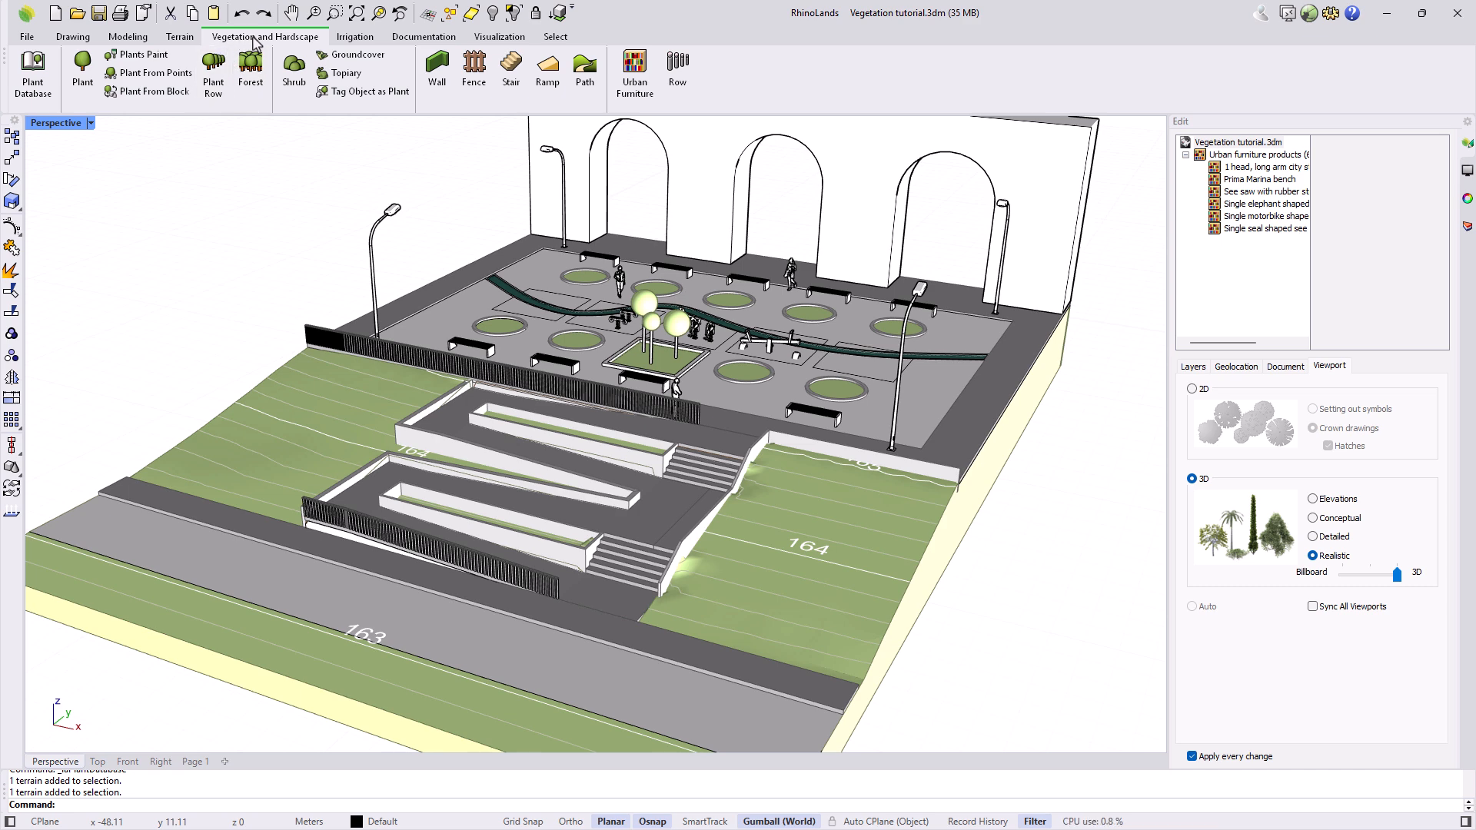
Open the plant database and search the species for Jacaranda
left_click(34, 91)
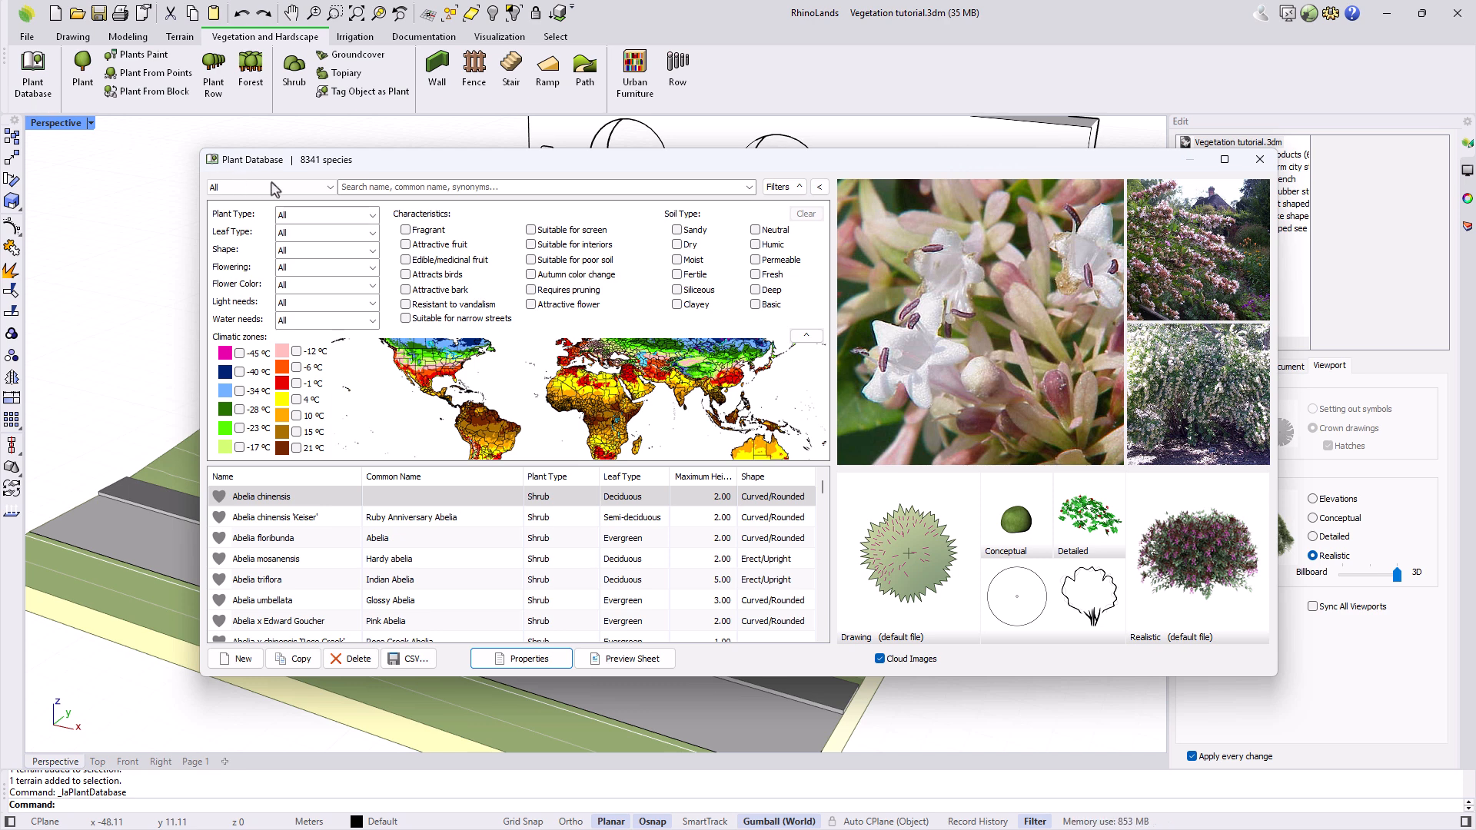
left_click(351, 187)
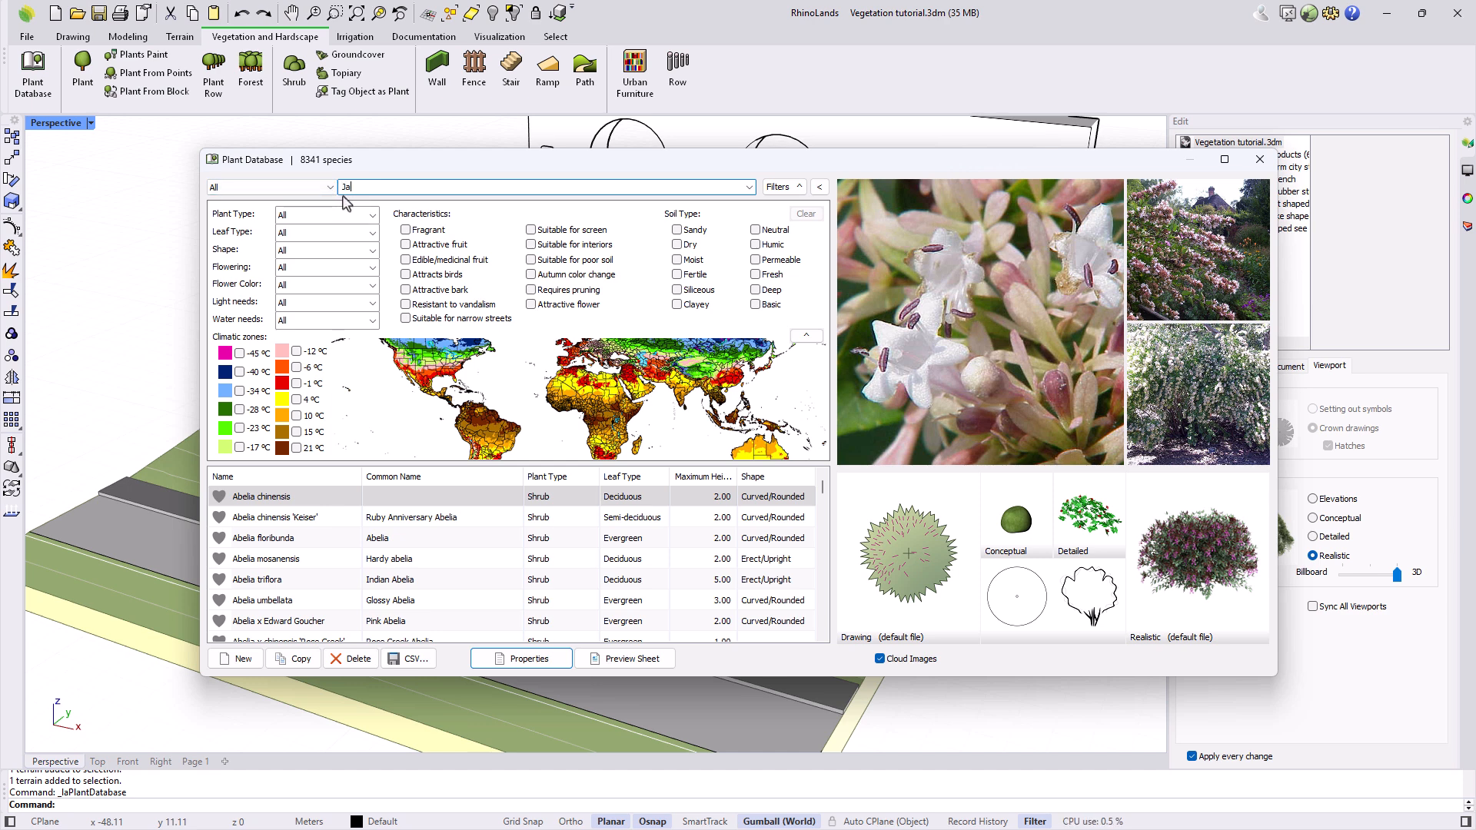
type("Jacaranda")
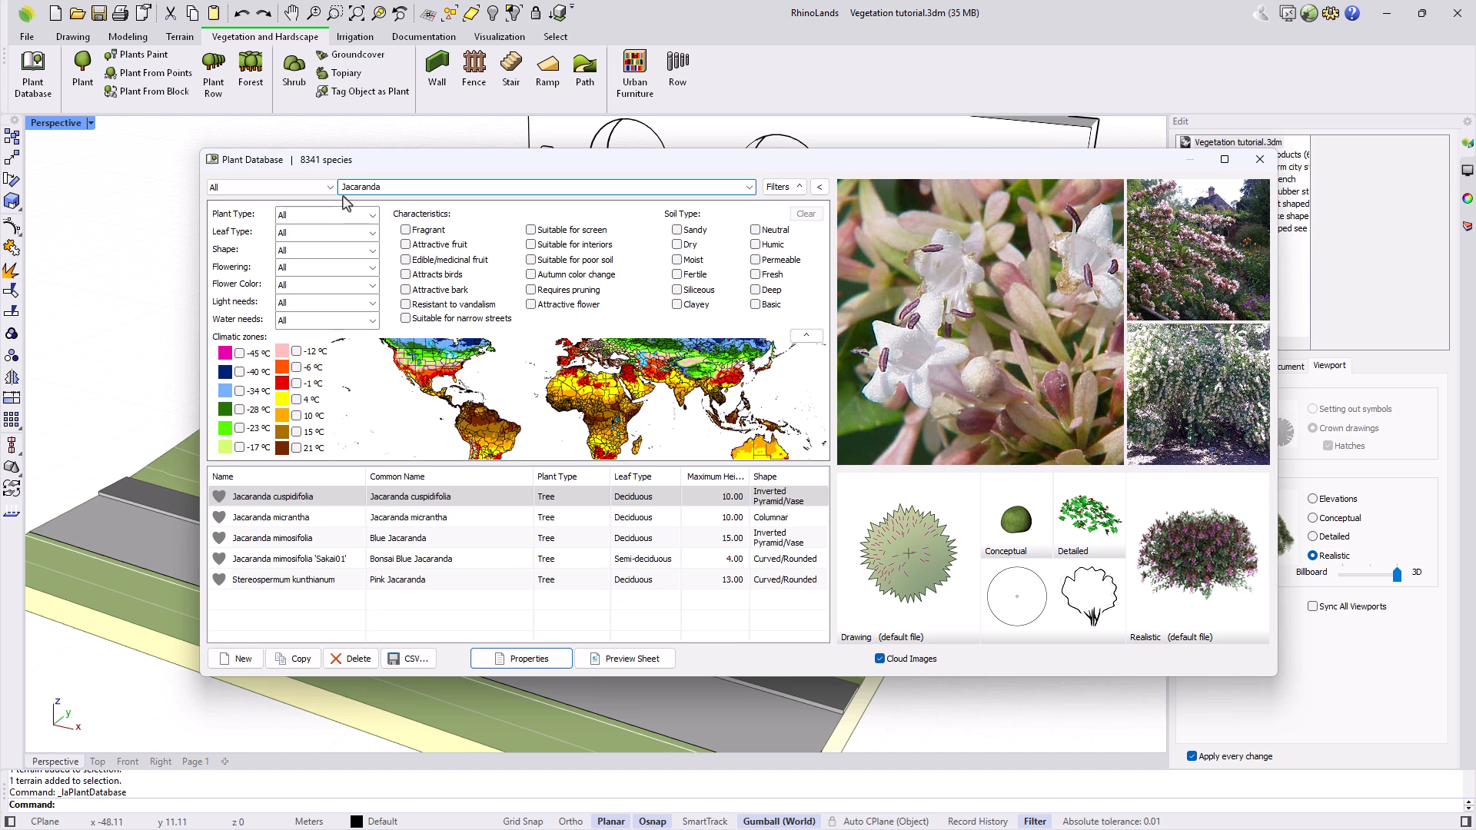
key("Return")
Clear the Jacaranda search text so that the full species list is listed again
key("BackSpace")
key("BackSpace")
key("BackSpace")
key("BackSpace")
key("Return")
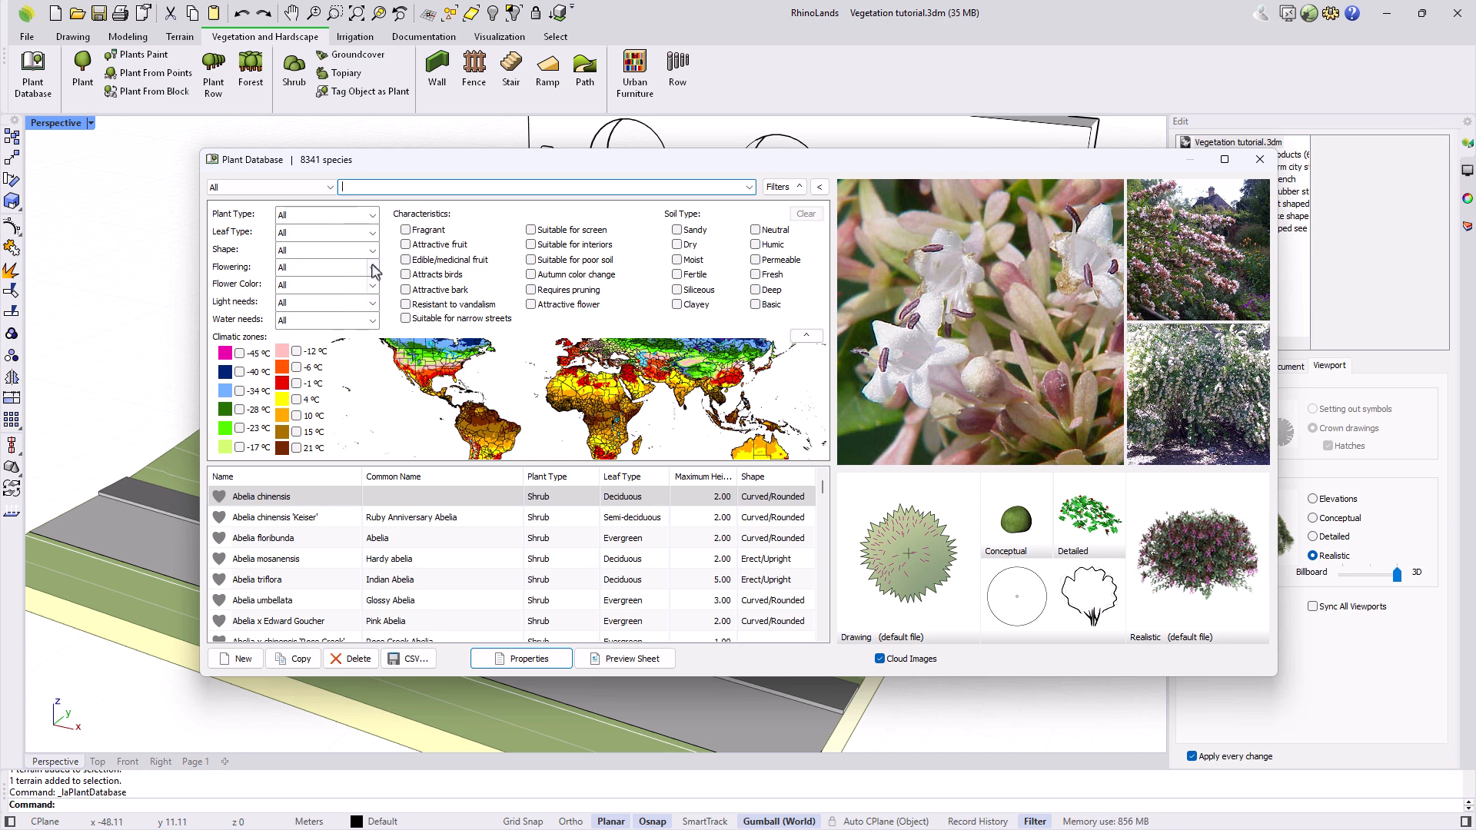
Filter the species list by the Conifer plant type and look at the other filter options
left_click(373, 216)
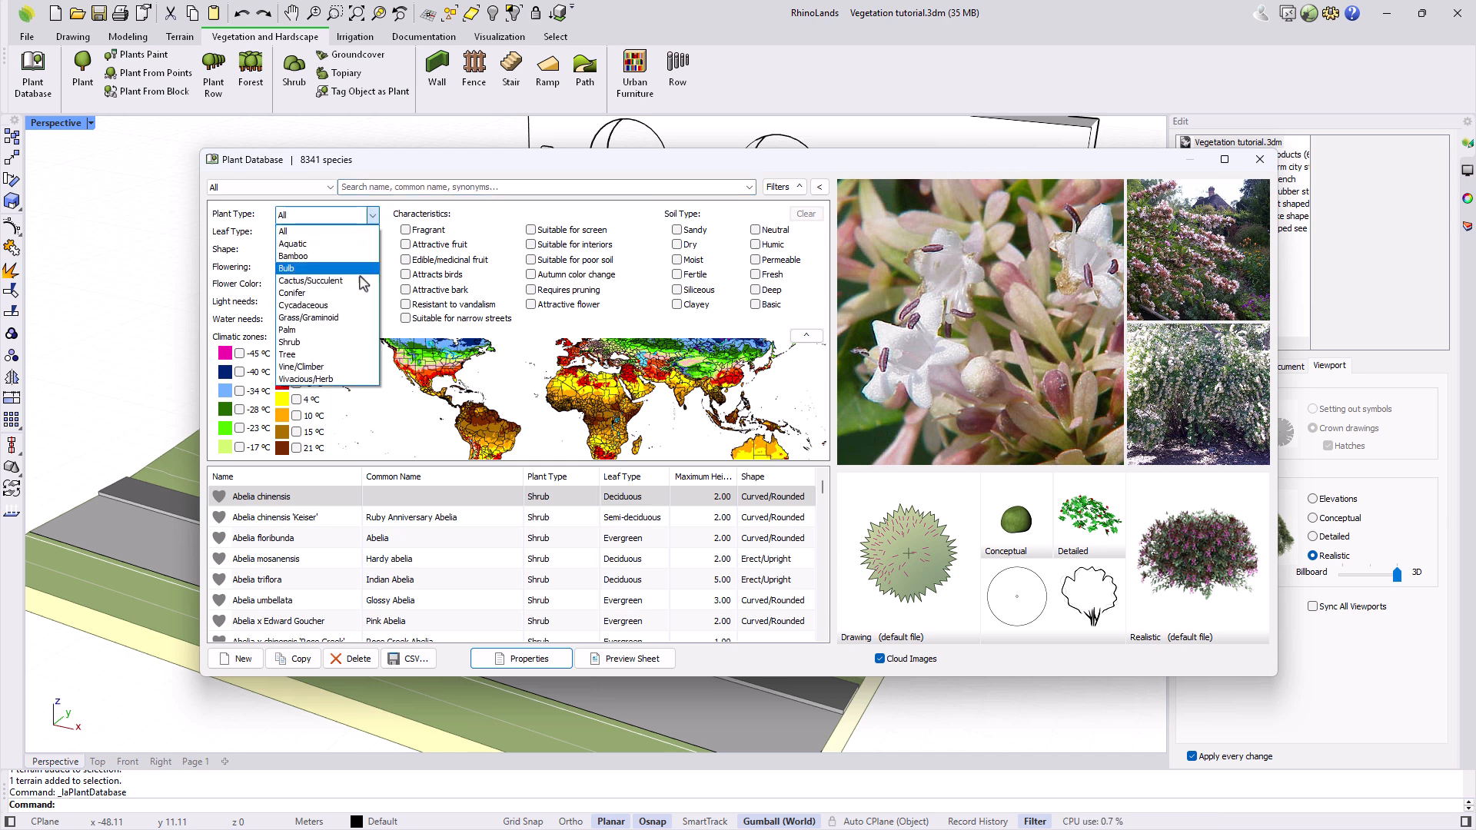
left_click(358, 294)
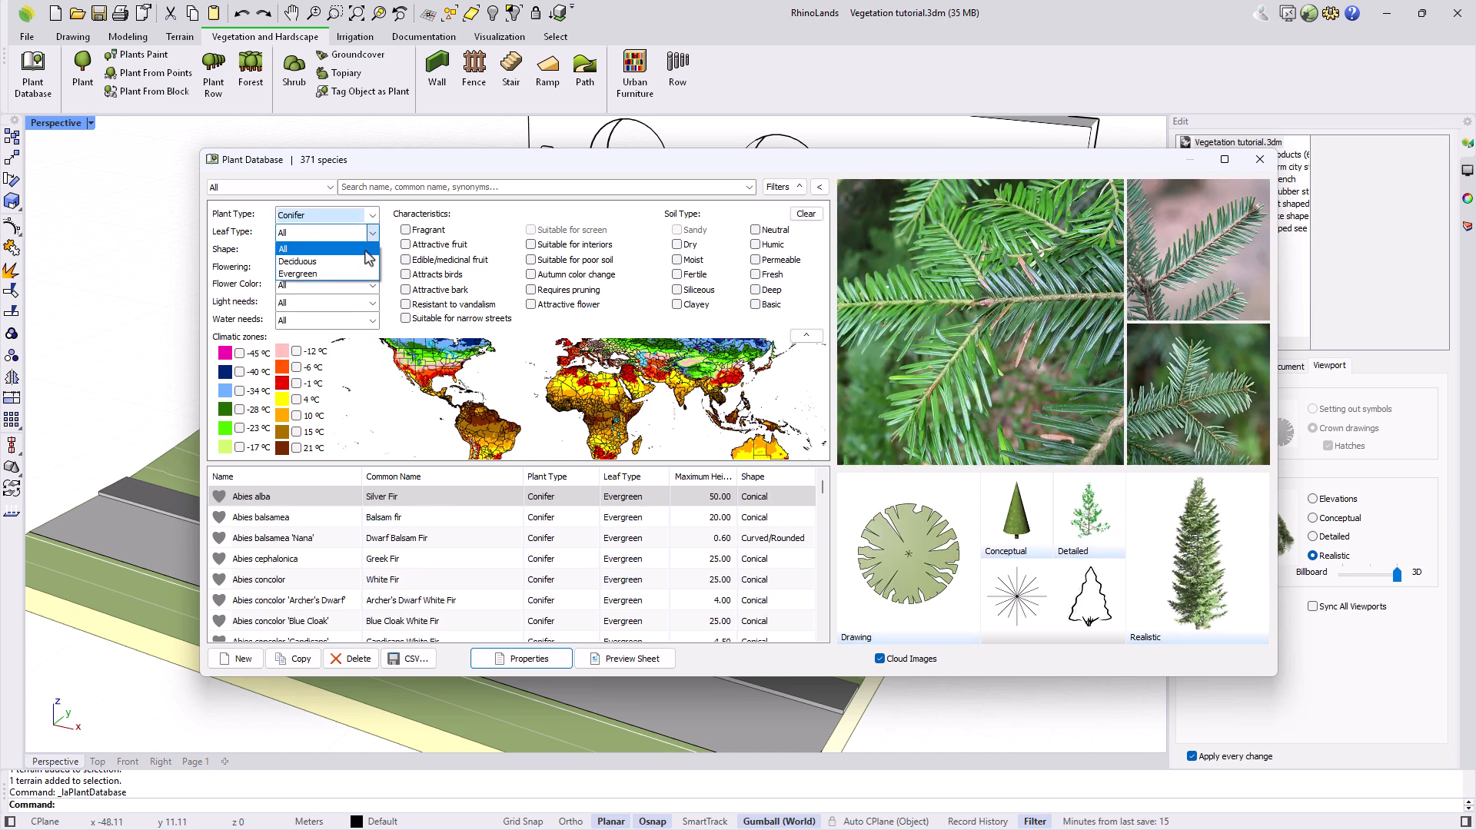
left_click(370, 234)
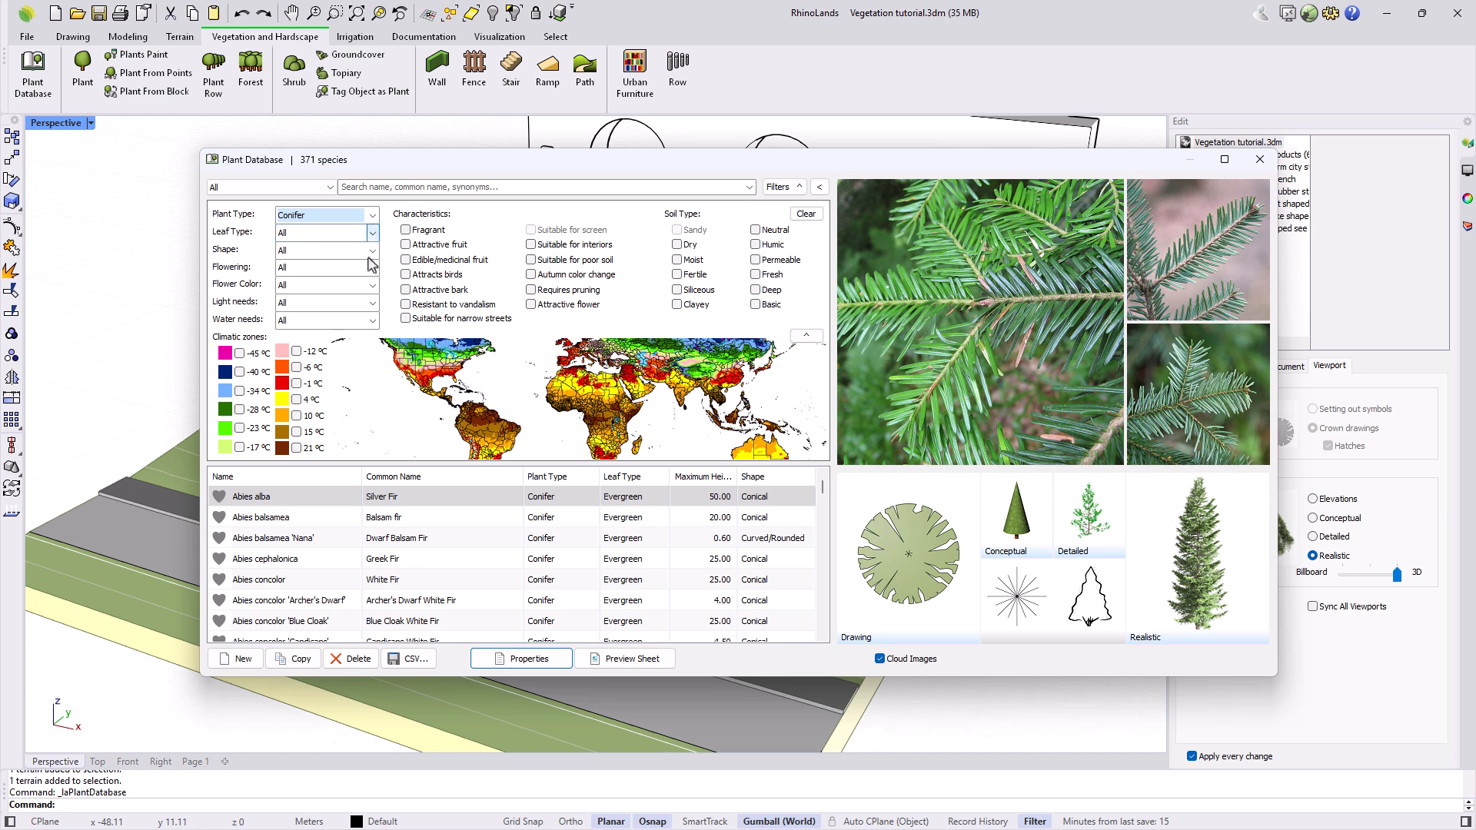
left_click(364, 285)
left_click(365, 286)
Narrow the conifers to Fragrant species for Moist soil, briefly trying the Suitable for narrow streets and Fertile filters
left_click(405, 230)
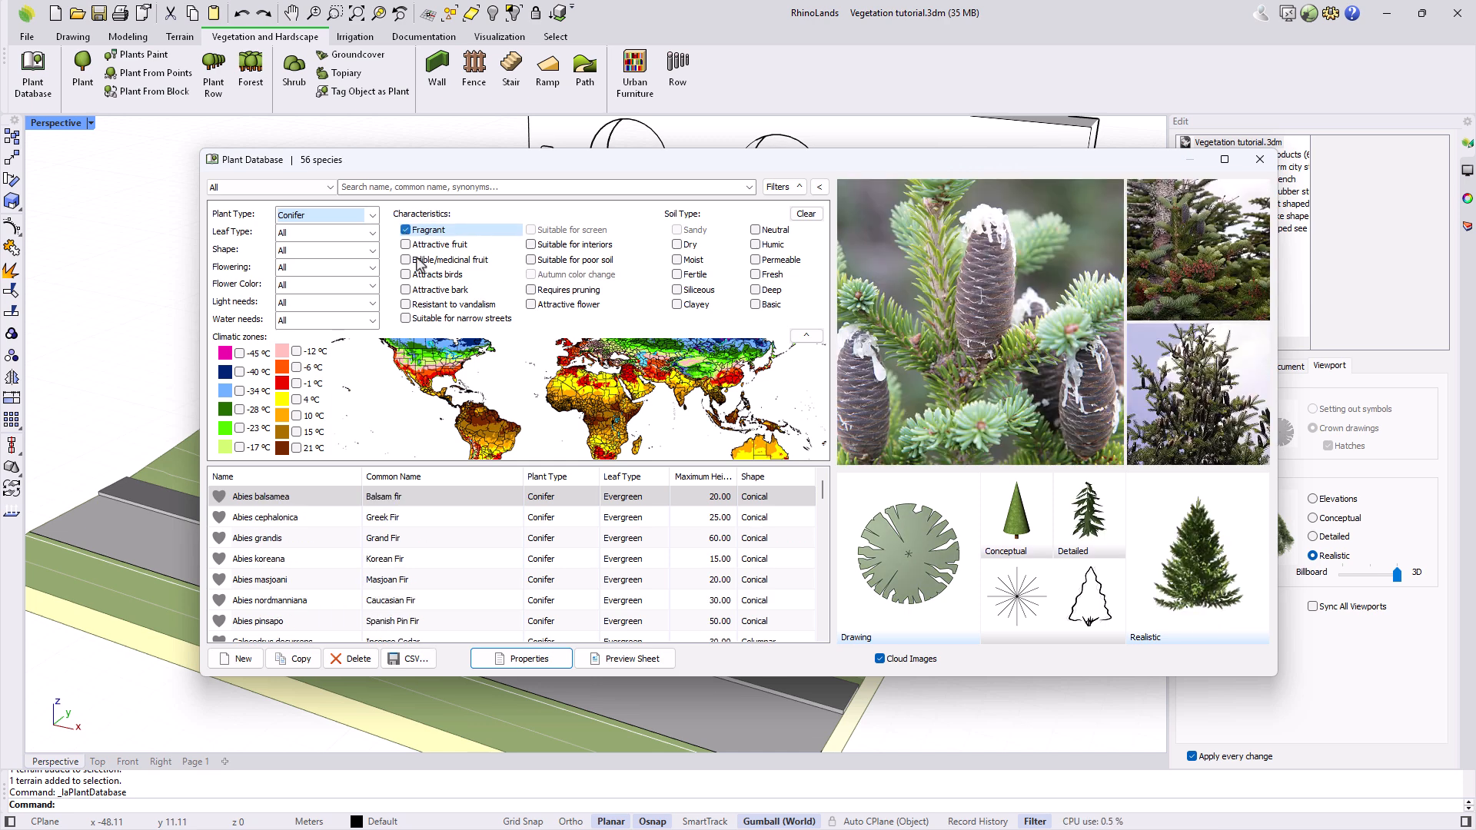
left_click(407, 318)
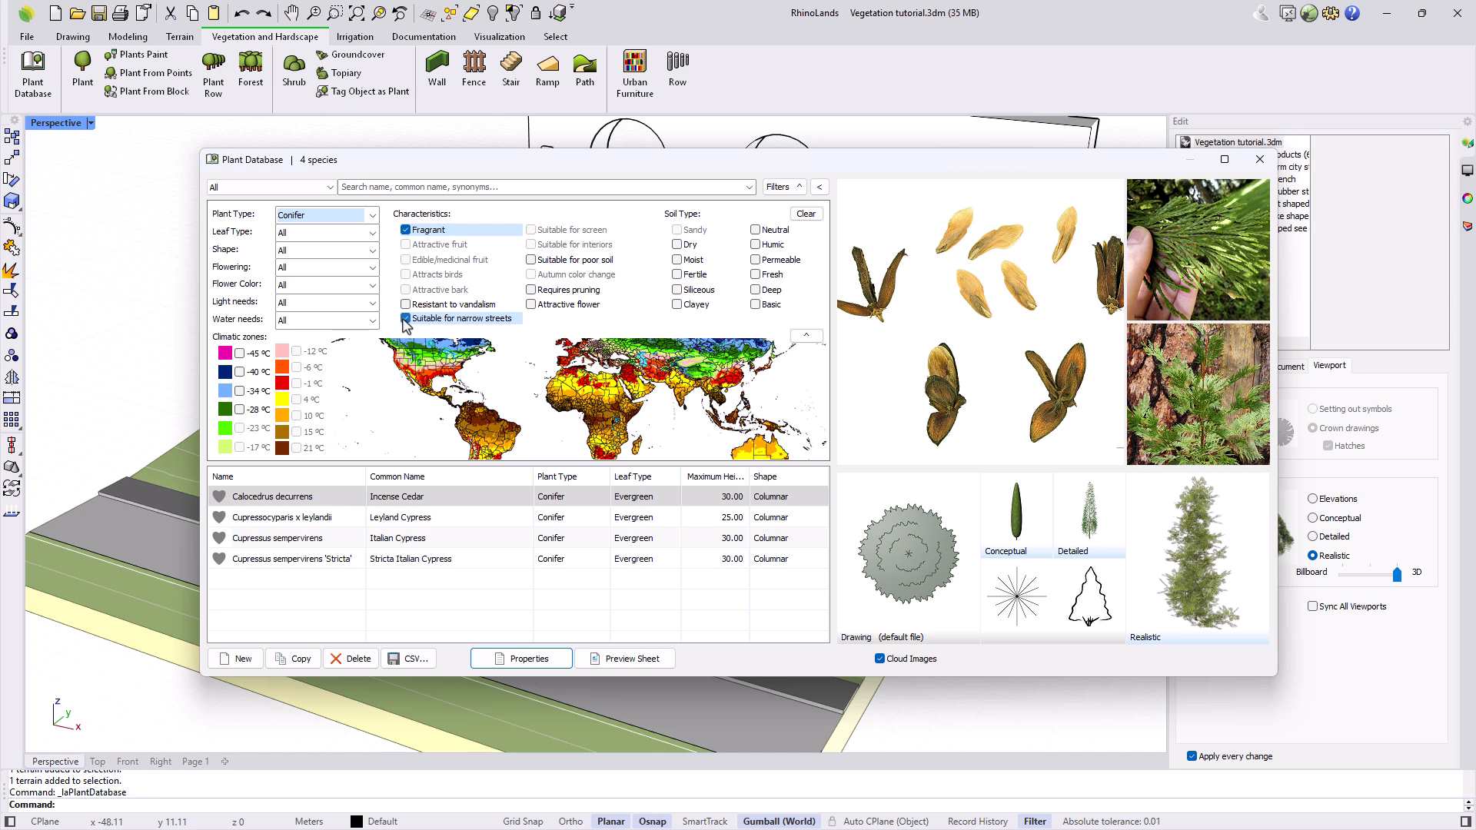
left_click(406, 318)
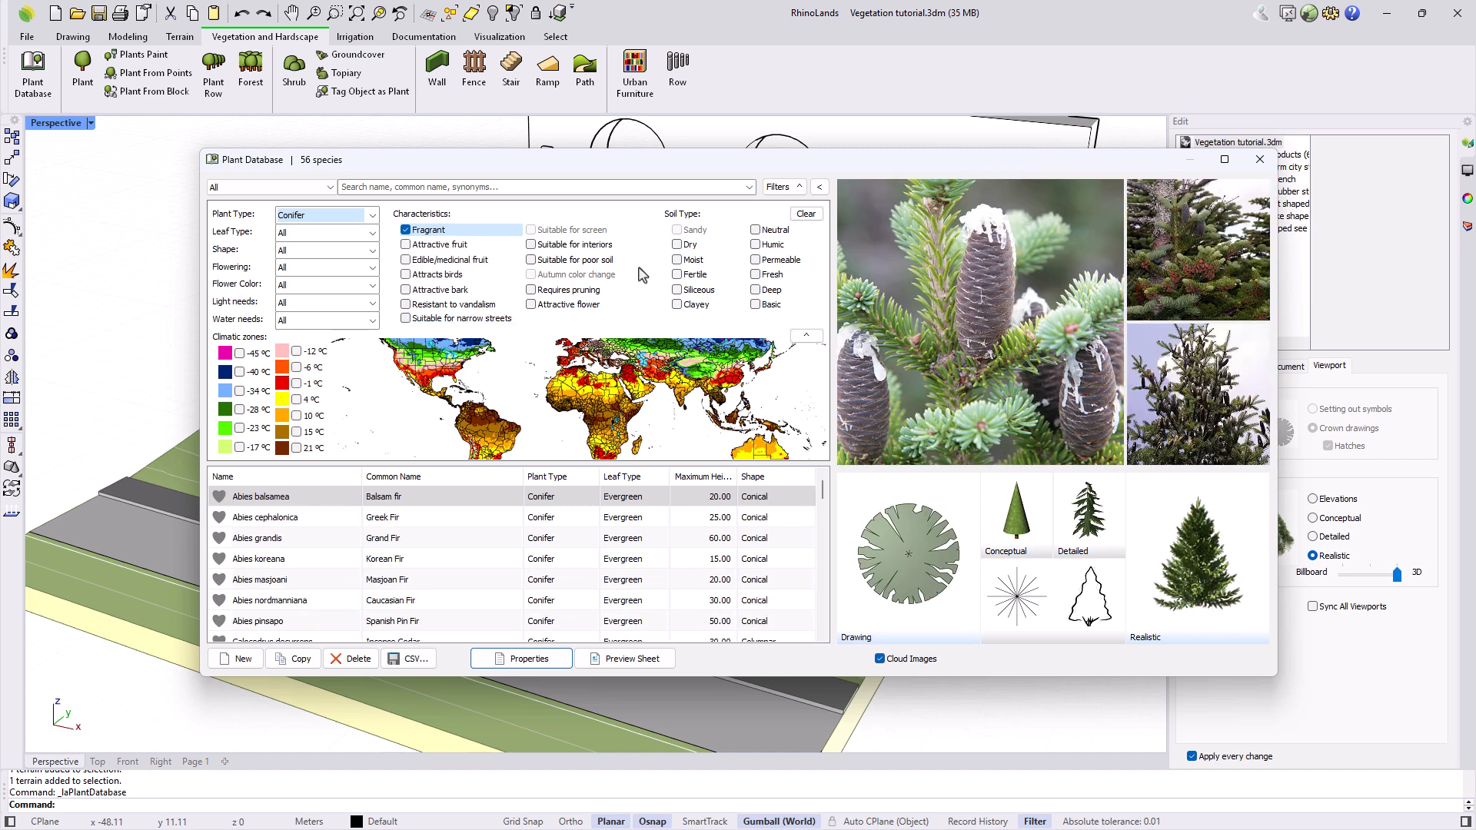
left_click(677, 260)
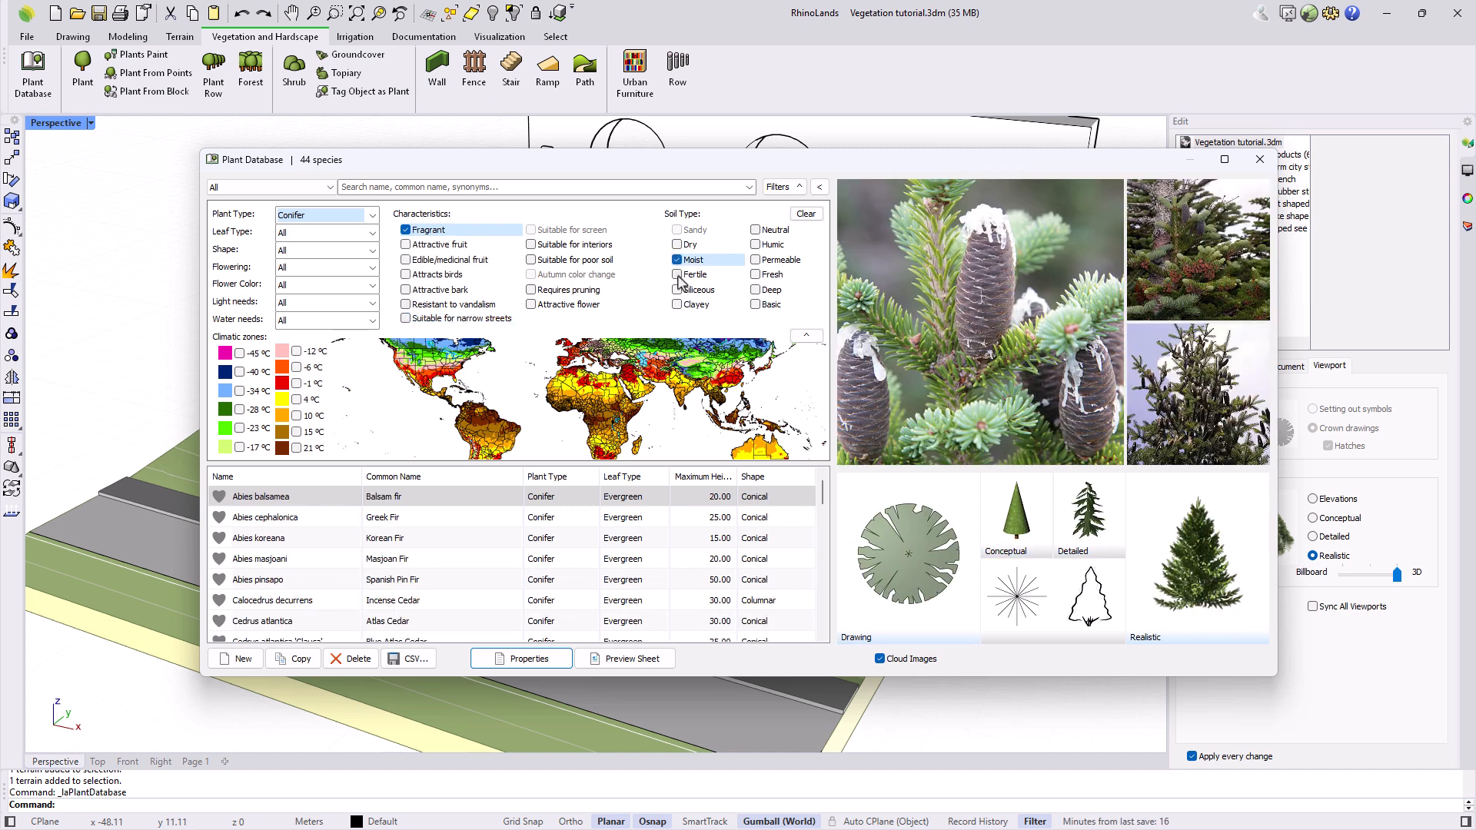
left_click(678, 277)
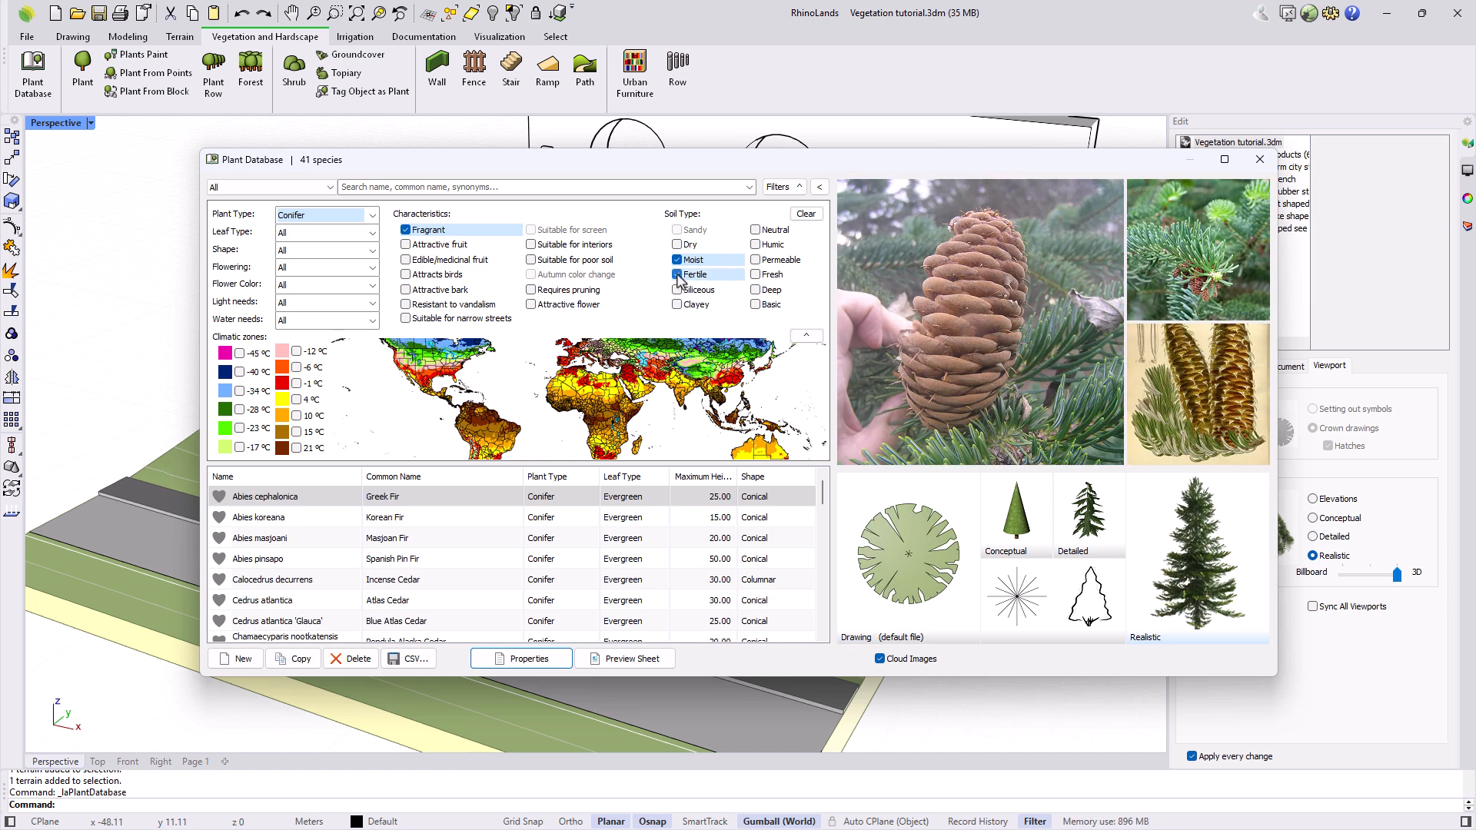
left_click(678, 275)
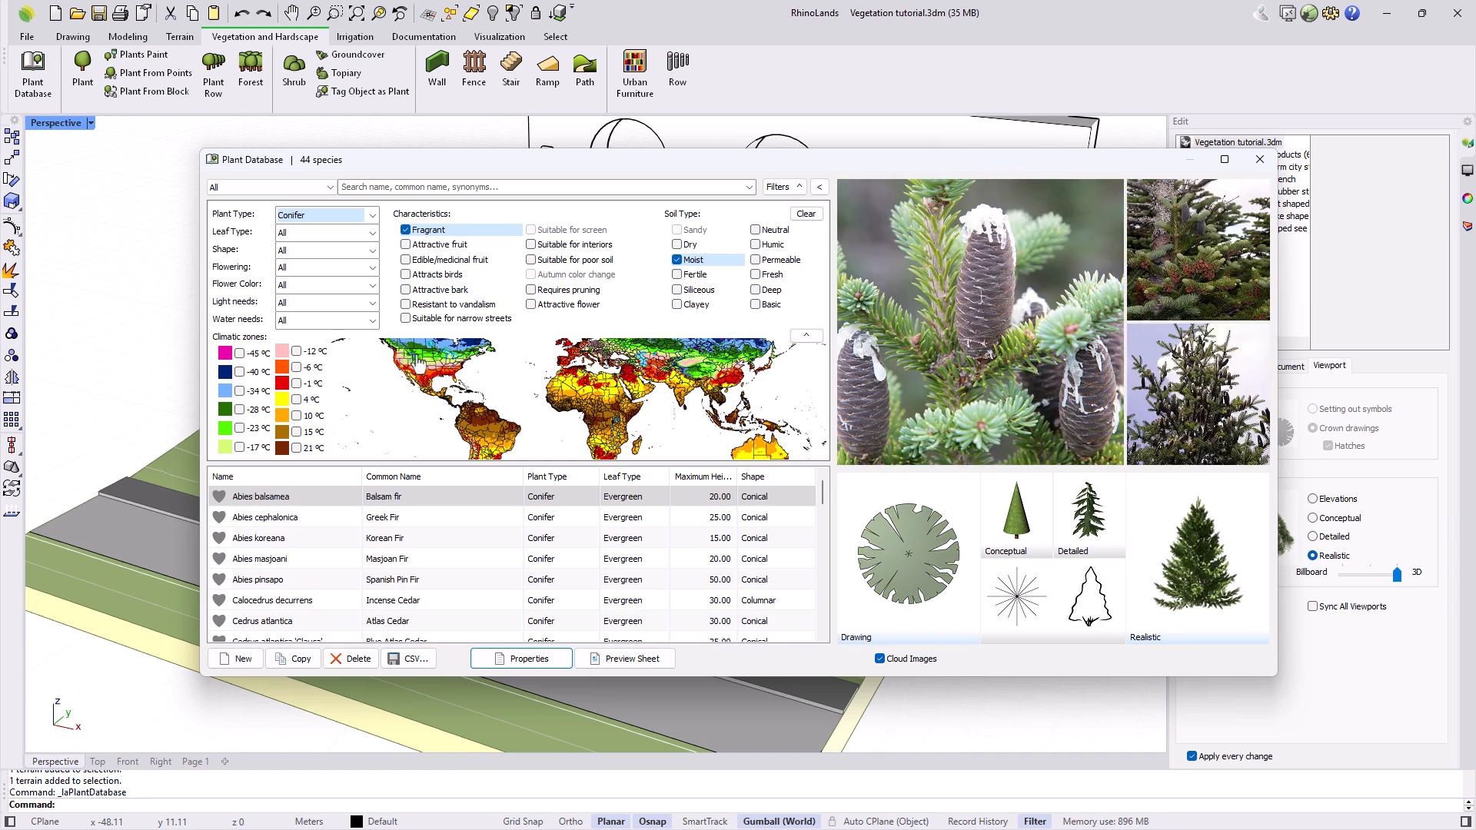
Try filtering the conifers by the -34 ºC climatic zone picked on the world map, plus the -40 ºC zone
scroll(423, 360, "up", 2)
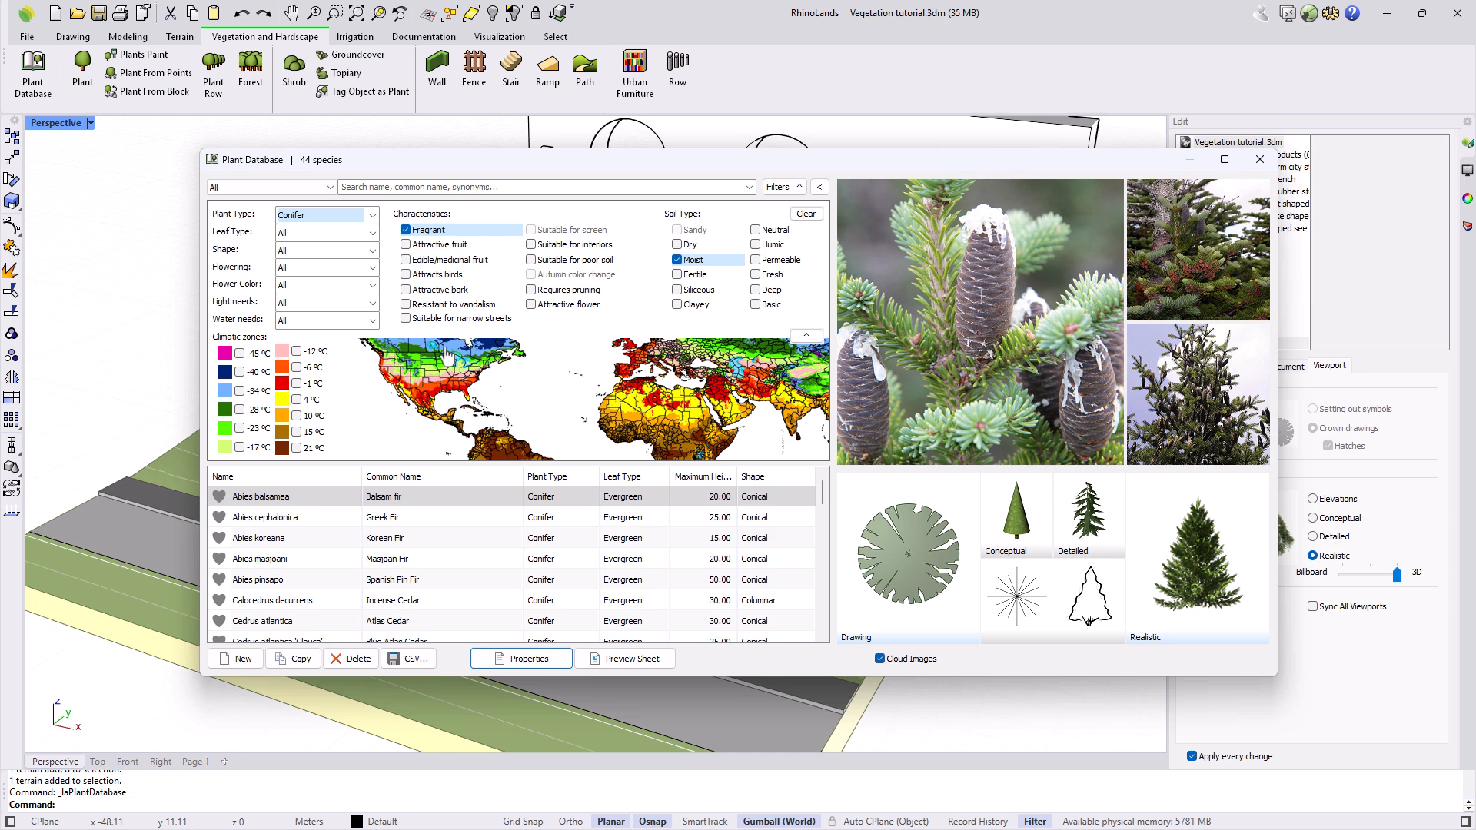
scroll(449, 369, "down", 3)
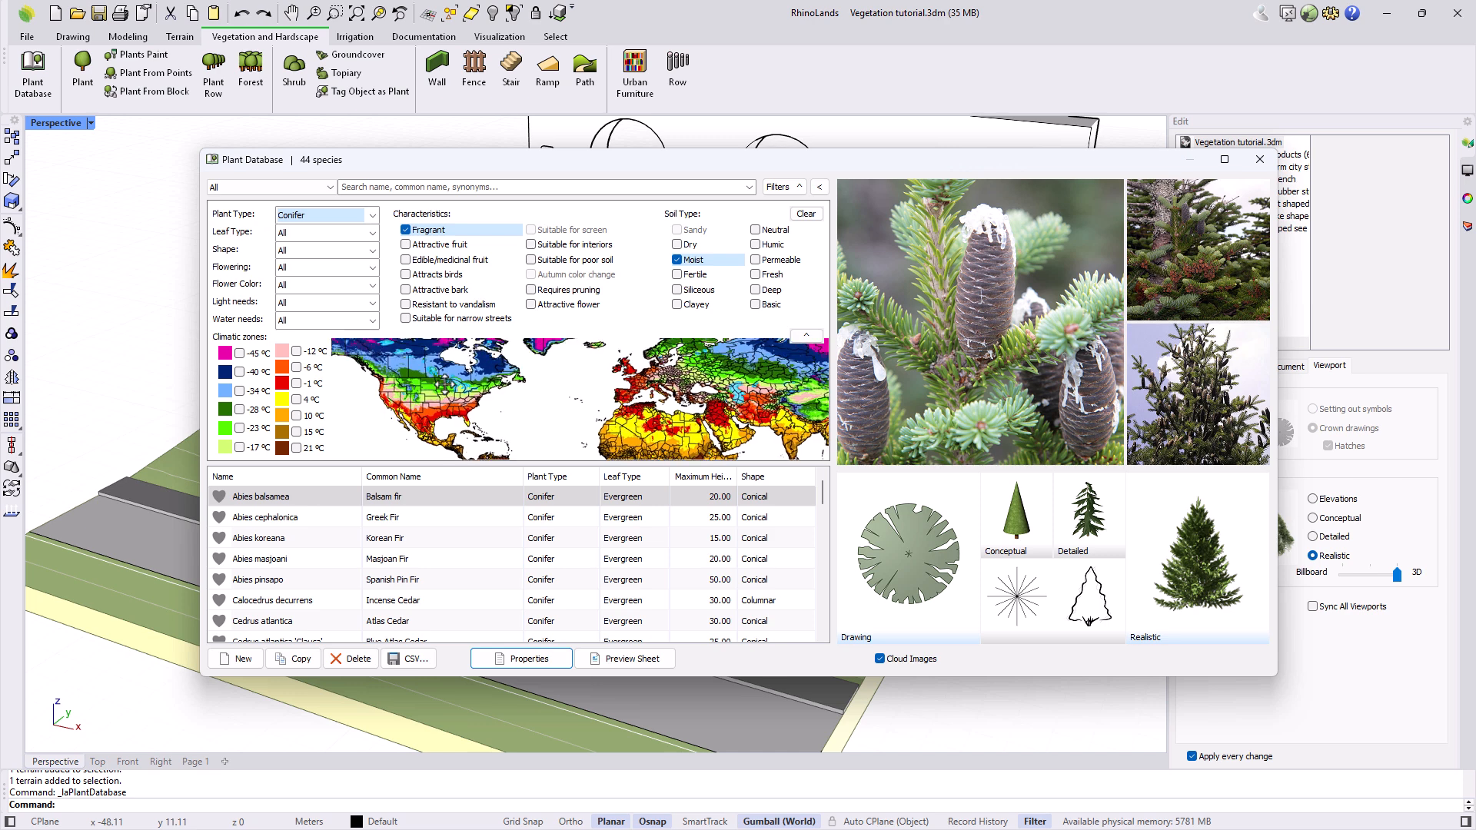
left_click(451, 385)
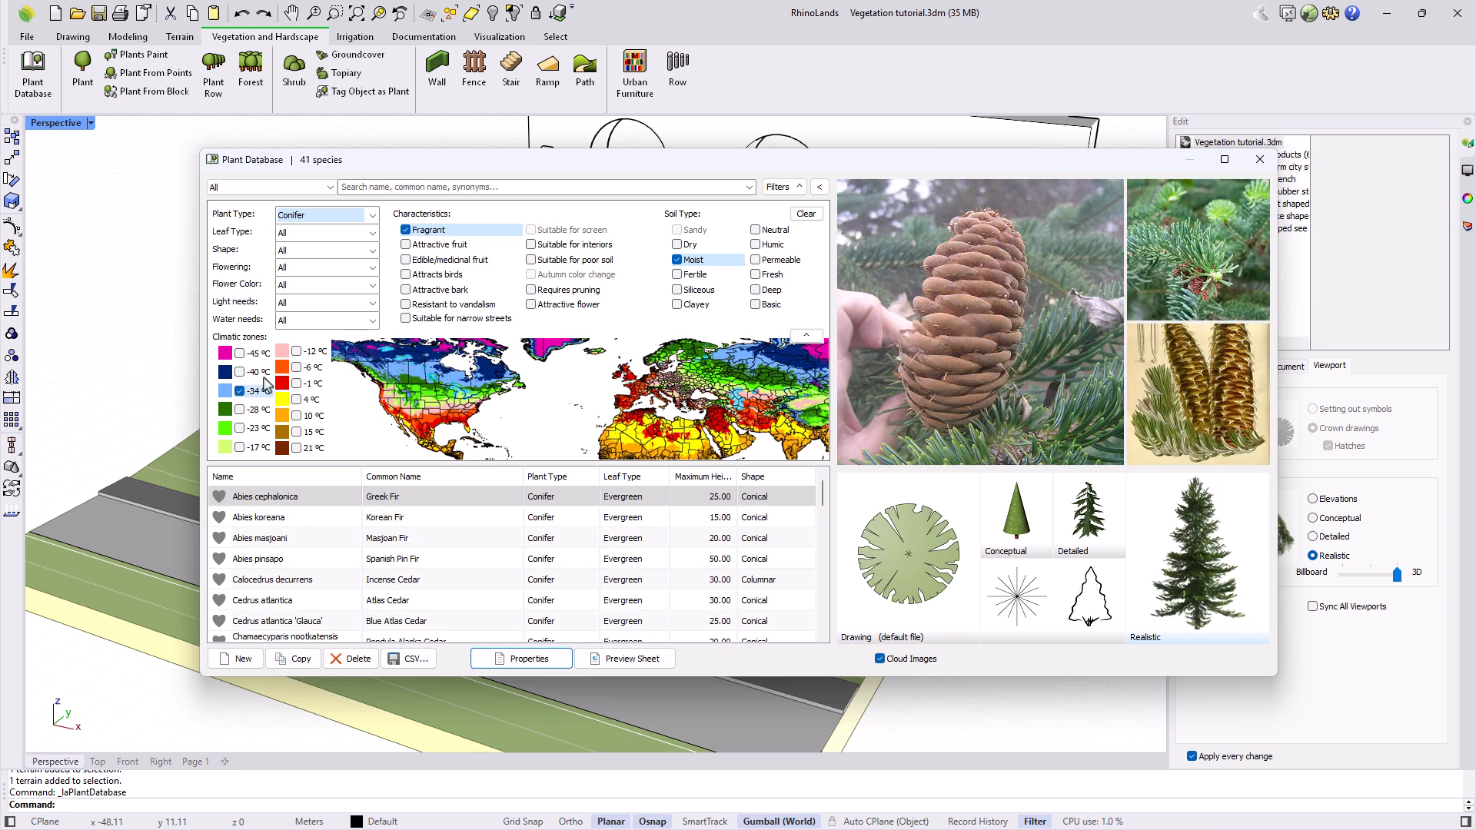
left_click(240, 373)
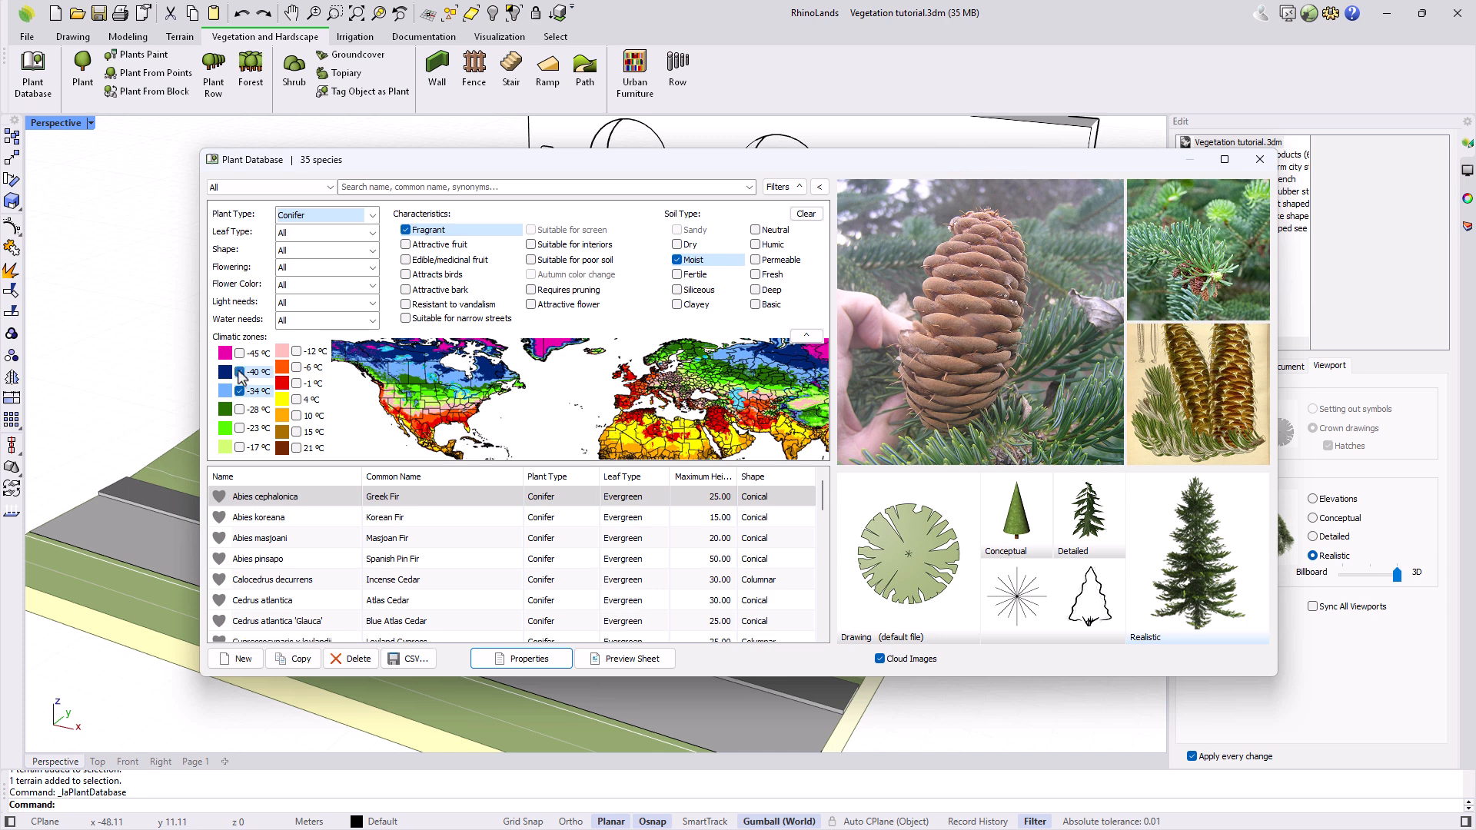
left_click(240, 373)
left_click(240, 391)
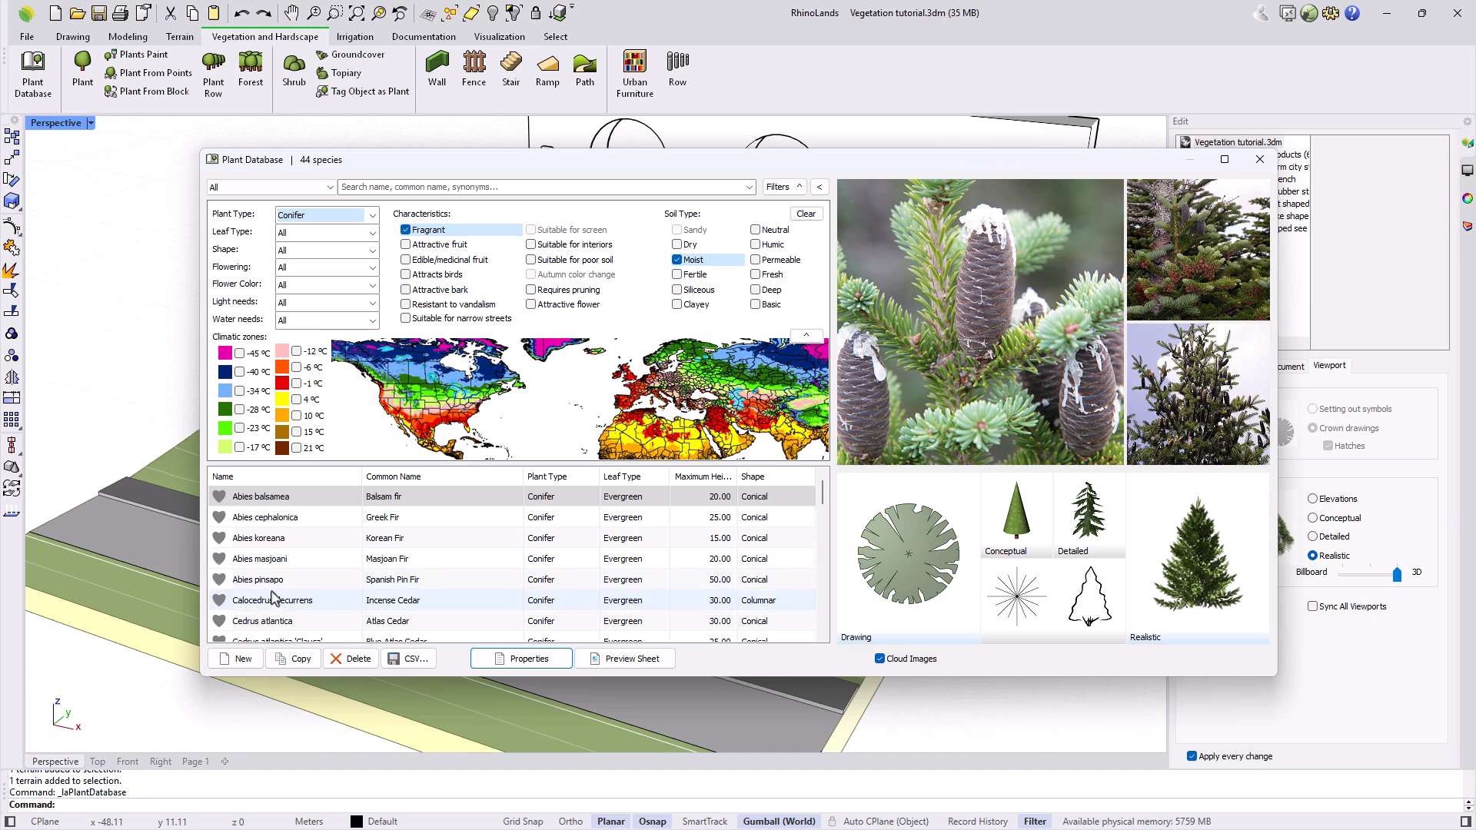
Select Abies balsamea and sort the species list by shape, maximum height and finally name
left_click(289, 506)
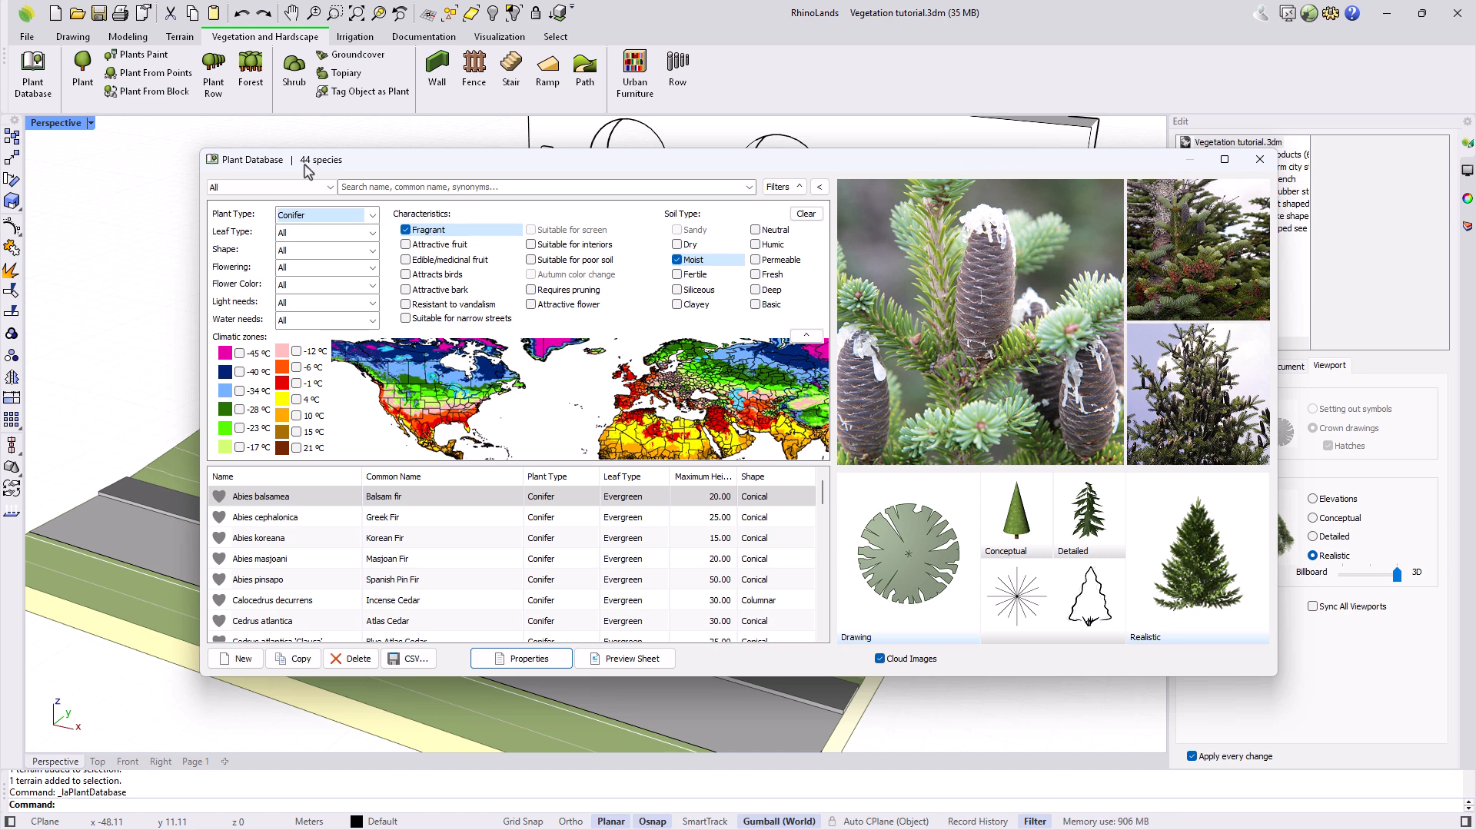
left_click(298, 496)
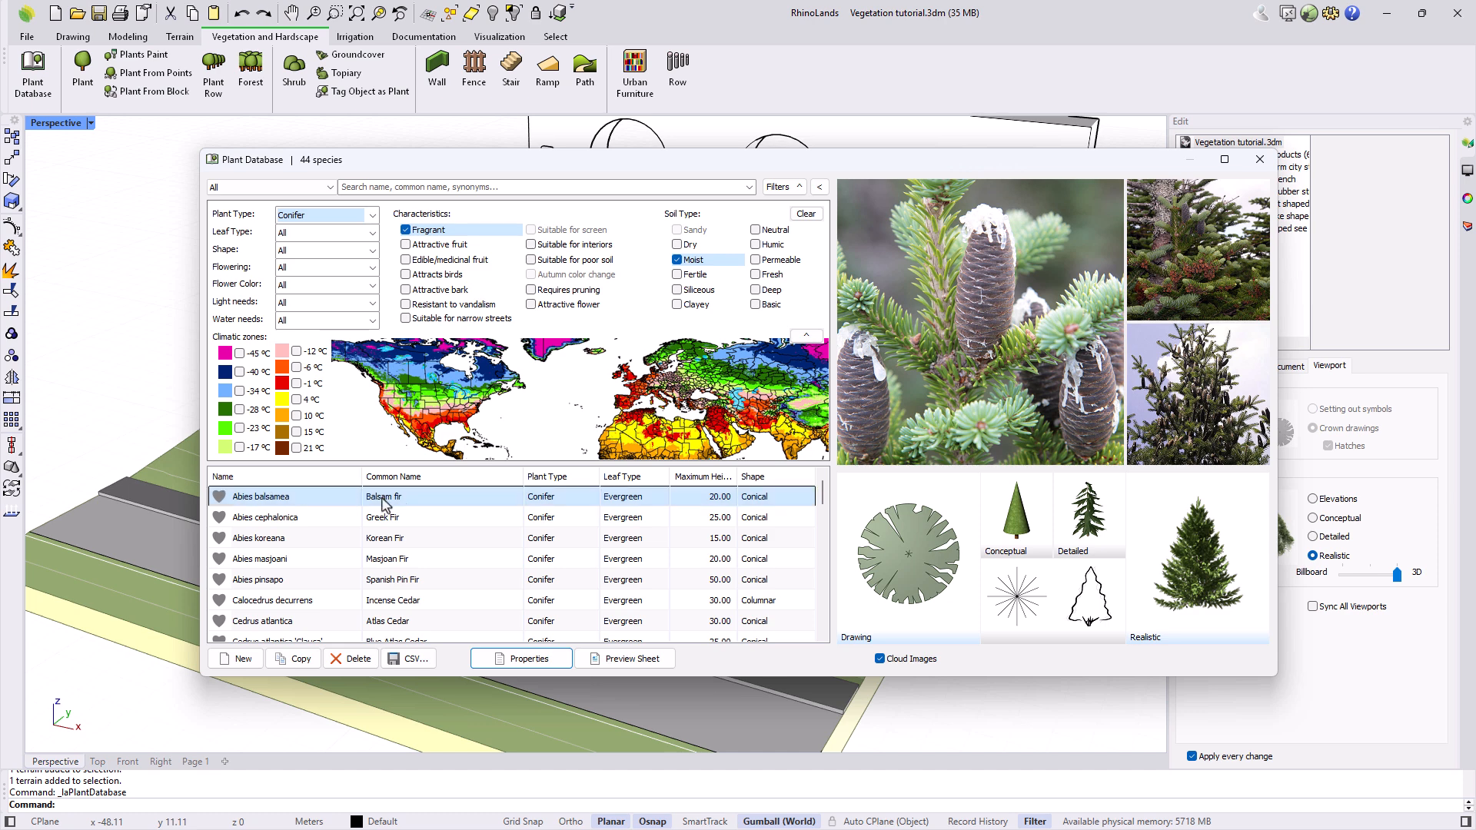
left_click(761, 478)
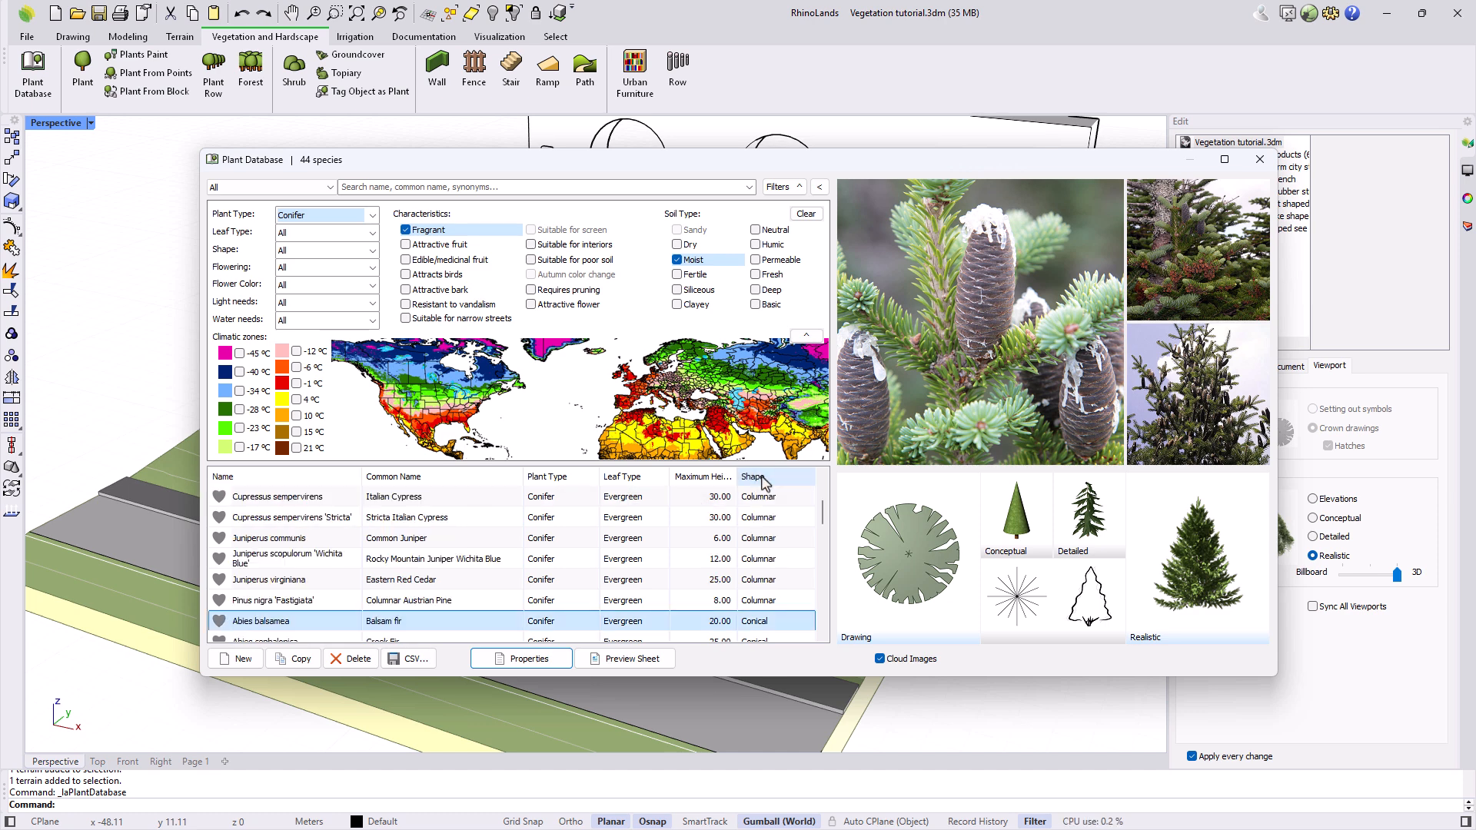
left_click(761, 478)
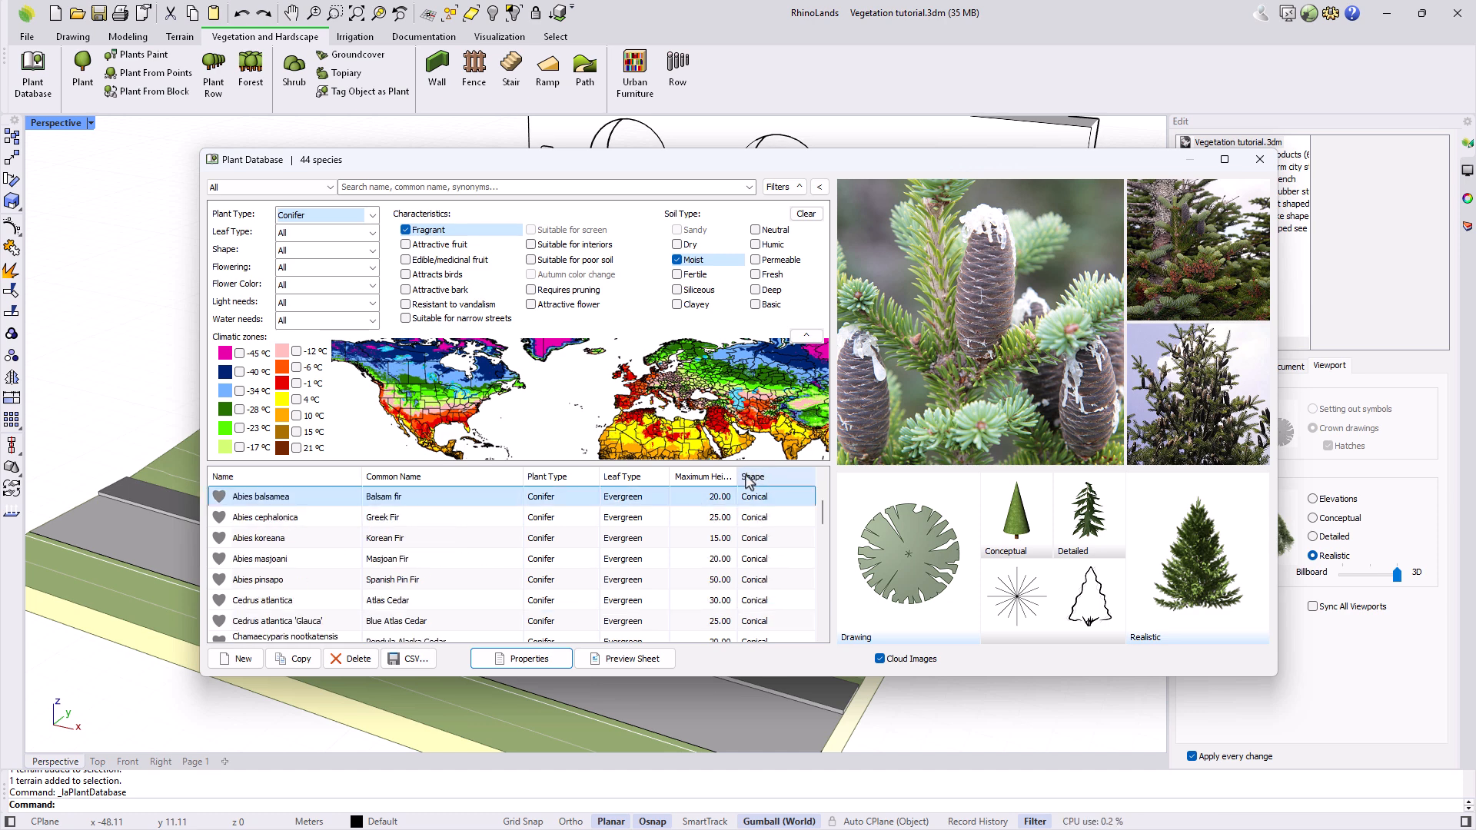
left_click(691, 478)
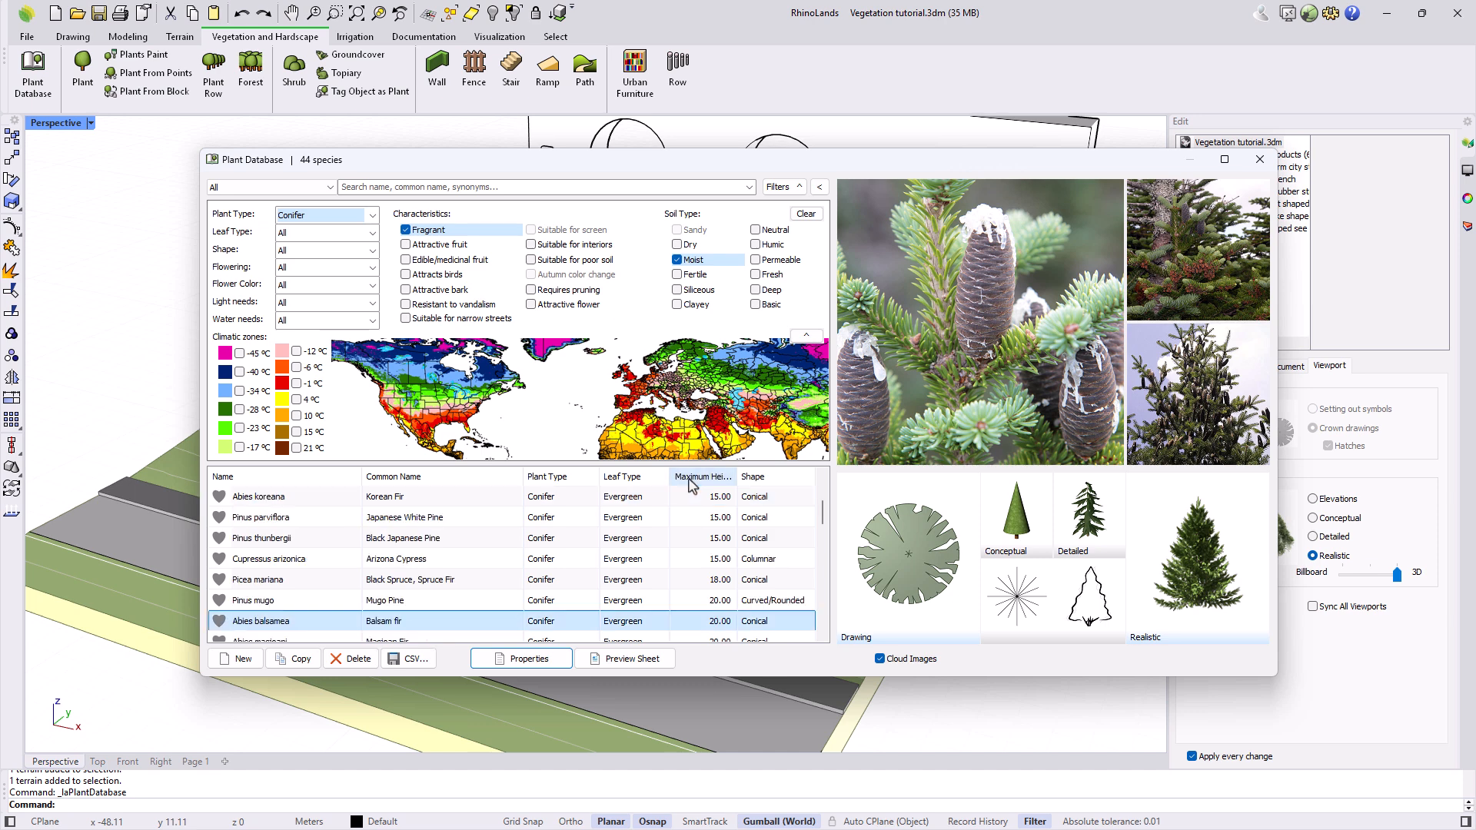
left_click(308, 480)
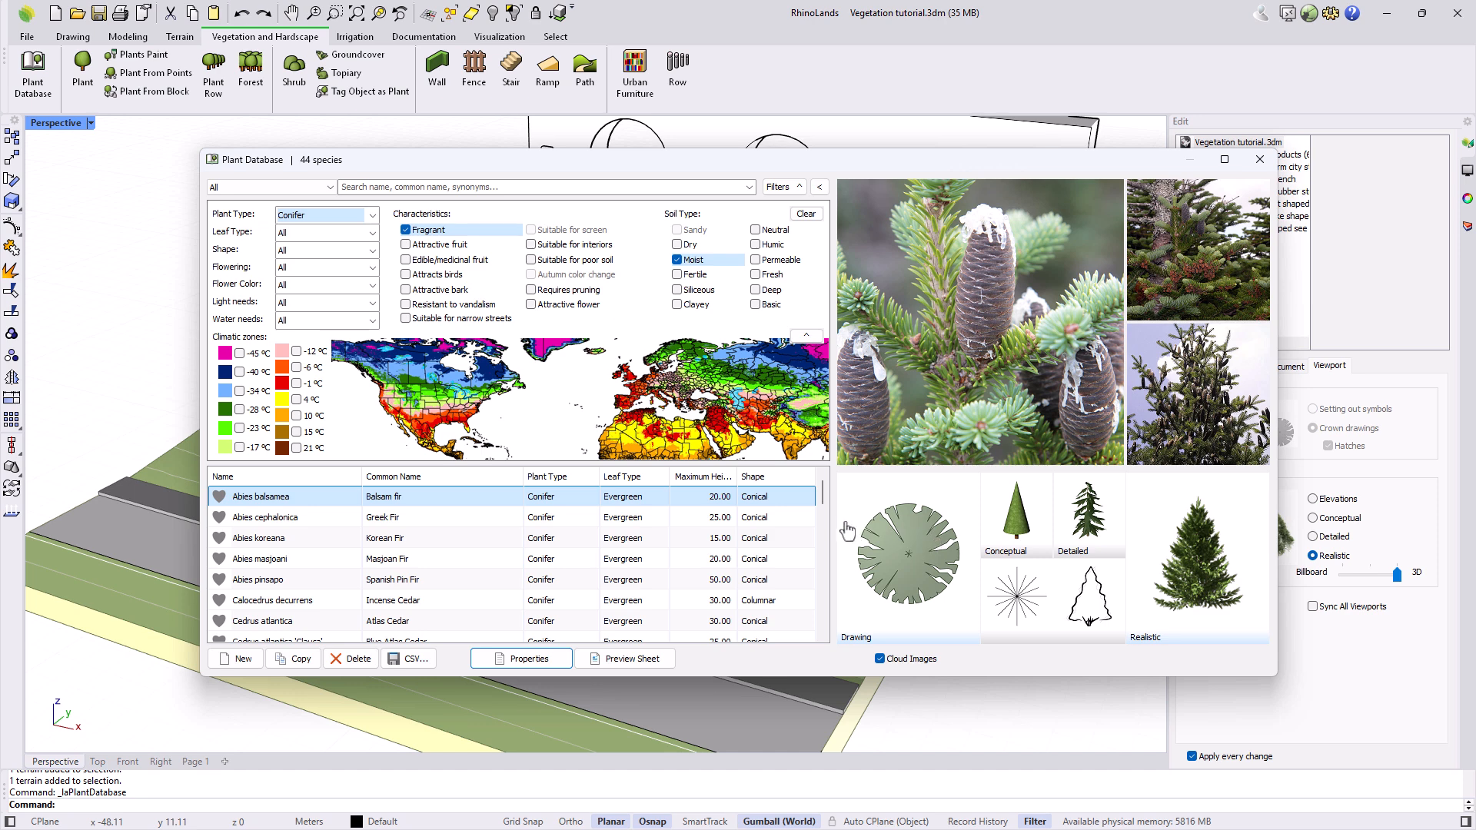
Clear all species filters, and toggle the image preview and the climatic zone area off and on again
left_click(806, 215)
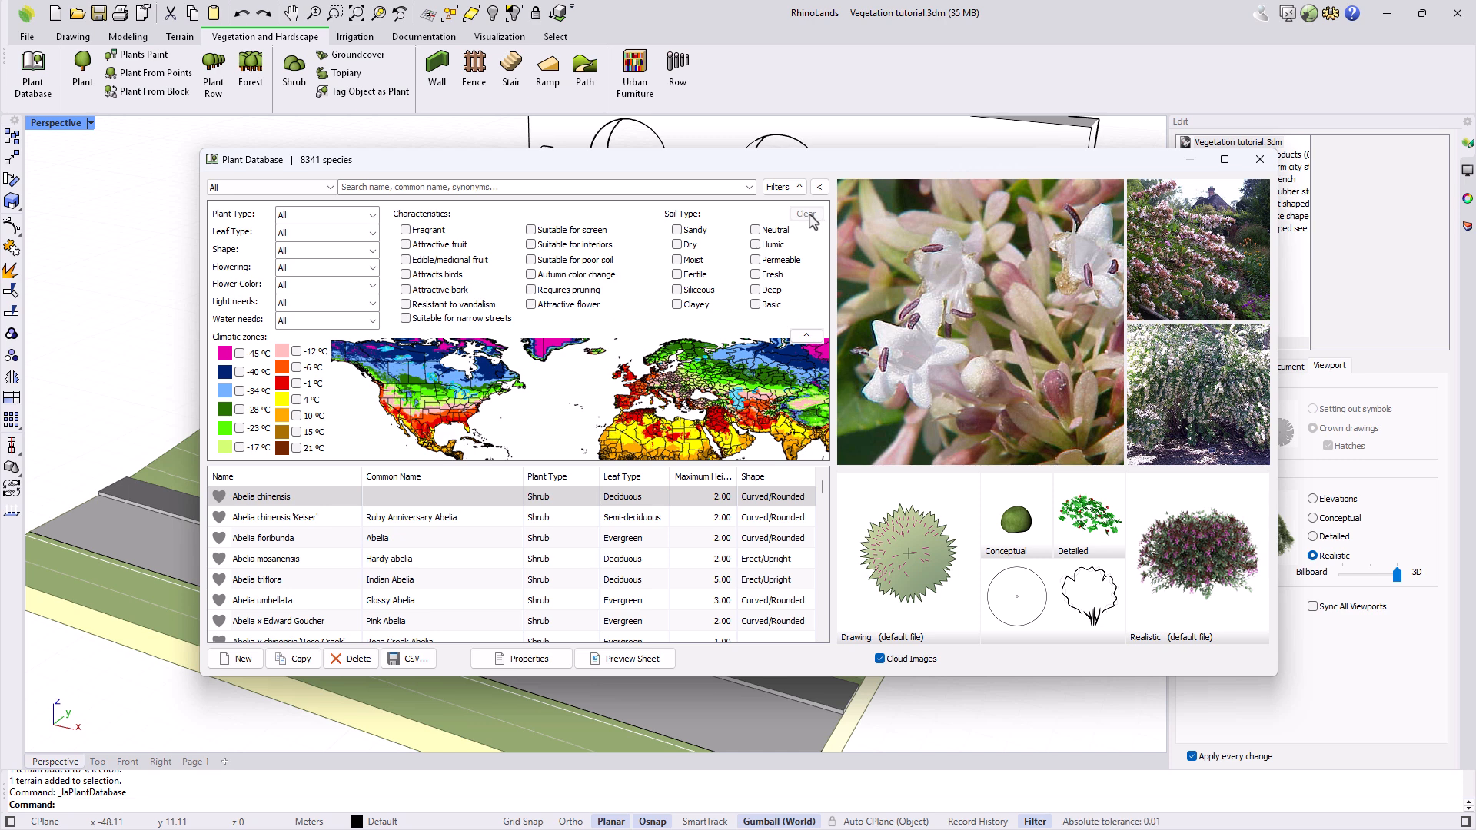
left_click(819, 187)
left_click(819, 187)
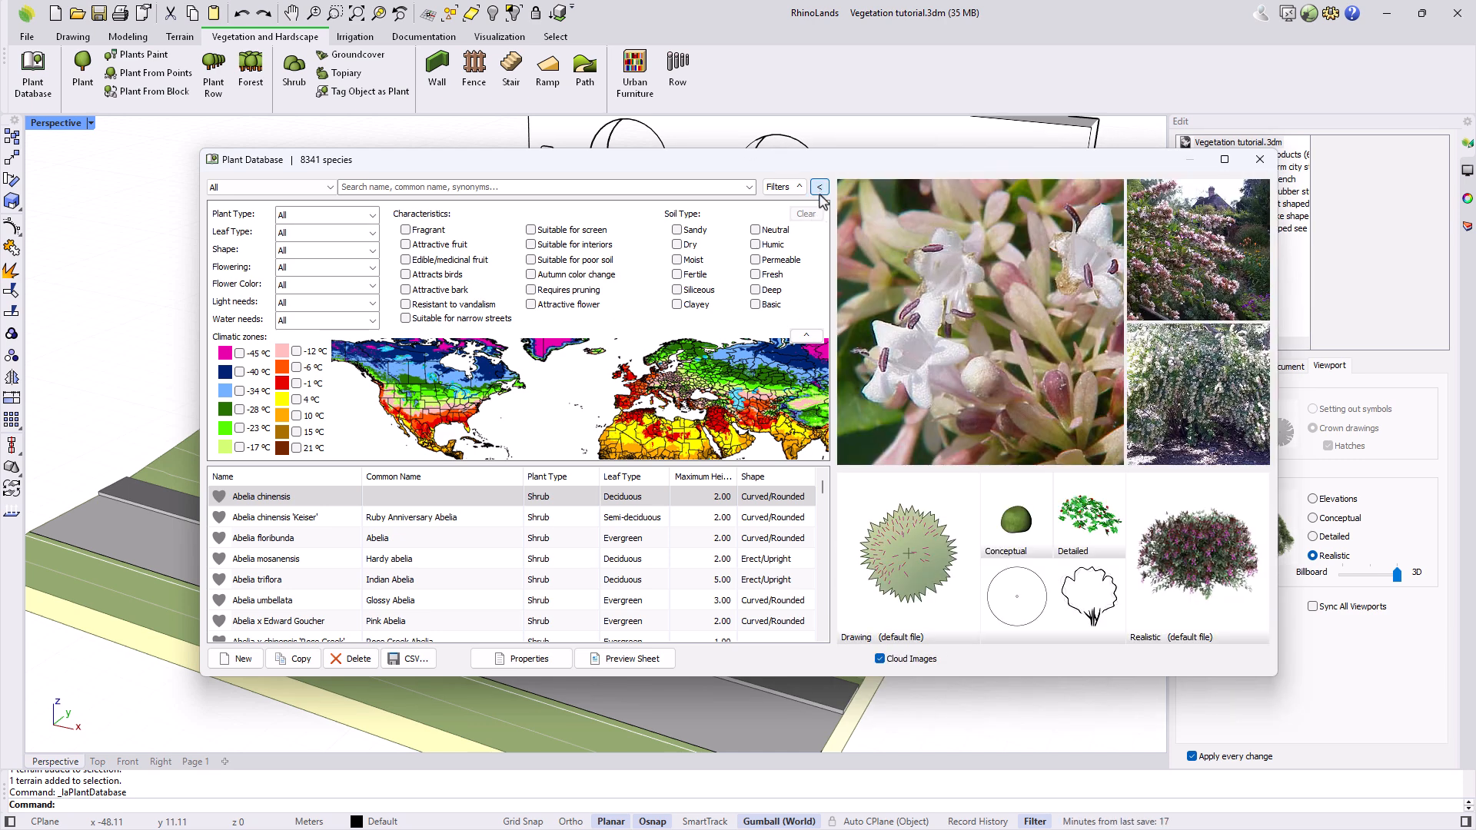
left_click(806, 337)
left_click(806, 337)
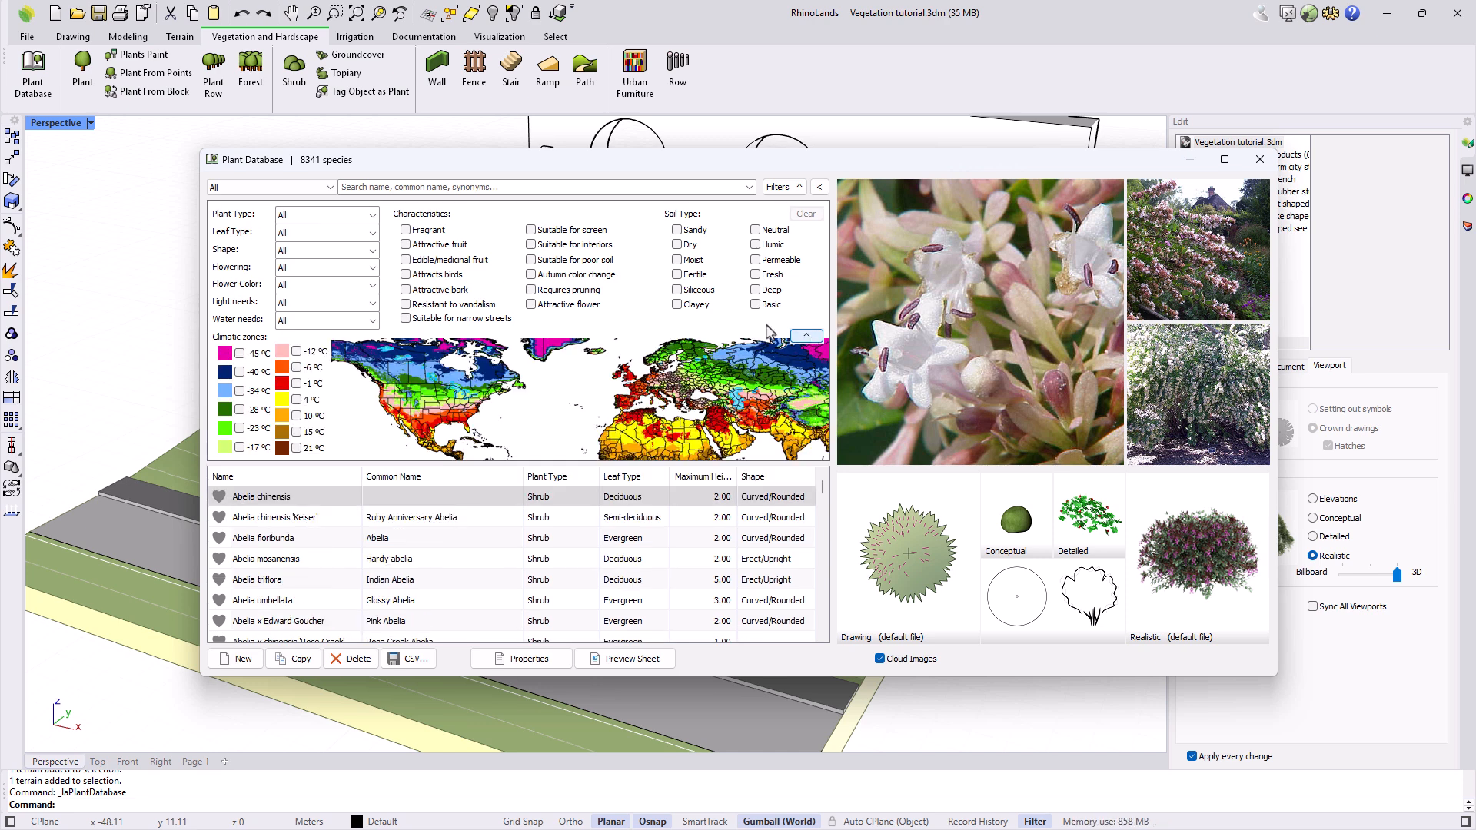
Find Abies balsamea in the full species list, open its properties and enable editing
scroll(343, 521, "down", 5)
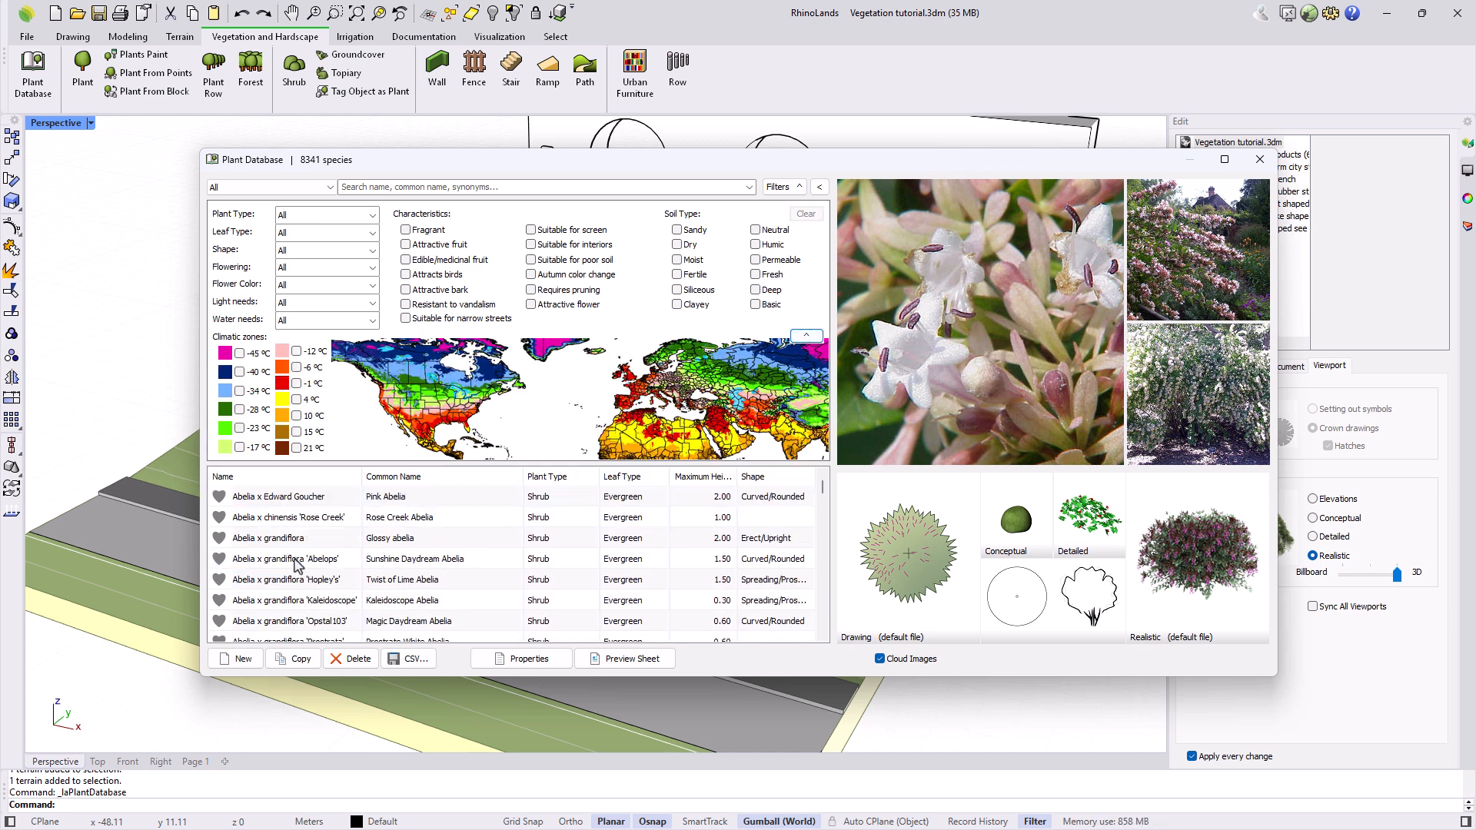
left_click(293, 582)
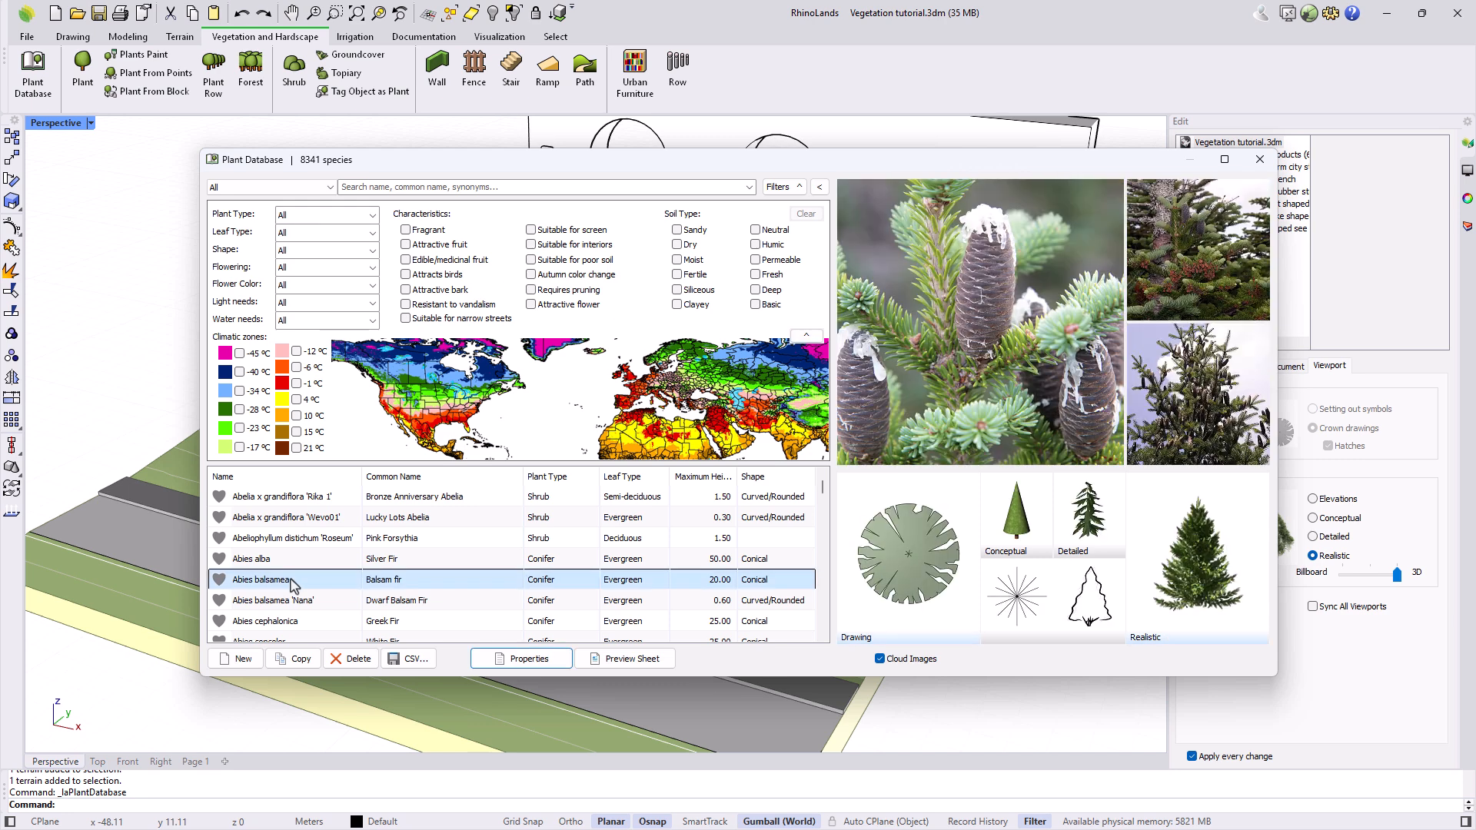
left_click(505, 663)
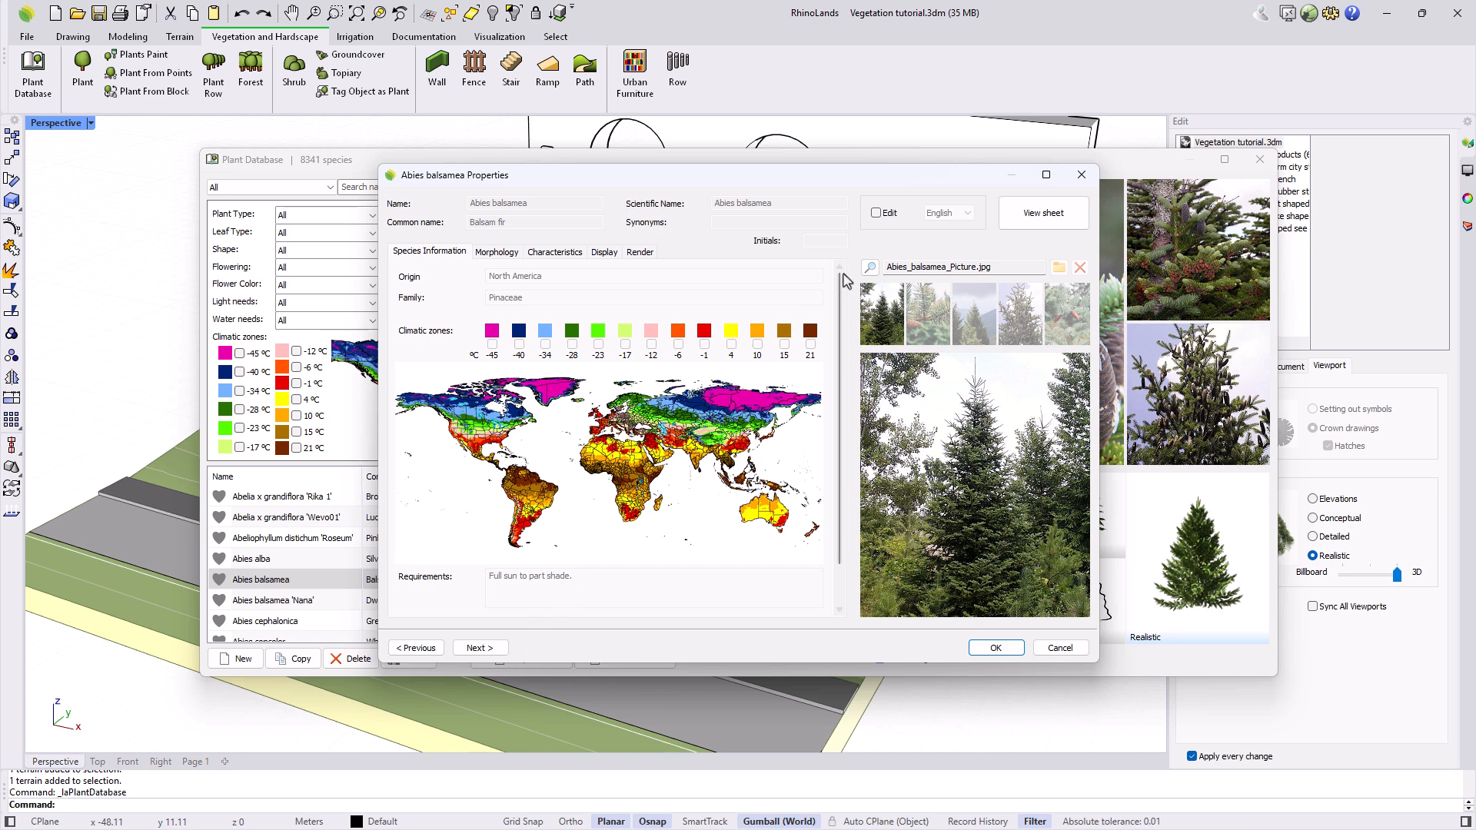
left_click(875, 213)
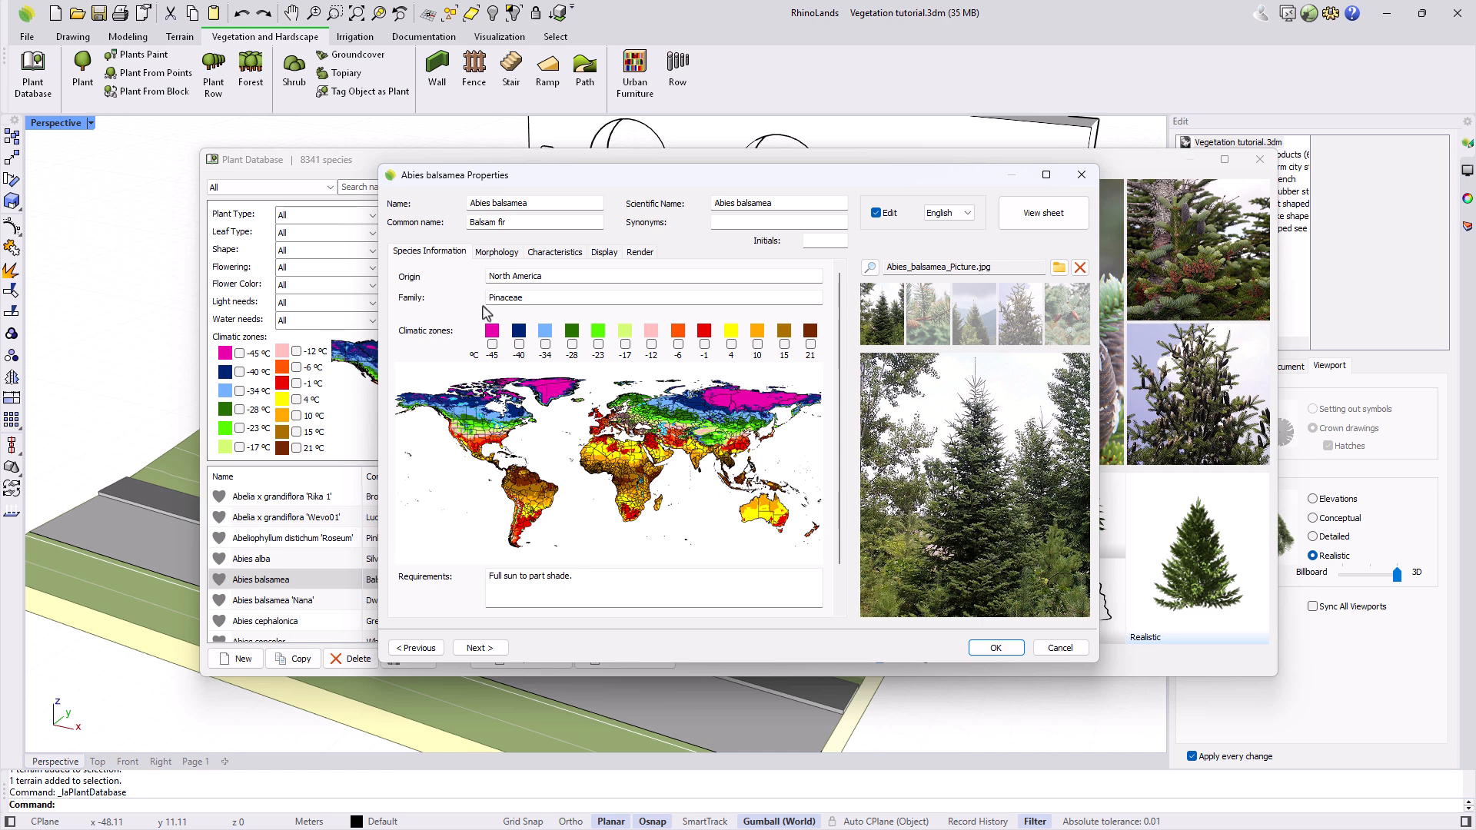
Examine the morphology, characteristics and display properties of Abies balsamea
left_click(498, 256)
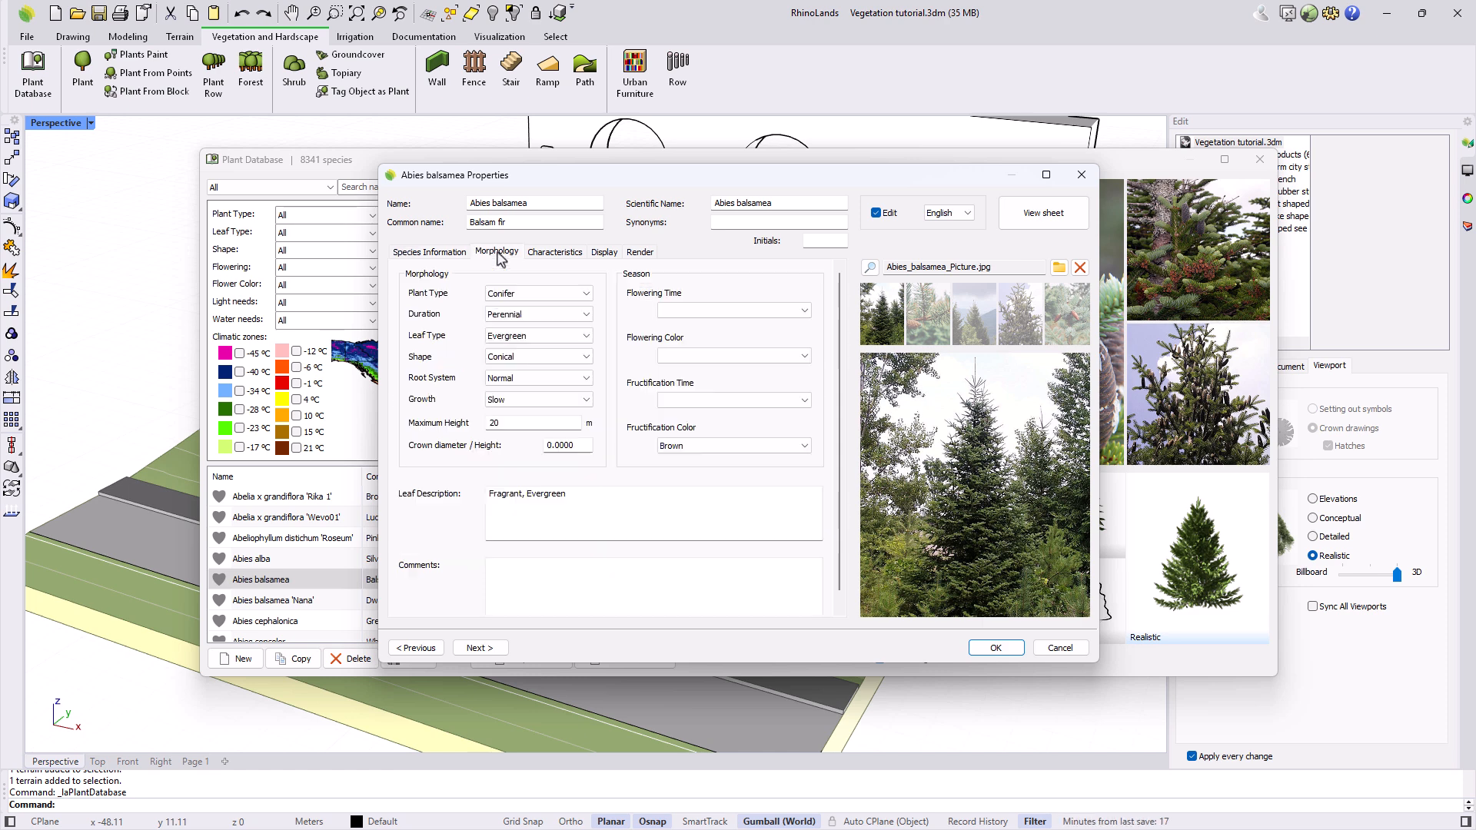
left_click(555, 257)
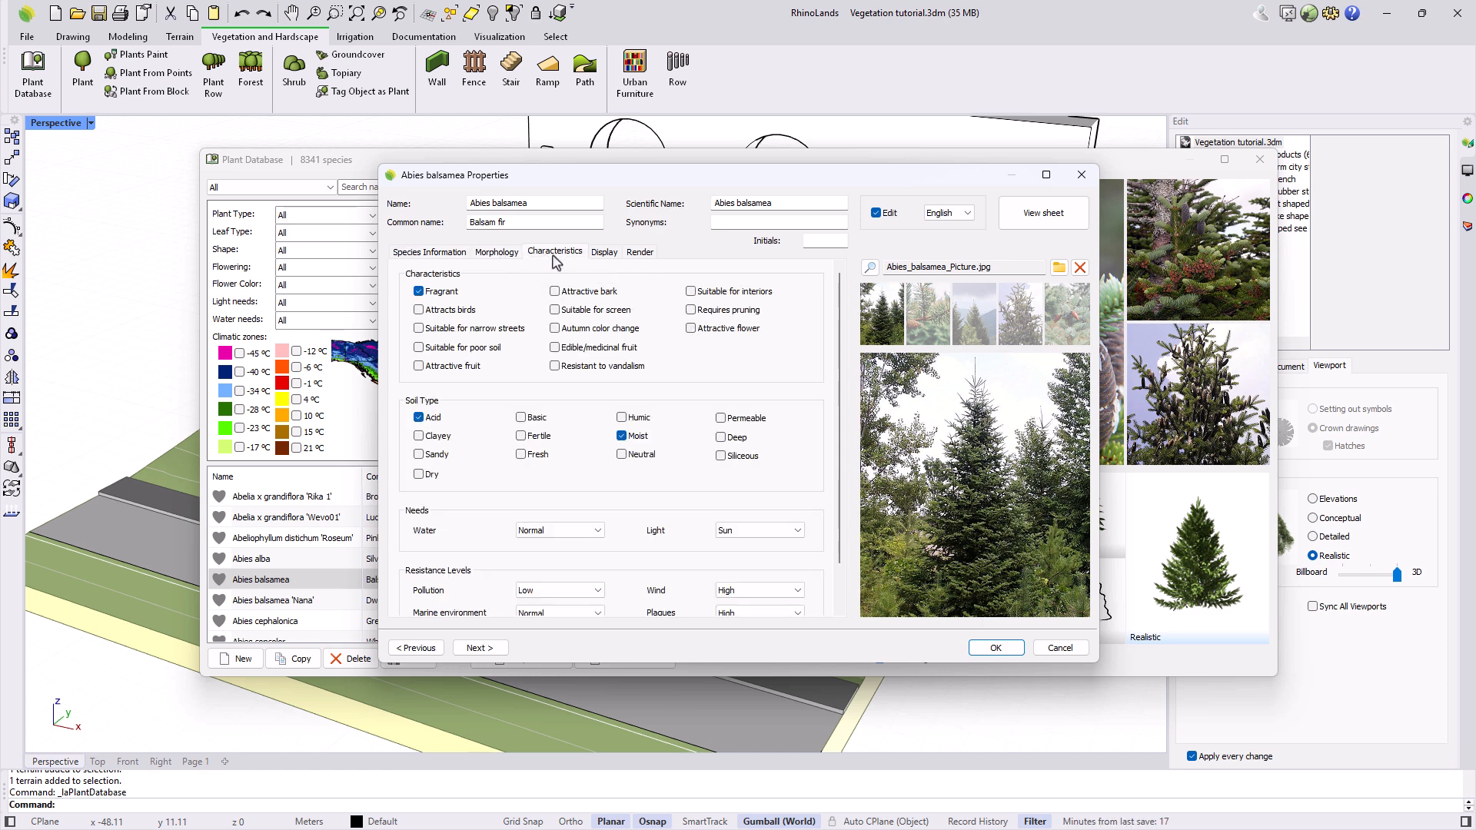
scroll(568, 360, "down", 1)
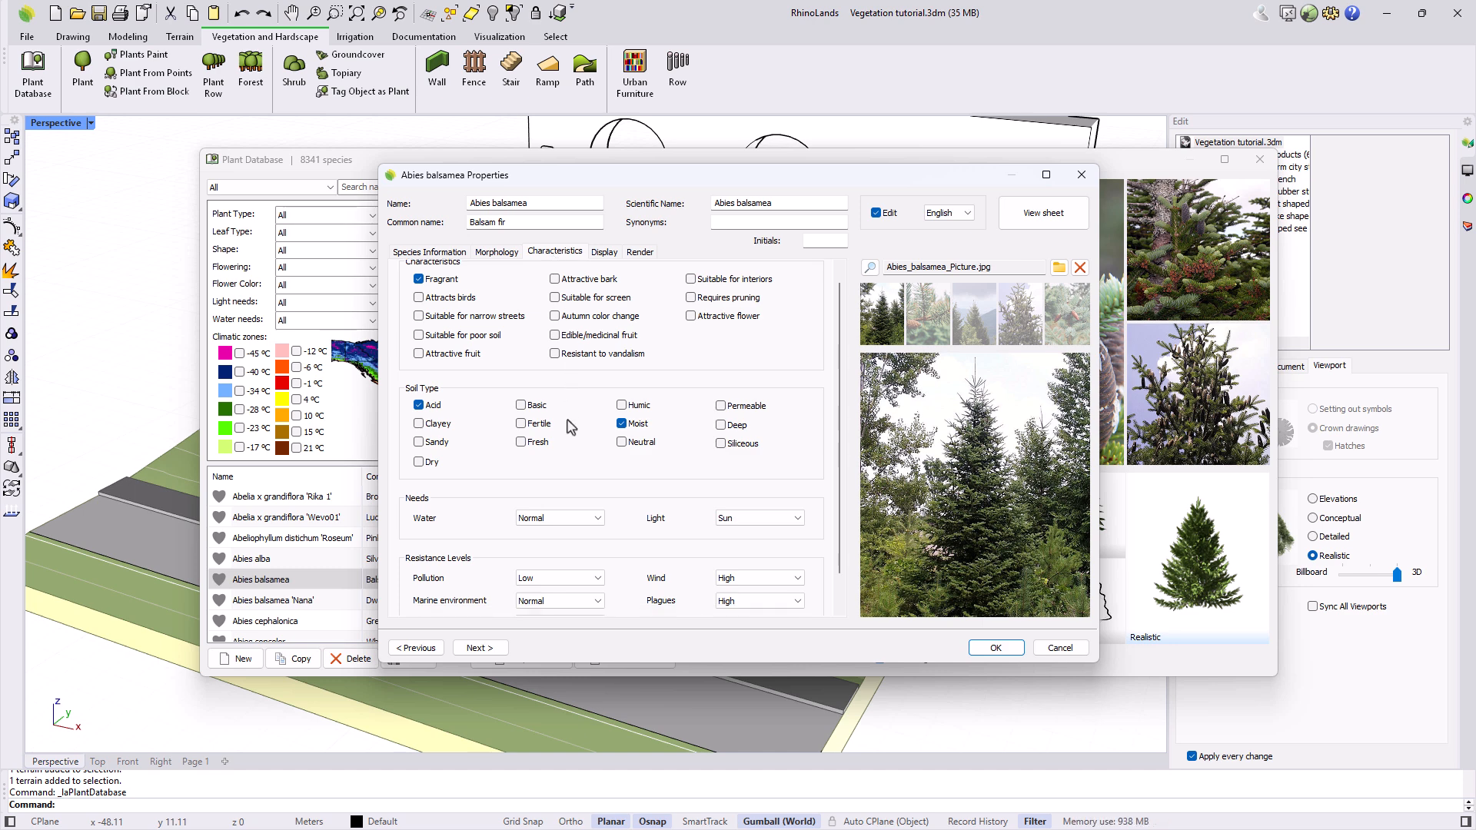
scroll(573, 403, "up", 1)
left_click(604, 253)
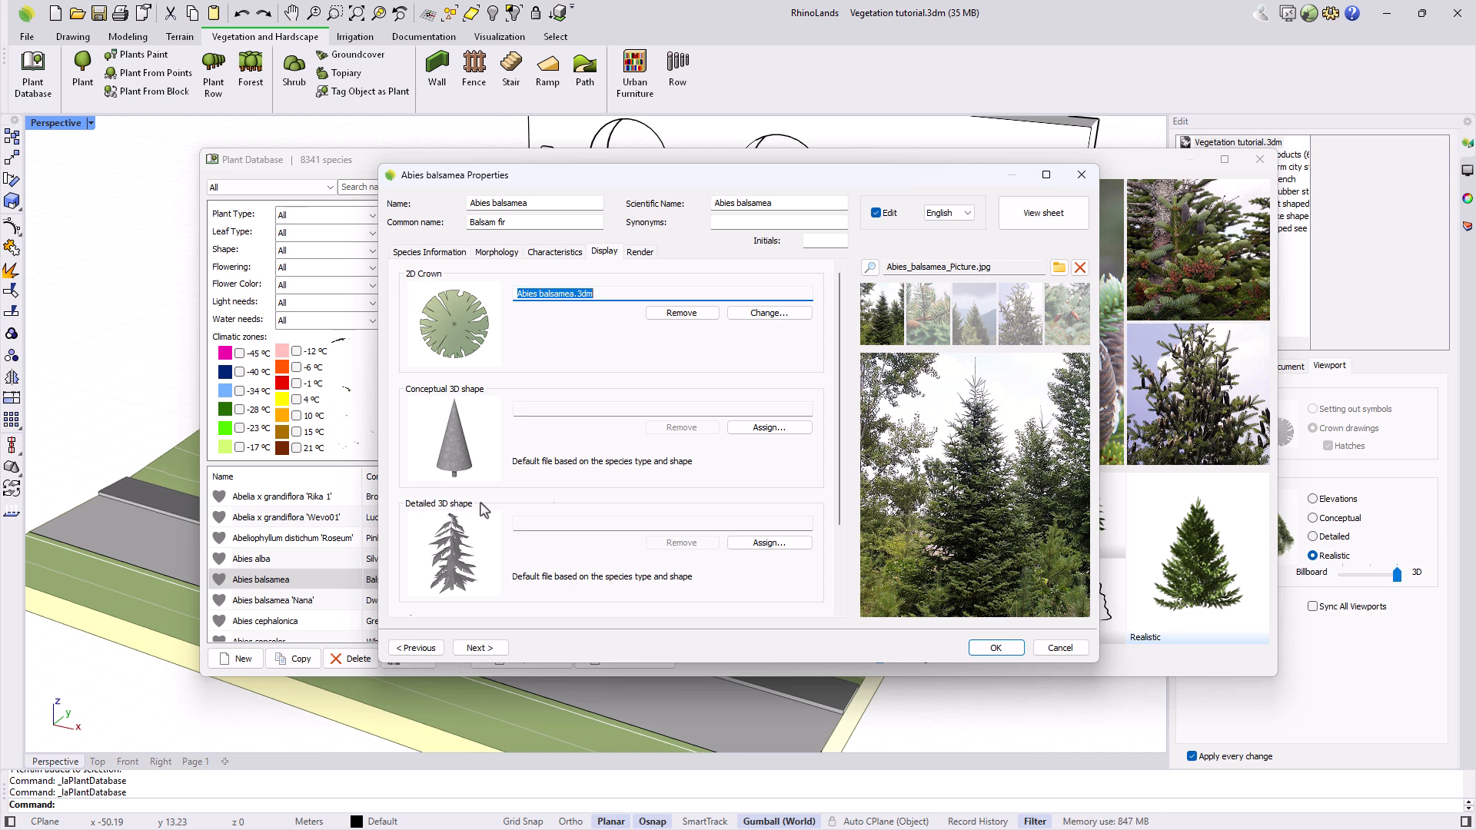
Change the 2D crown of Abies balsamea to the Abies pinsapo block from the Crowns library
left_click(771, 317)
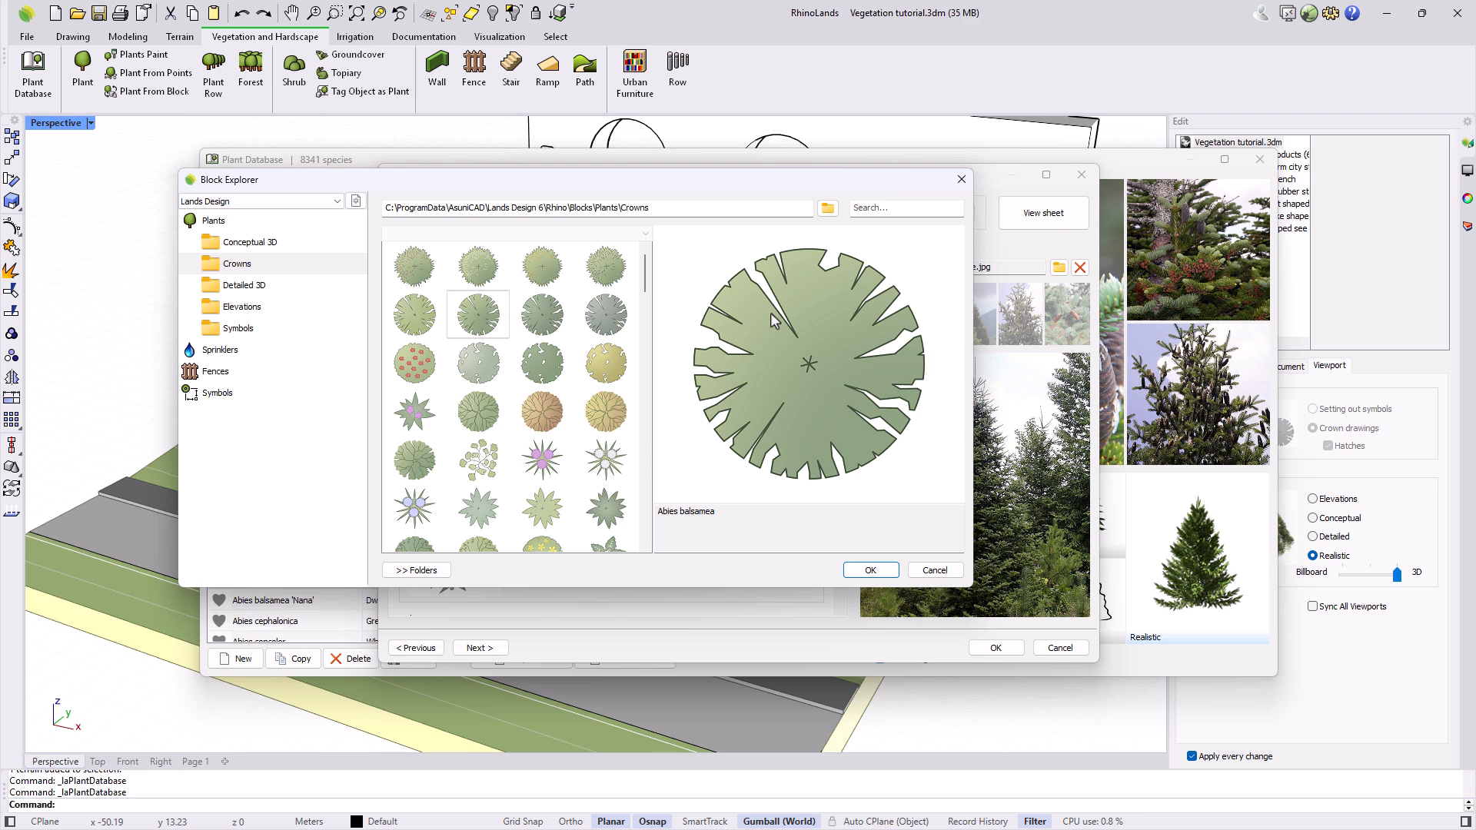
left_click(659, 208)
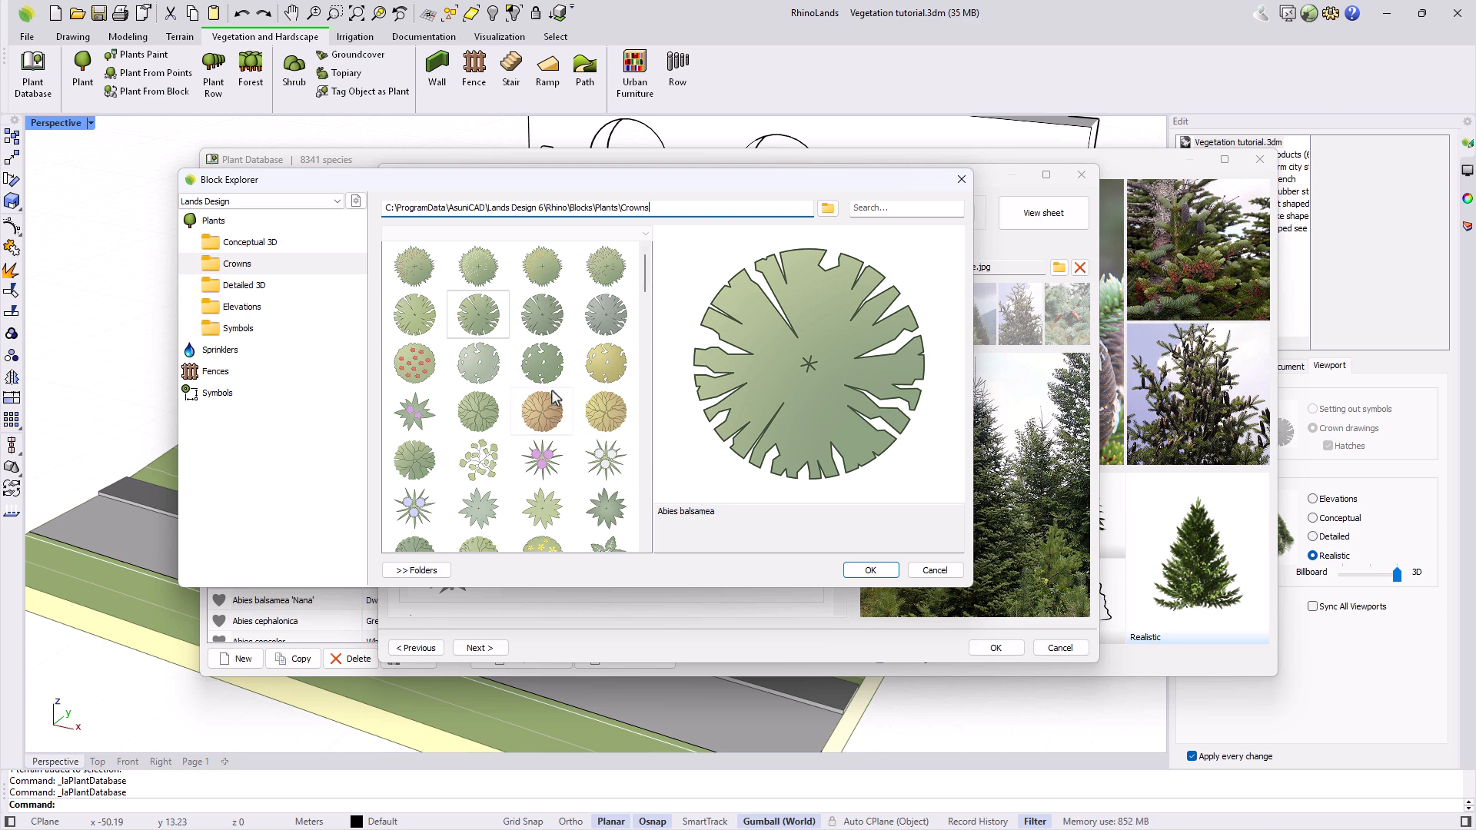
left_click(542, 334)
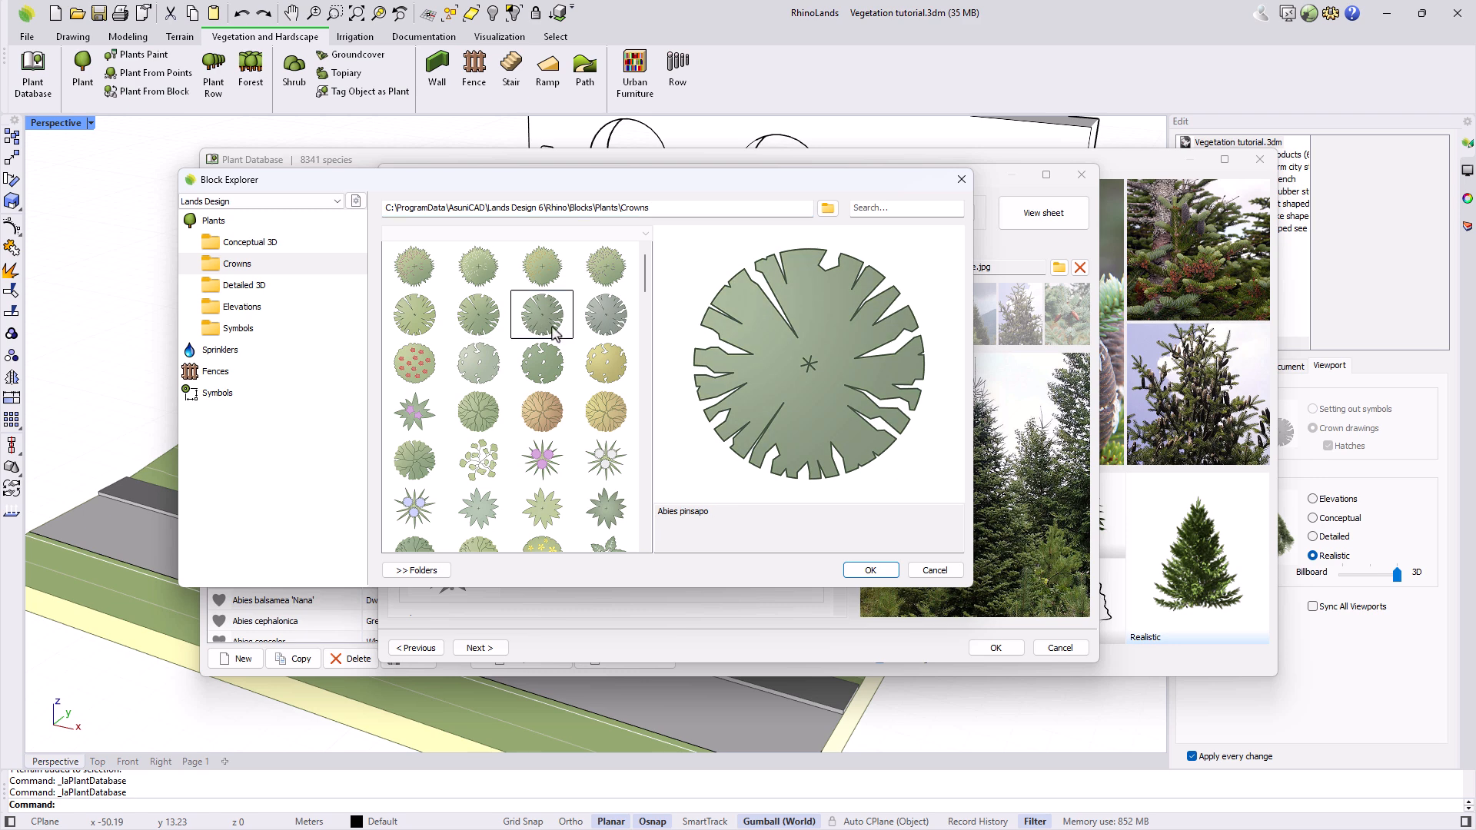
left_click(870, 569)
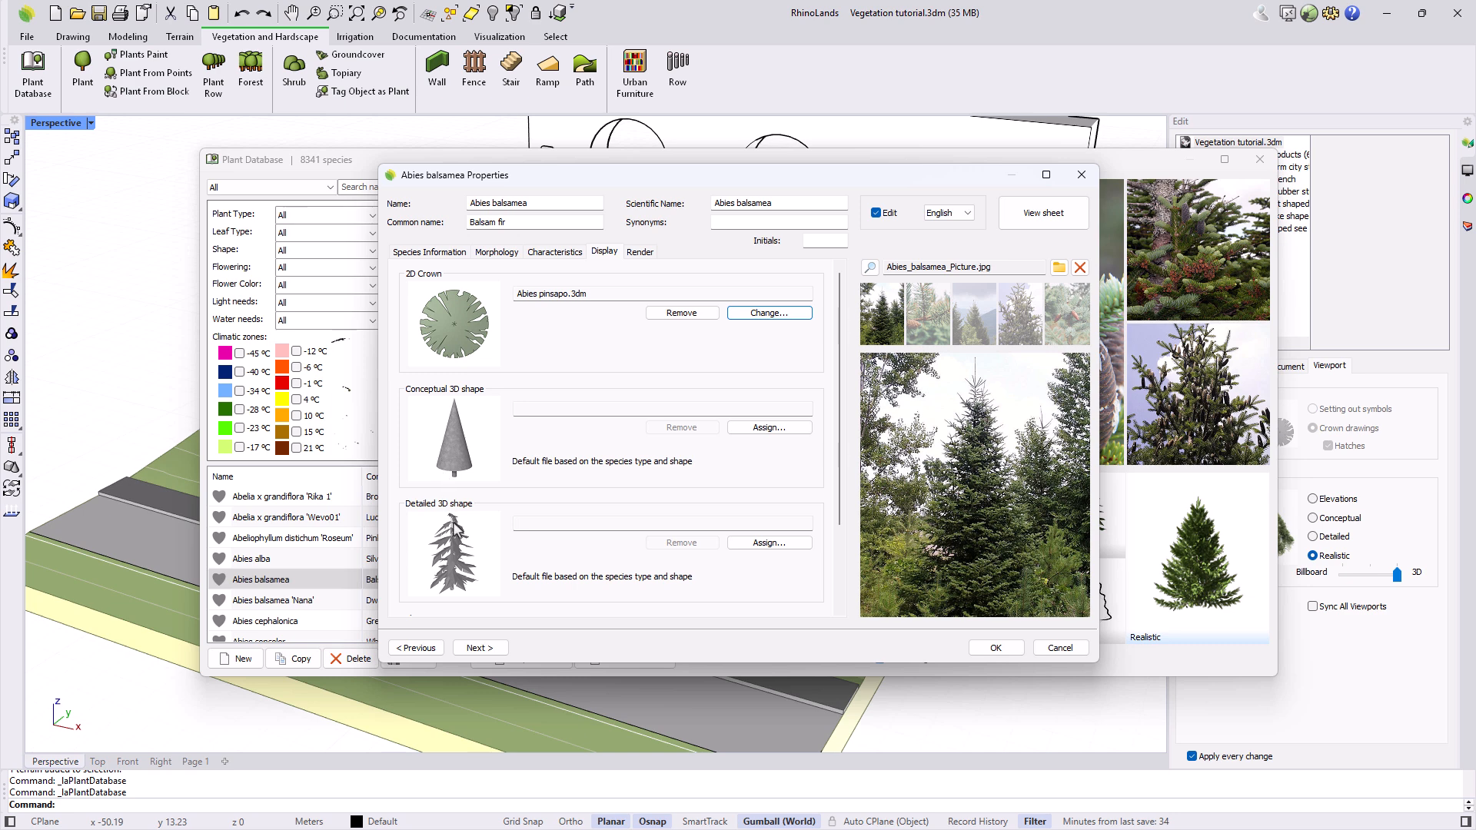
Browse the realistic 3D plant files and supported file types for Abies balsamea without assigning any file
left_click(639, 253)
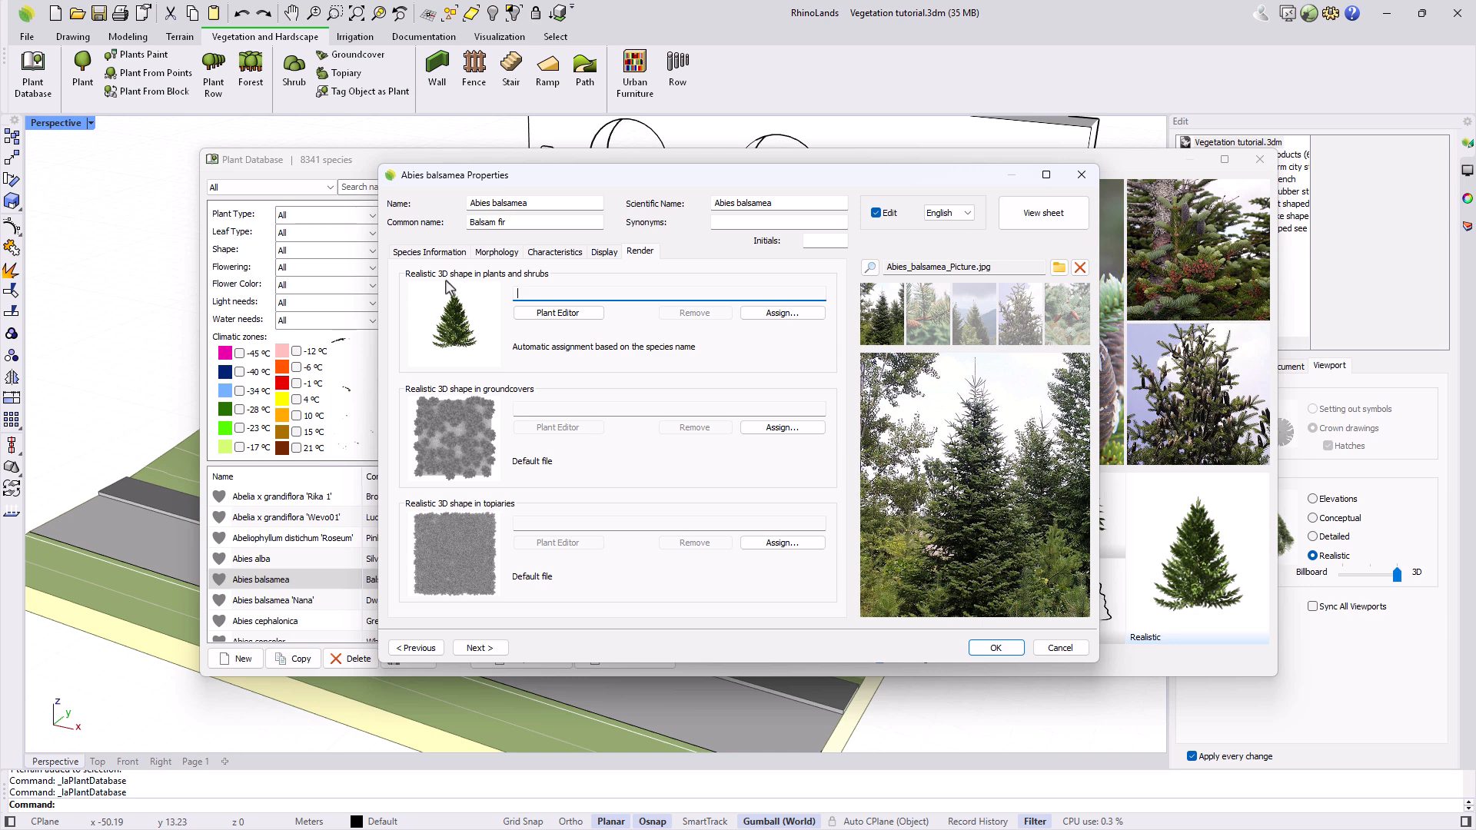
left_click(783, 314)
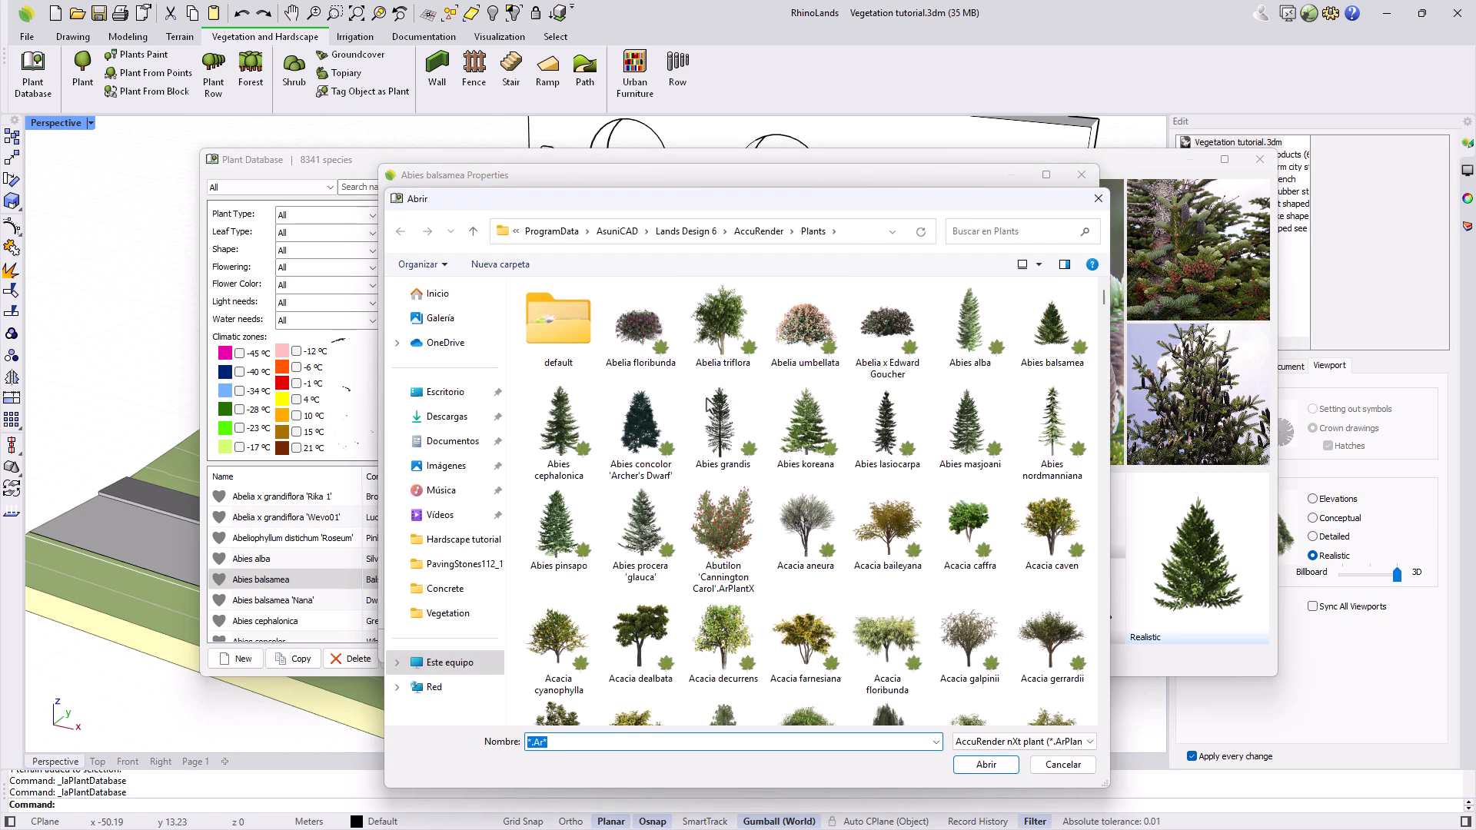
scroll(715, 399, "down", 5)
left_click(720, 424)
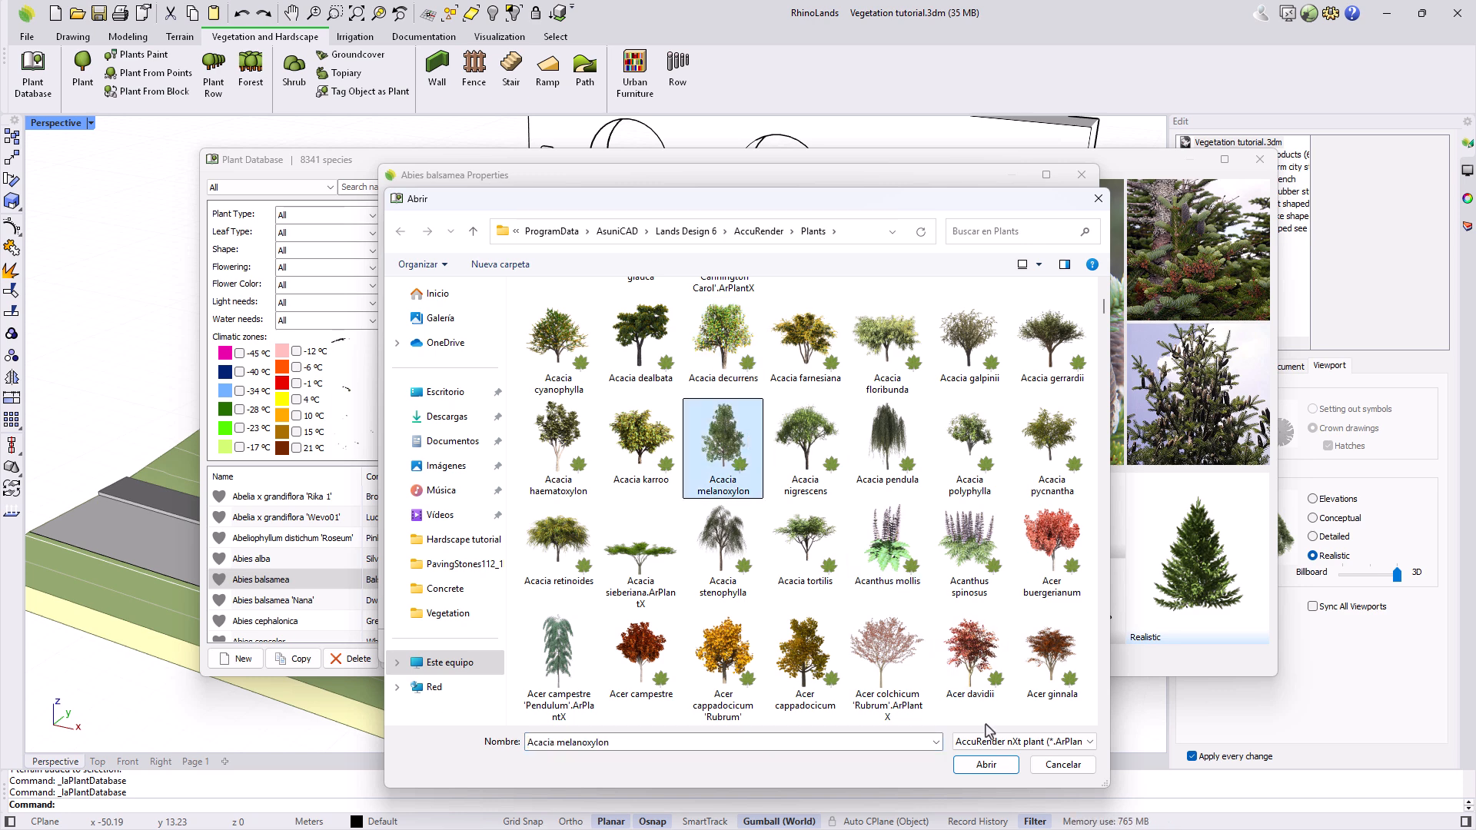
left_click(1013, 742)
left_click(1012, 757)
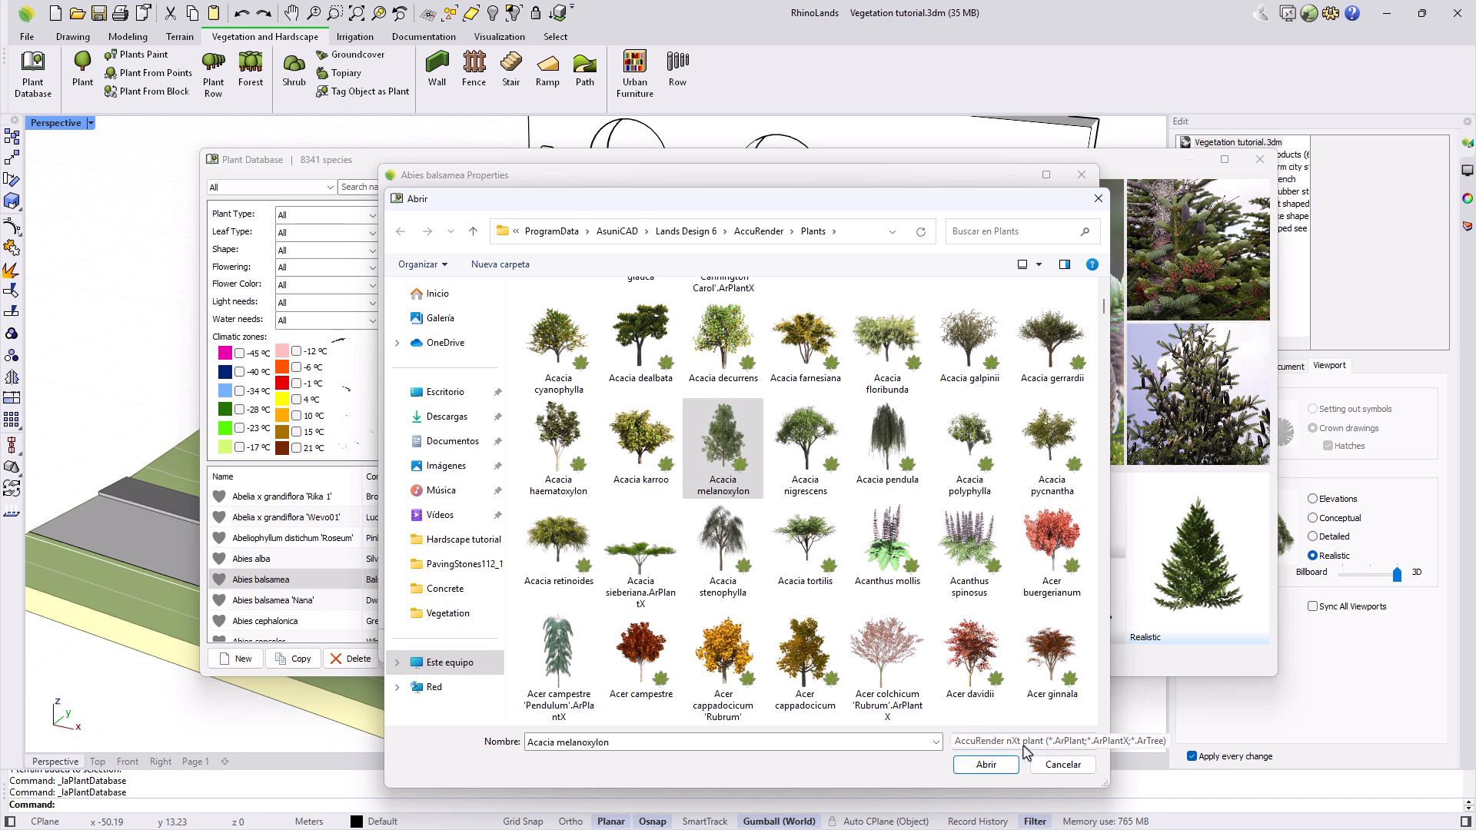
left_click(1061, 764)
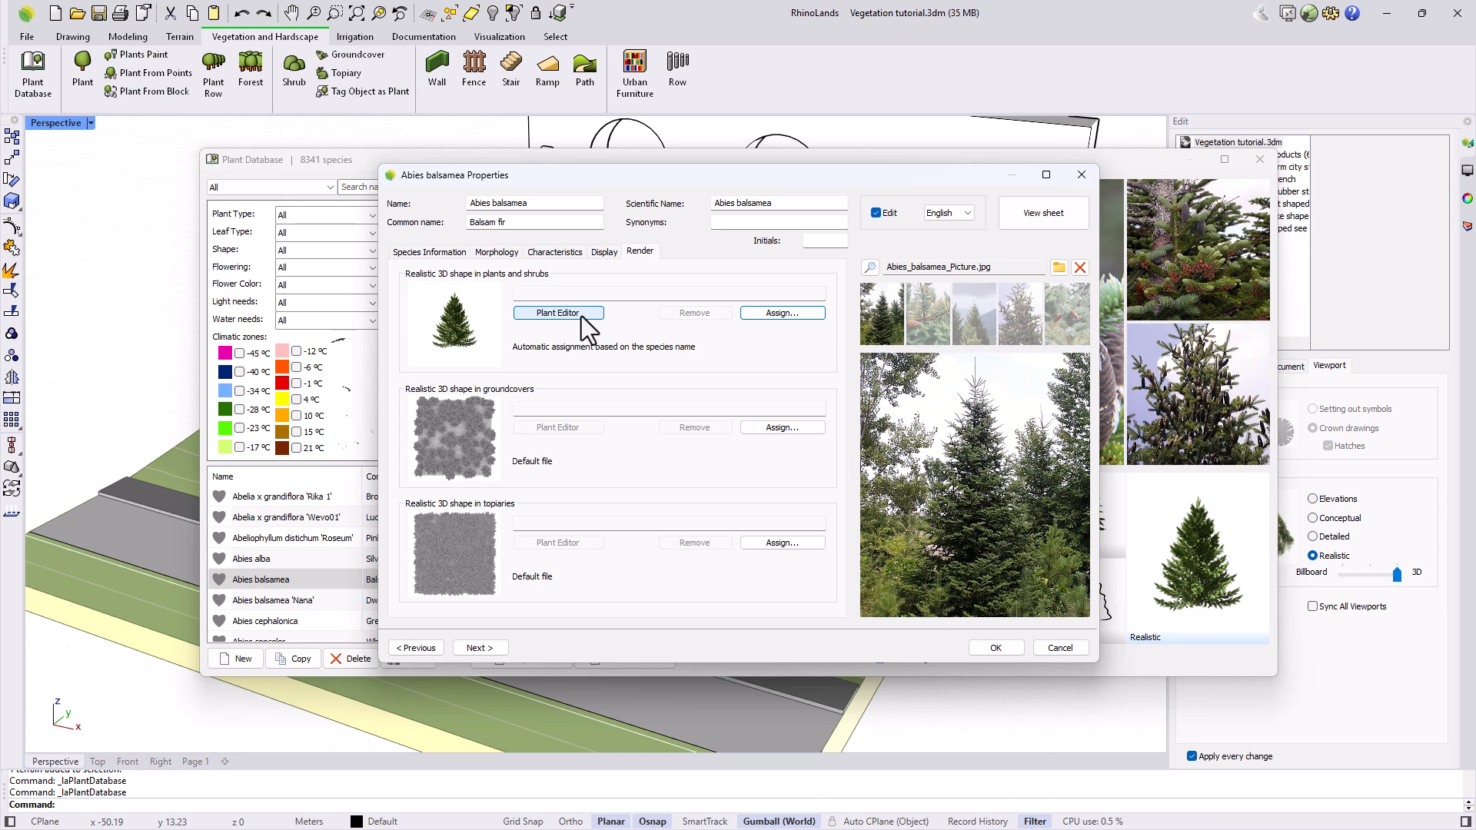
Open Abies balsamea in the Plant Editor and set the first branch's start position to 0.11 and vertical start angle to 96
left_click(562, 314)
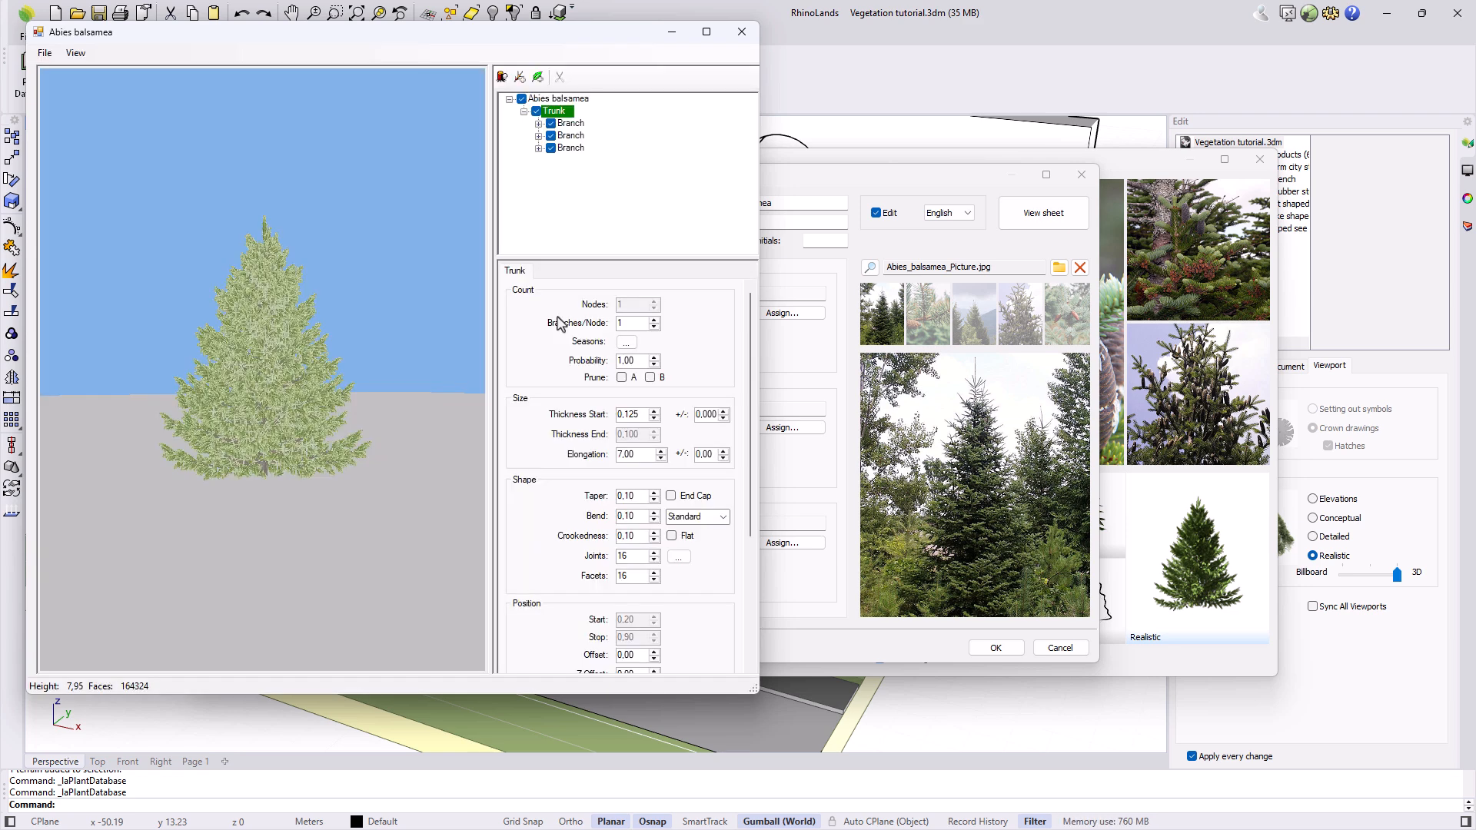
left_click(566, 126)
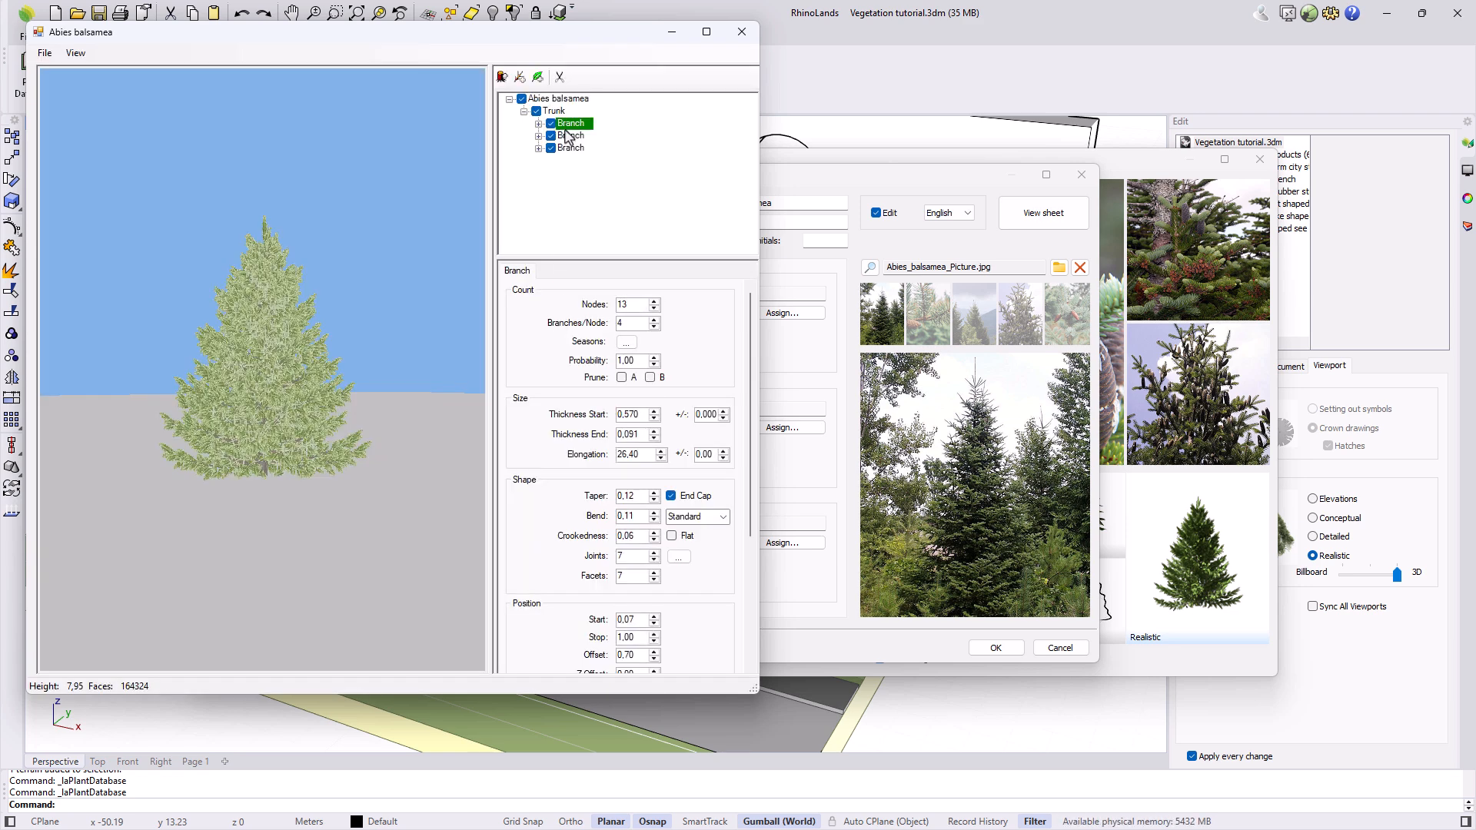
scroll(650, 543, "down", 2)
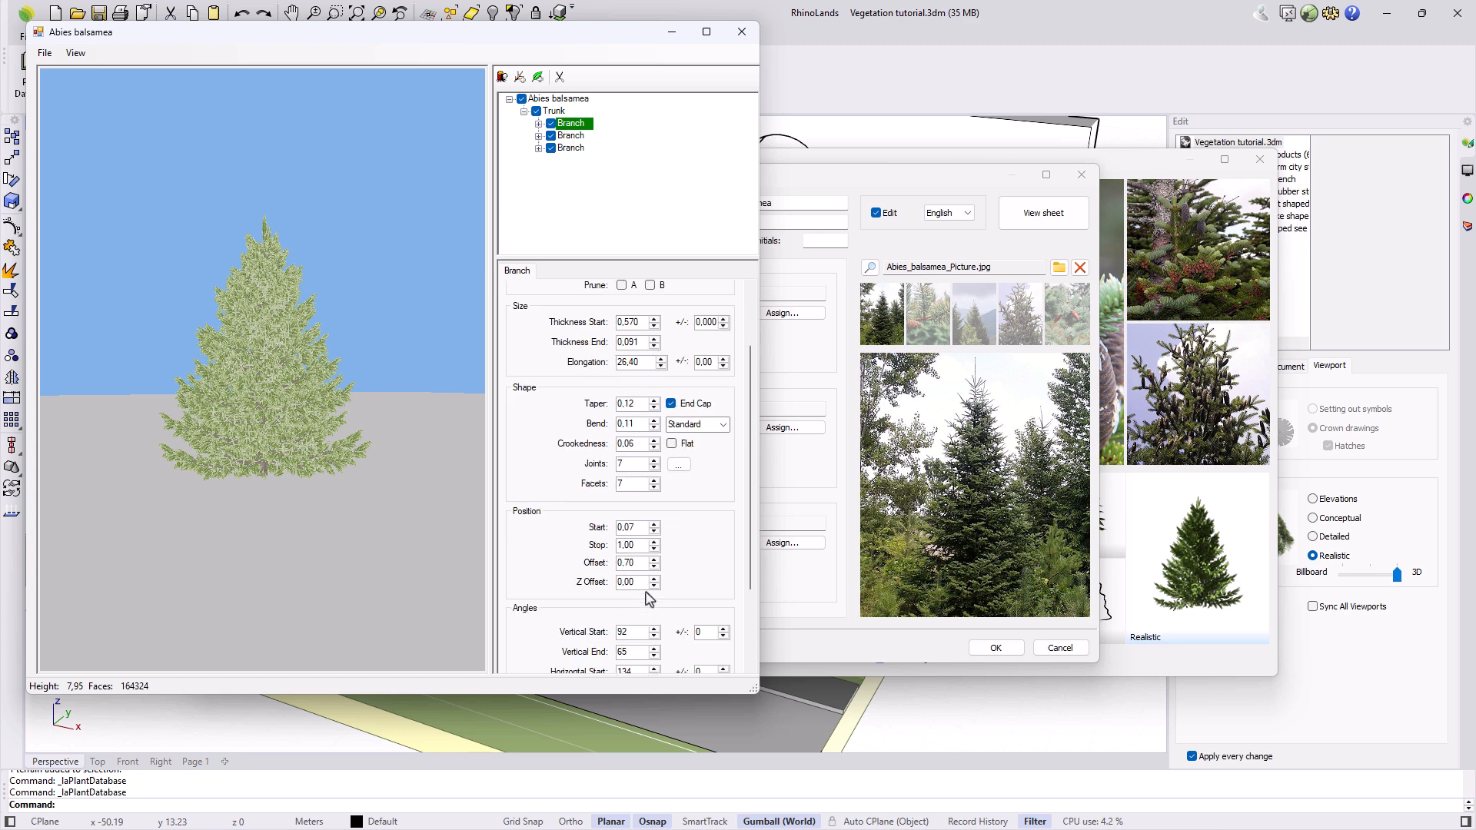
left_click(653, 524)
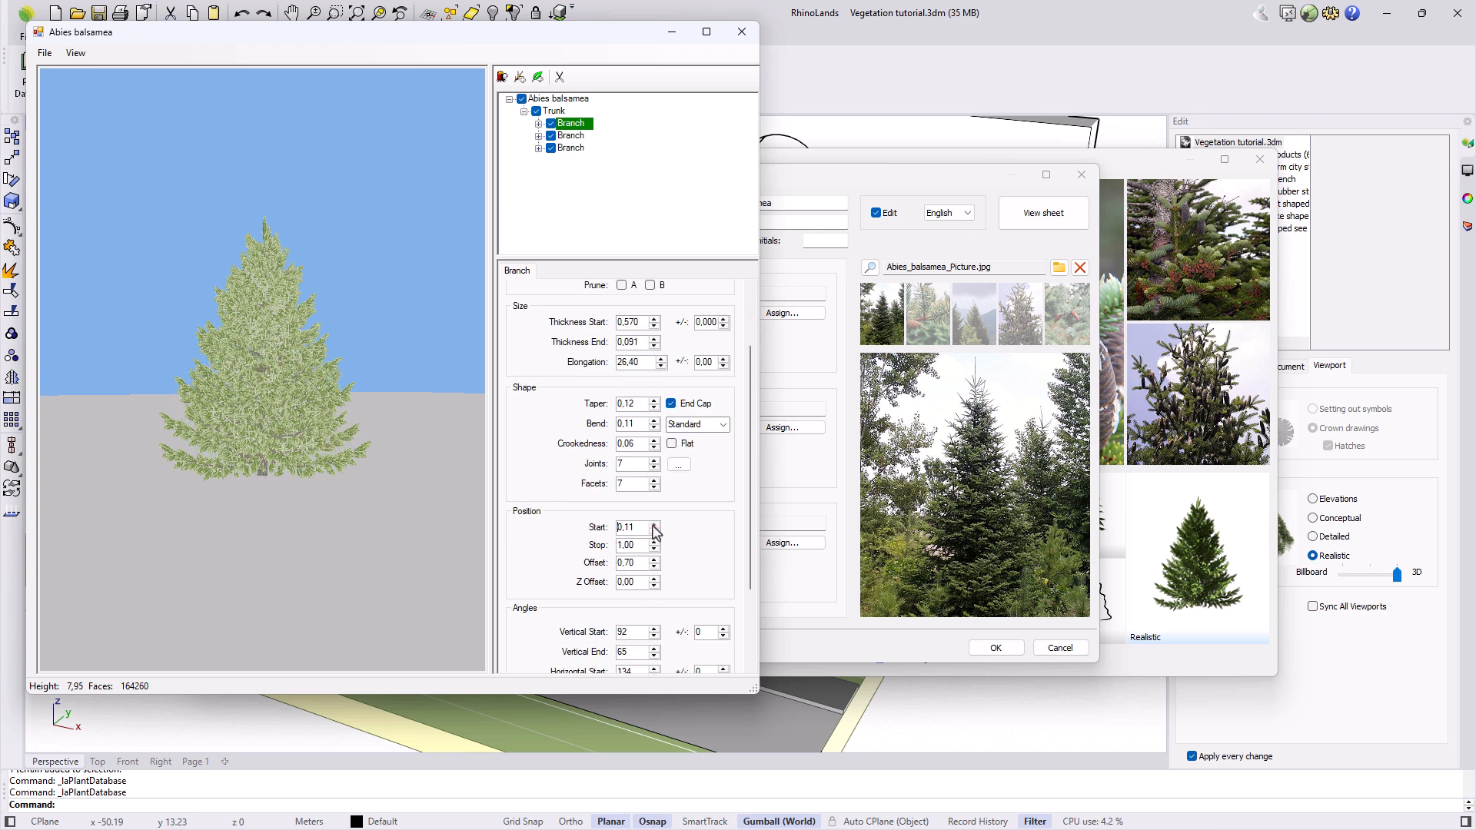
left_click(653, 634)
left_click(653, 628)
left_click(653, 629)
left_click(653, 628)
left_click(652, 628)
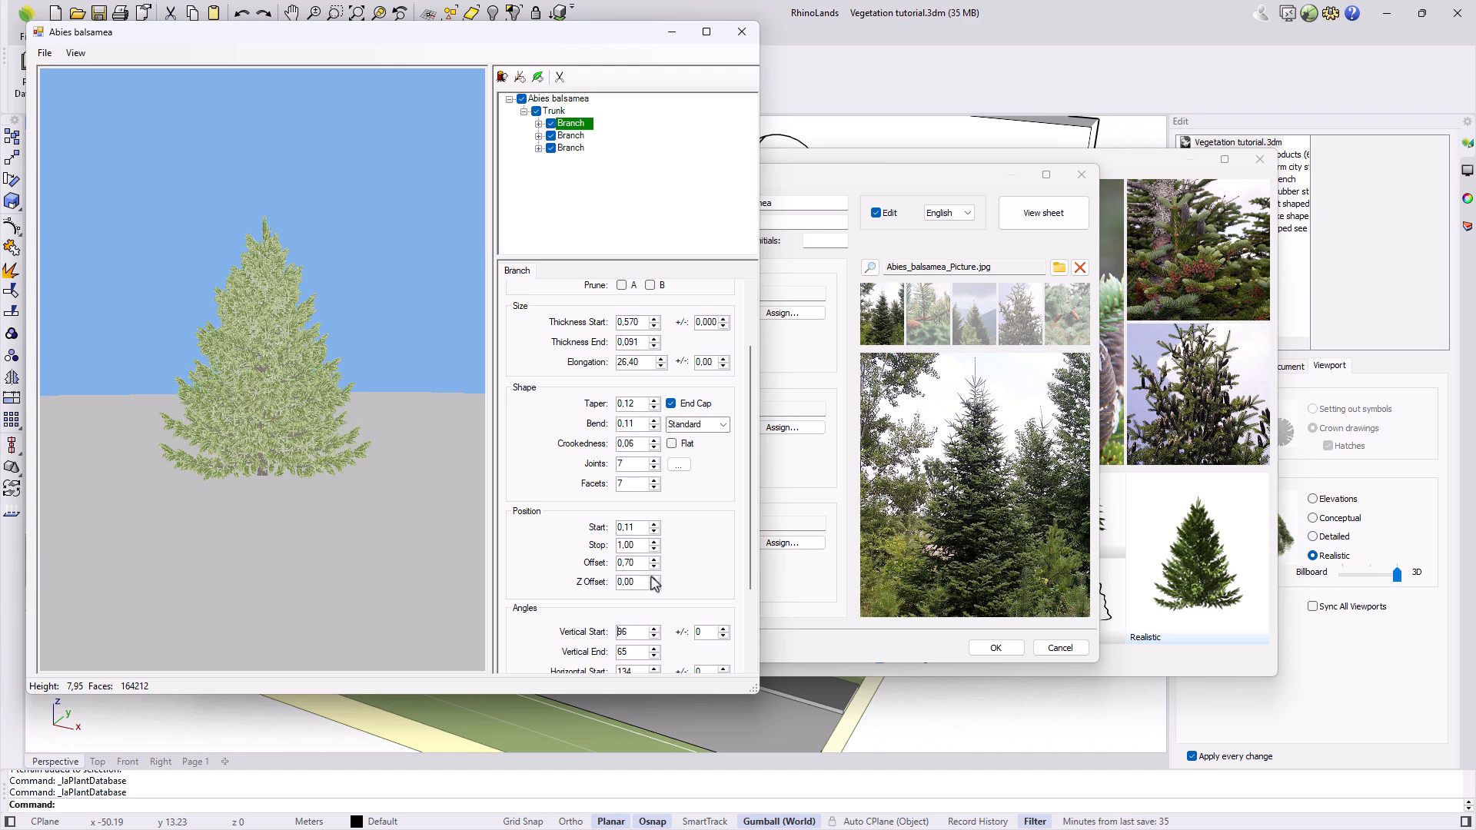
Inspect the leaf material and settings within the first branch, and close the Plant Editor without saving
left_click(539, 123)
left_click(594, 148)
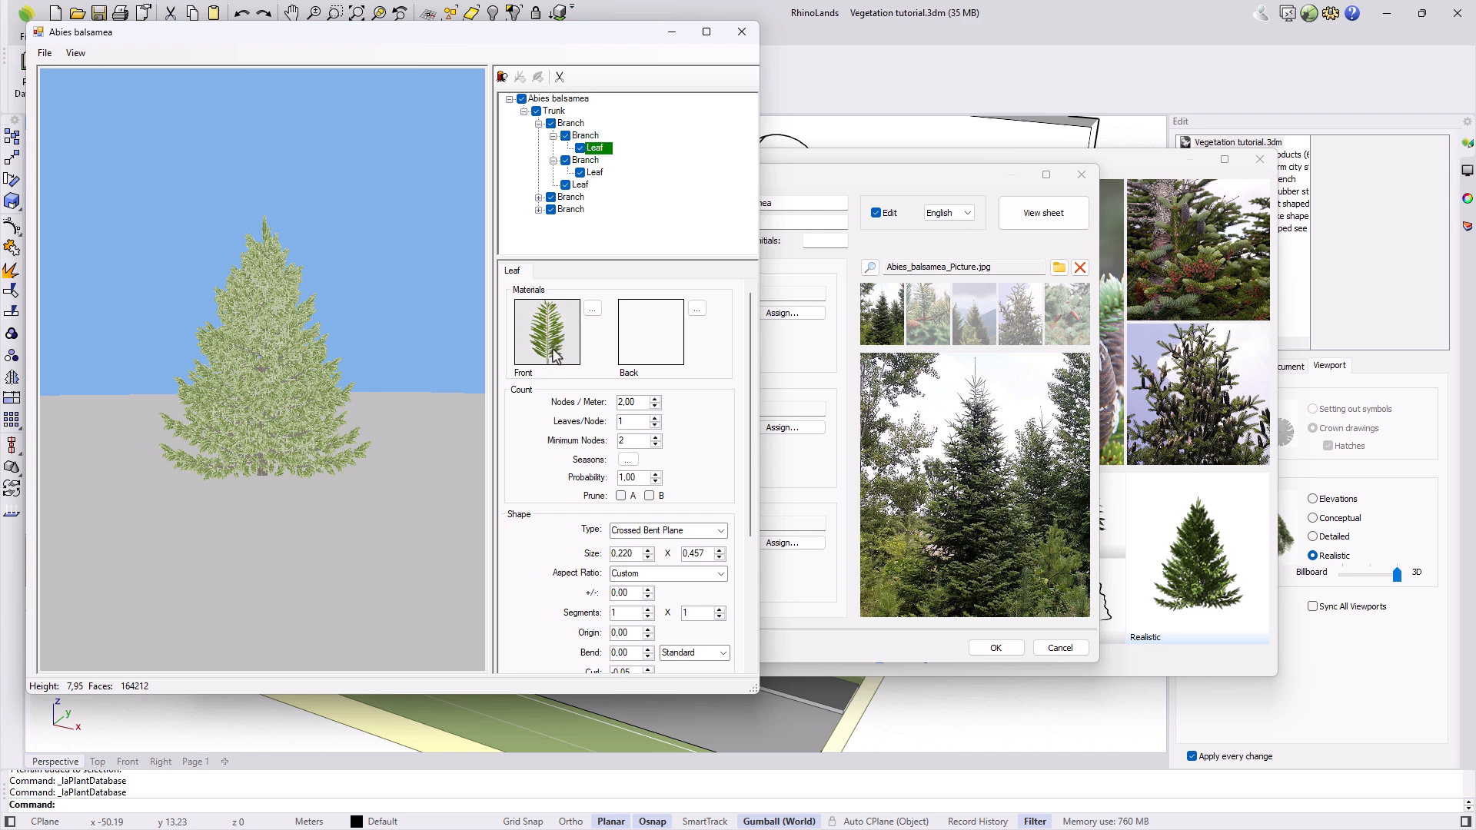
left_click(740, 35)
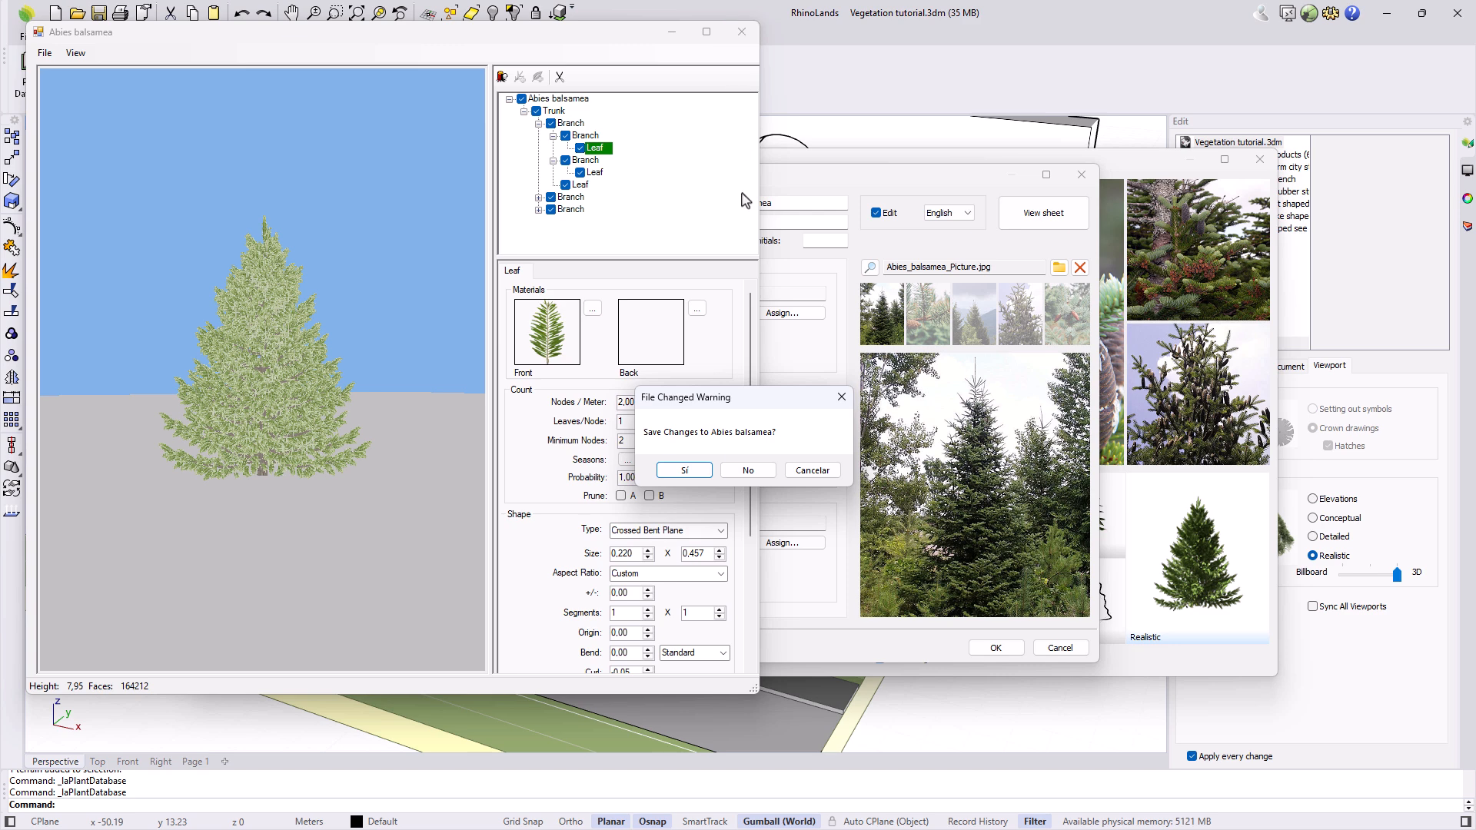
left_click(753, 469)
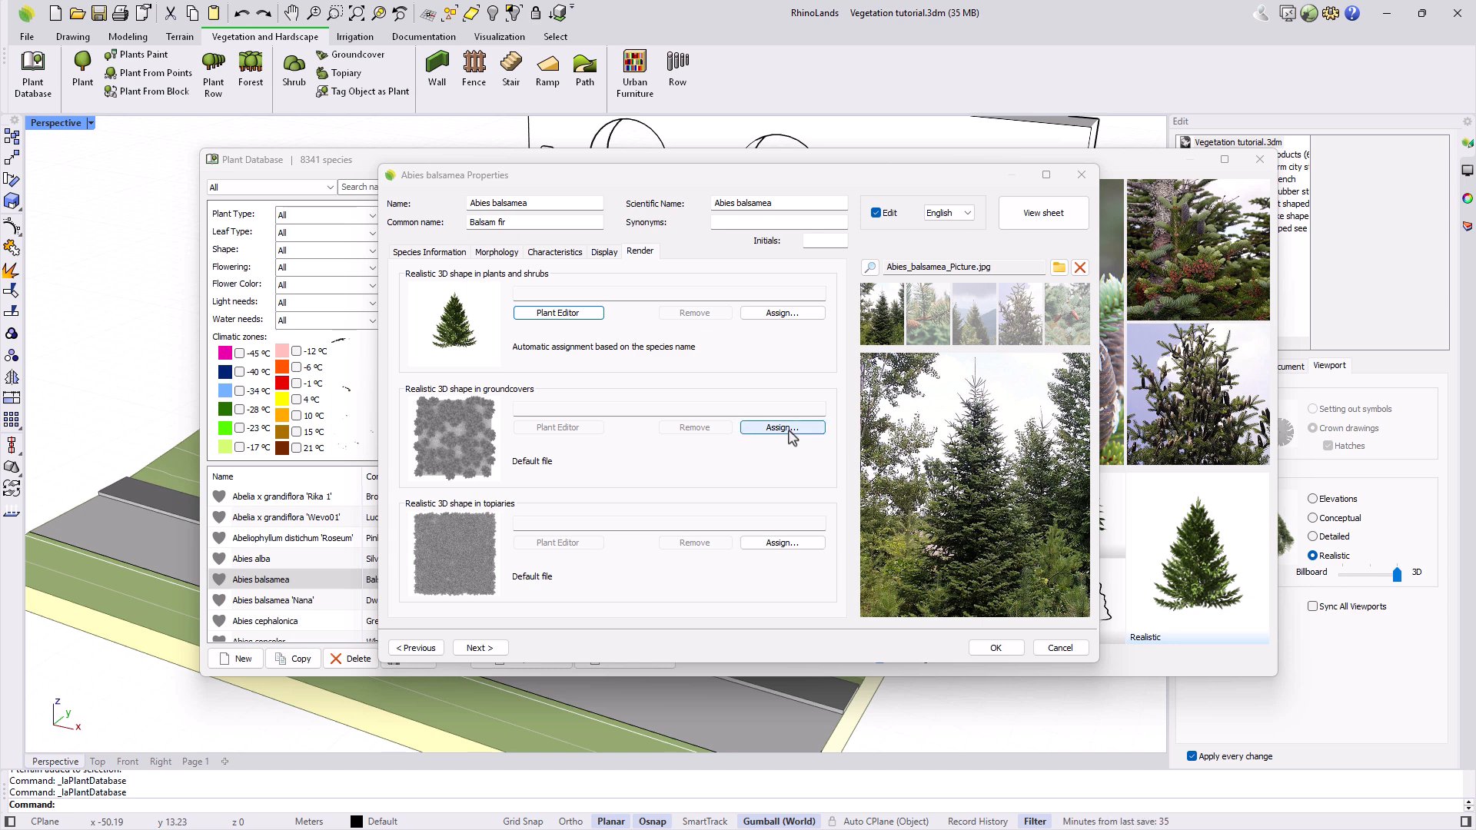
Look through the realistic topiary files without assigning one, and accept the Abies balsamea property changes
left_click(771, 542)
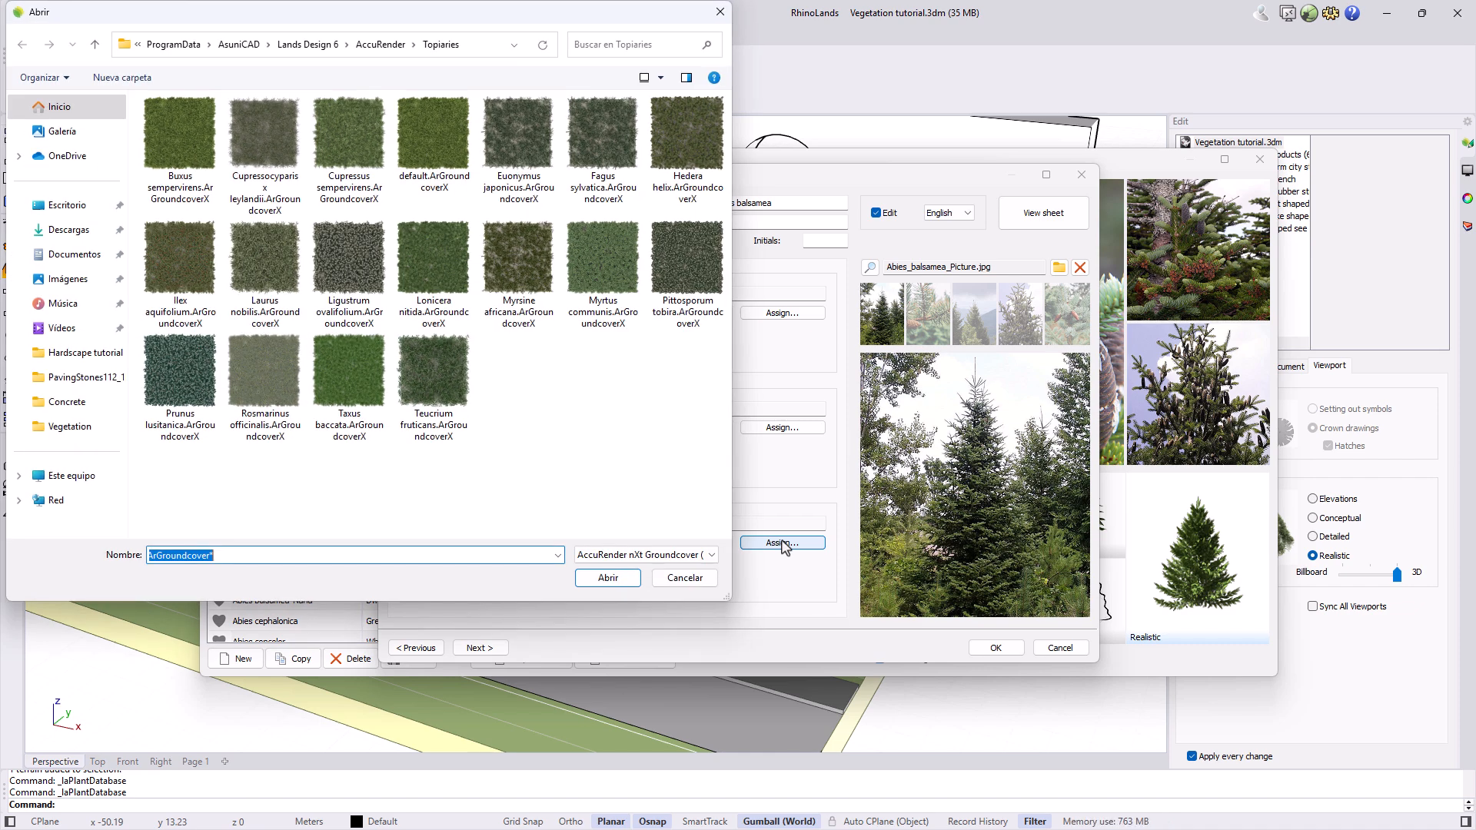
left_click(683, 579)
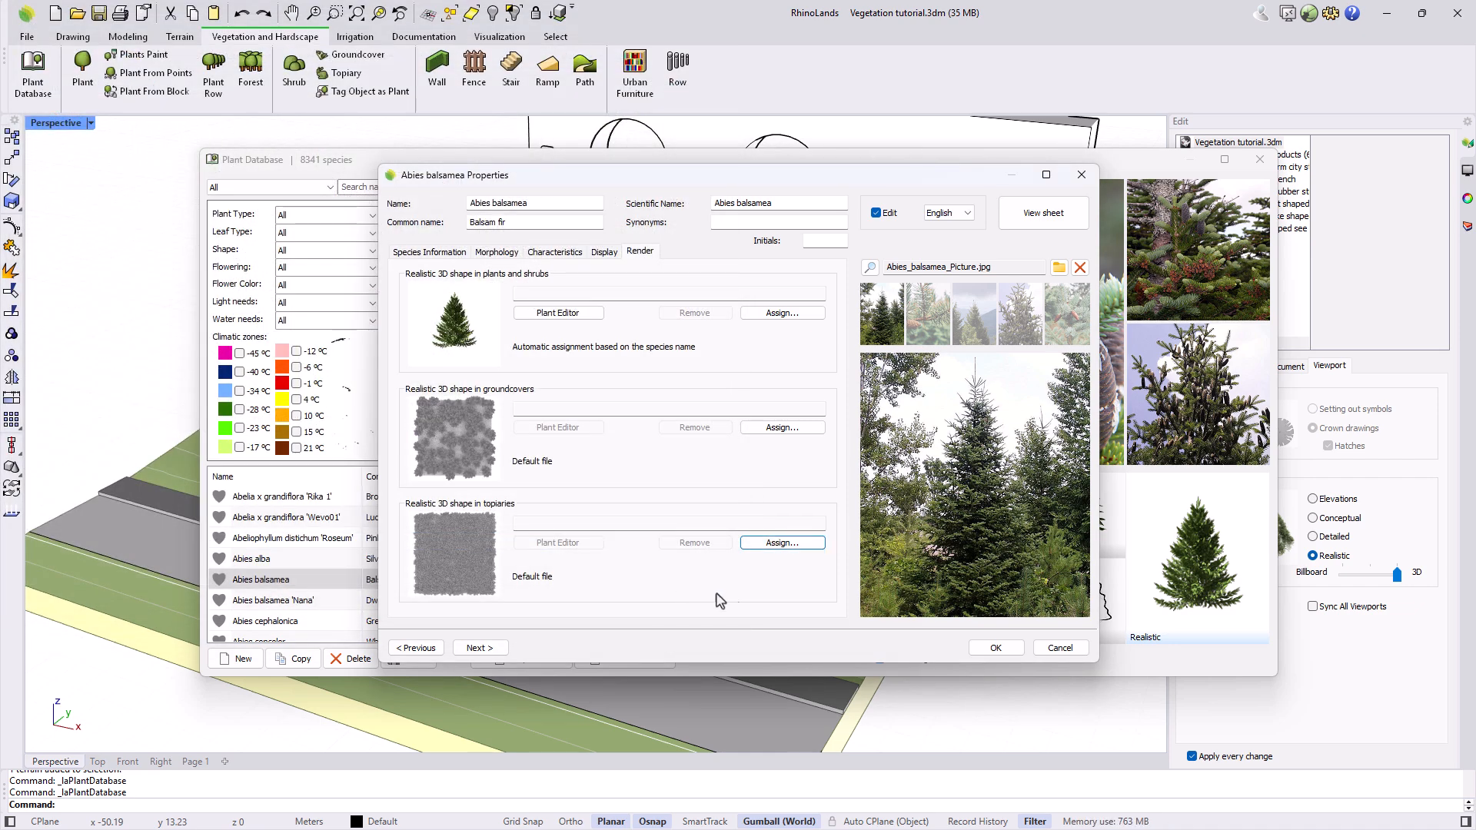
left_click(993, 648)
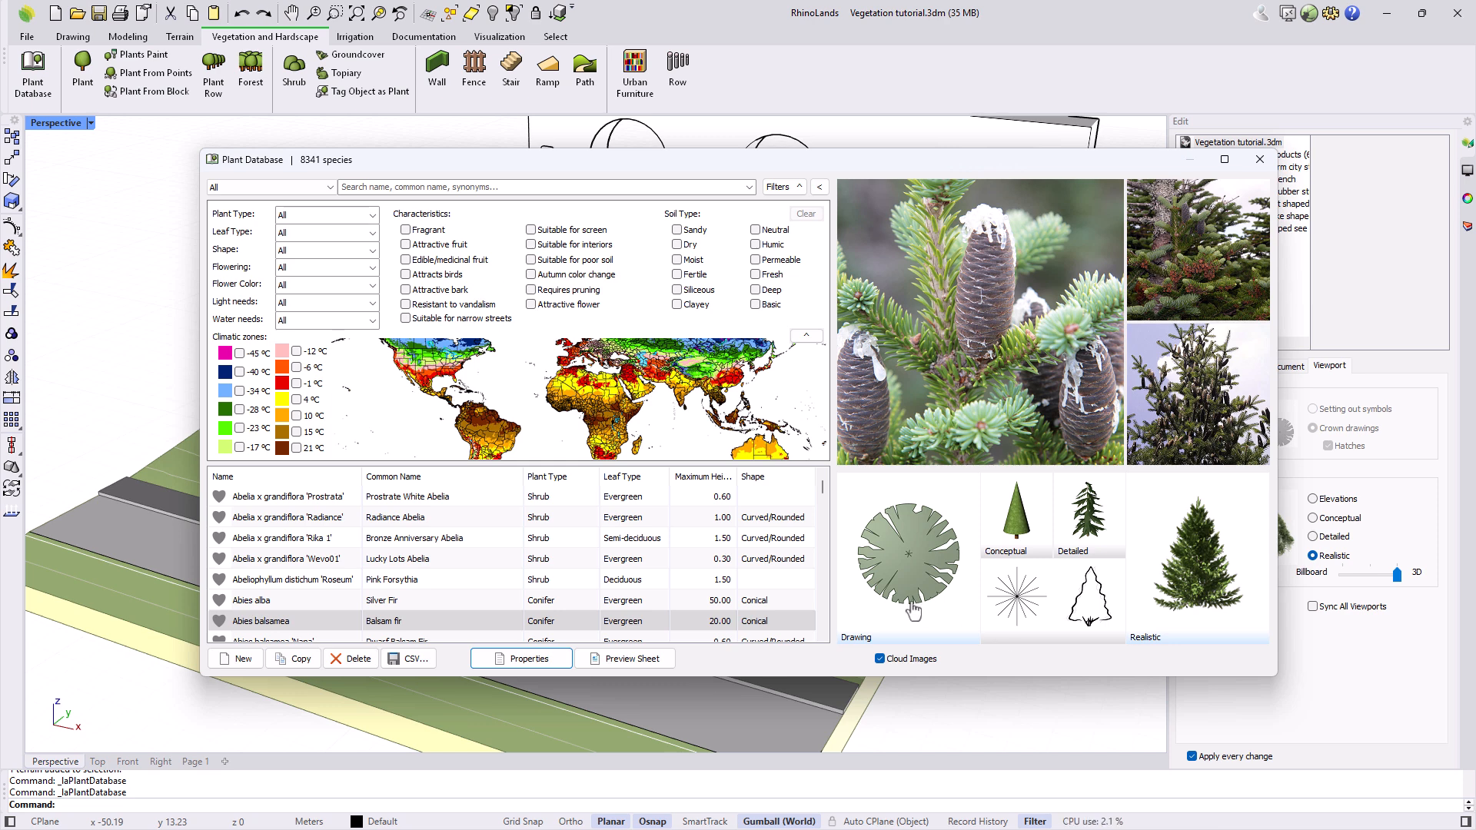
Start a new species, review its blank morphology and characteristics properties, and cancel its creation
left_click(351, 620)
left_click(241, 658)
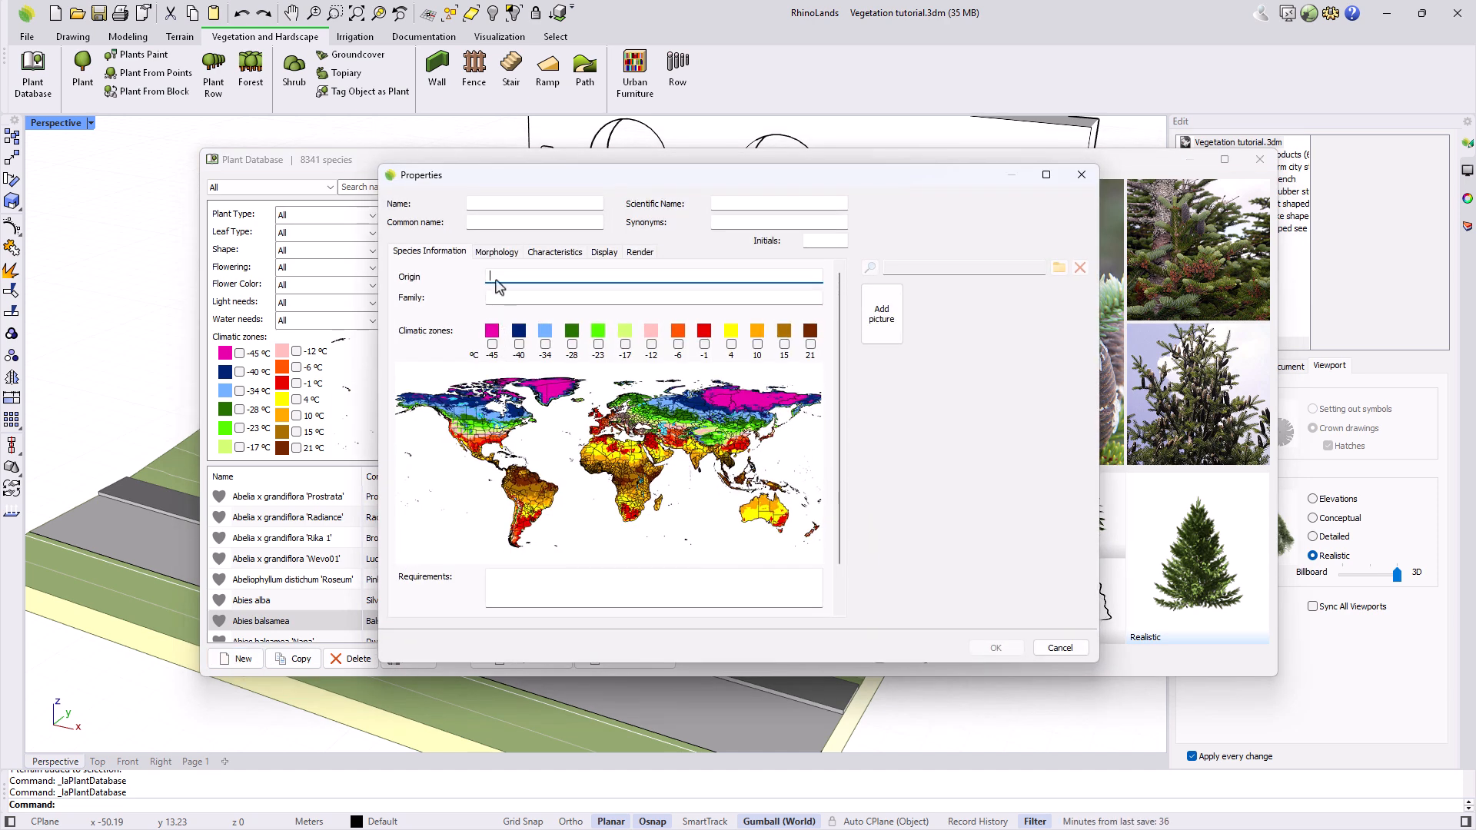
left_click(496, 252)
left_click(550, 257)
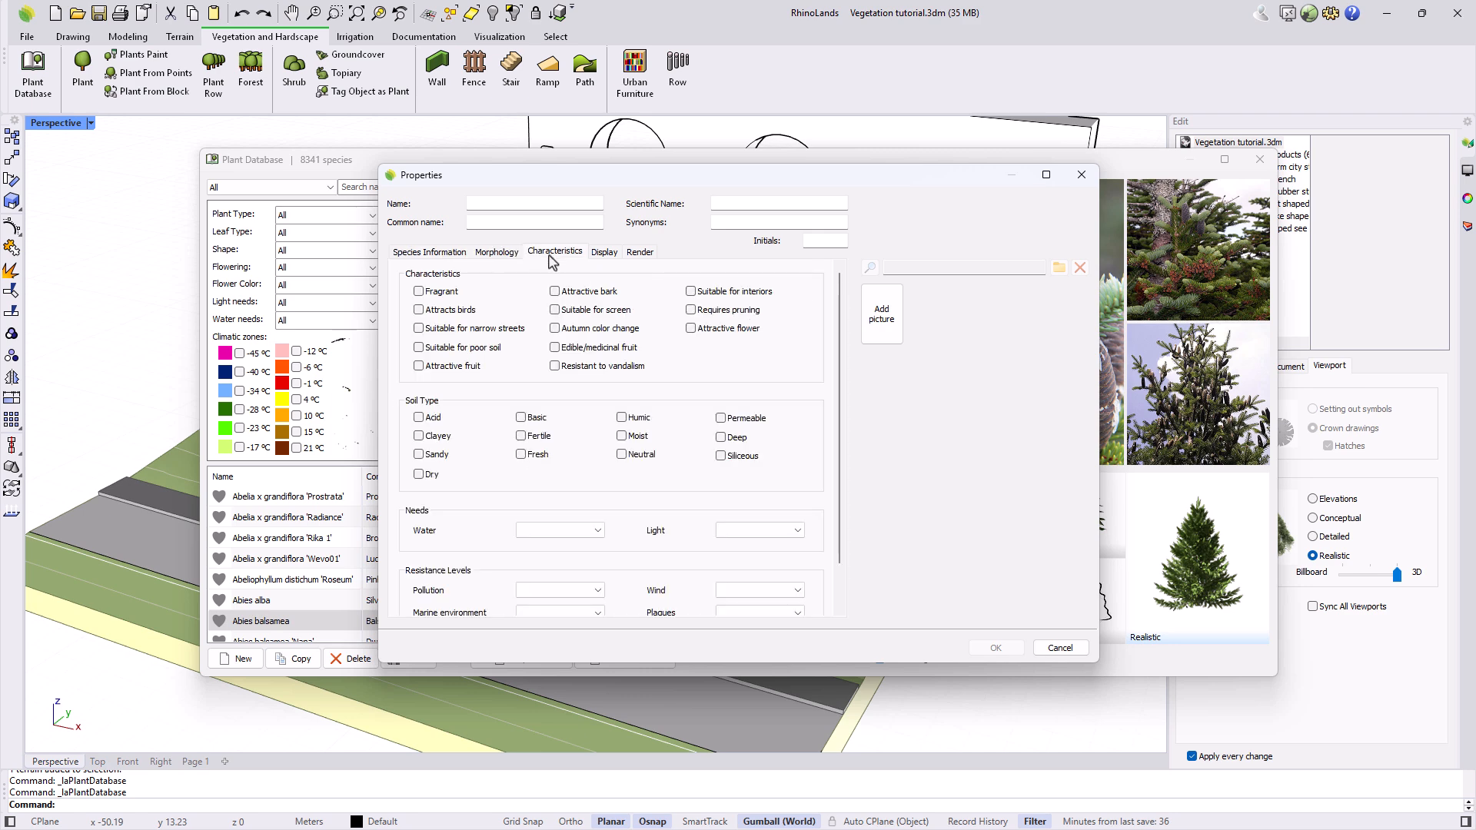
left_click(1060, 648)
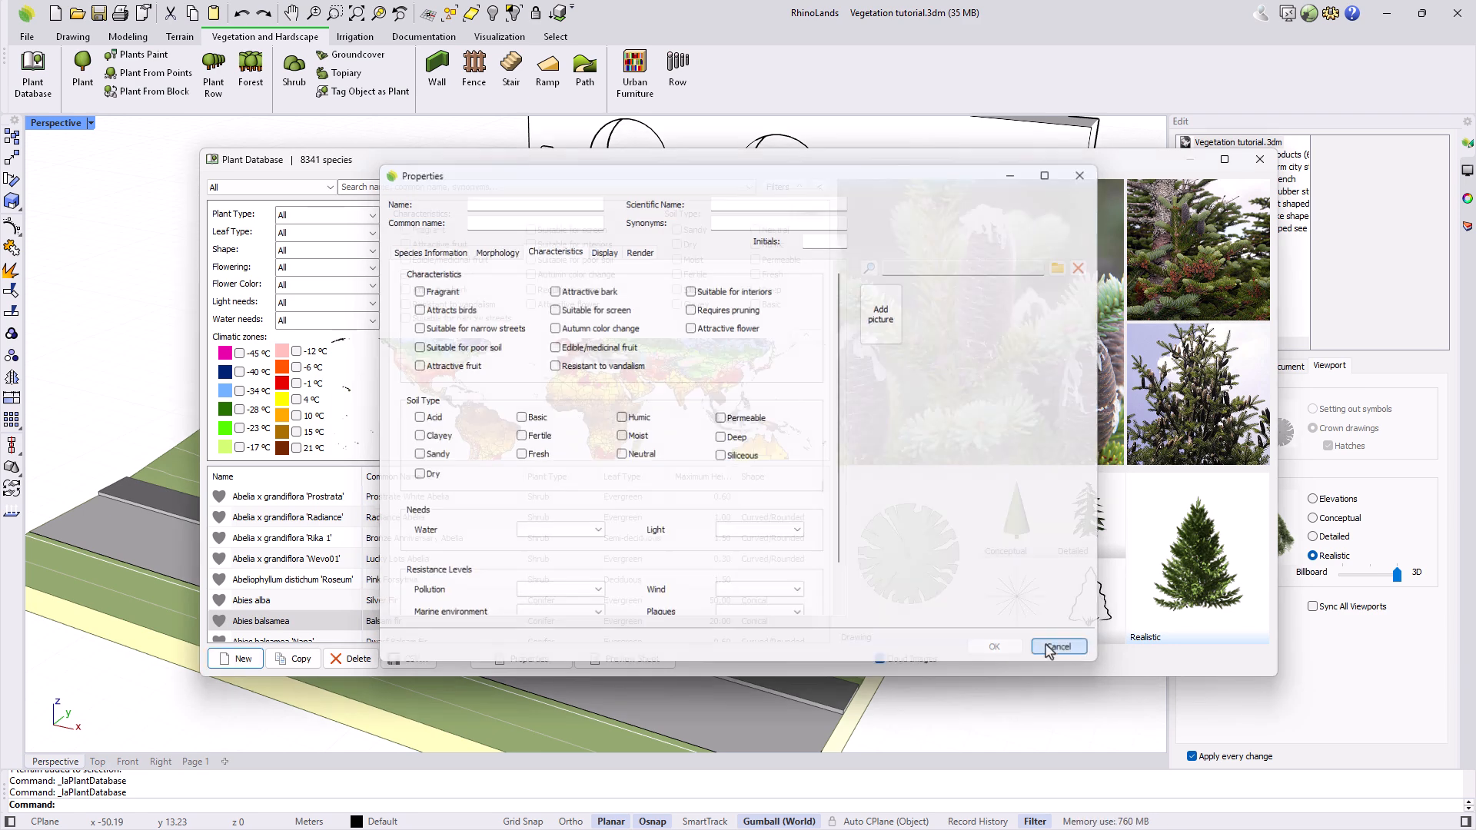
Search the plant database for "abelia" and copy Abelia x grandiflora as a new species named "Abelia paviflora"
left_click(408, 189)
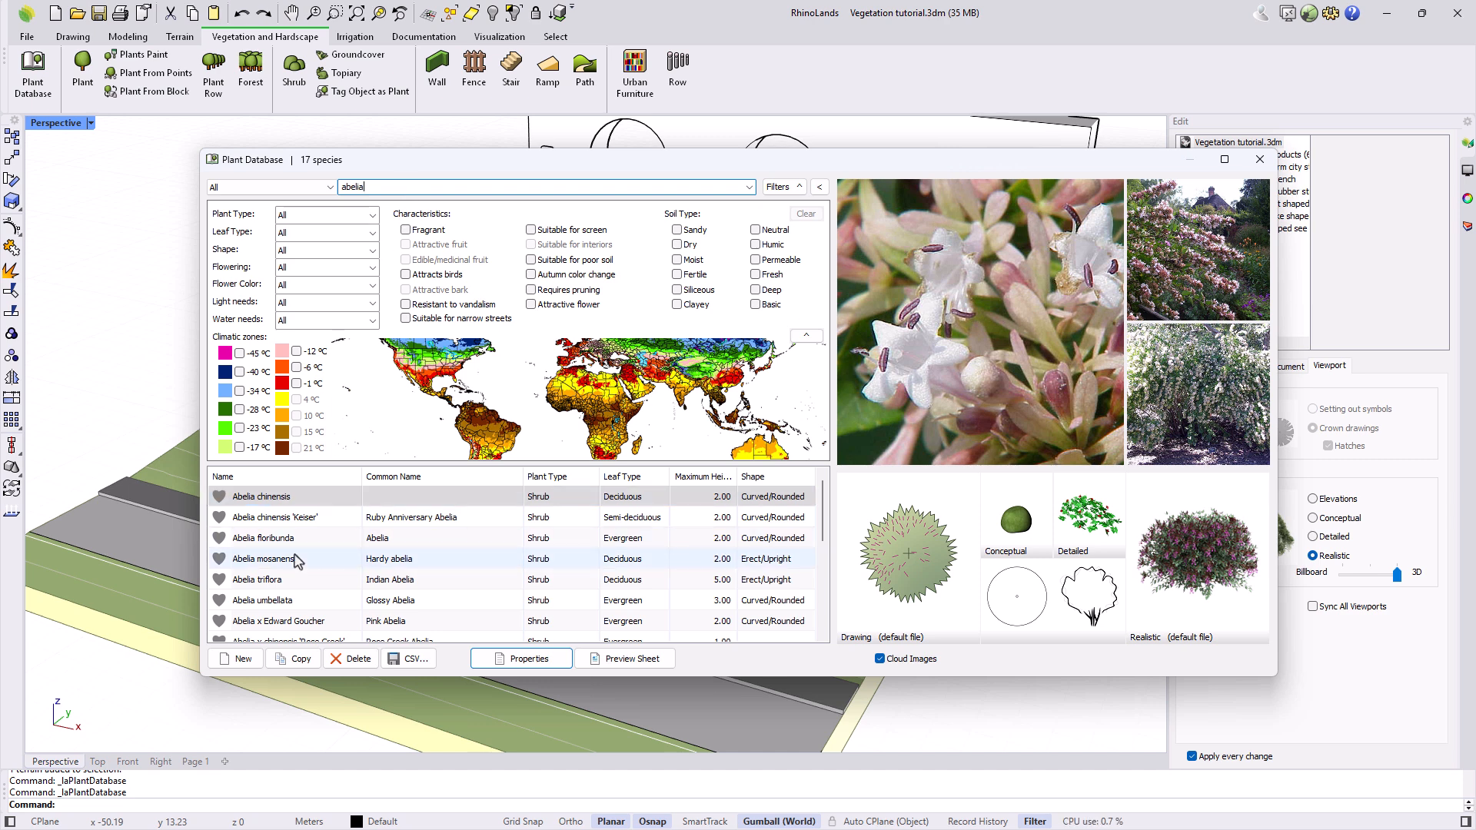
scroll(295, 559, "down", 1)
left_click(295, 602)
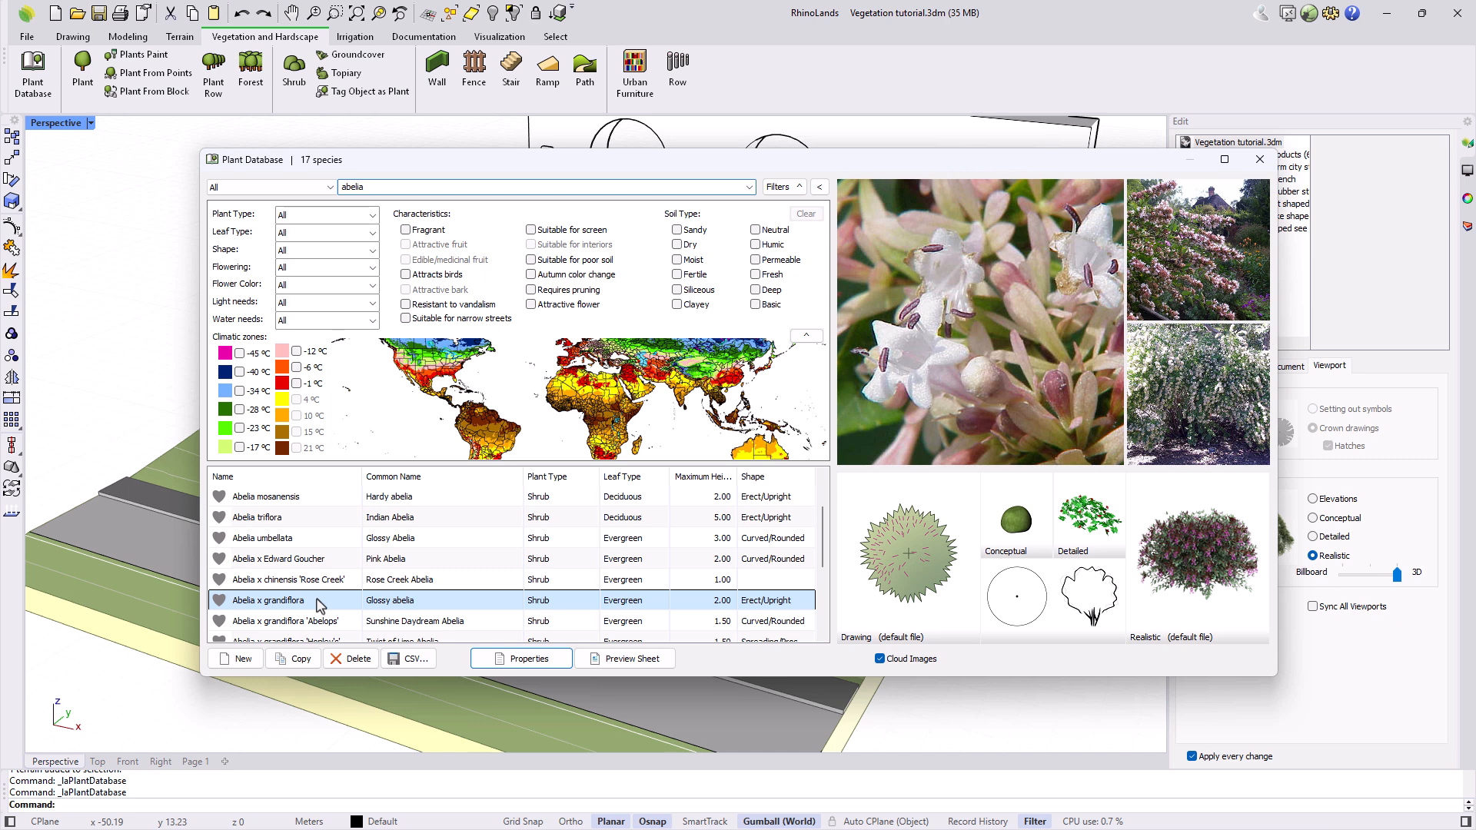
left_click(295, 658)
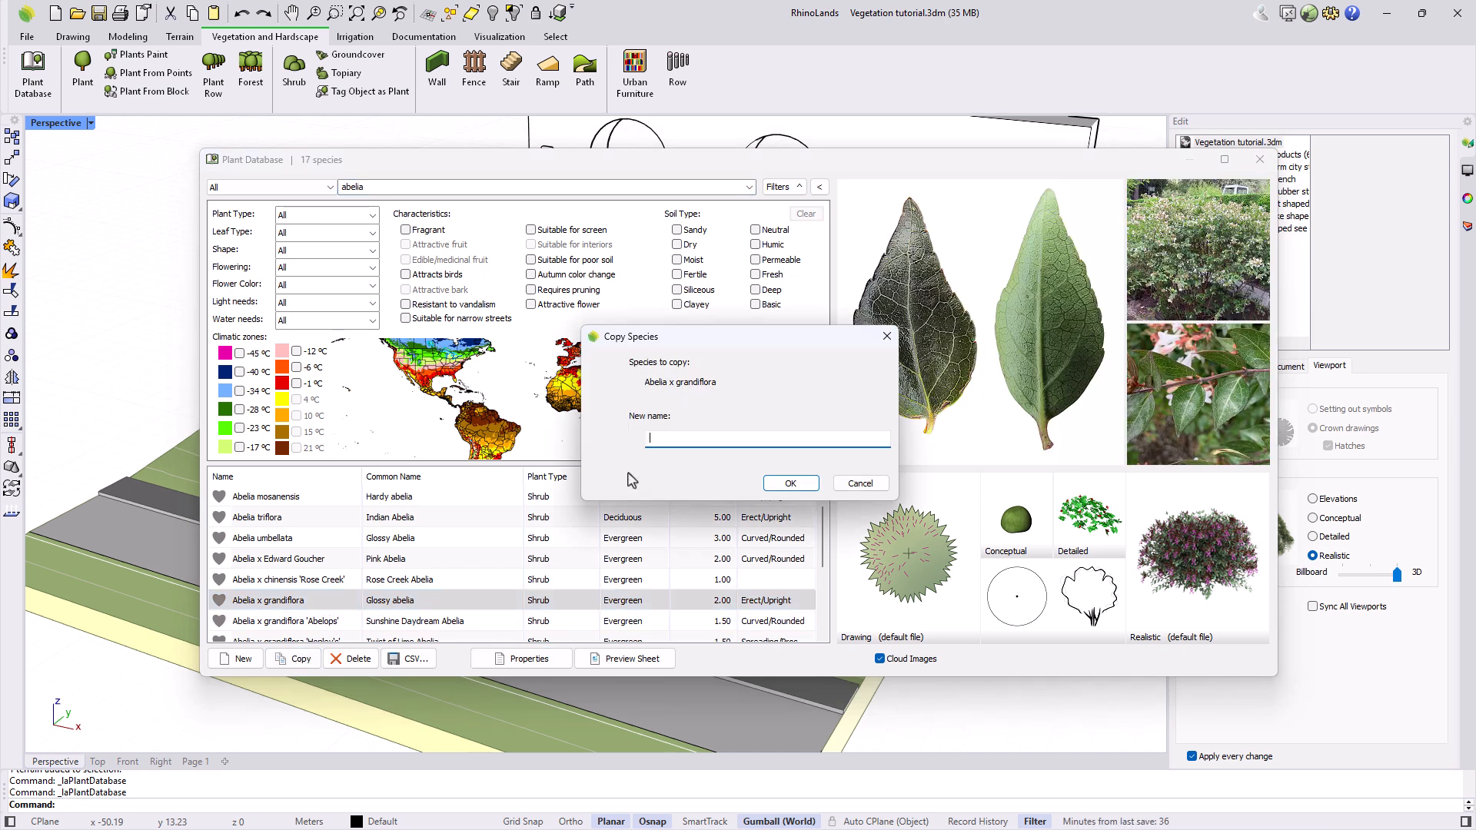
type("Abelia paviflora")
left_click(792, 483)
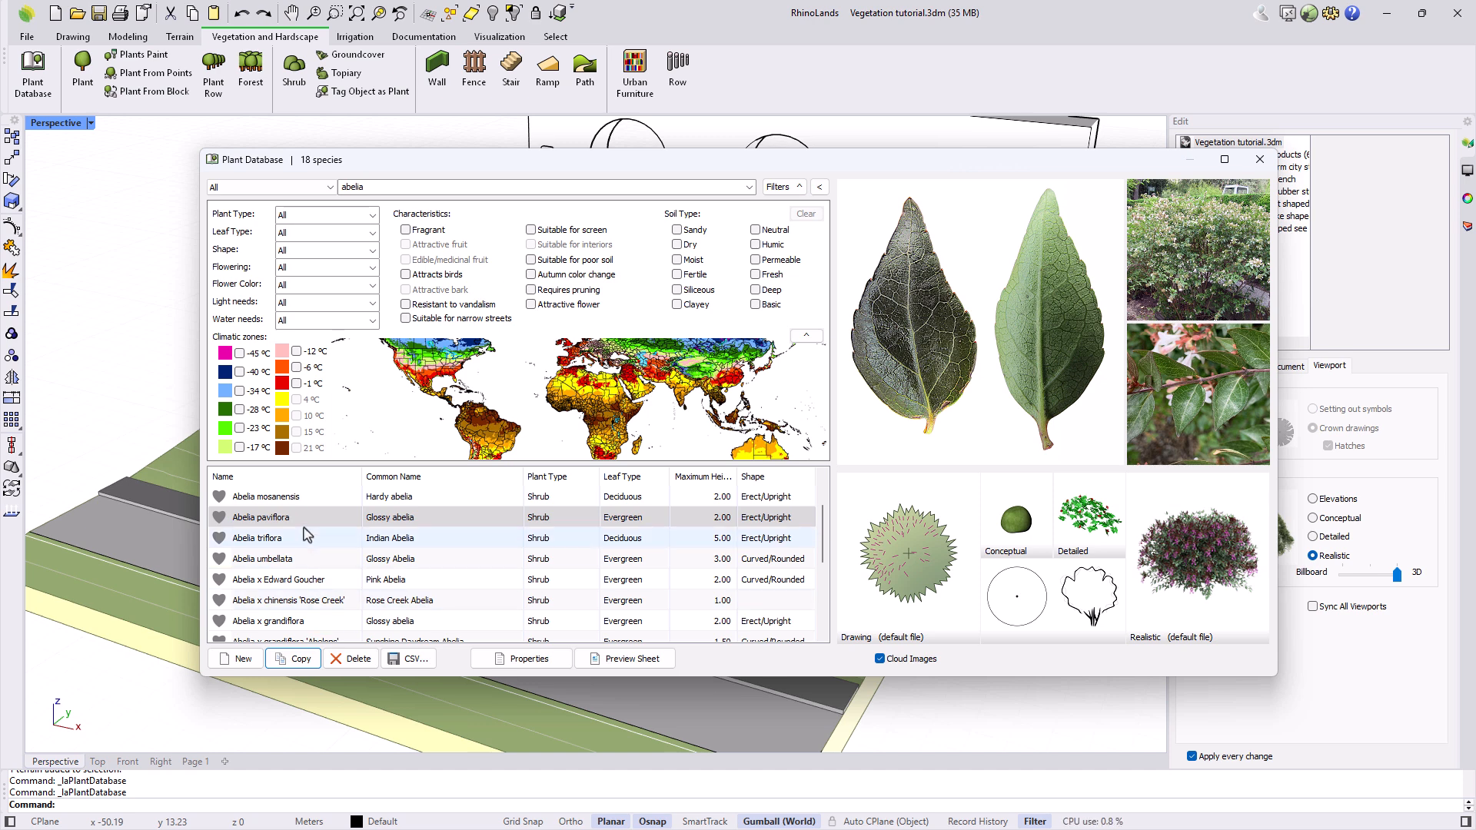
Open the properties of Abelia paviflora for editing, start assigning a 2D crown and cancel without saving
left_click(512, 664)
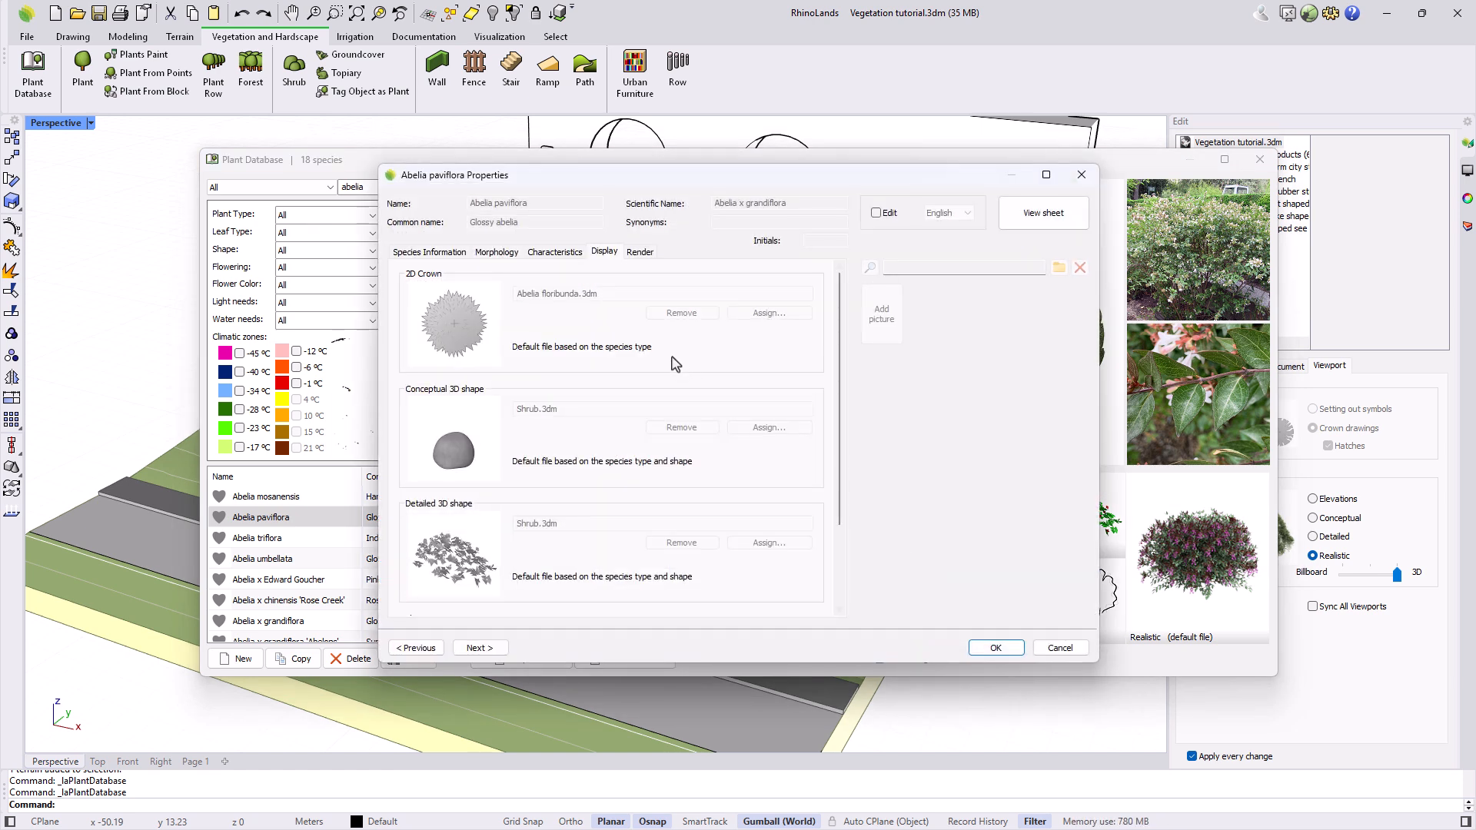
left_click(875, 213)
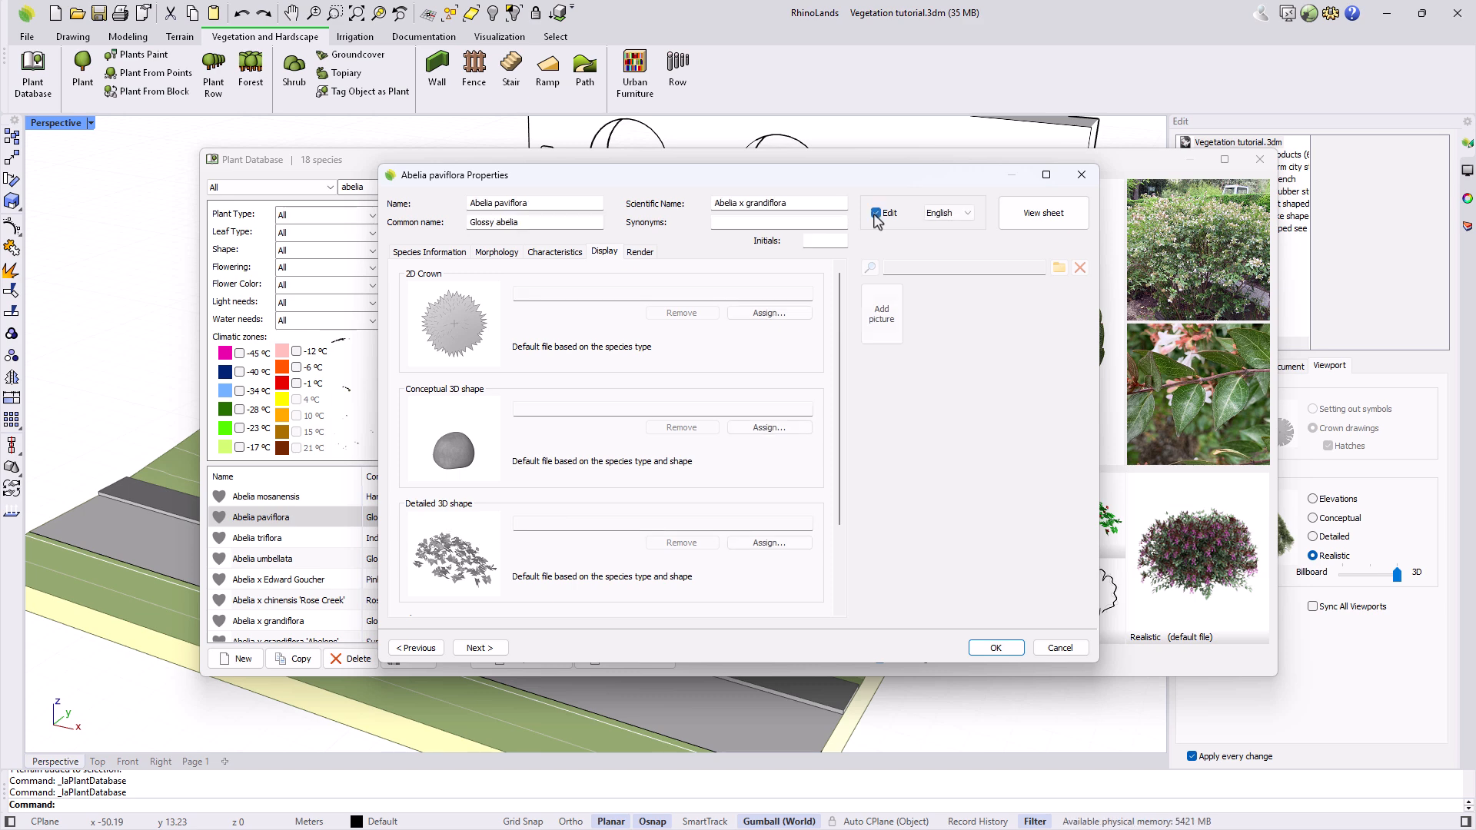
left_click(768, 314)
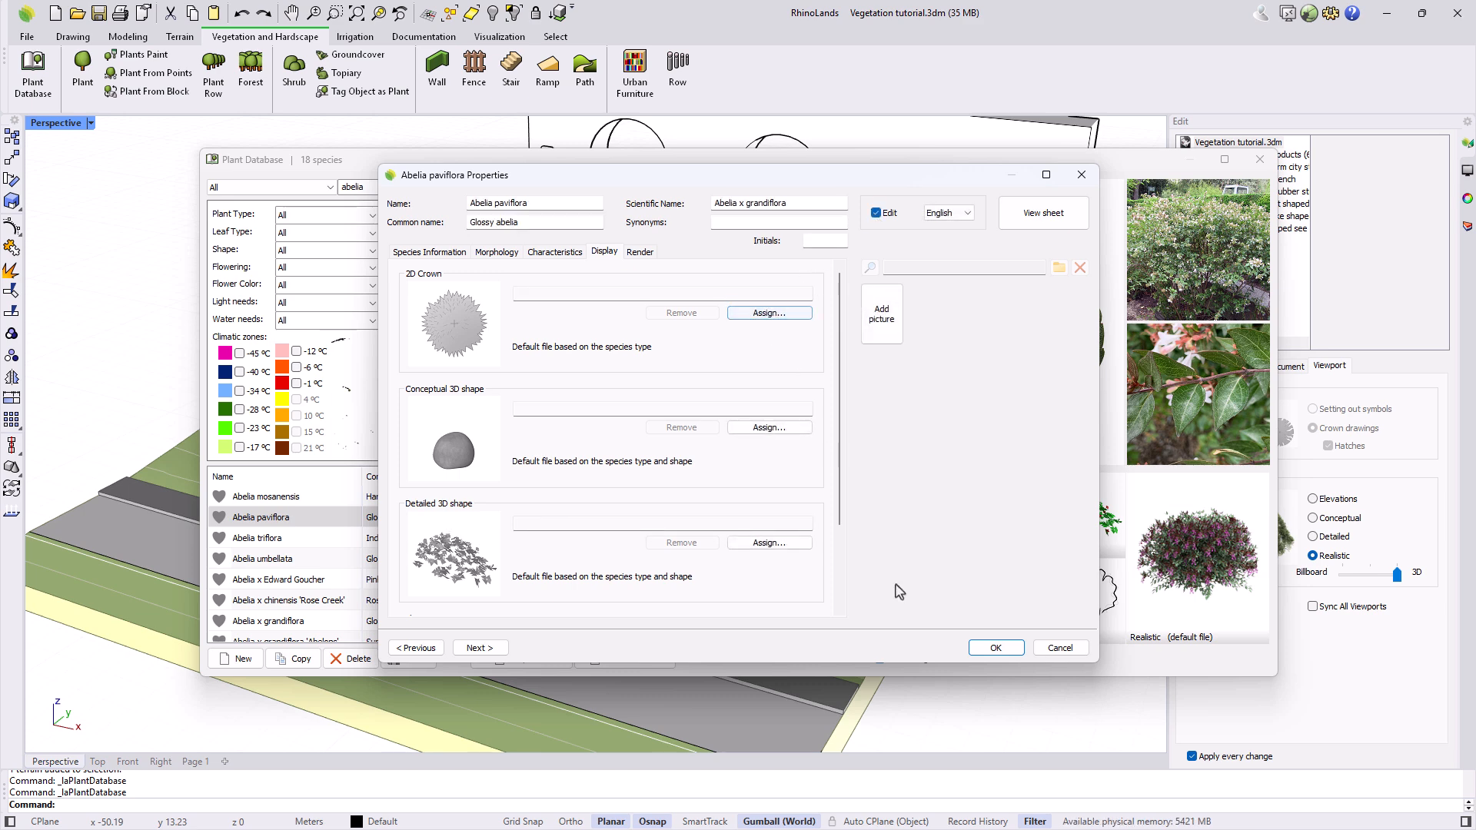
left_click(1070, 649)
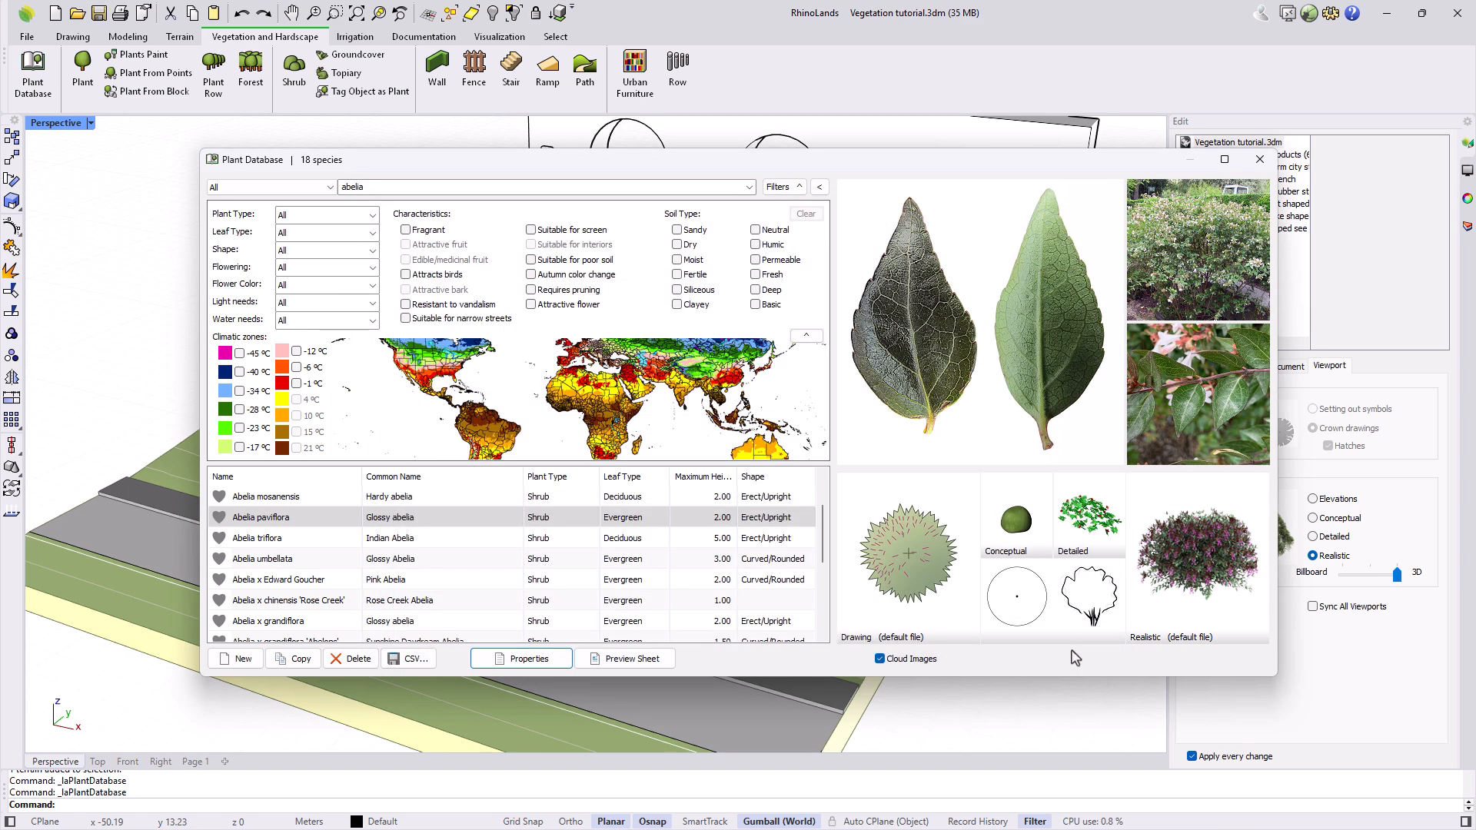
Delete the species Abelia paviflora from the plant database
left_click(314, 518)
left_click(355, 658)
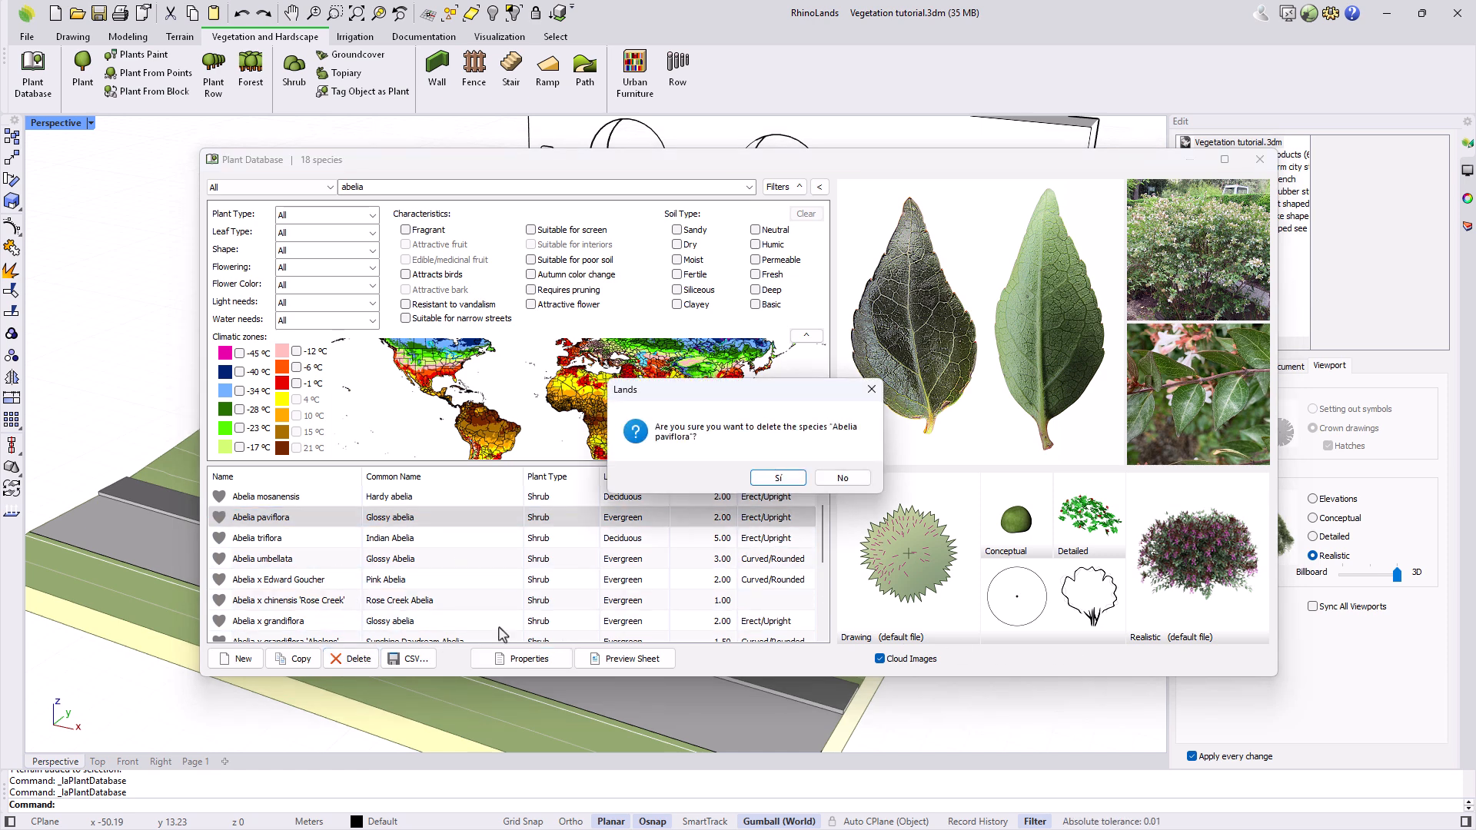
left_click(762, 479)
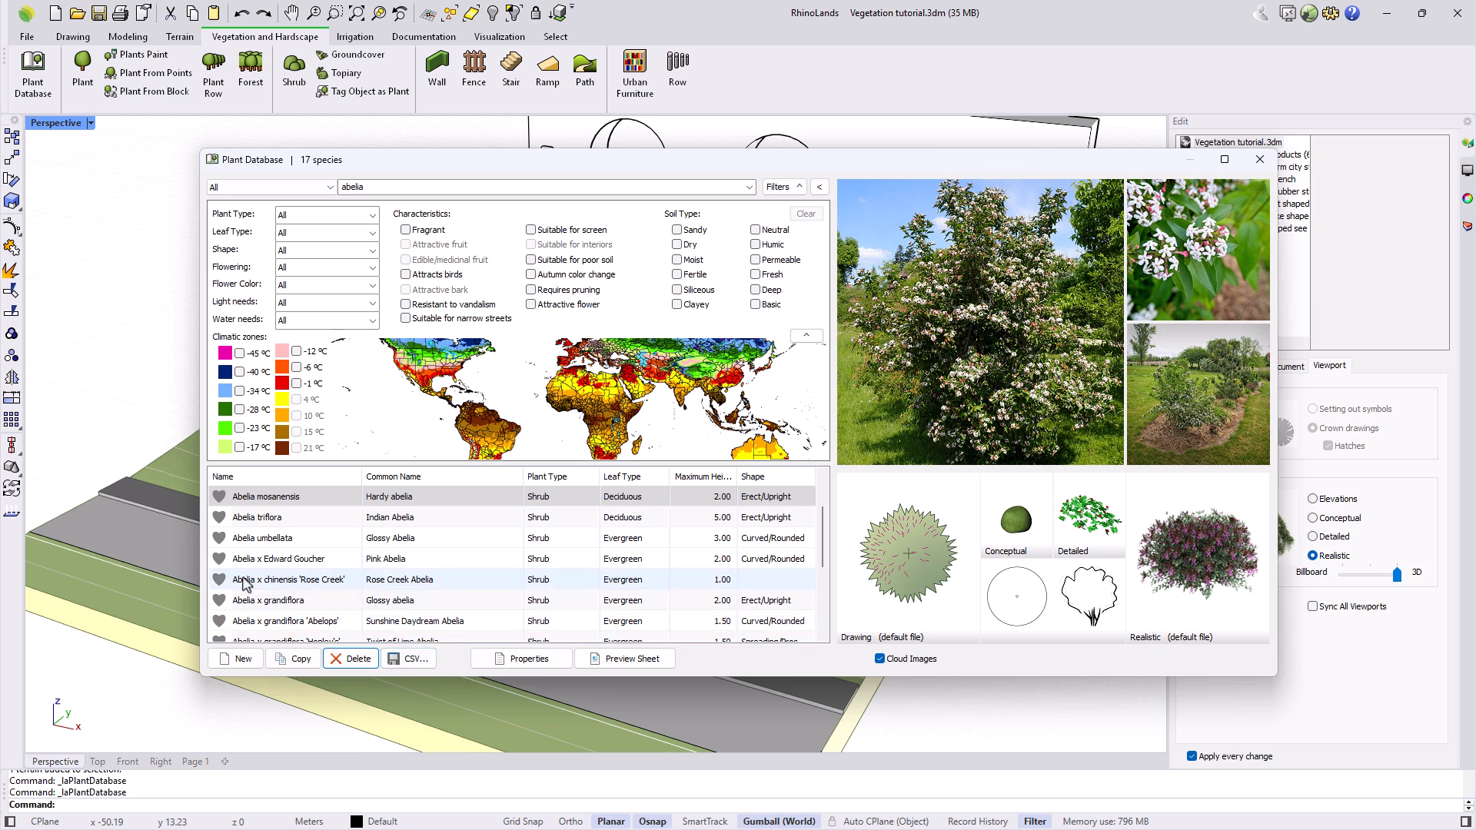
Mark Abelia triflora as a favourite and select Abelia umbellata in the species list
left_click(220, 519)
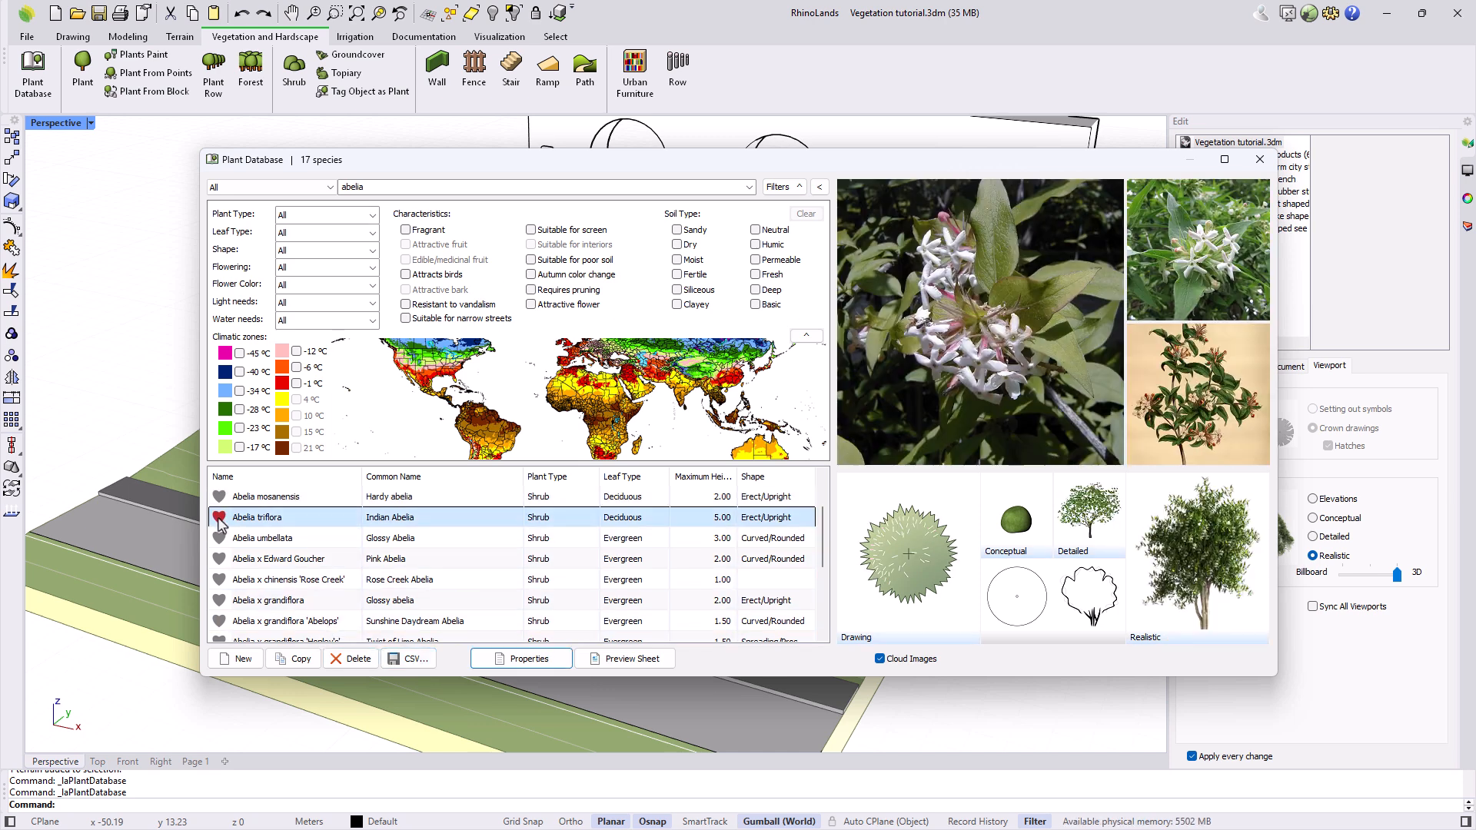
left_click(220, 540)
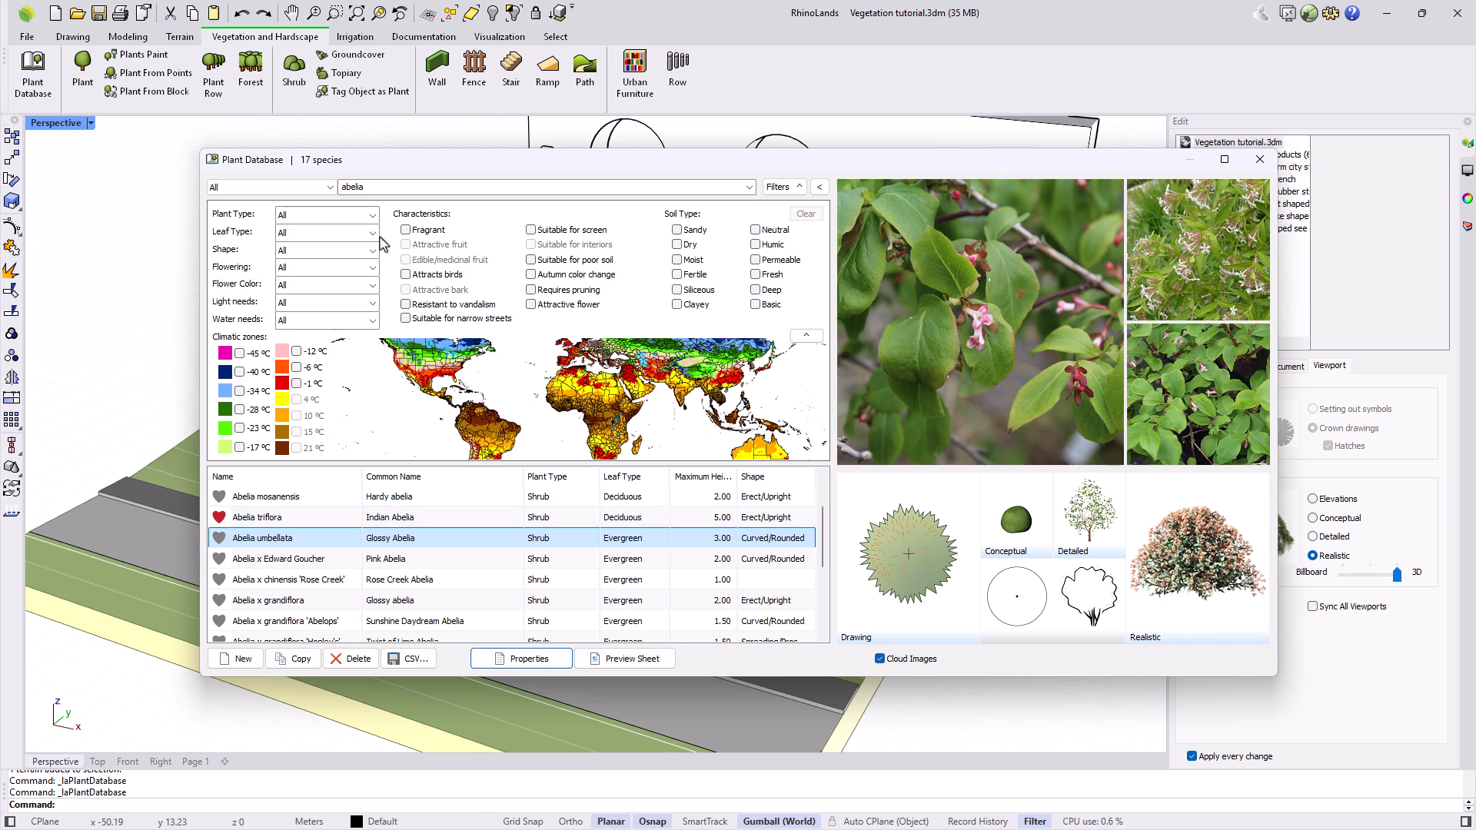
Clear the search text and filter the plant database to species with a render for vertical gardens
double_click(345, 187)
key("BackSpace")
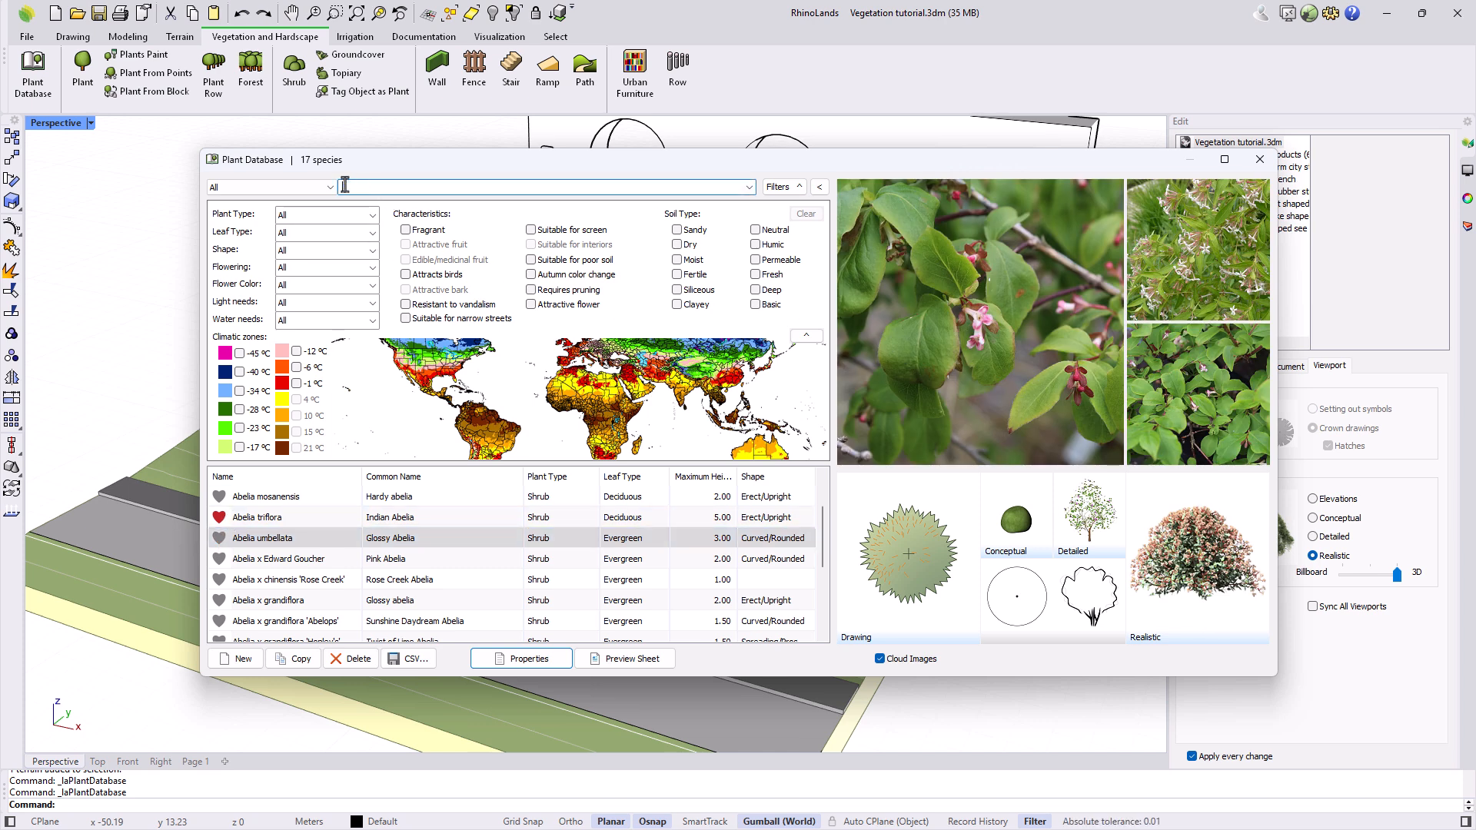
left_click(299, 187)
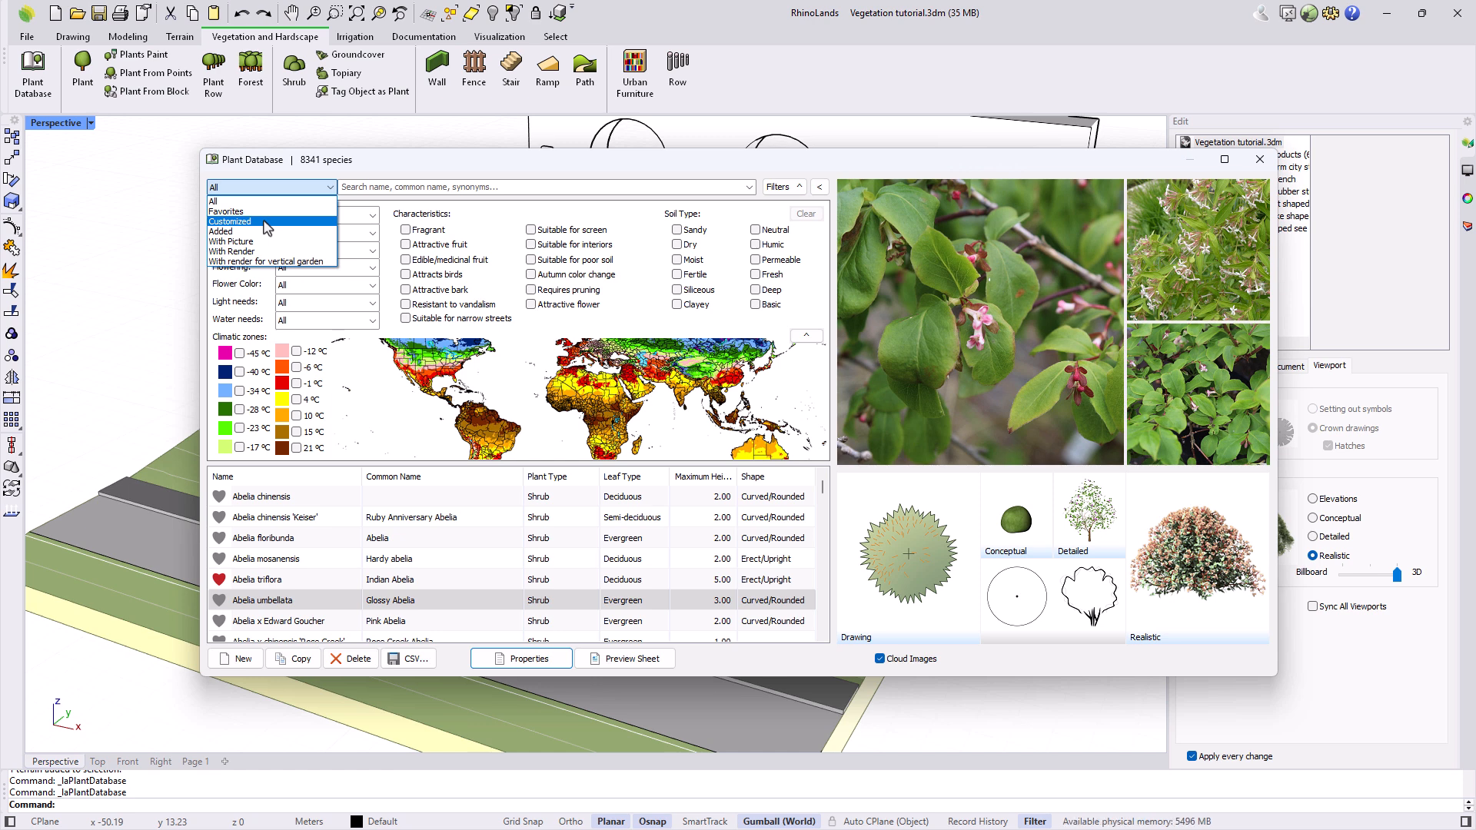
left_click(256, 262)
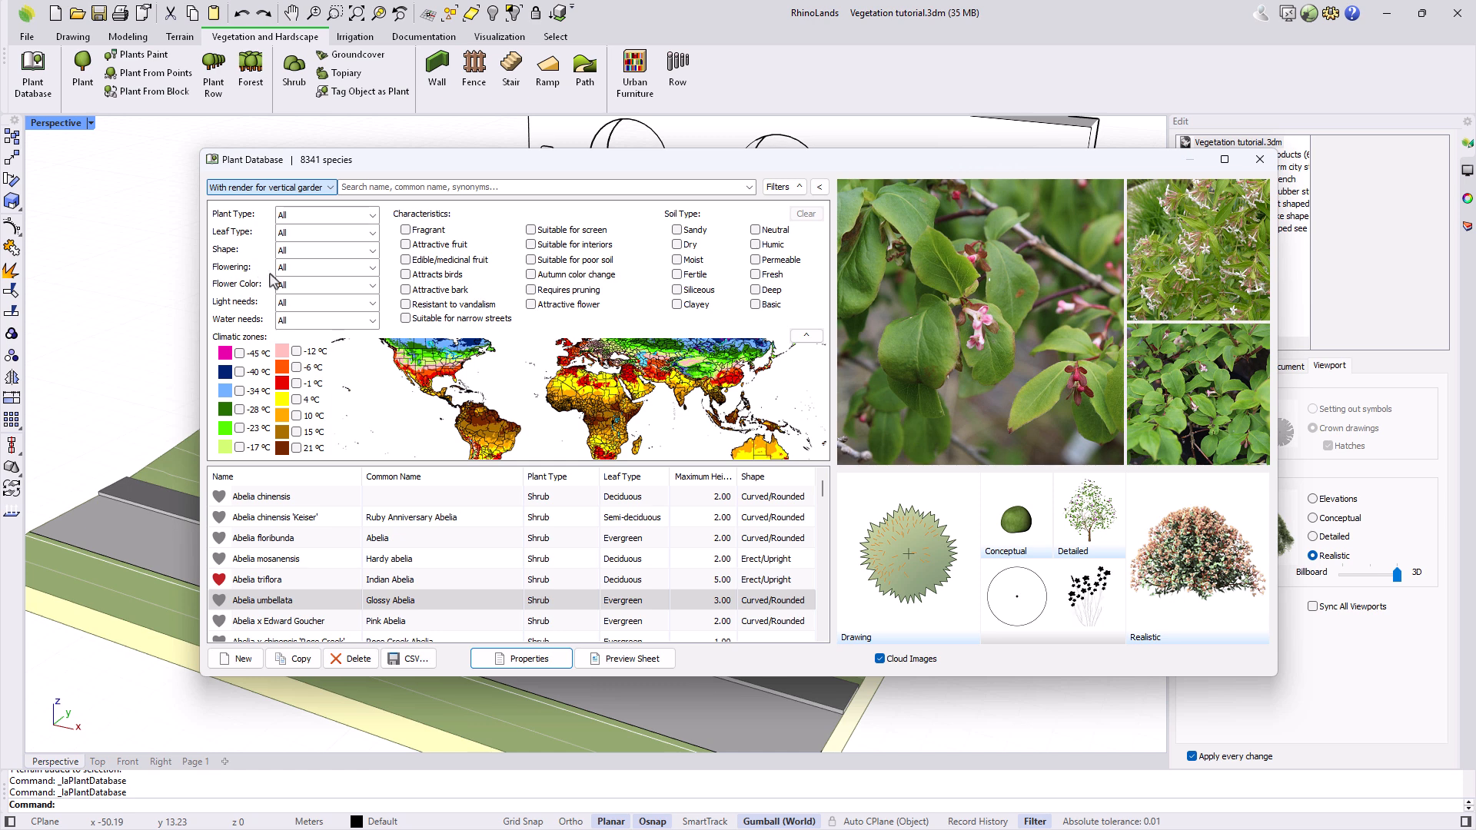
Preview Aeschynanthus radicans and Alocasia odora 'Variegata', and close the plant database
left_click(296, 523)
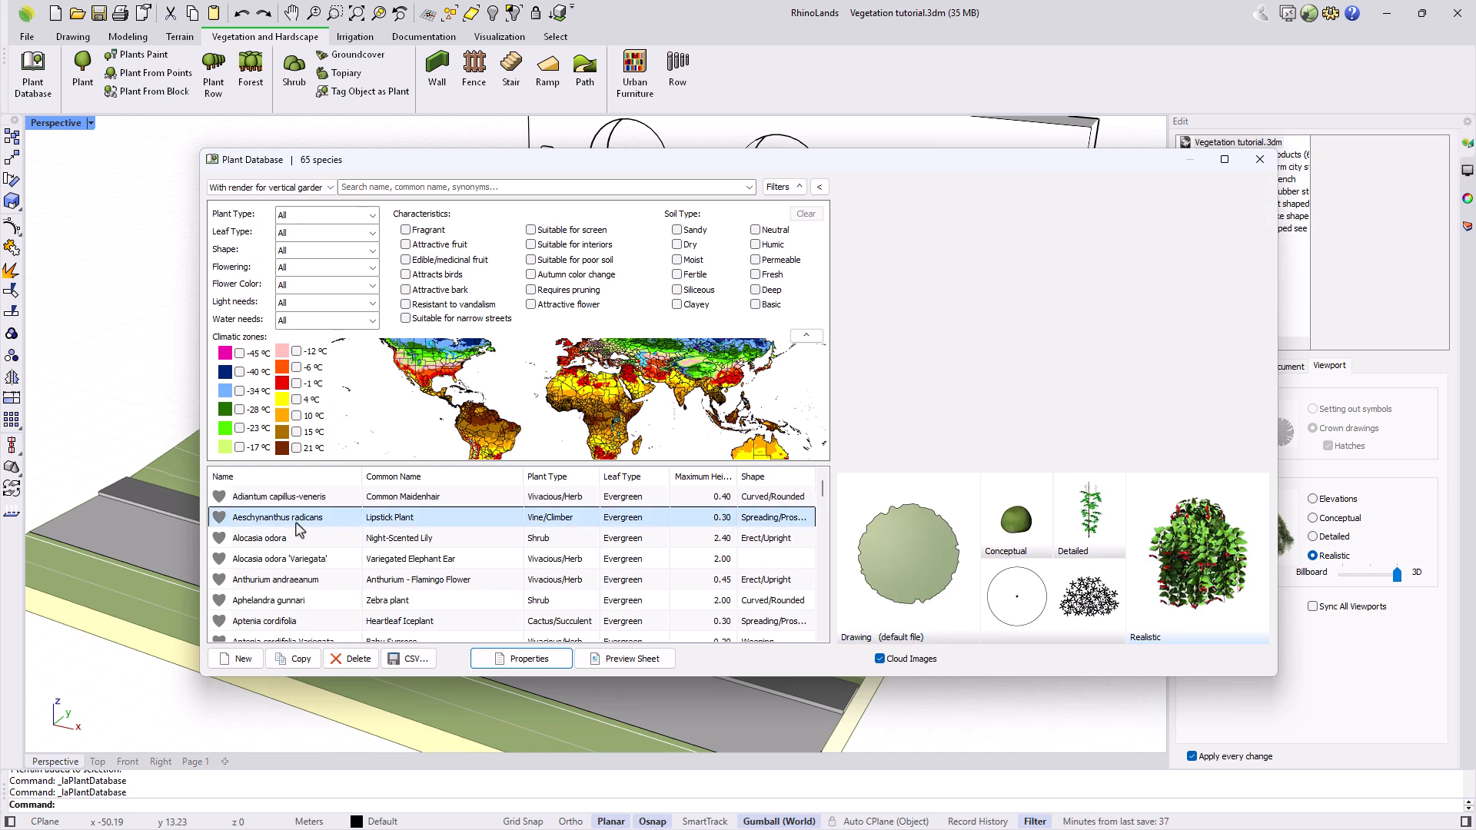
left_click(297, 561)
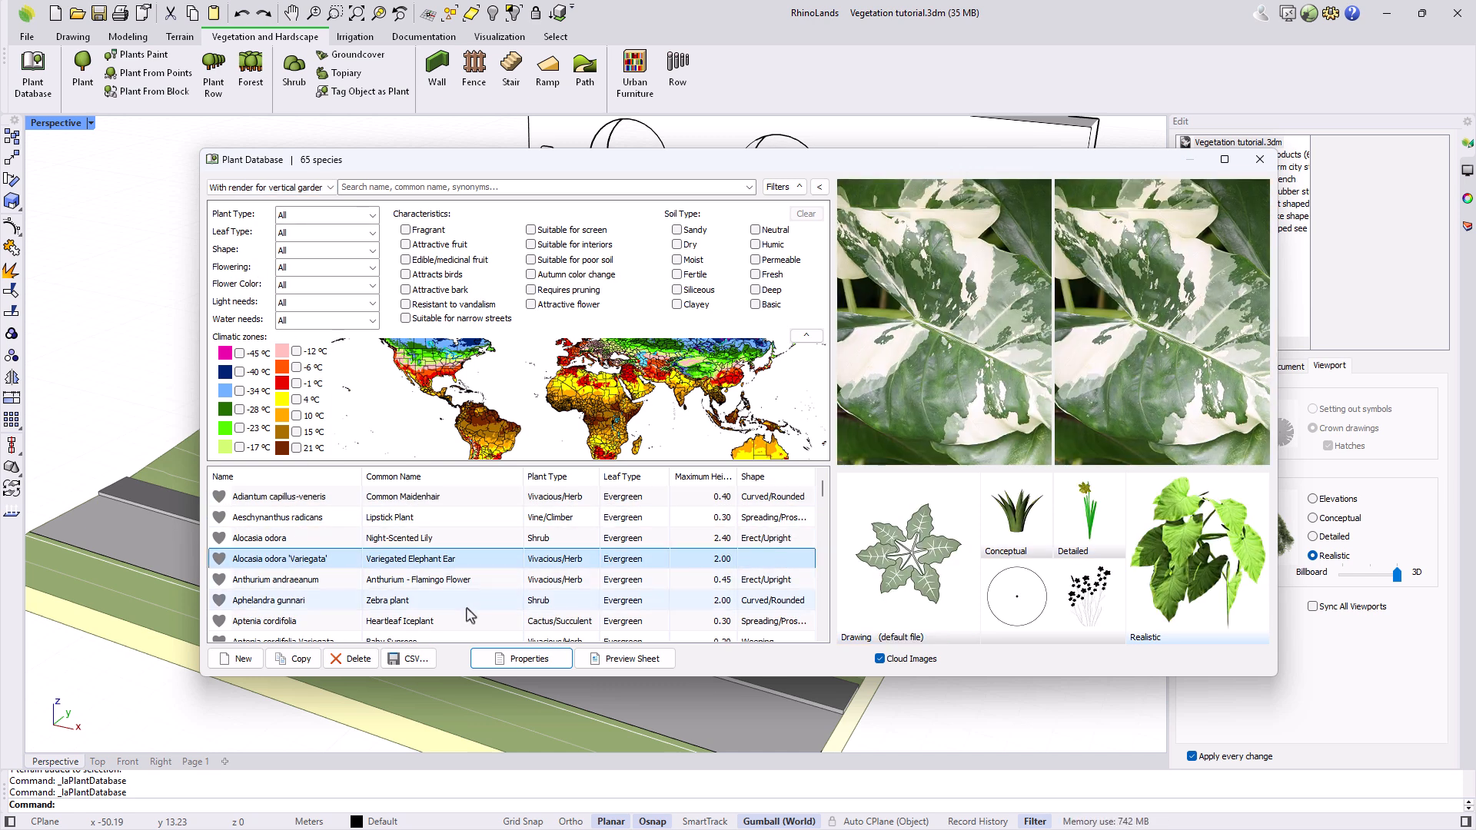
left_click(1259, 160)
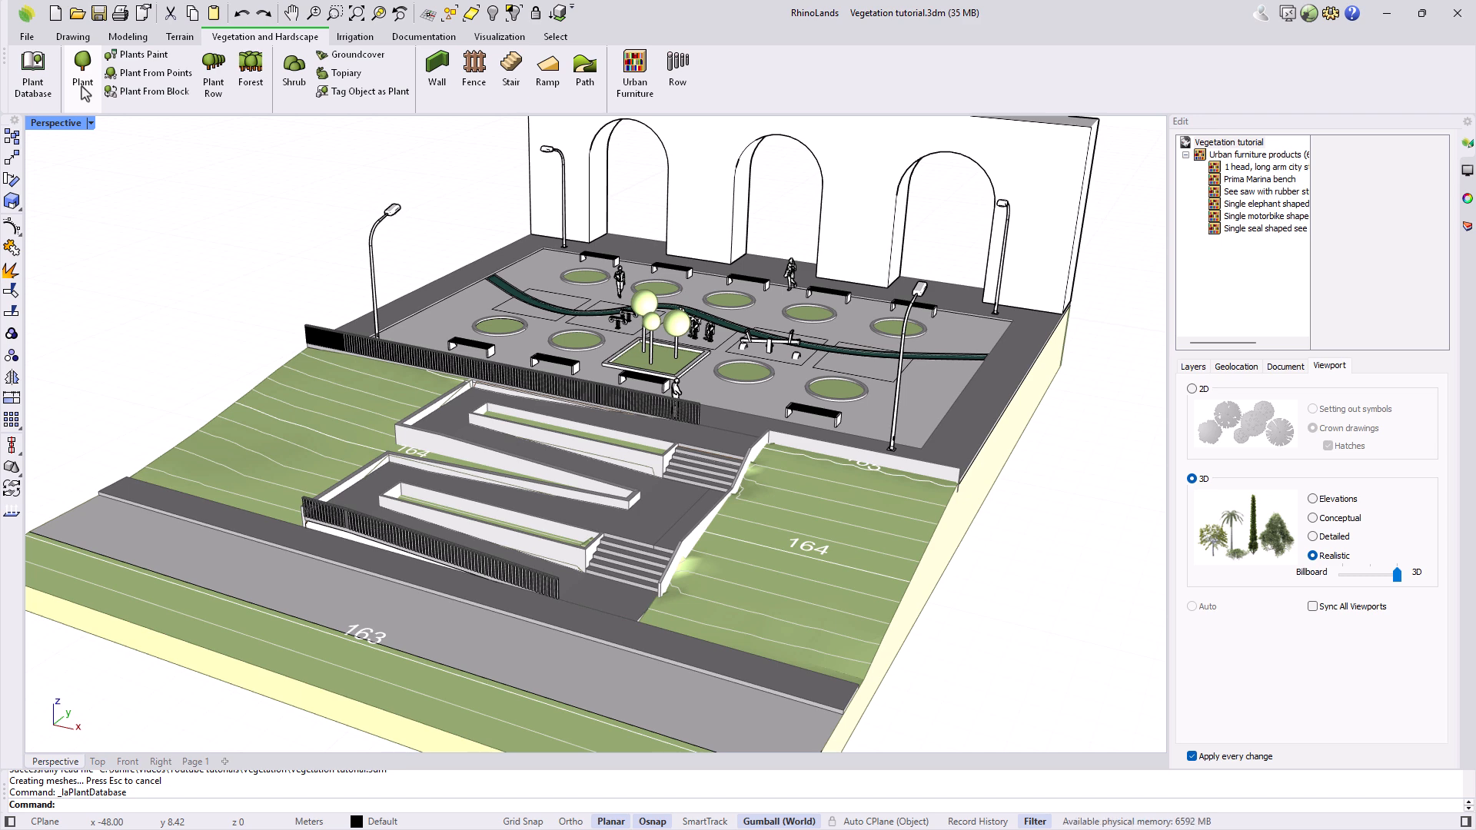
Start inserting a plant, search the plant database for "platanus" and choose Platanus racemosa
left_click(84, 90)
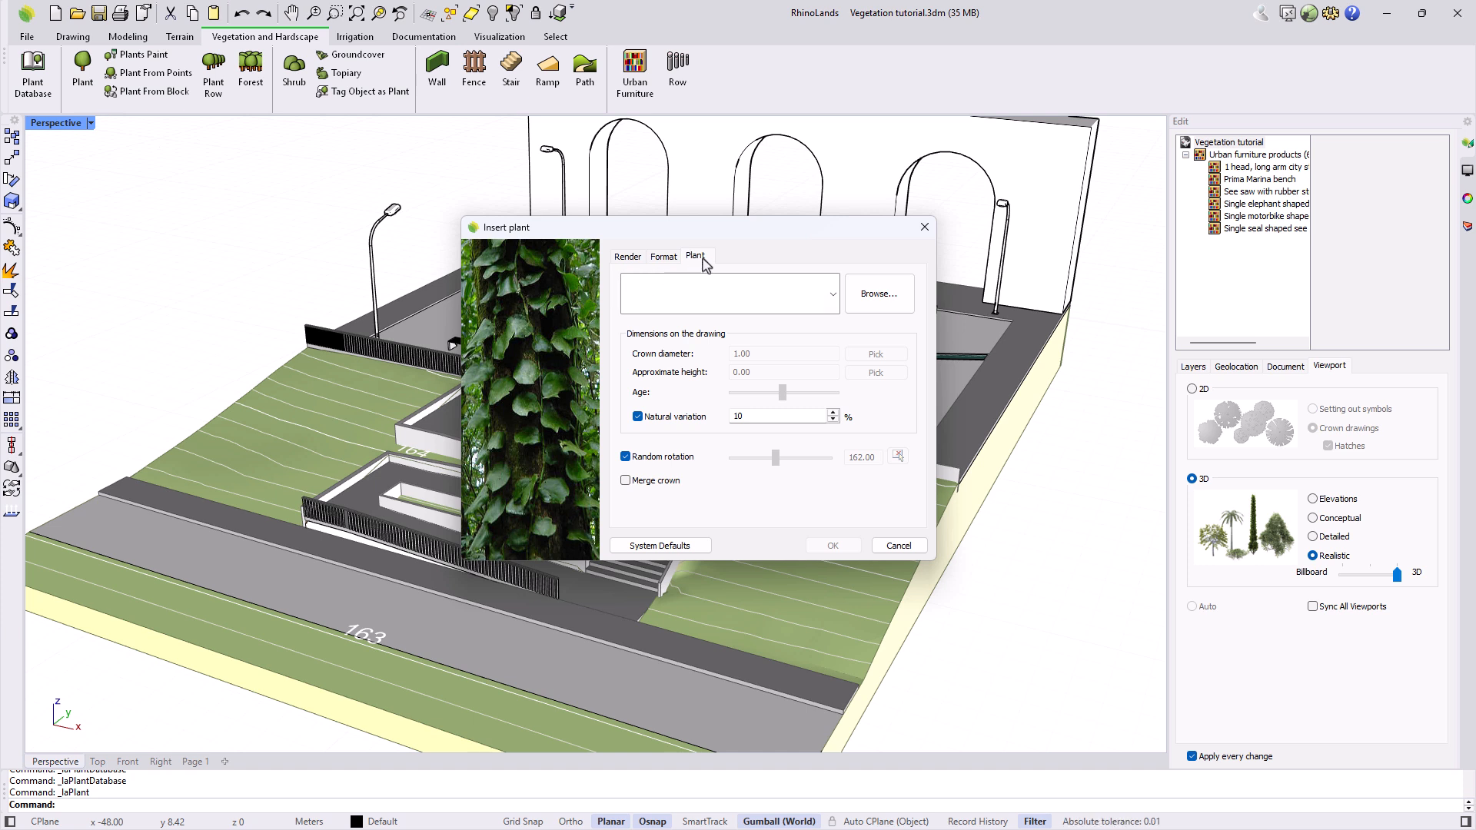
left_click(866, 305)
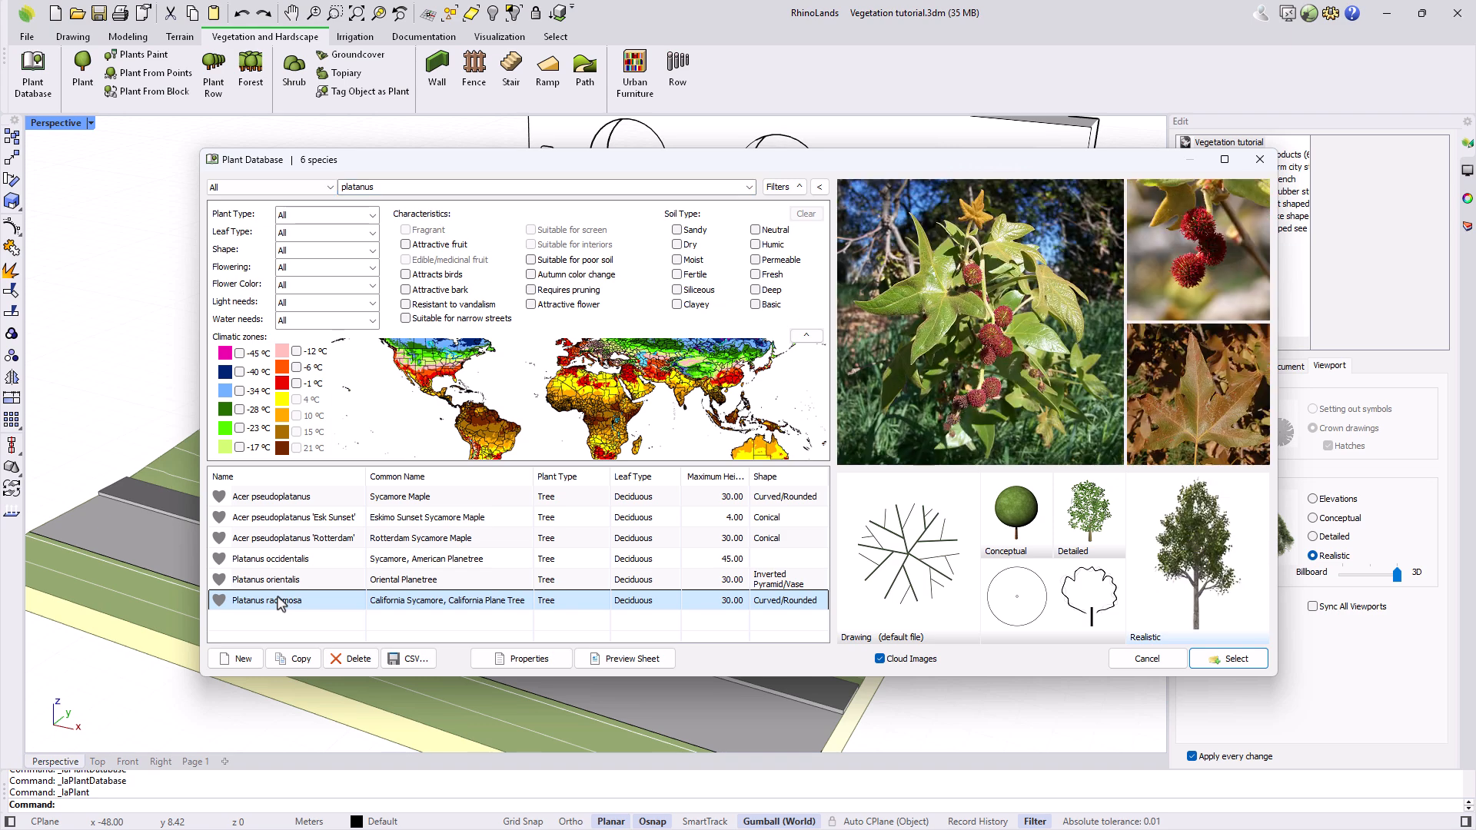
left_click(1229, 659)
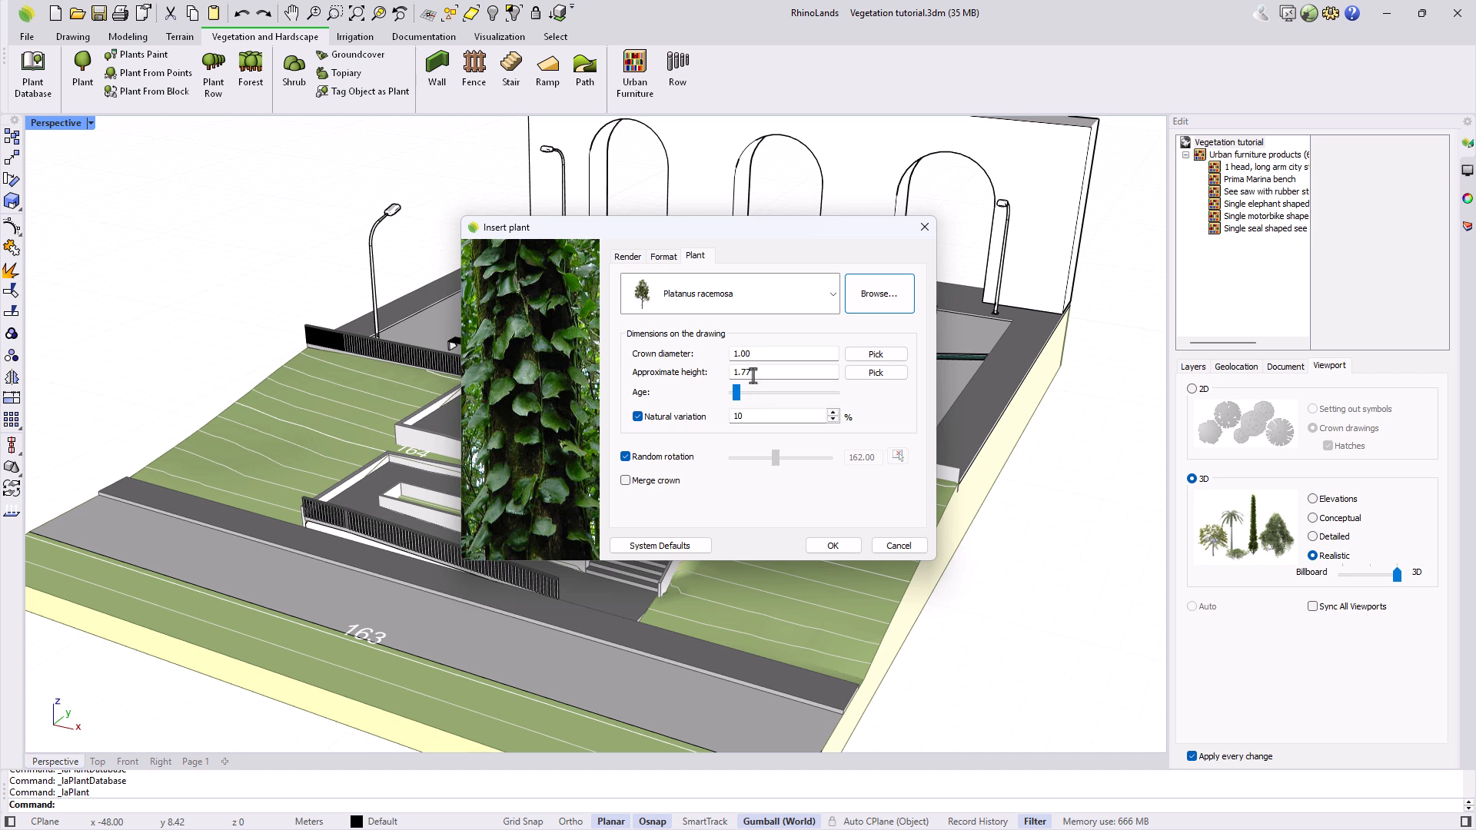
Adjust the plant's age to a 4.41 crown diameter and 7.80 height, with 15% natural variation and random rotation, and accept the settings
left_click_drag(736, 393, 764, 398)
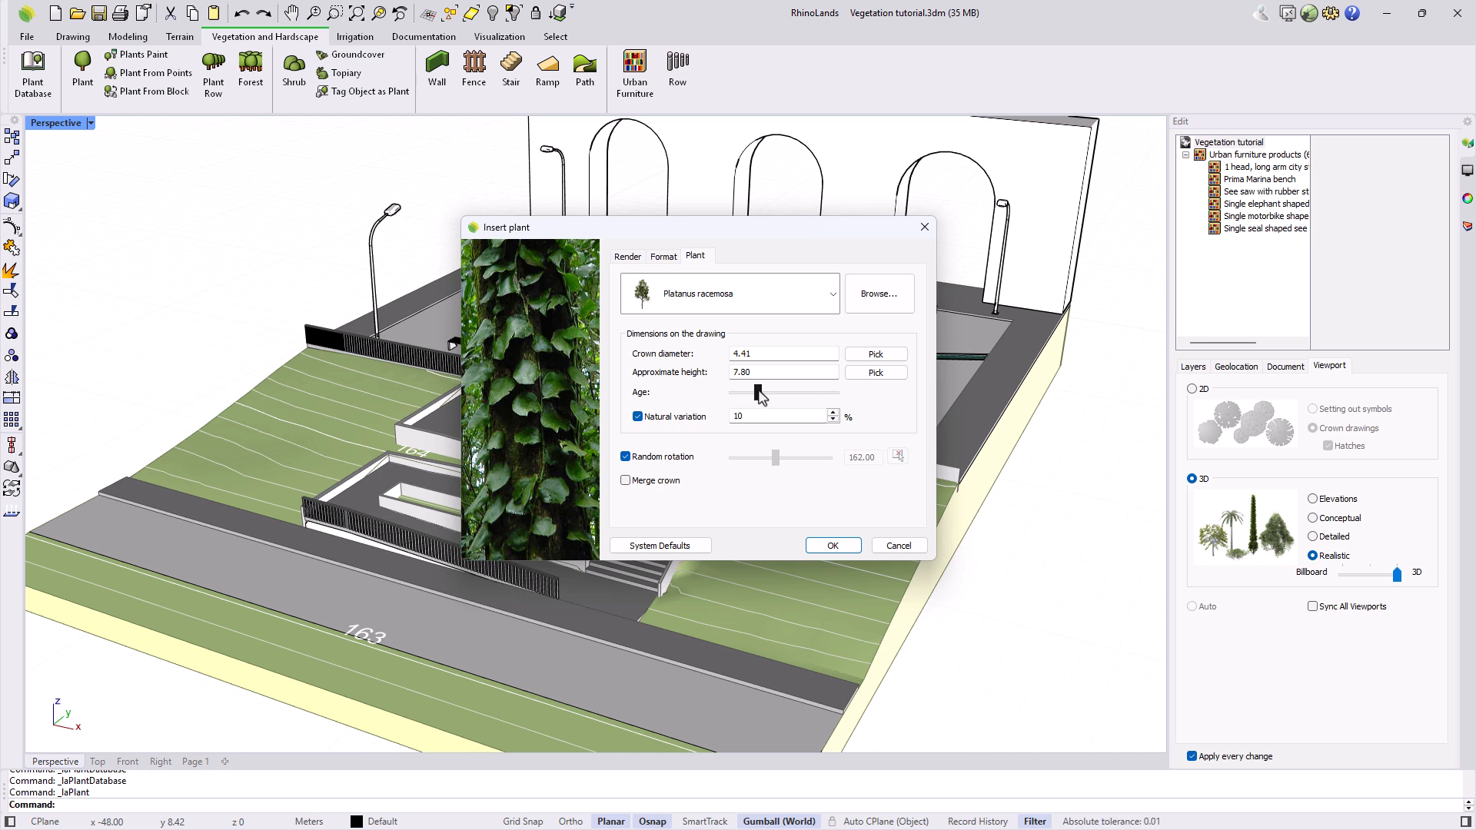
left_click(753, 417)
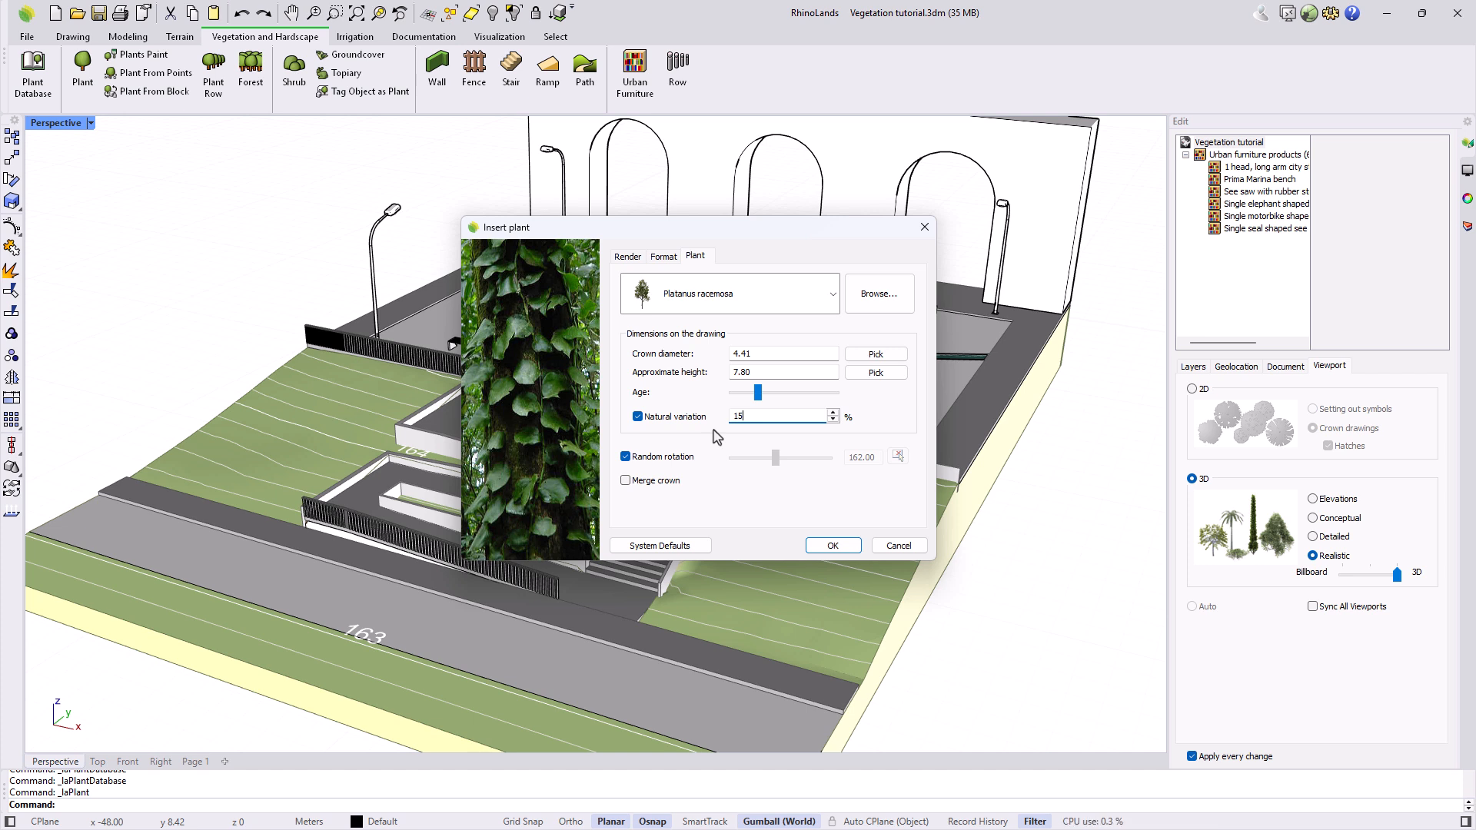
left_click(625, 456)
left_click(736, 458)
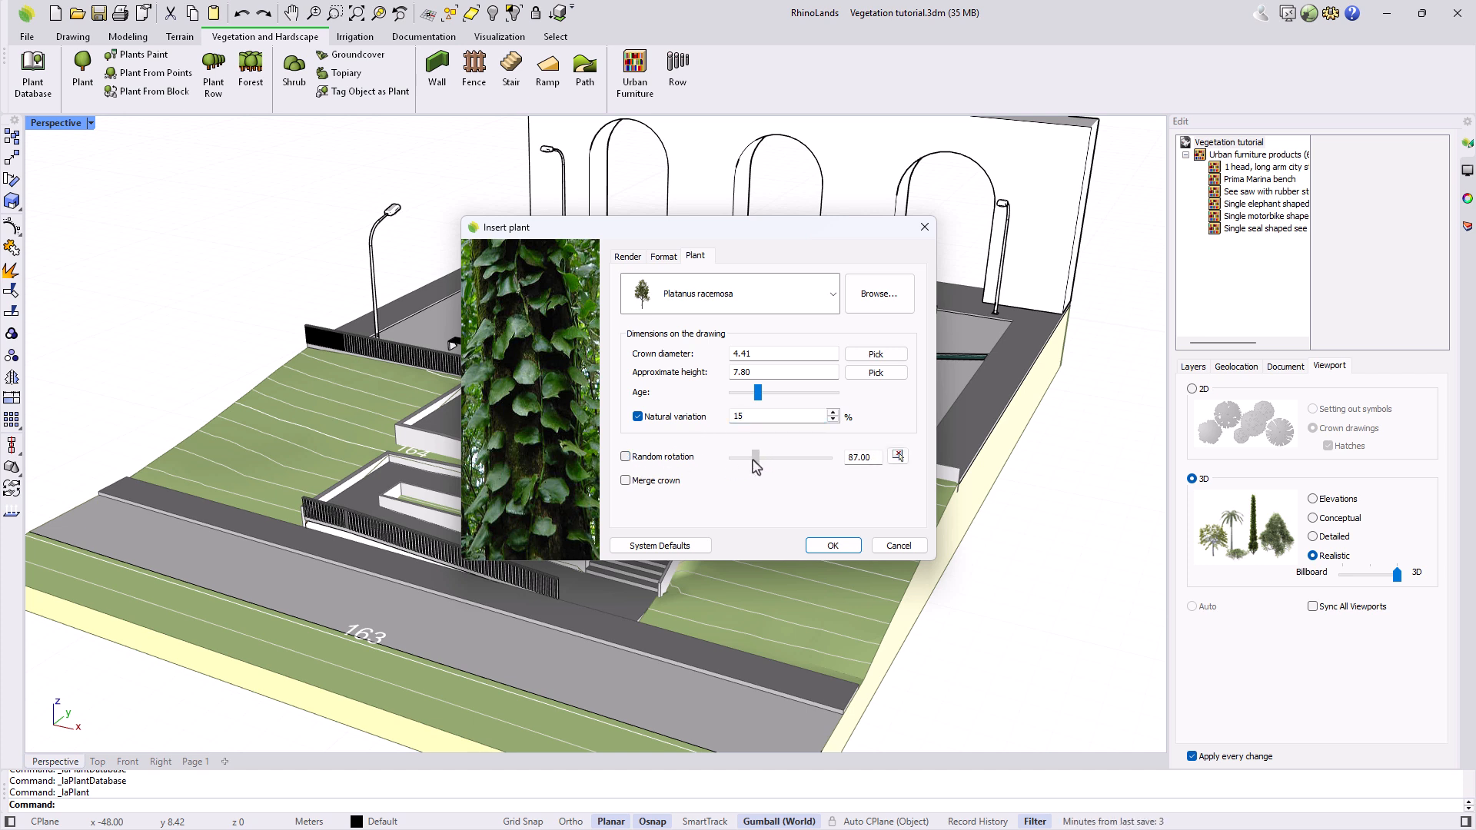
left_click(626, 457)
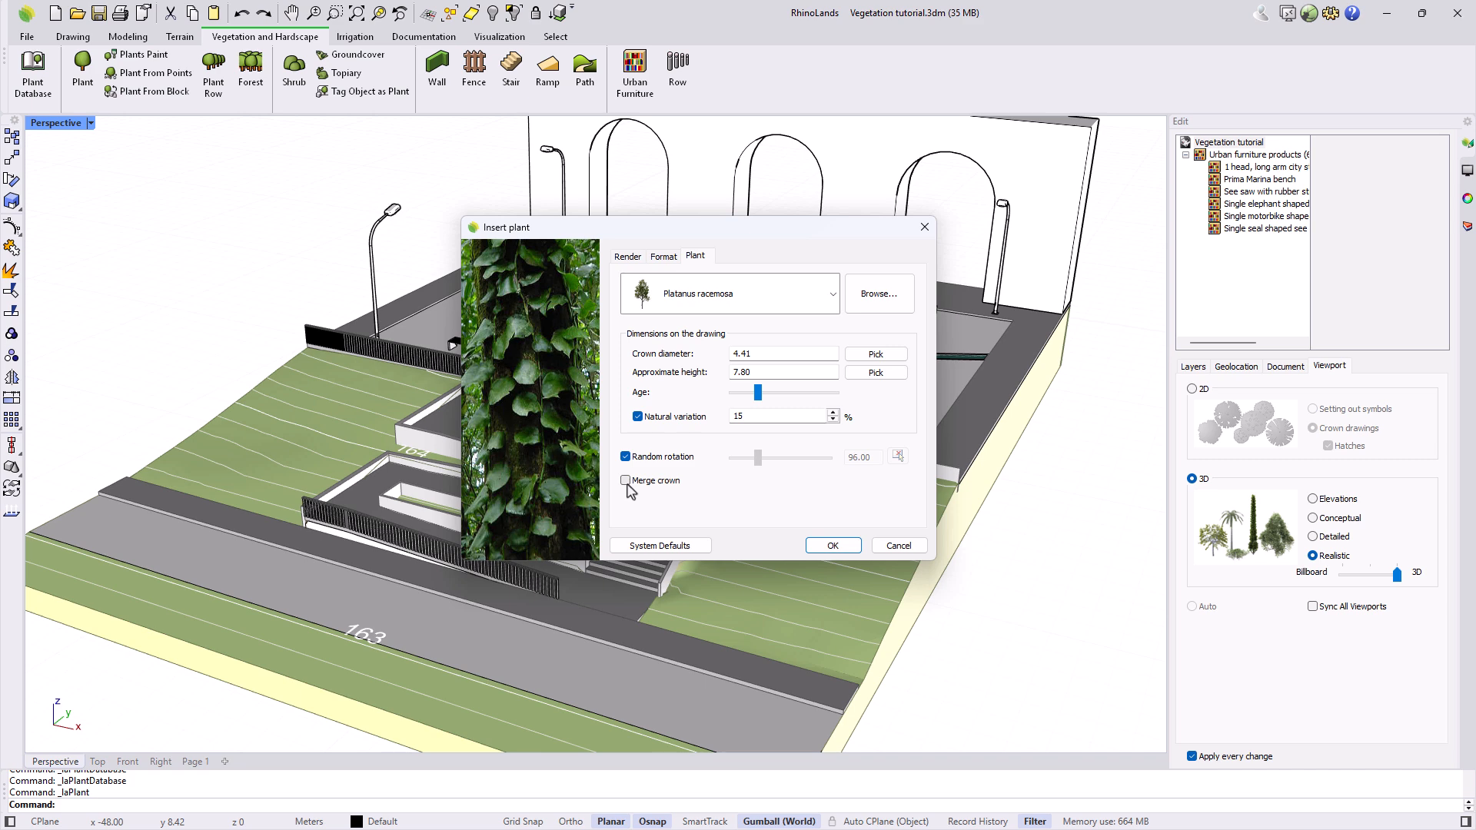
left_click(832, 545)
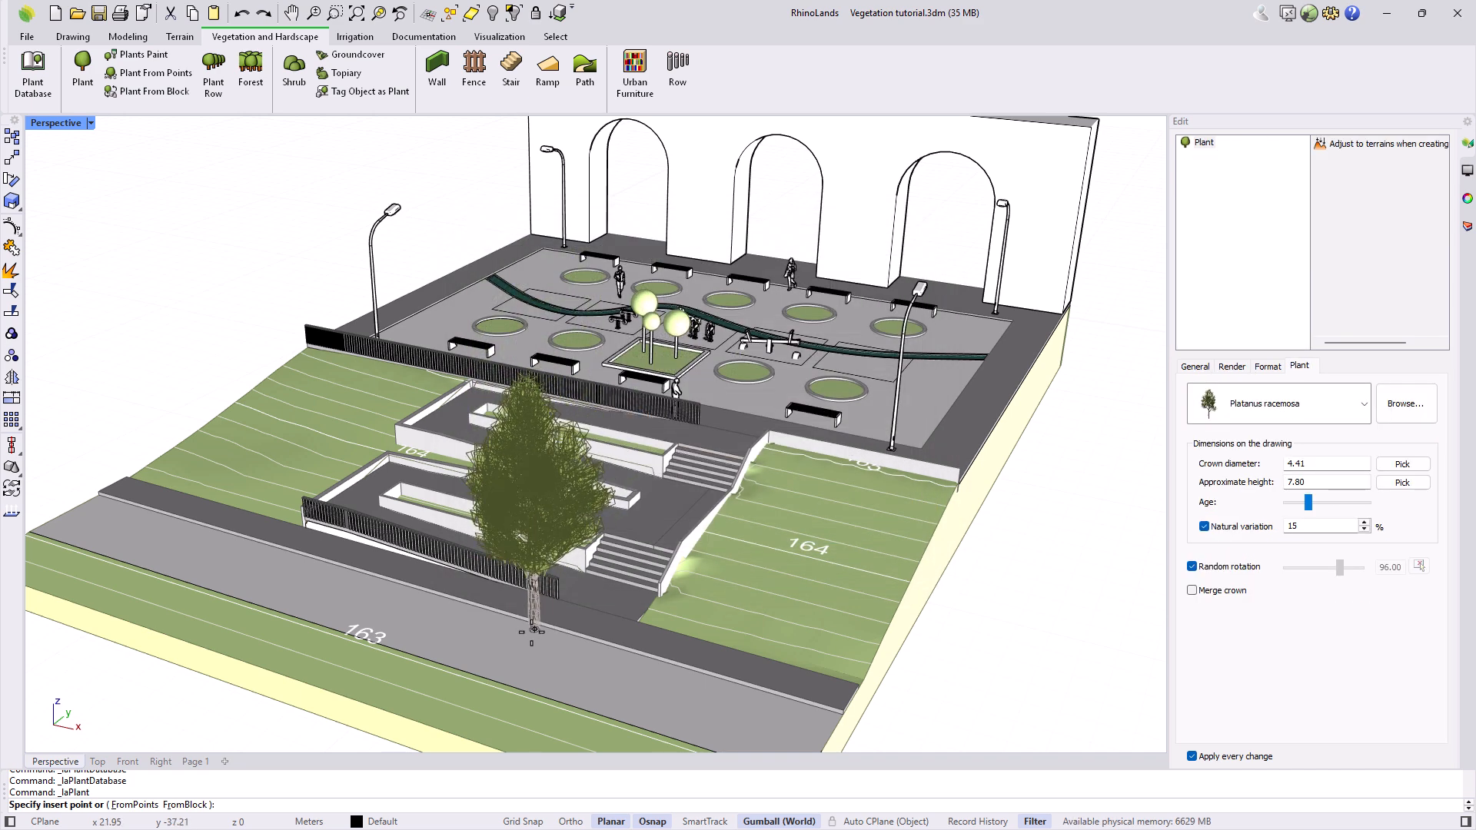
Place seven Platanus racemosa trees in the plaza's round planters: five along the back row and one at each end of the front row
scroll(569, 377, "up", 3)
left_click(557, 381)
left_click(653, 399)
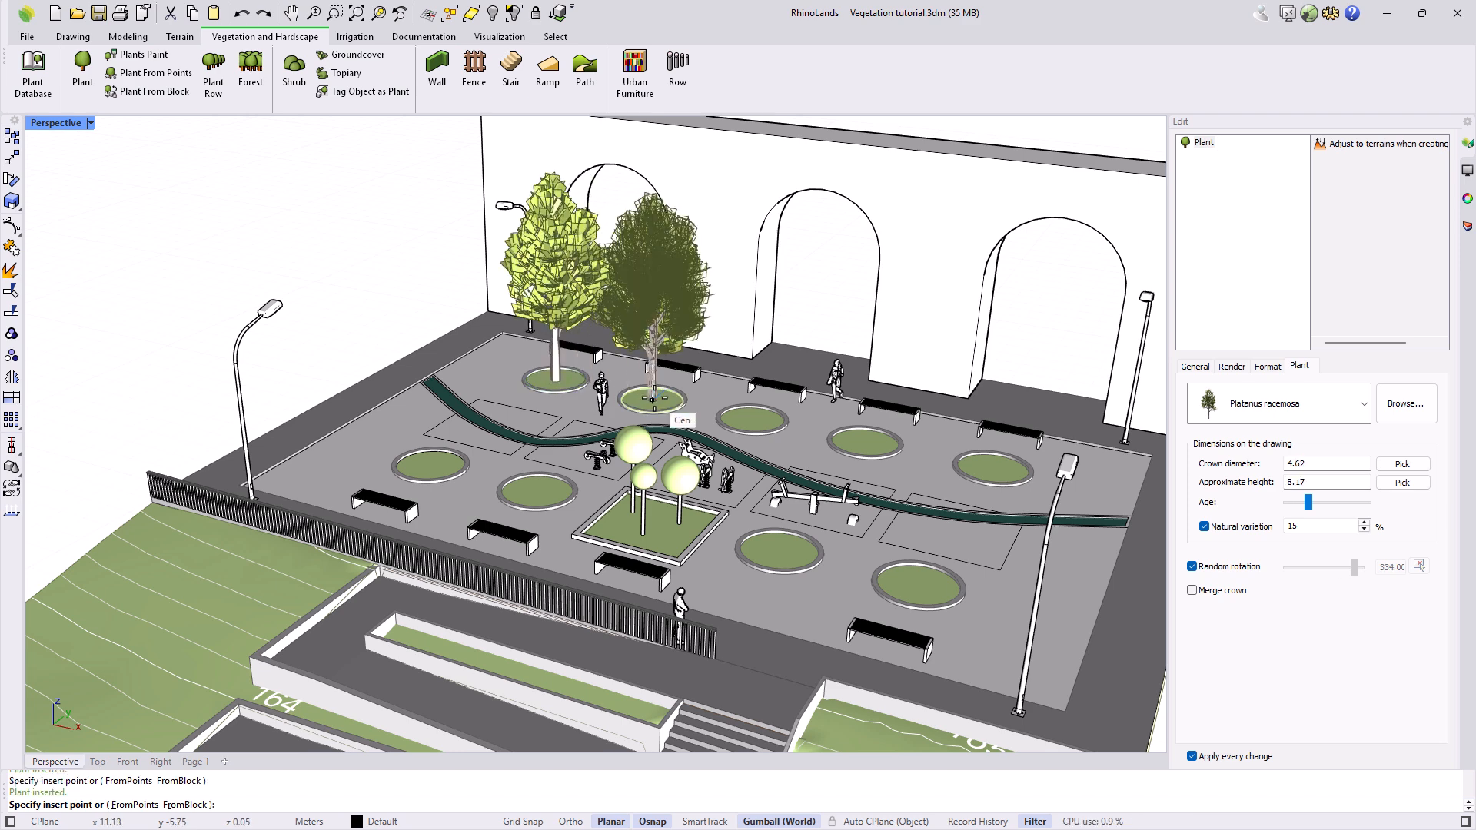
left_click(752, 419)
left_click_drag(1305, 507, 1308, 503)
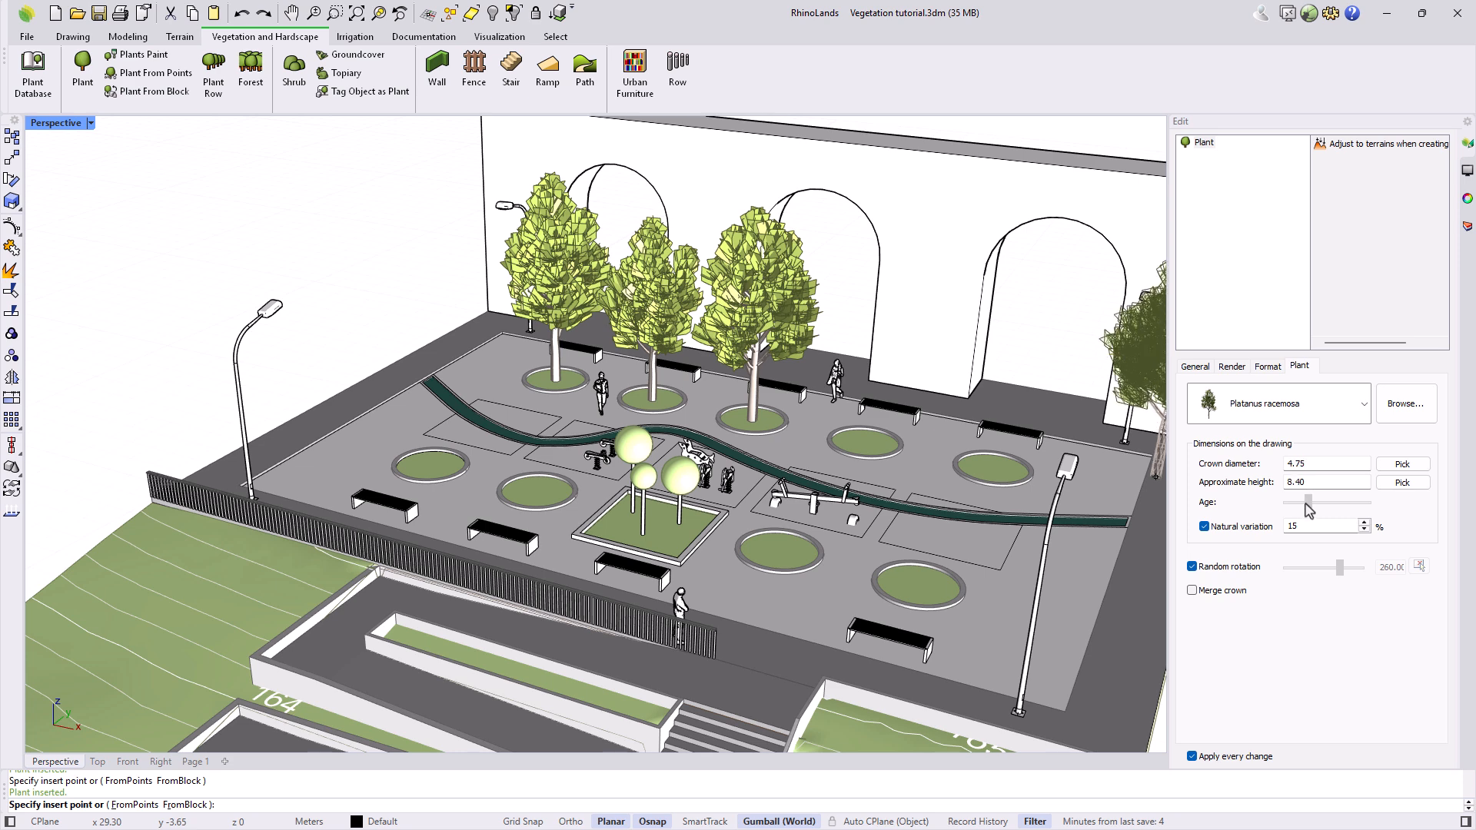
left_click(869, 446)
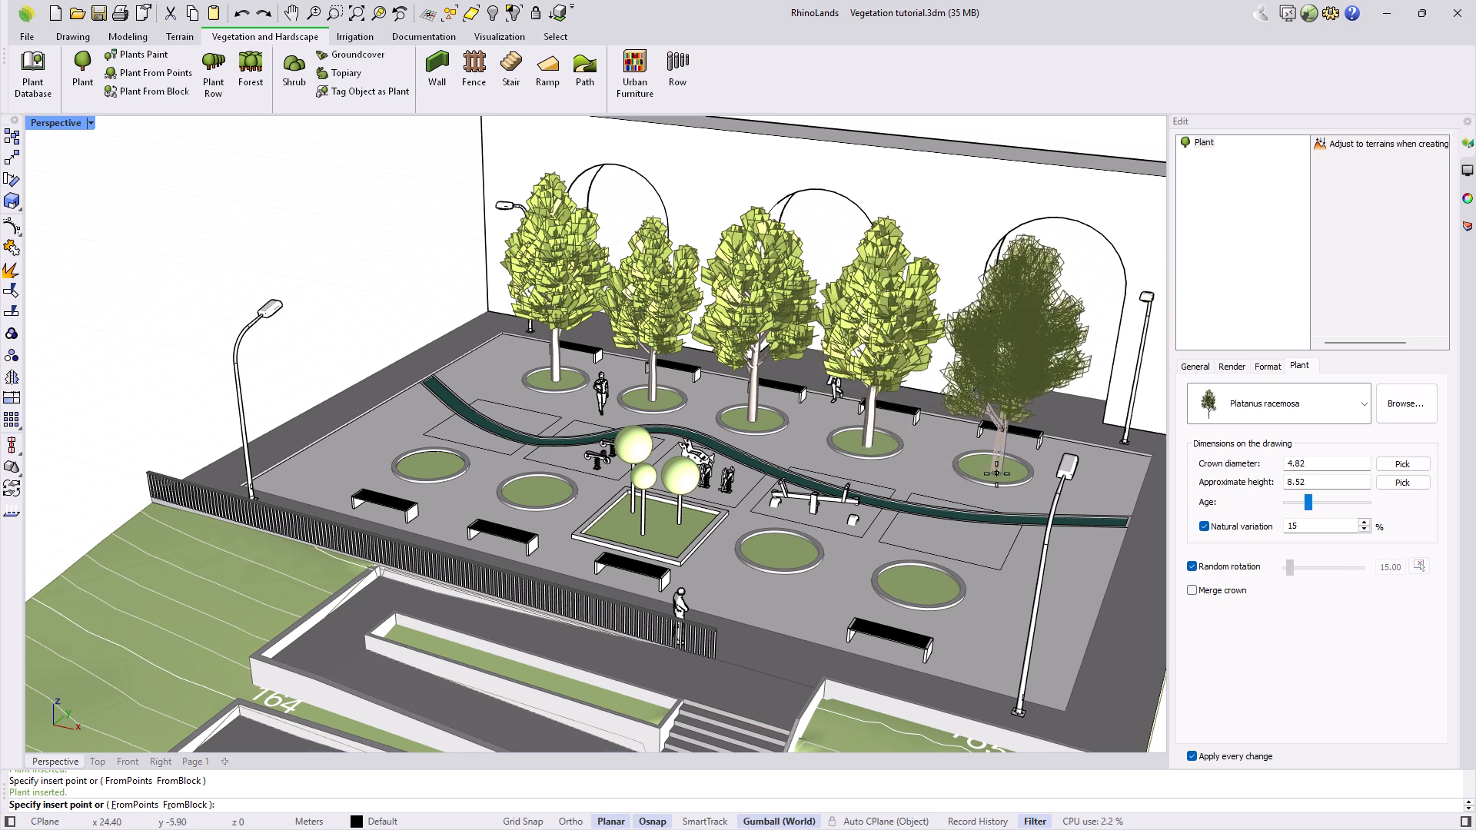
left_click(996, 472)
left_click(428, 465)
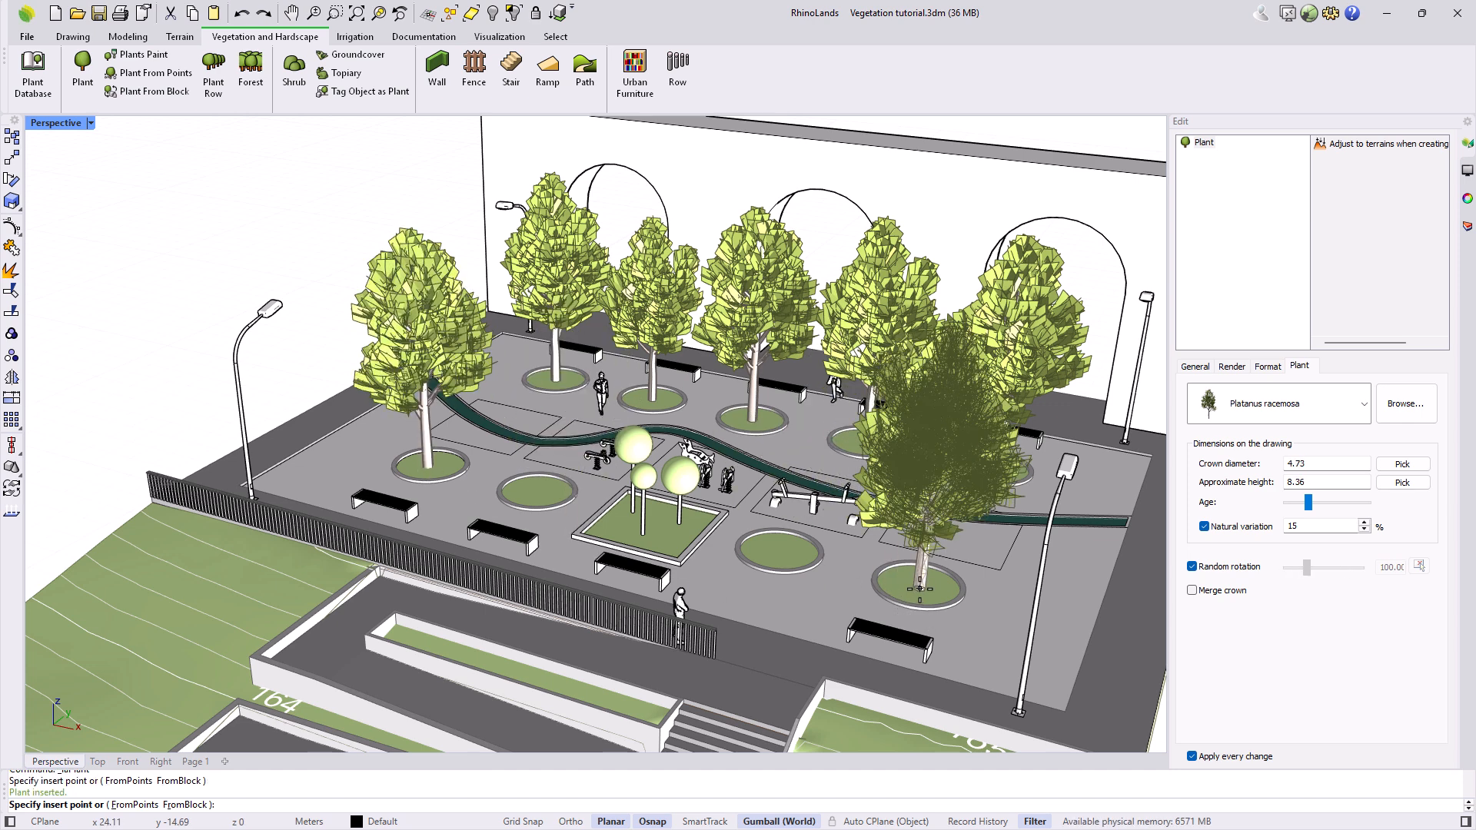
left_click(920, 588)
key("Return")
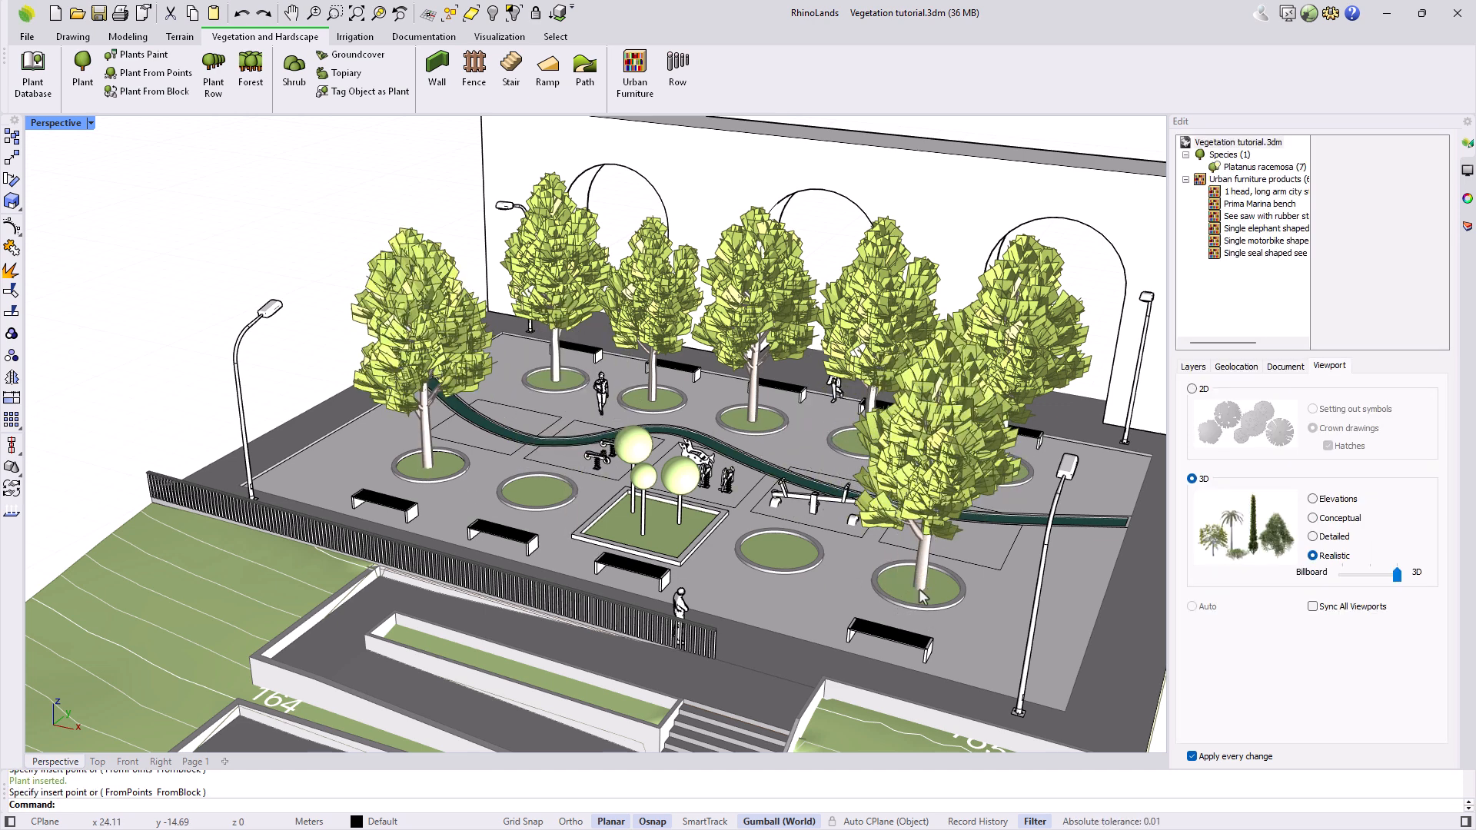
Use Plants Paint with Platanus racemosa to paint two freehand strokes of trees on the empty ground beside the terrain
scroll(535, 533, "down", 5)
right_click_drag(891, 653, 803, 553, "shift")
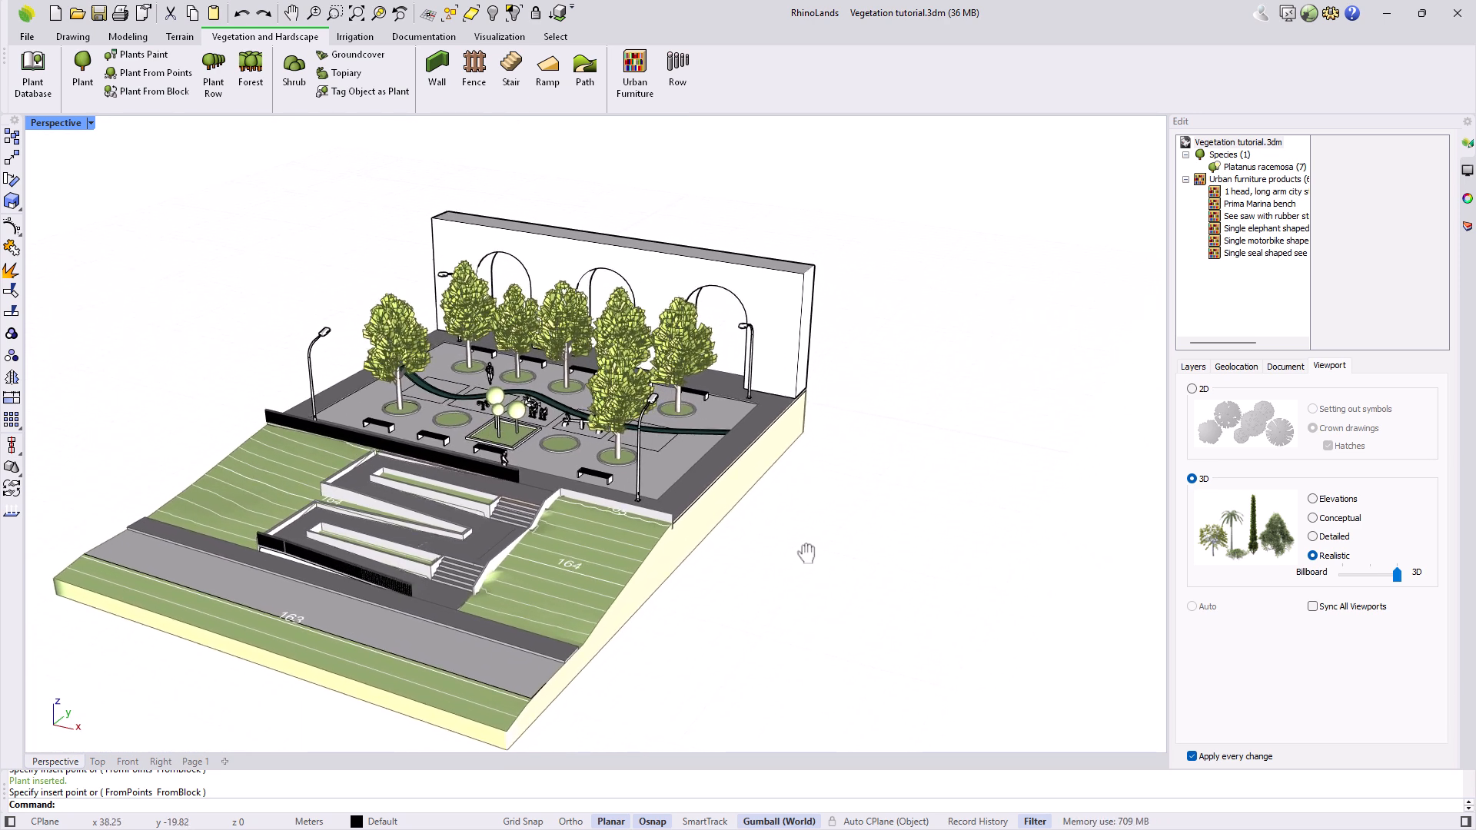
left_click(144, 55)
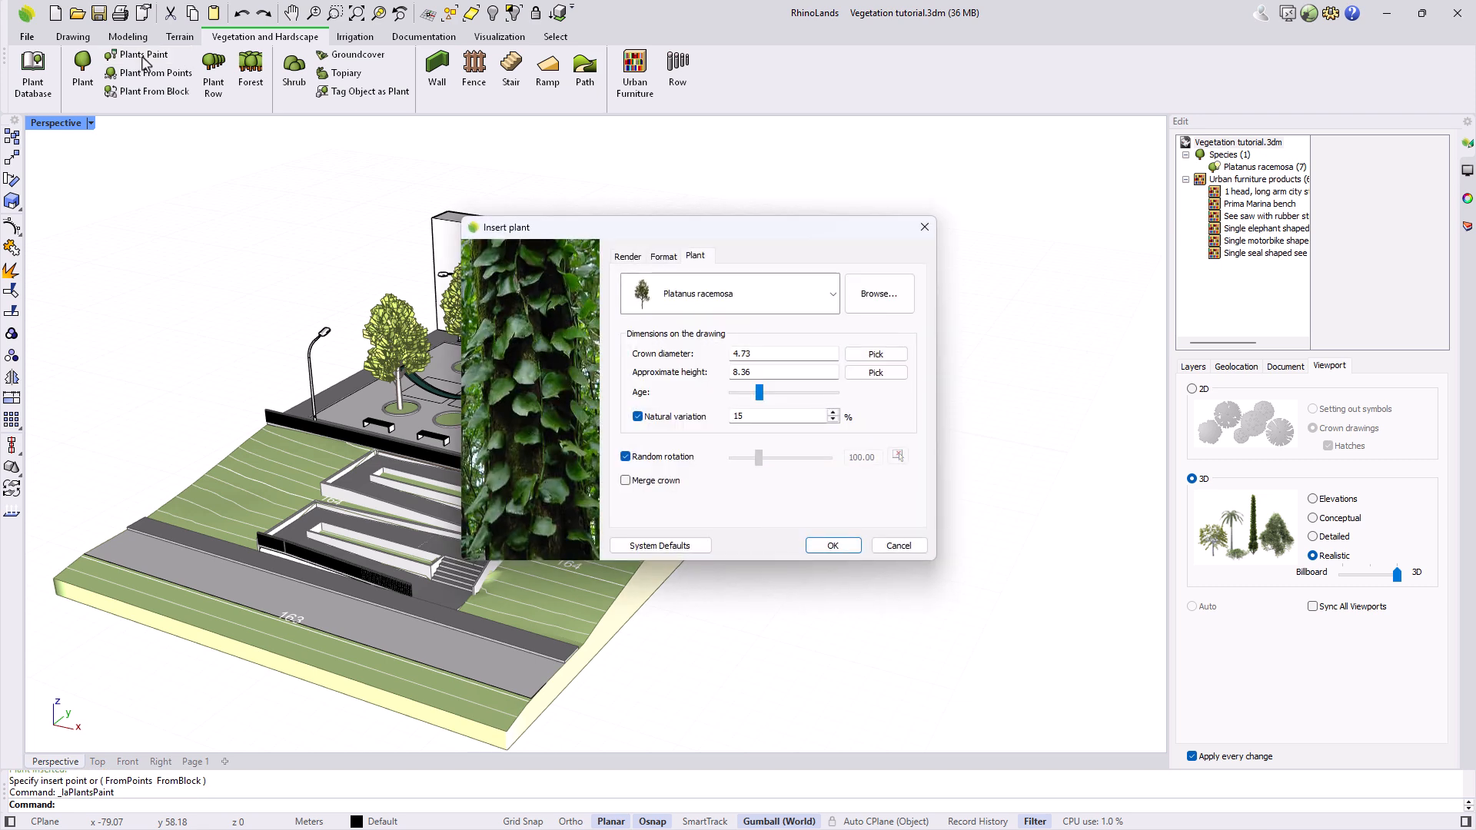
left_click(832, 301)
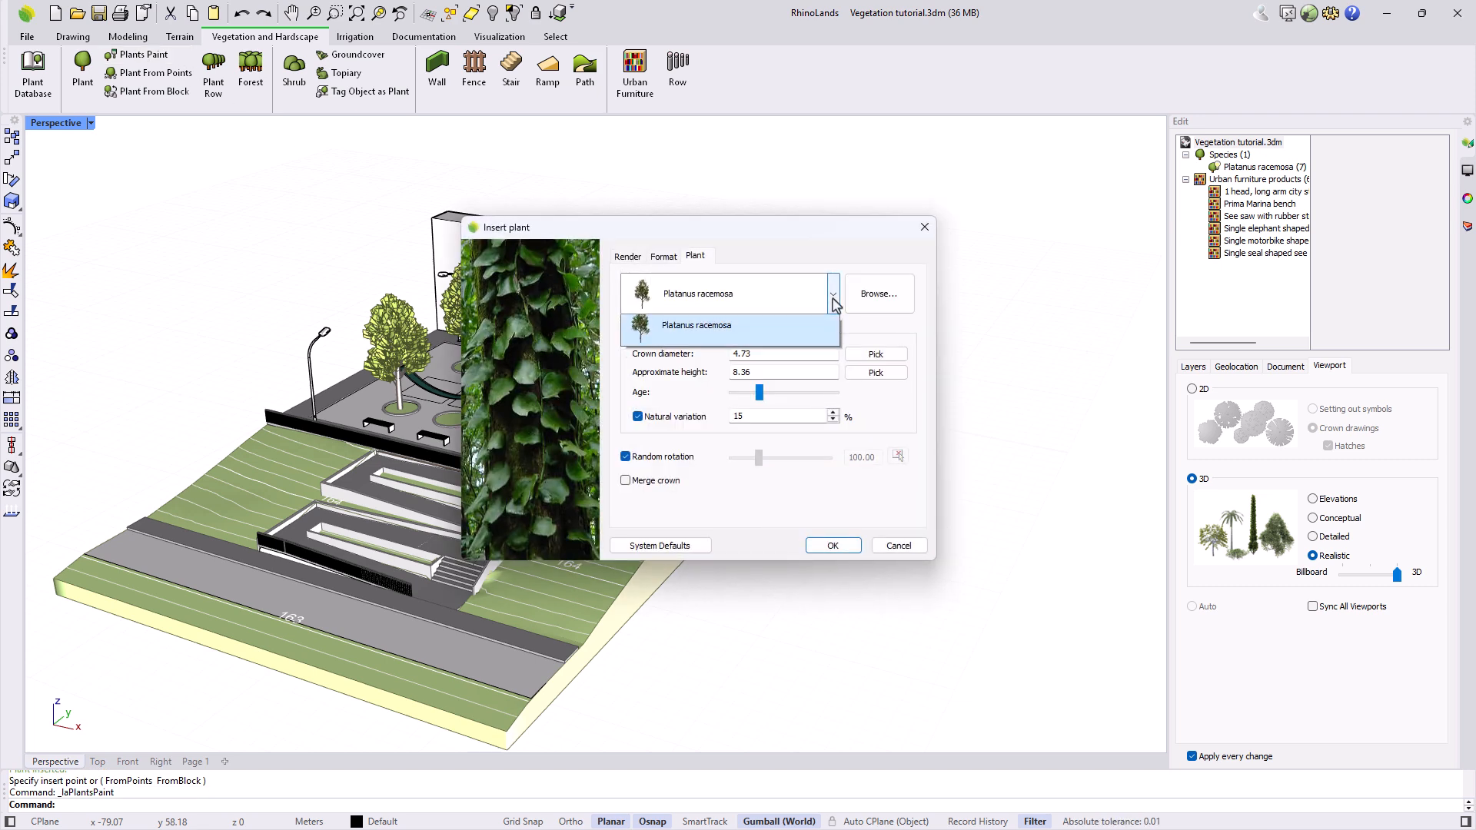
left_click(820, 338)
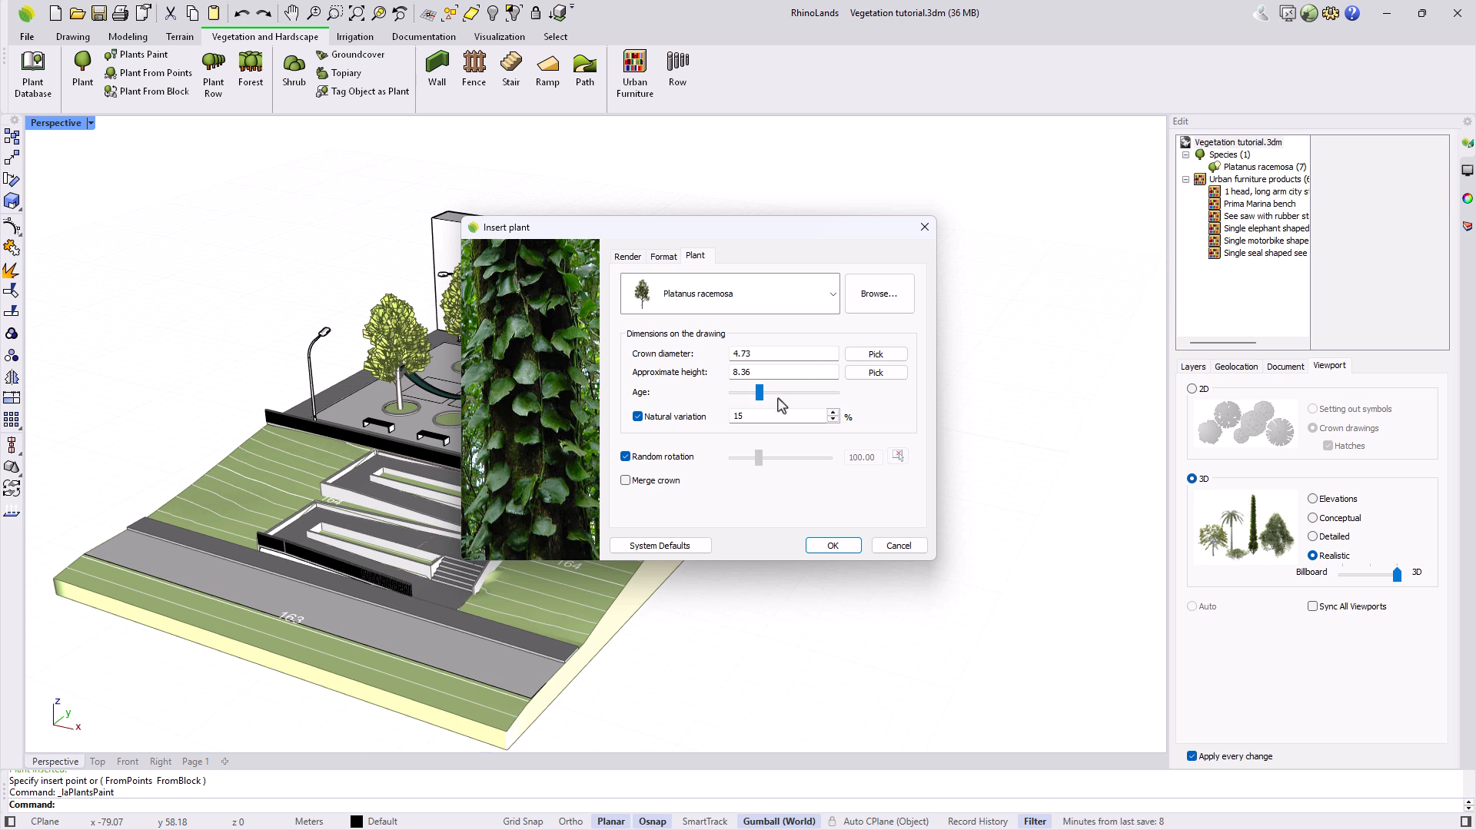
left_click(833, 546)
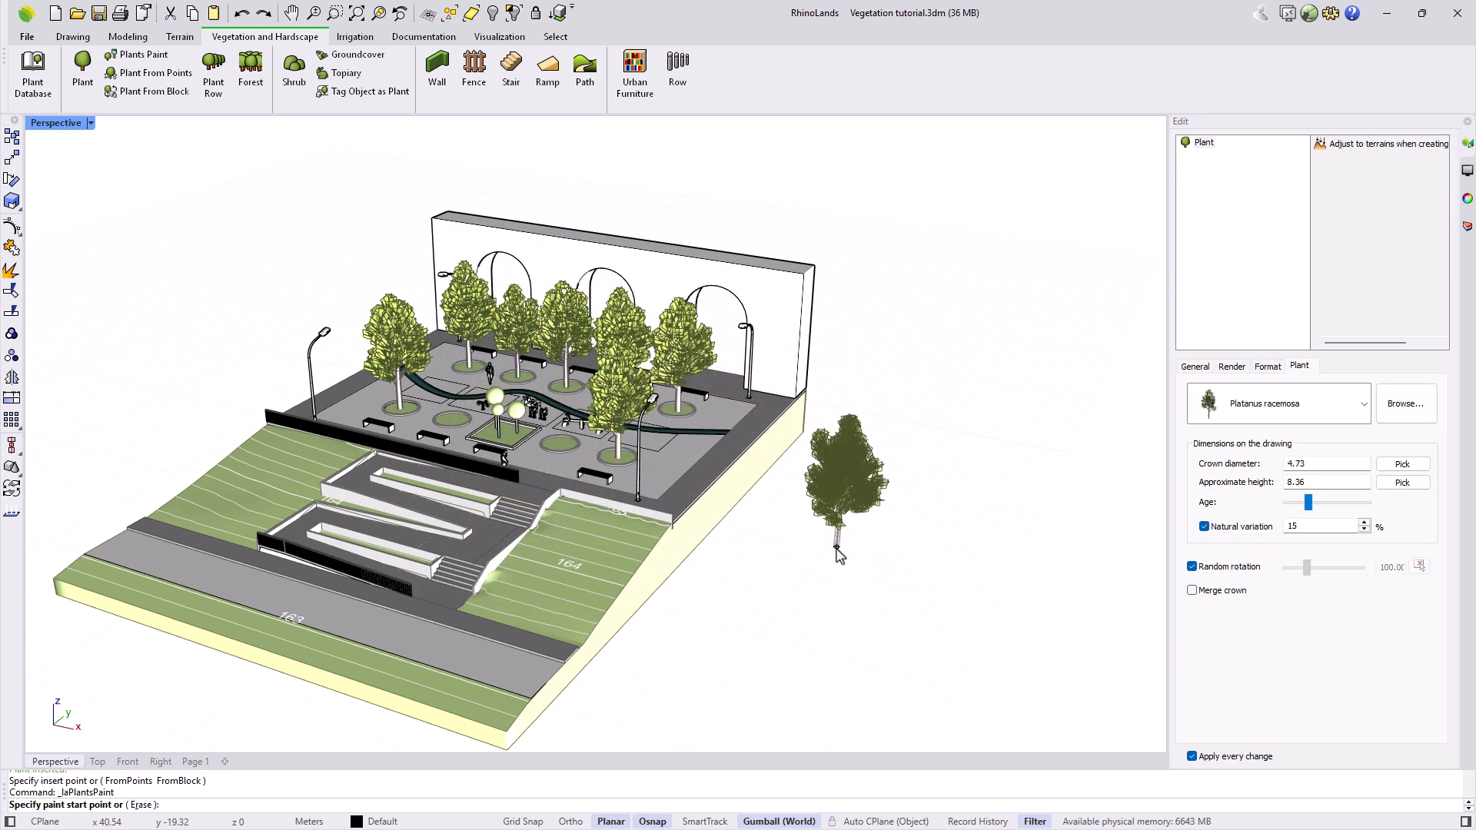
left_click(809, 515)
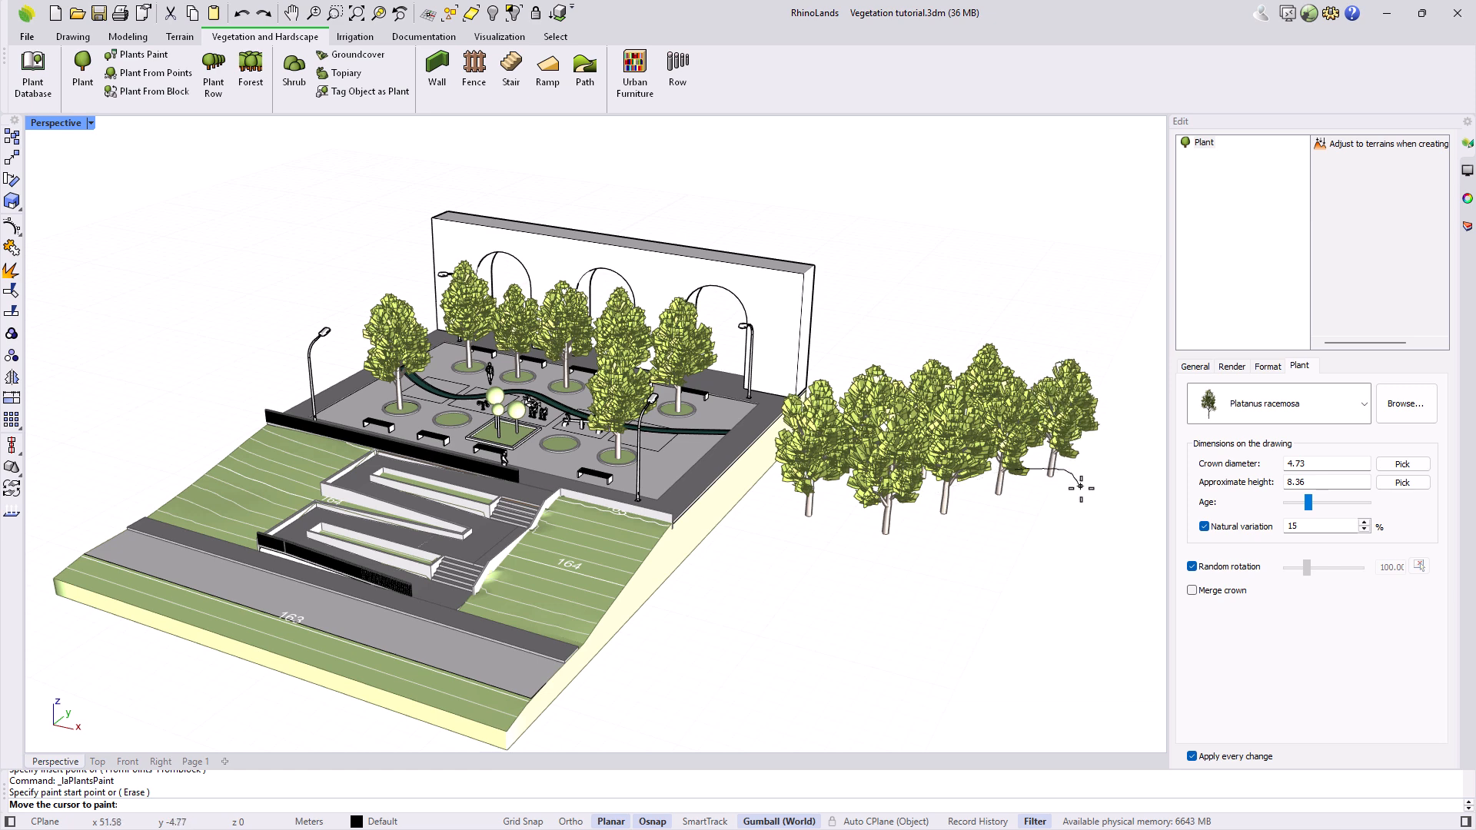
left_click(1043, 562)
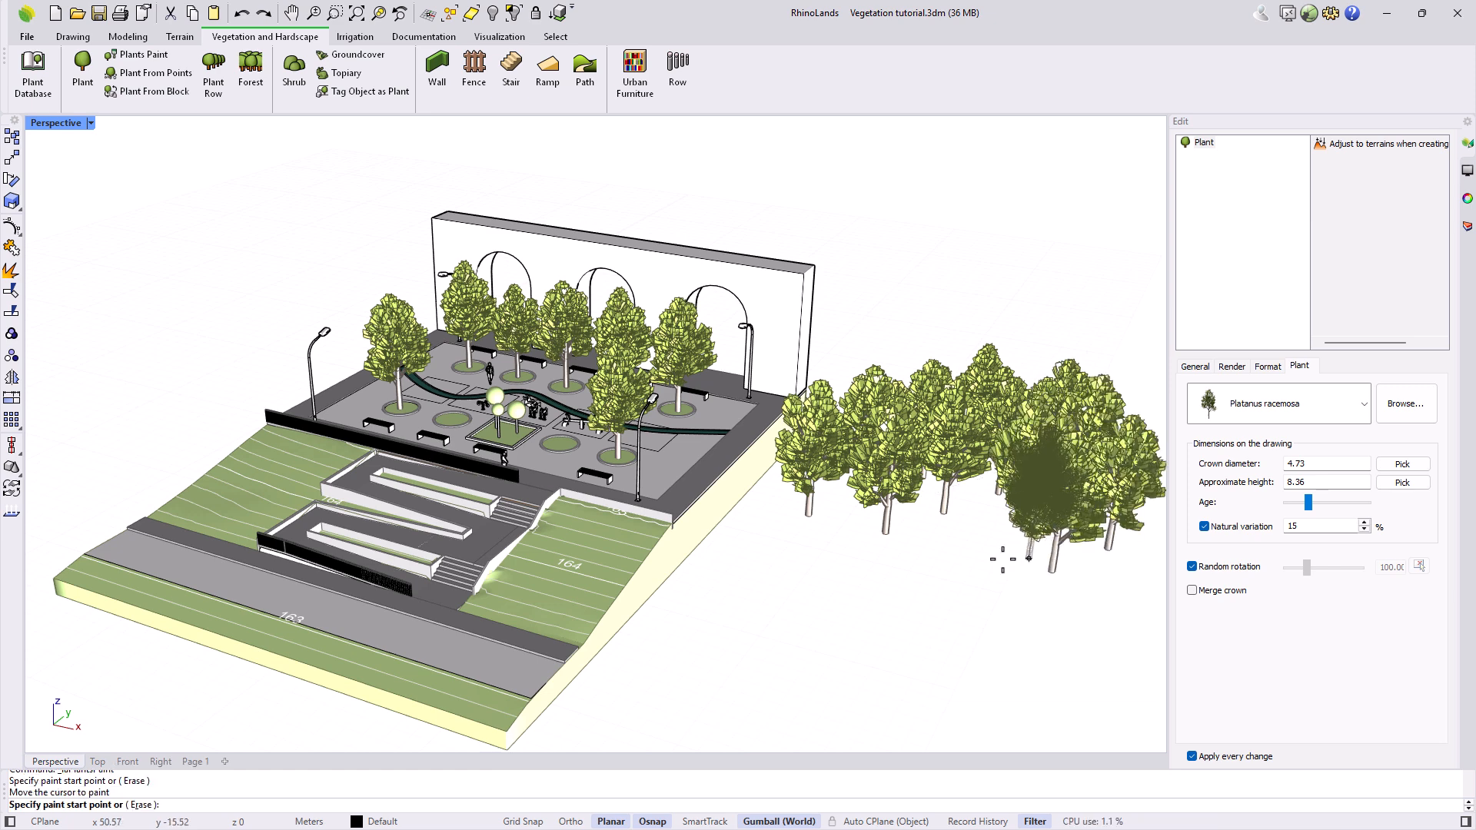
left_click(735, 631)
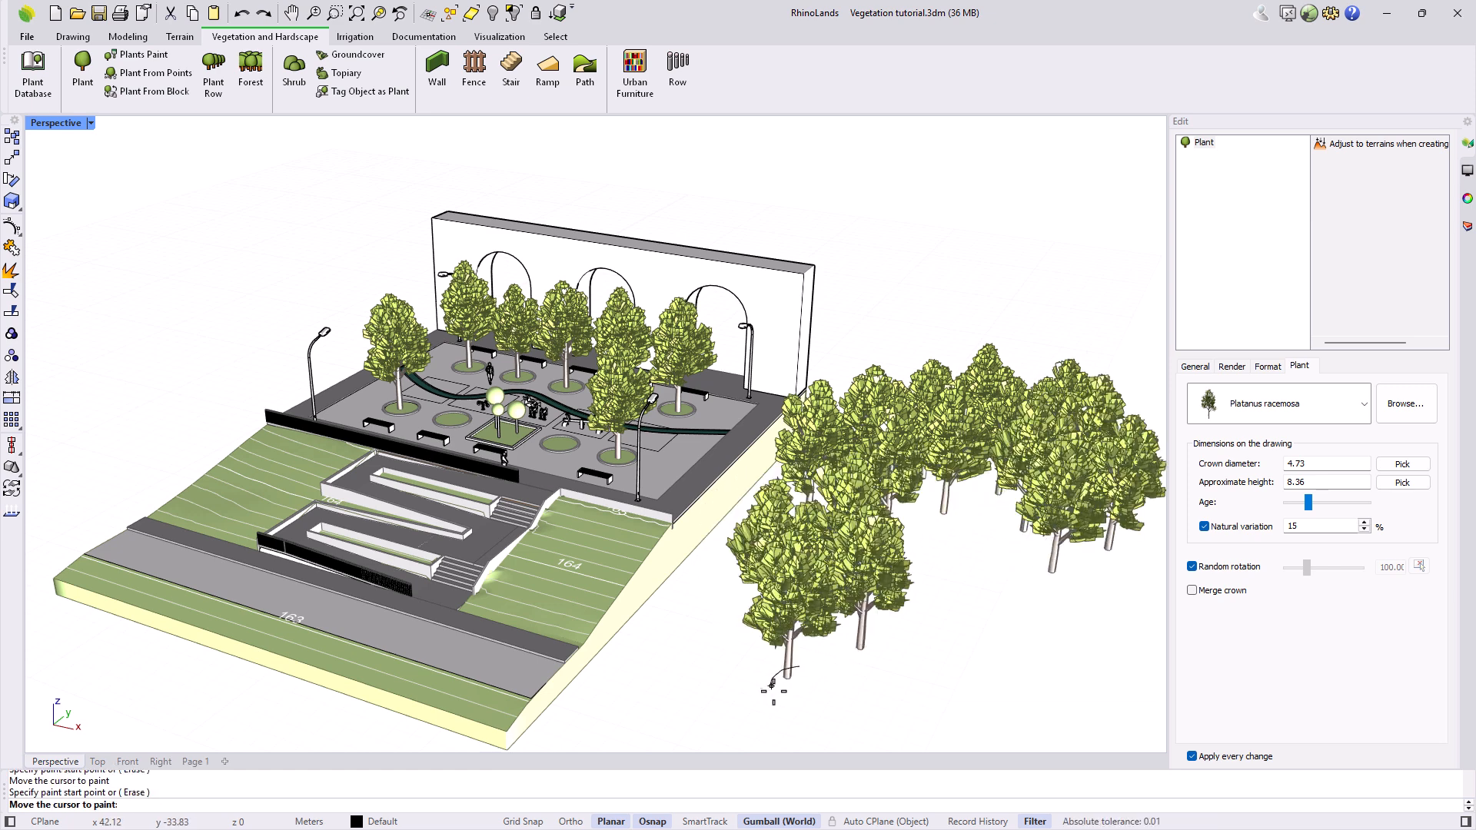
left_click(851, 705)
Switch Plants Paint to Erase and remove some of the painted trees with one stroke across the groups
mouse_move(886, 592)
right_mouse_down()
mouse_move(893, 563)
mouse_move(854, 501)
right_mouse_up()
scroll(855, 502, "down", 2)
mouse_move(913, 603)
right_mouse_down()
mouse_move(872, 587)
mouse_move(895, 580)
right_mouse_up()
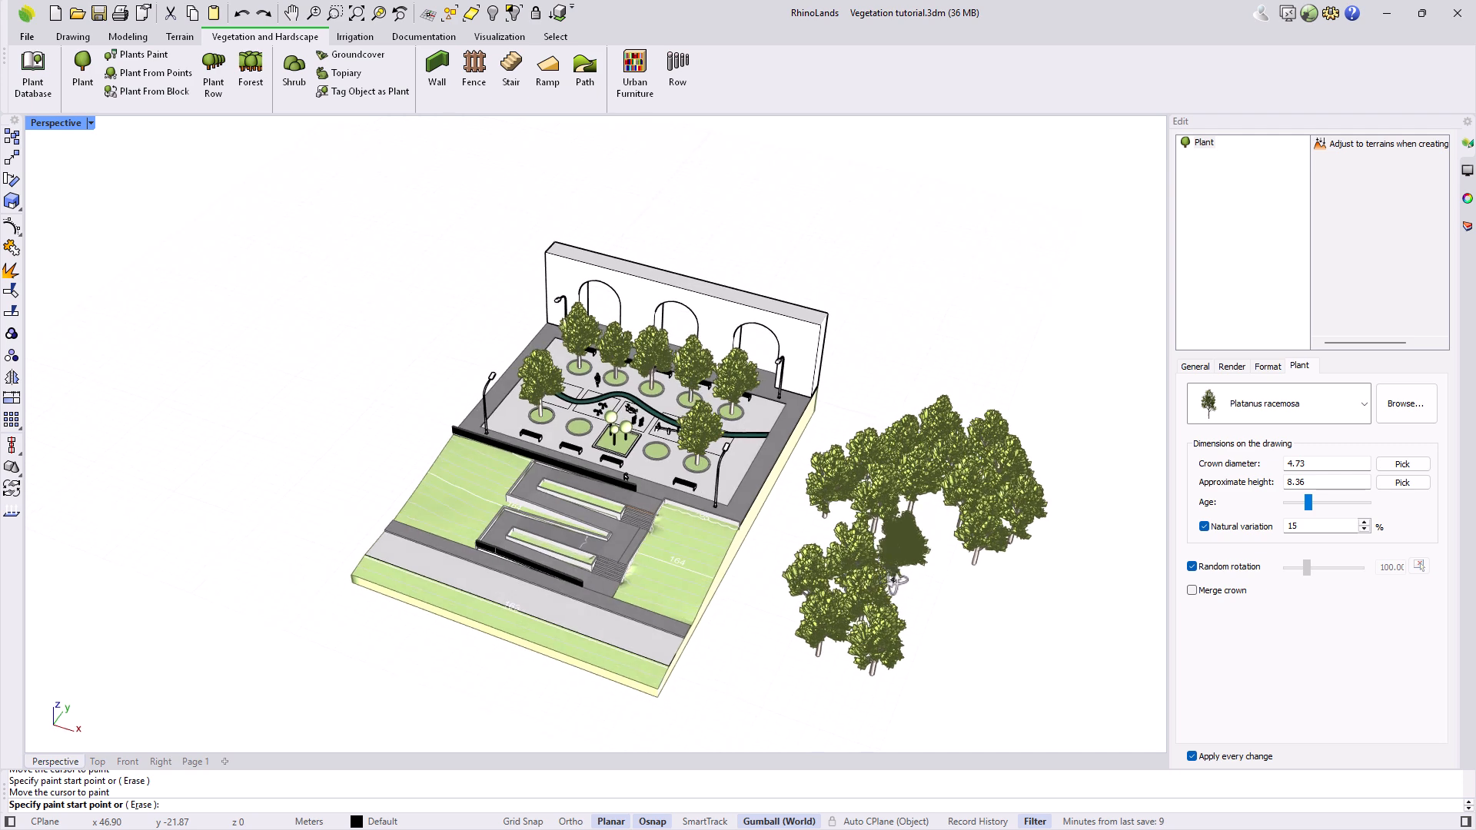
left_click(140, 805)
left_click(801, 692)
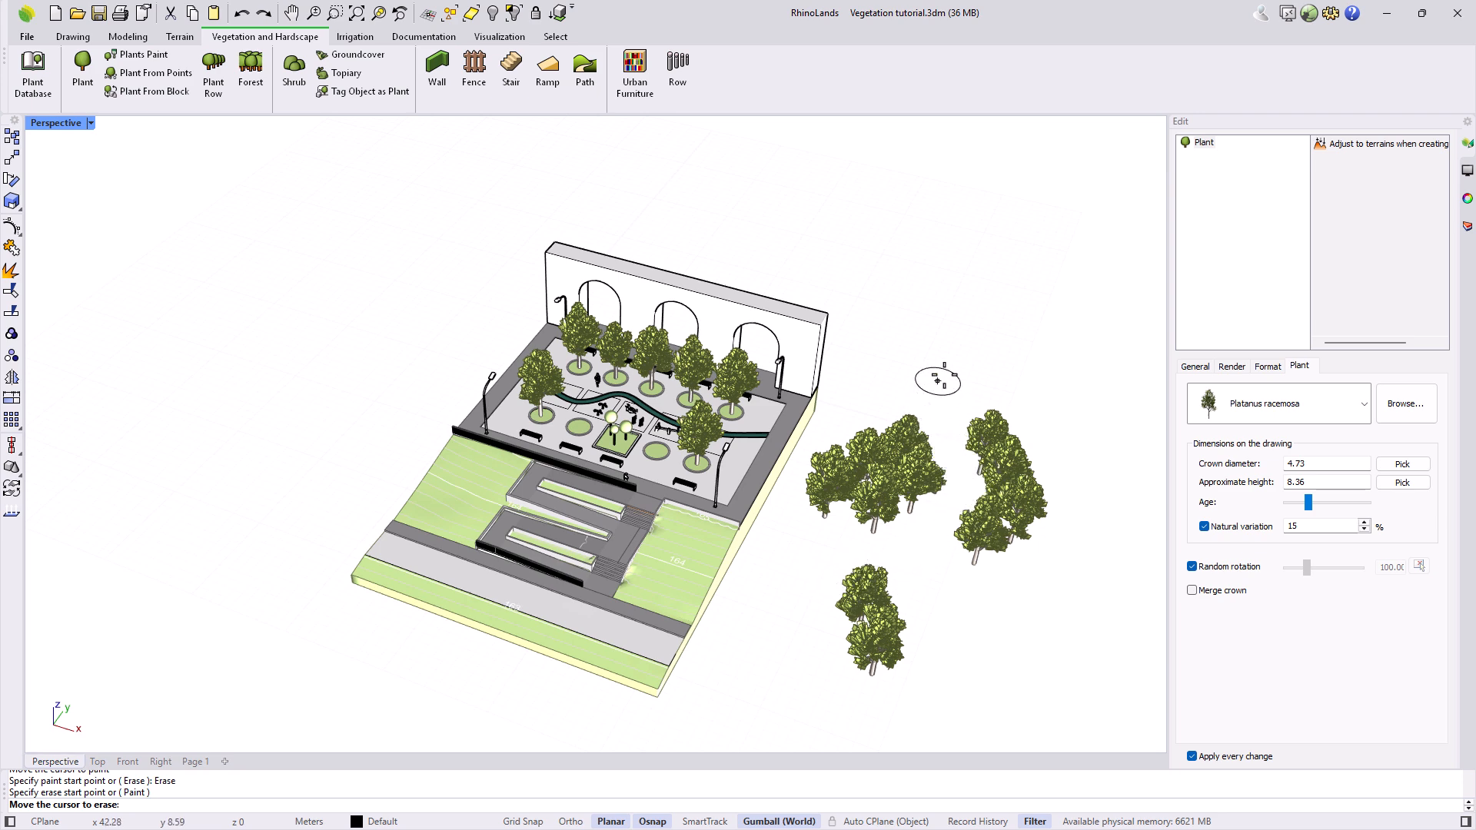
left_click(996, 345)
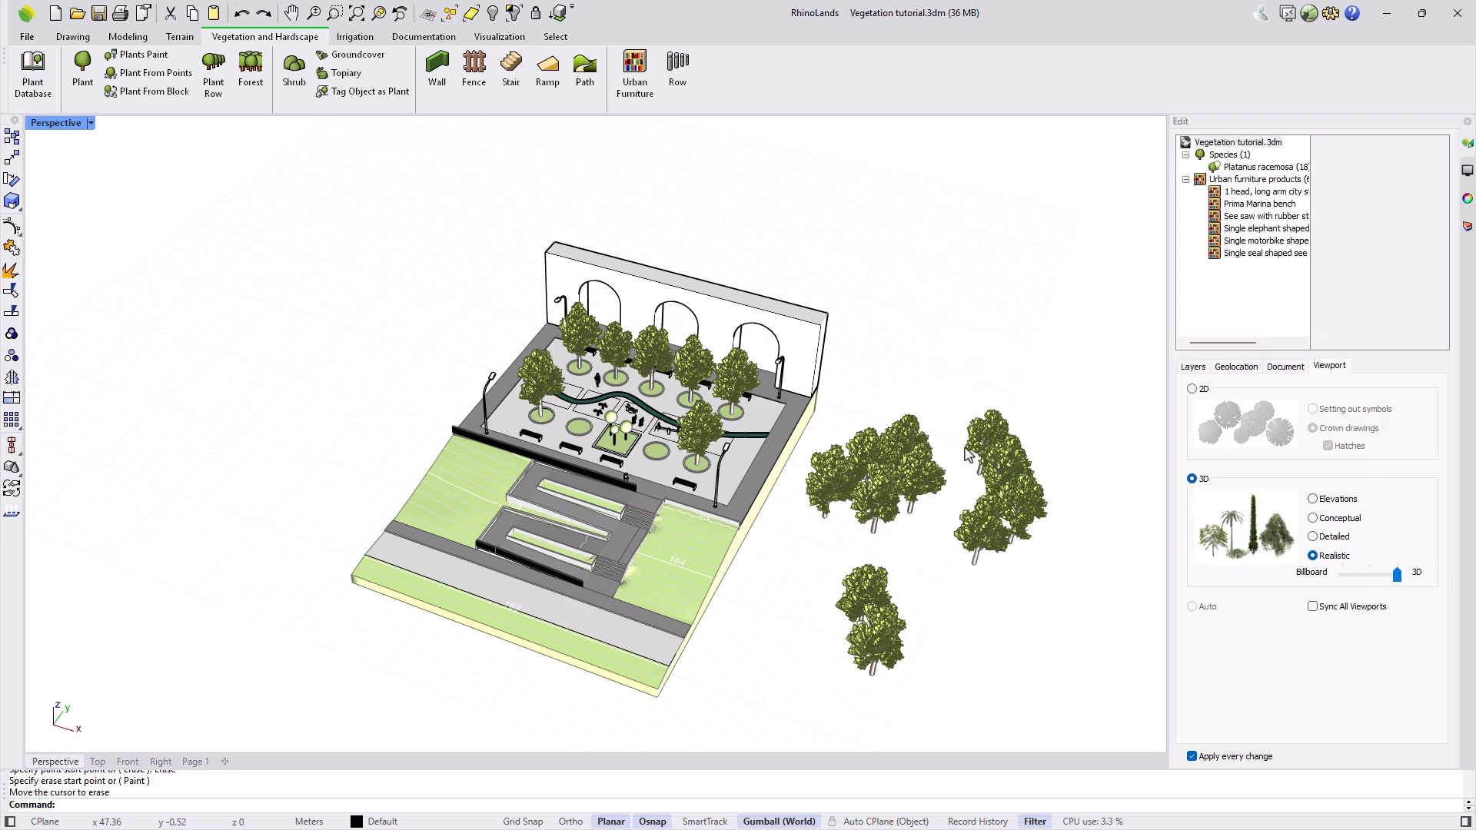
Select two painted trees individually to check their properties, and delete all remaining painted trees beside the terrain
right_click_drag(956, 612, 749, 584)
left_click(744, 580)
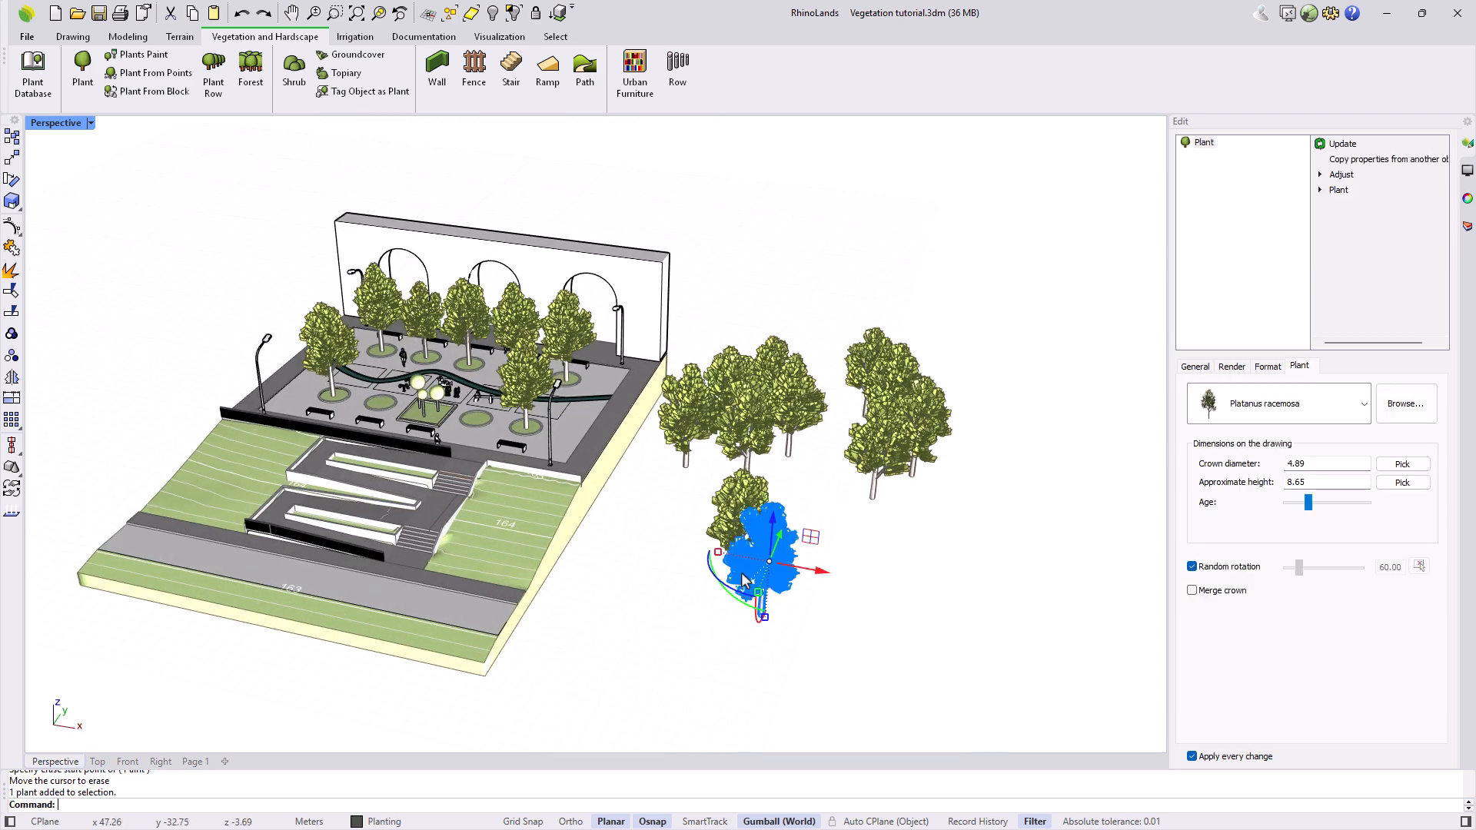
left_click(732, 496)
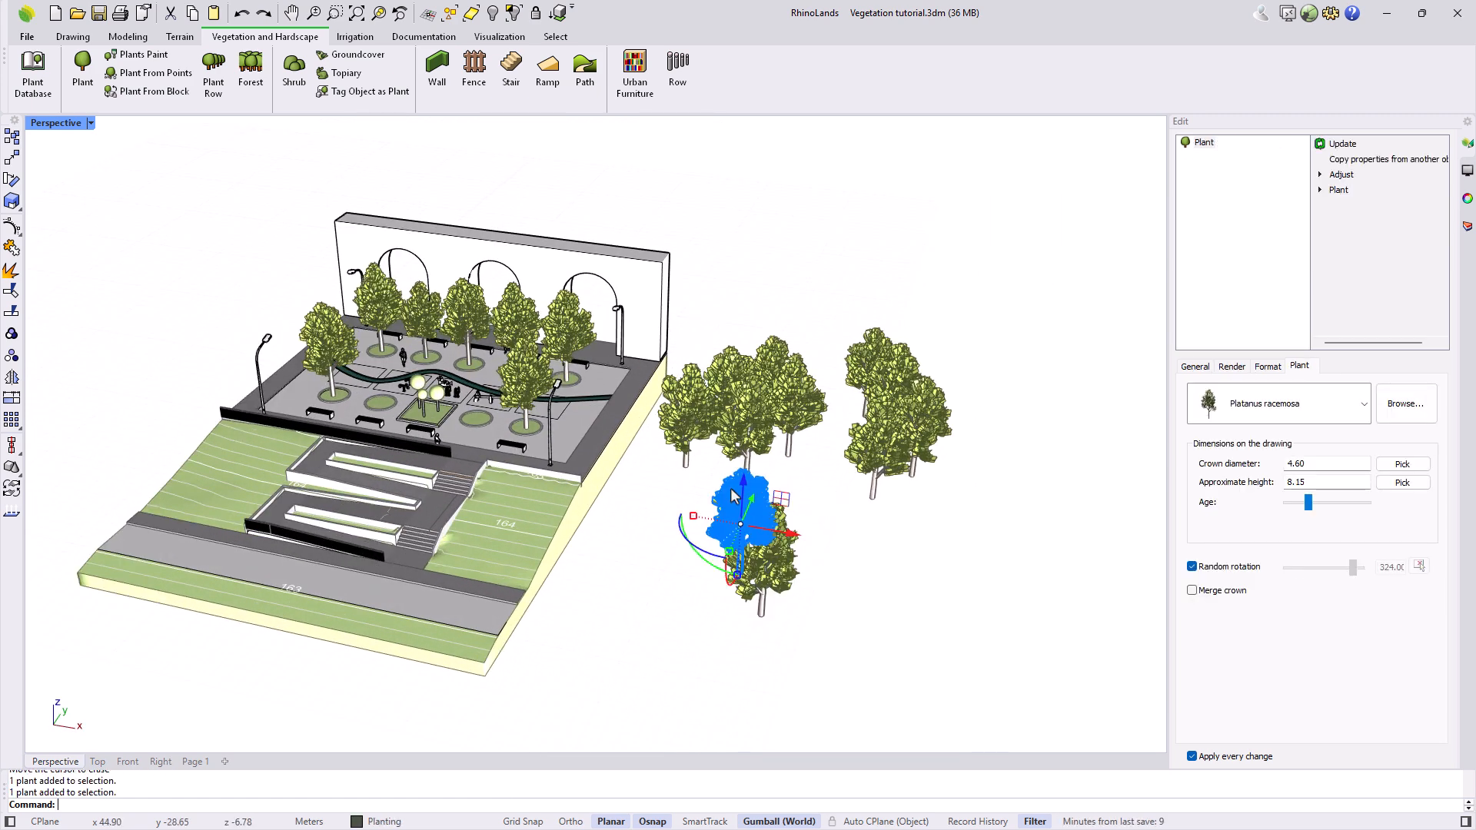
left_click_drag(1312, 508, 1307, 507)
left_click_drag(960, 675, 669, 352)
key("Delete")
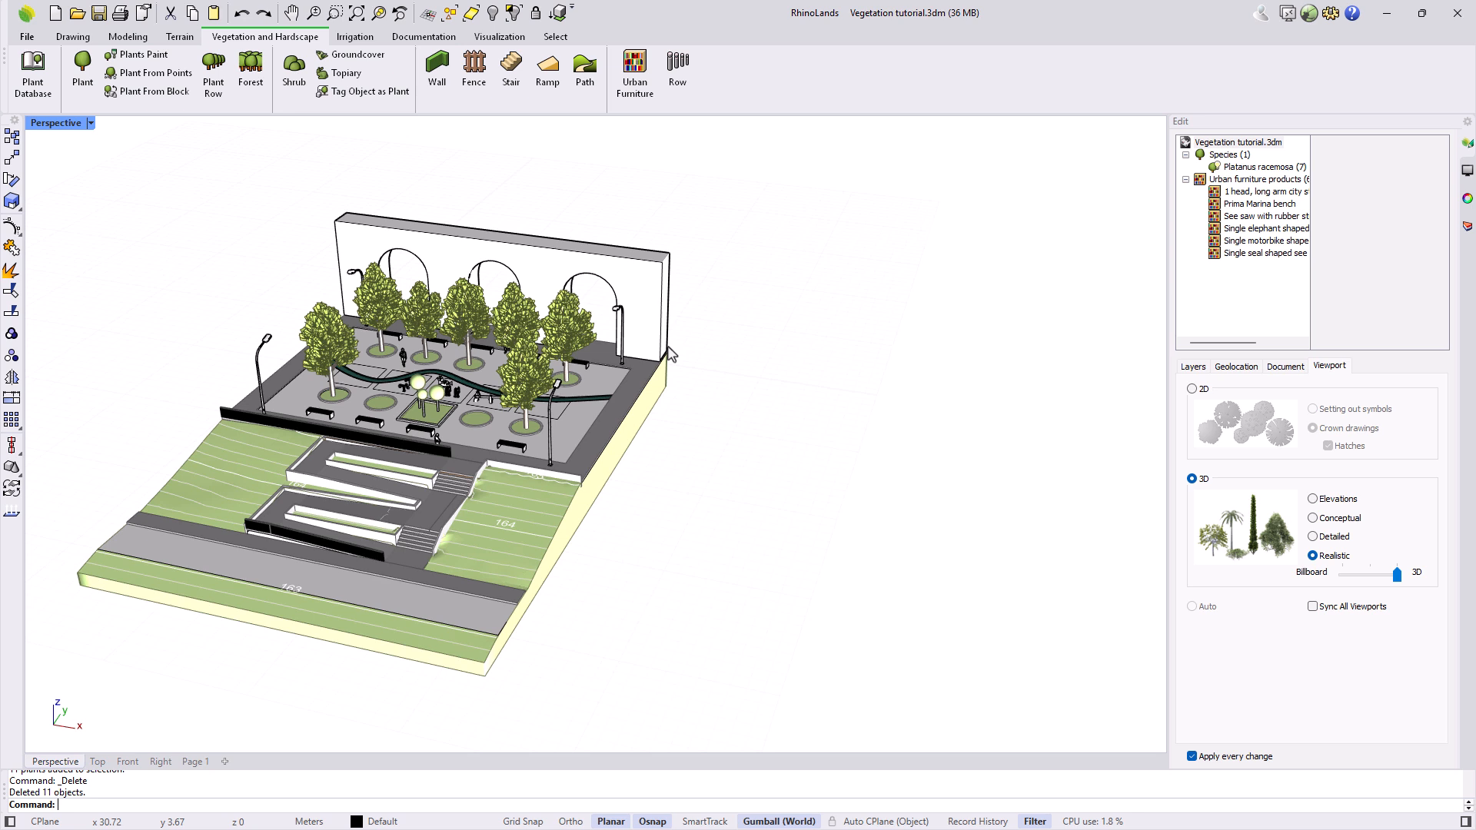
Draw six scattered points on the empty ground beside the terrain with Multiple Points
left_click(82, 40)
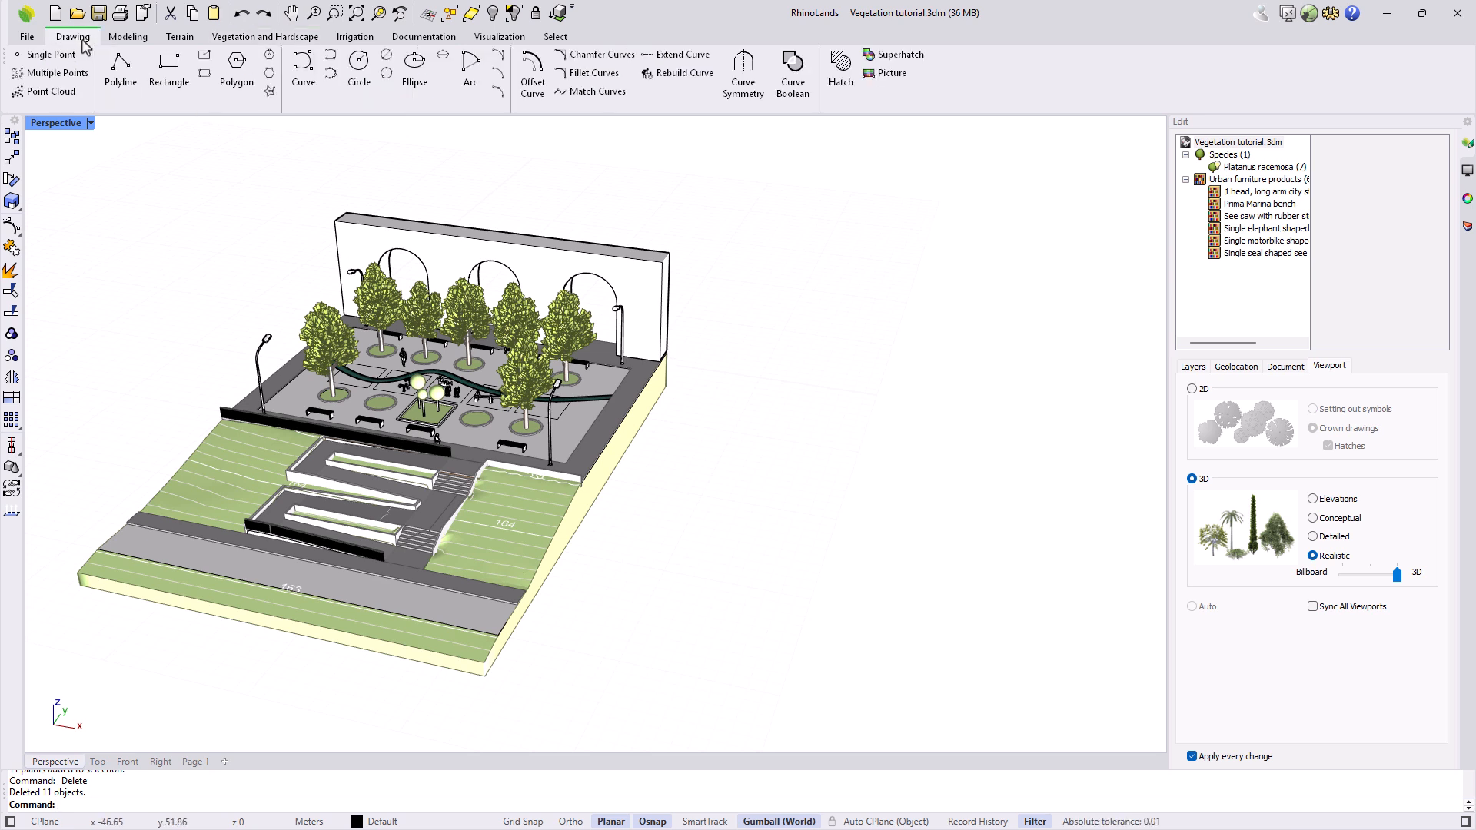
left_click(58, 72)
left_click(870, 414)
left_click(774, 519)
left_click(794, 468)
left_click(869, 545)
key("Return")
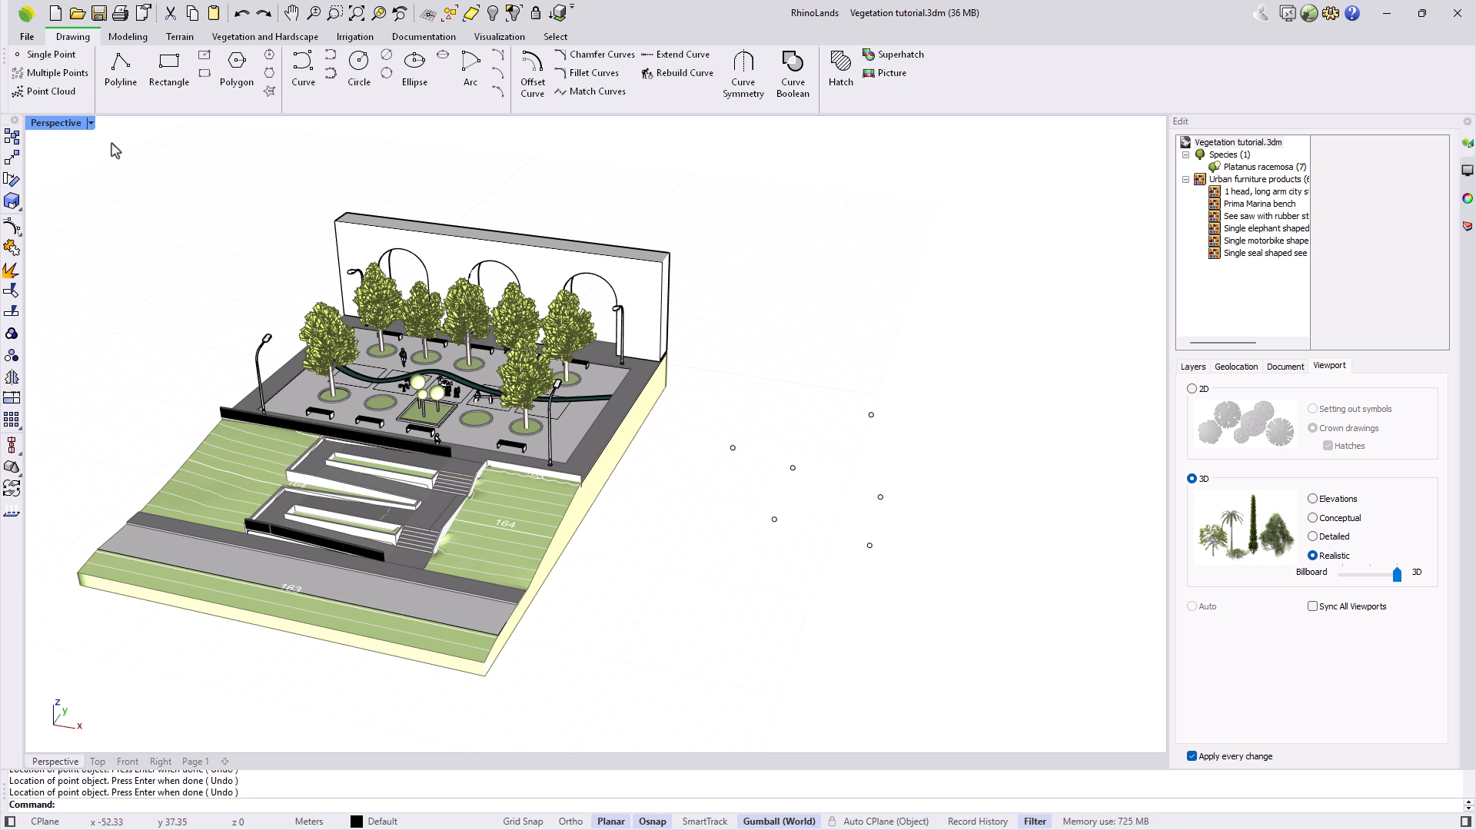
Combine the six scattered points beside the terrain into a single point cloud
left_click(54, 91)
left_click_drag(707, 360, 930, 622)
key("Return")
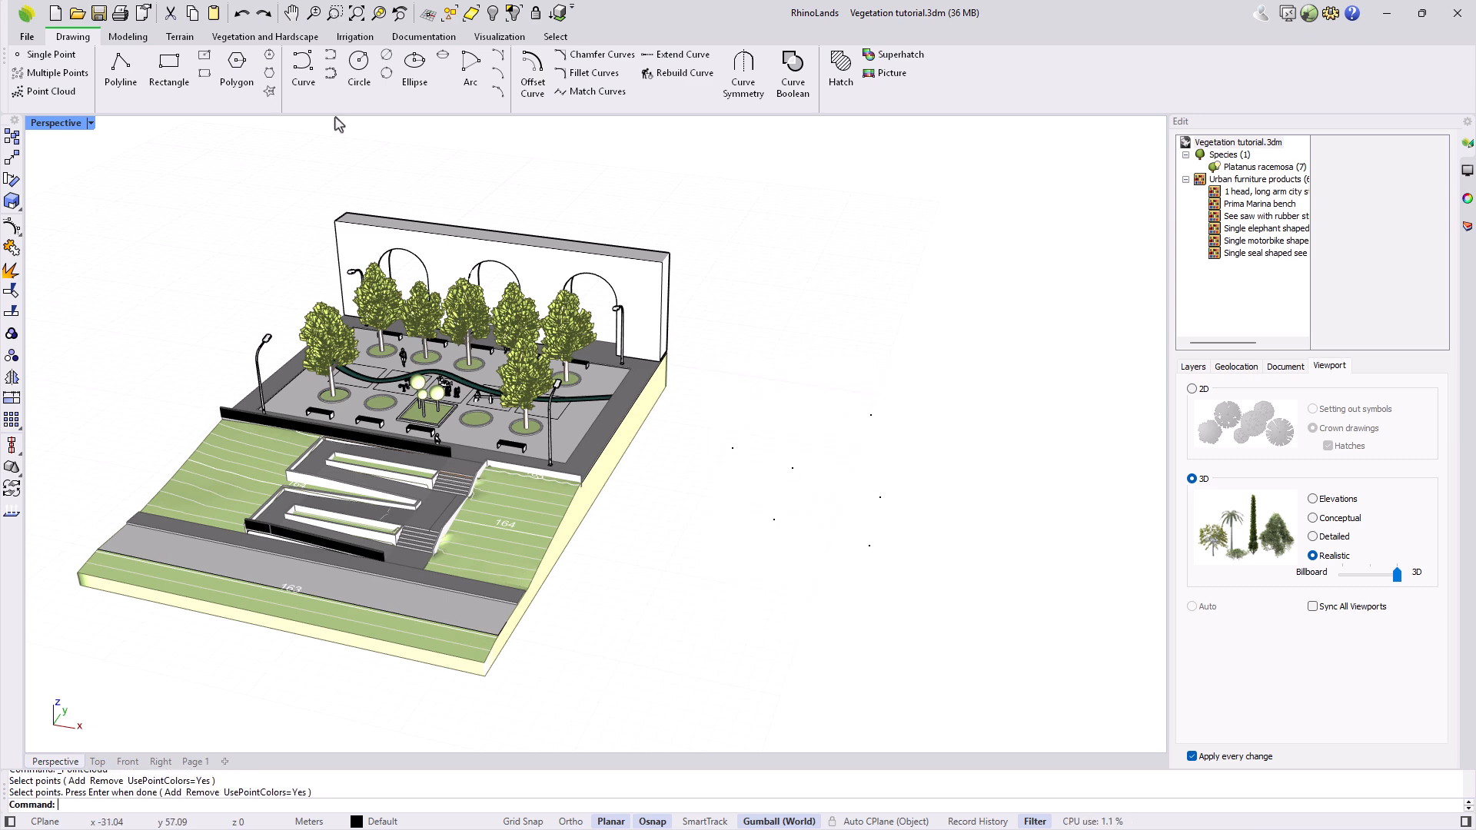
Insert Platanus racemosa trees on the point cloud with Plant From Points, and delete those trees together with the point cloud
left_click(265, 36)
left_click(183, 77)
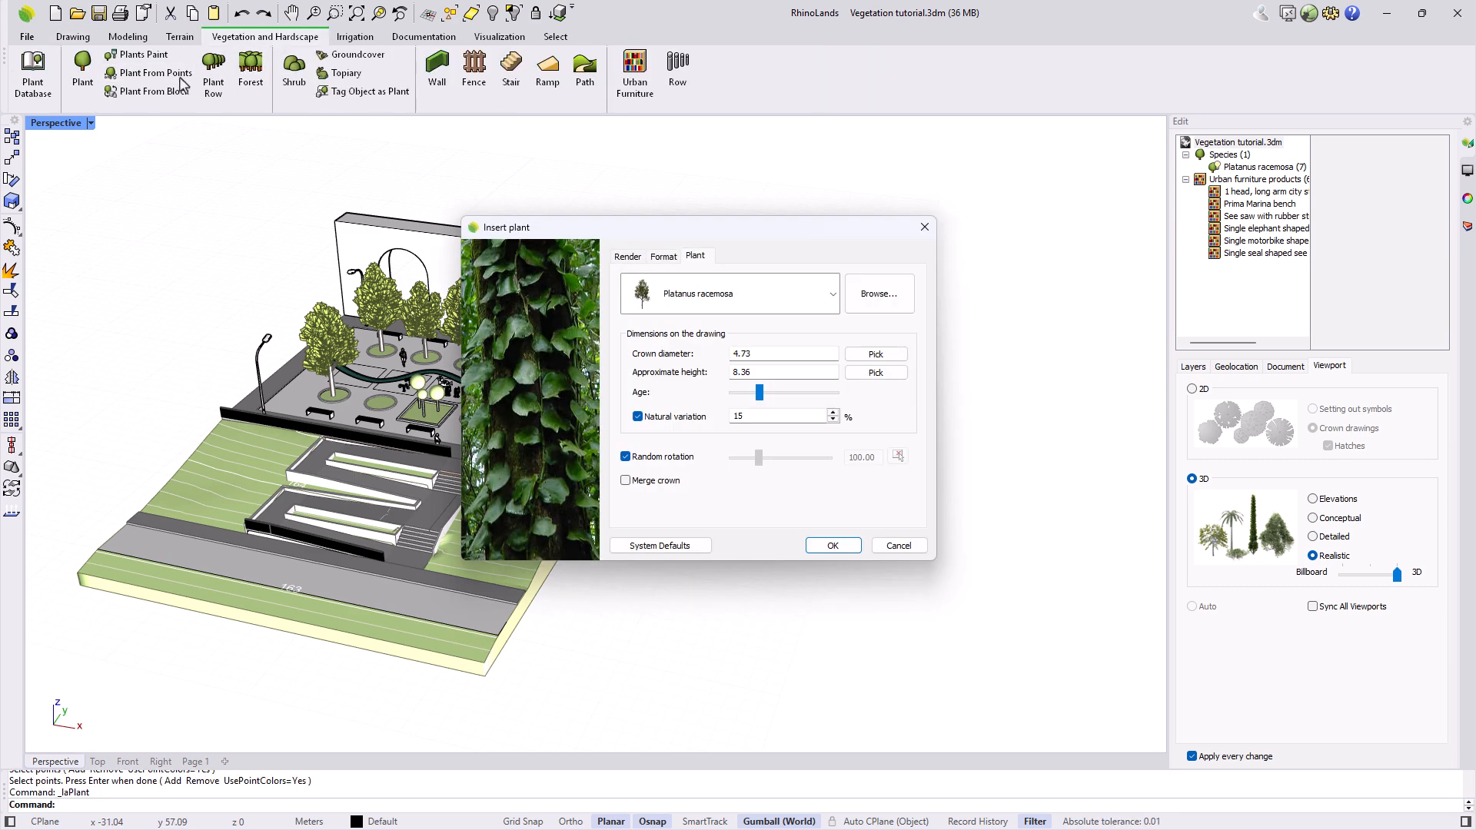
left_click(830, 546)
left_click(731, 451)
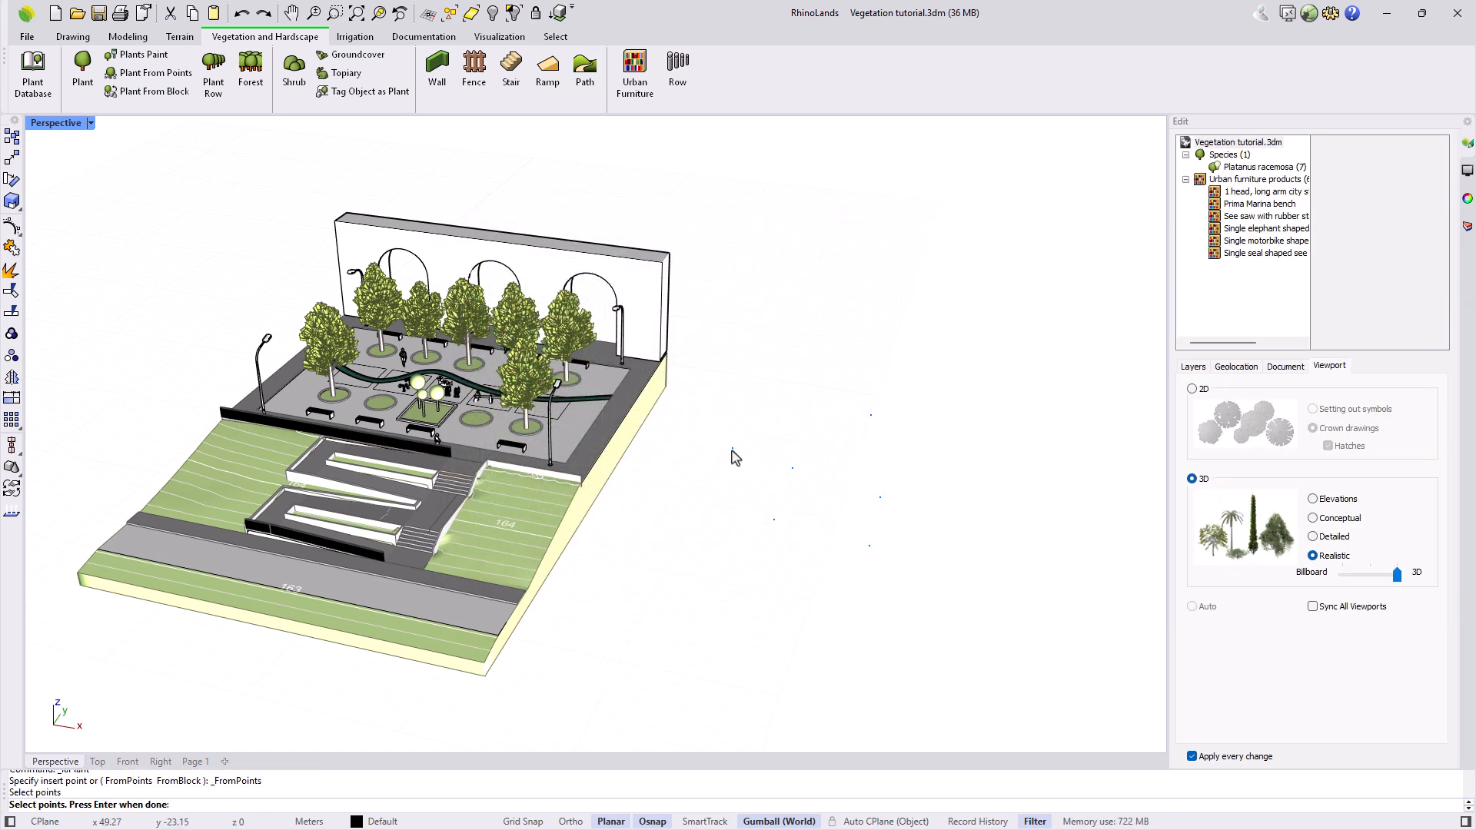
key("Return")
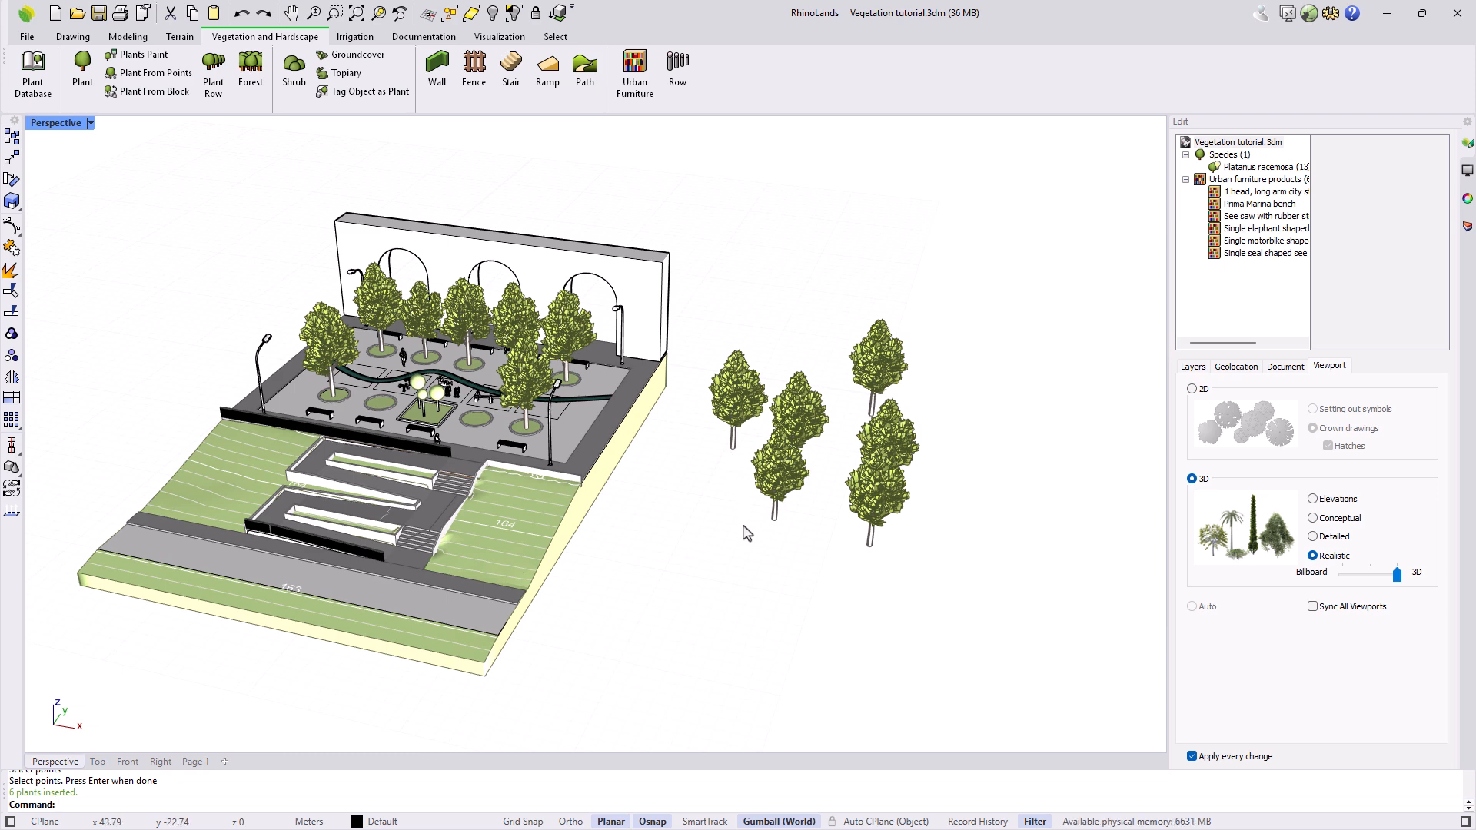
left_click_drag(927, 594, 731, 324)
key("Delete")
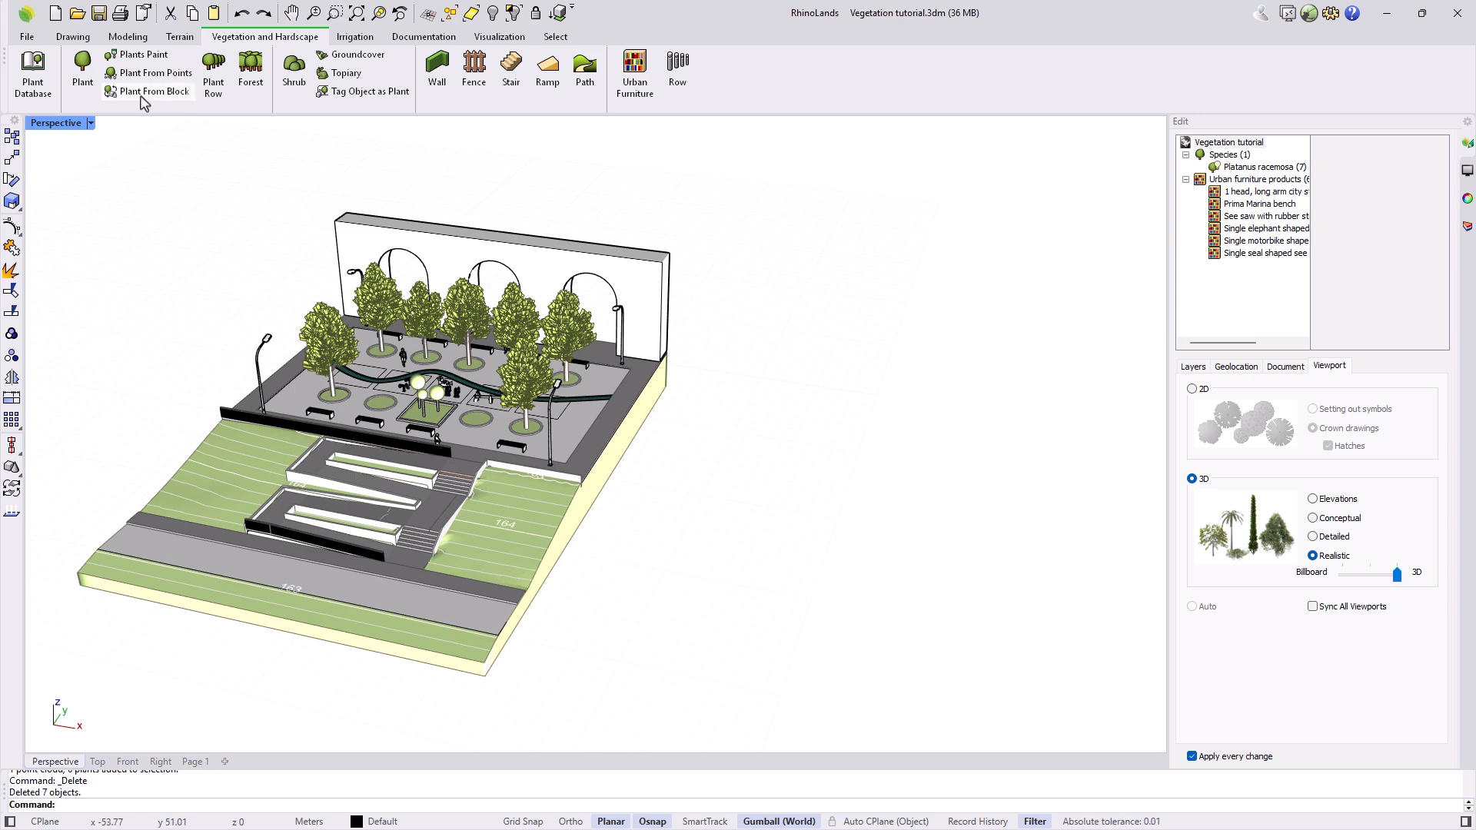
Draw a box about 2 m by 2.3 m at its base and 5.1 m high on the empty ground beside the terrain
left_click(128, 36)
left_click(210, 96)
left_click(656, 530)
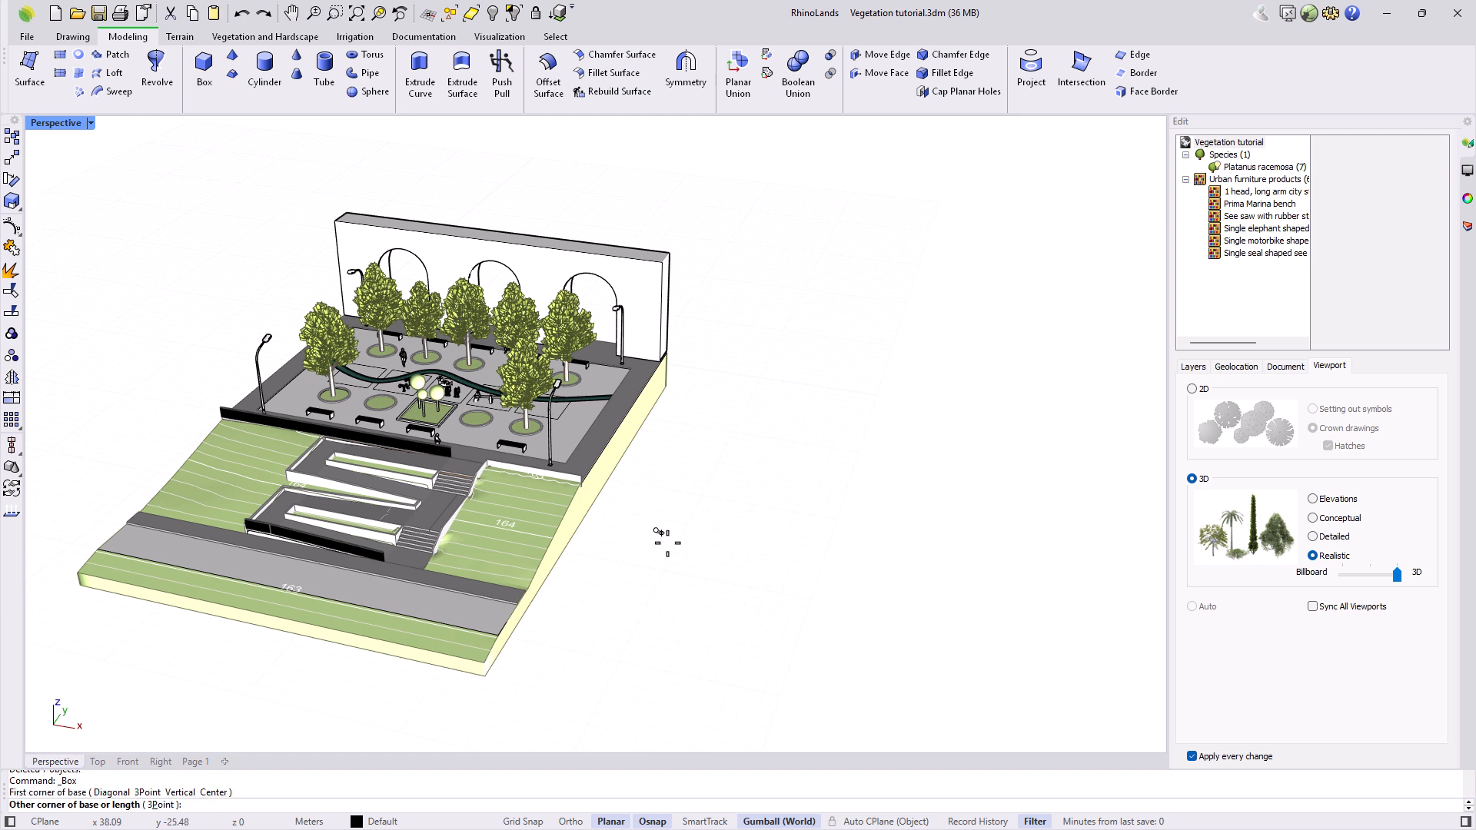
left_click(674, 553)
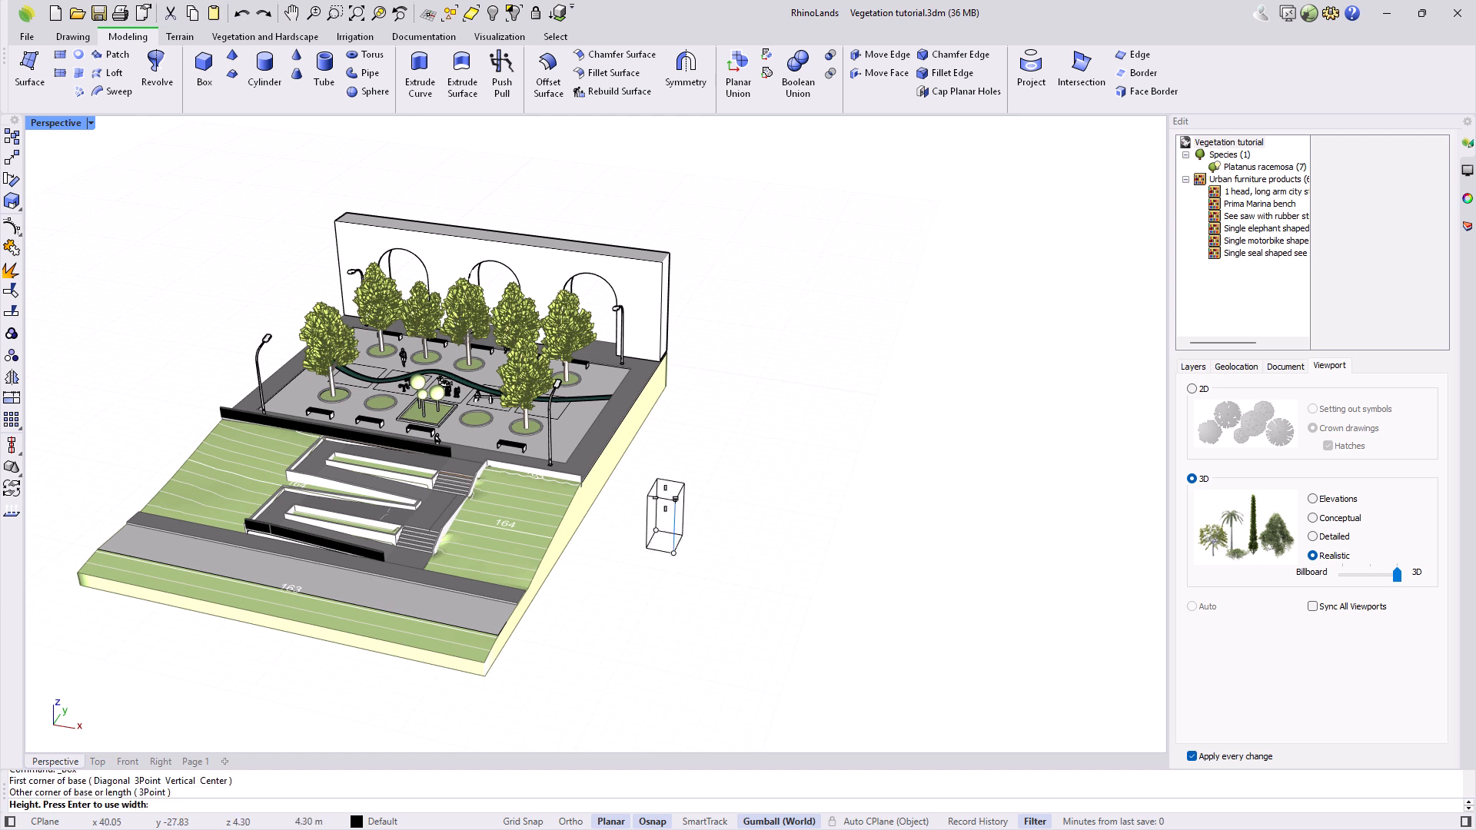
left_click(666, 499)
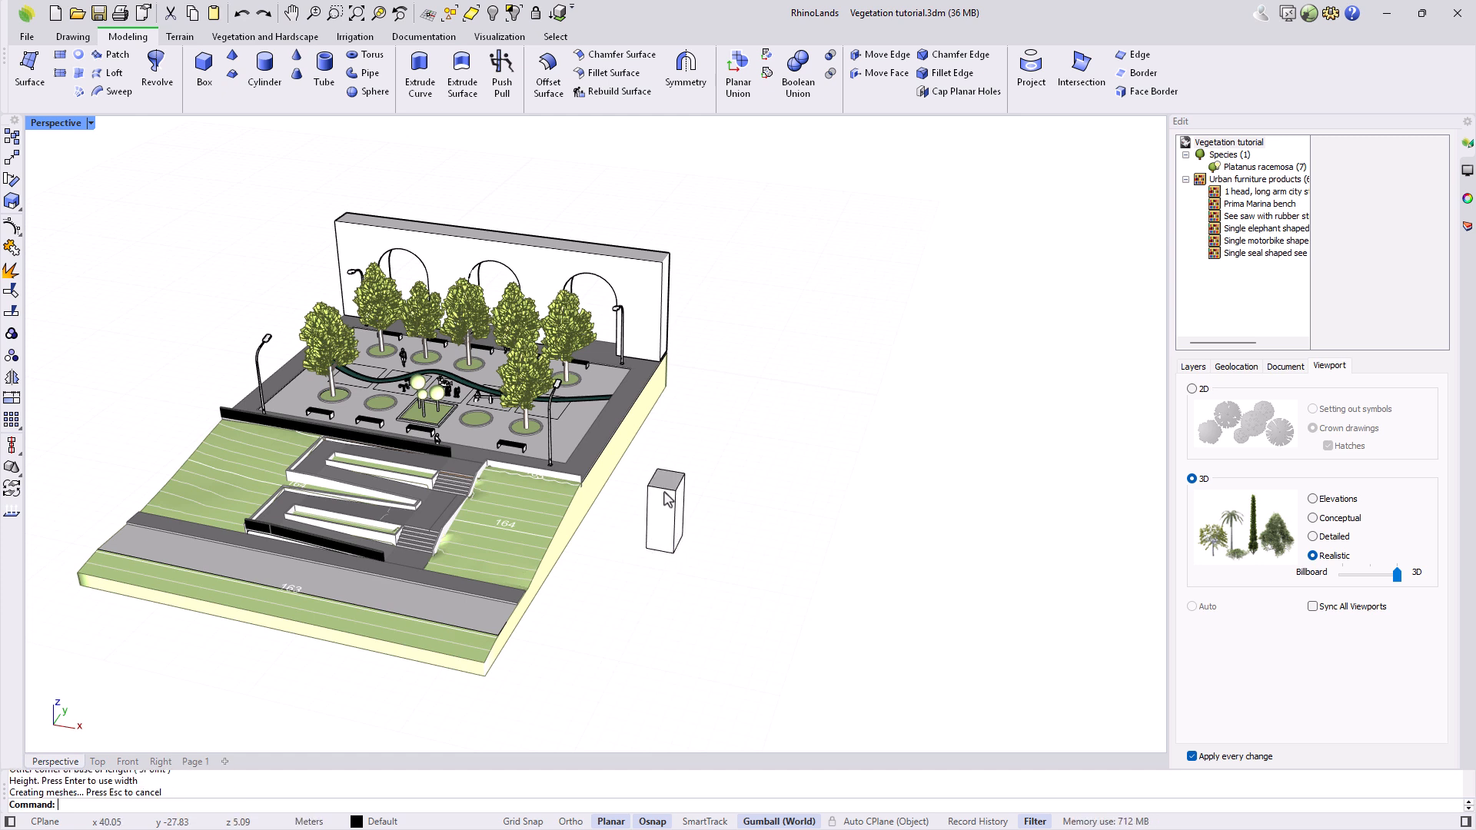
Define the box as a block named "Plant reference" with its base point at a lower corner
left_click(238, 37)
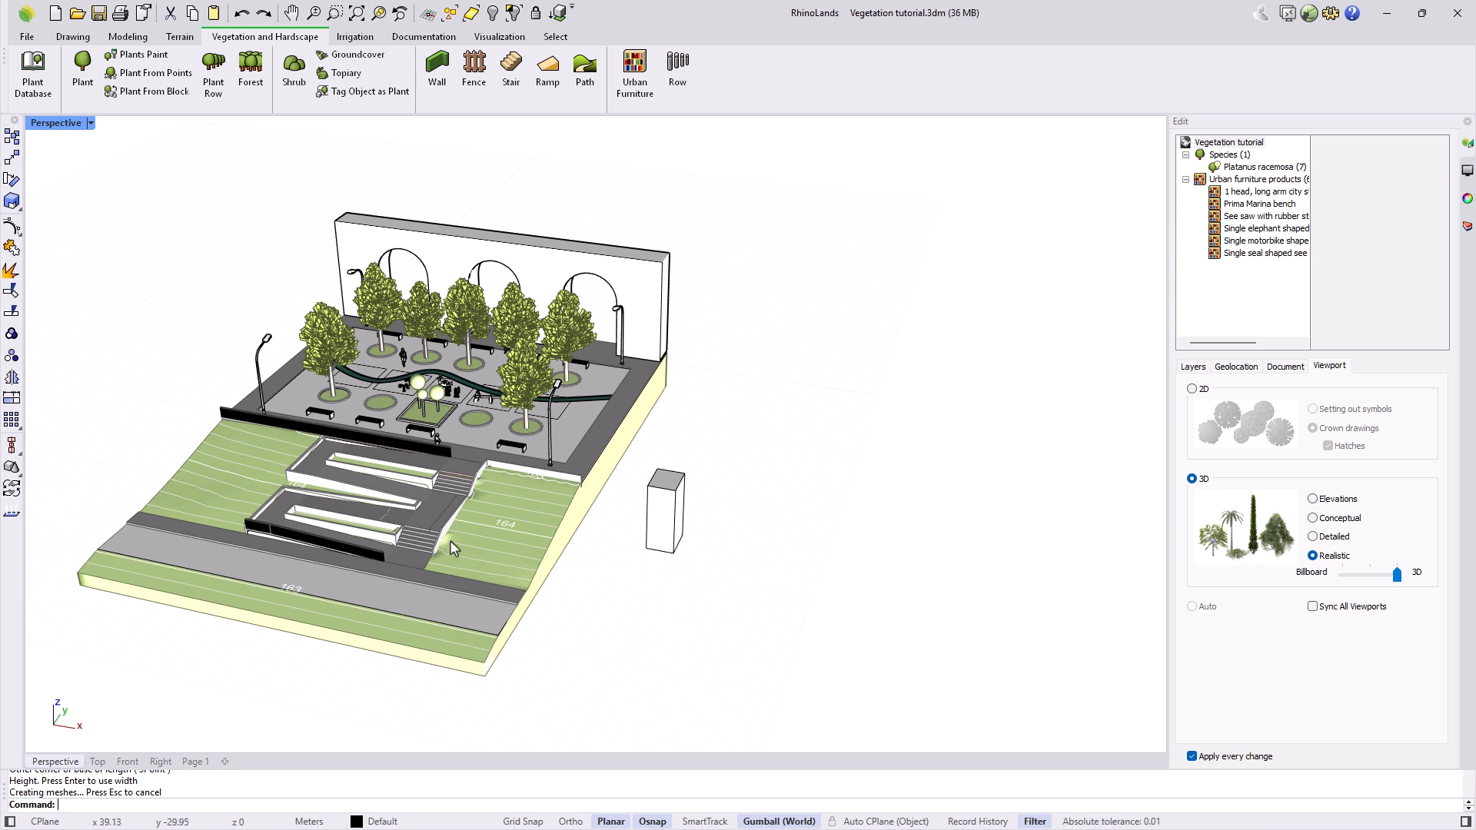
left_click(664, 536)
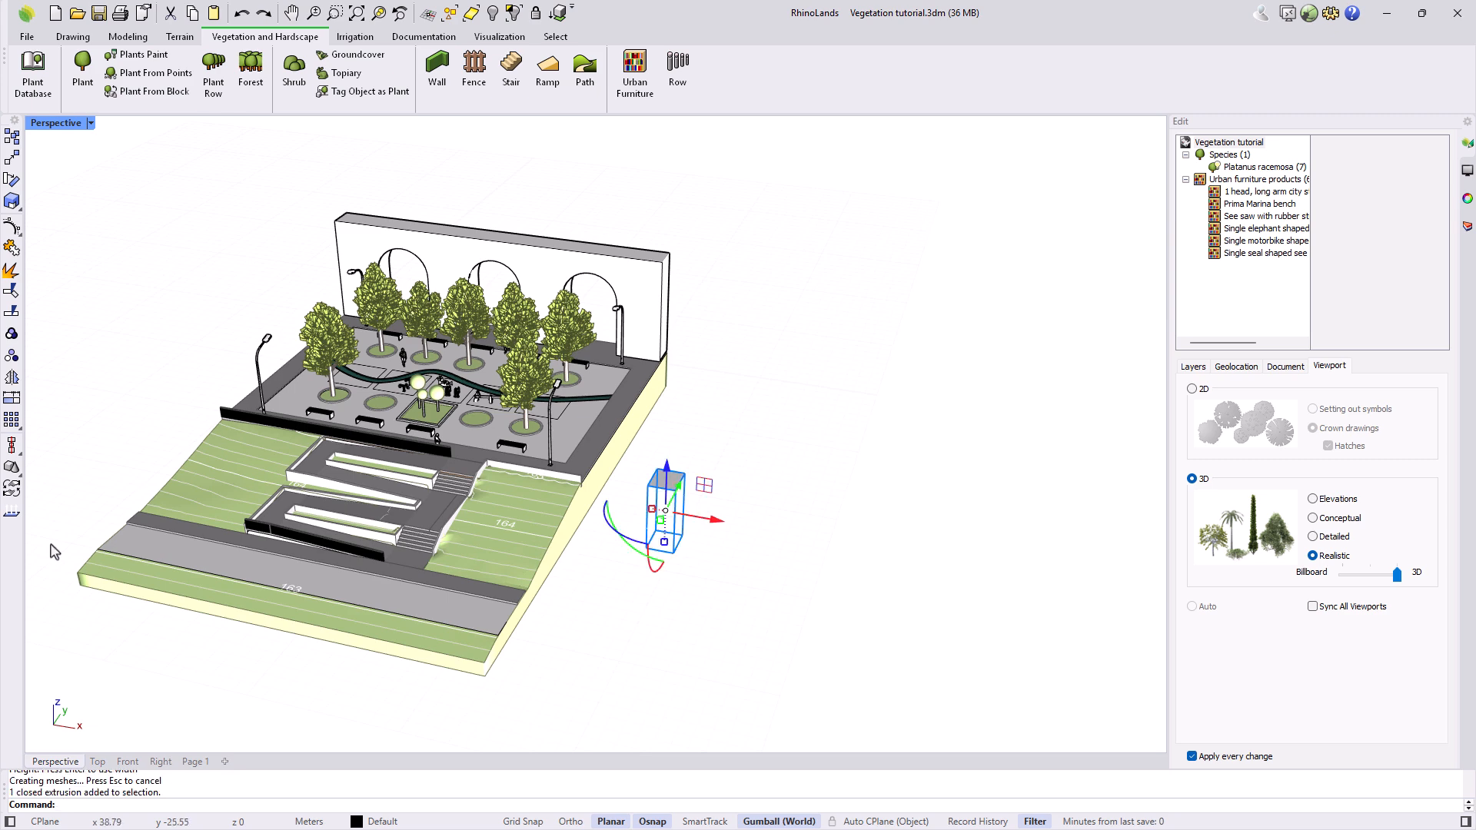
left_click(17, 475)
left_click(73, 471)
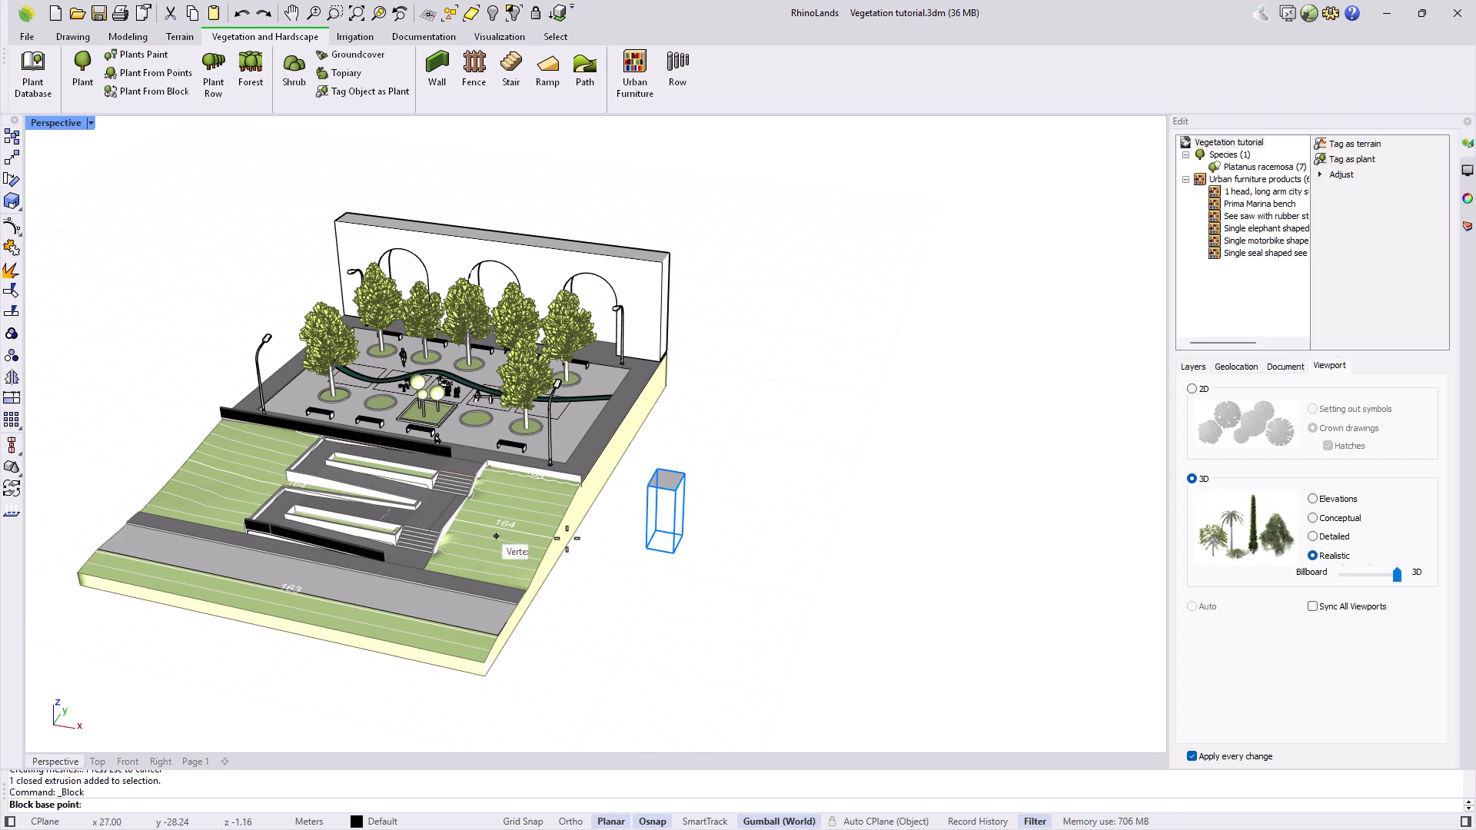
left_click(659, 551)
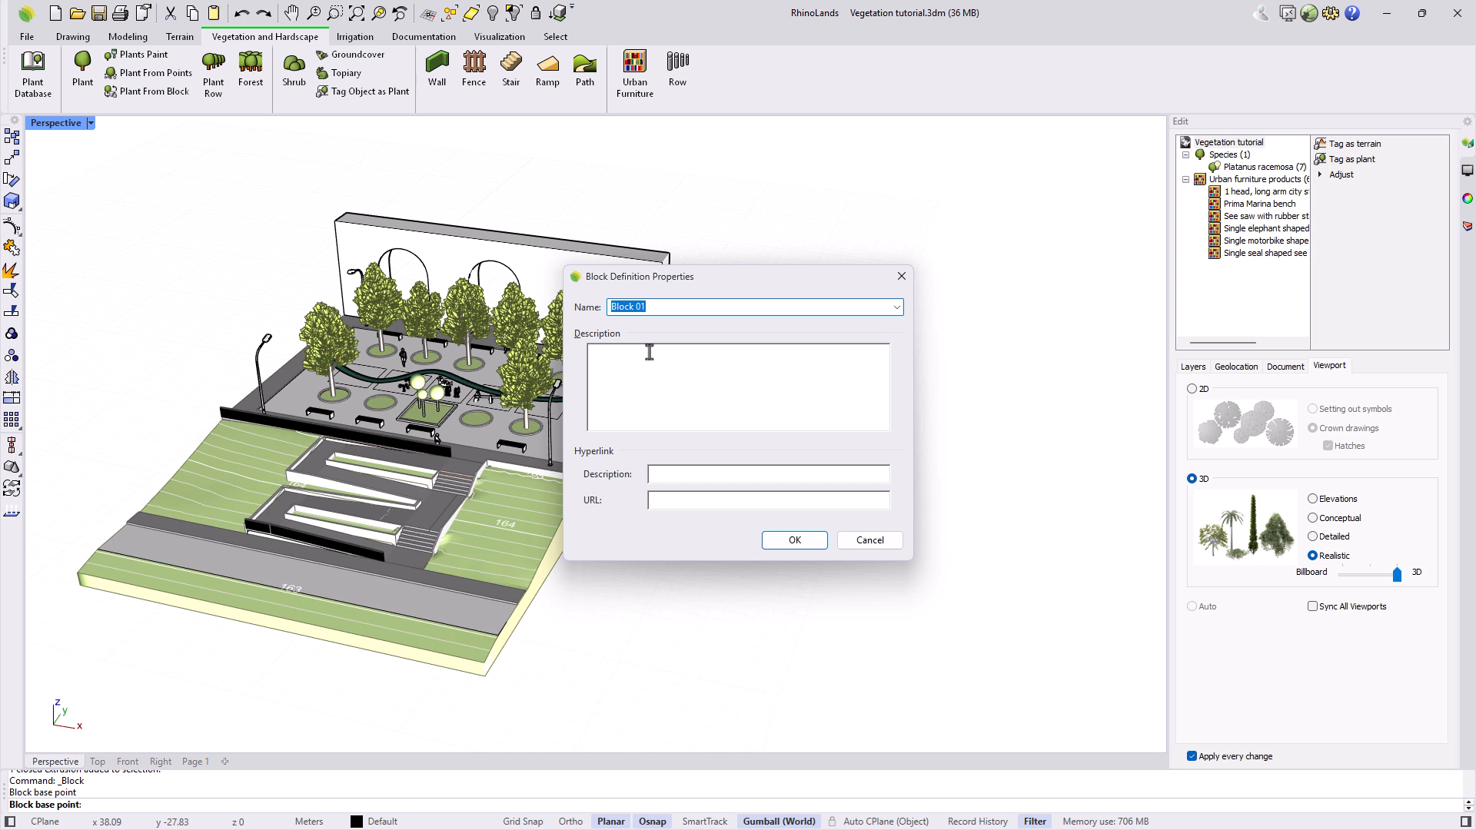
type("Plan")
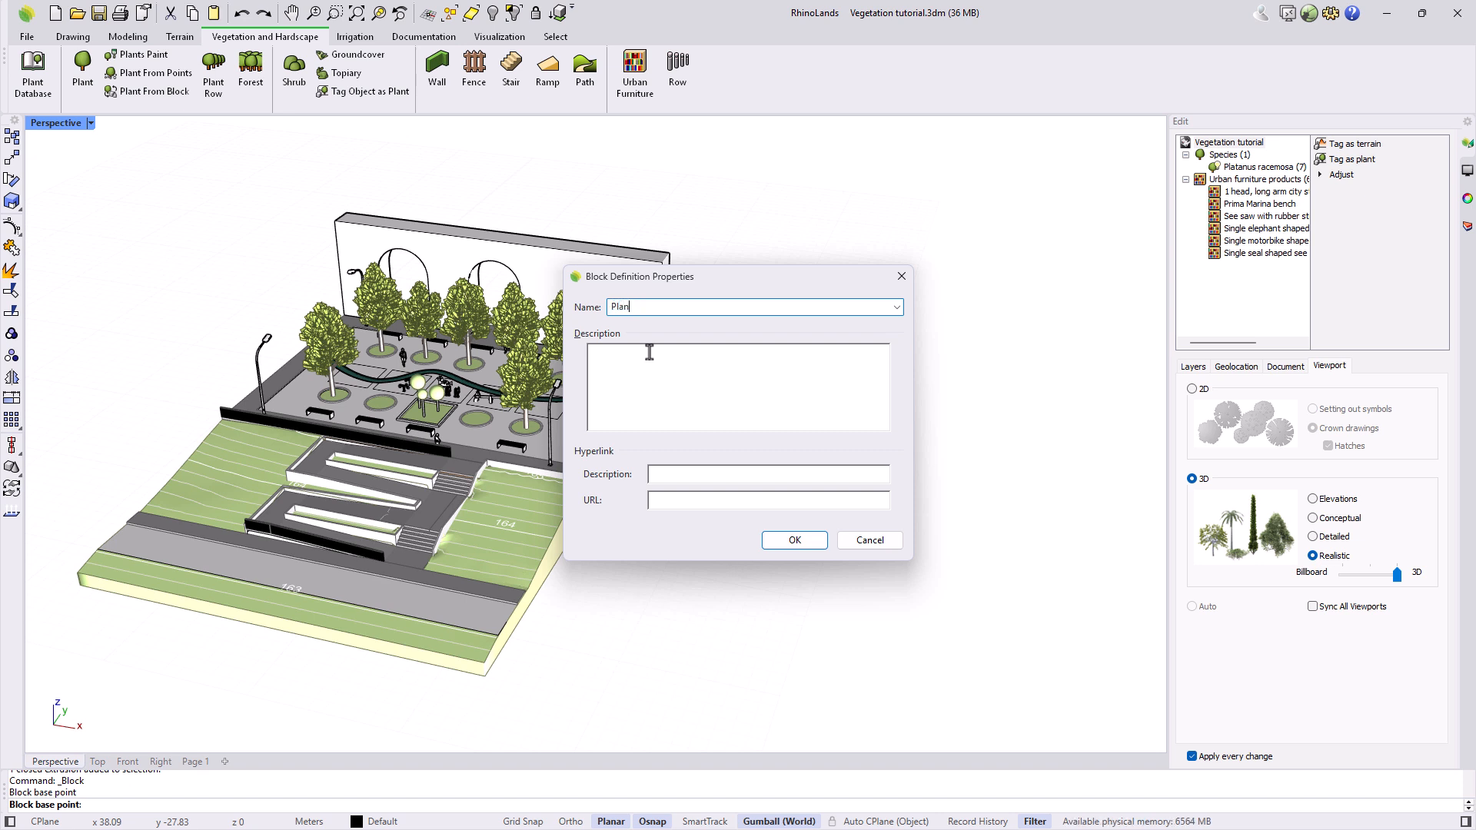
type("t reference")
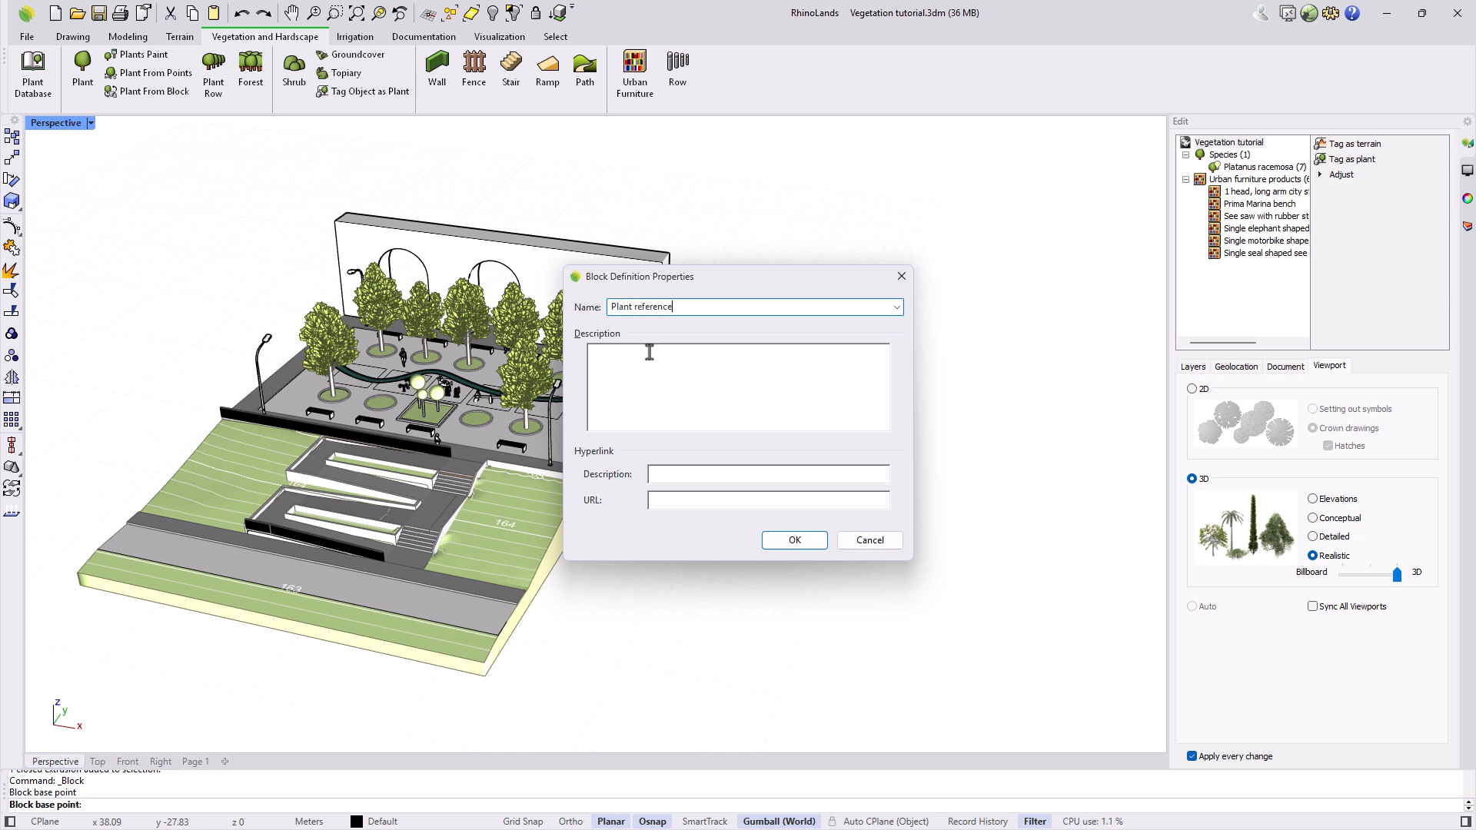
key("Return")
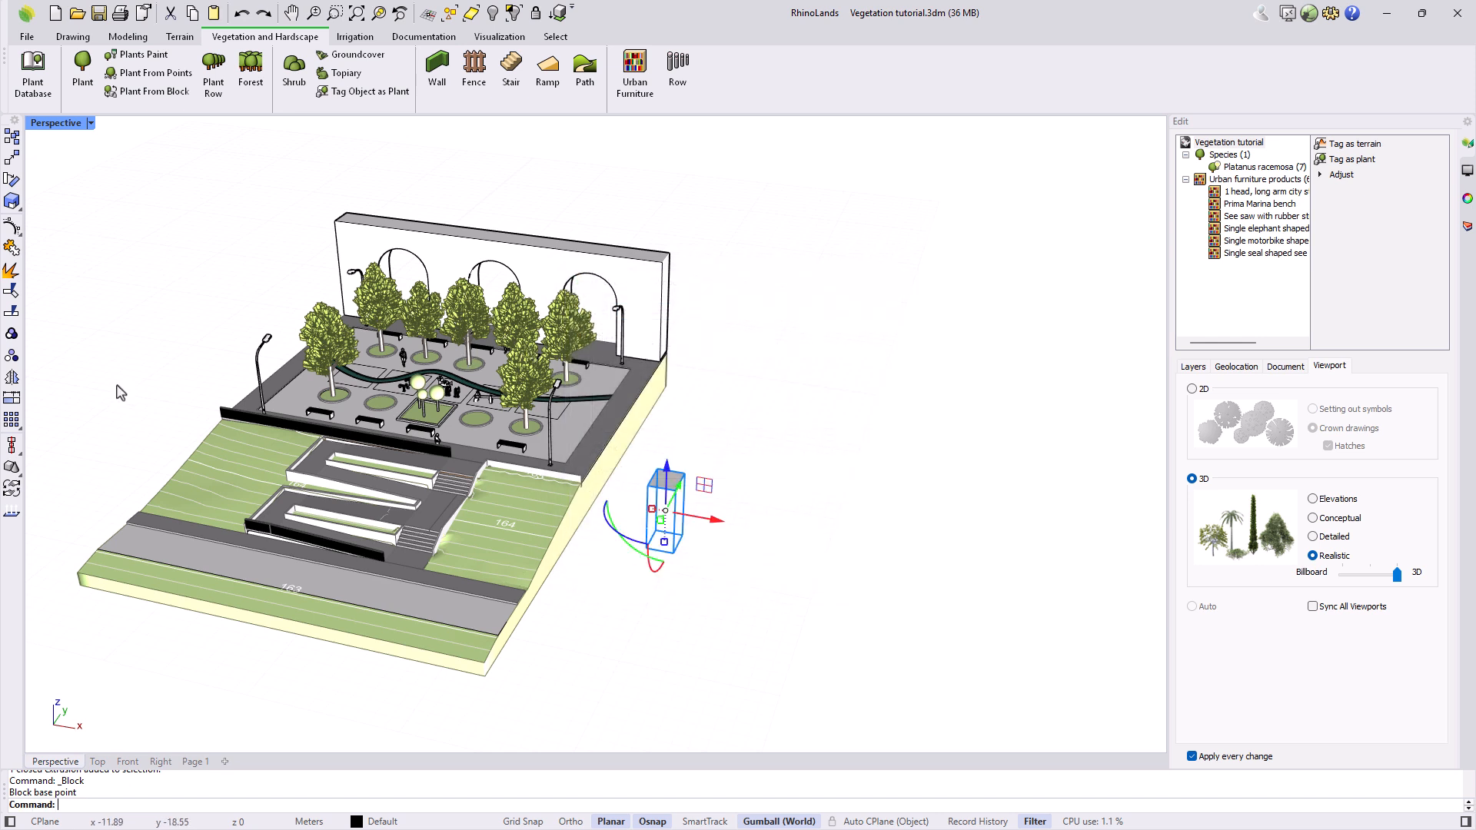
Open the block manager docked beside the model and review the Plant reference definition in the block list
left_click(14, 478)
left_click(63, 519)
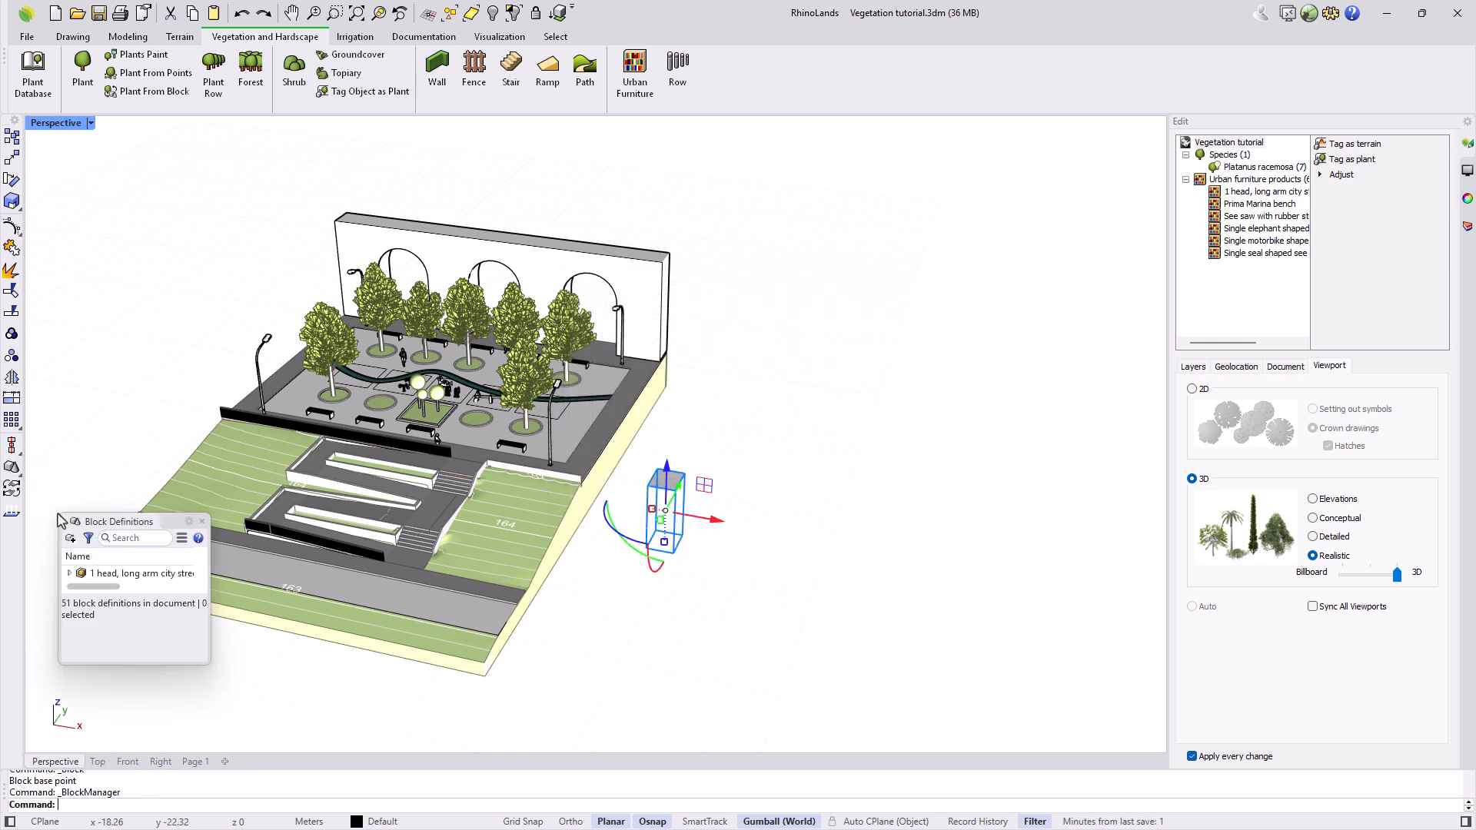
left_click_drag(96, 526, 1306, 308)
left_click(1263, 234)
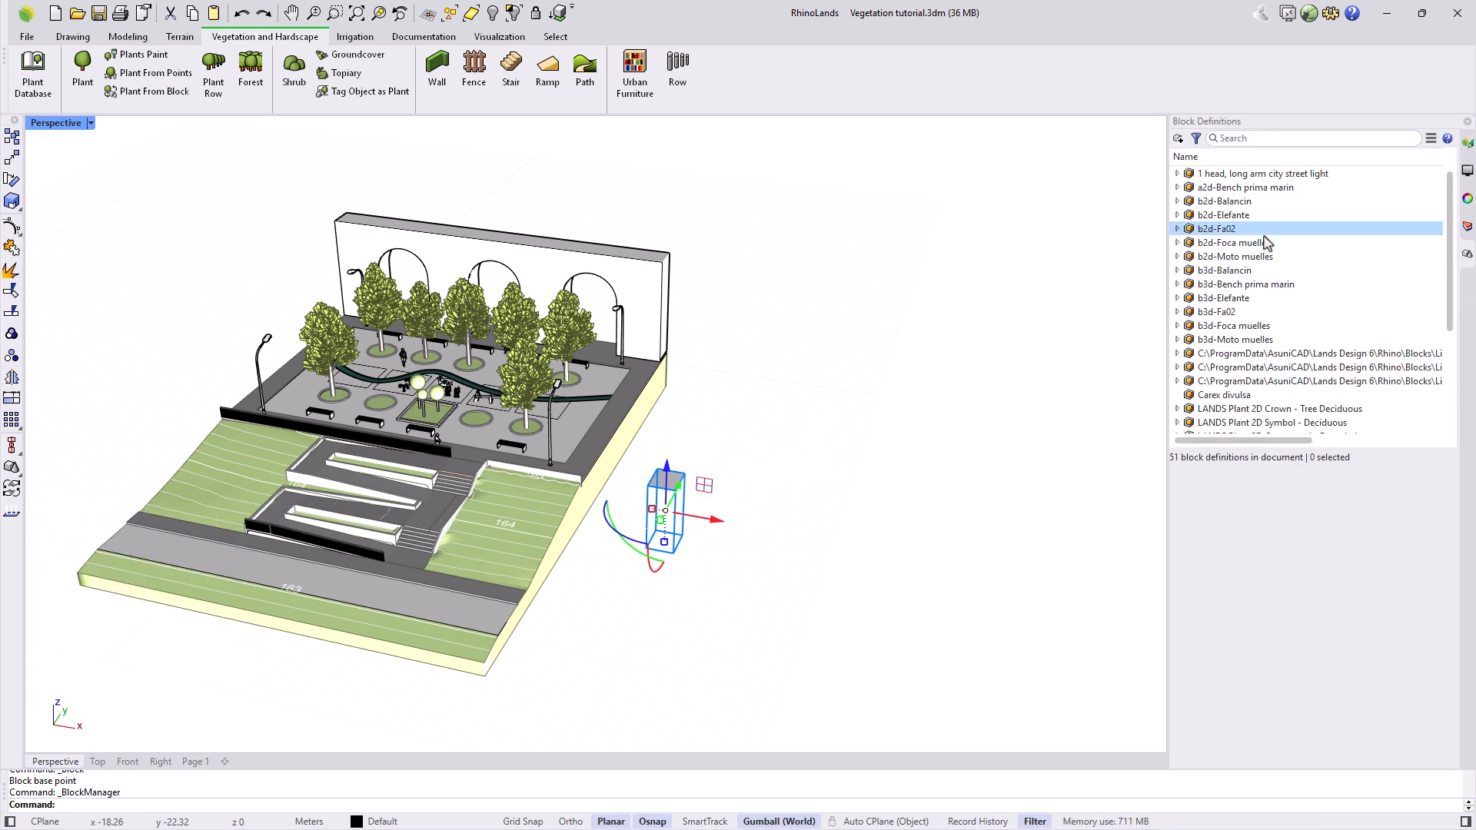
left_click(1249, 285)
scroll(1249, 287, "down", 4)
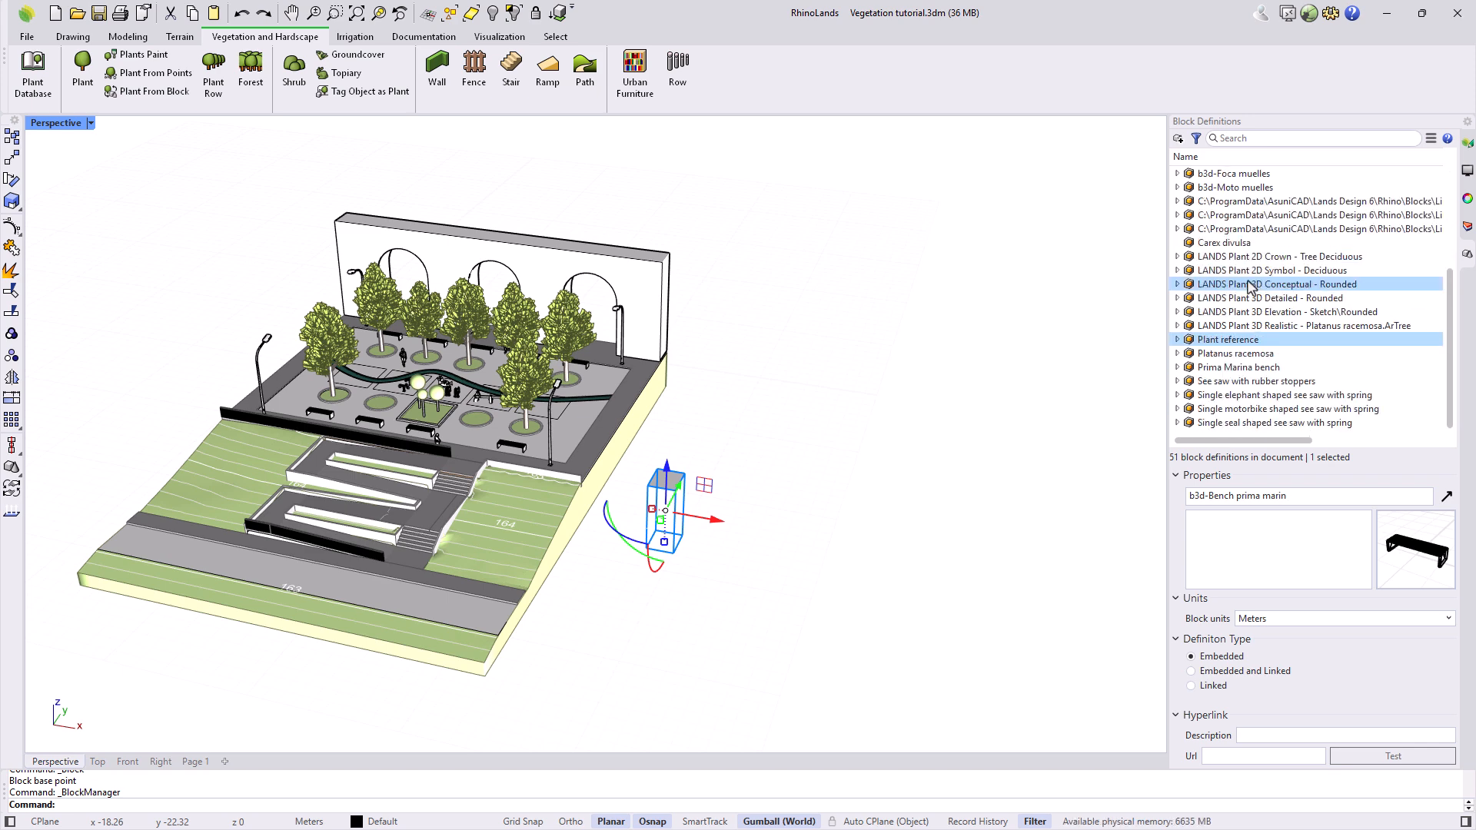
left_click(1234, 340)
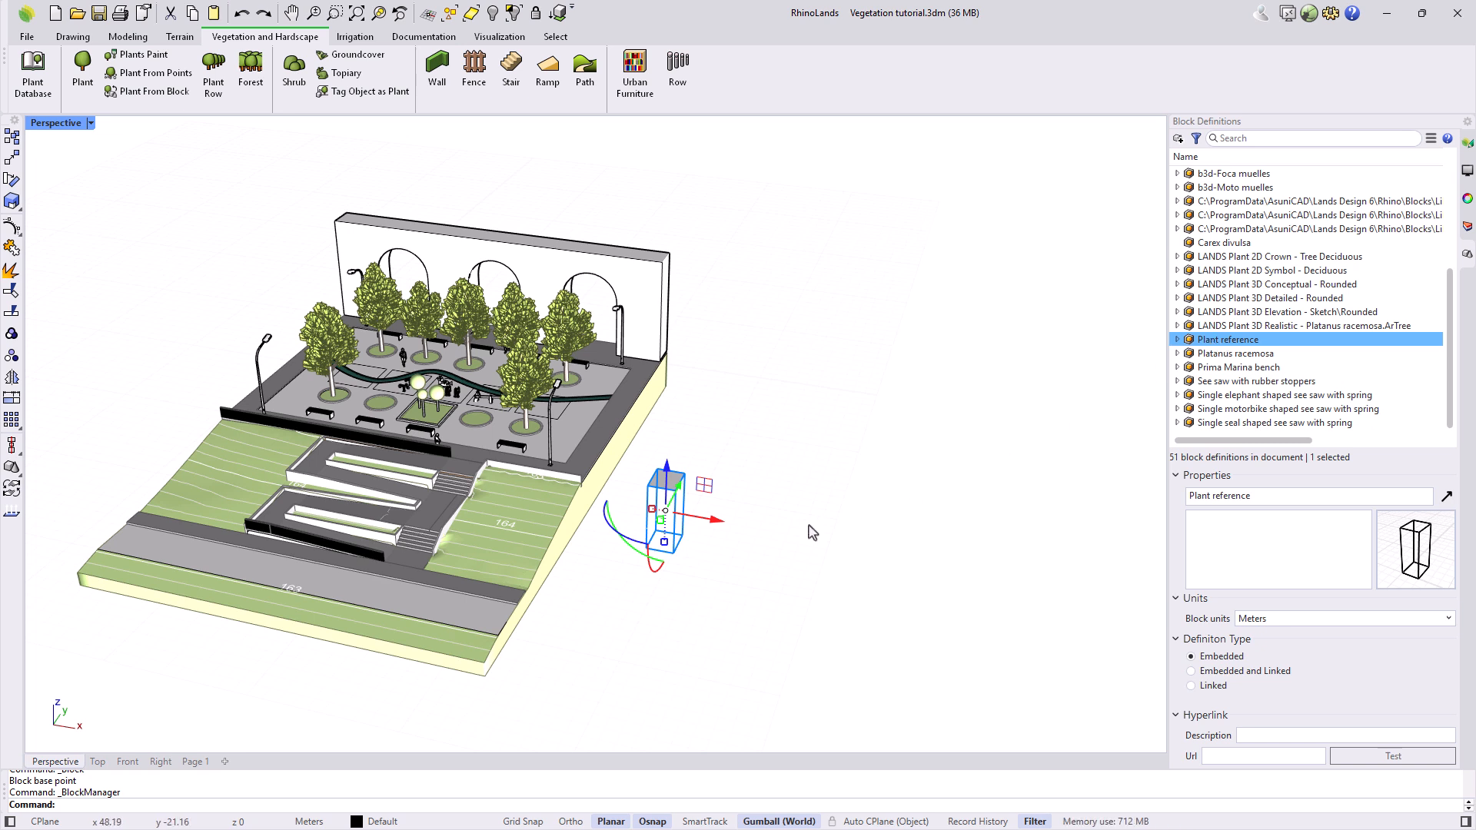
Delete the original box instance and insert the Plant reference block on the empty ground beside the terrain
key("Delete")
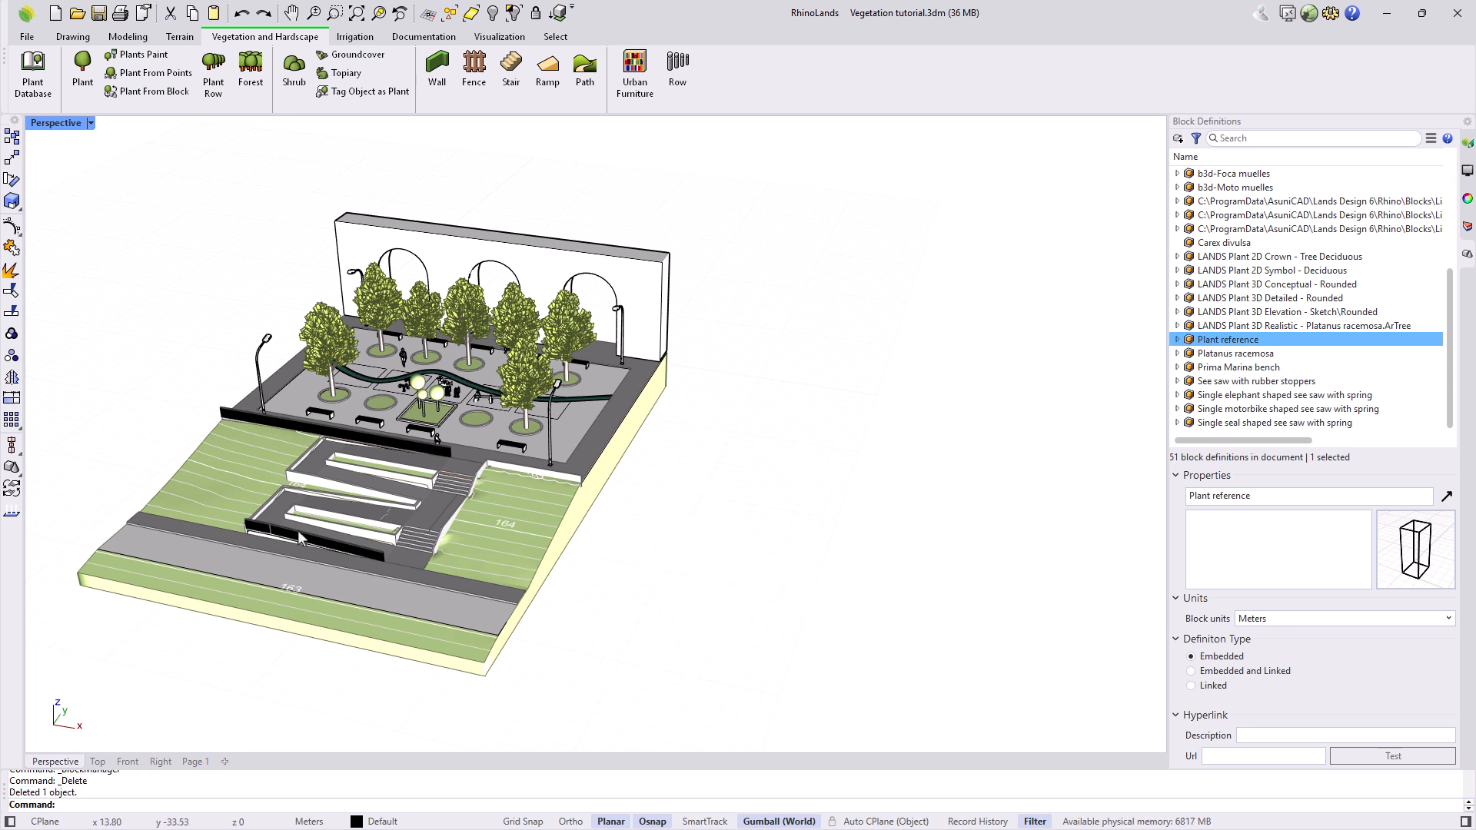
left_click(13, 469)
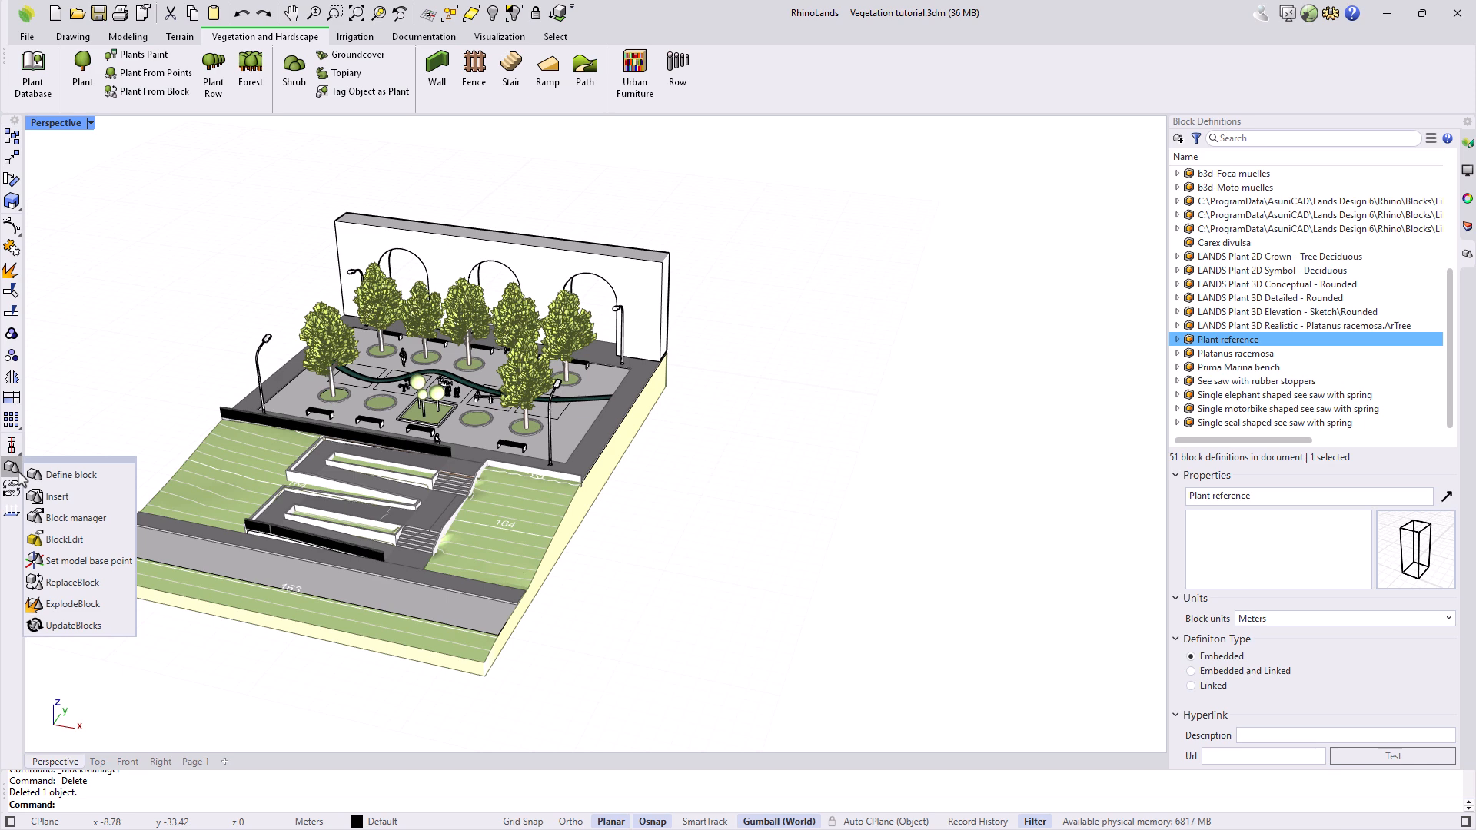
left_click(57, 496)
left_click(768, 283)
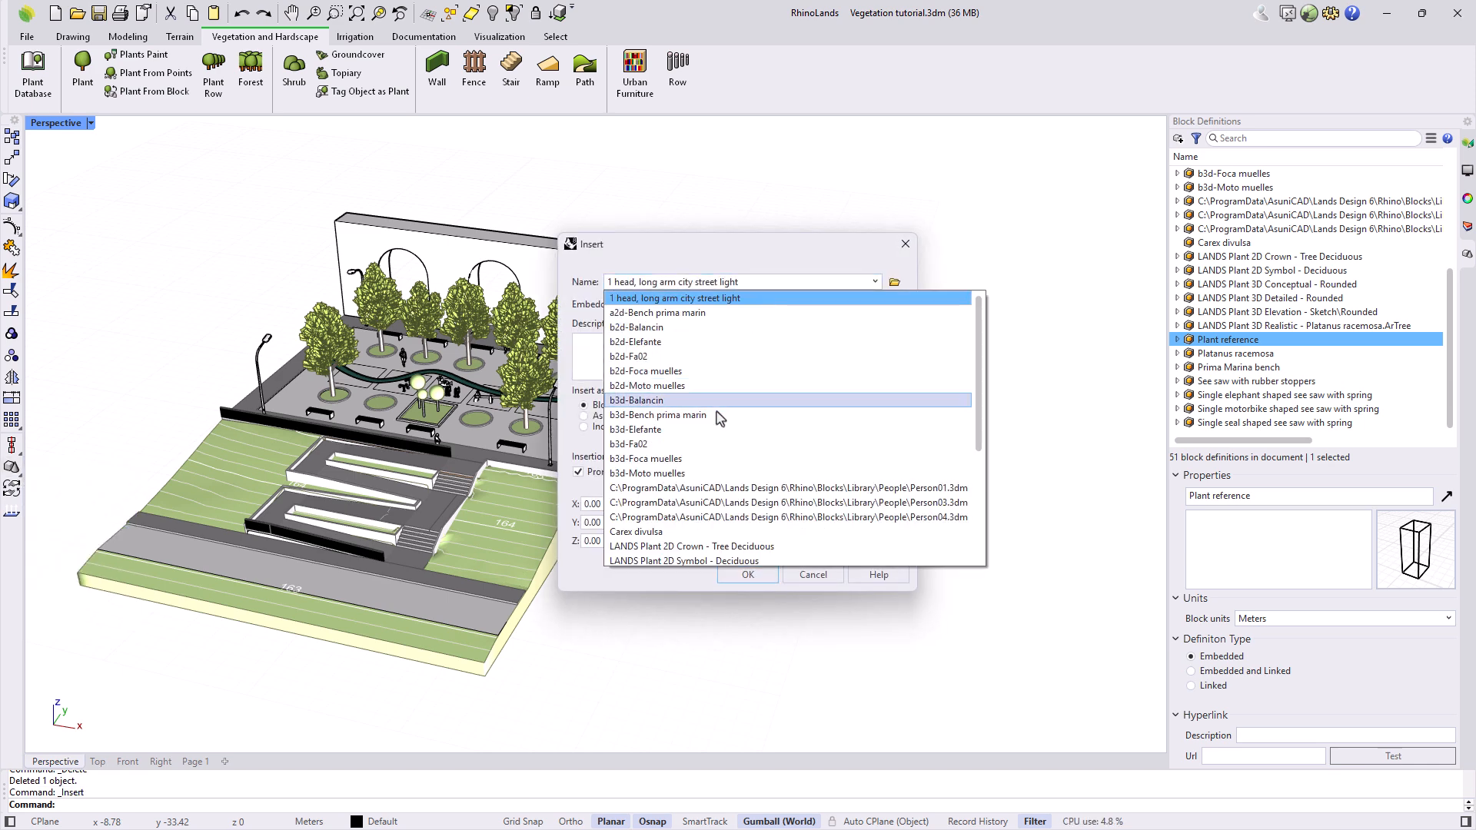
scroll(715, 430, "down", 2)
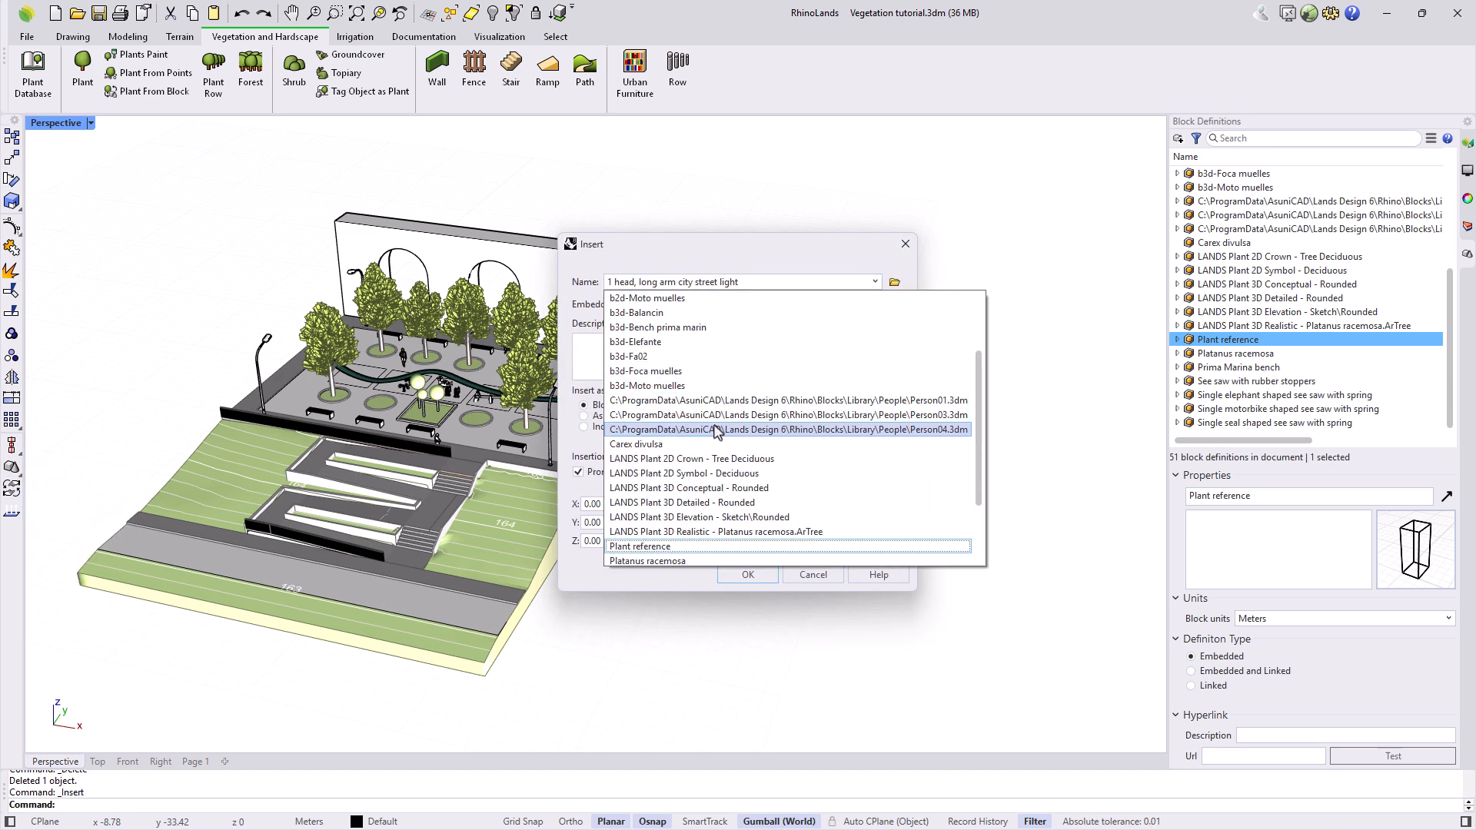
left_click(654, 547)
left_click(741, 575)
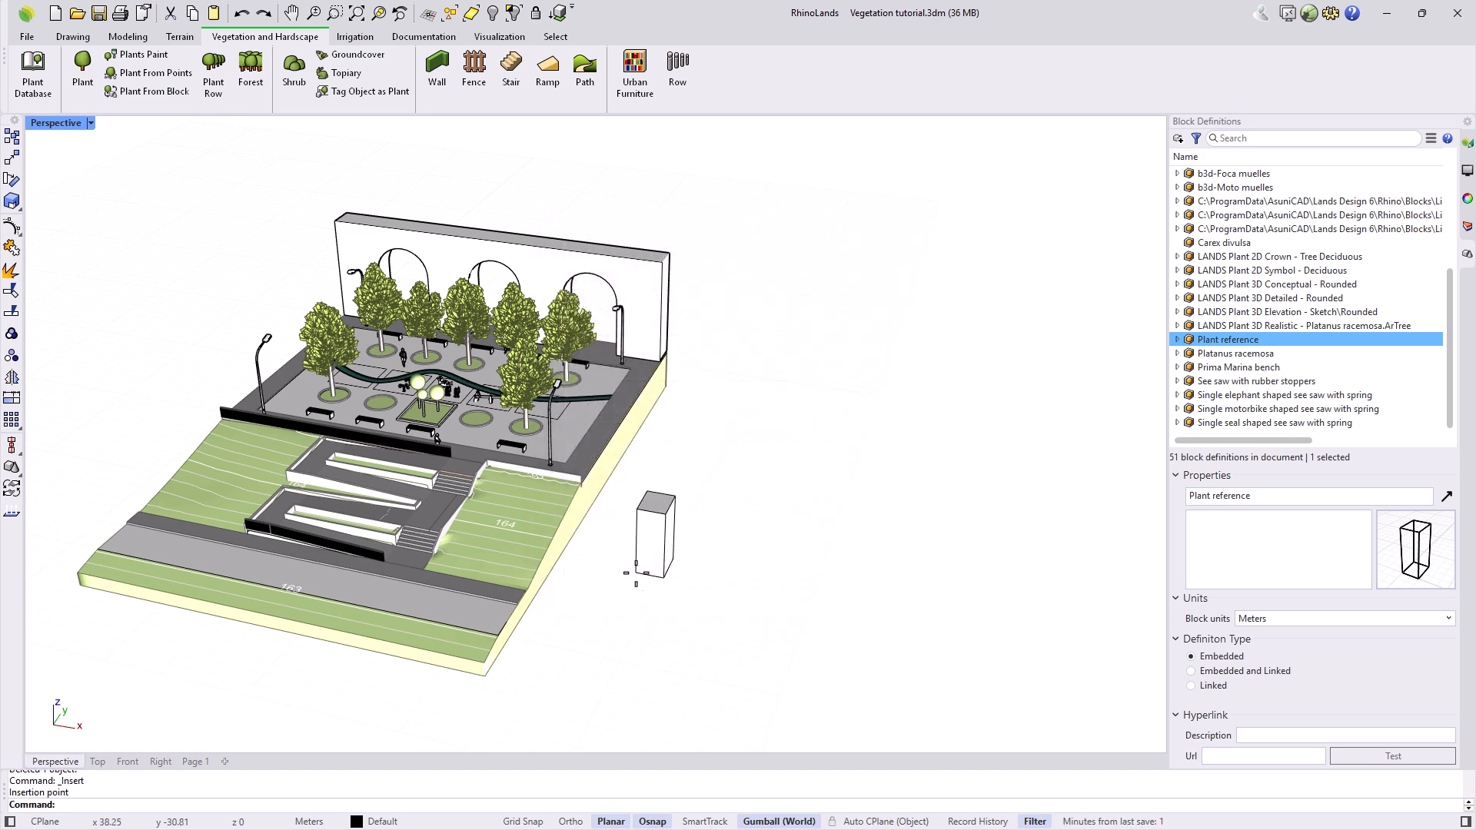
Make two copies of the inserted Plant reference block on the empty ground beside the terrain
left_click(657, 565)
mouse_move(658, 556)
left_mouse_down()
mouse_move(713, 466)
mouse_move(792, 485)
left_mouse_up()
key("alt")
left_click(822, 540)
right_click(1255, 347)
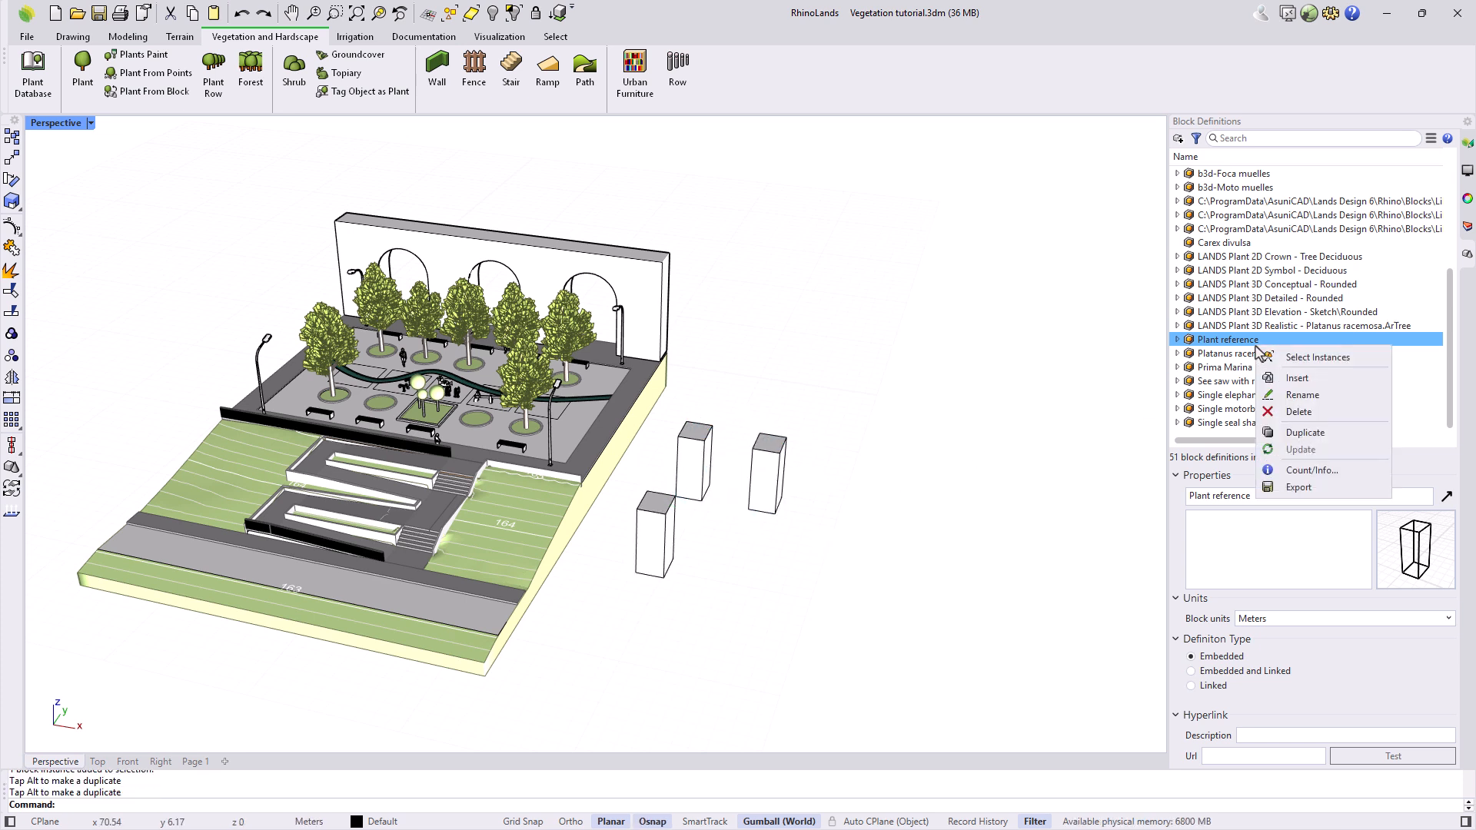
left_click(1012, 425)
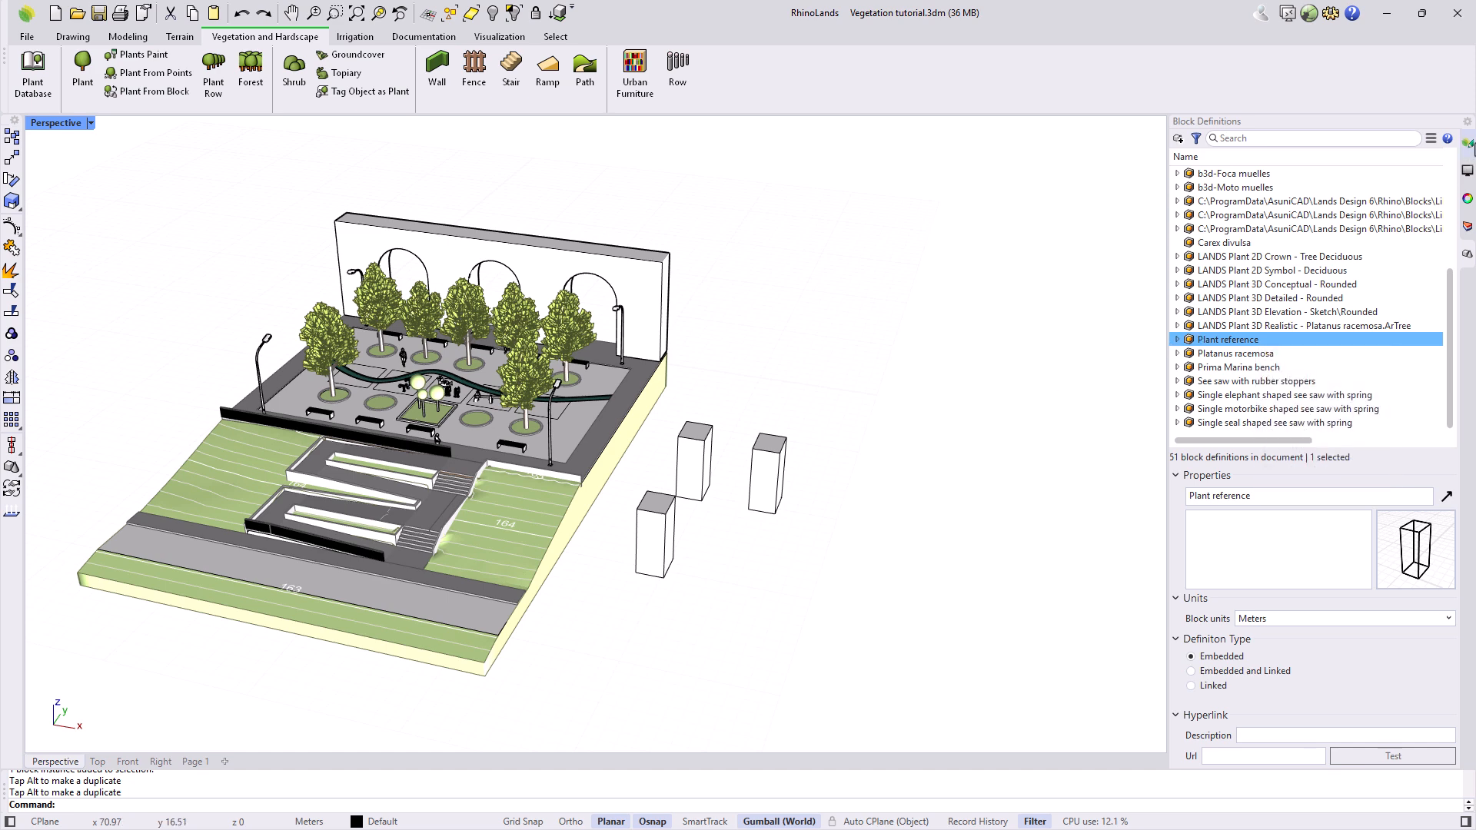
Use Plant From Block with Platanus racemosa to replace the Plant reference blocks with trees
left_click(1467, 145)
left_click(153, 95)
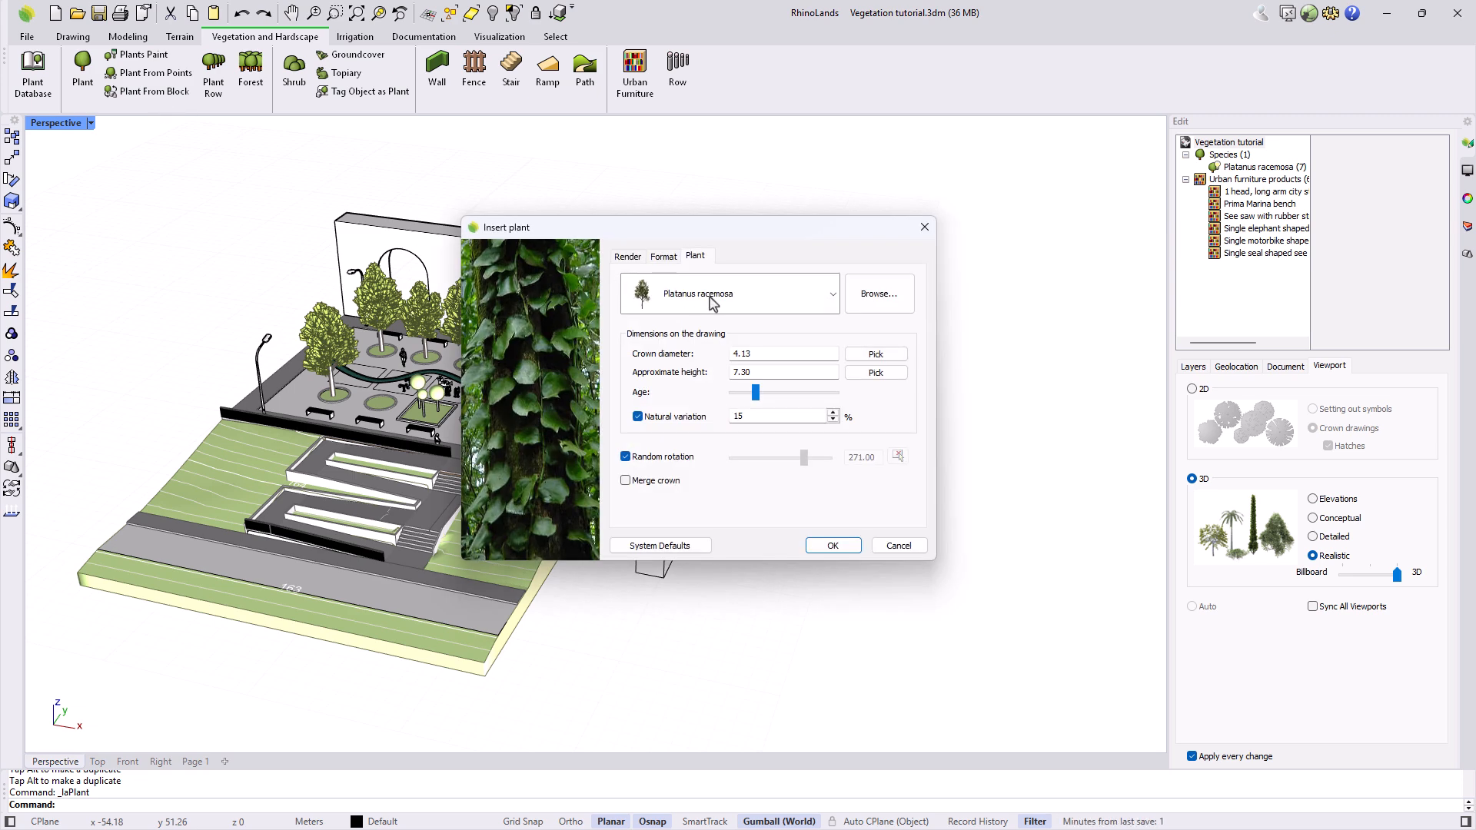
left_click(832, 545)
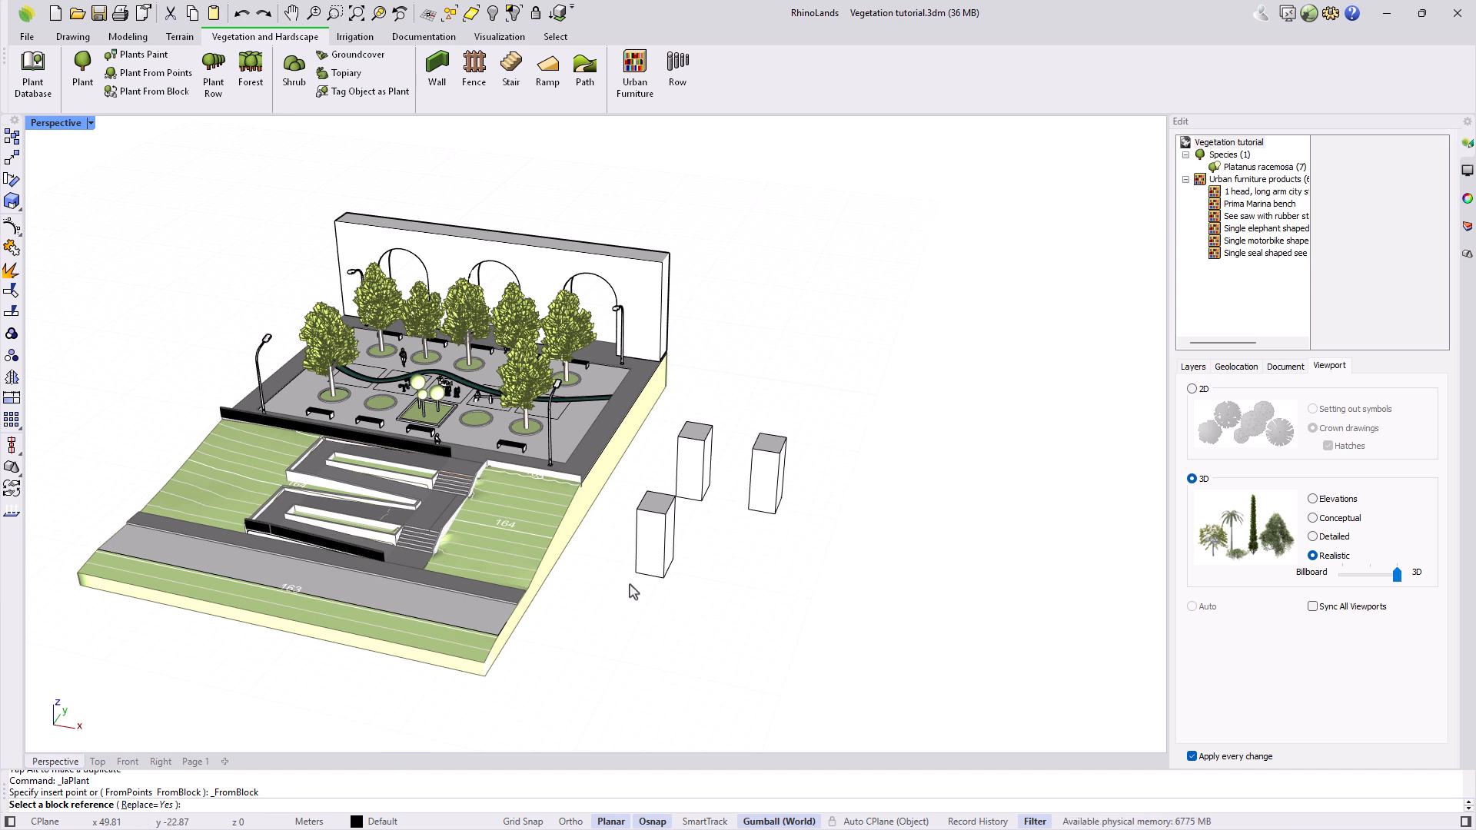
left_click(662, 543)
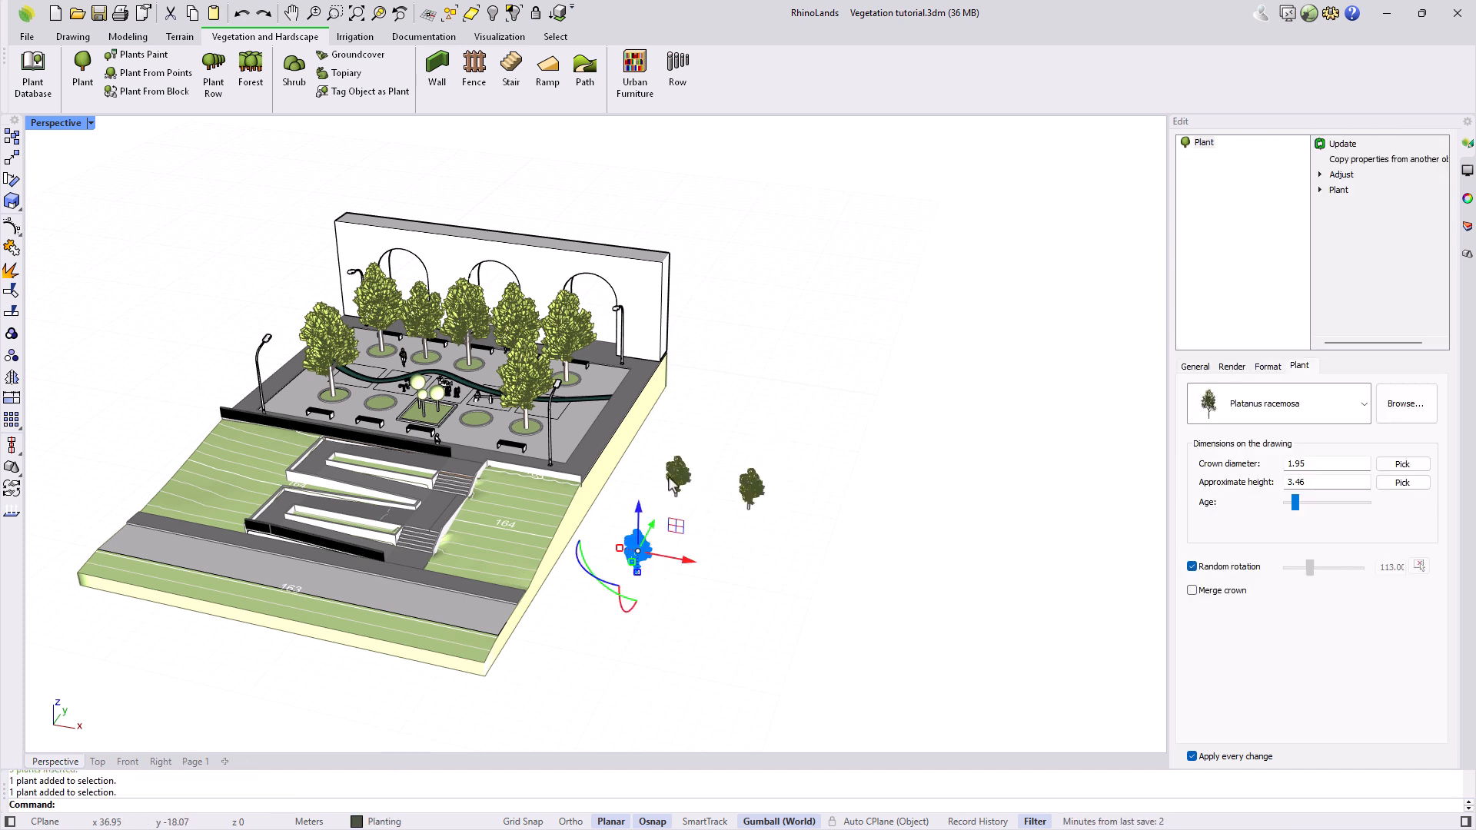
Raise the age of the three trees beside the terrain to a height of about 9.3, and delete them
left_click_drag(1295, 502, 1310, 502)
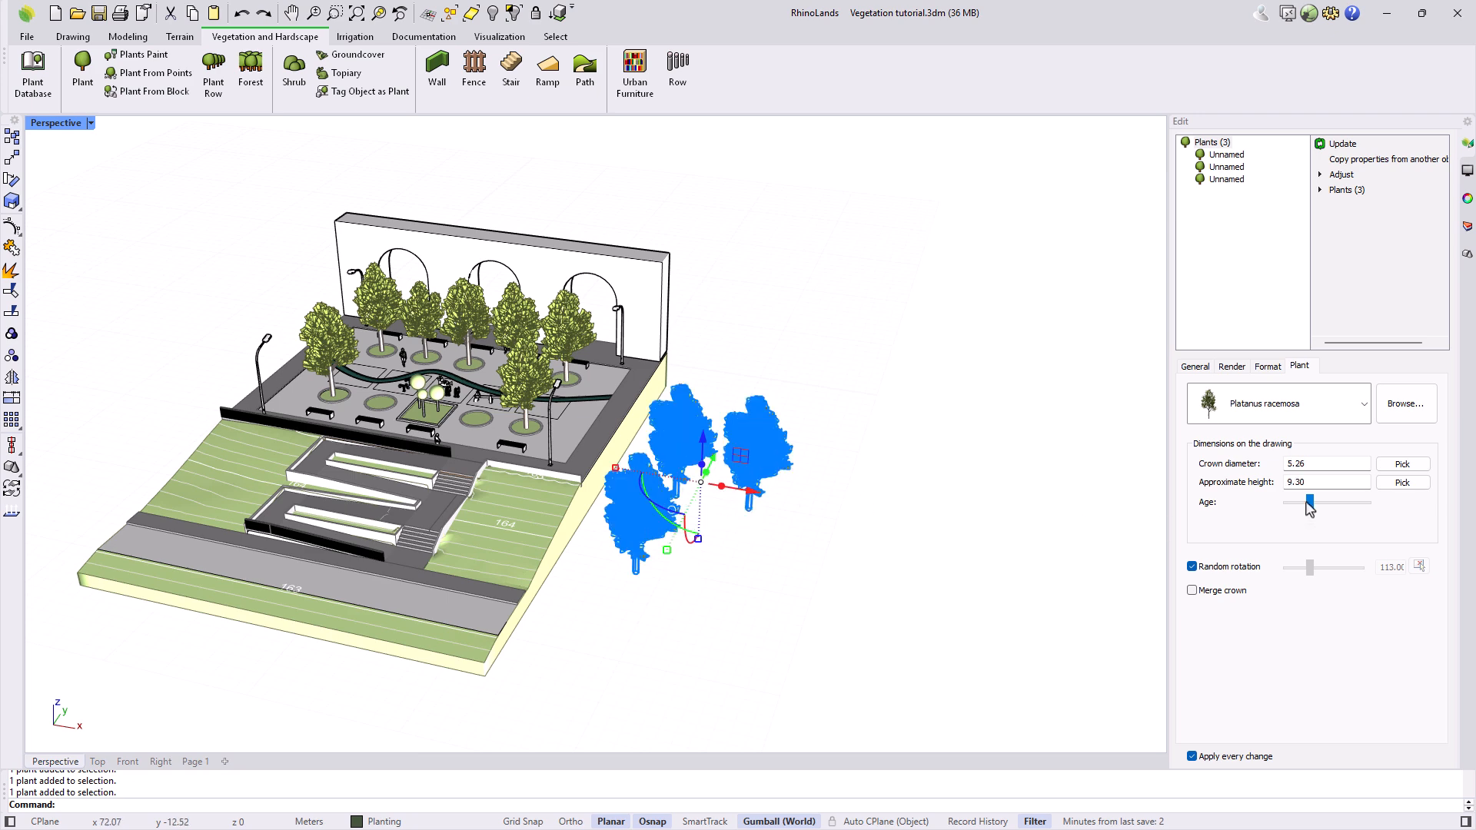
left_click(950, 577)
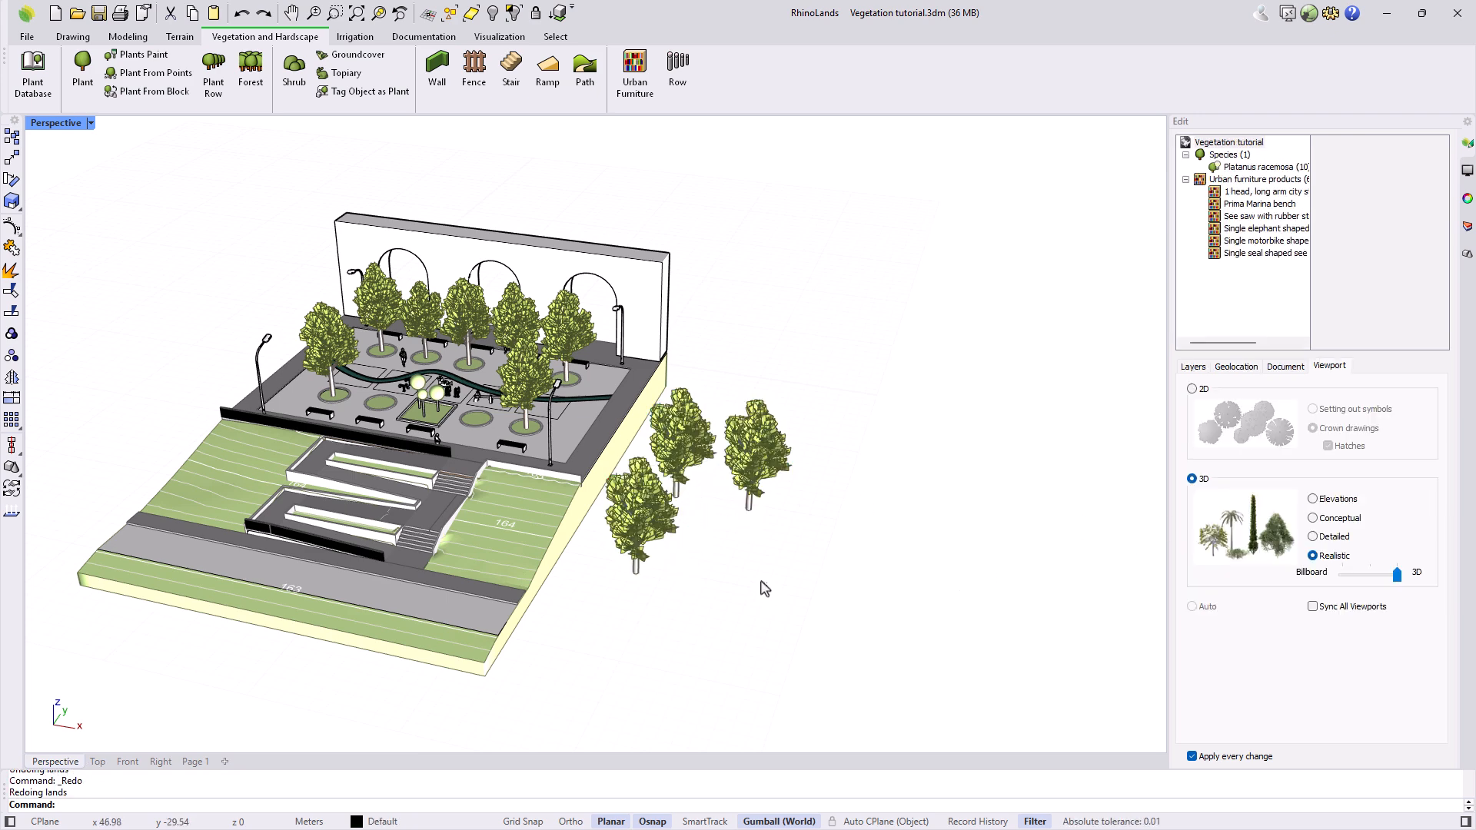
left_click_drag(762, 584, 664, 467)
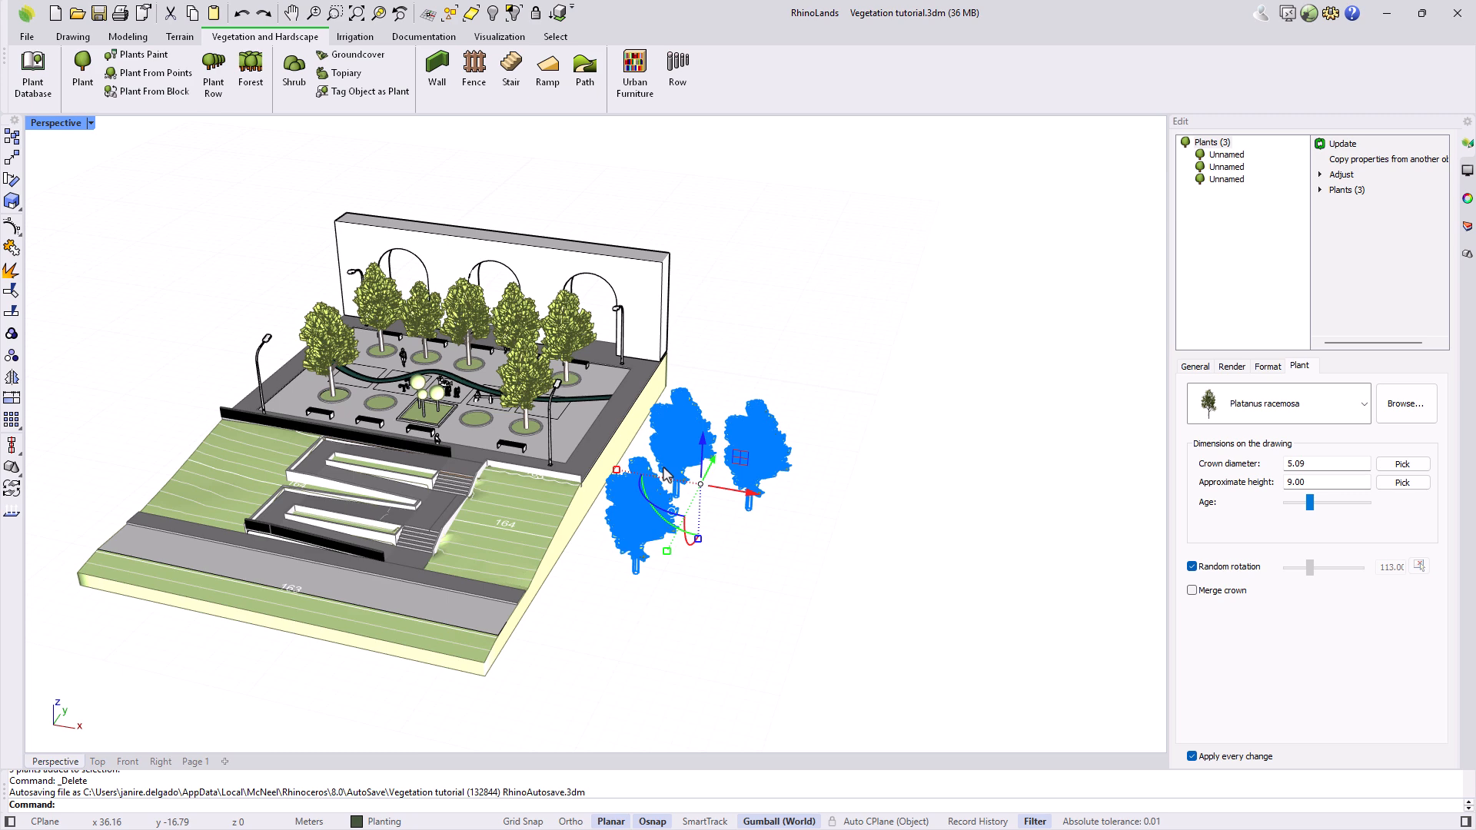
key("Delete")
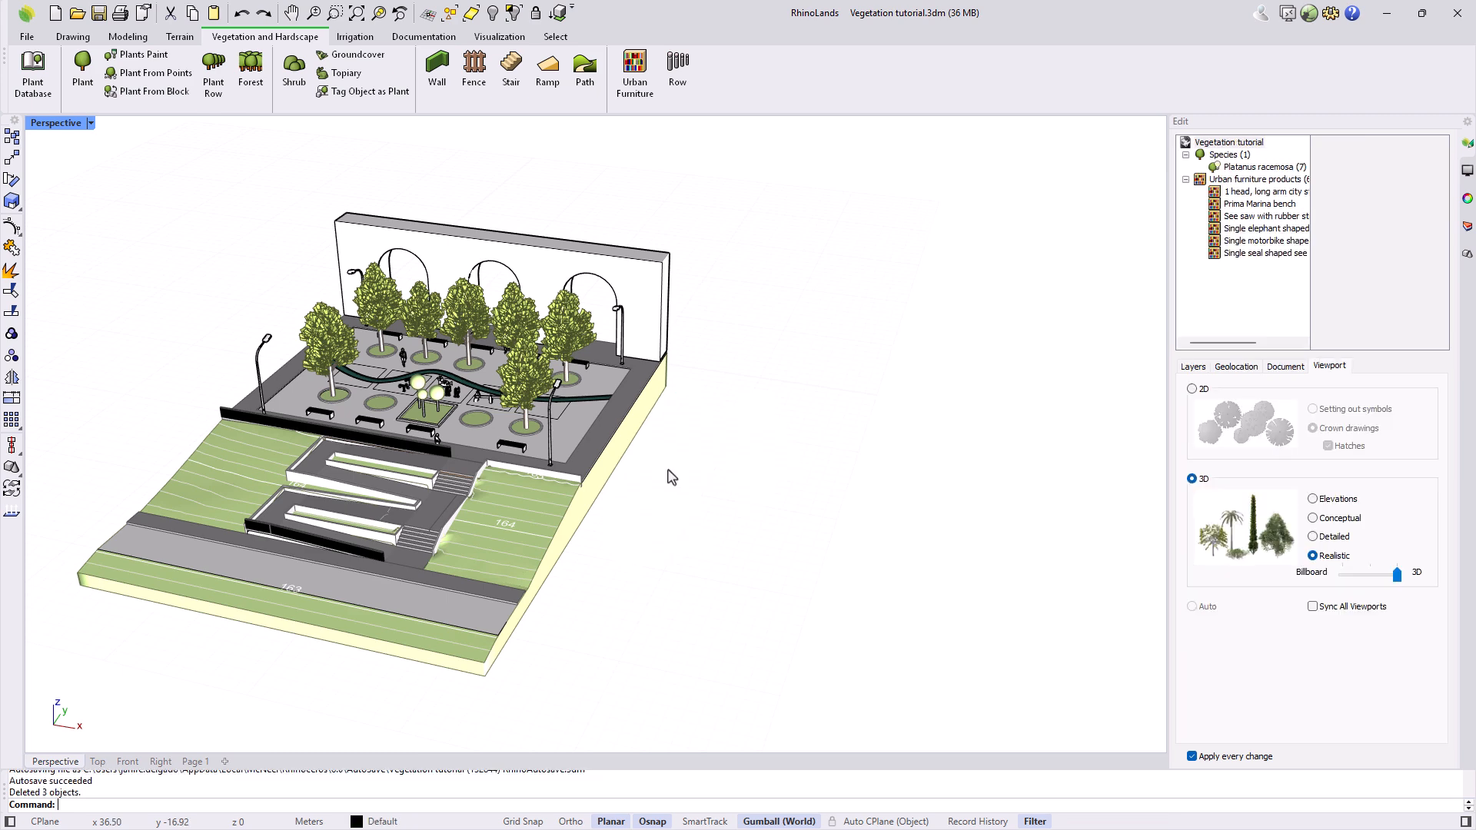
Start a new plant row and choose Carex divulsa from the plant database as its species
left_click(214, 77)
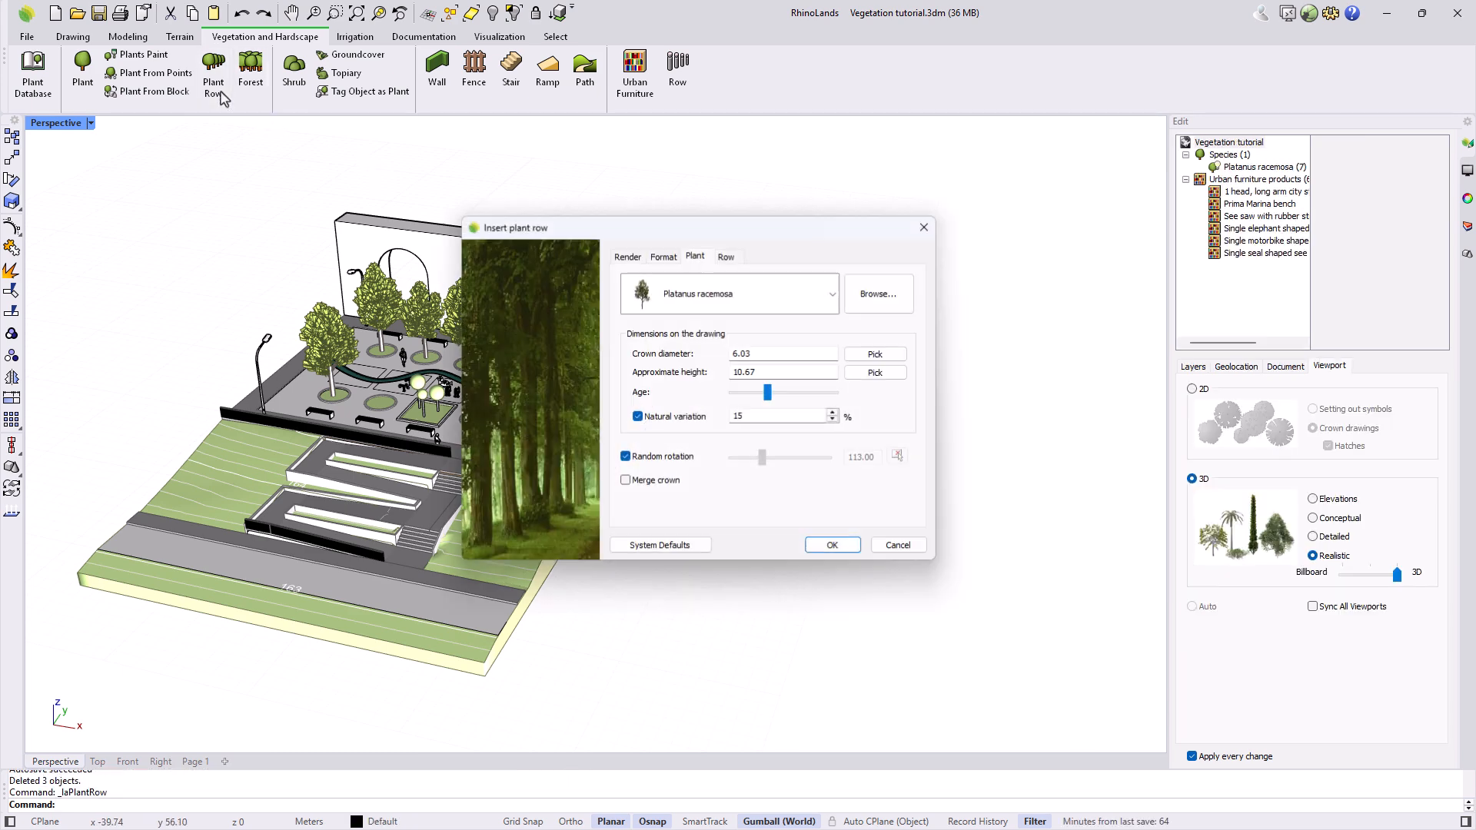
left_click(878, 293)
double_click(598, 187)
type("carex di")
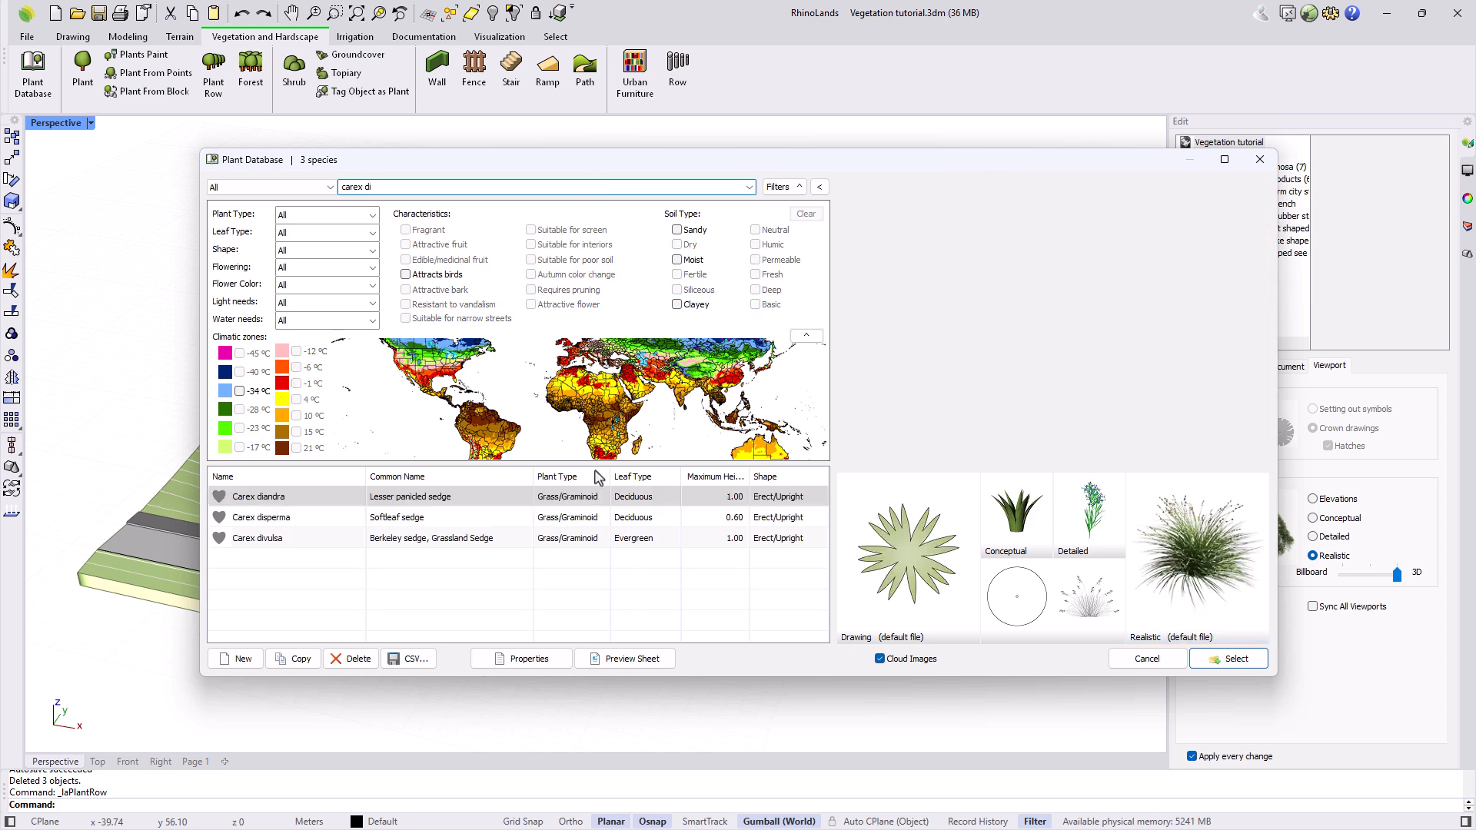
left_click(342, 542)
left_click(1207, 659)
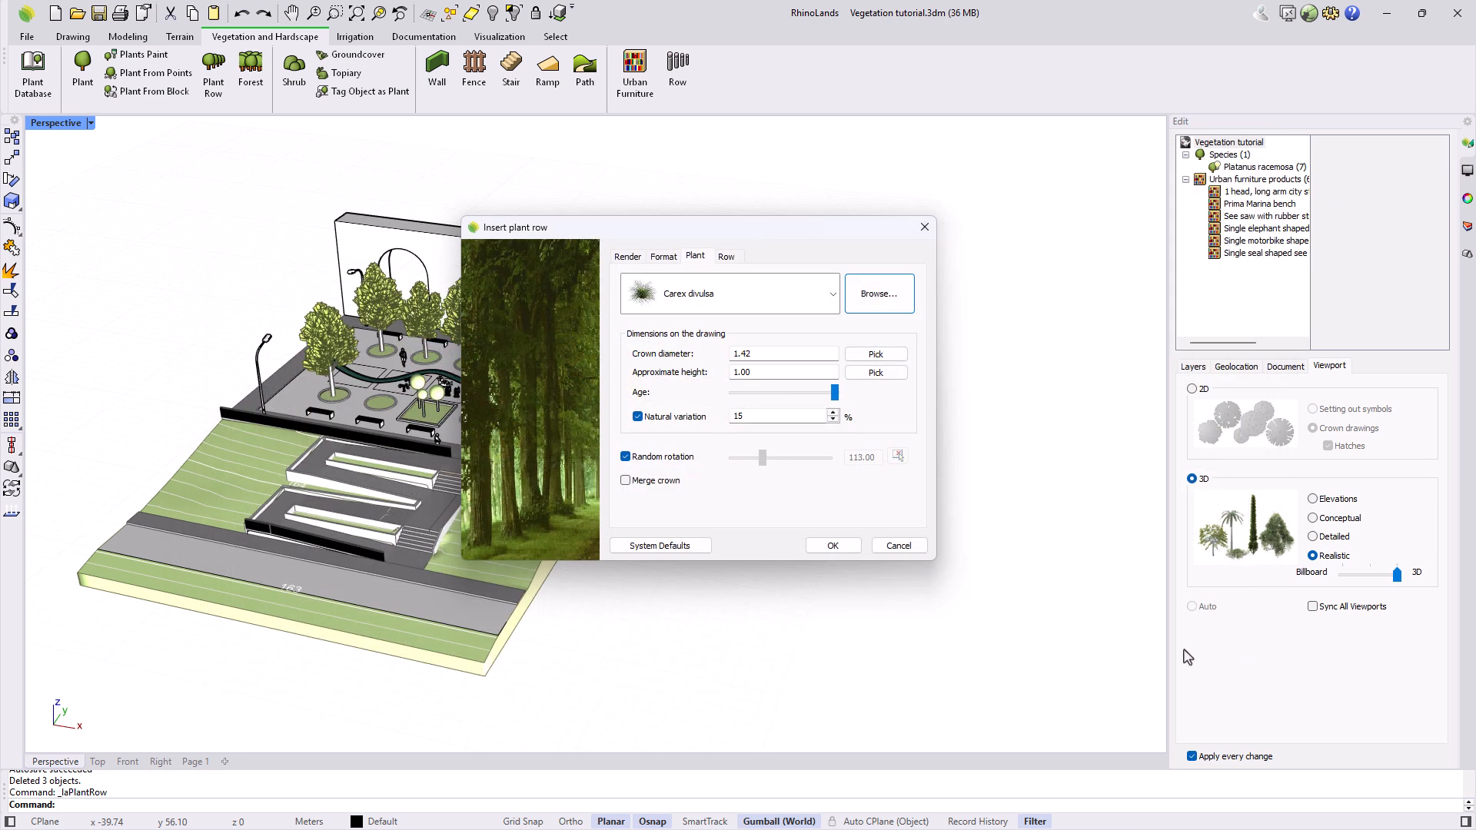
Set the row to 6 units and draw its path as an S-shaped spline on the empty ground beside the terrain
left_click(727, 260)
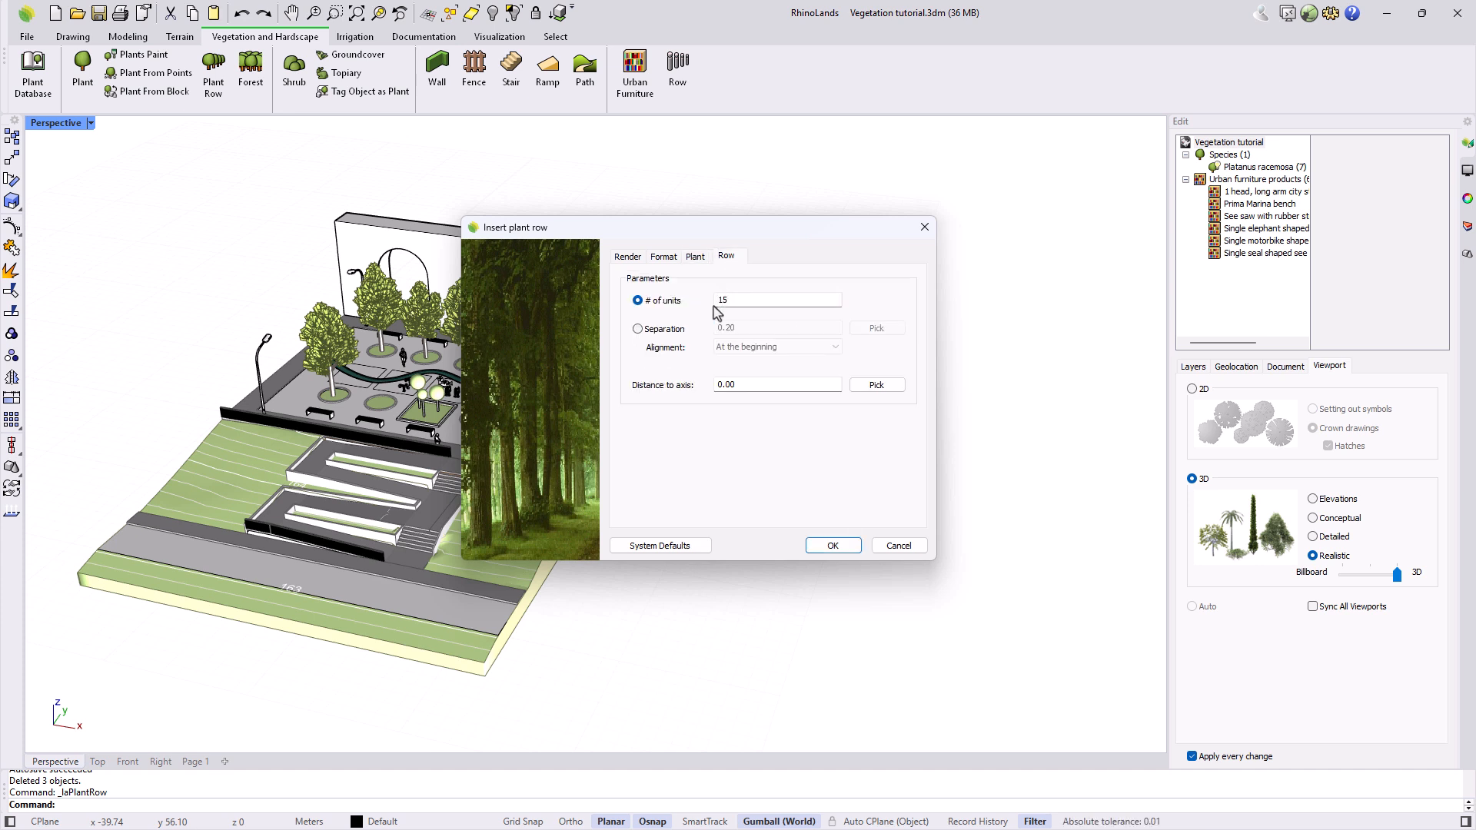
left_click_drag(731, 305, 704, 305)
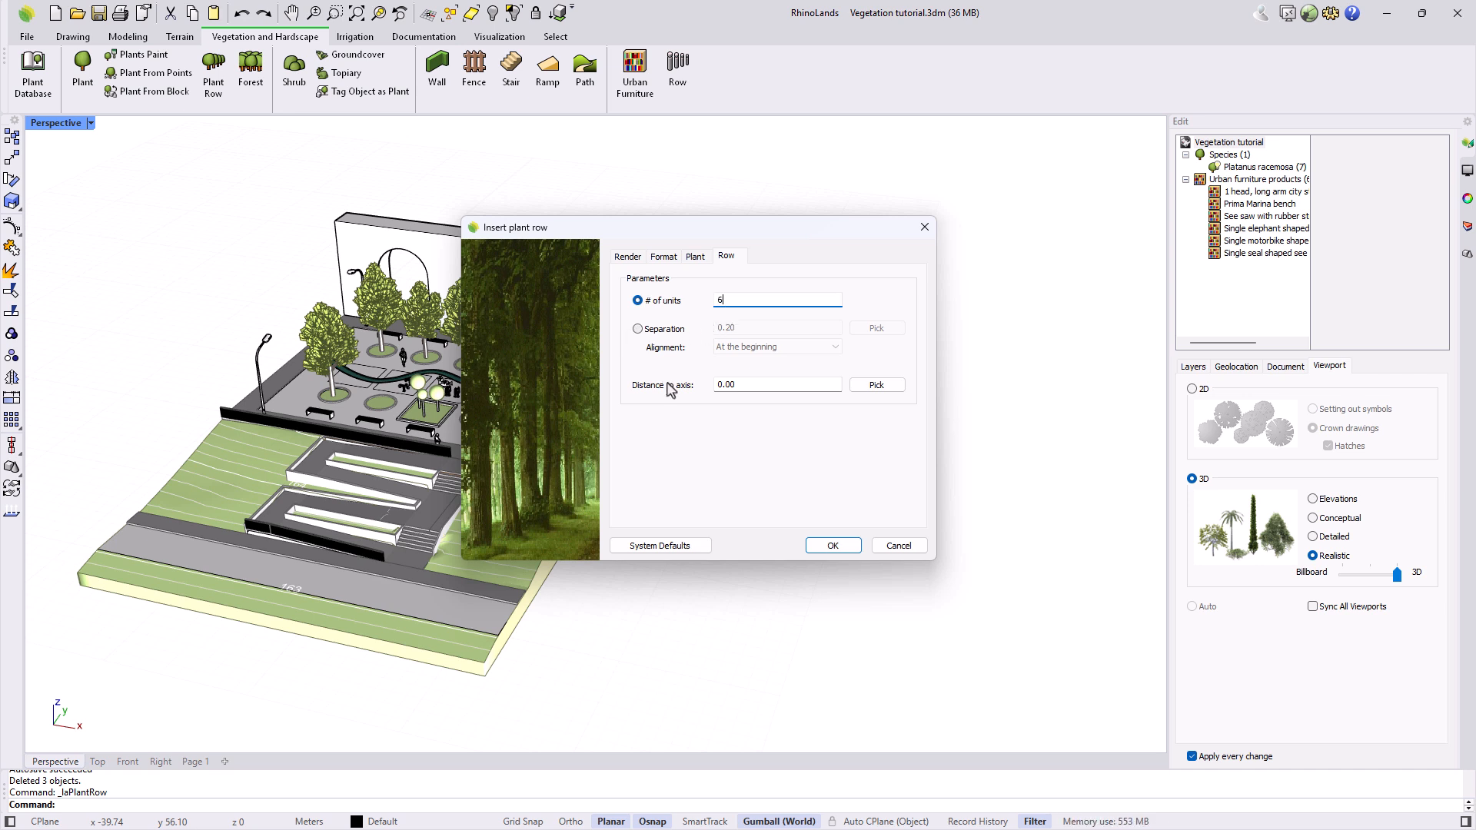
left_click(835, 546)
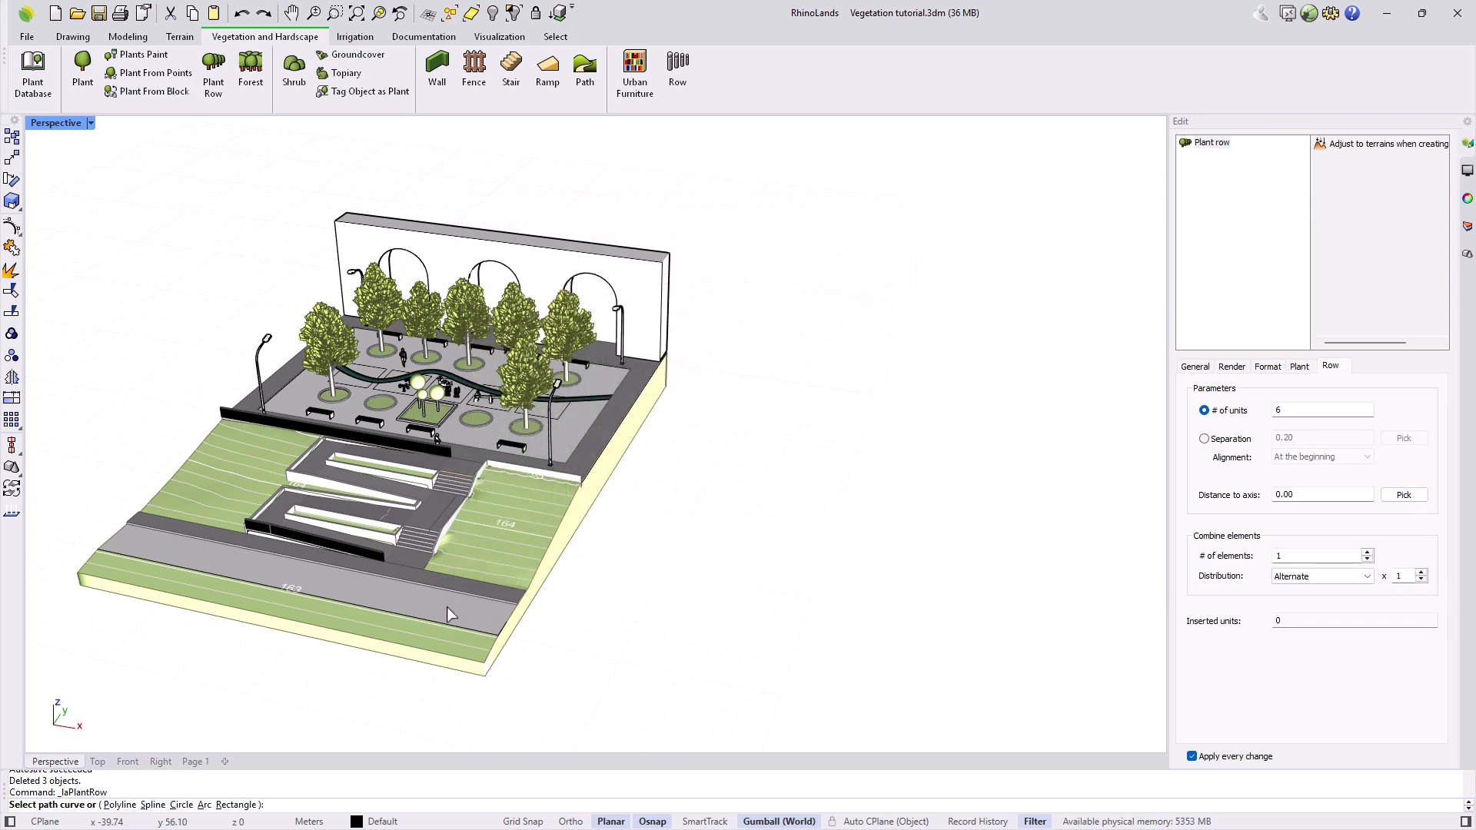
left_click(153, 805)
left_click(721, 434)
left_click(799, 527)
left_click(683, 569)
left_click(661, 648)
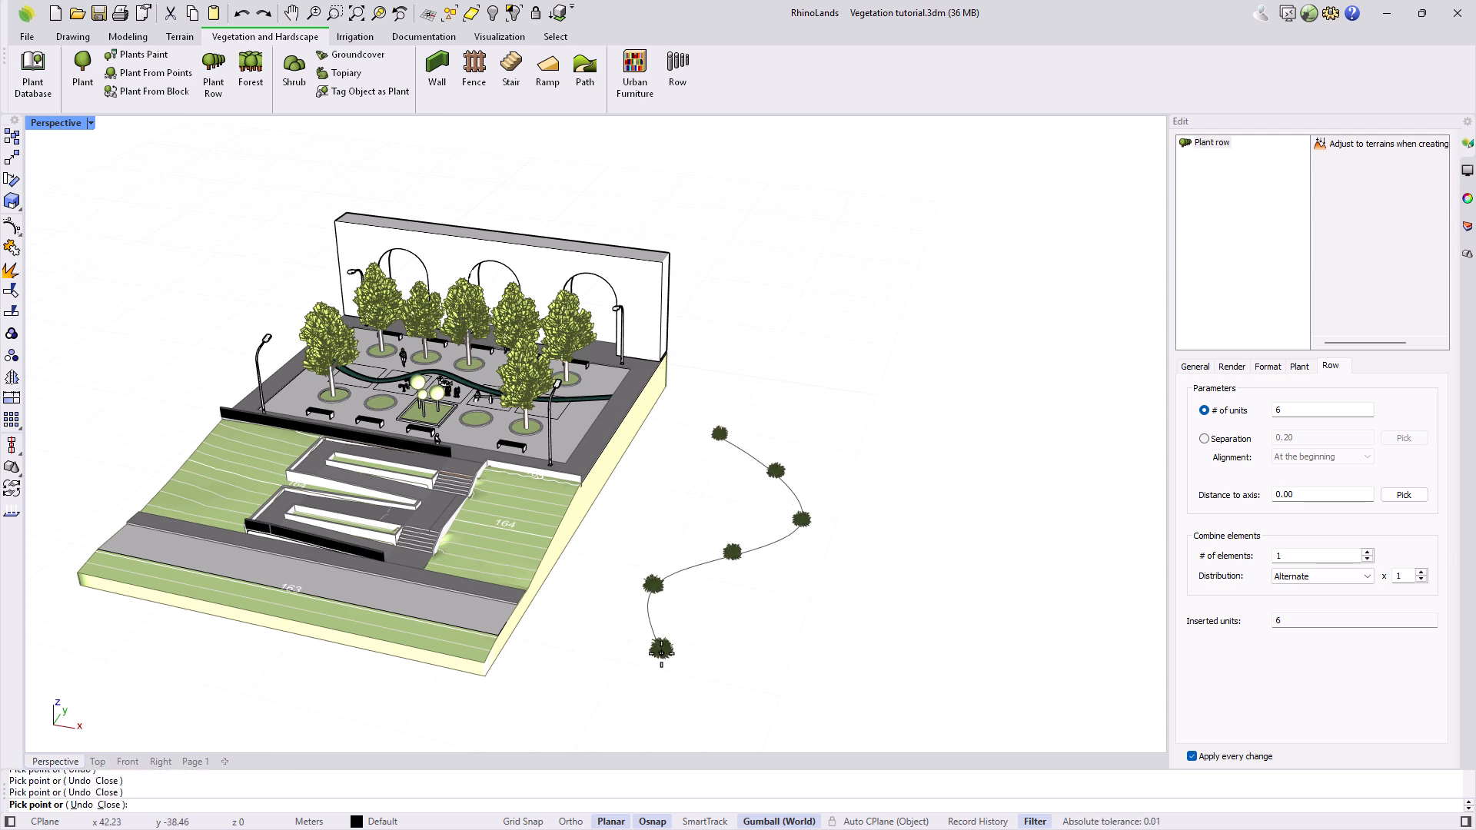
key("Return")
Reshape the plant row by moving the path's control point near its lower bend slightly outward
left_click(653, 594)
left_click(668, 576)
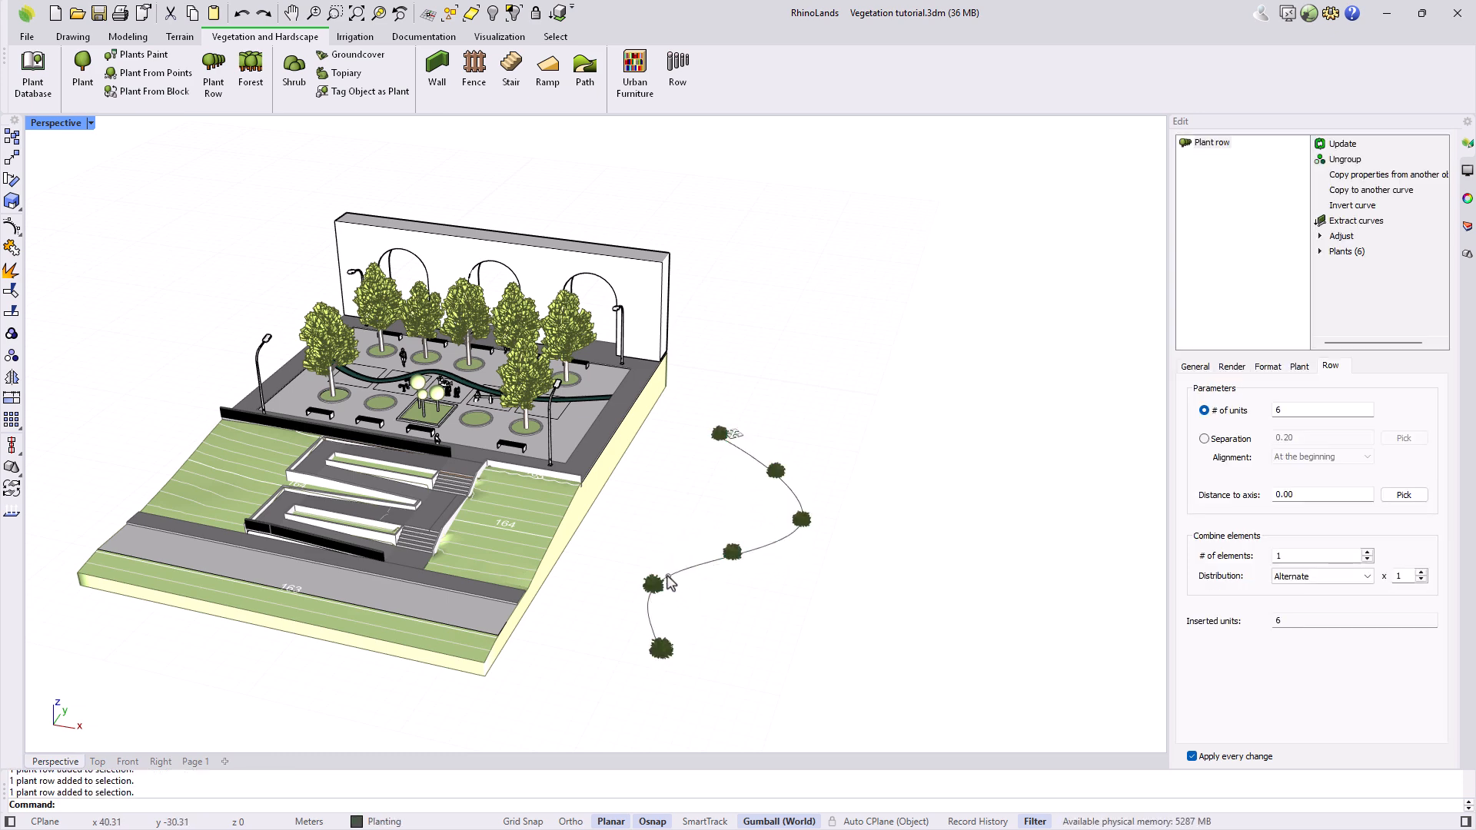
left_click_drag(692, 588, 713, 593)
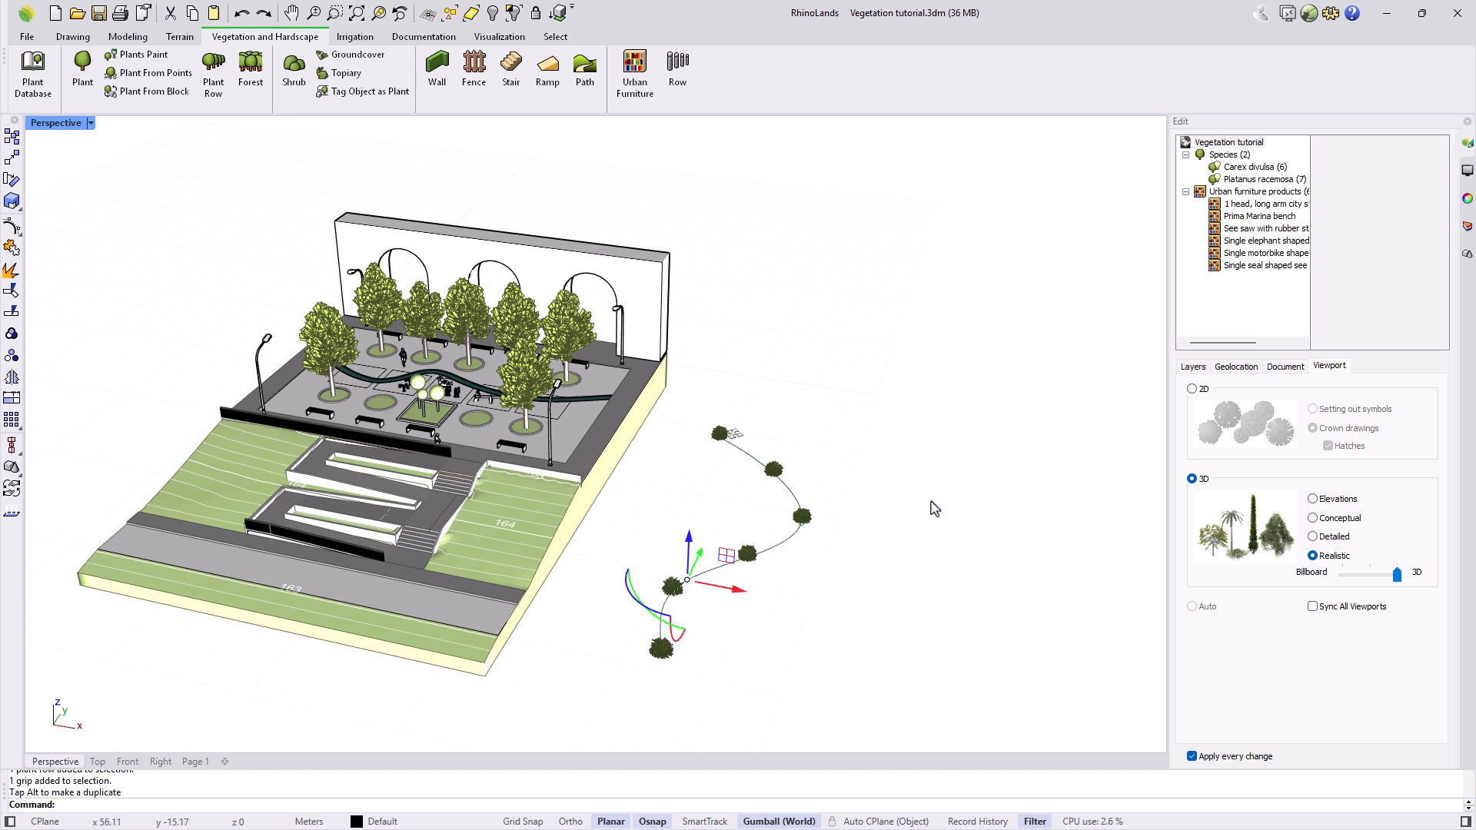
Set the plant row to 8 units and try a distance to axis of 1 before restoring it to 0
left_click(826, 527)
double_click(1276, 410)
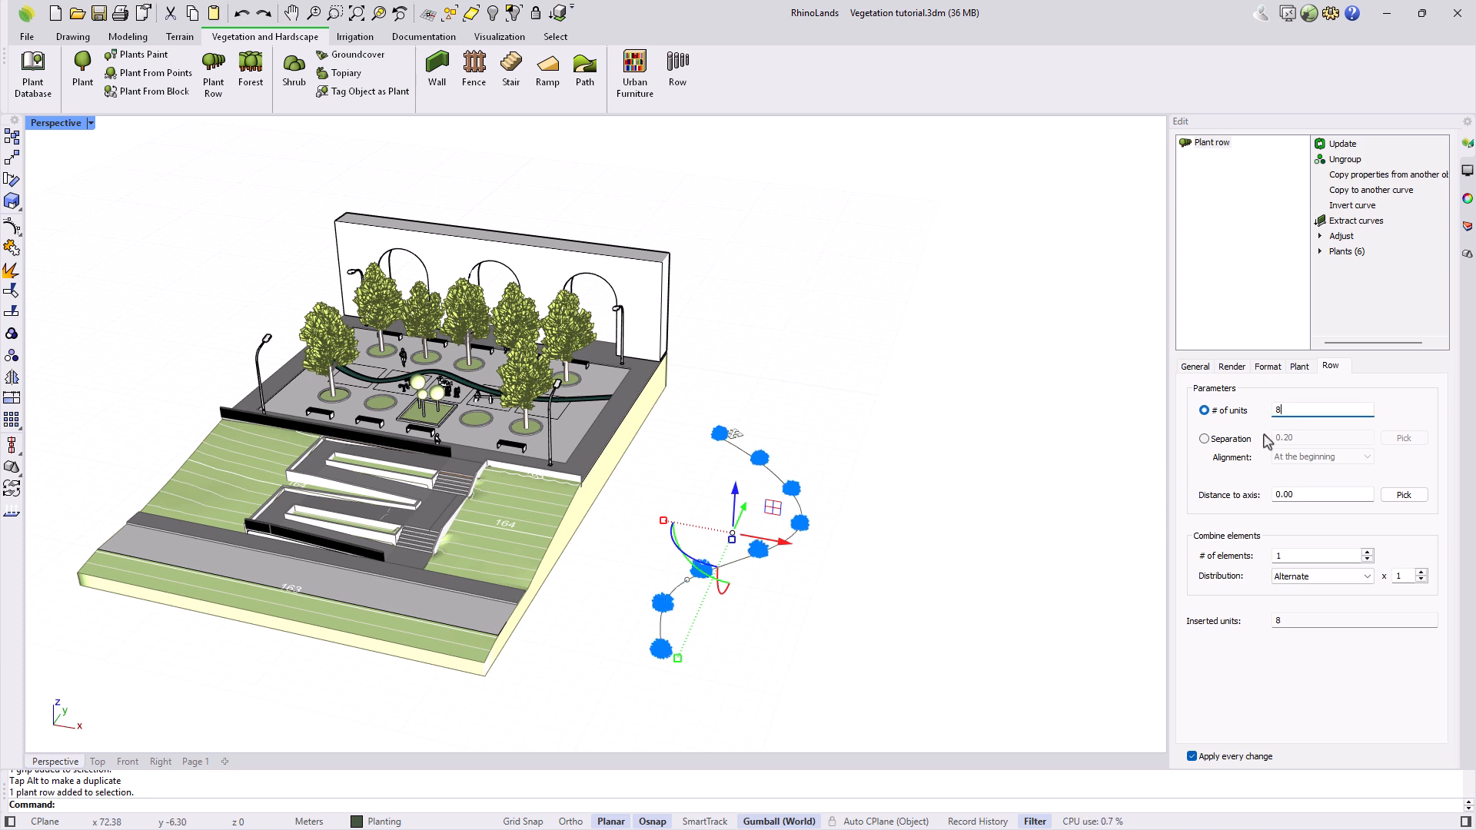
double_click(1294, 495)
type("1")
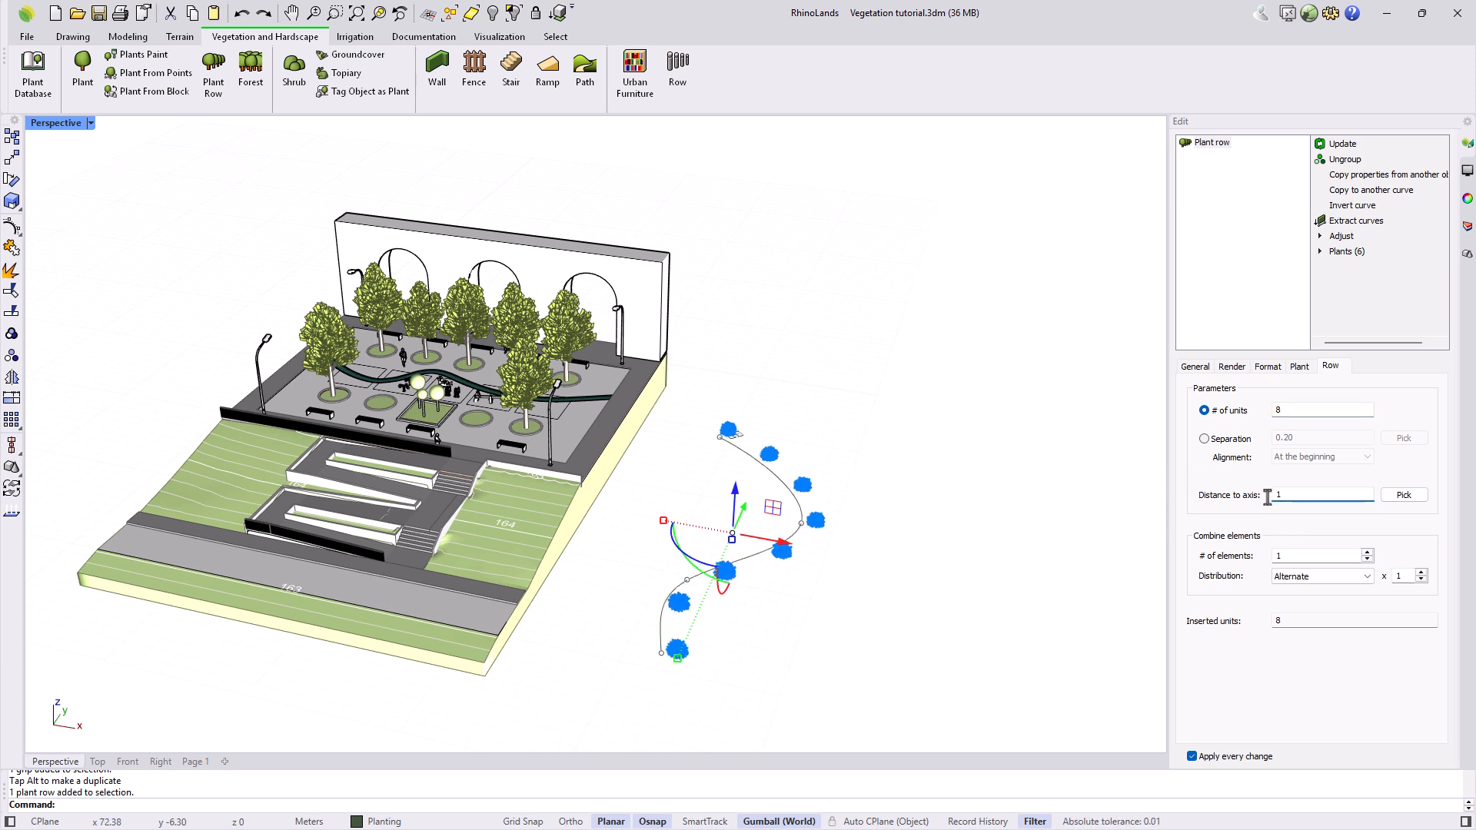
key("BackSpace")
type("0")
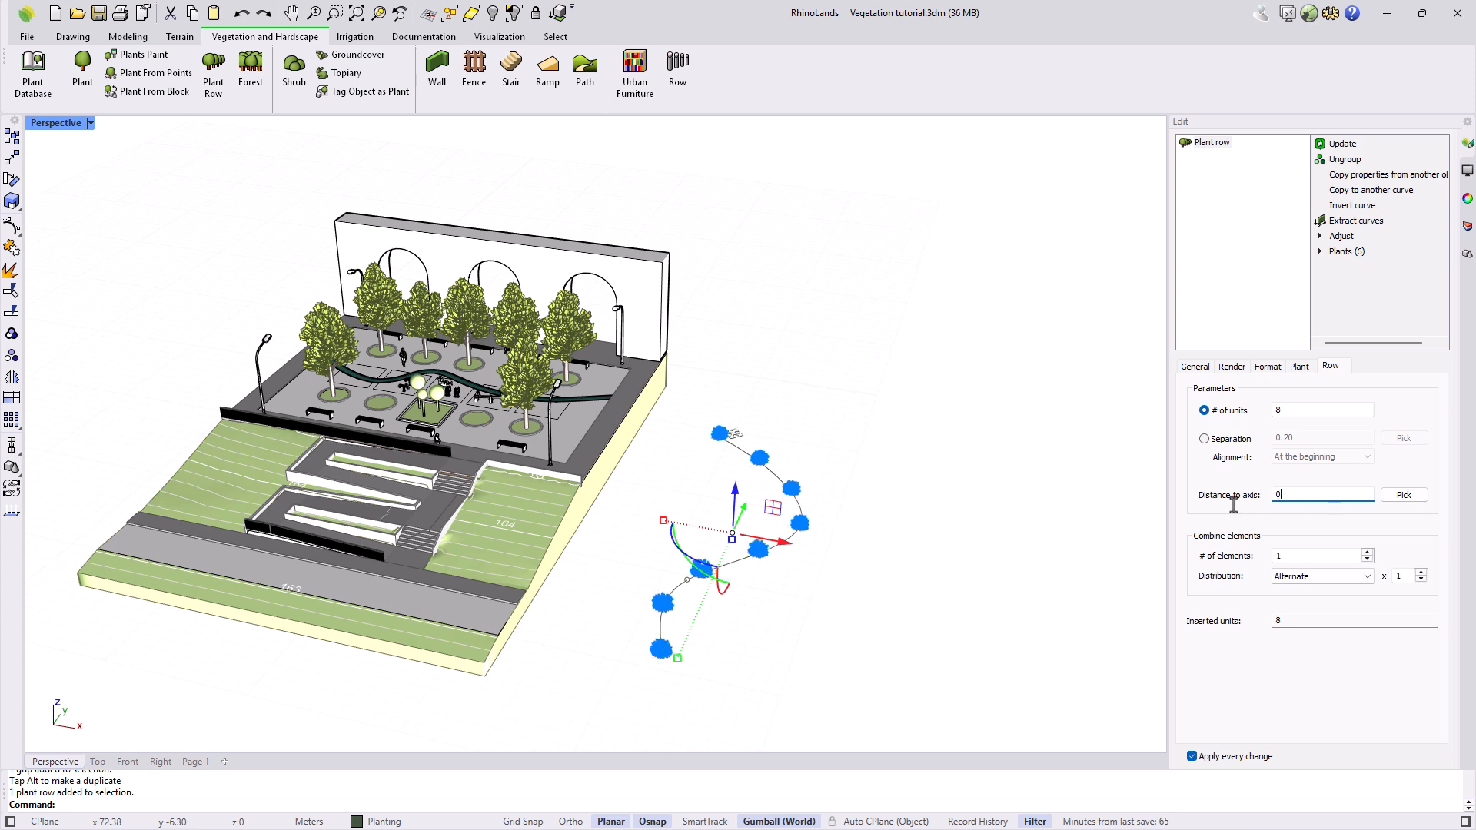
Add a second element to the plant row, assign it Platanus racemosa, and increase its age
left_click(1367, 552)
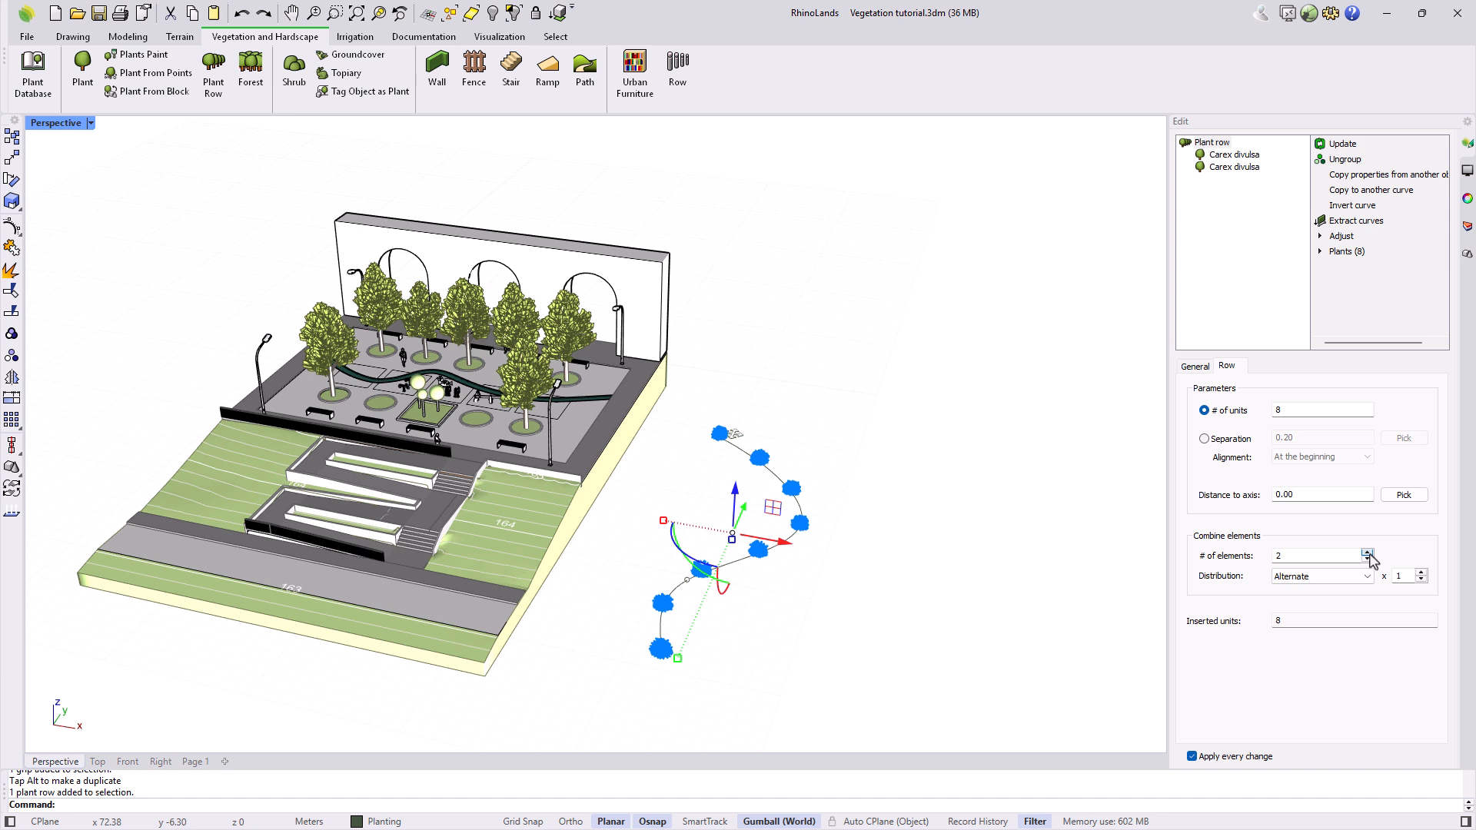
left_click(1246, 168)
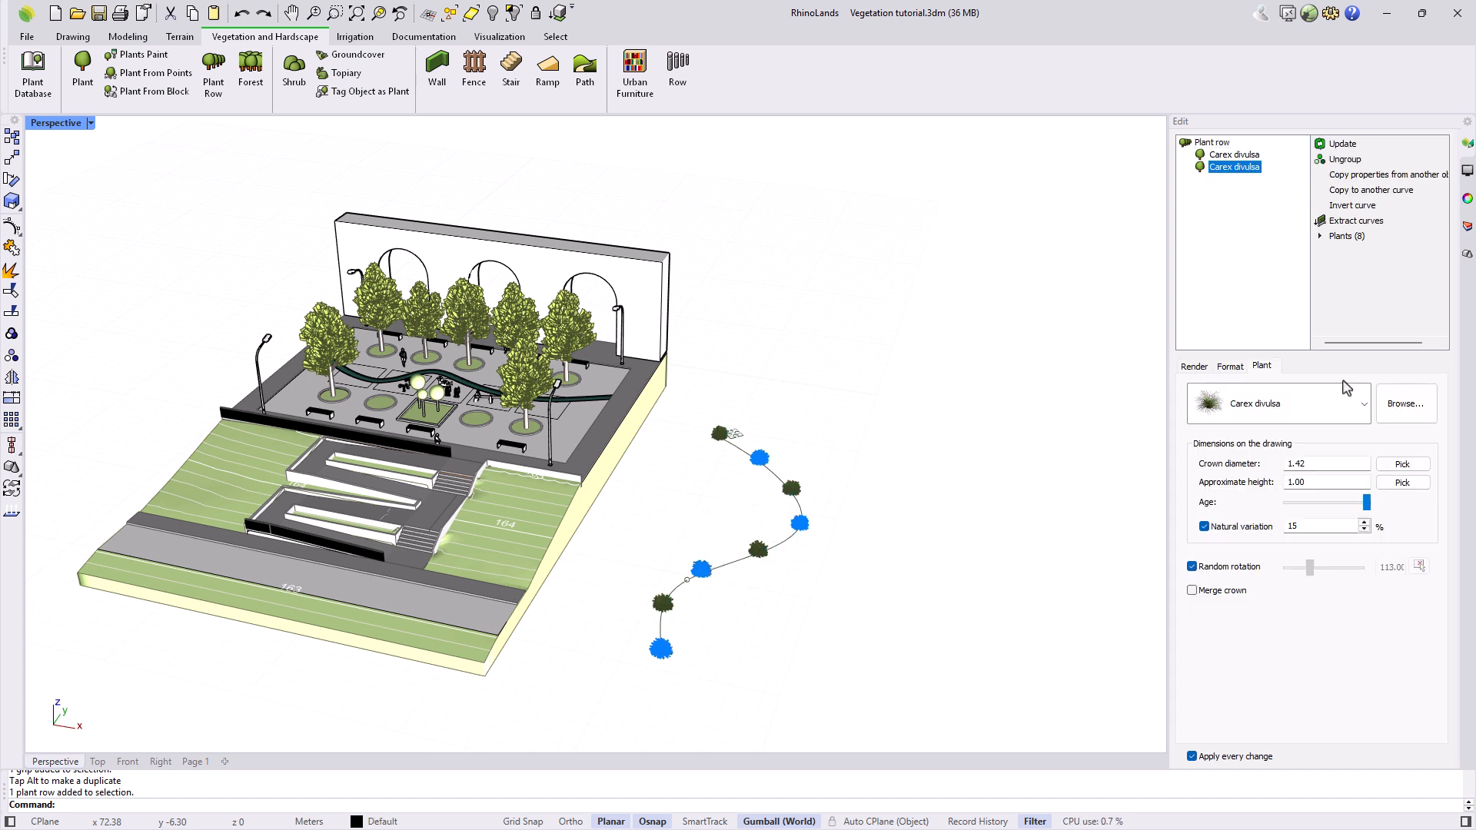
left_click(1363, 404)
left_click(1326, 492)
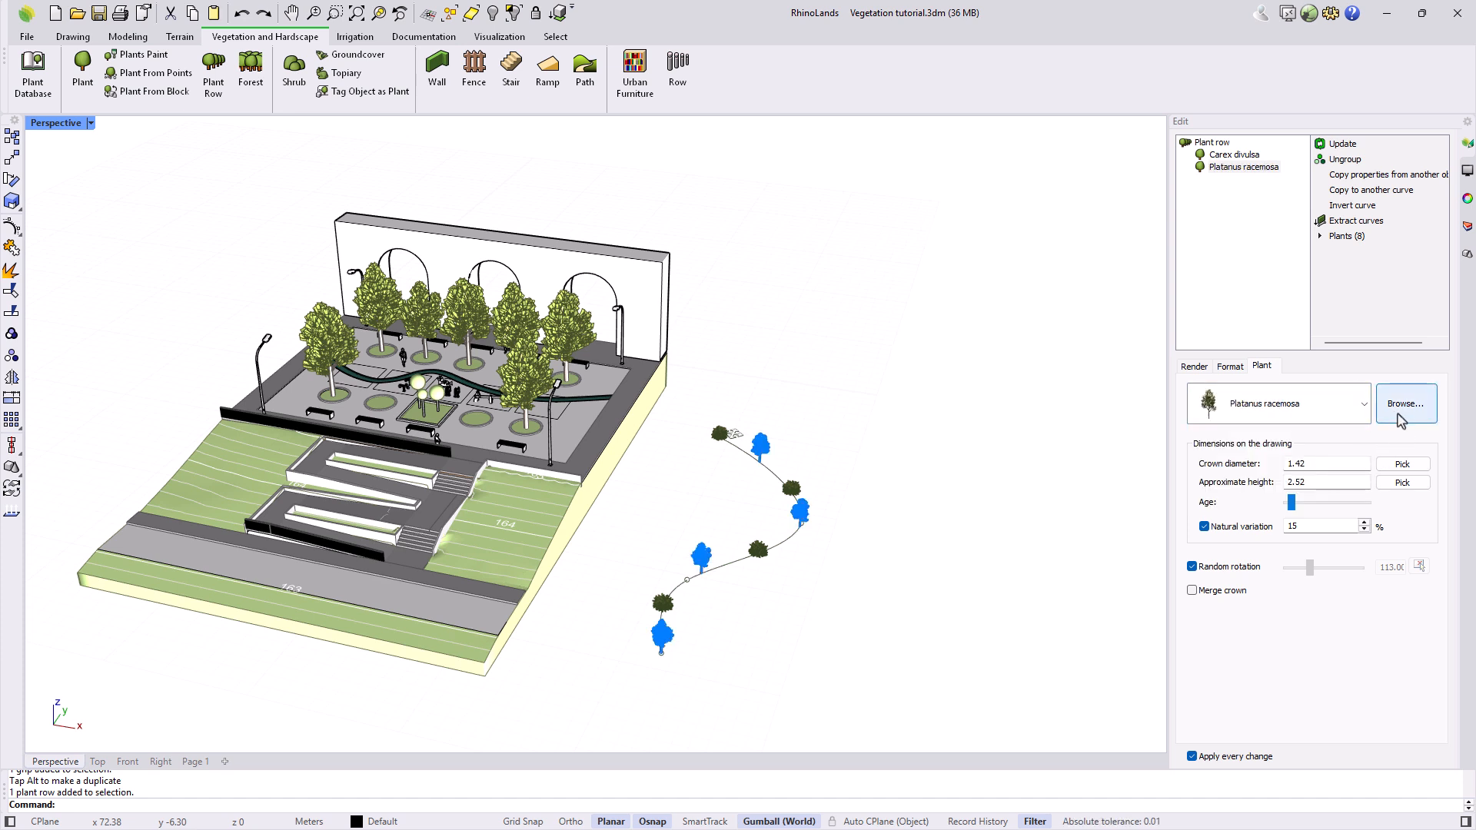
left_click_drag(1292, 502, 1308, 503)
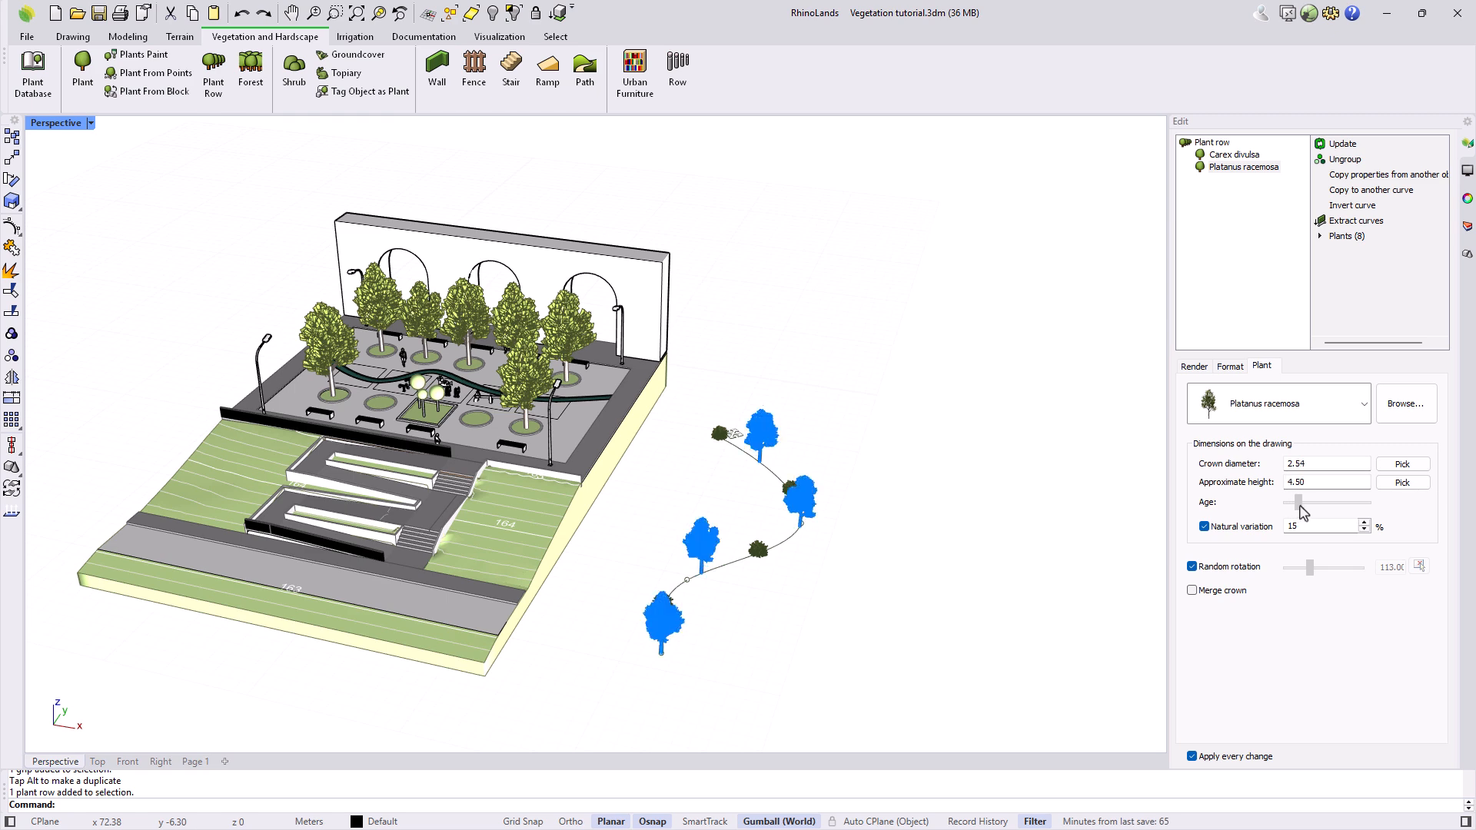
Change the distribution of the plant row's two elements to Continuous and then to Random
right_click_drag(971, 610, 672, 590)
scroll(685, 606, "up", 2)
left_click(741, 474)
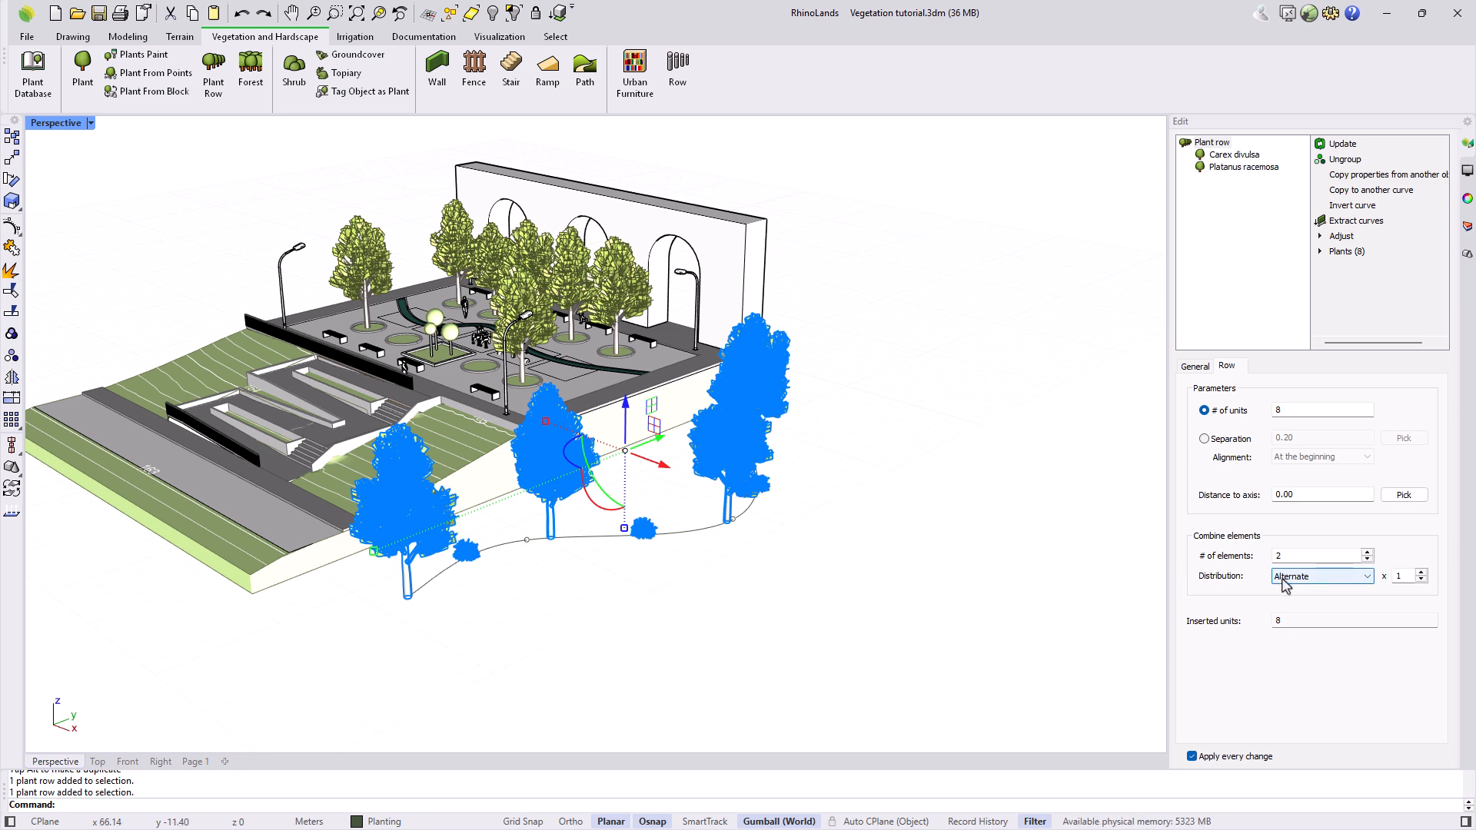
left_click(1341, 582)
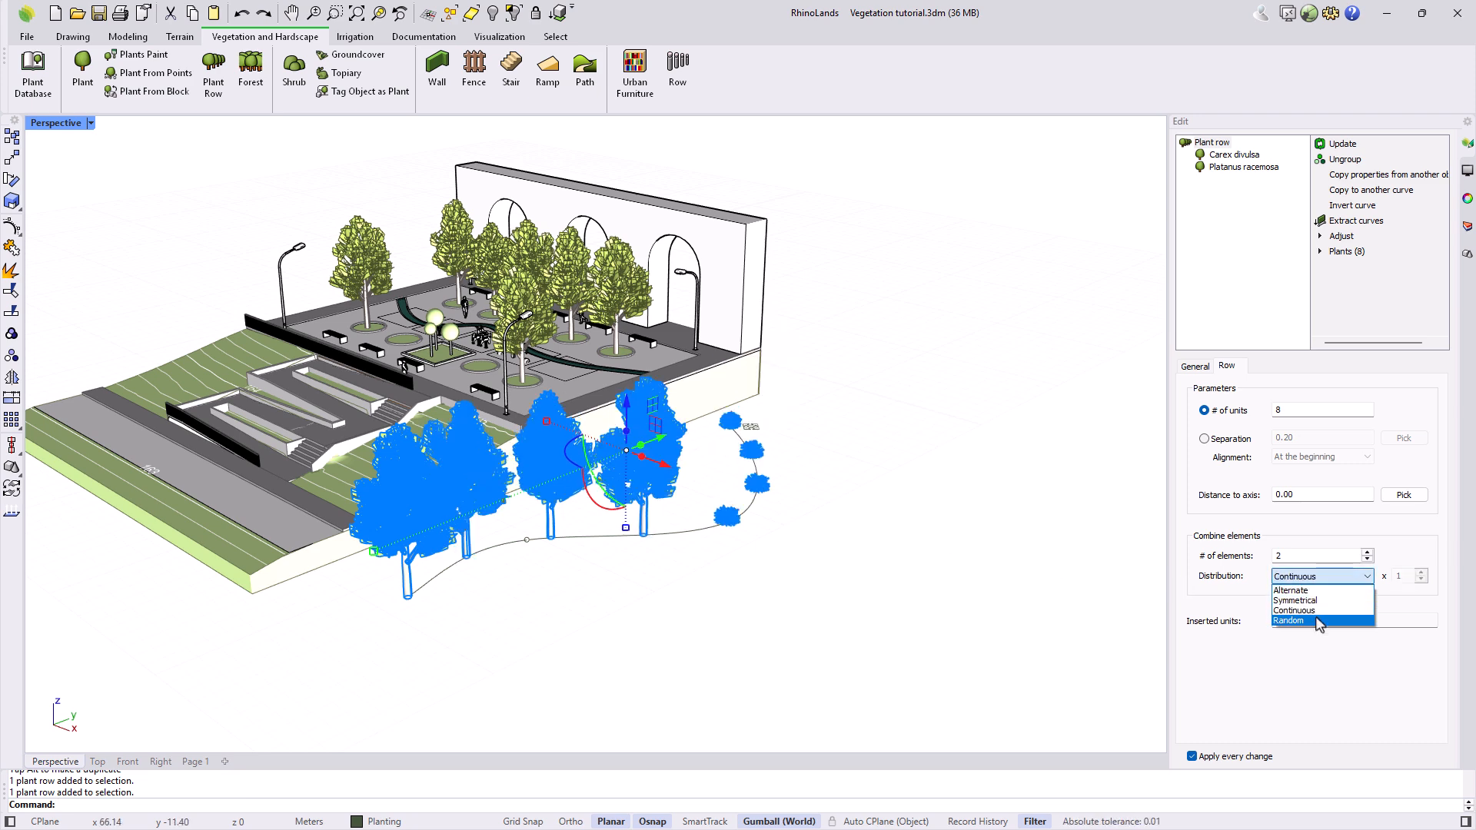
left_click(1318, 606)
left_click(1065, 606)
Delete the mixed plant row beside the terrain
right_click_drag(657, 591, 726, 604)
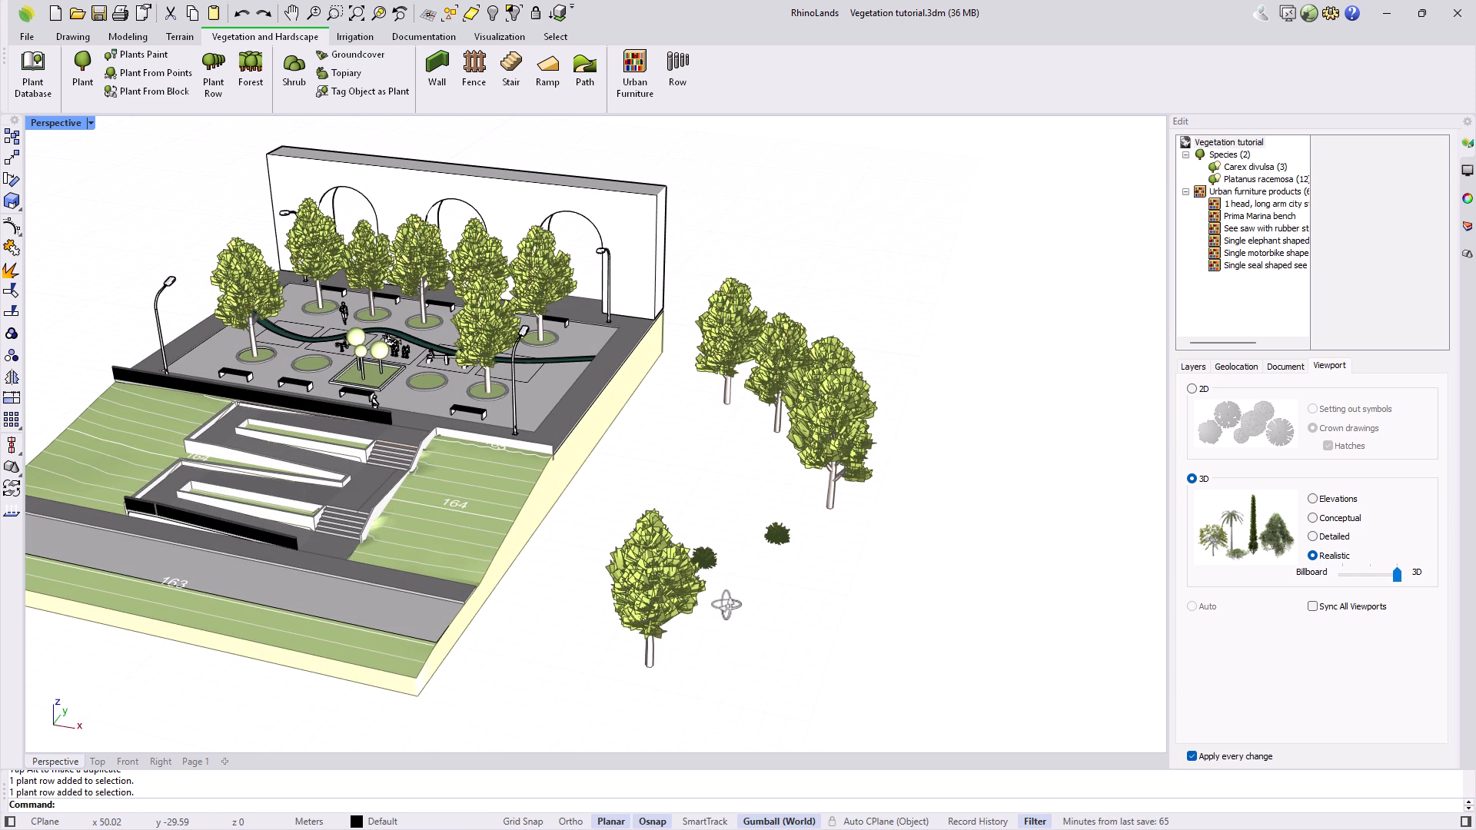
left_click(825, 455)
key("Delete")
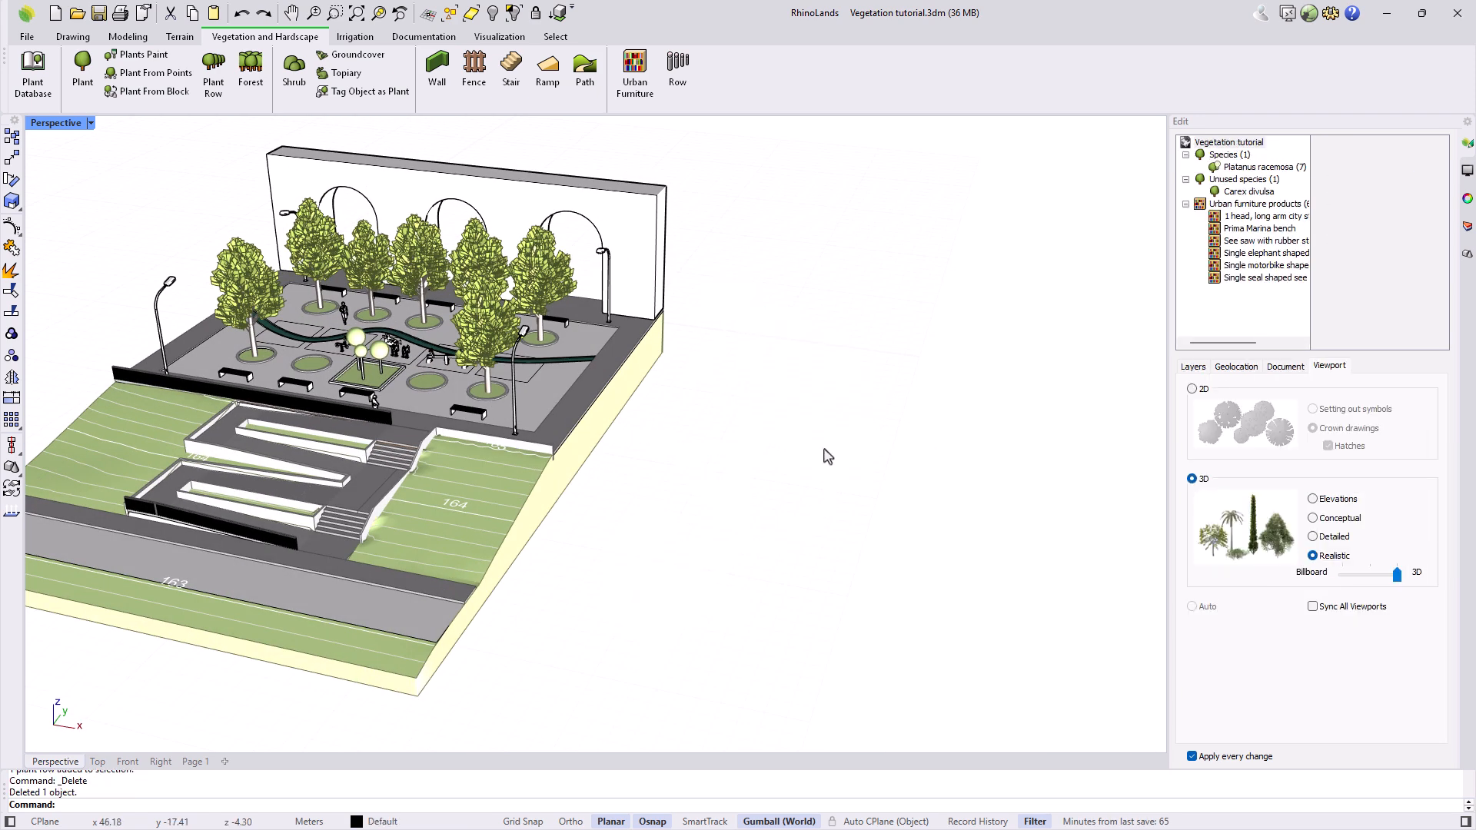
Insert a row of 8 Carex divulsa along a straight polyline at the plaza edge above the grass slope beside the stairs
right_click(824, 449)
left_click(826, 545)
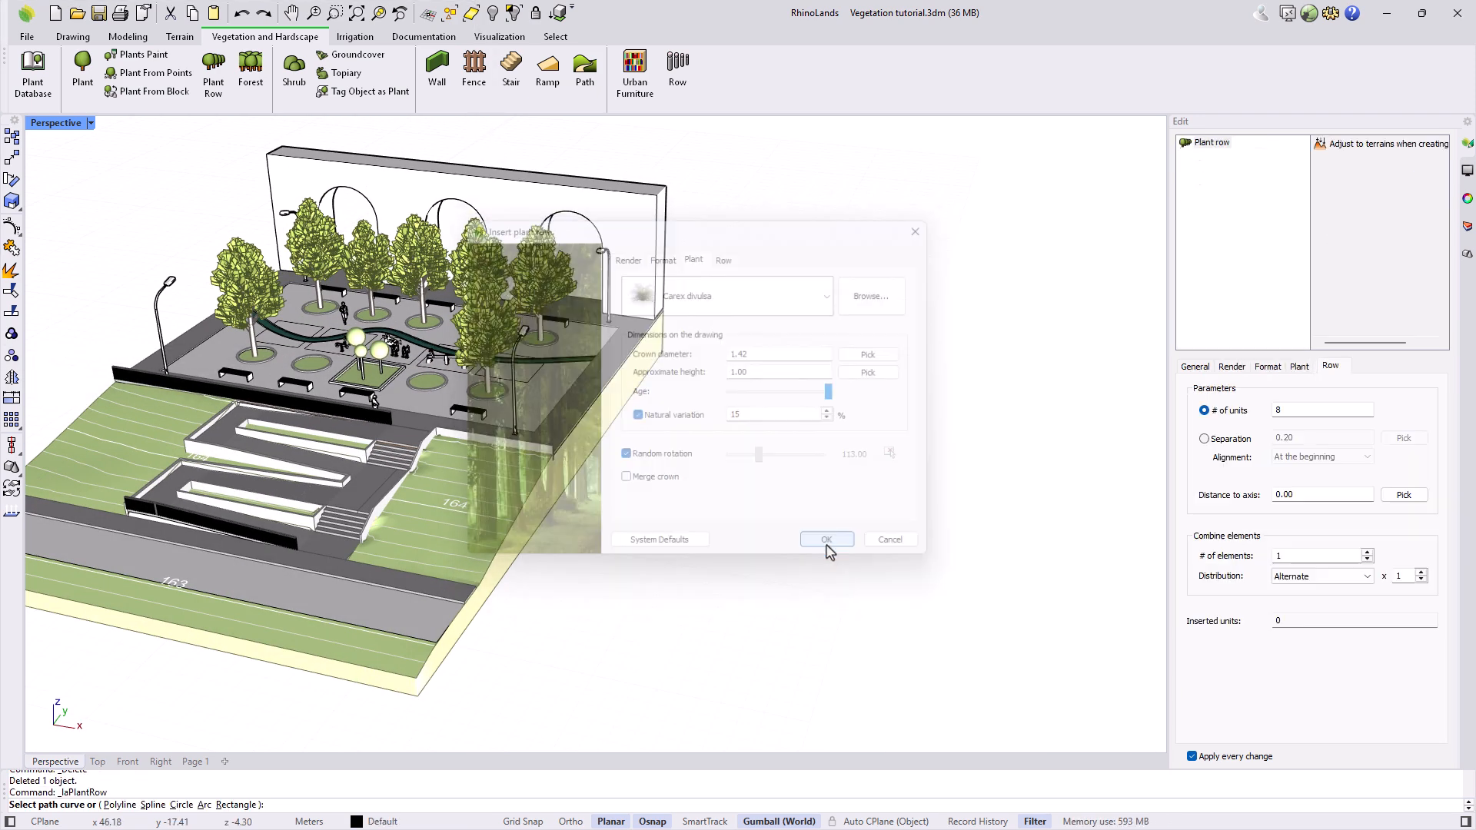
left_click(115, 804)
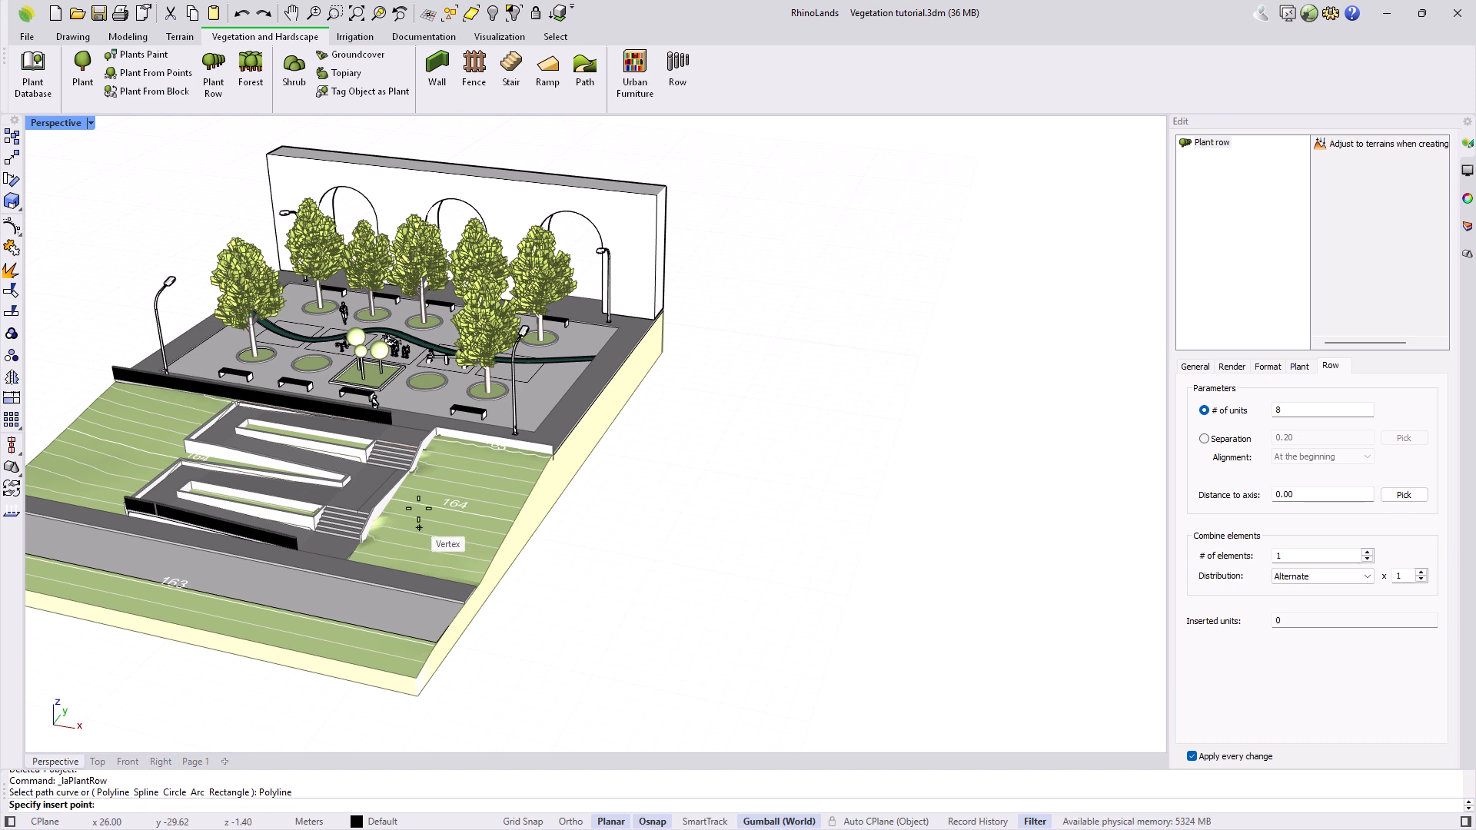
scroll(416, 520, "up", 5)
left_click(436, 437)
left_click(698, 477)
right_click(698, 477)
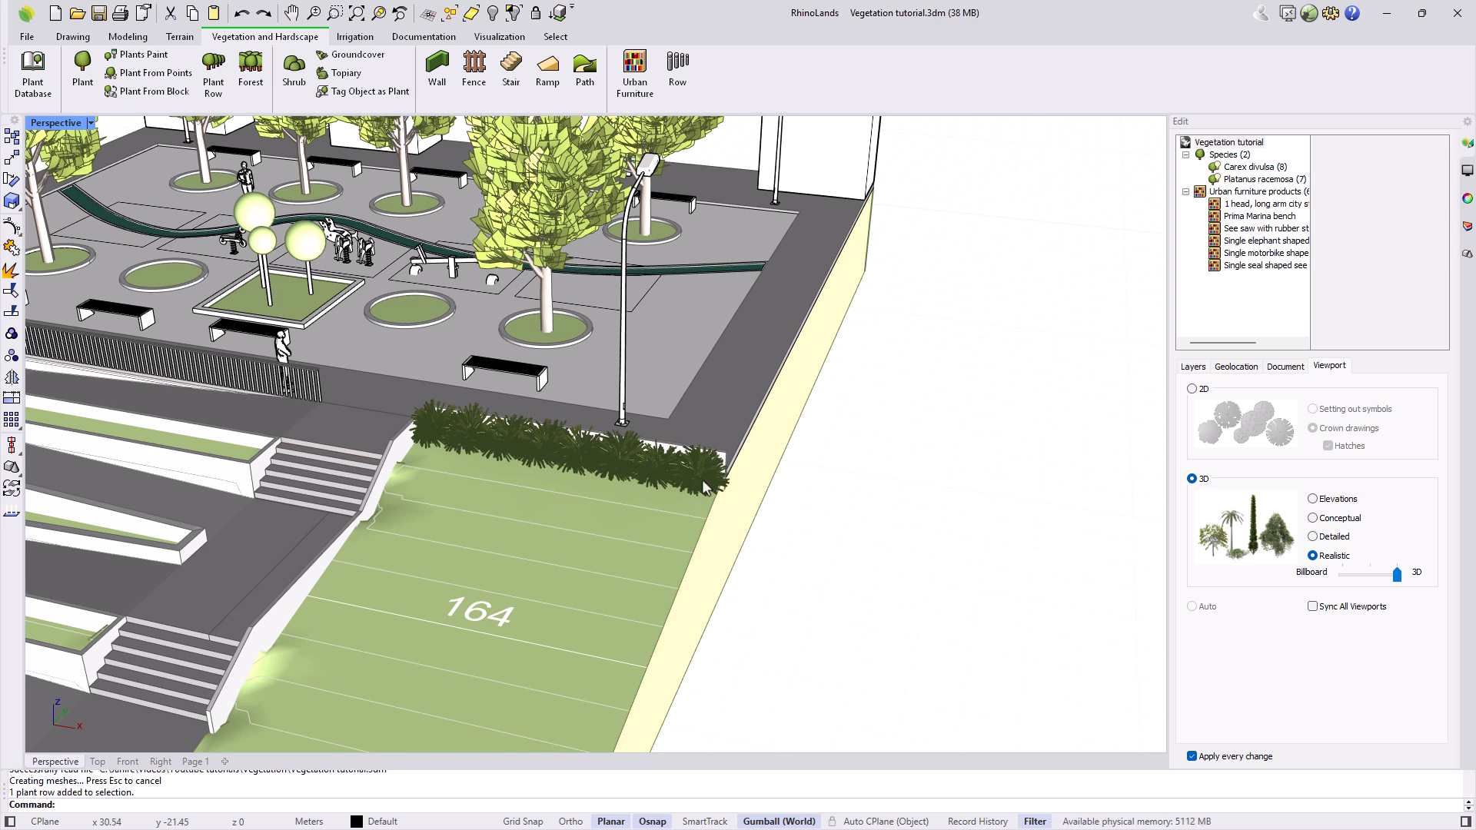
Show the whole plaza model in the Rendered display mode
scroll(791, 561, "down", 8)
scroll(800, 591, "down", 2)
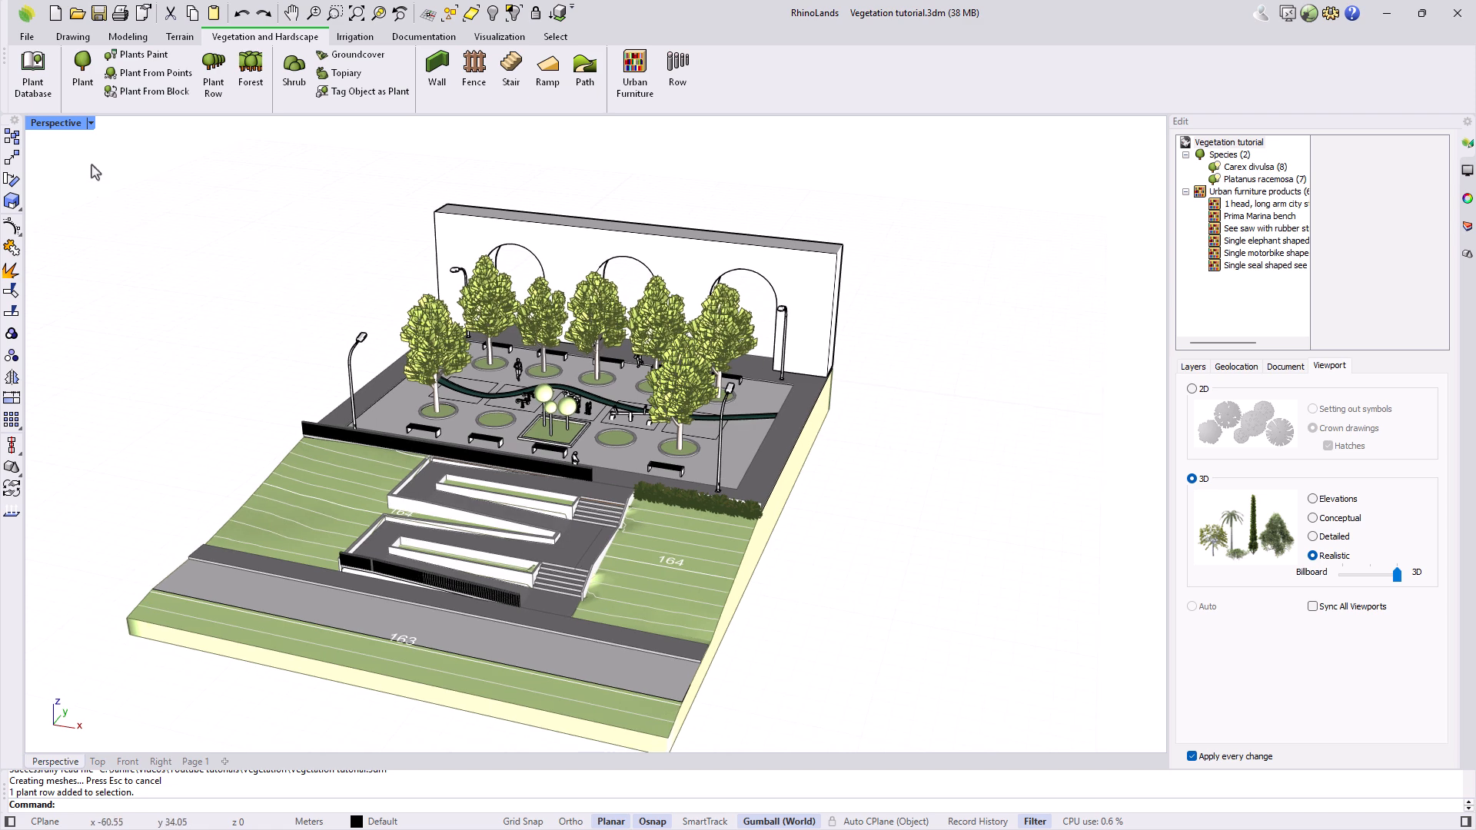
left_click(90, 123)
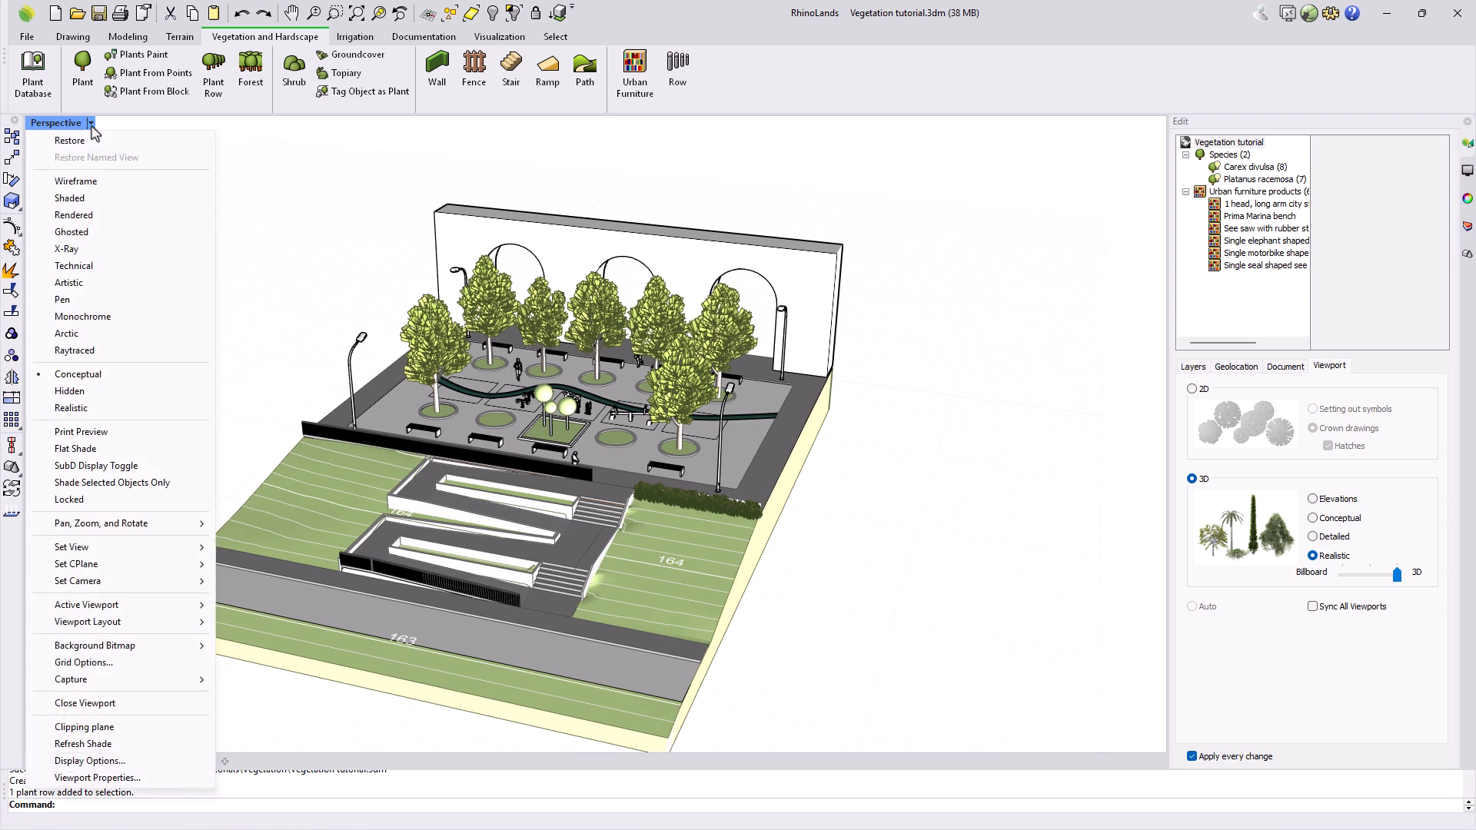
left_click(75, 215)
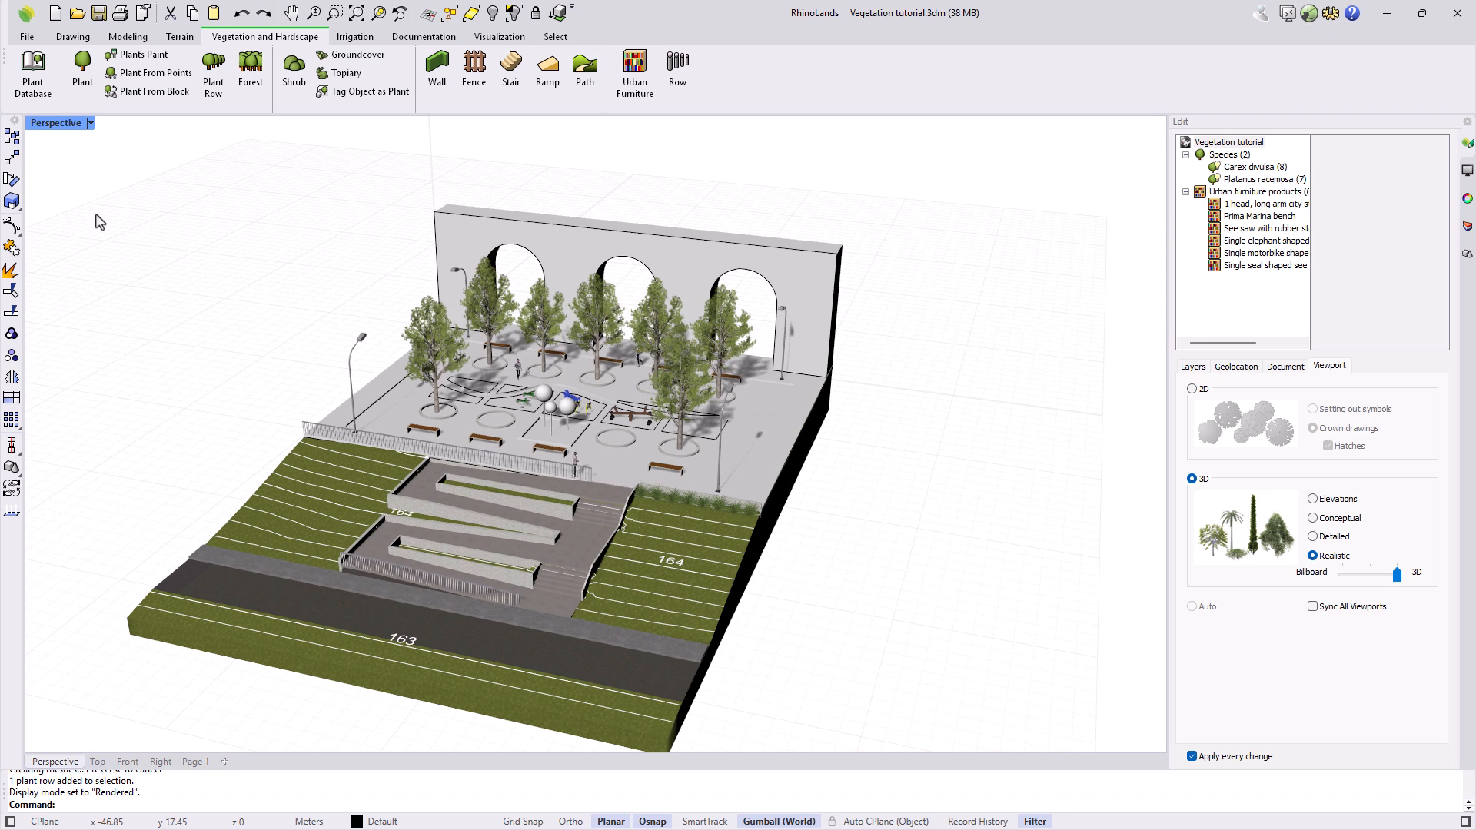
Switch the realistic plant display from full 3D to Billboard and inspect the trees
scroll(794, 544, "up", 1)
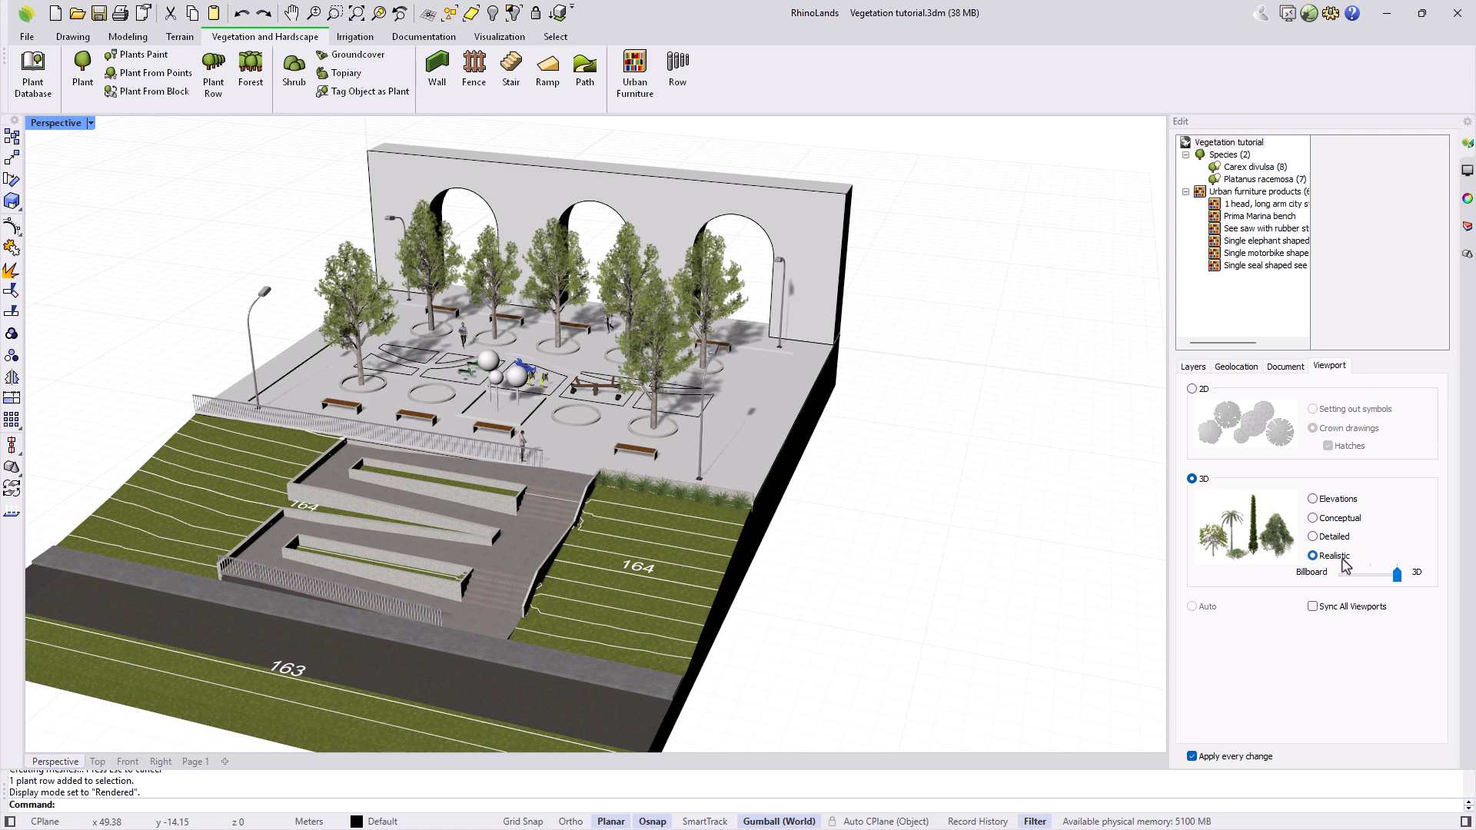
scroll(669, 396, "up", 4)
mouse_move(671, 407)
right_mouse_down()
mouse_move(645, 393)
mouse_move(659, 397)
right_mouse_up()
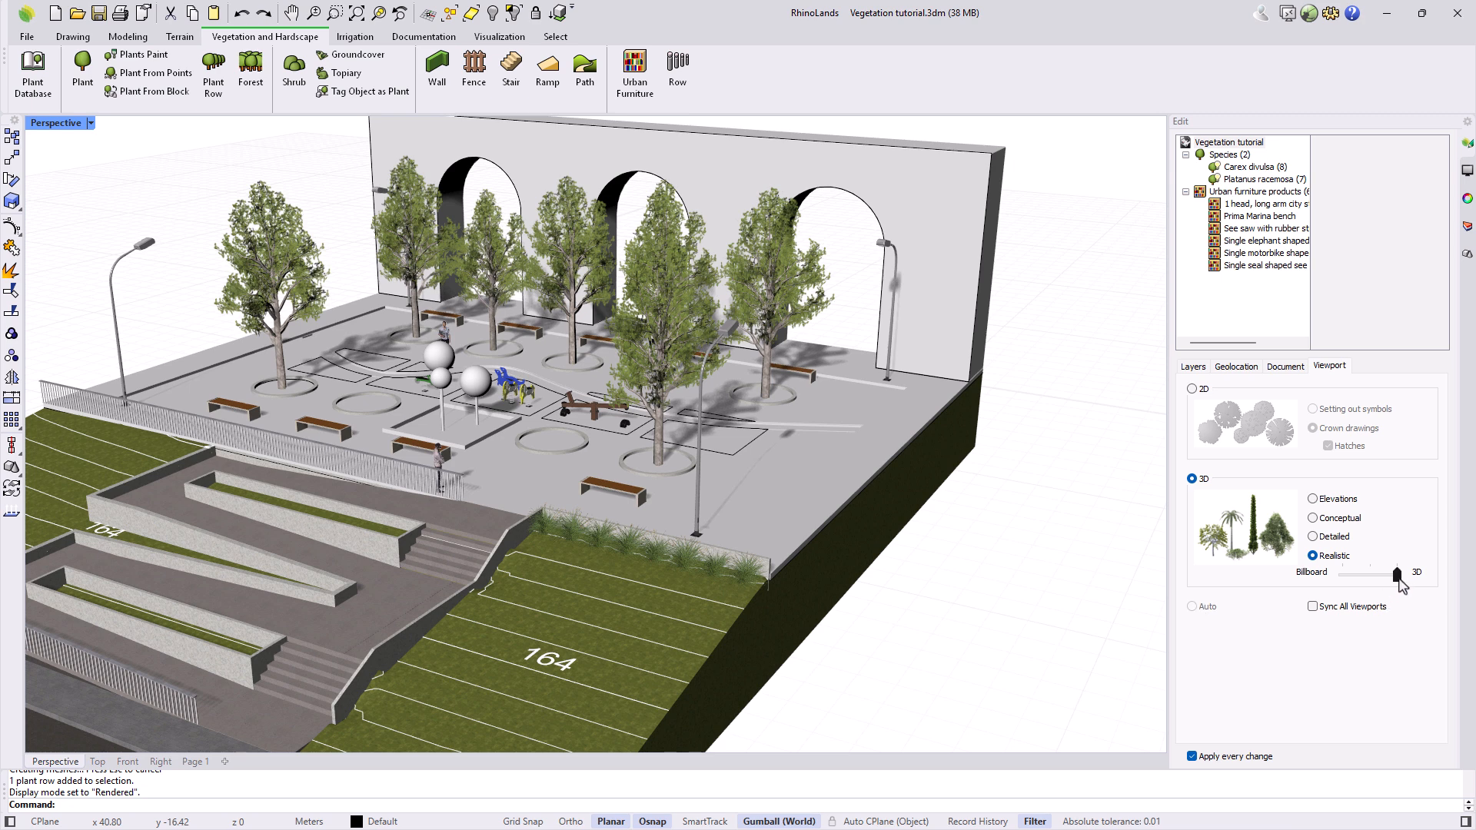
left_click_drag(1397, 579, 1342, 578)
mouse_move(945, 582)
right_mouse_down()
mouse_move(978, 560)
mouse_move(952, 567)
right_mouse_up()
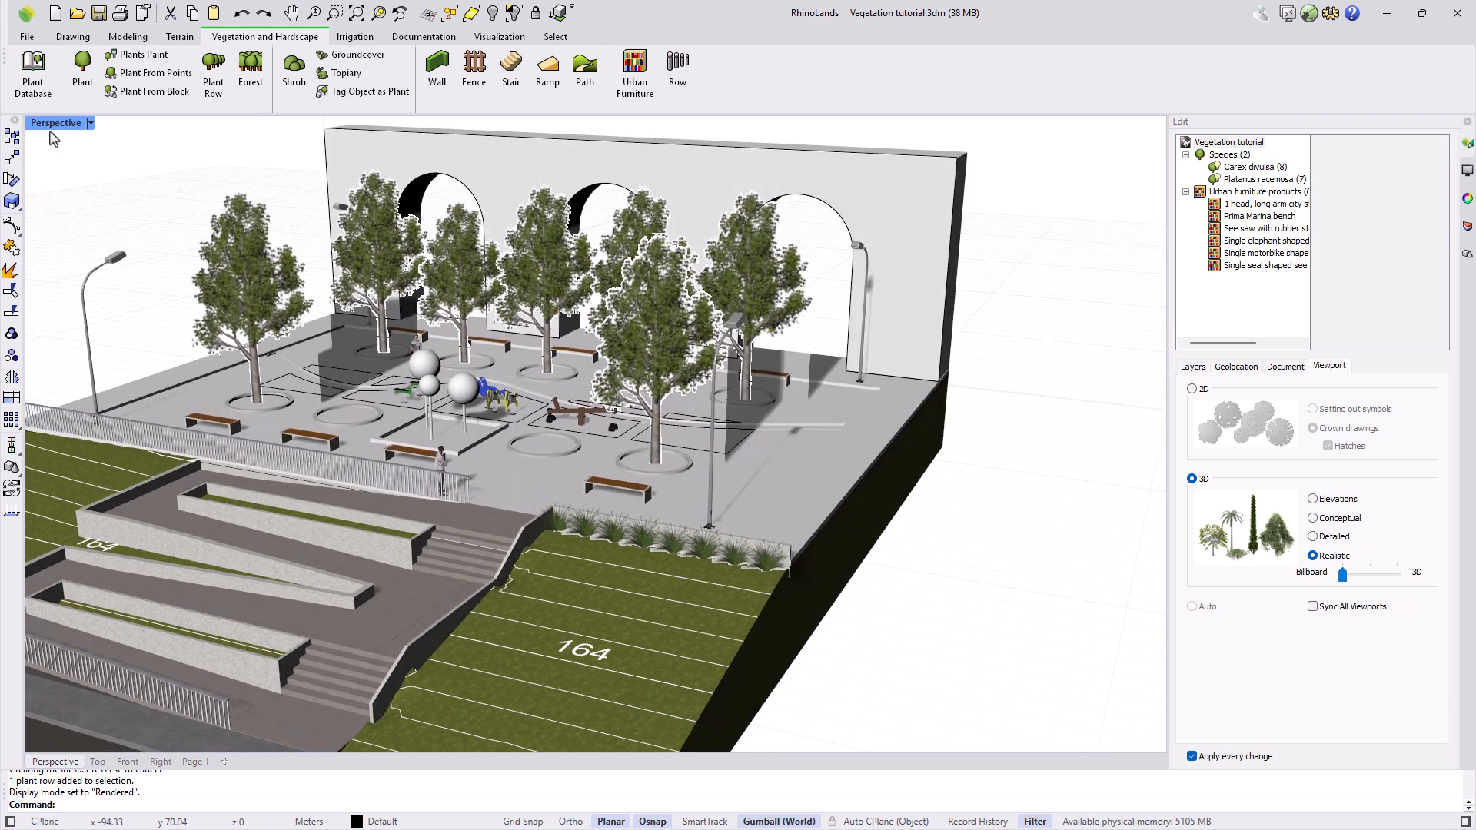
Set the viewport to the Shaded display mode and return the realistic plants from Billboard to full 3D
left_click(90, 123)
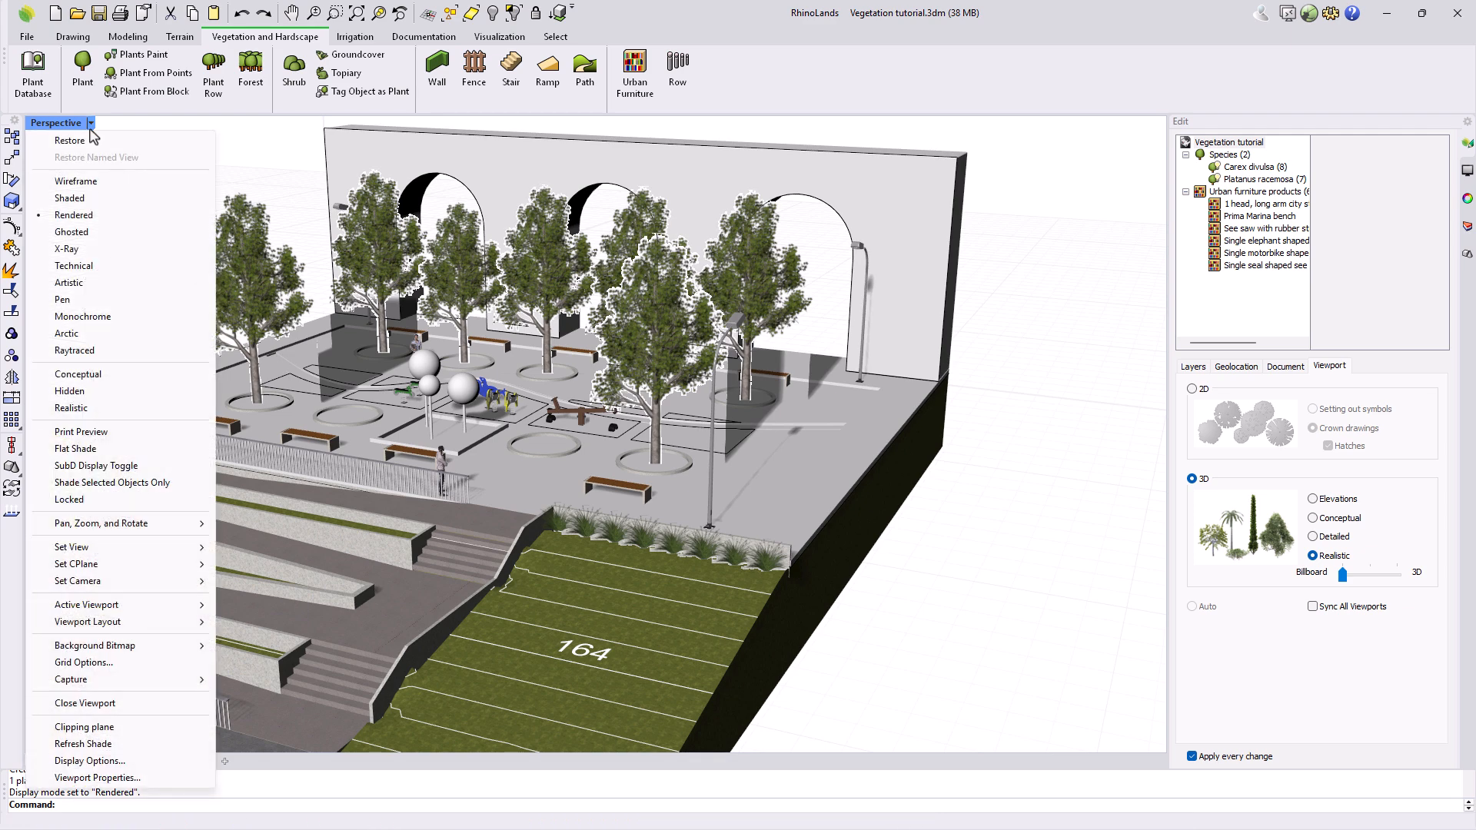
left_click(83, 199)
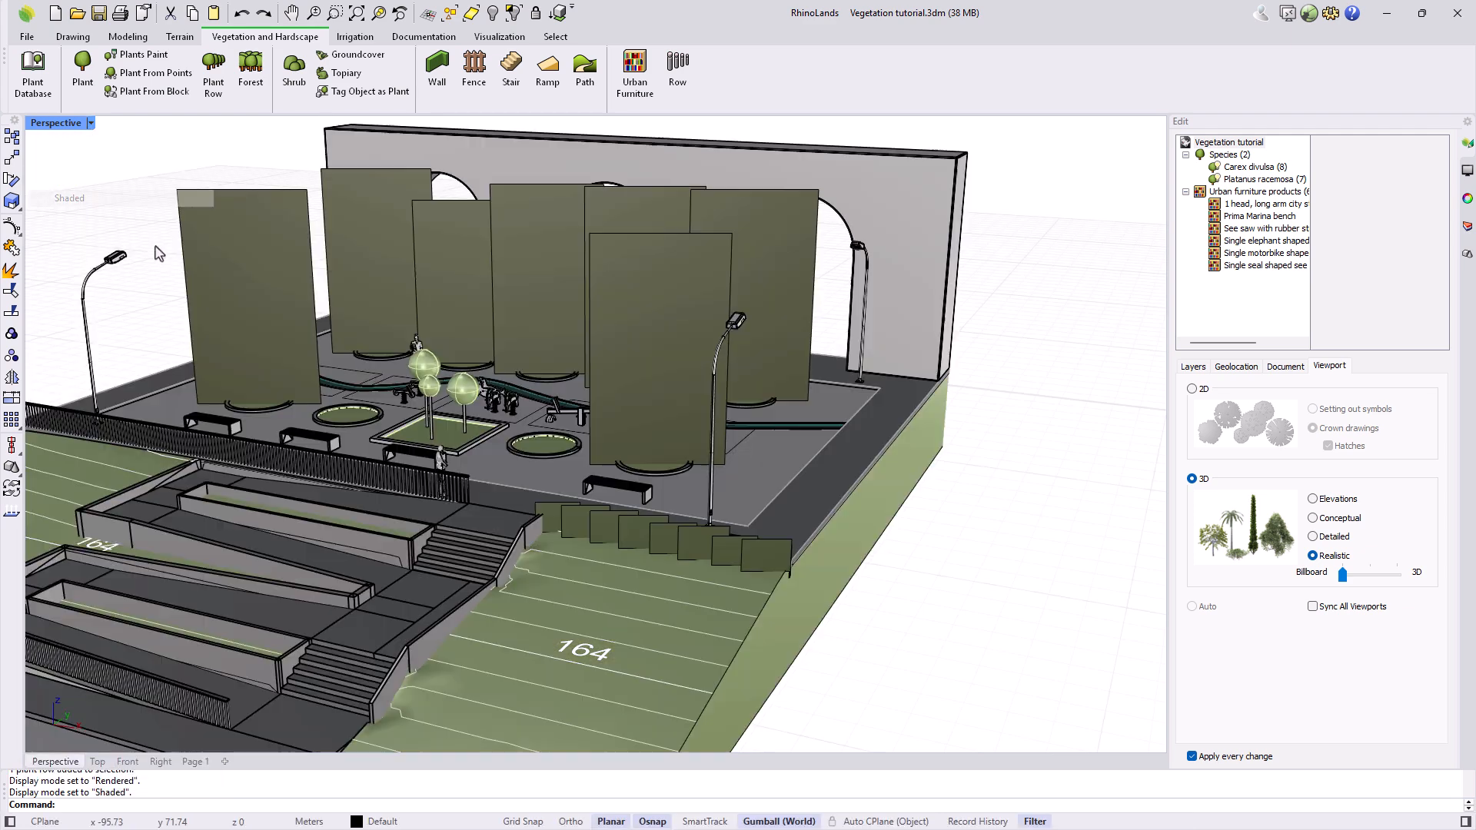
right_click_drag(569, 428, 708, 489)
left_click_drag(1342, 574, 1395, 575)
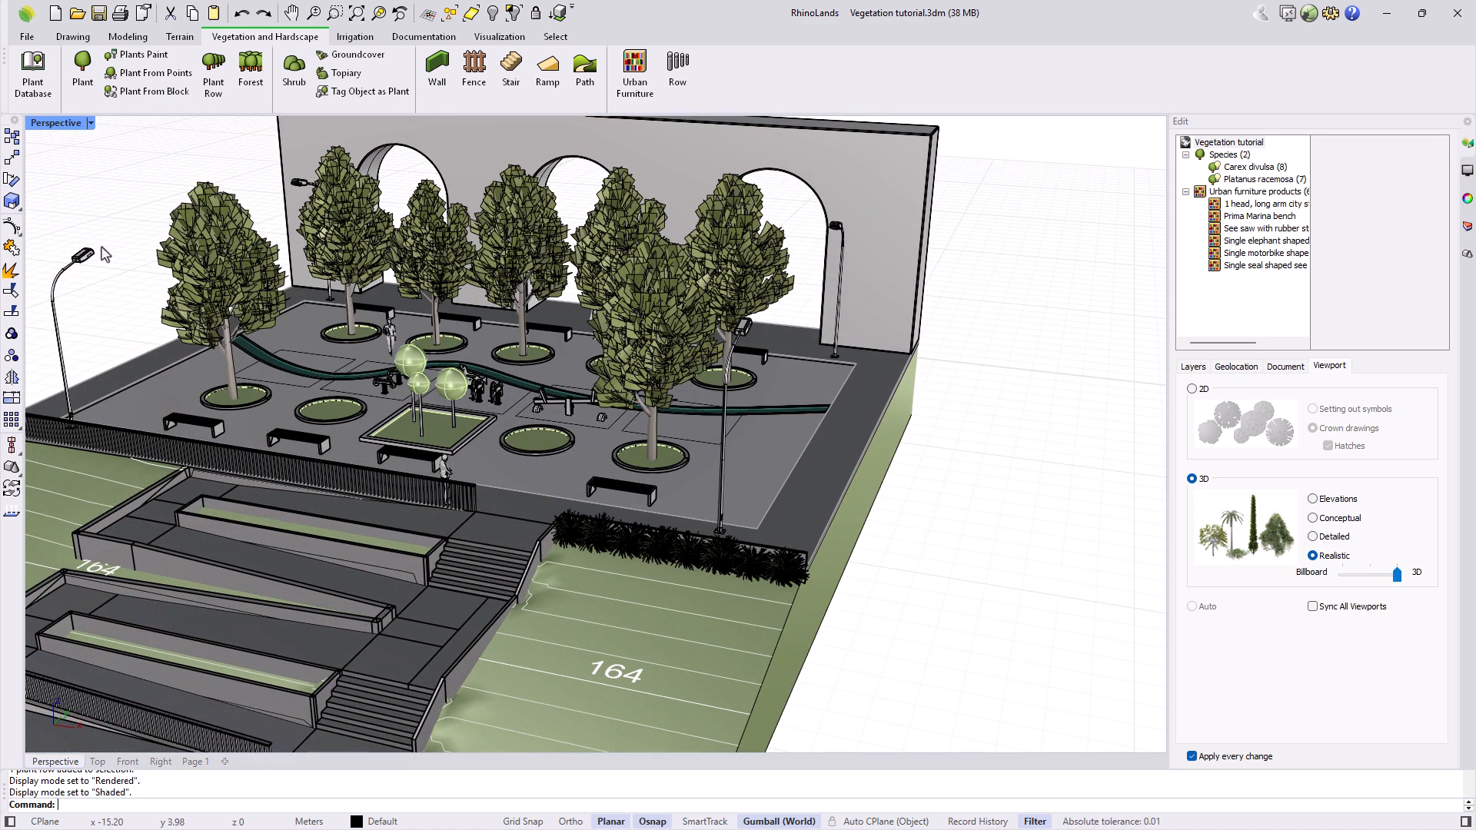
Set the viewport back to Rendered and change the 3D plant representation to Detailed
left_click(61, 123)
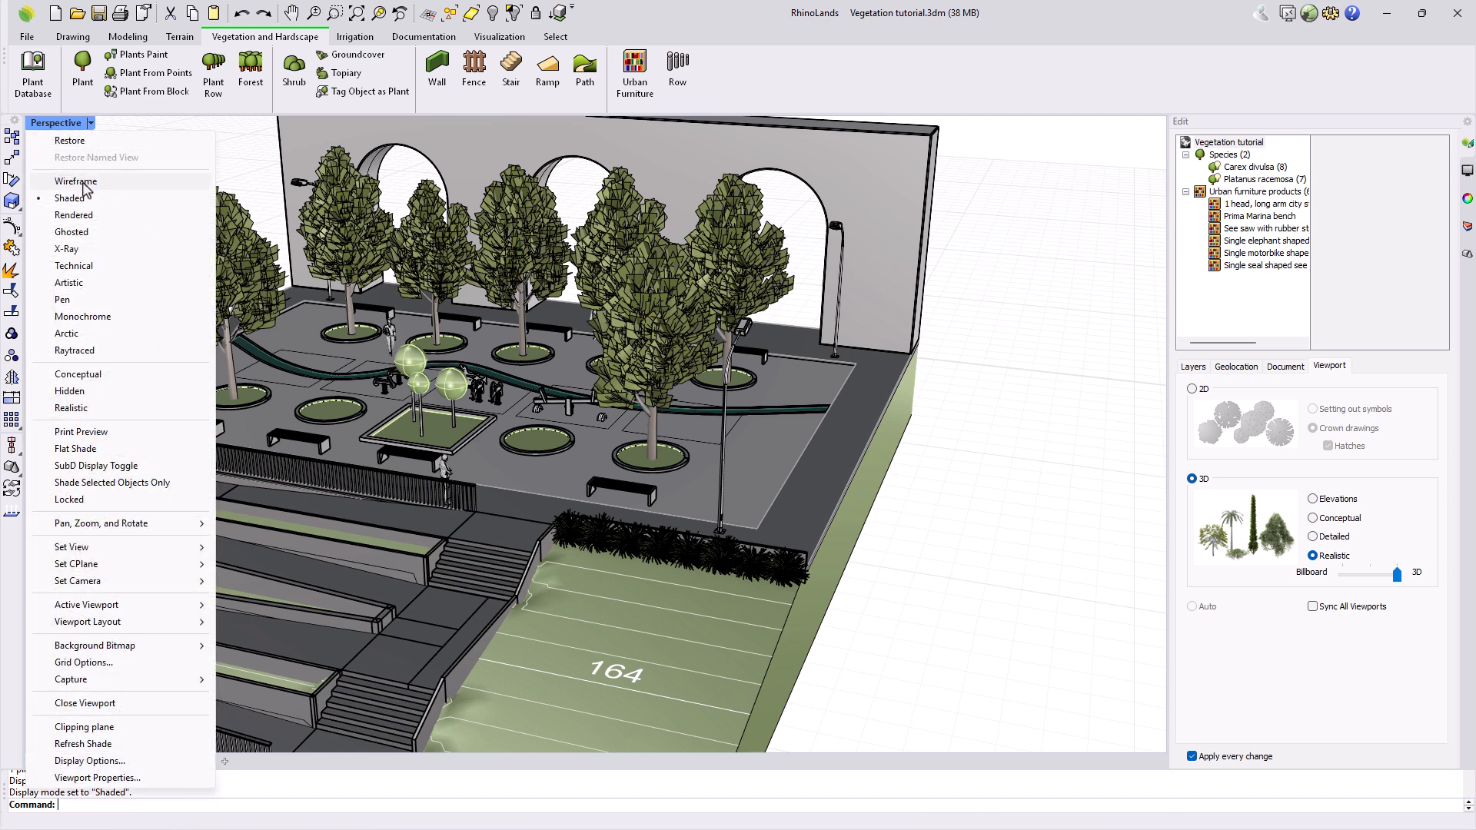
left_click(83, 216)
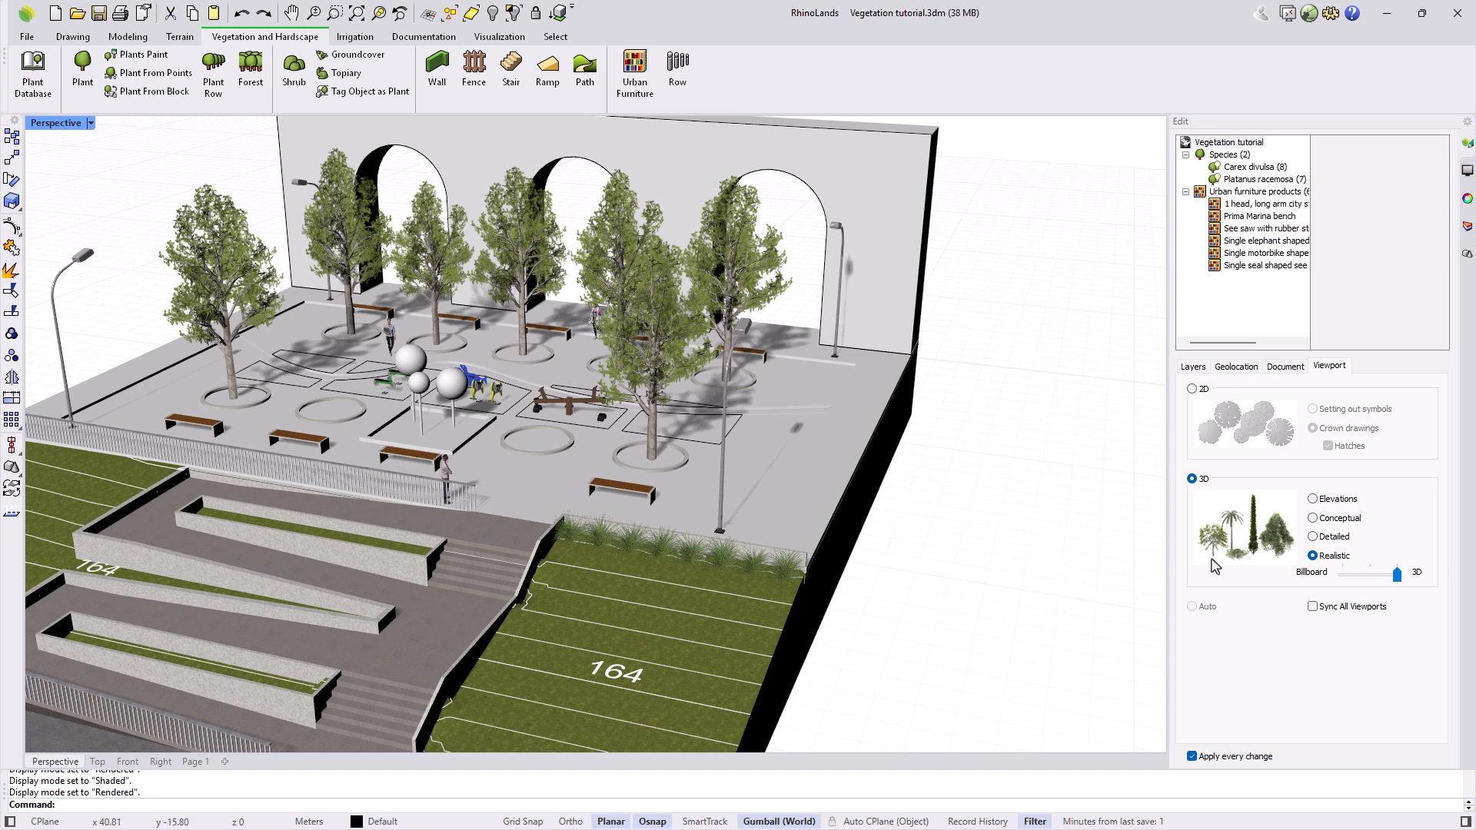
left_click(1313, 539)
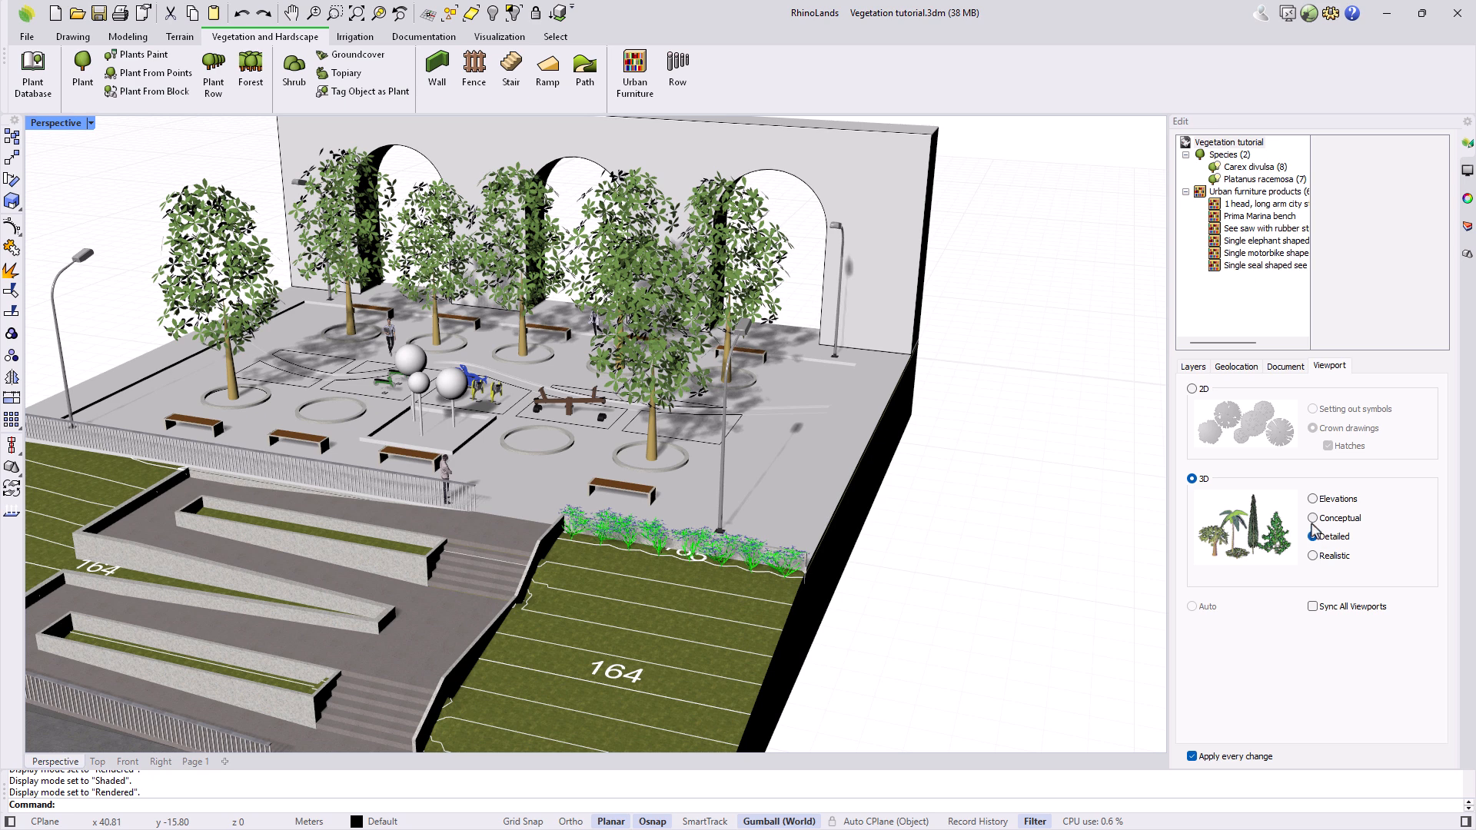
Cycle the 3D plant representation through Conceptual and Elevations, and set it to Realistic
left_click(1313, 520)
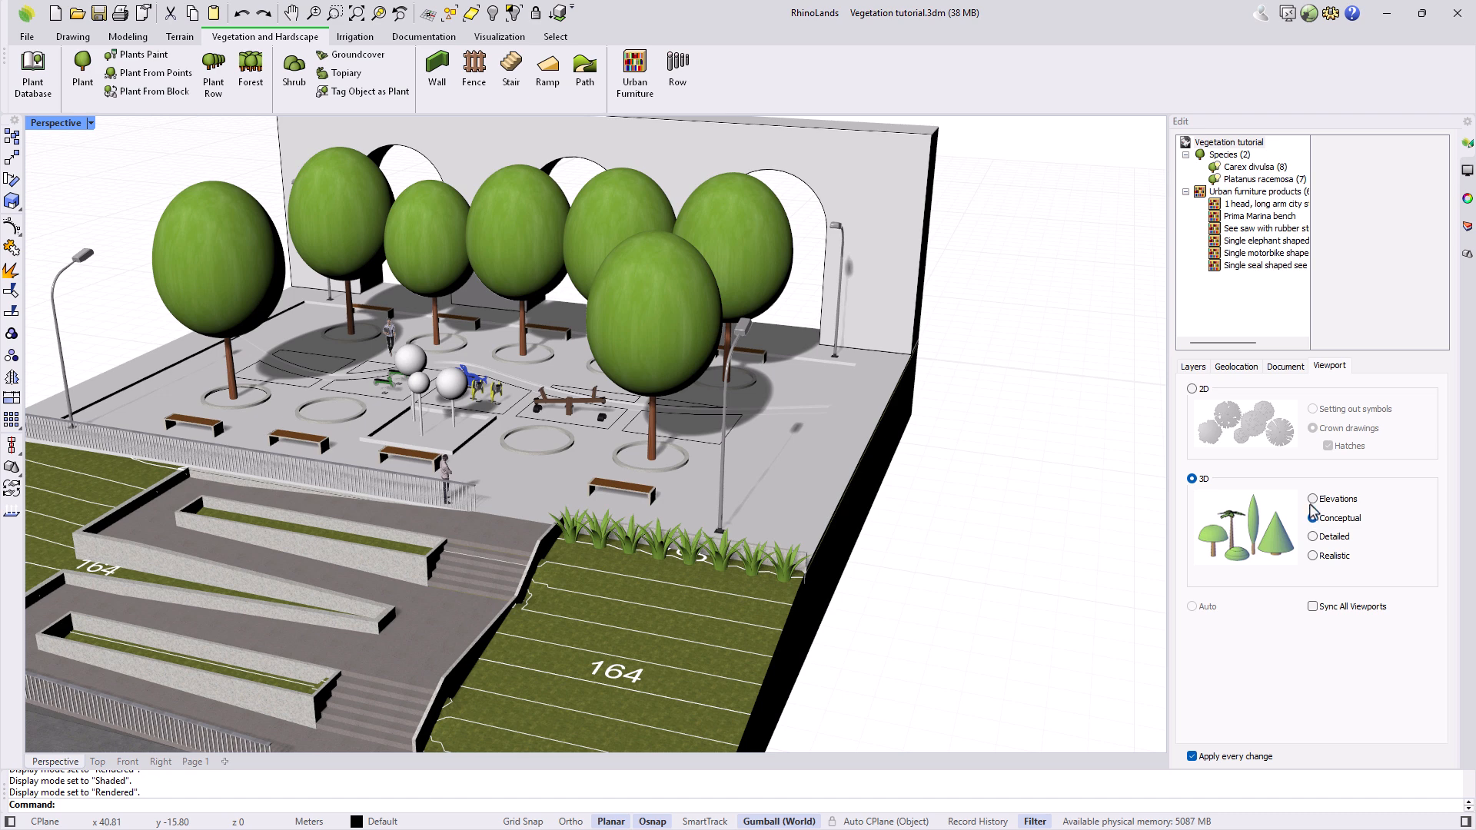
left_click(1312, 501)
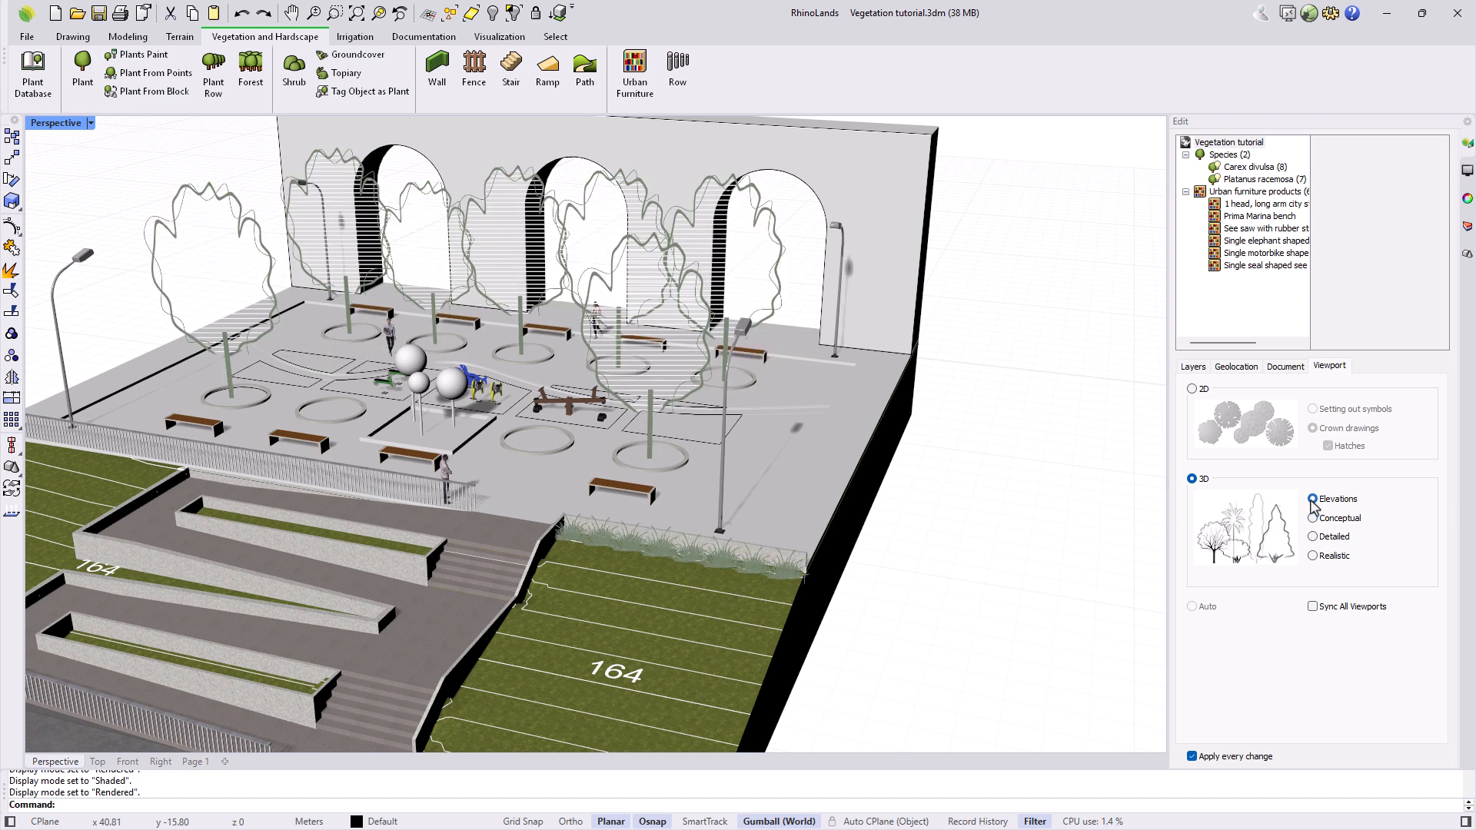
left_click(1312, 557)
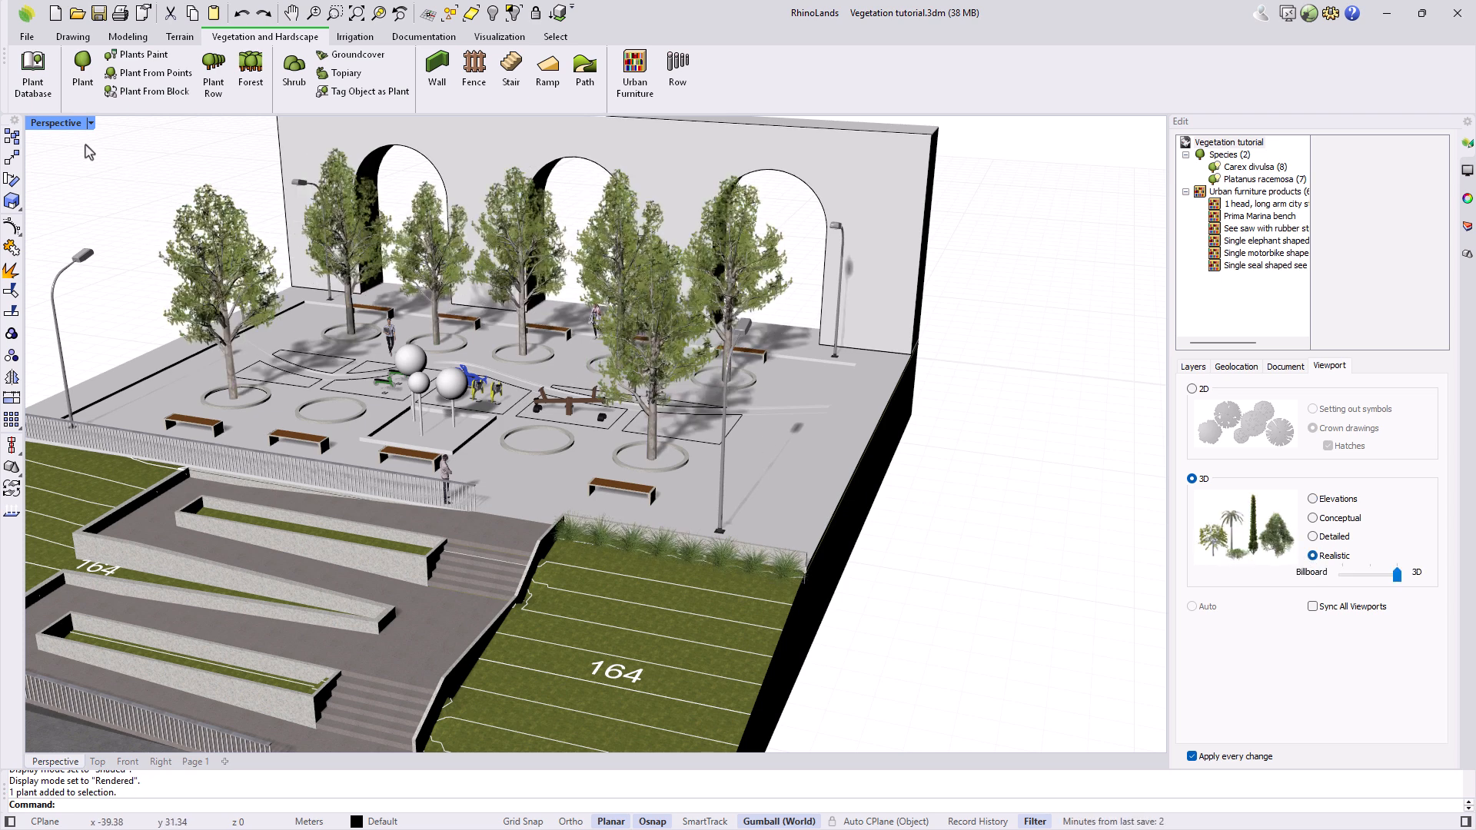
Maximize the Top view, compare its 2D plants with hatches toggled and as setting out symbols, restore Crown drawings, and save the model
double_click(70, 124)
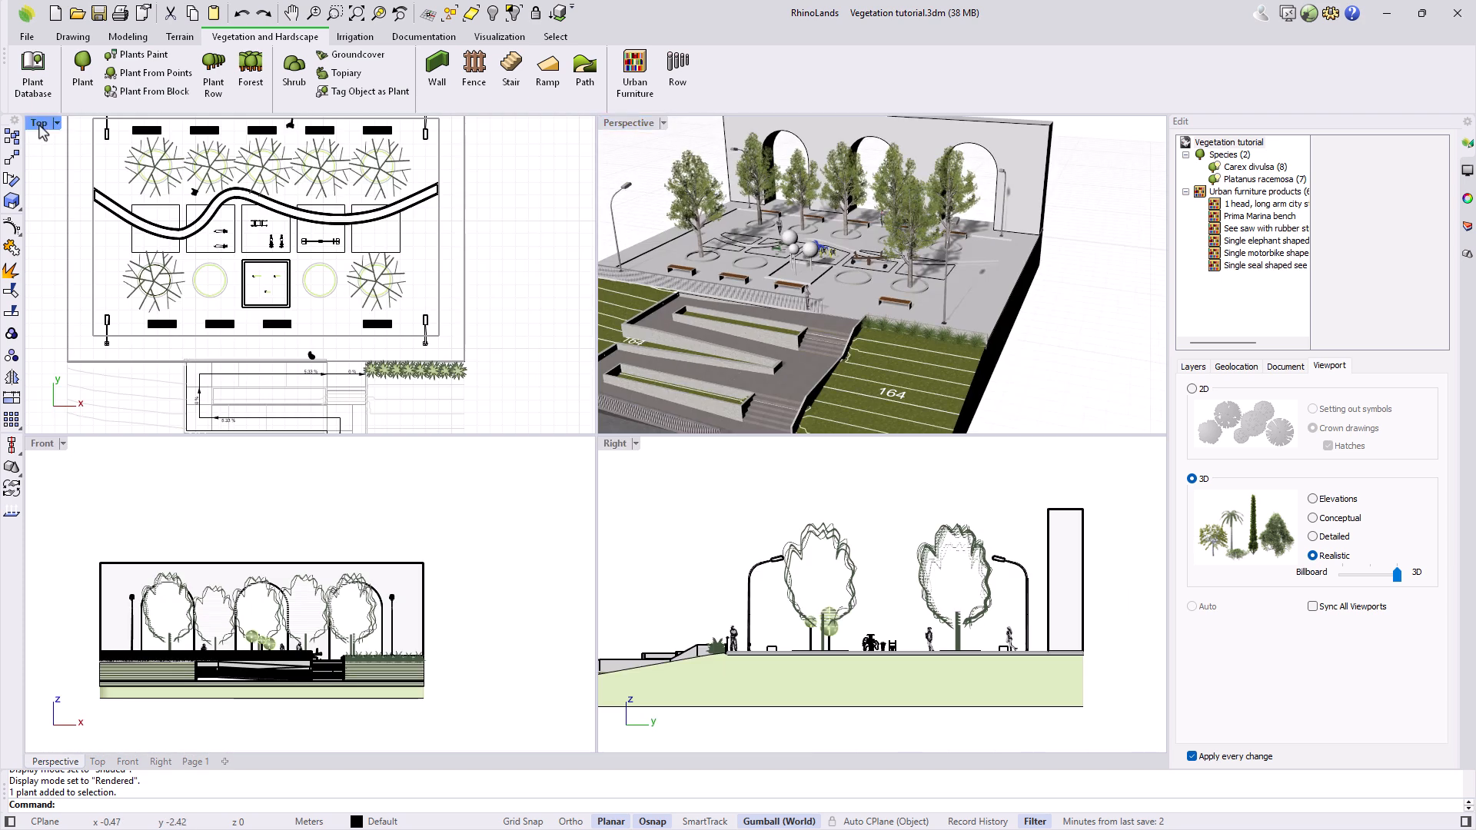
double_click(39, 123)
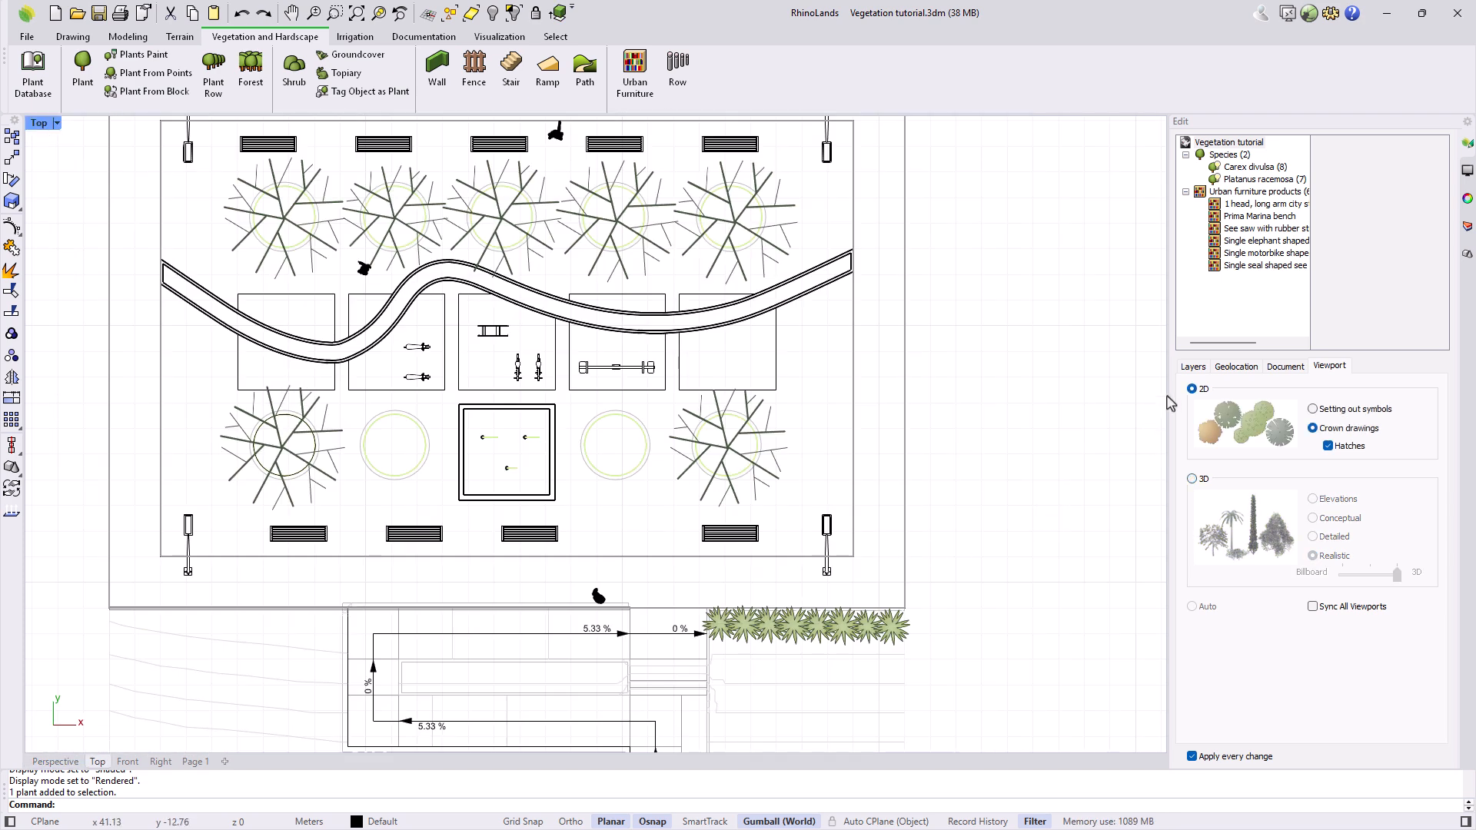
left_click(1329, 447)
left_click(1328, 447)
left_click(1313, 410)
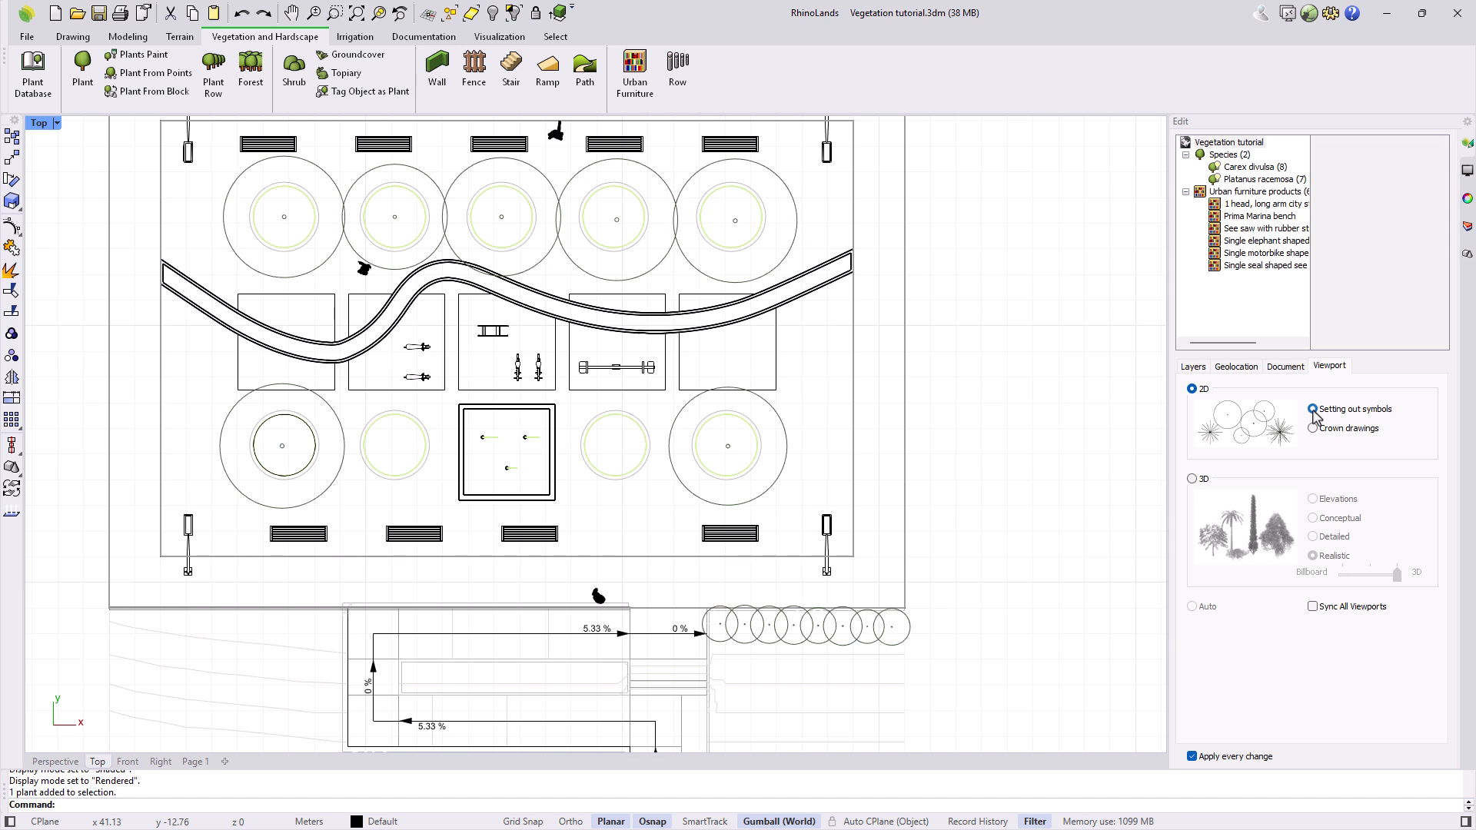
left_click(1313, 429)
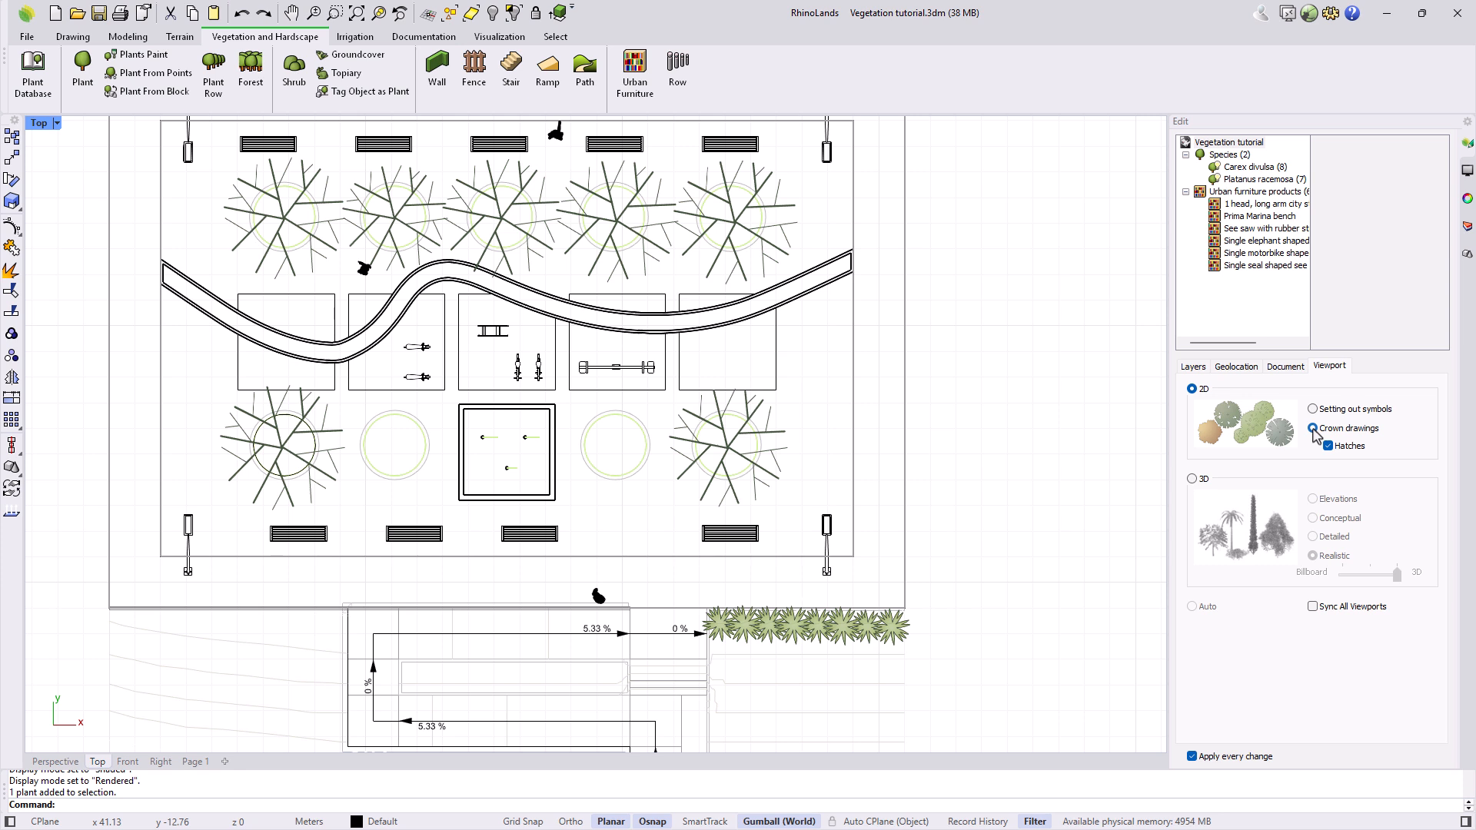
key("ctrl+s")
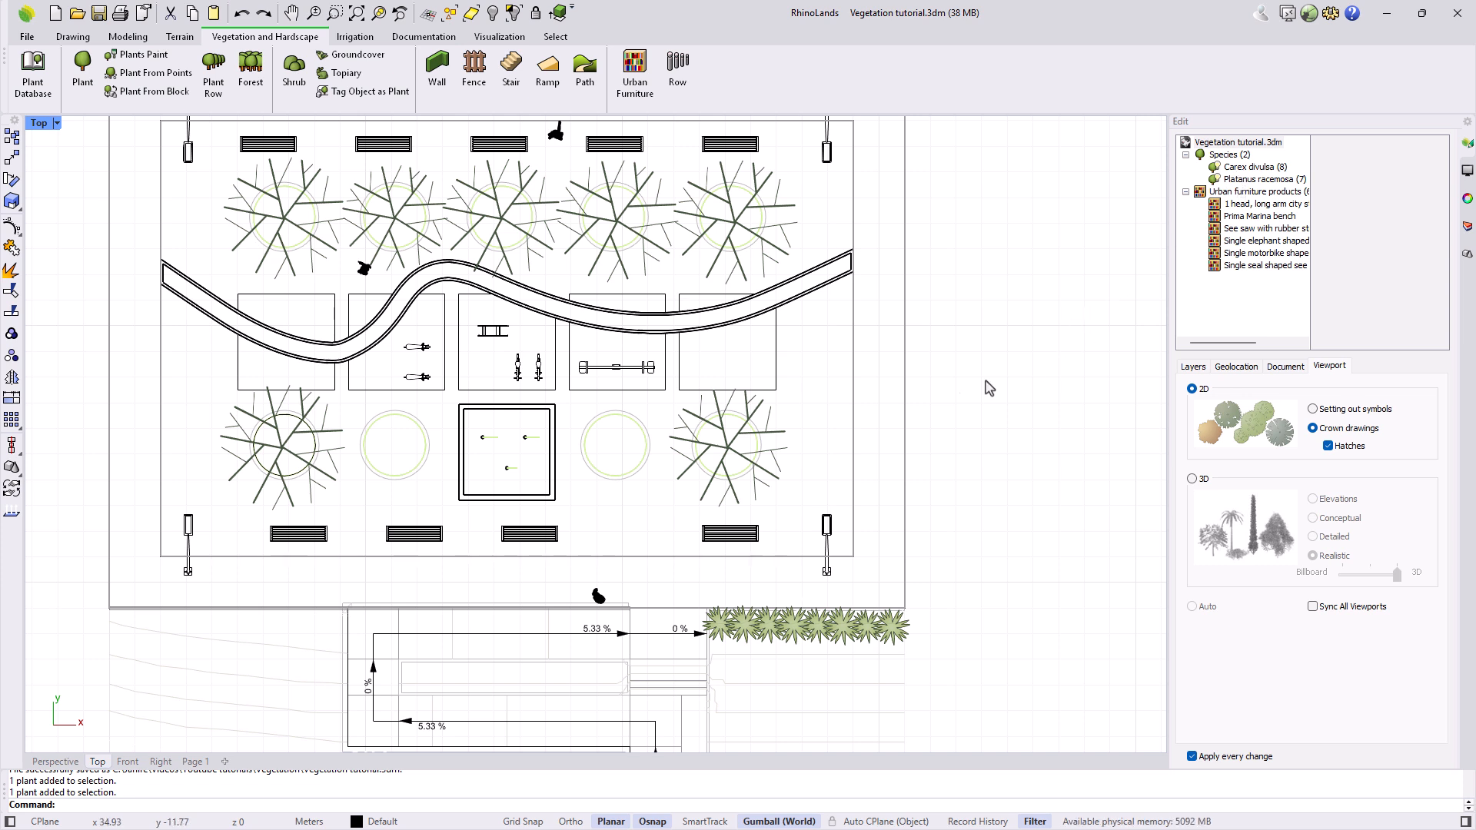
Open the species properties of a Platanus racemosa tree and browse the crown blocks available for its 2D drawing, keeping the current one
left_click(782, 443)
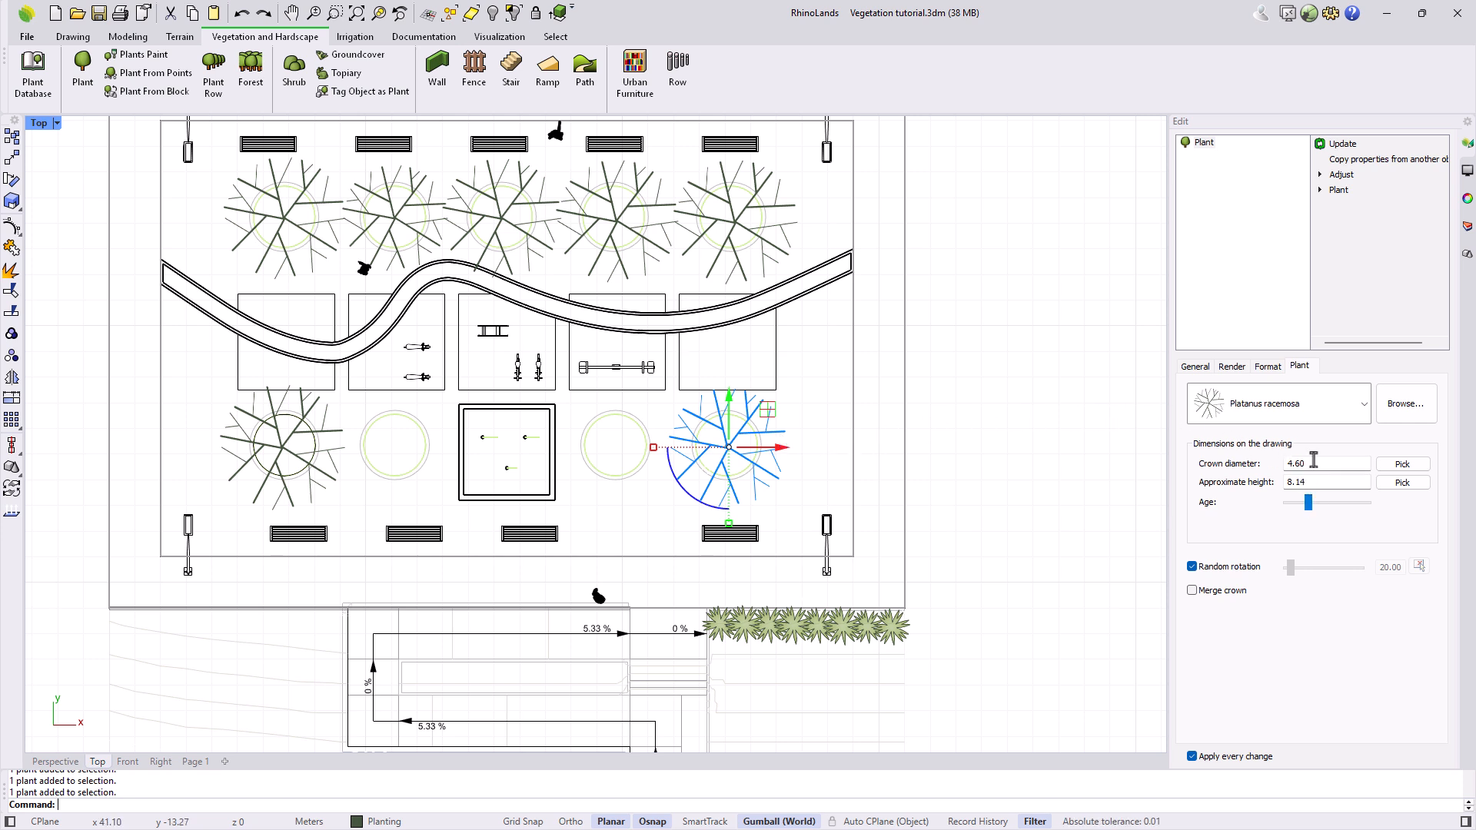
left_click(1337, 190)
left_click(1362, 206)
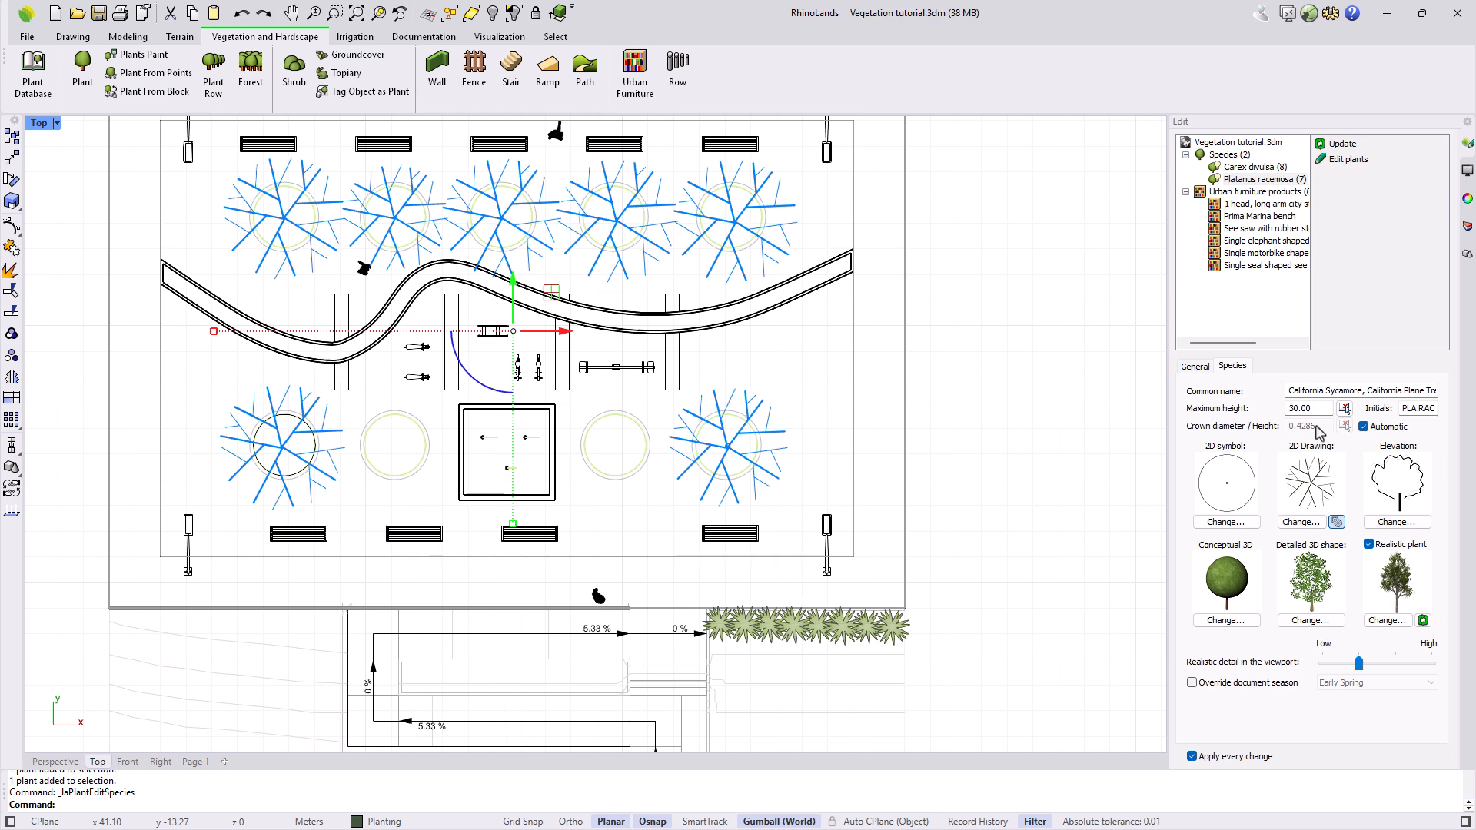
left_click(1299, 526)
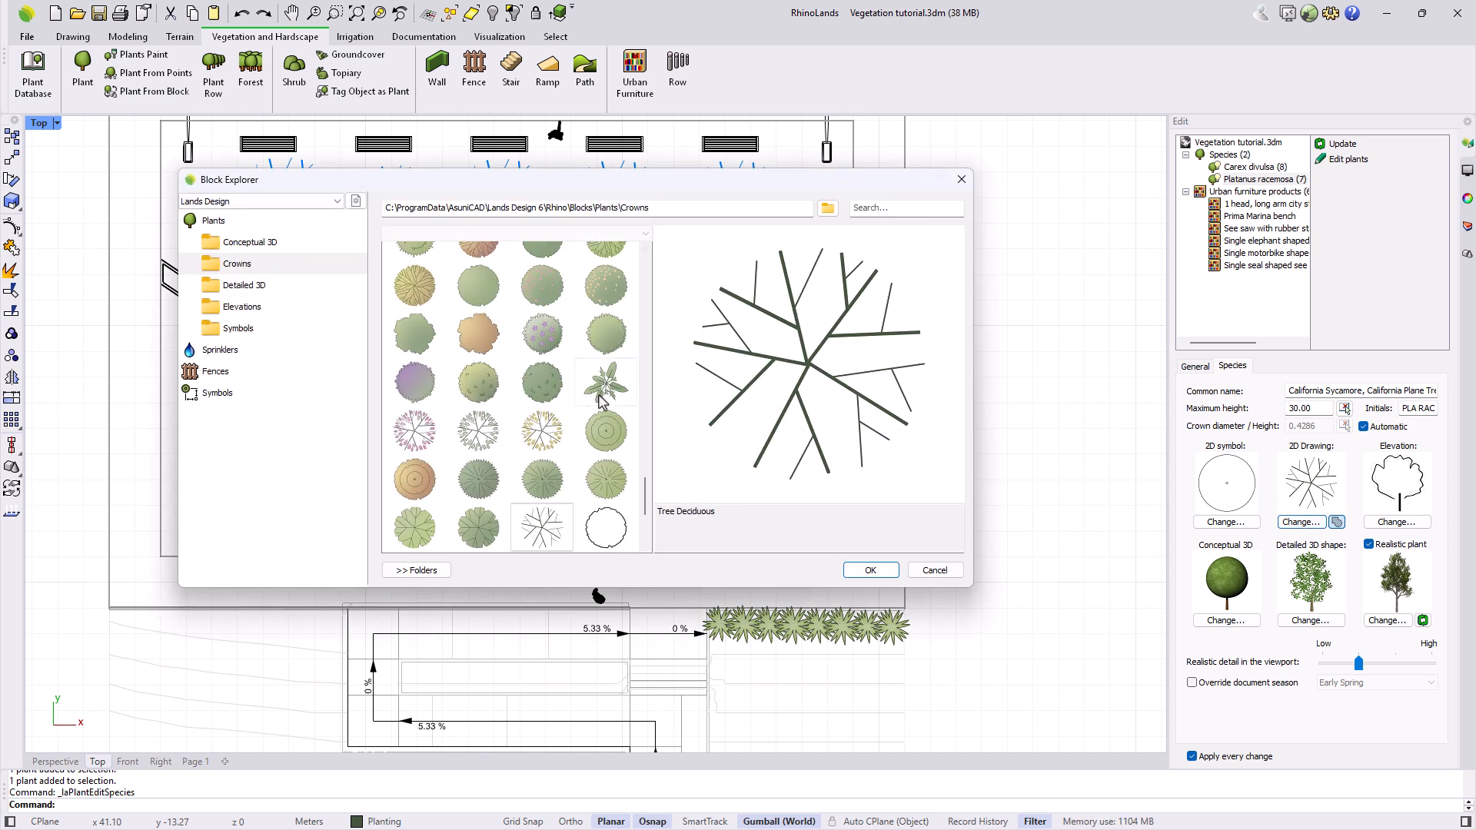
left_click(935, 569)
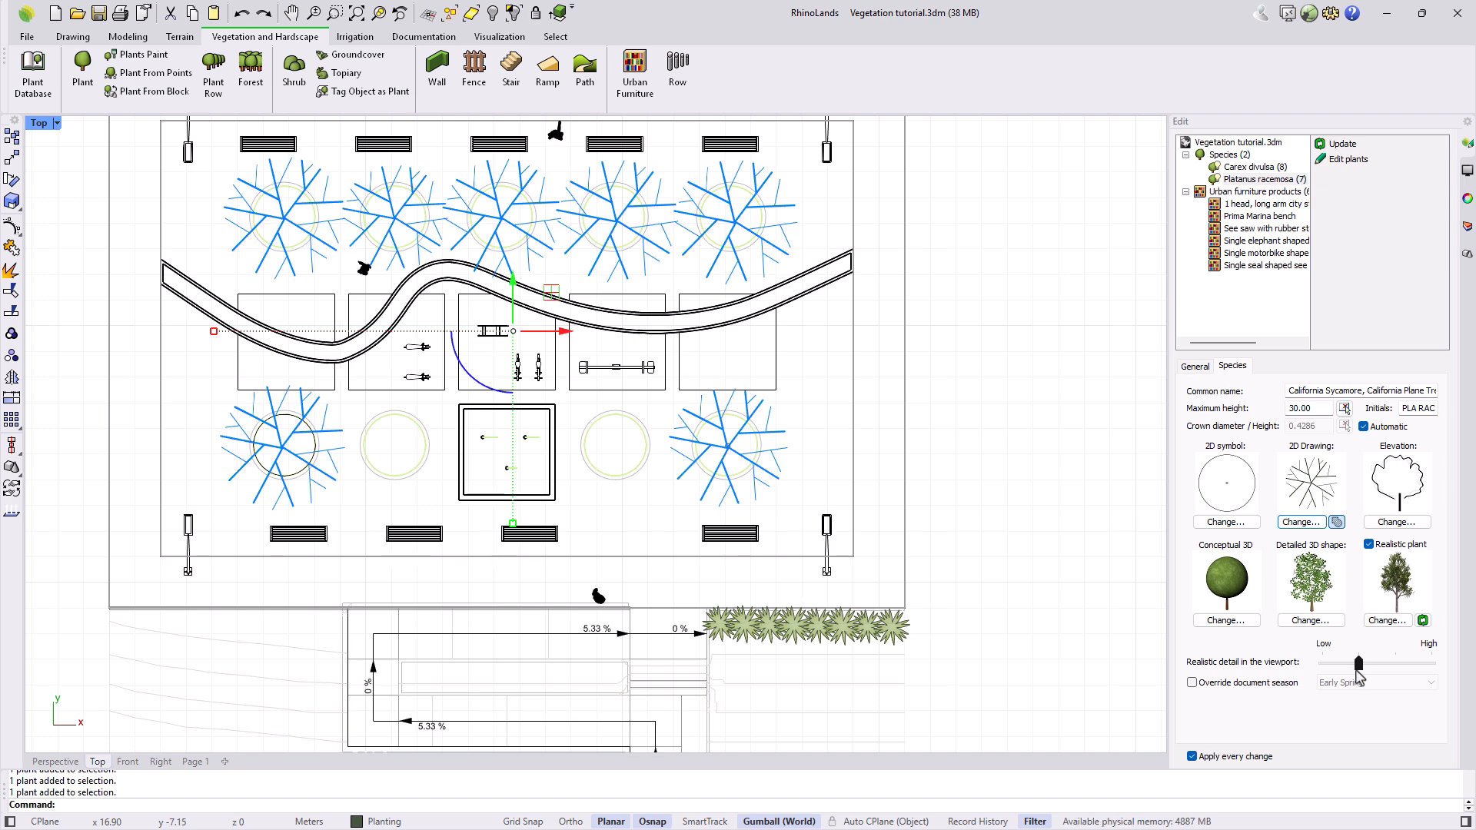
Toggle the 2D drawing's display option for Platanus racemosa, and switch it off and back on for Carex divulsa
left_click(1336, 521)
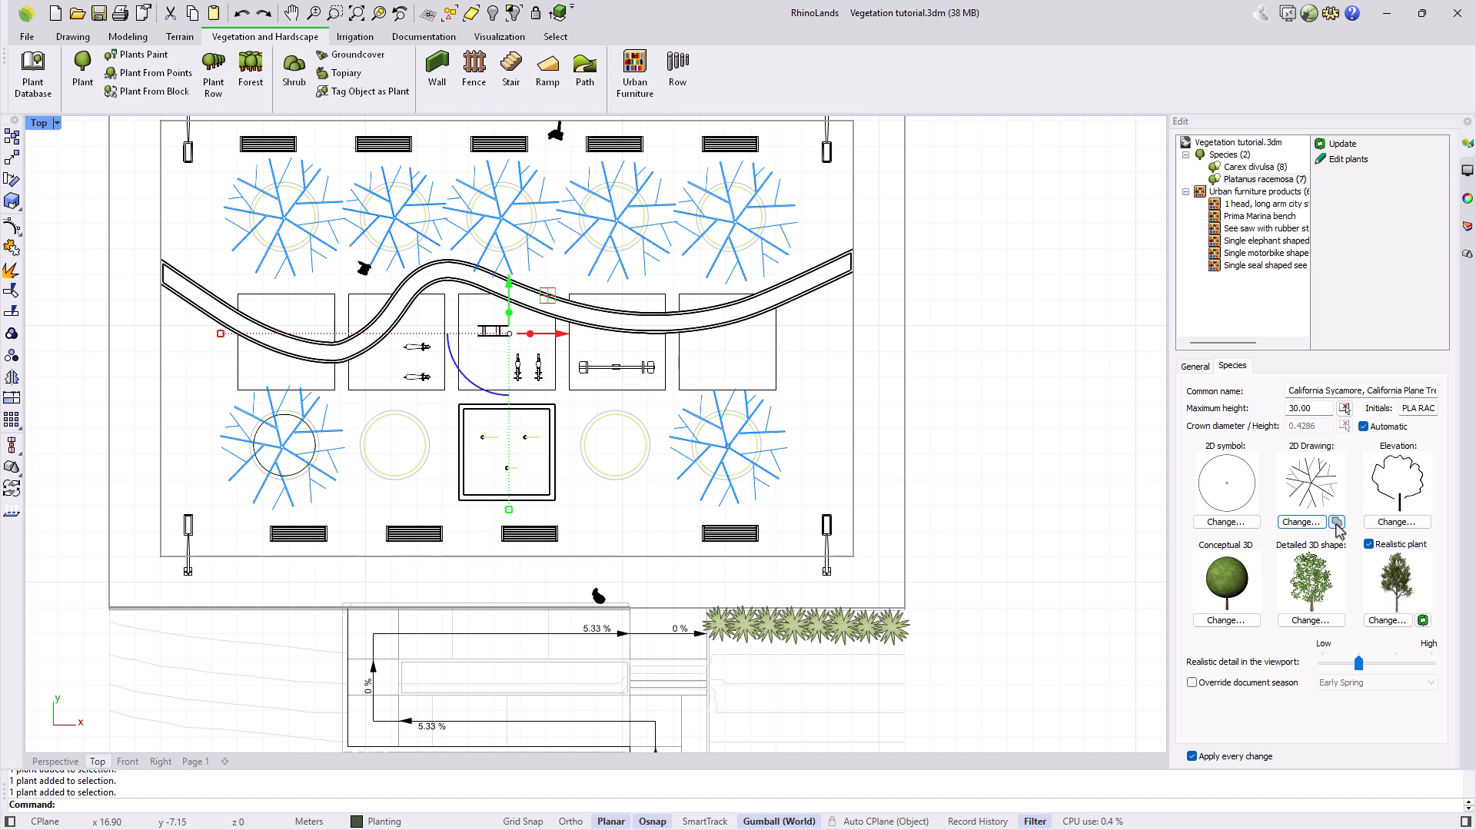
left_click(1254, 167)
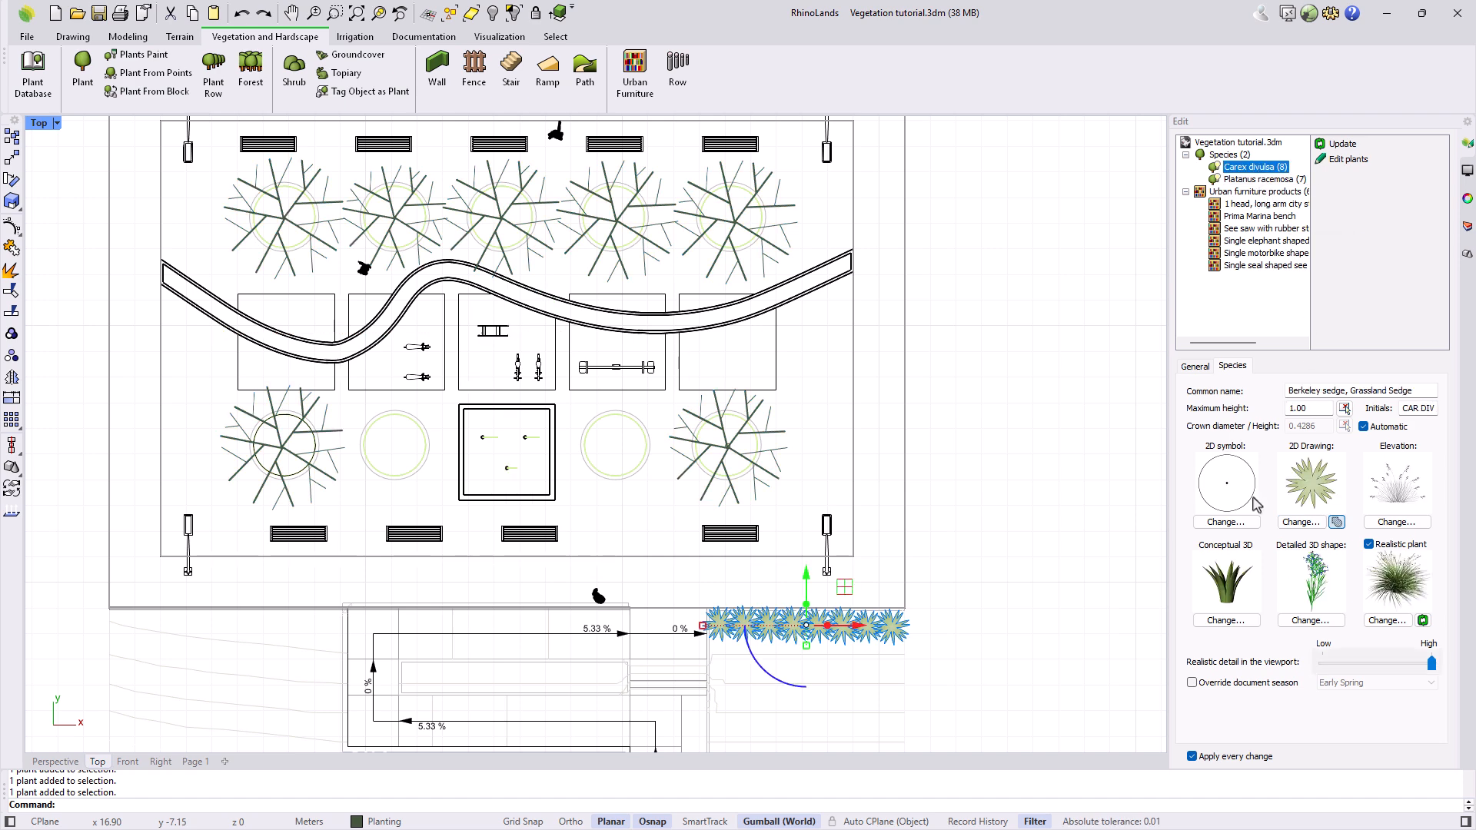
left_click(1336, 523)
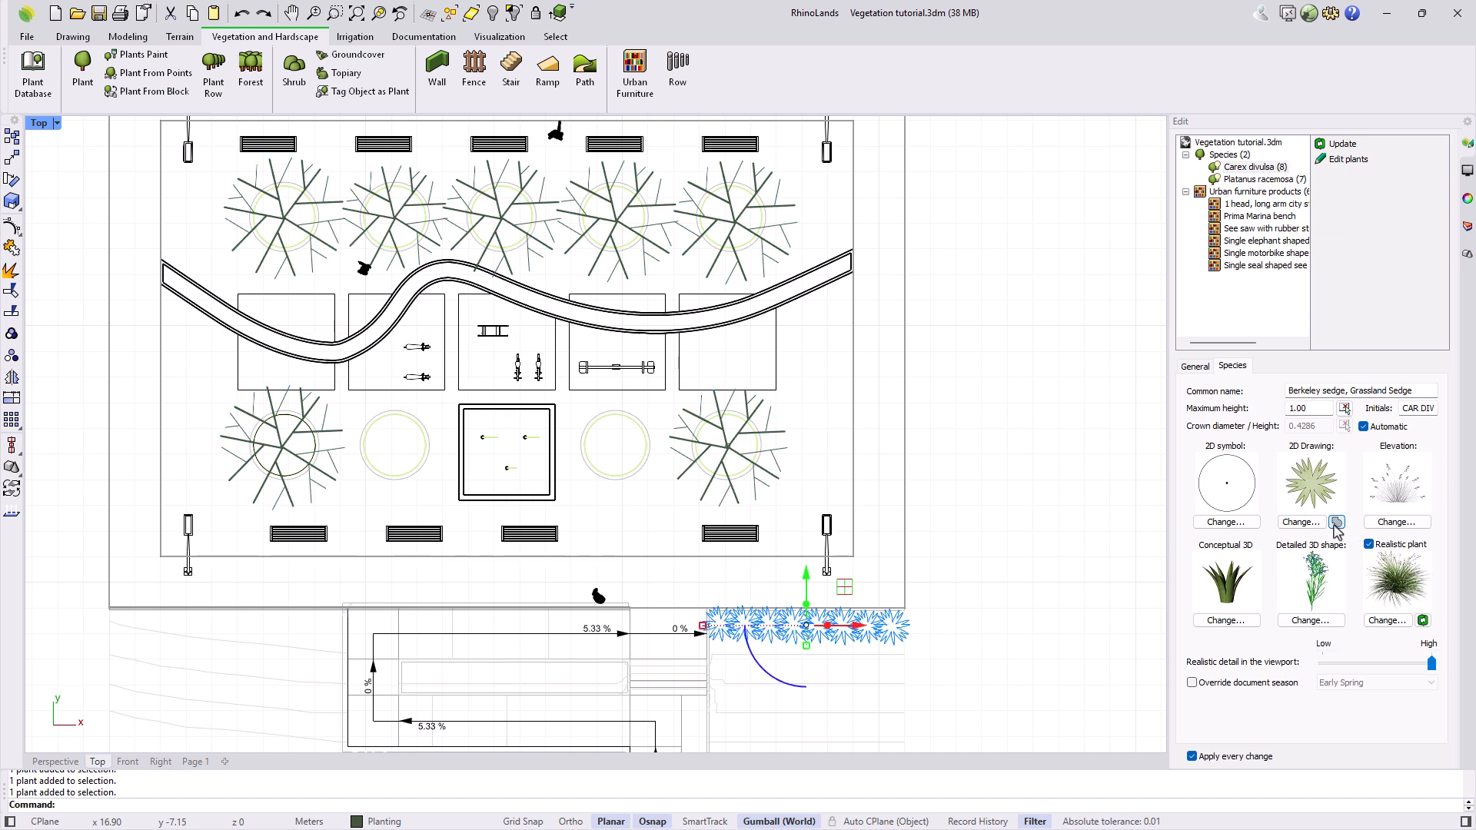
left_click(1335, 523)
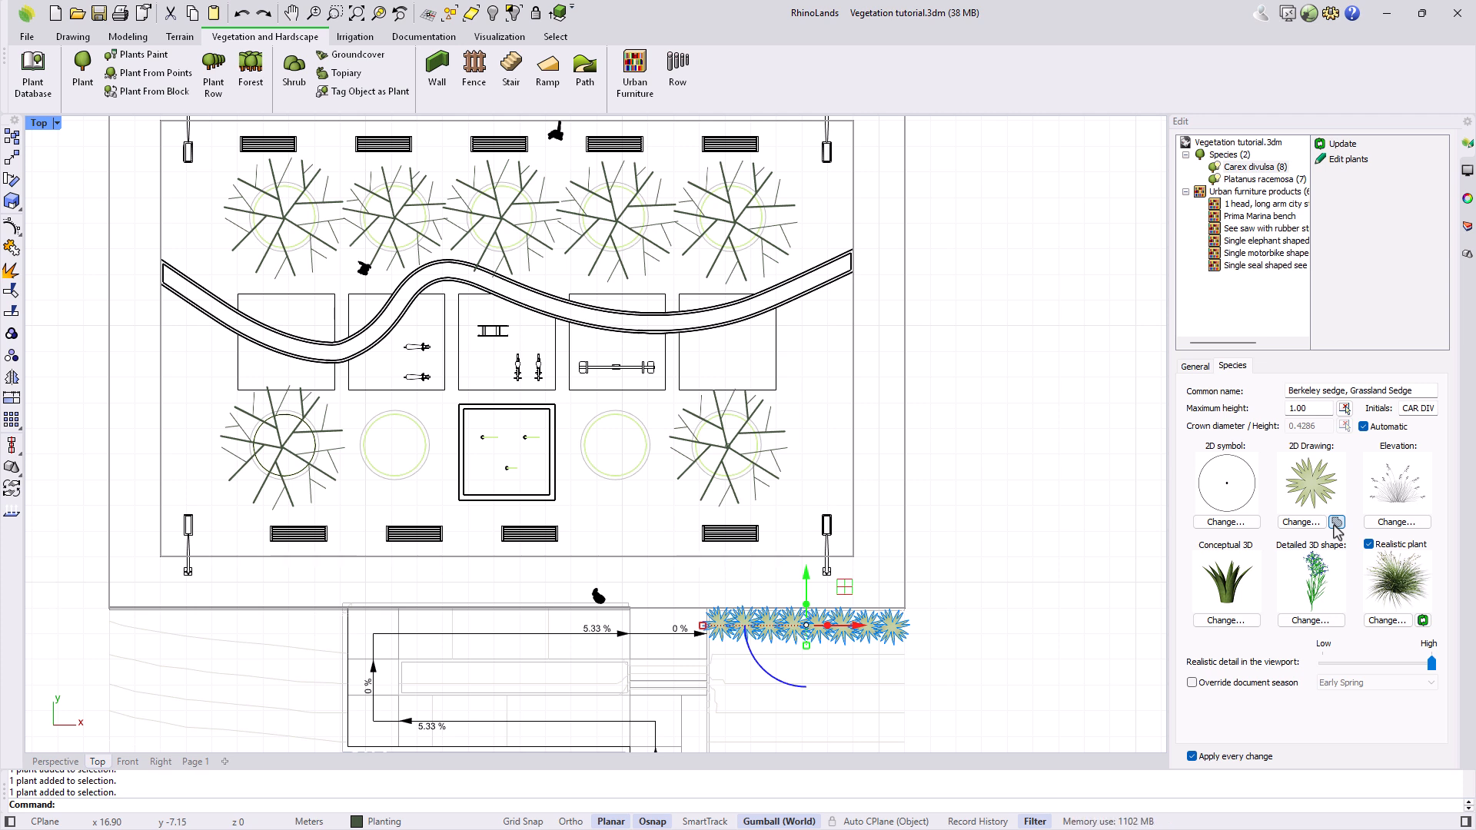
Try purple (#7652AD) as the Planting layer's color, cancel the change, and clear the selection
left_click(1466, 227)
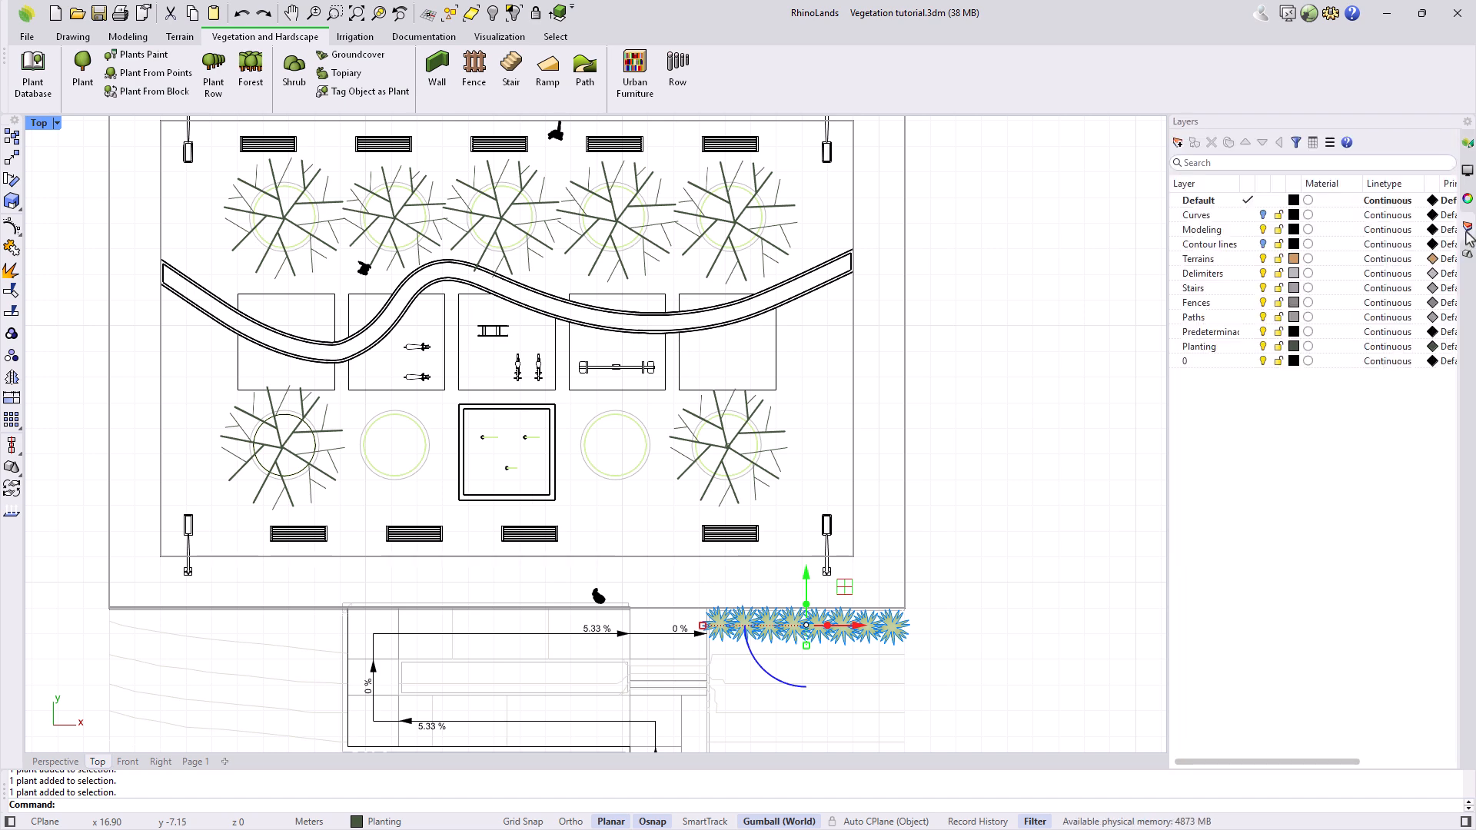
left_click(1293, 347)
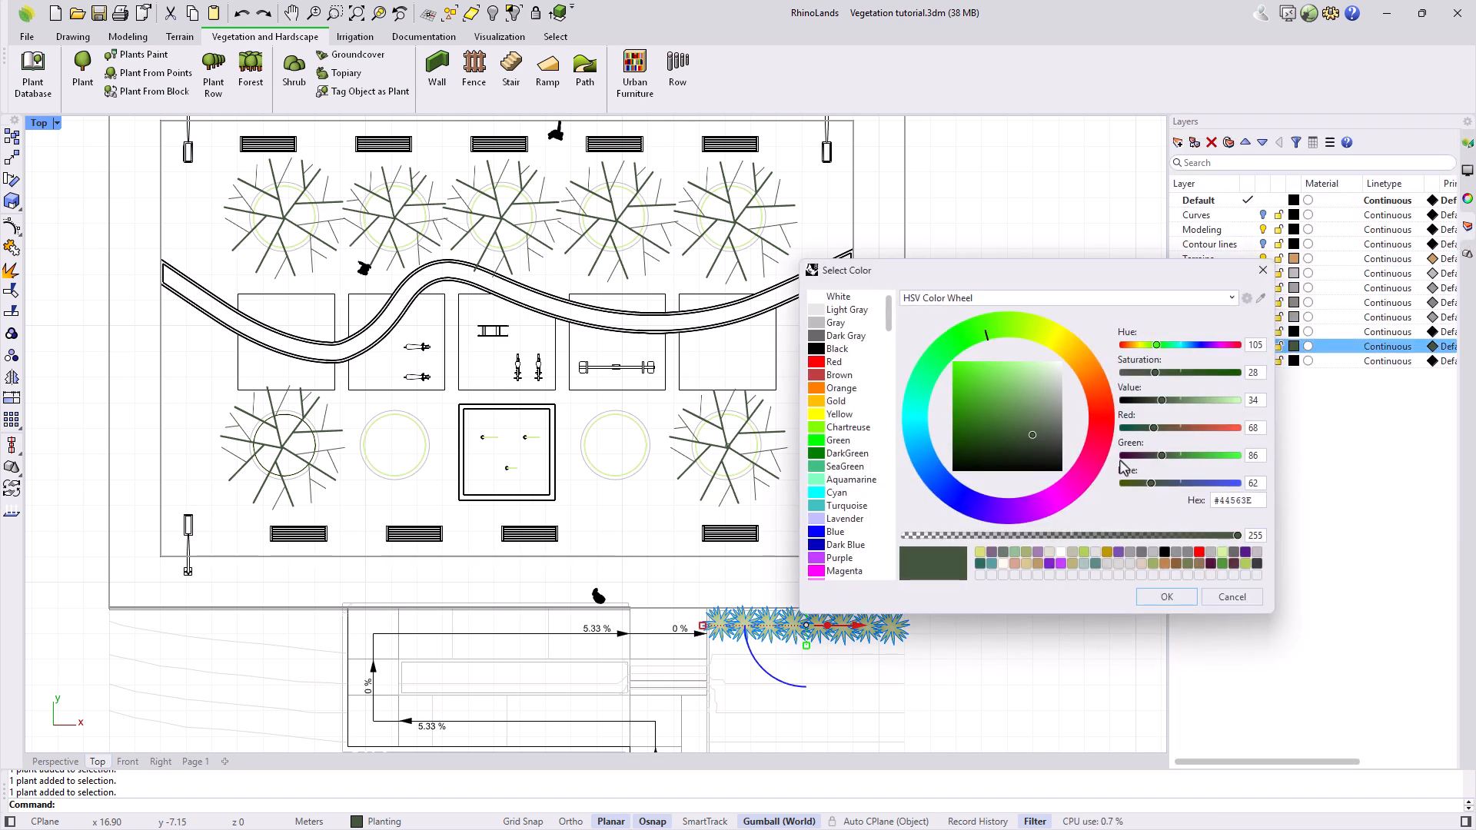
left_click(1118, 552)
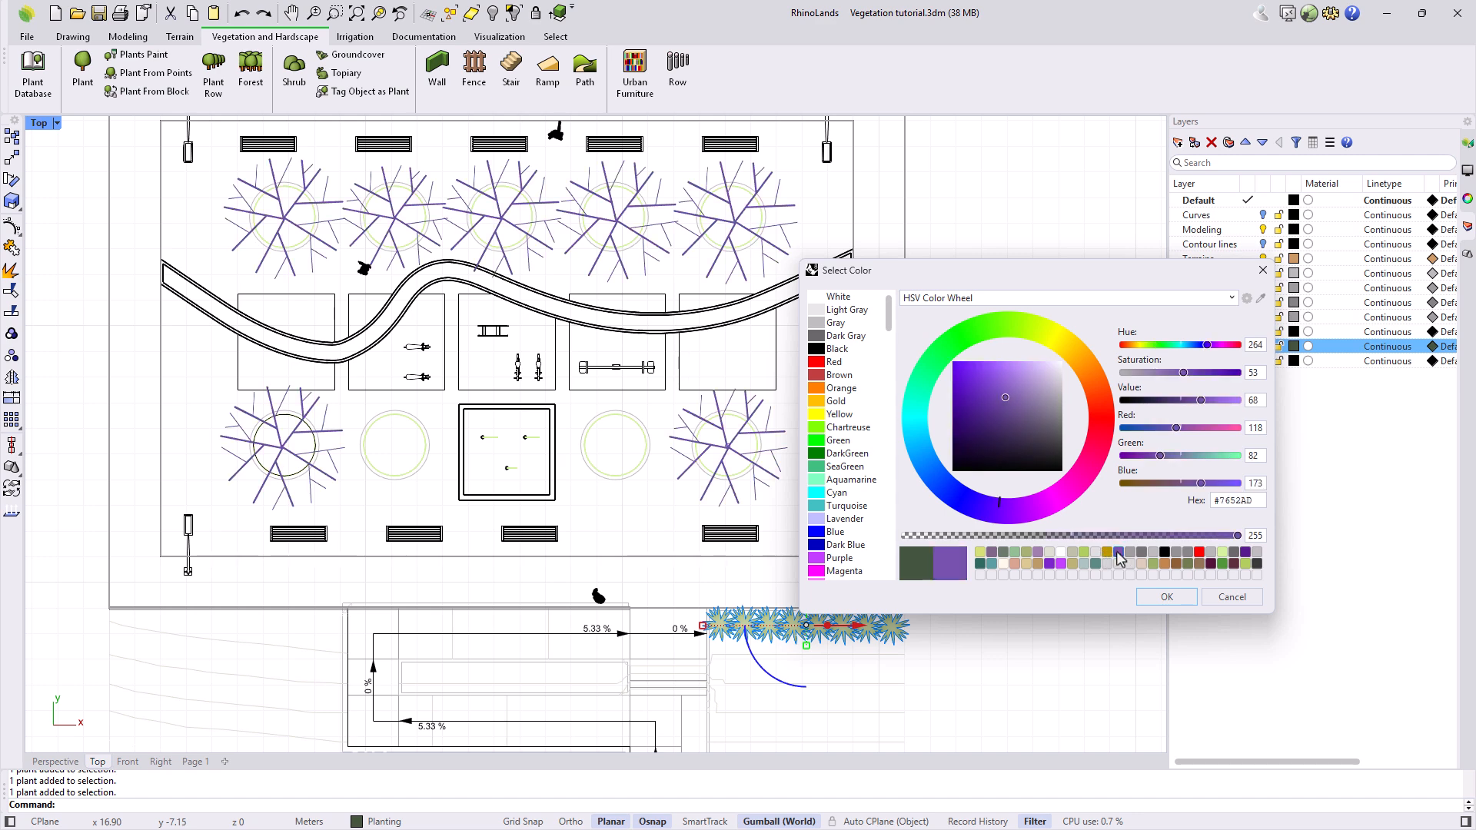
left_click(1232, 598)
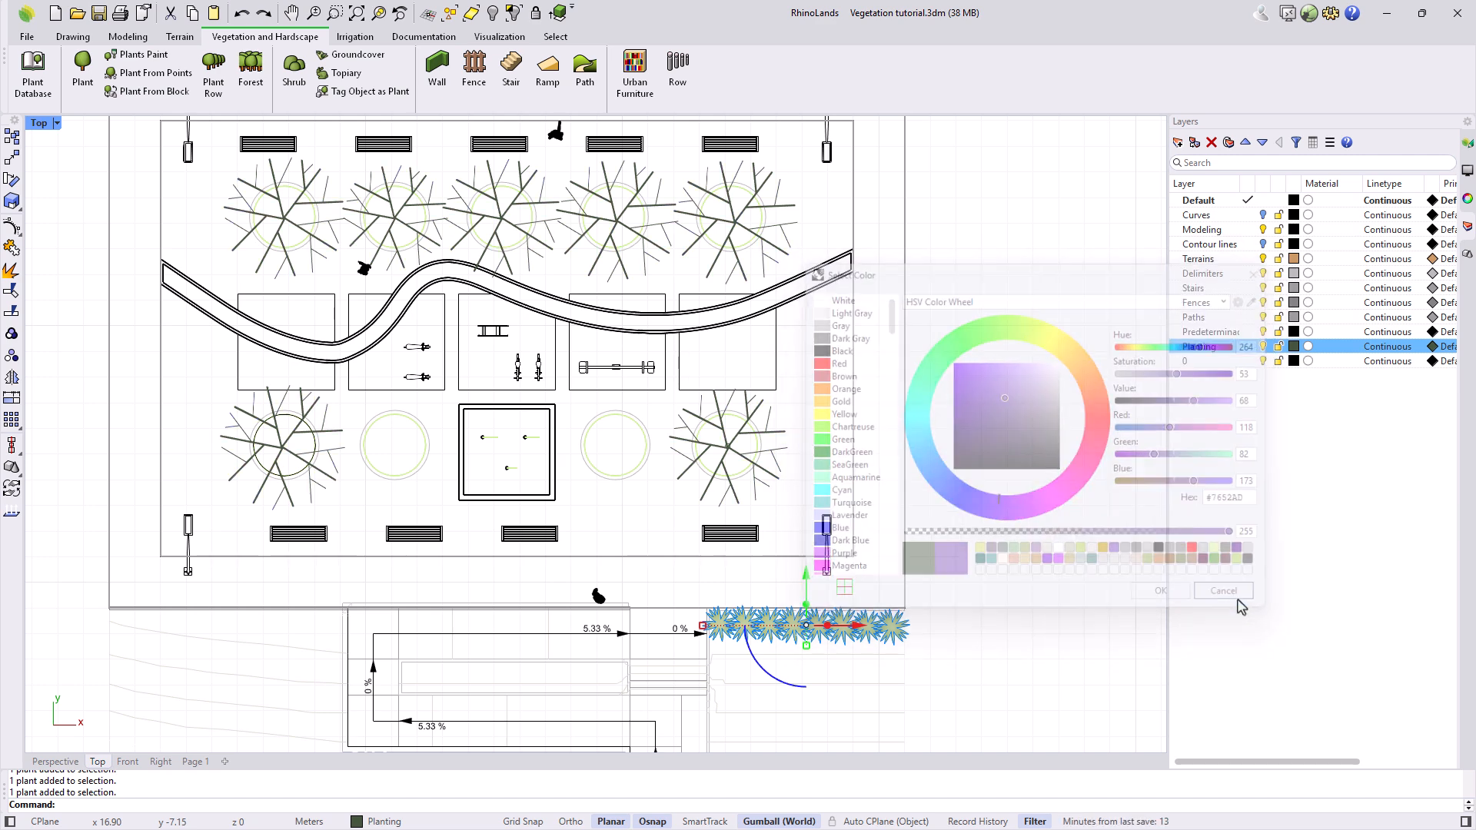
left_click(970, 642)
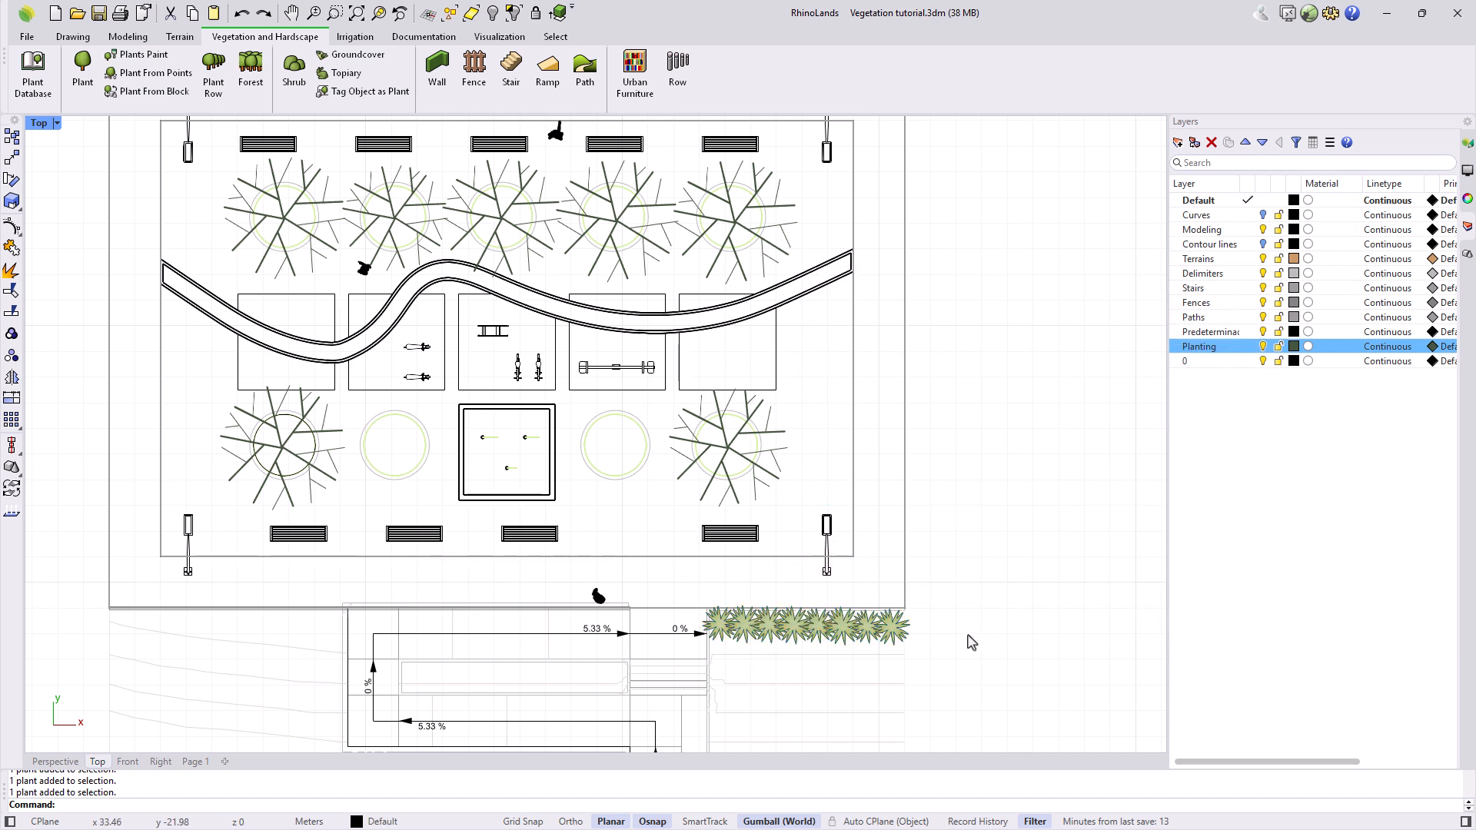
Set the Carex divulsa species color to a custom yellow-green (#99AD47) and deselect the plants
left_click(1468, 147)
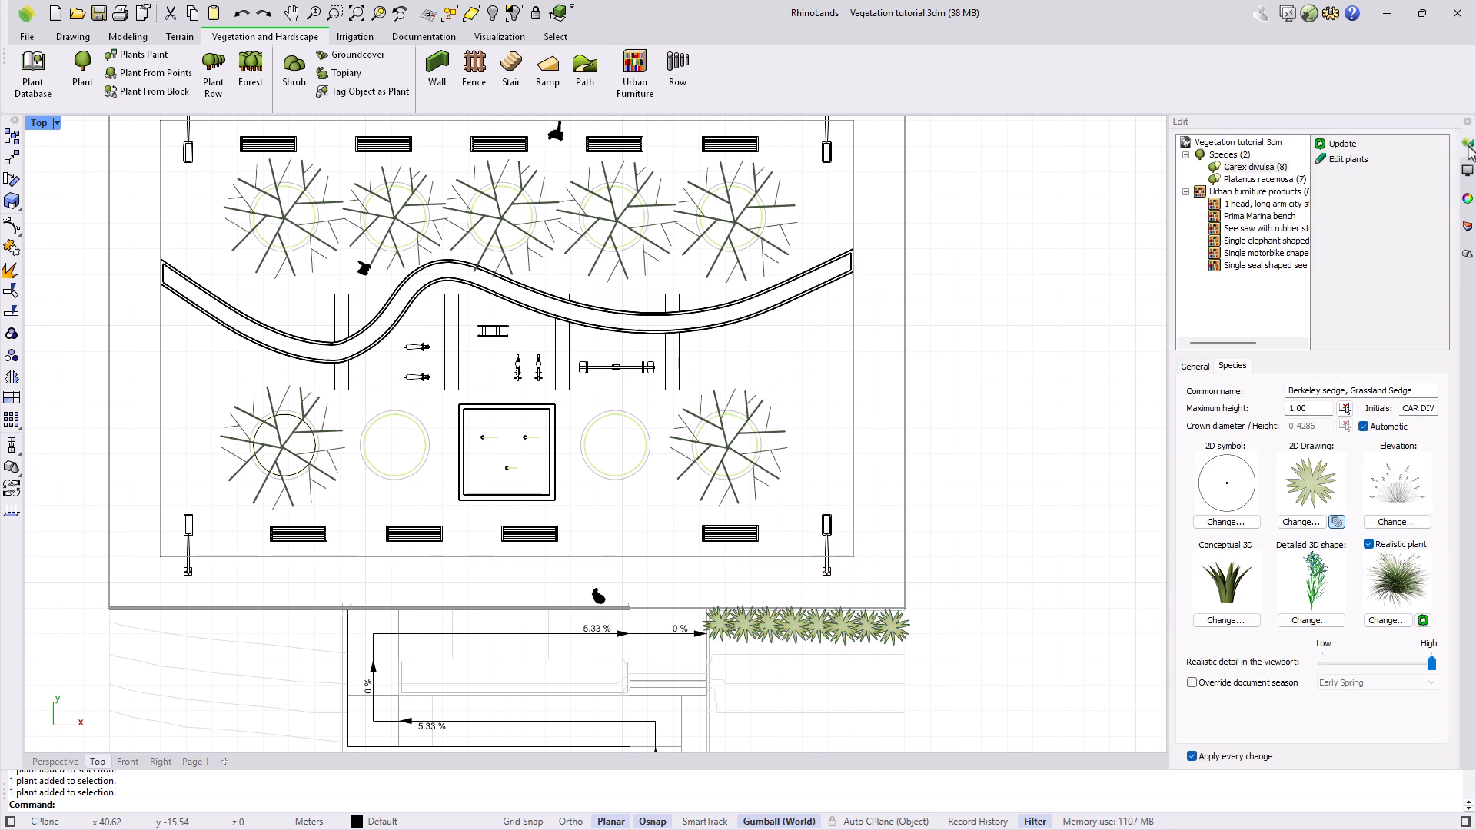
left_click(1245, 167)
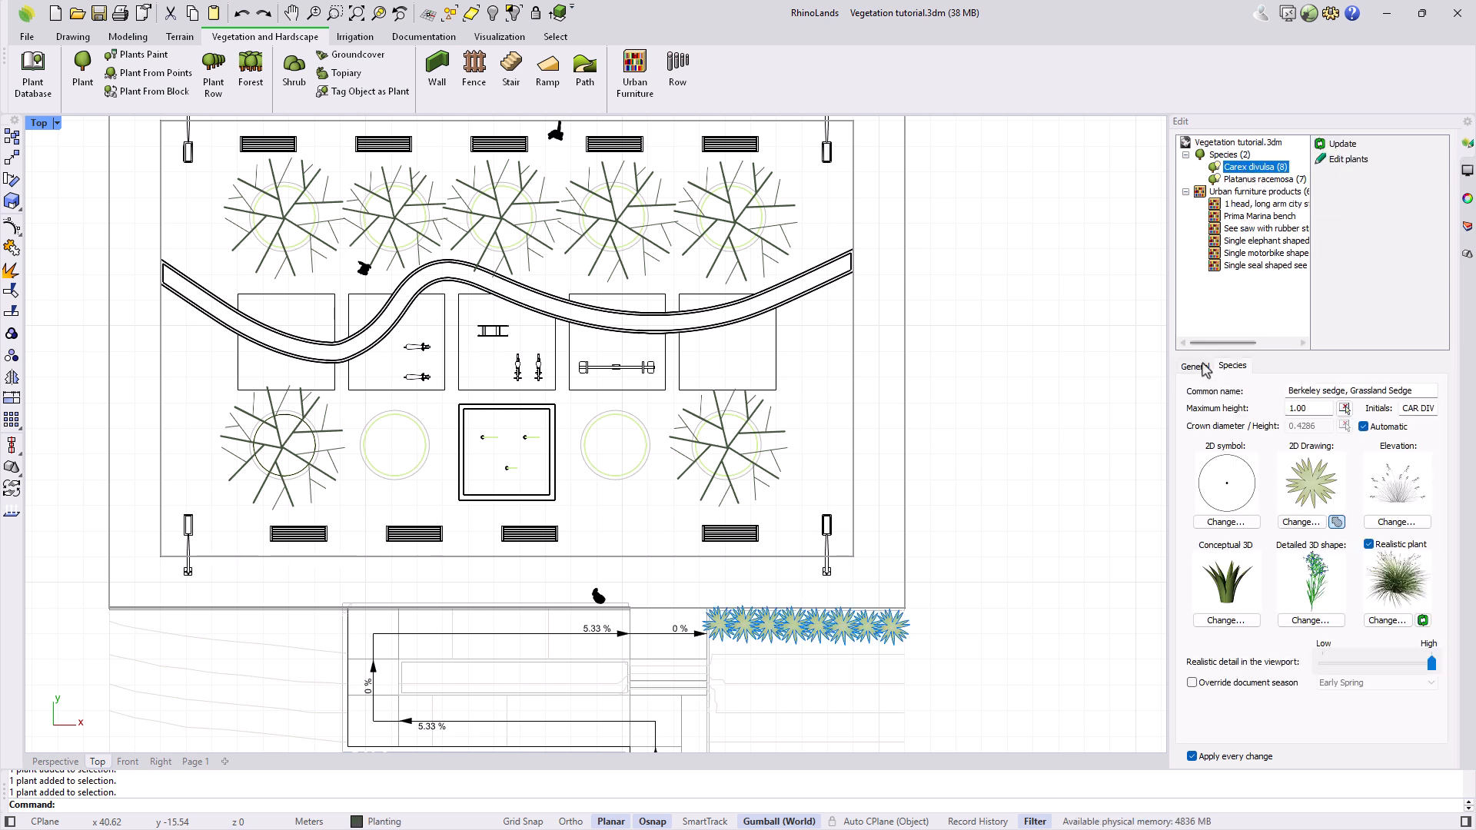
left_click(1195, 367)
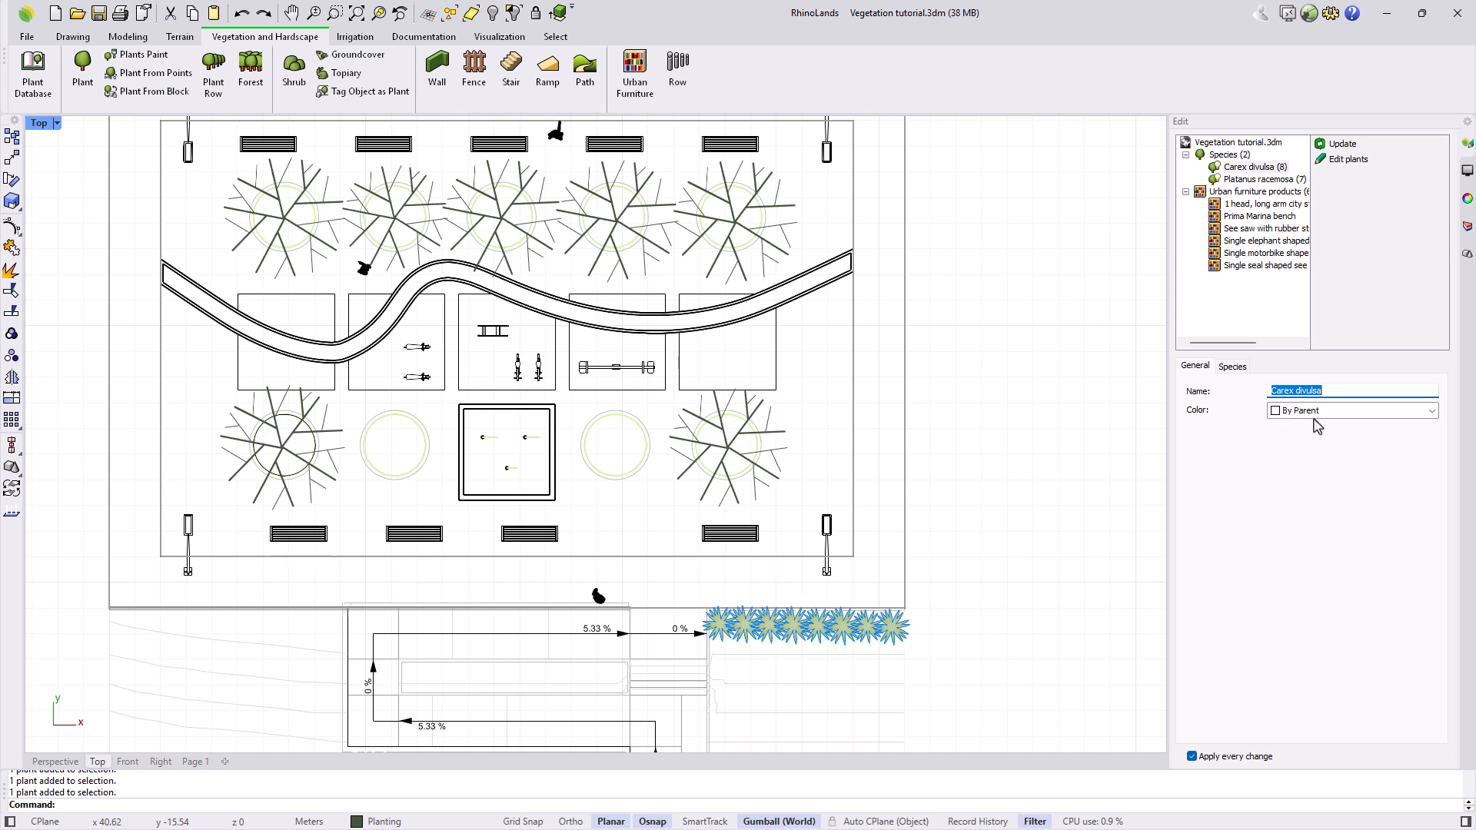
left_click(1351, 418)
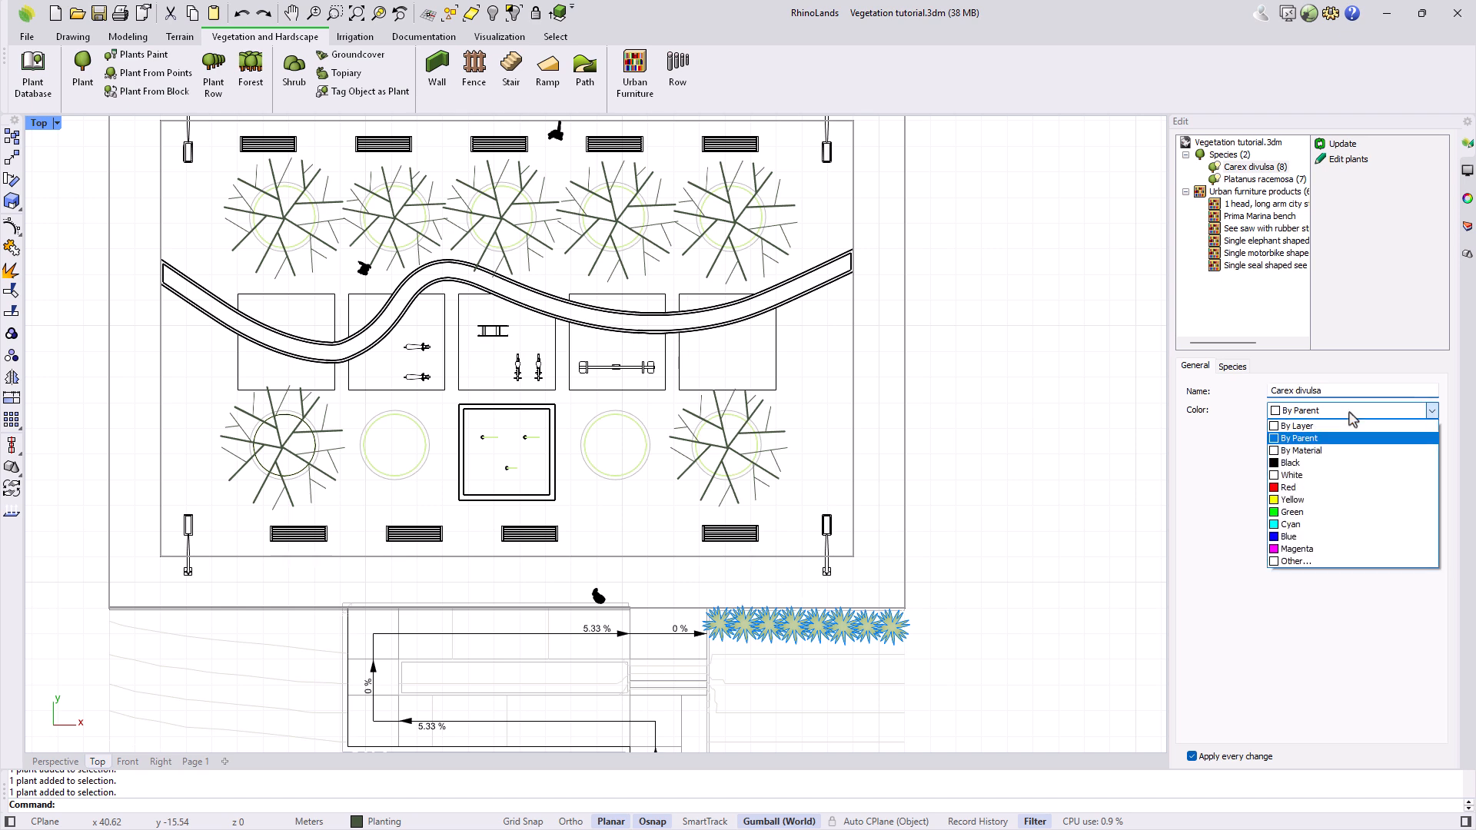
left_click(1298, 562)
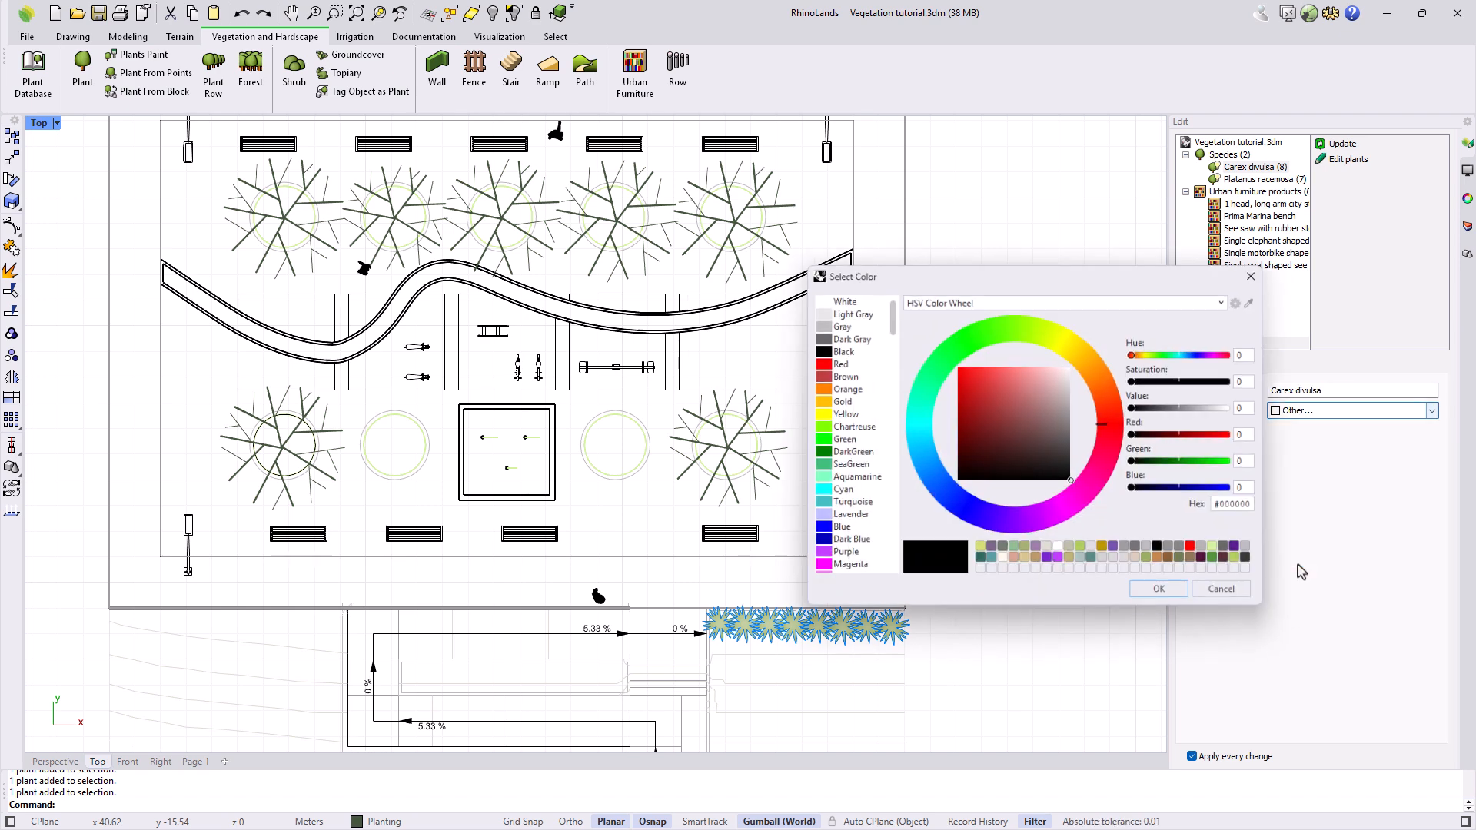
left_click(1027, 552)
left_click(1007, 401)
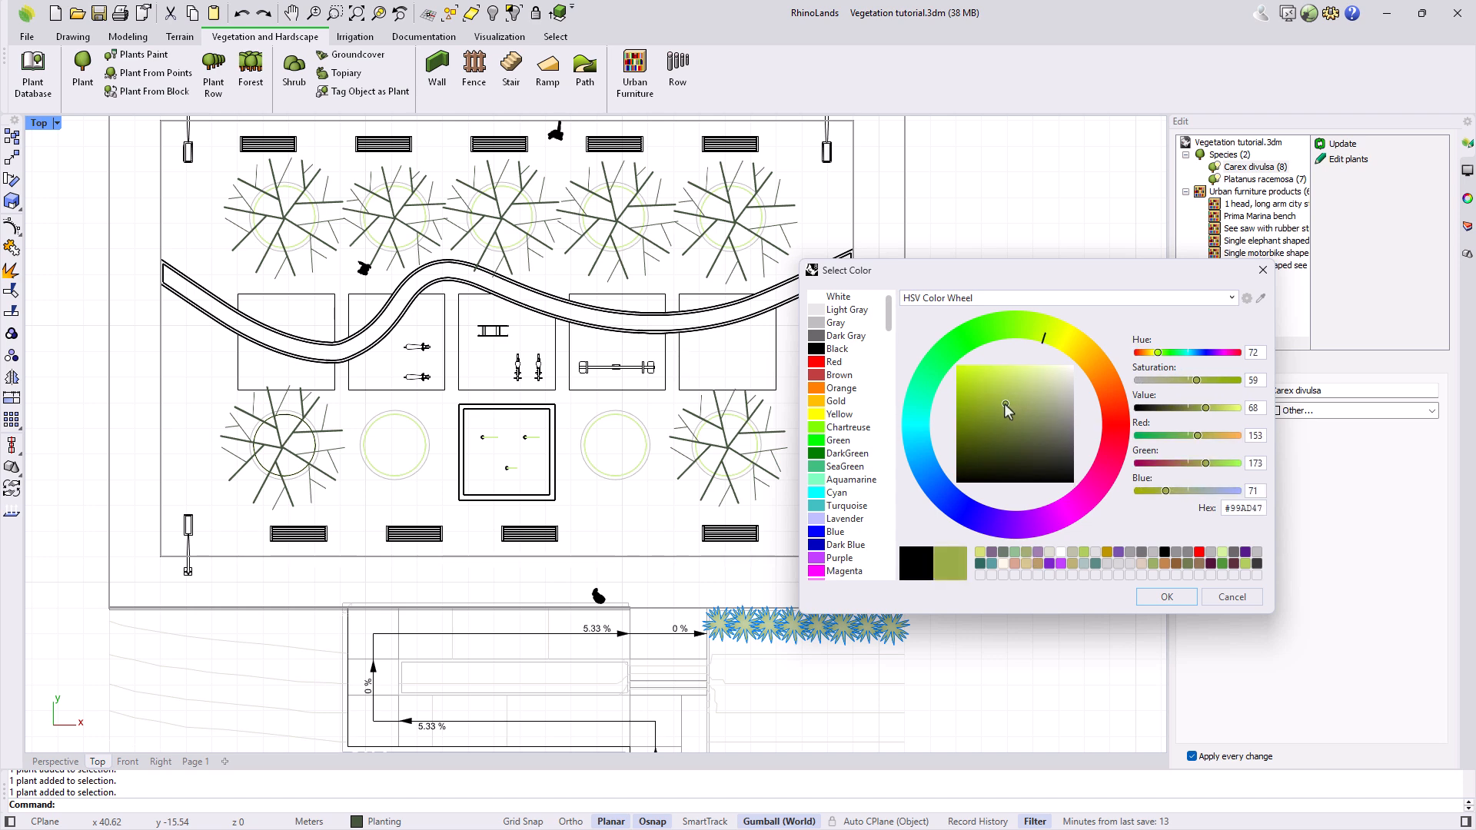
left_click(1166, 597)
left_click(1023, 615)
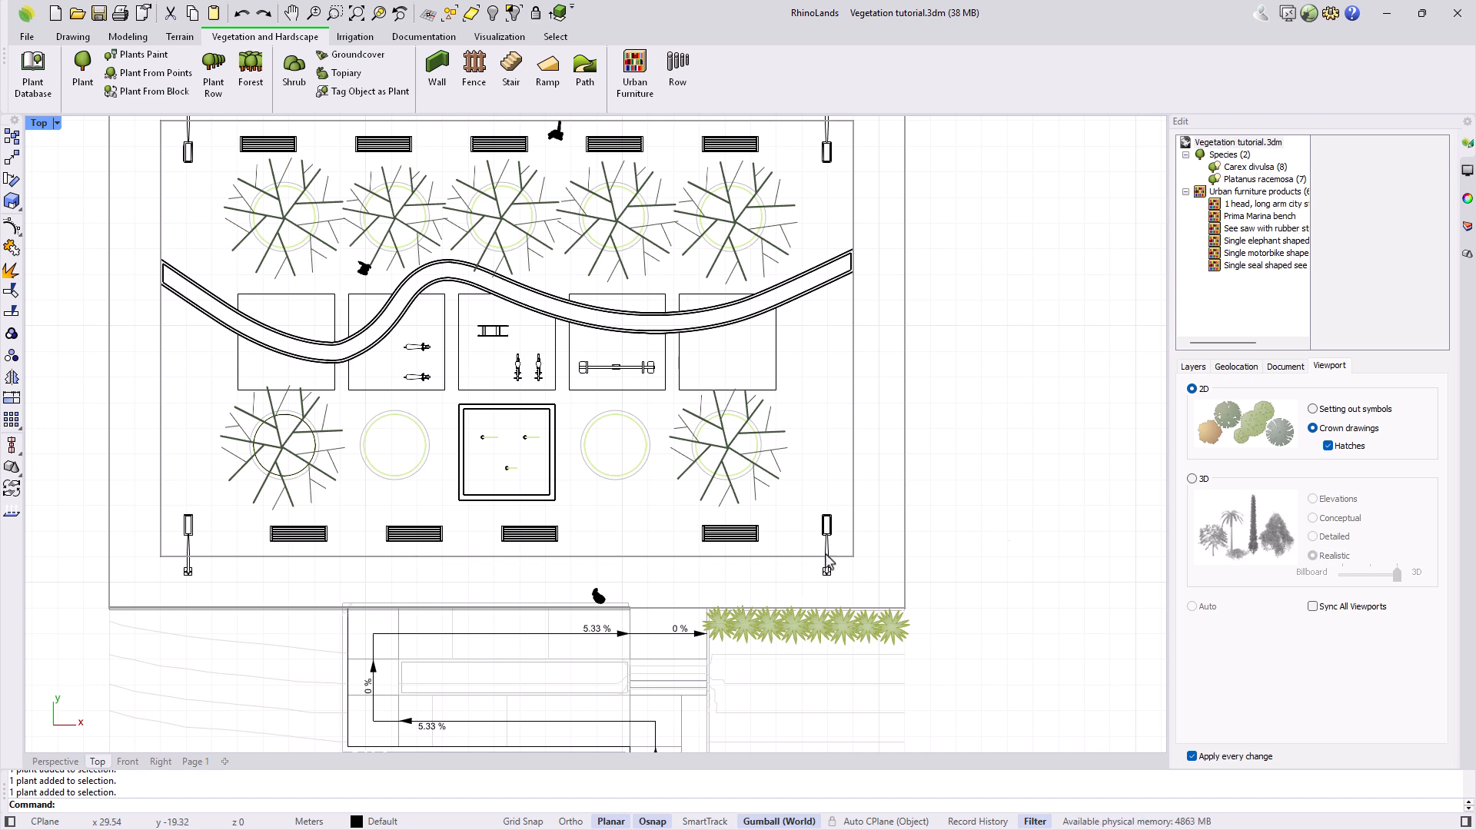
Return to the maximized Perspective view and set the document's realistic vegetation season to Autumn
double_click(43, 124)
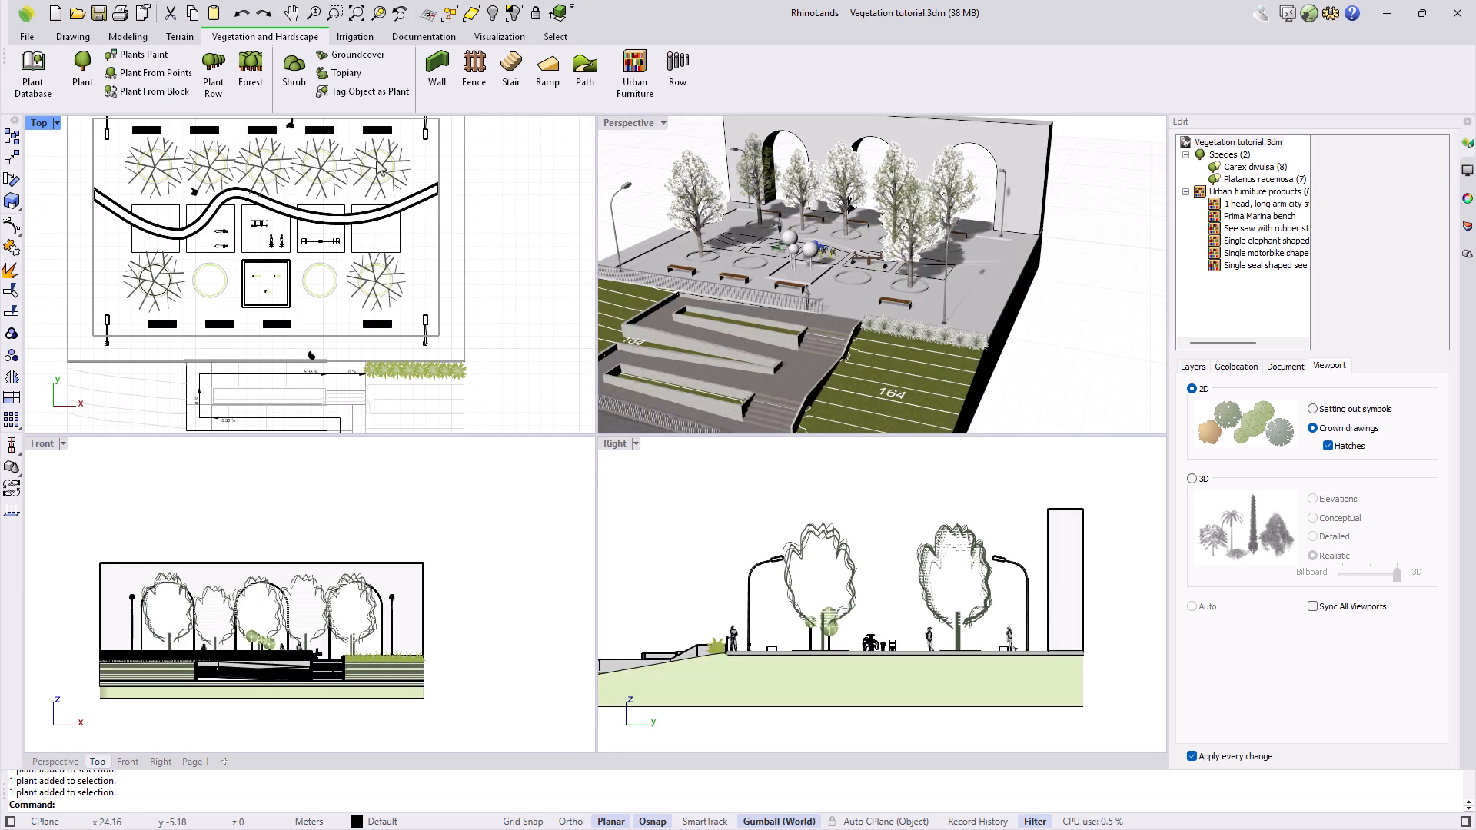
double_click(620, 130)
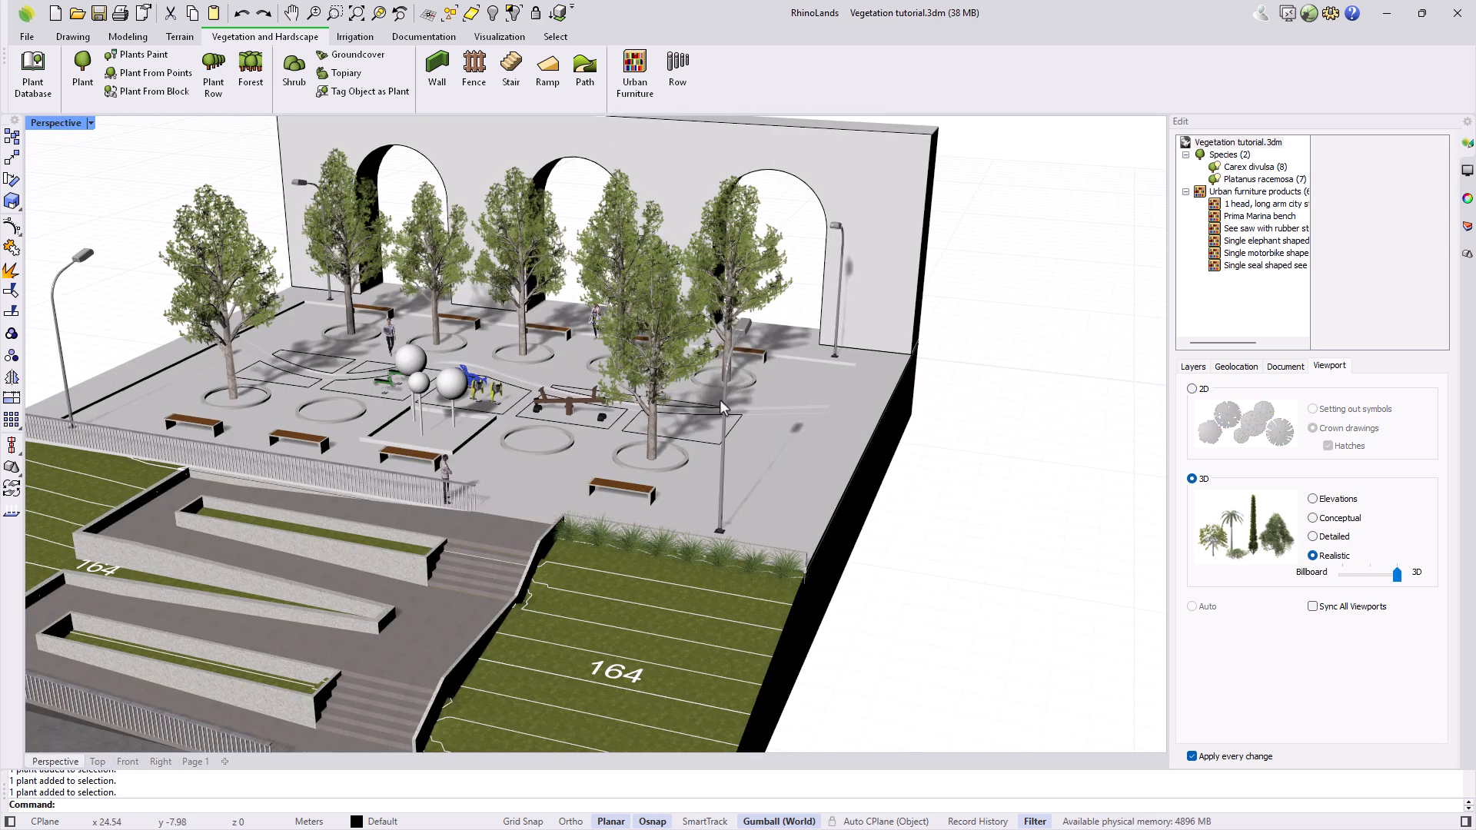
left_click(1289, 368)
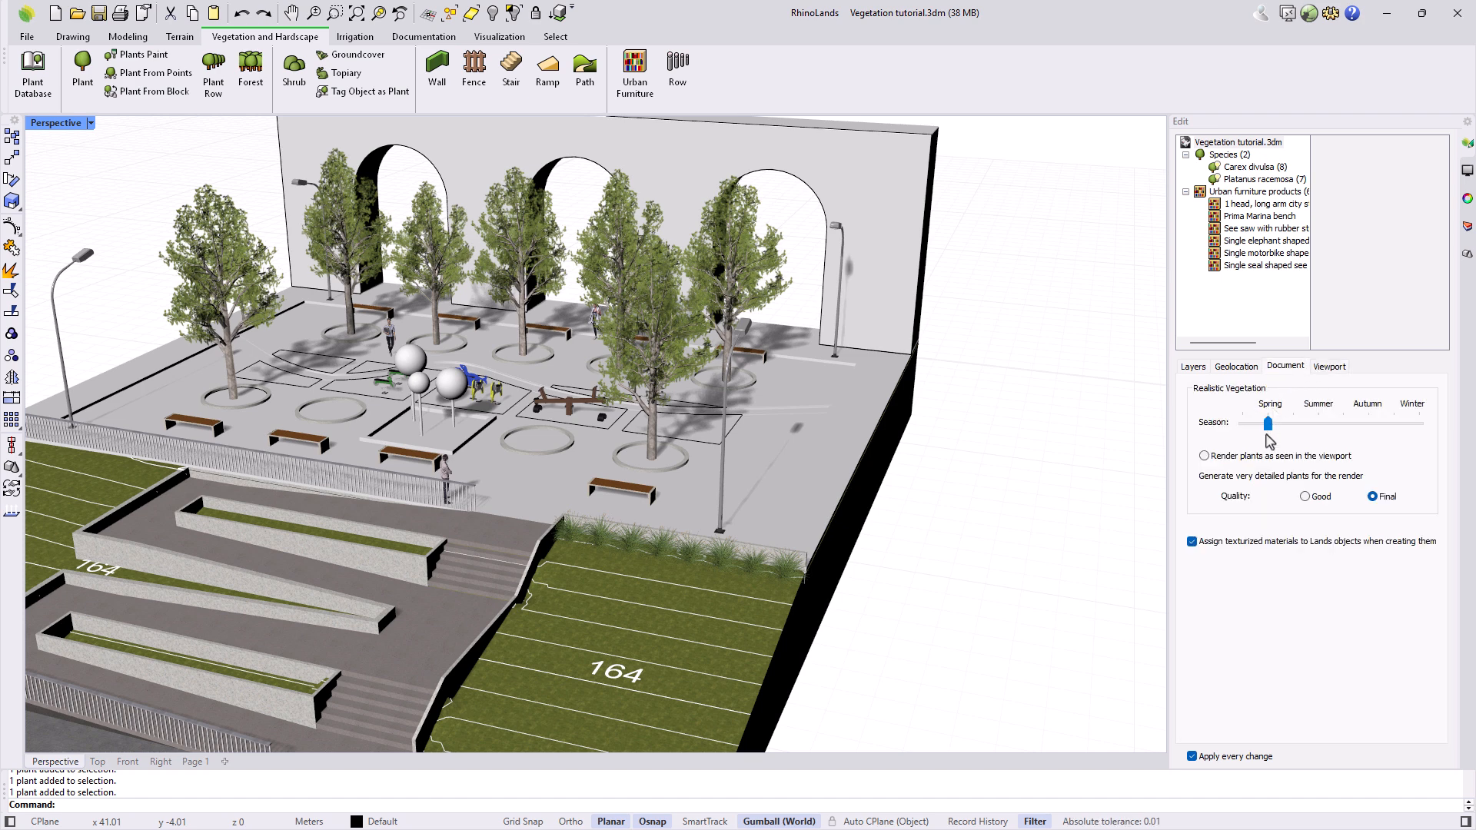
left_click_drag(1267, 435, 1372, 436)
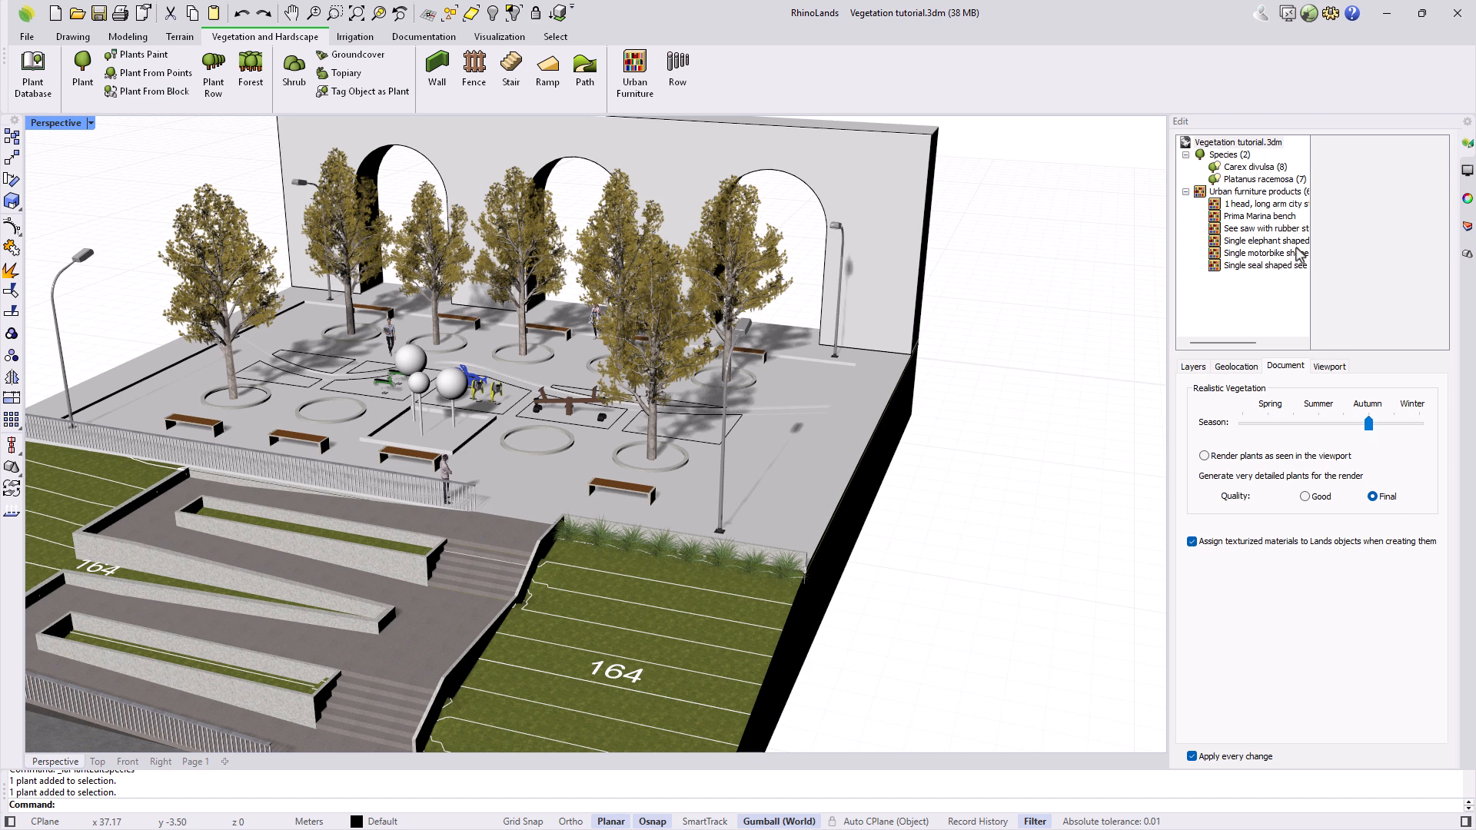
Override the document season for the Platanus racemosa species with Summer
left_click(1255, 180)
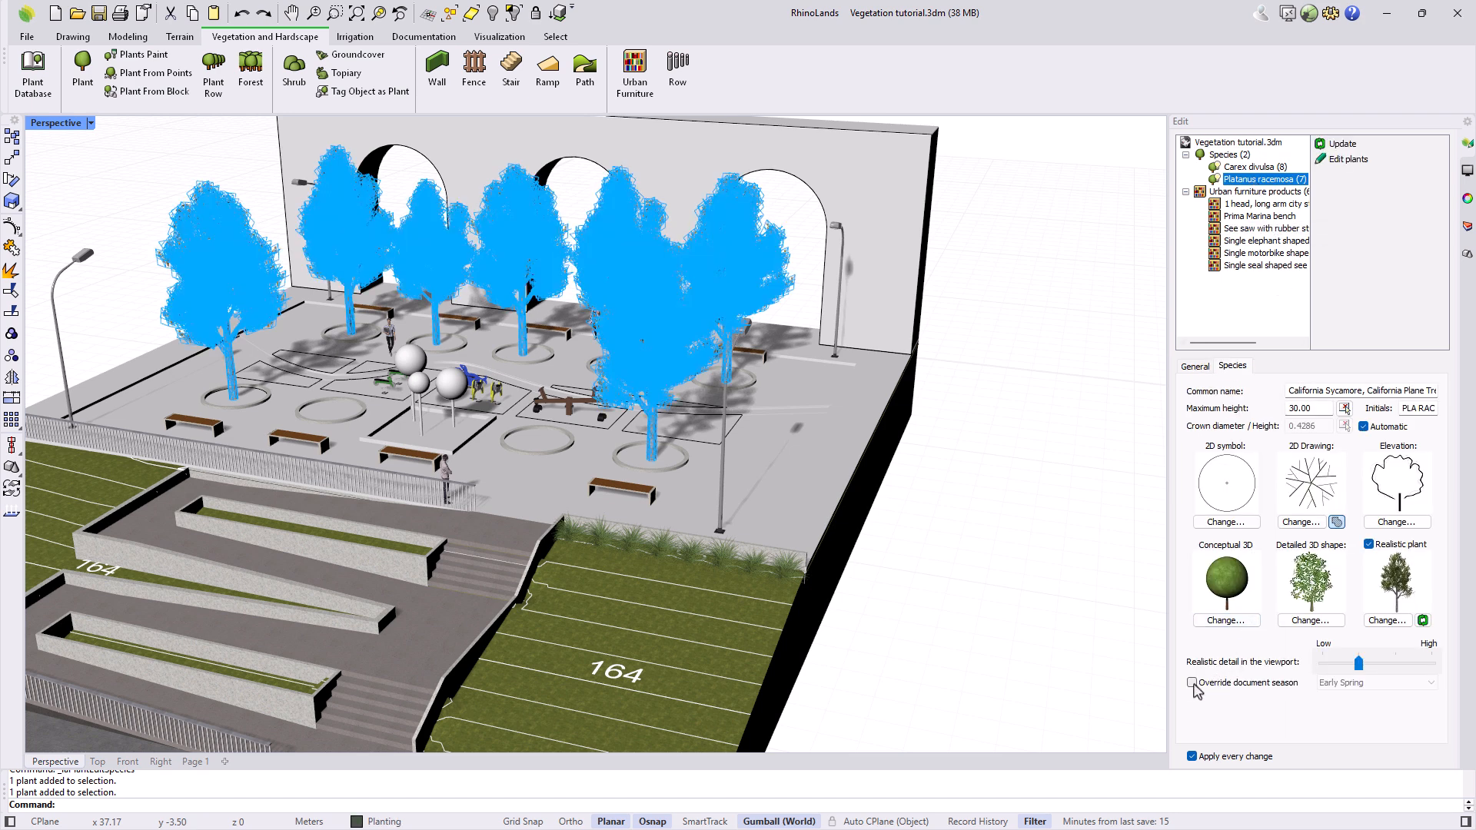
left_click(1193, 683)
left_click(1355, 684)
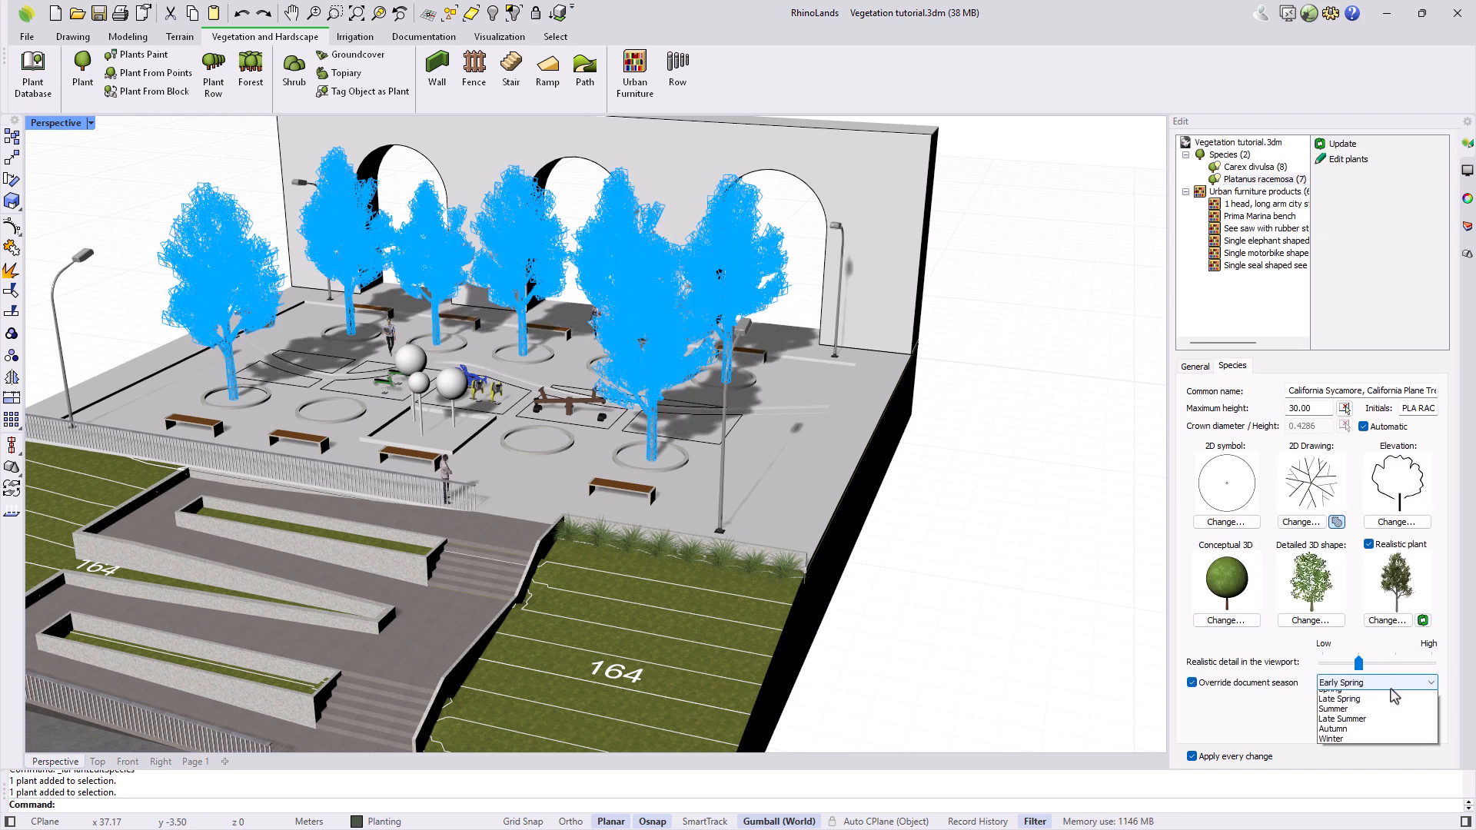
left_click(1372, 727)
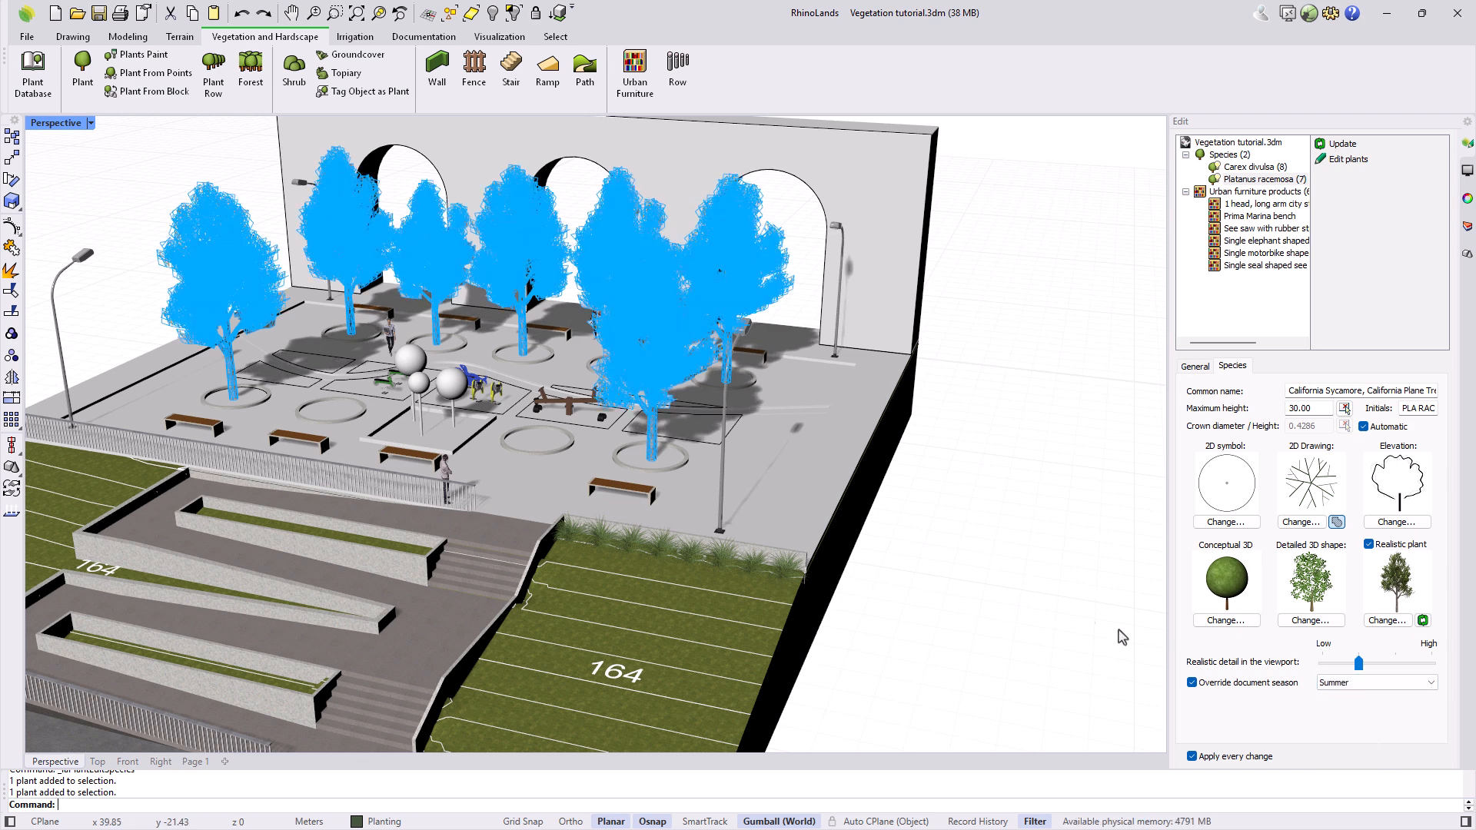
Clear the tree selection, review the document's realistic vegetation render settings, and save the file
left_click(1032, 591)
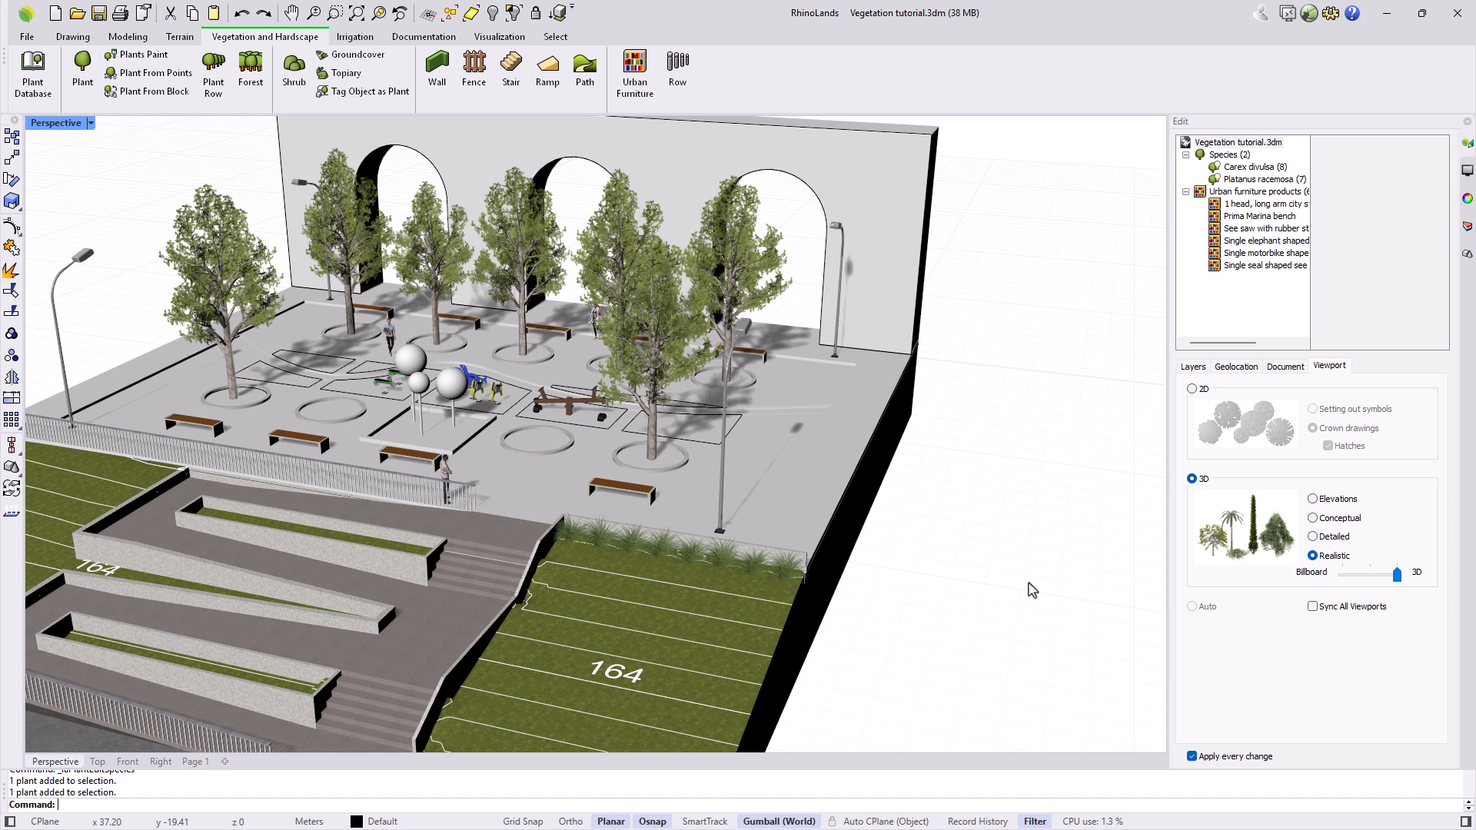
left_click(1286, 366)
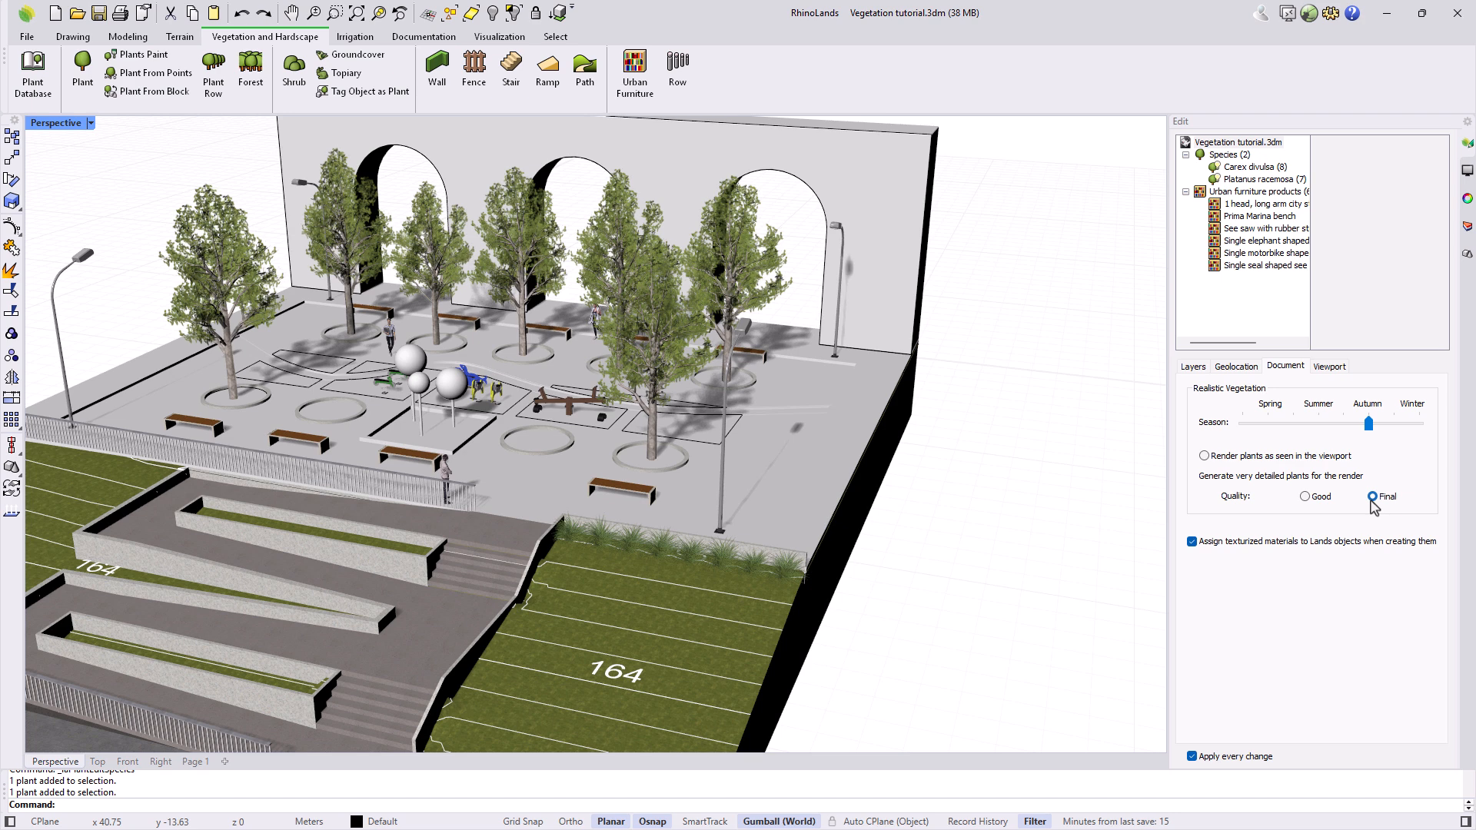
key("ctrl+s")
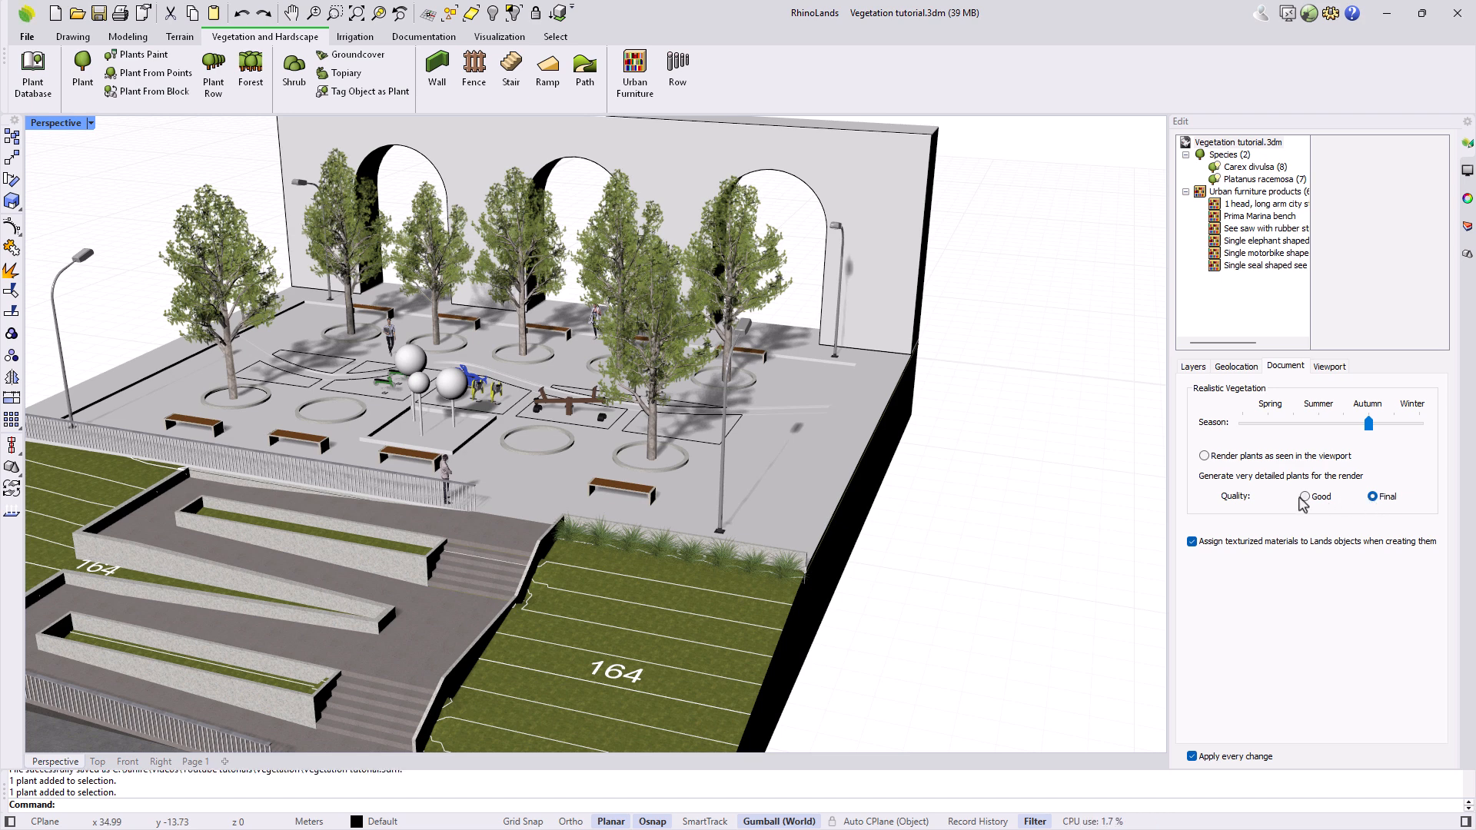
Start inserting a forest and choose Eucalyptus amplifolia from the plant database as its species
scroll(652, 449, "down", 3)
scroll(652, 449, "down", 2)
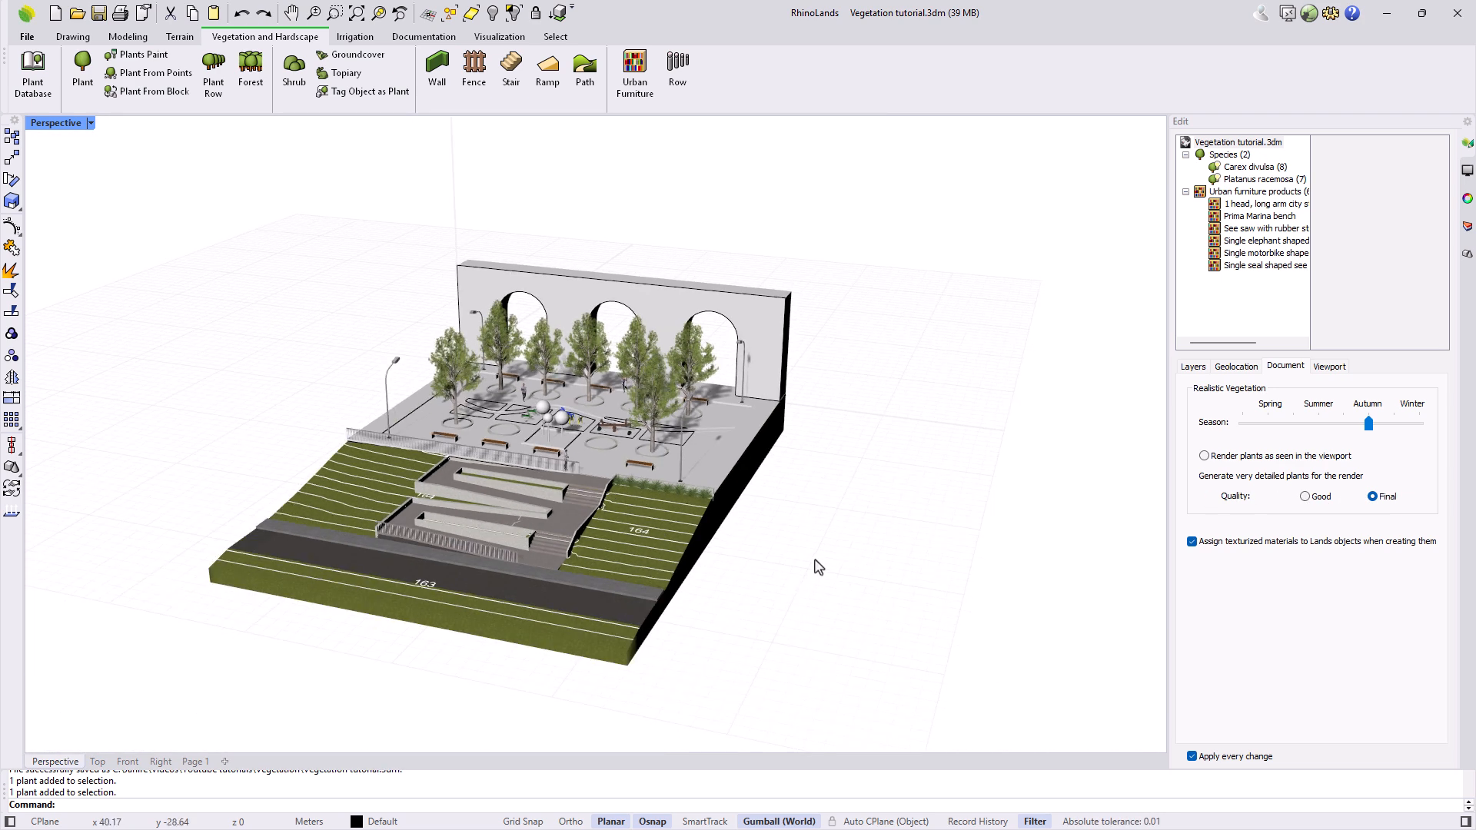
left_click(258, 96)
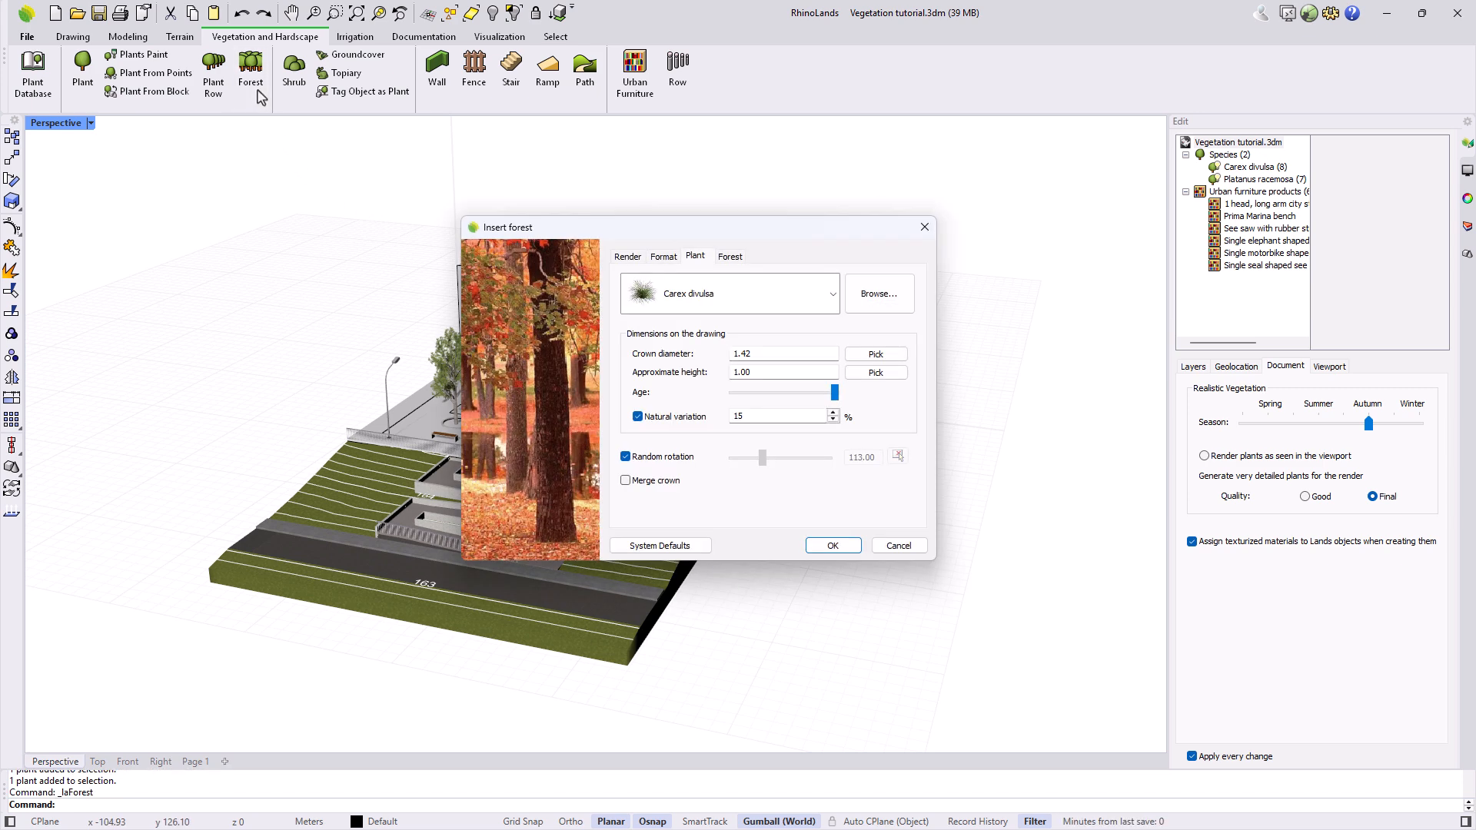
left_click(858, 299)
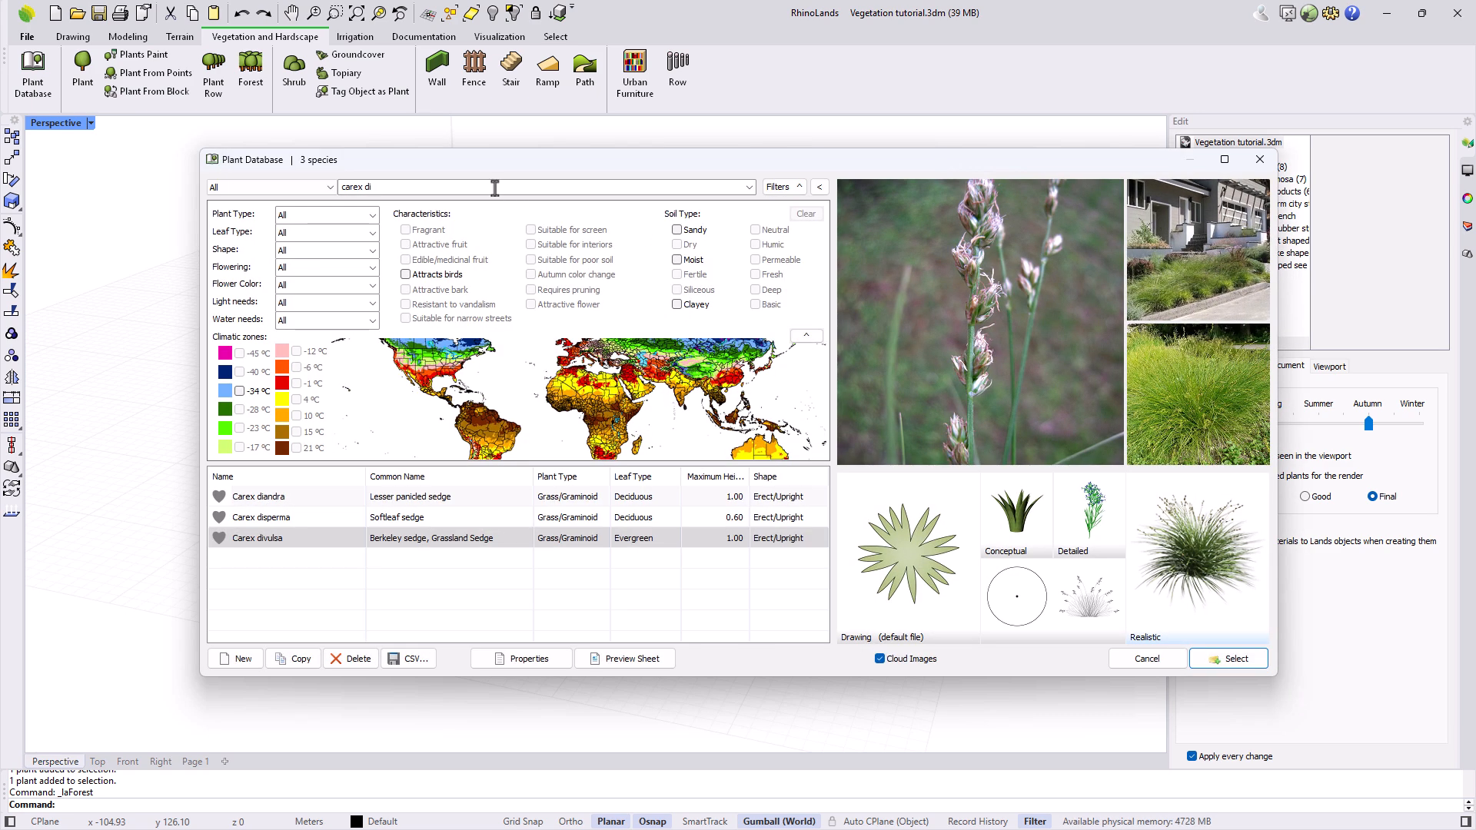
left_click_drag(493, 188, 305, 166)
type("eucal")
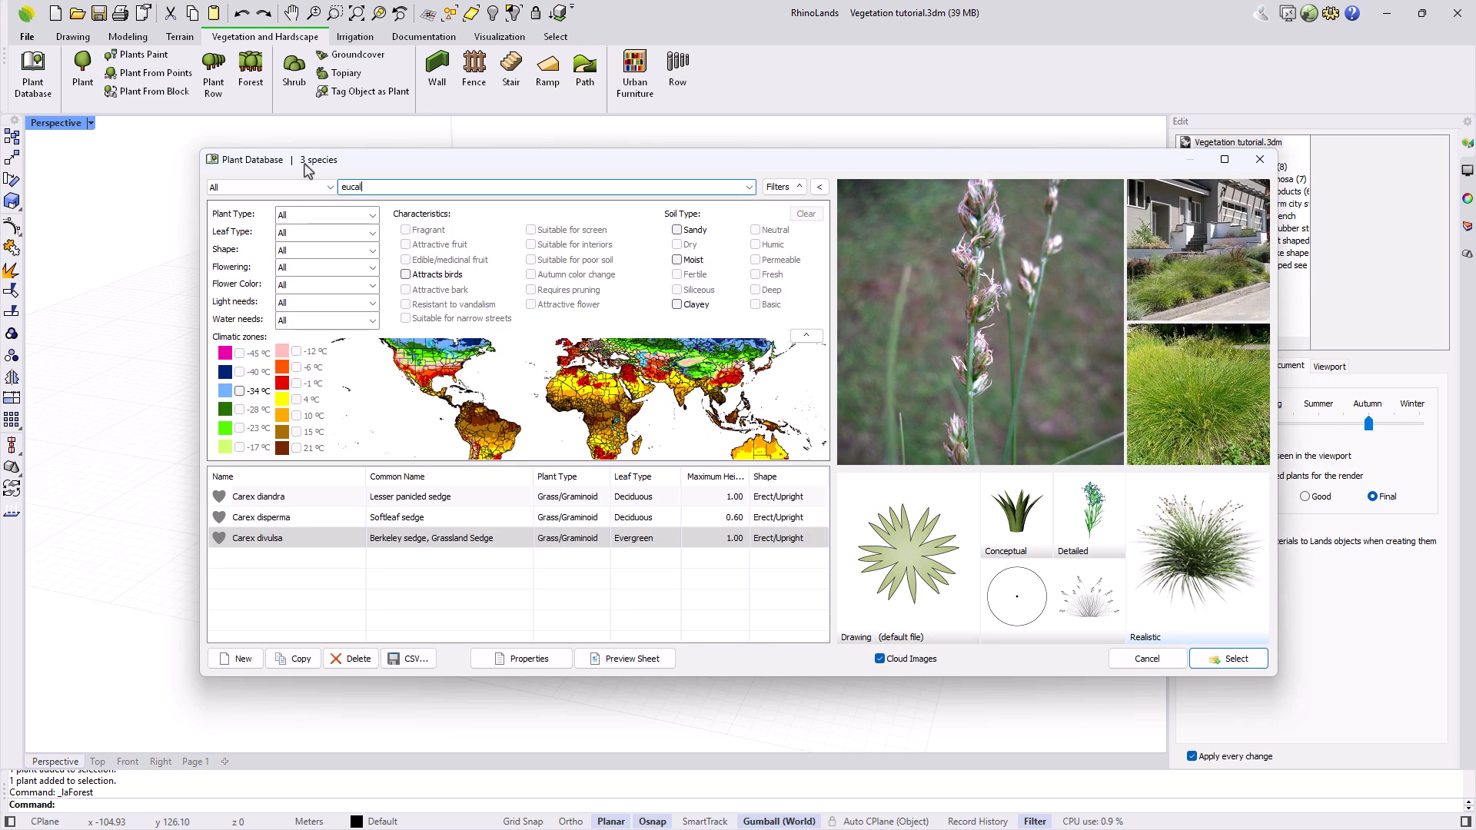
left_click(313, 586)
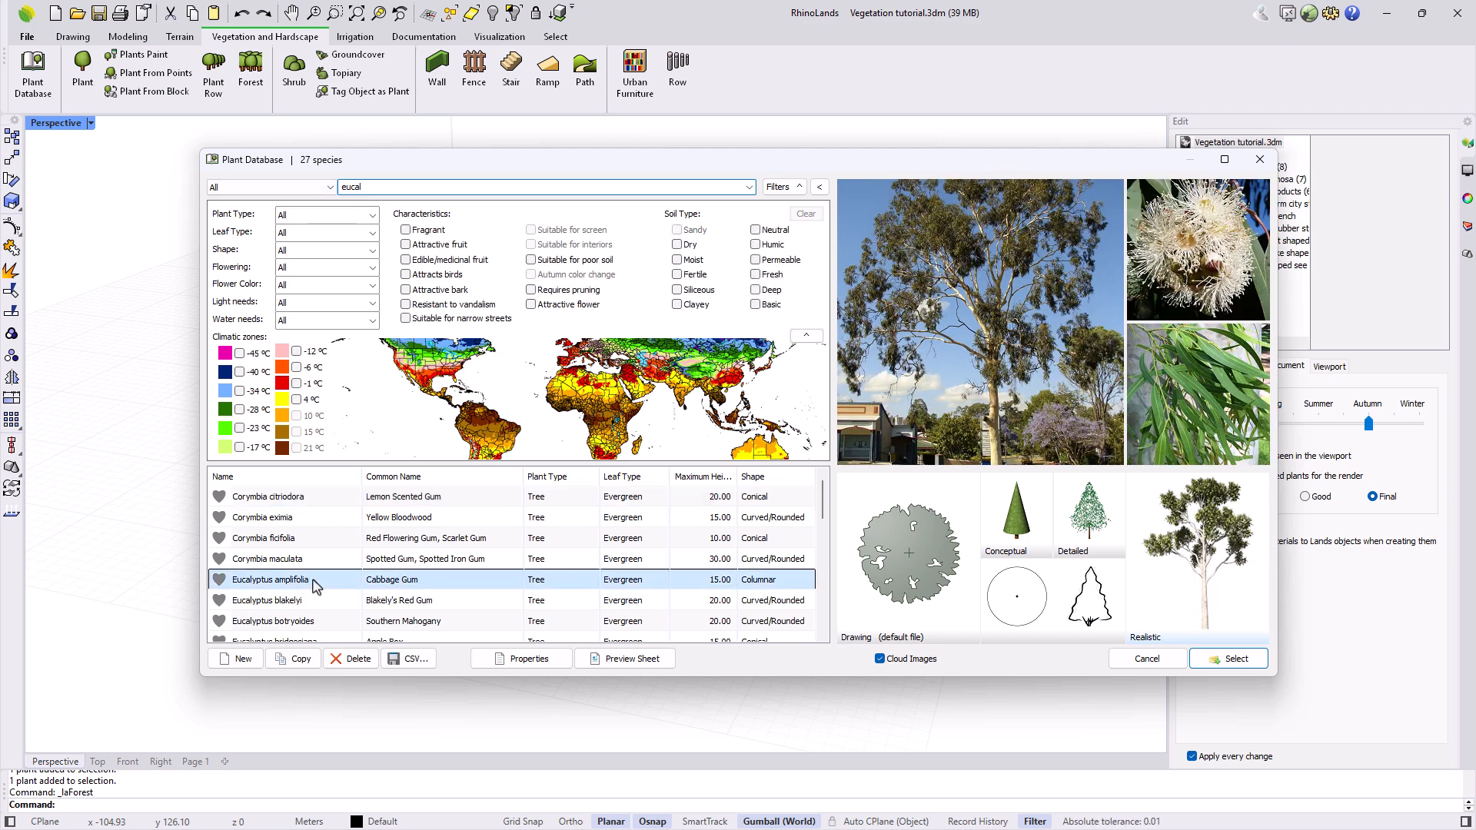
left_click(1216, 666)
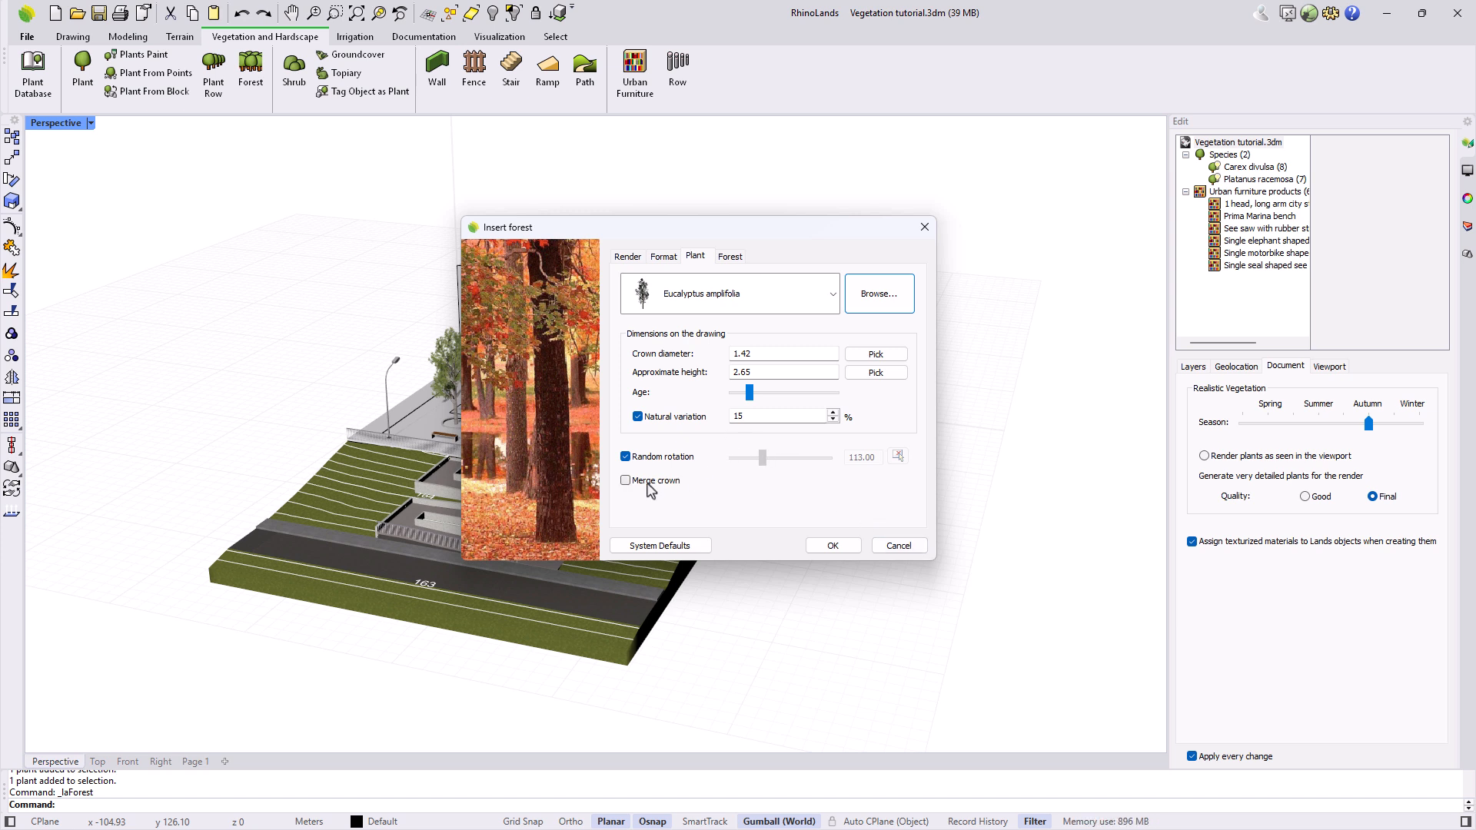
Accept the forest settings and draw its boundary as a closed spline on the empty ground beside the plaza model
left_click(822, 549)
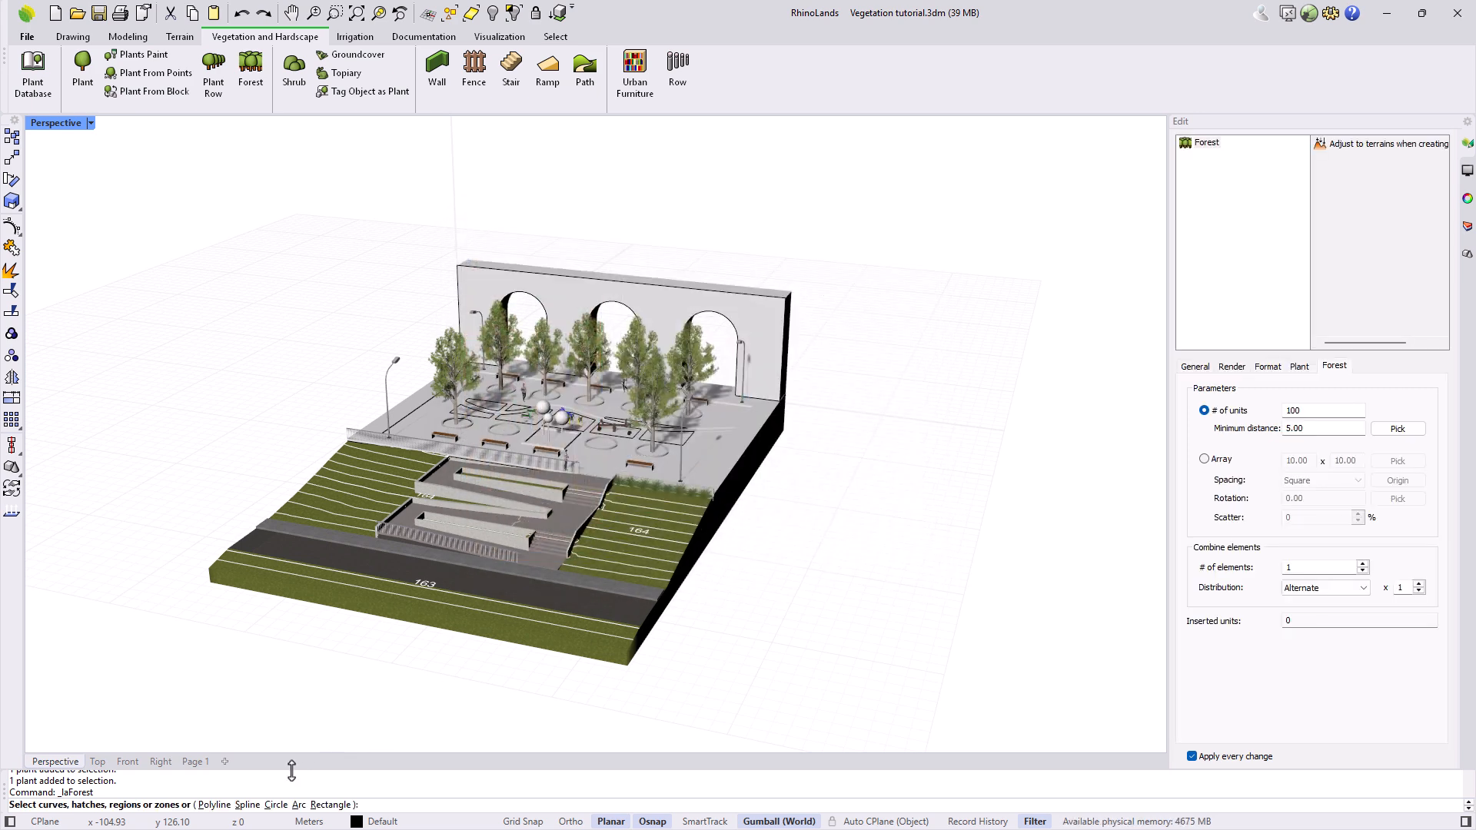
left_click(250, 804)
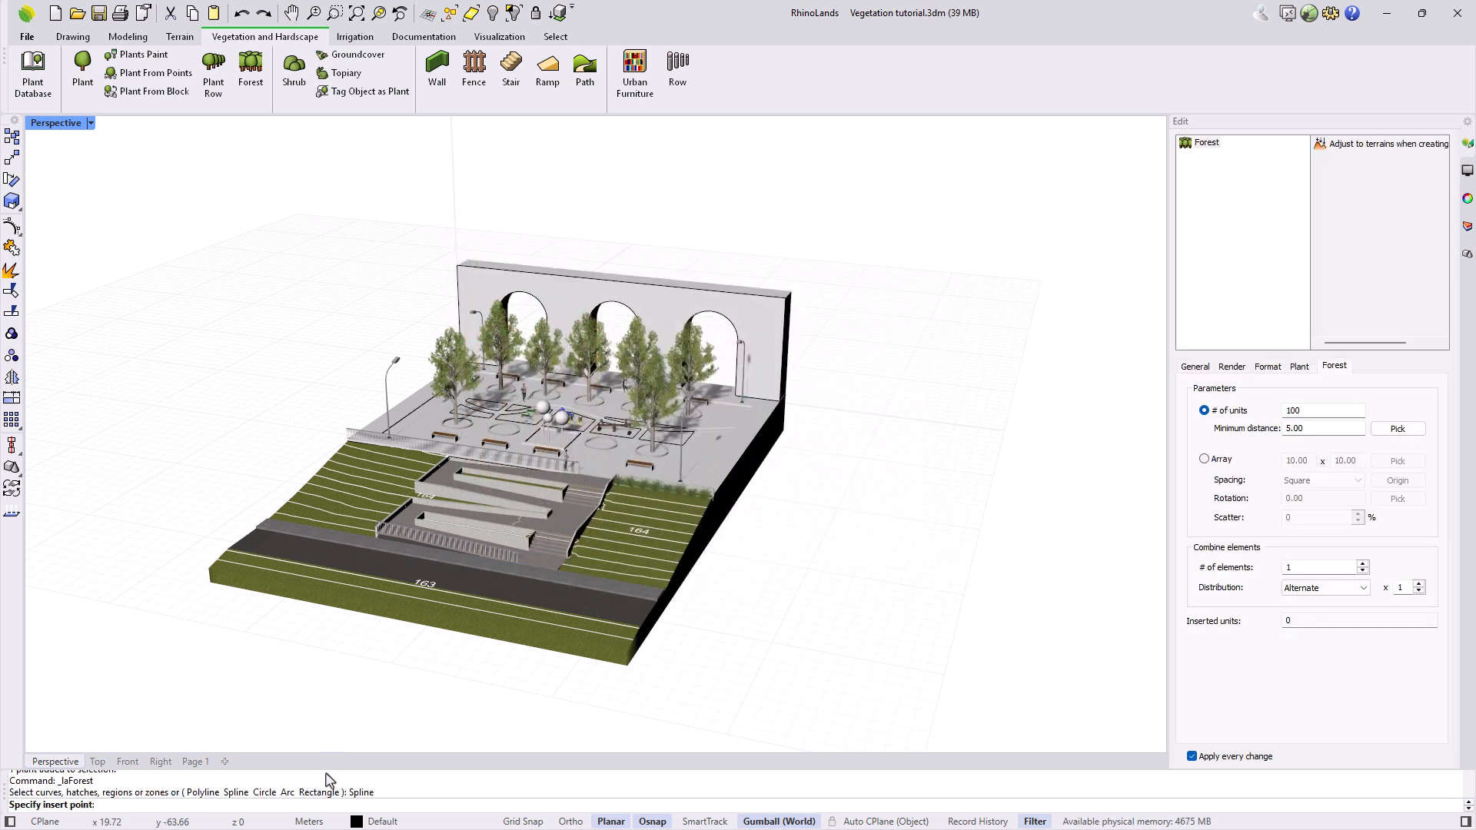
left_click(841, 475)
left_click(786, 555)
left_click(850, 641)
left_click(962, 627)
left_click(1027, 547)
left_click(964, 459)
left_click(848, 475)
left_click(956, 580)
scroll(957, 584, "up", 5)
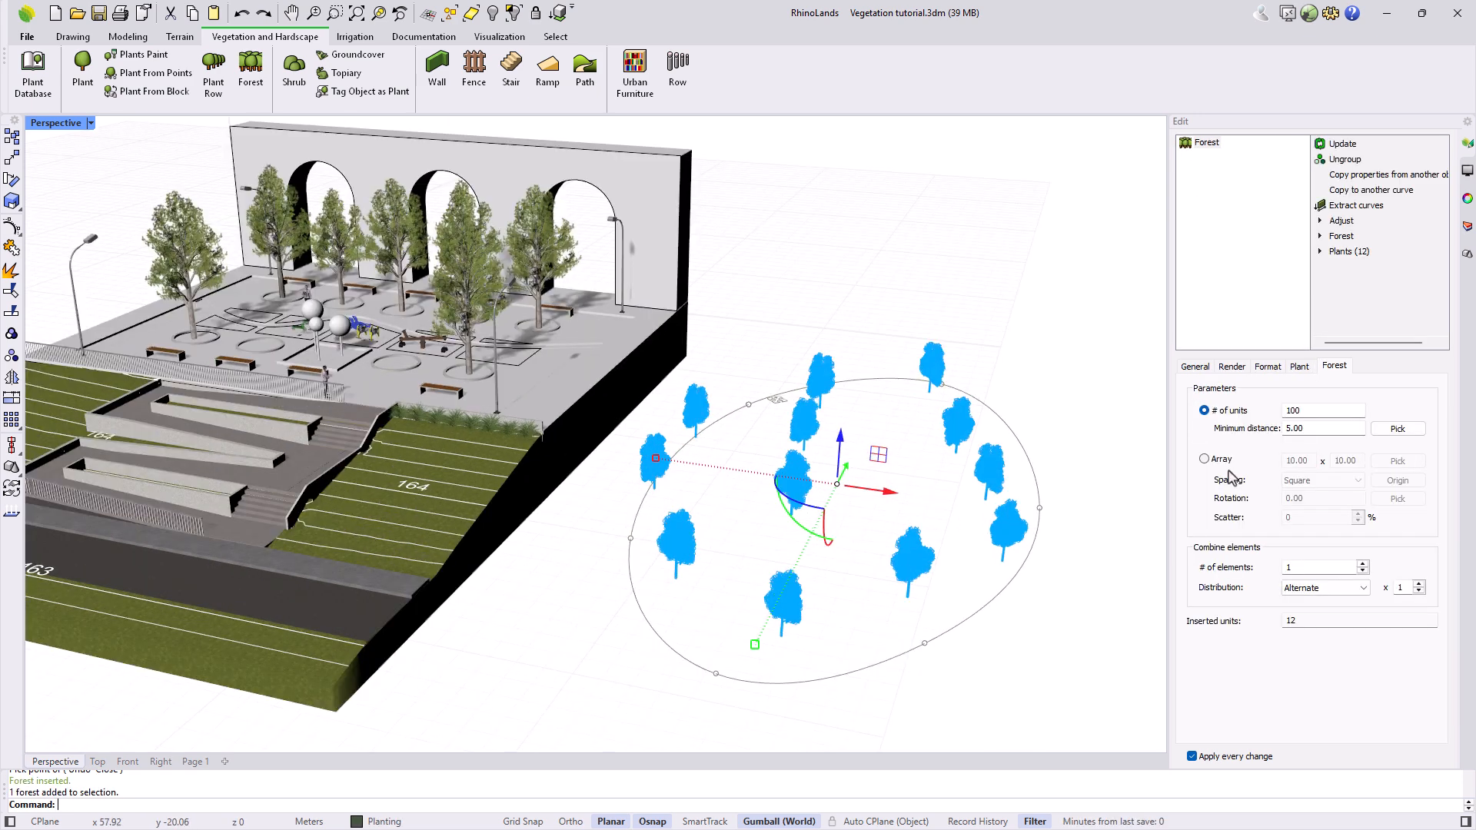
Increase the size of the new forest's eucalyptus trees
left_click(1299, 366)
left_click_drag(1304, 503, 1310, 507)
left_click(1334, 368)
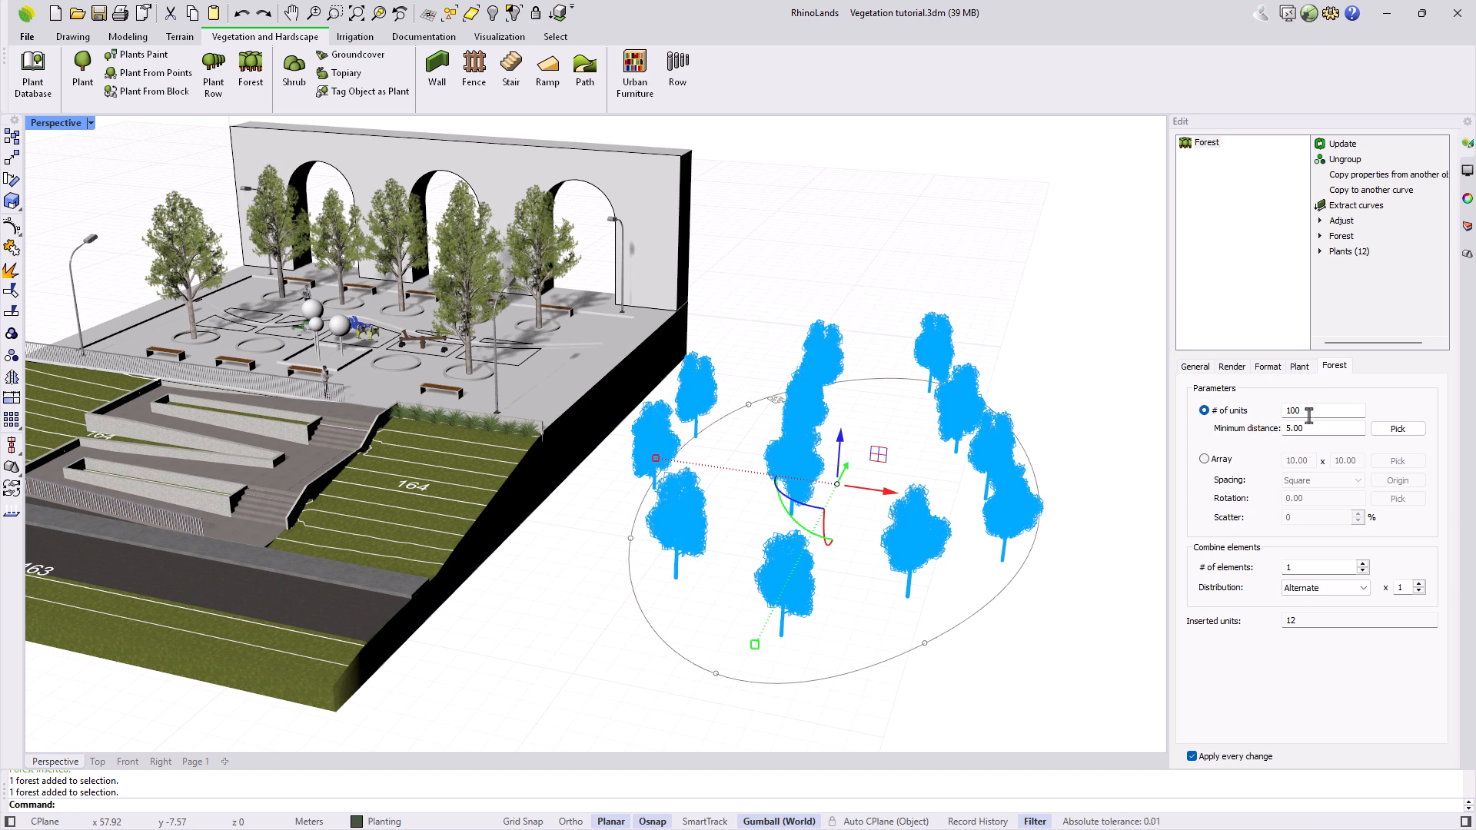
Set the forest to 50 units with a minimum distance of 0.8, then deselect it
double_click(1284, 412)
type("50")
double_click(1306, 429)
type("0.8")
key("Return")
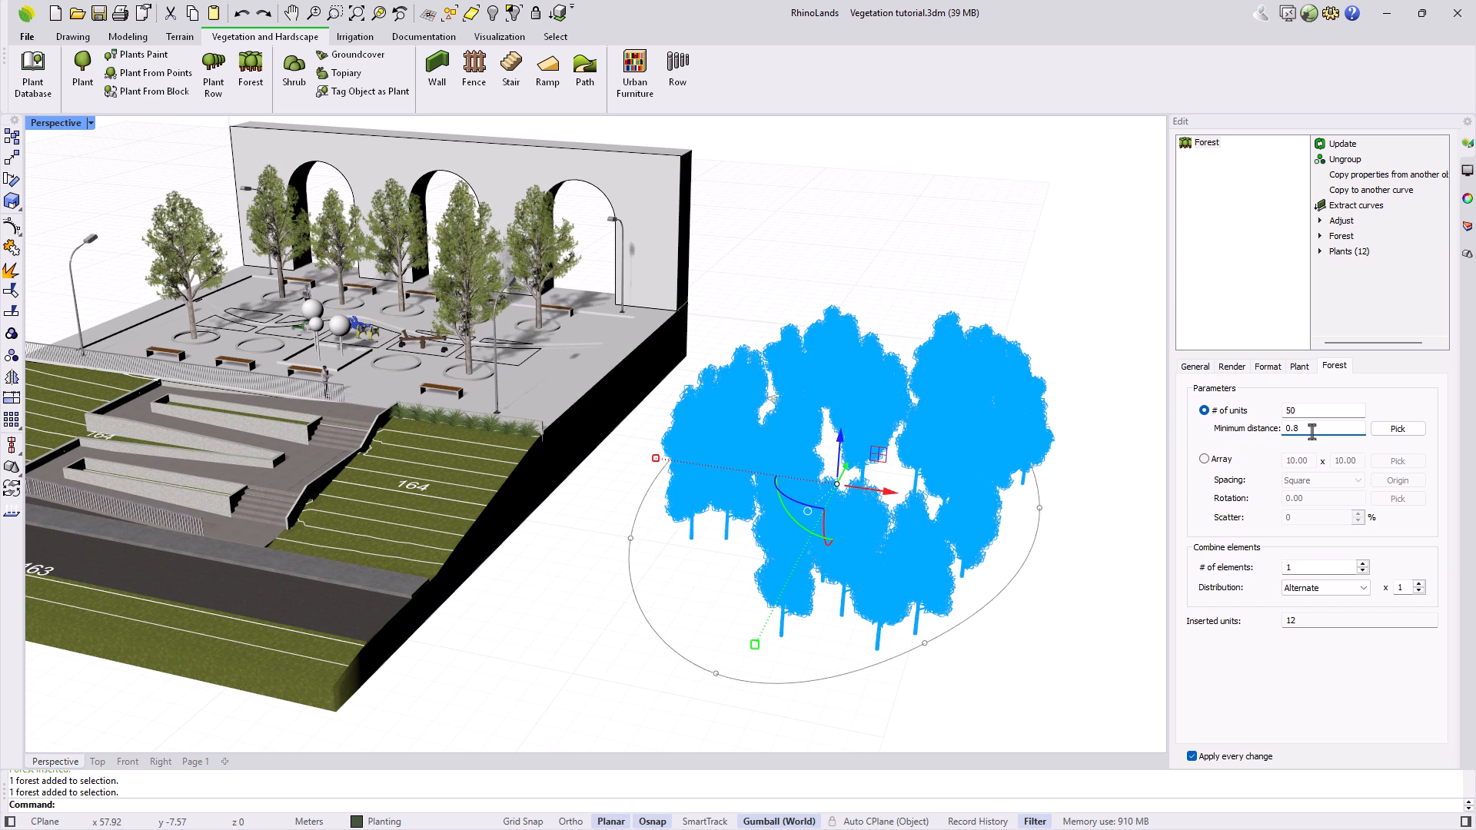
left_click(1299, 622)
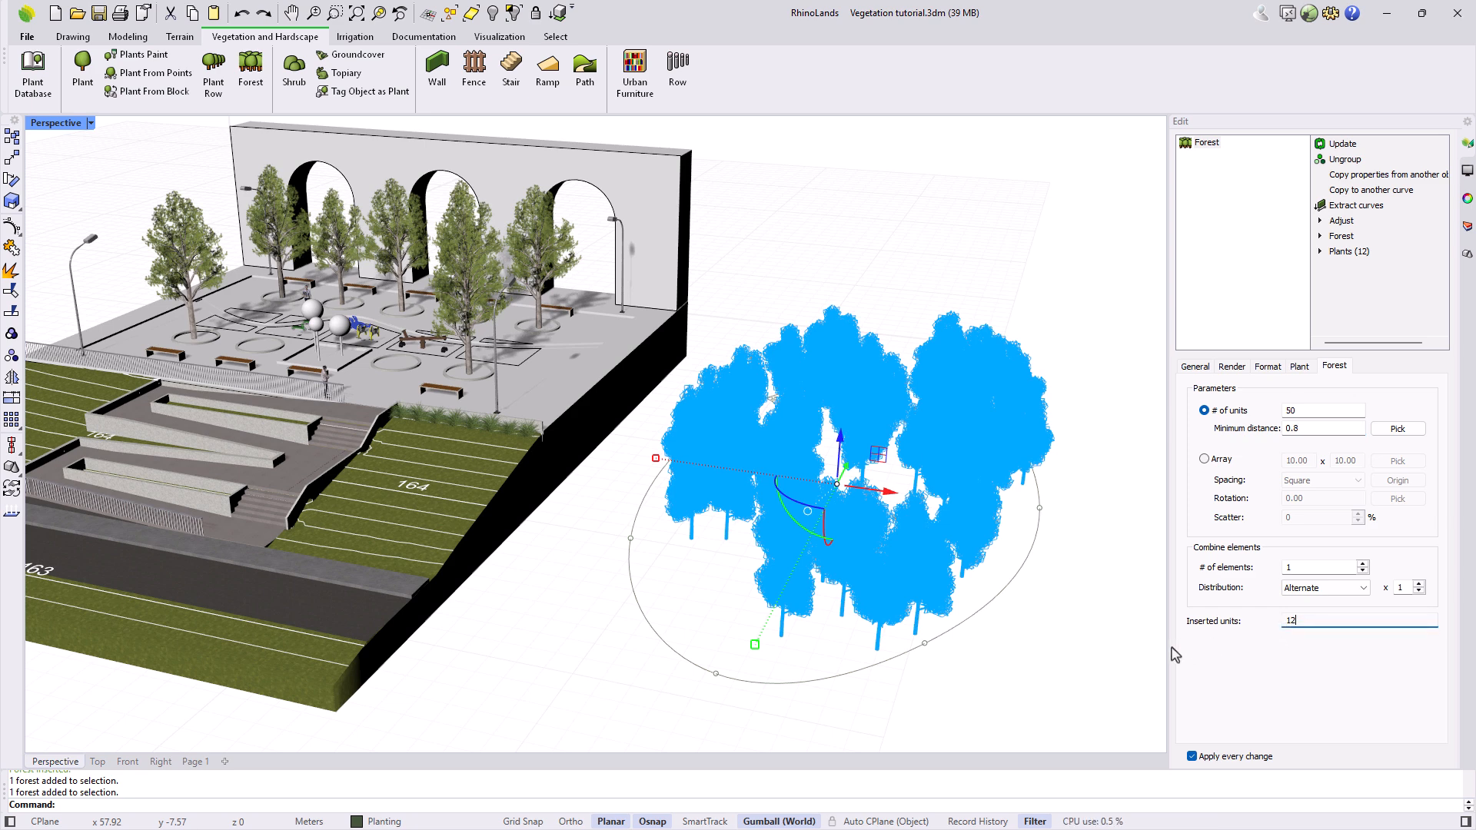
right_click_drag(1044, 619, 1038, 640)
scroll(938, 566, "down", 4)
left_click(1023, 625)
scroll(1022, 625, "up", 2)
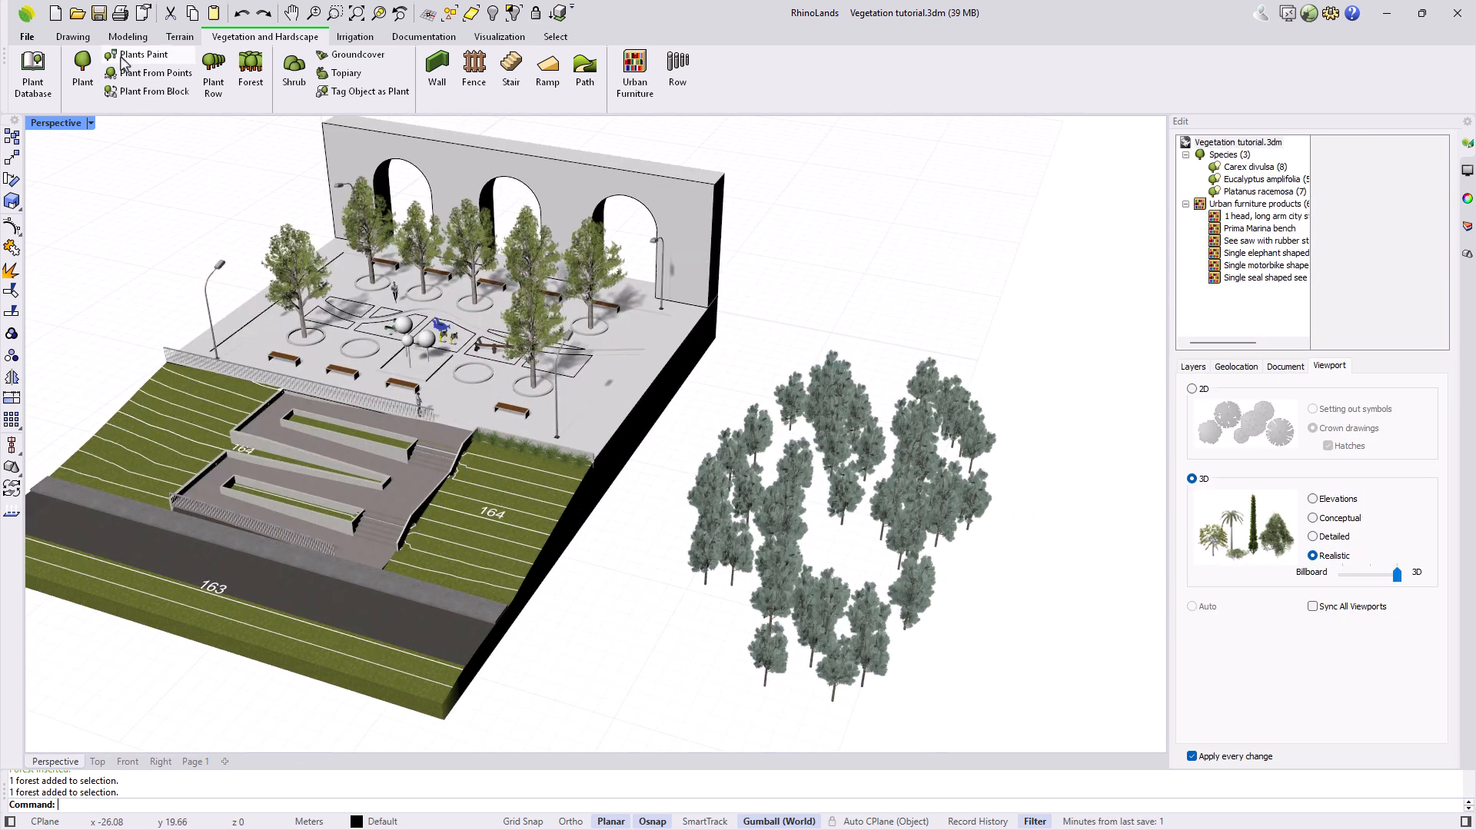
Draw a circle with a radius of about 4.7 m inside the forest area
left_click(73, 36)
left_click(359, 67)
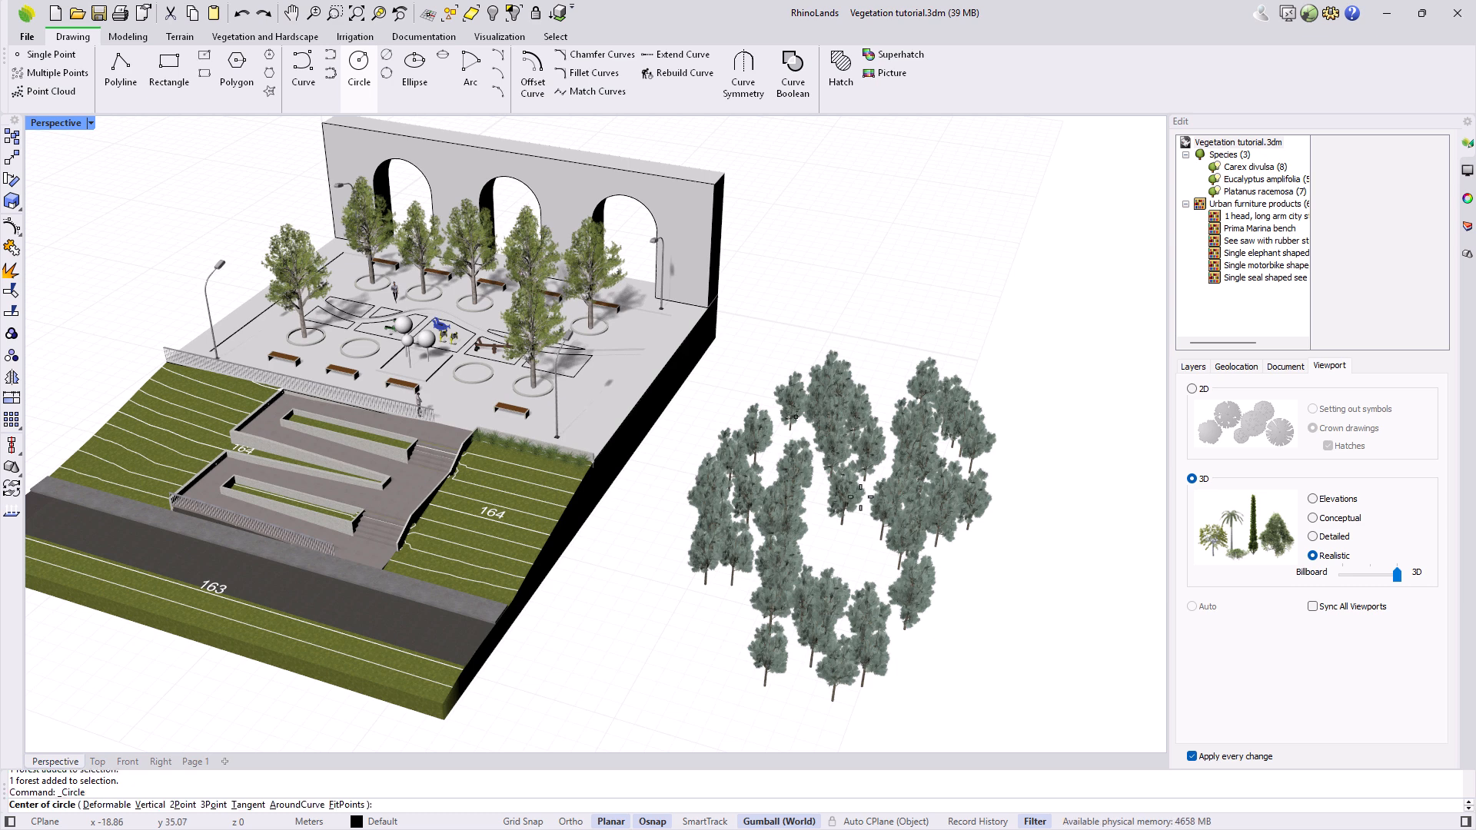
left_click(873, 549)
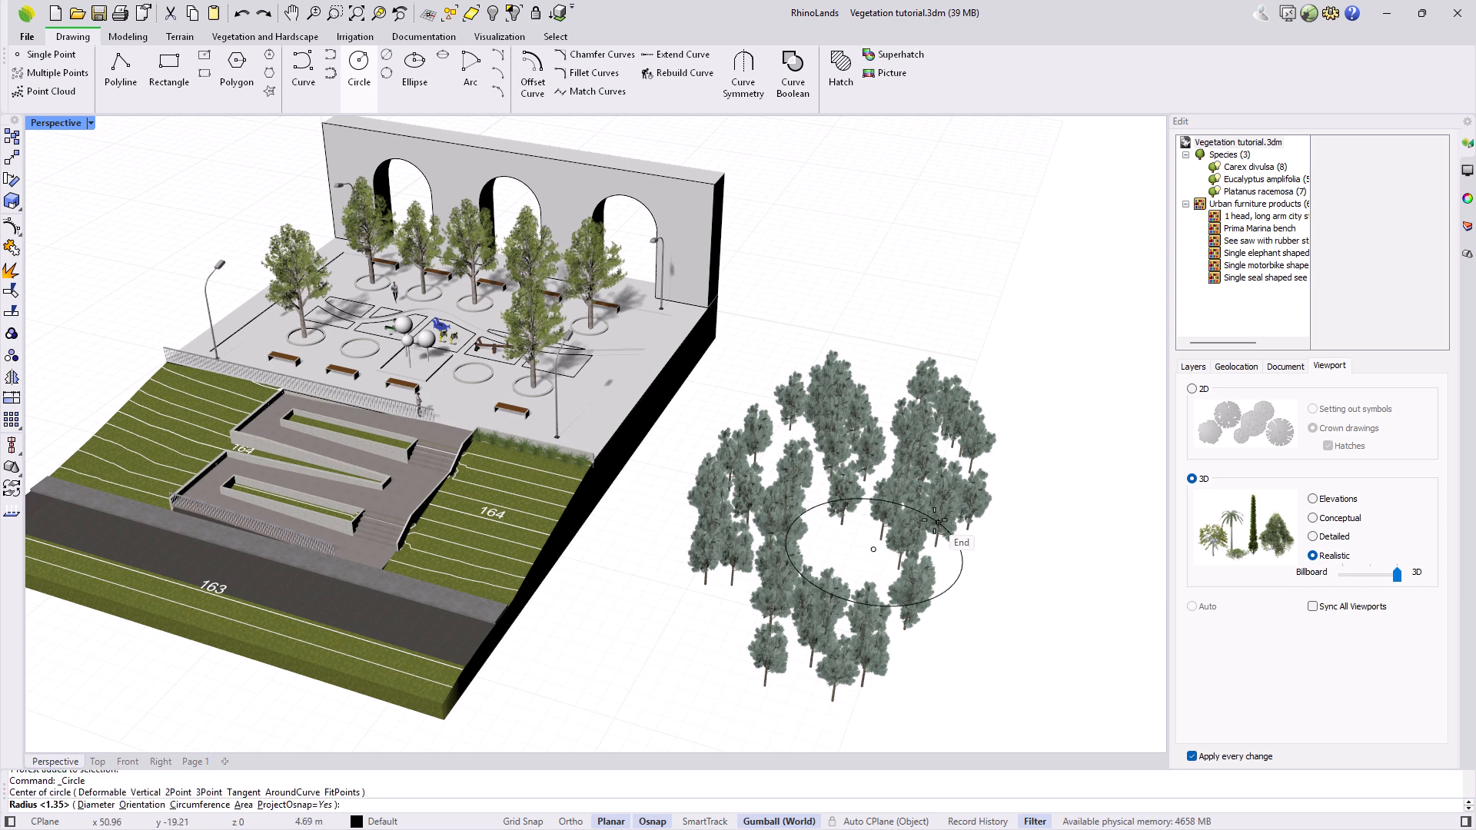
left_click(938, 522)
Add a hole to the forest using the circle inside it
left_click(961, 478)
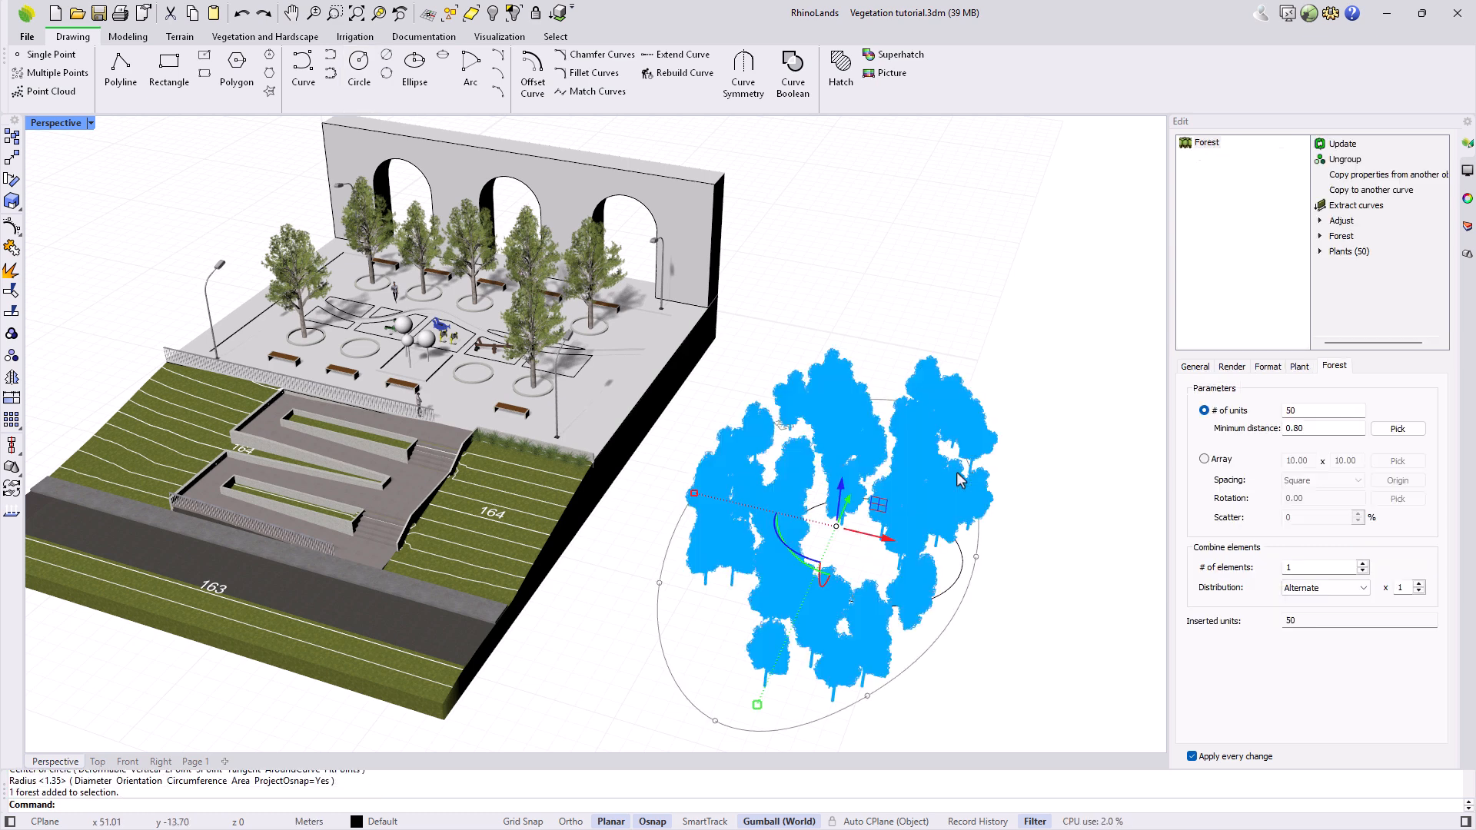
left_click(1341, 236)
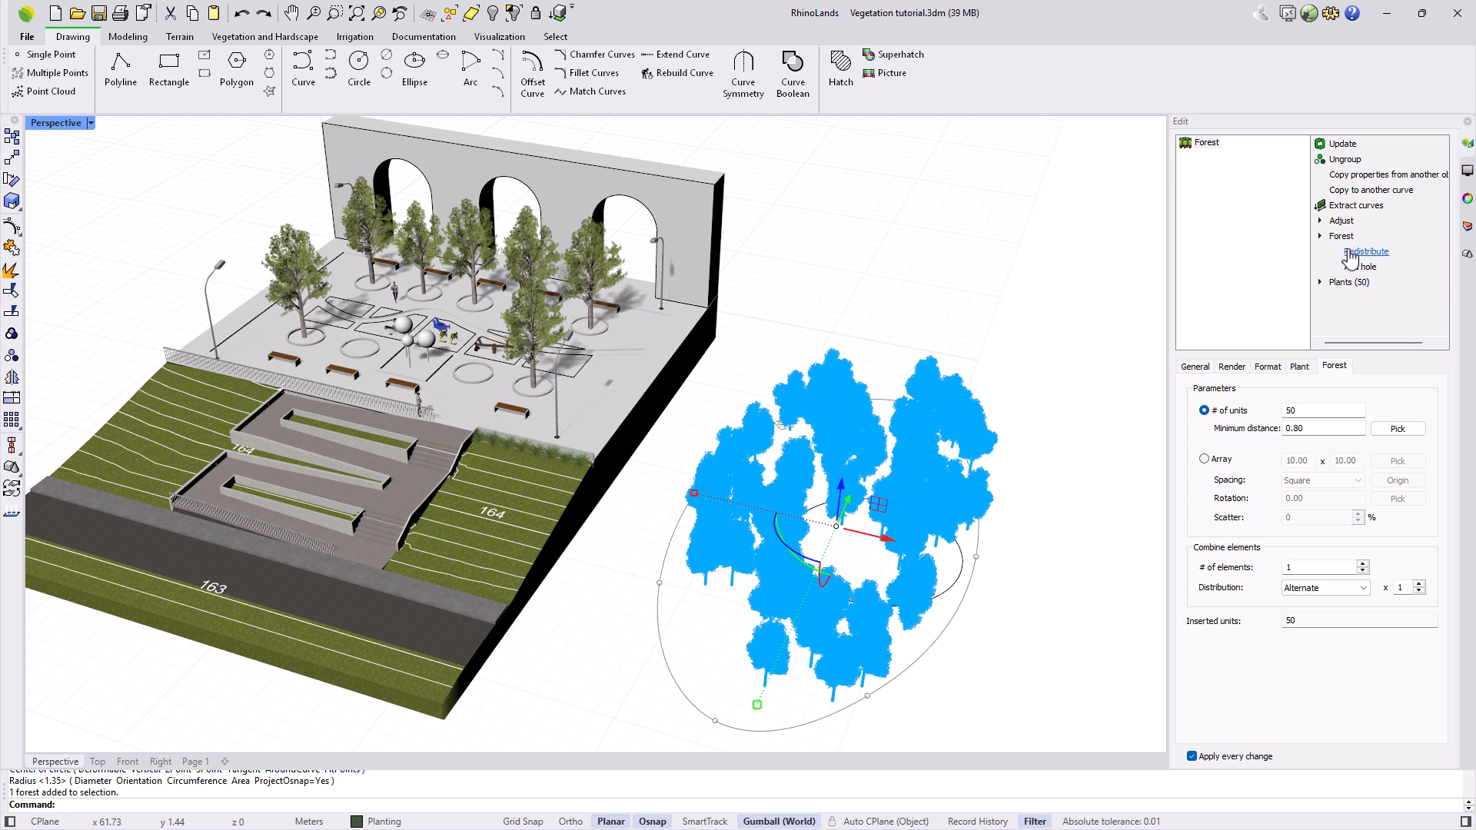
left_click(1359, 267)
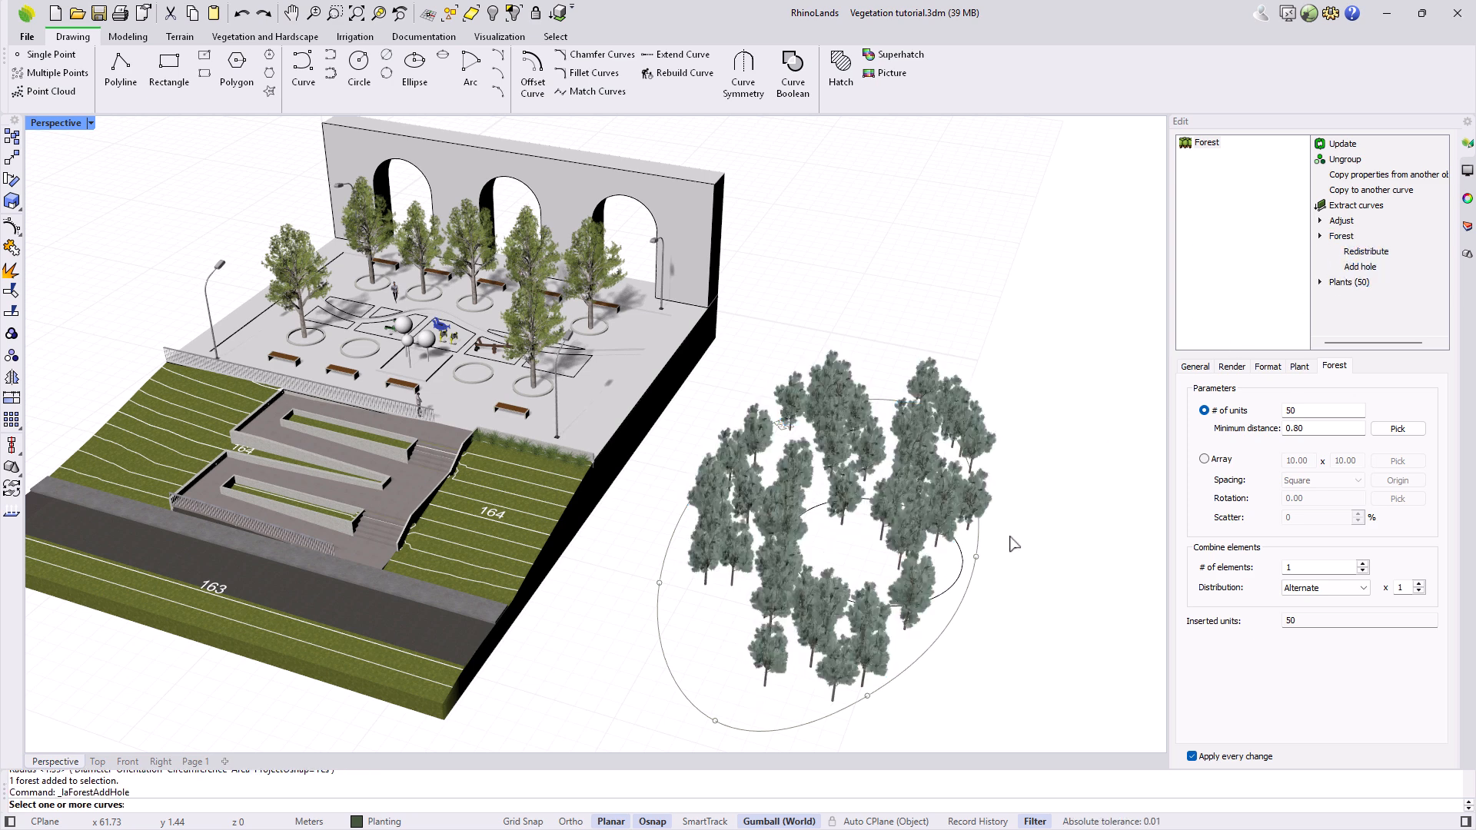
left_click(963, 564)
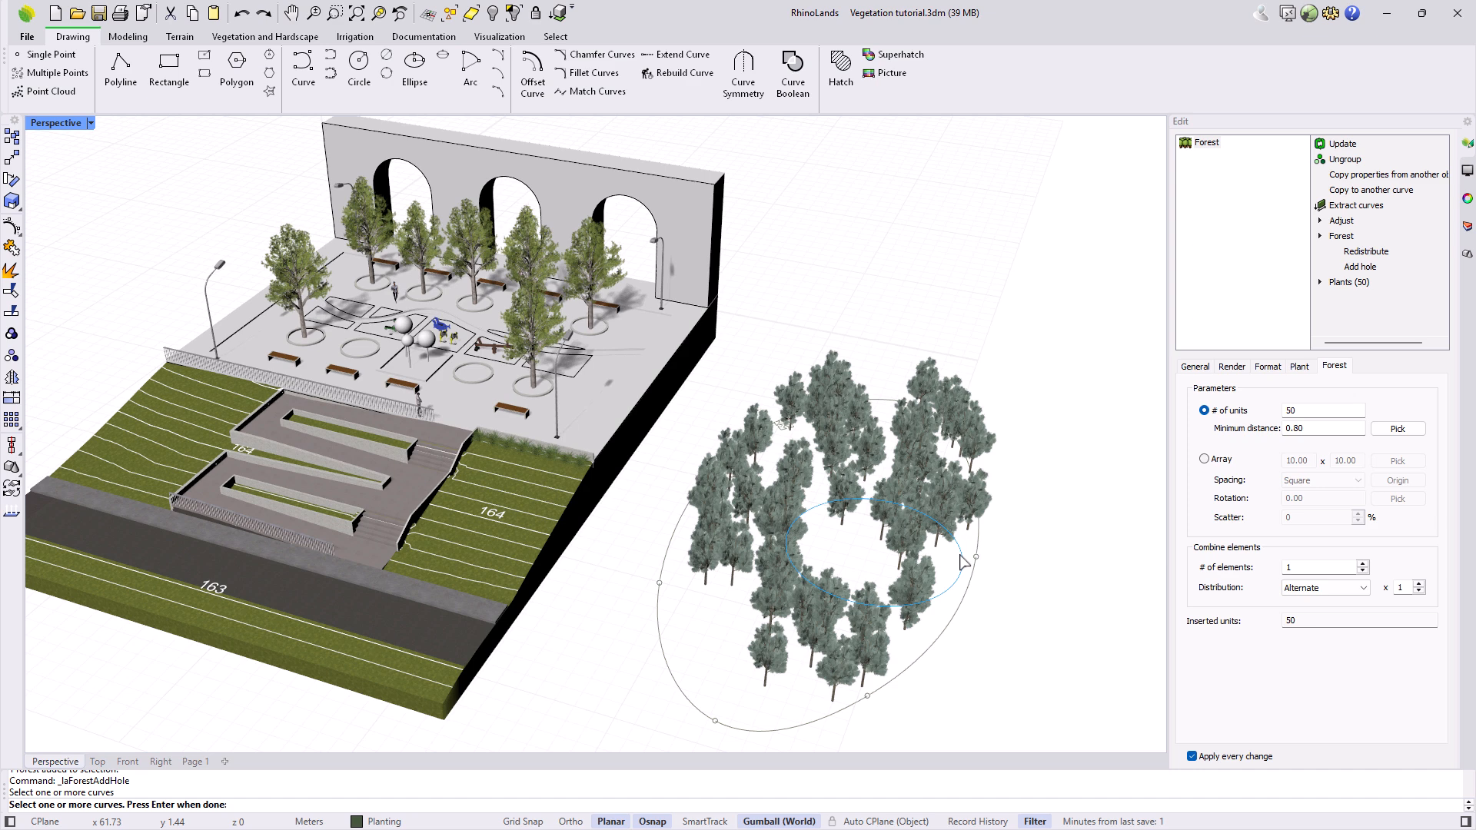
key("Return")
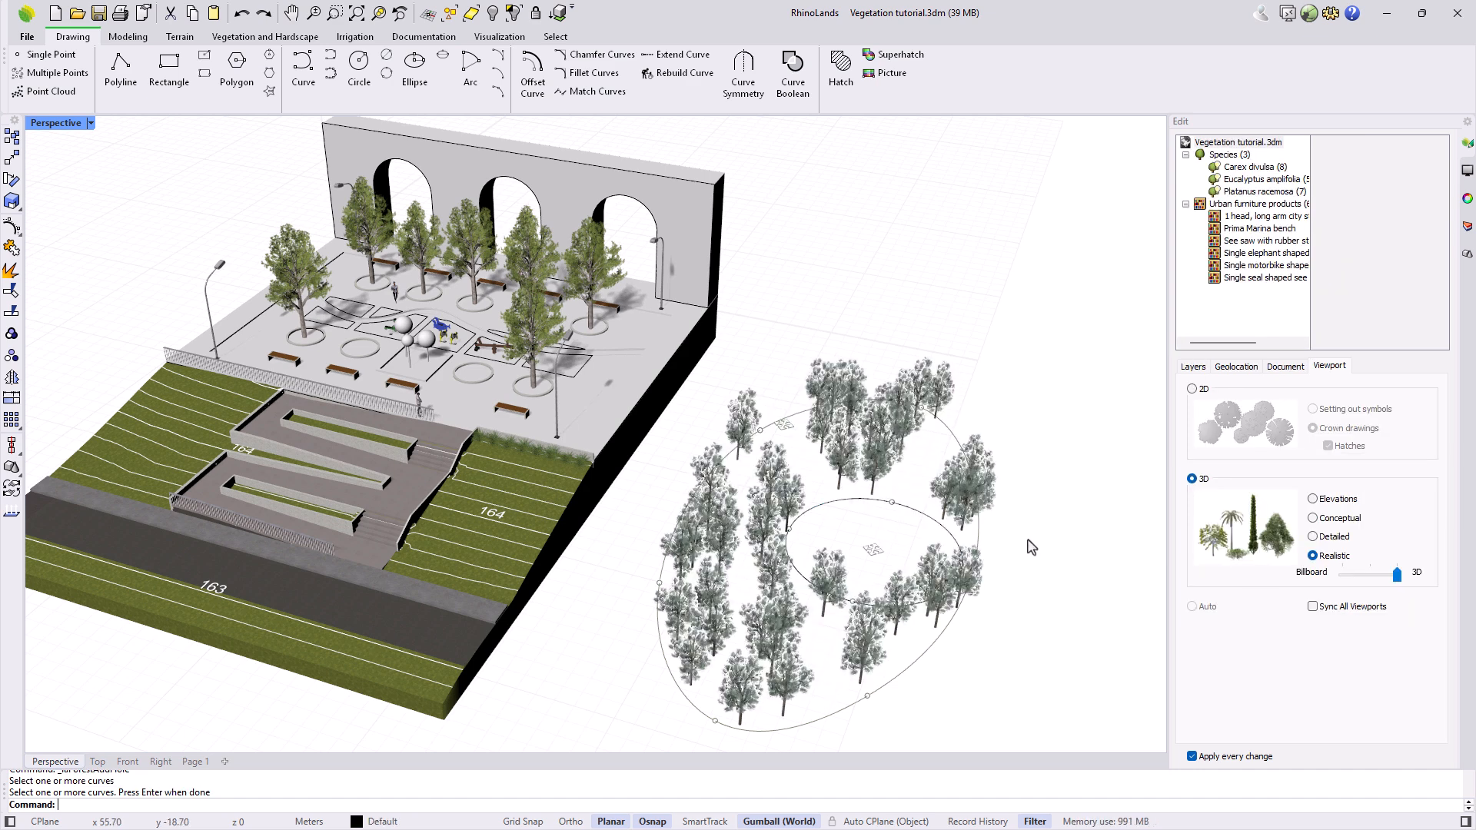
Remove all holes from the forest and redistribute its trees
left_click(970, 498)
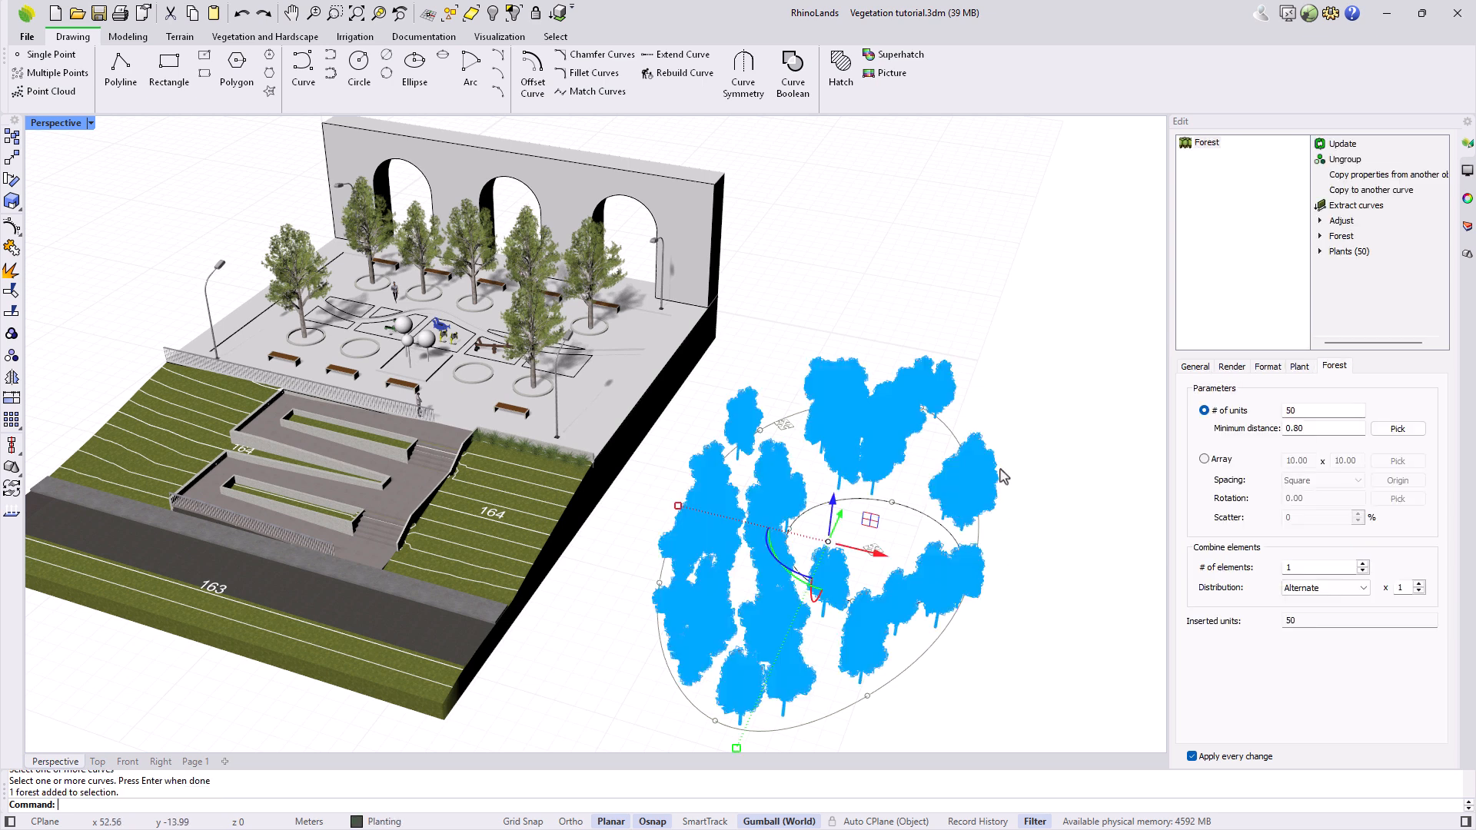
left_click(1341, 236)
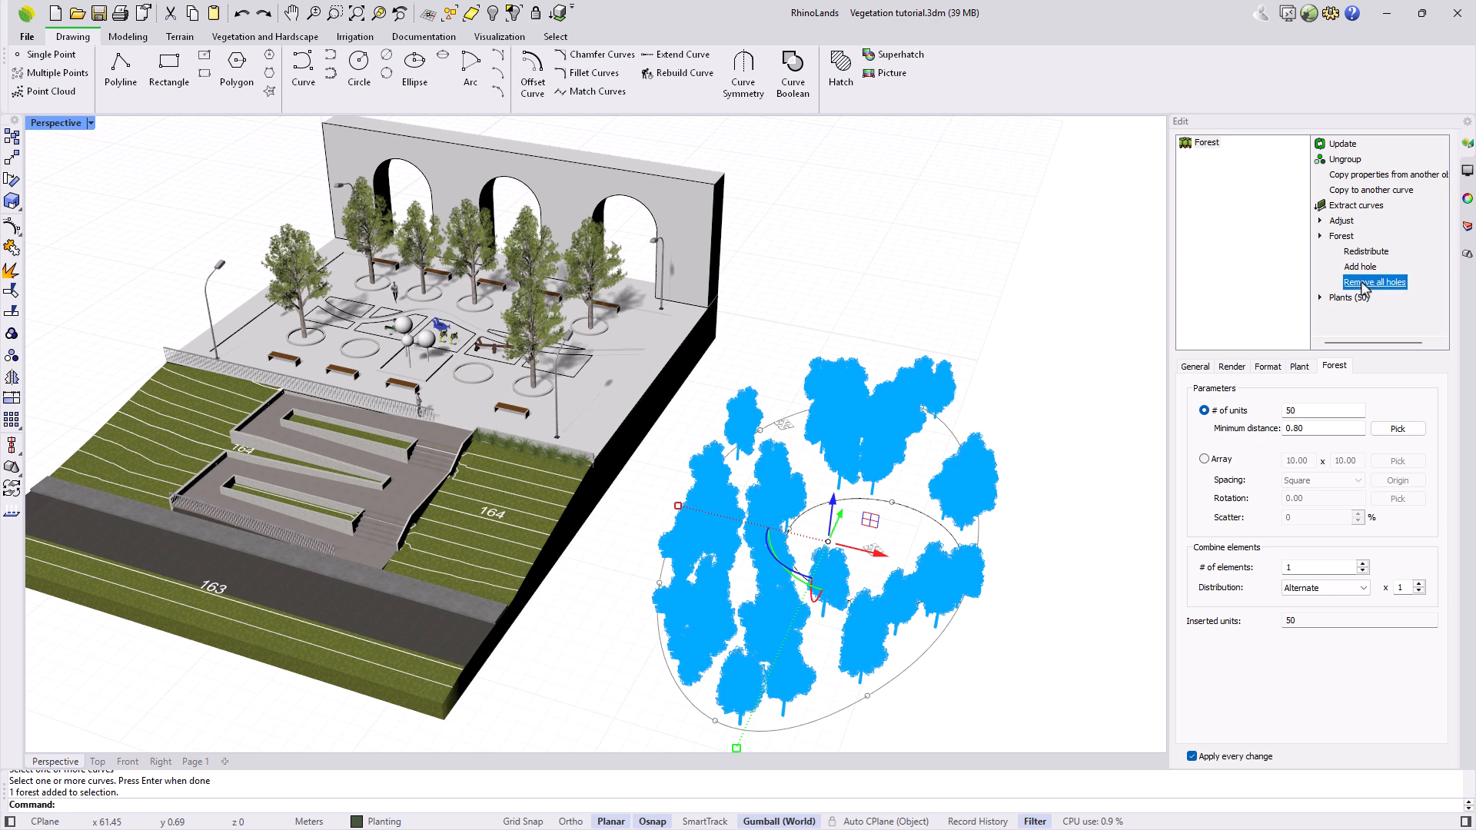
left_click(1362, 283)
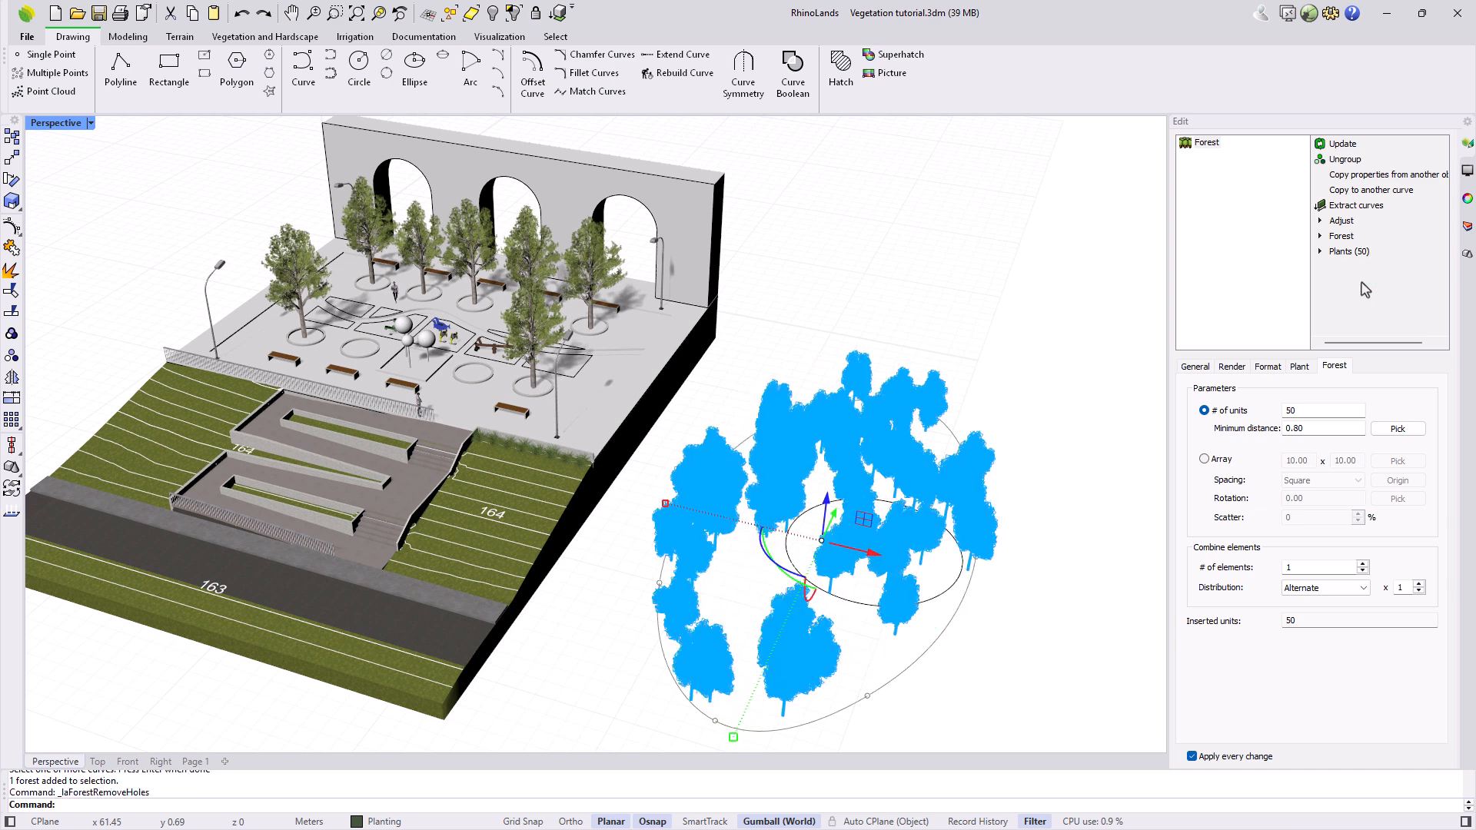
left_click(1357, 237)
left_click(1362, 252)
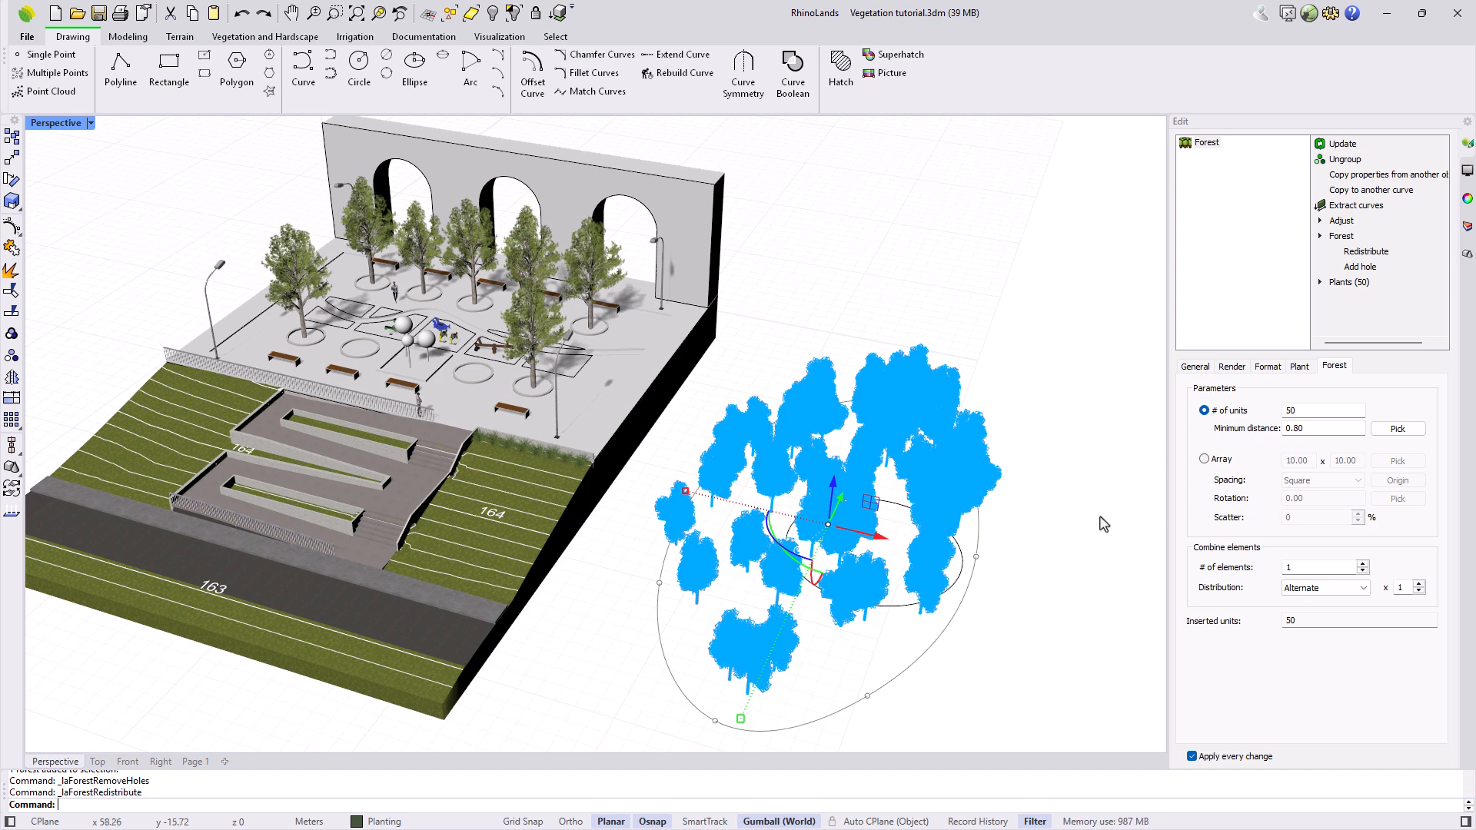
Switch the forest to an array distribution and delete the circle inside its boundary
left_click(1205, 459)
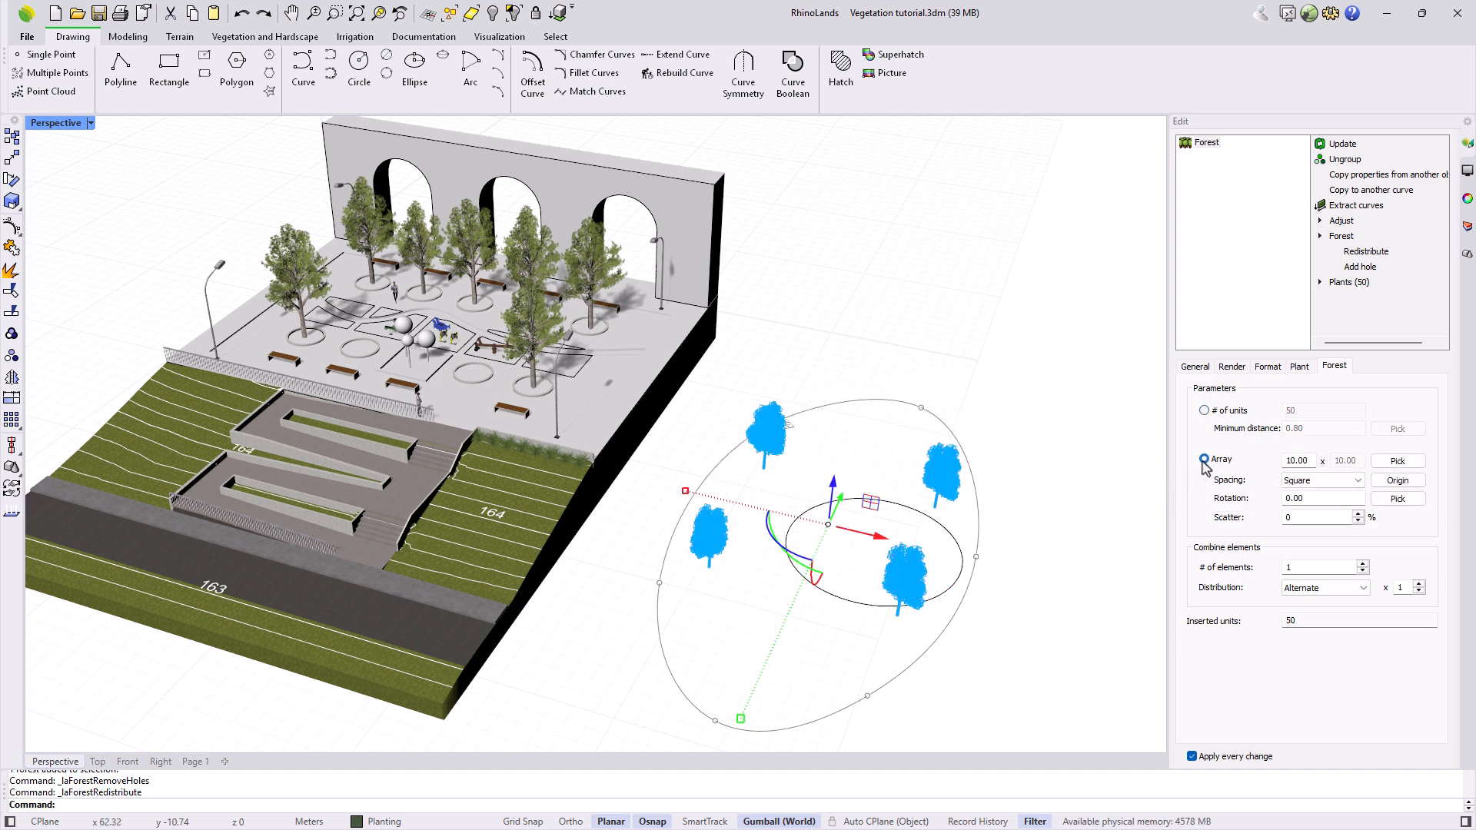
left_click(957, 582)
key("Delete")
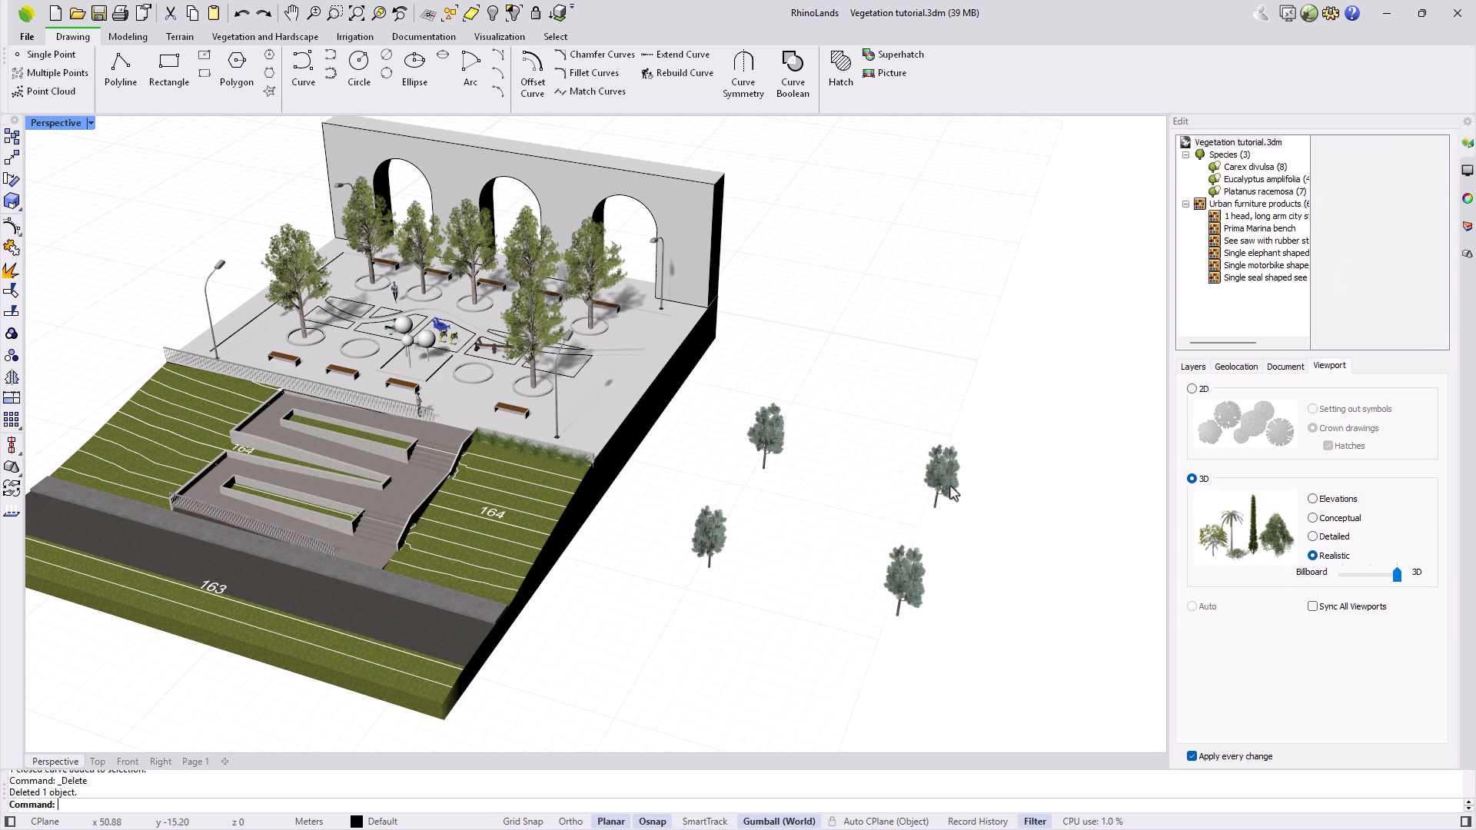
Reselect the forest and set its square array spacing to 3
left_click(951, 490)
left_click(1343, 480)
left_click(1316, 491)
left_click_drag(1311, 462, 1272, 463)
type("3")
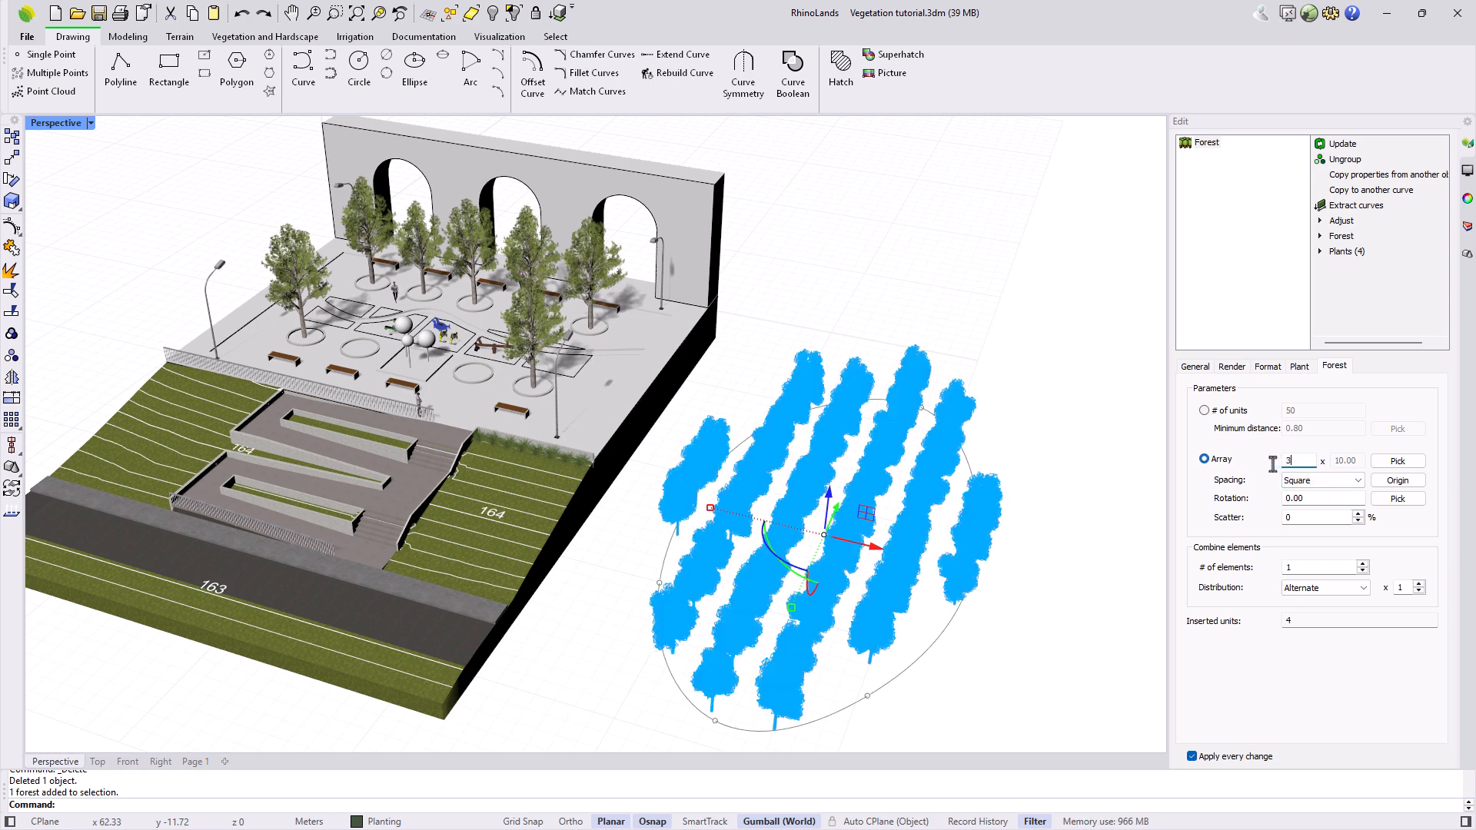
Change the forest array to Rectangular spacing of 3 x 8
right_click_drag(1029, 450, 1055, 495)
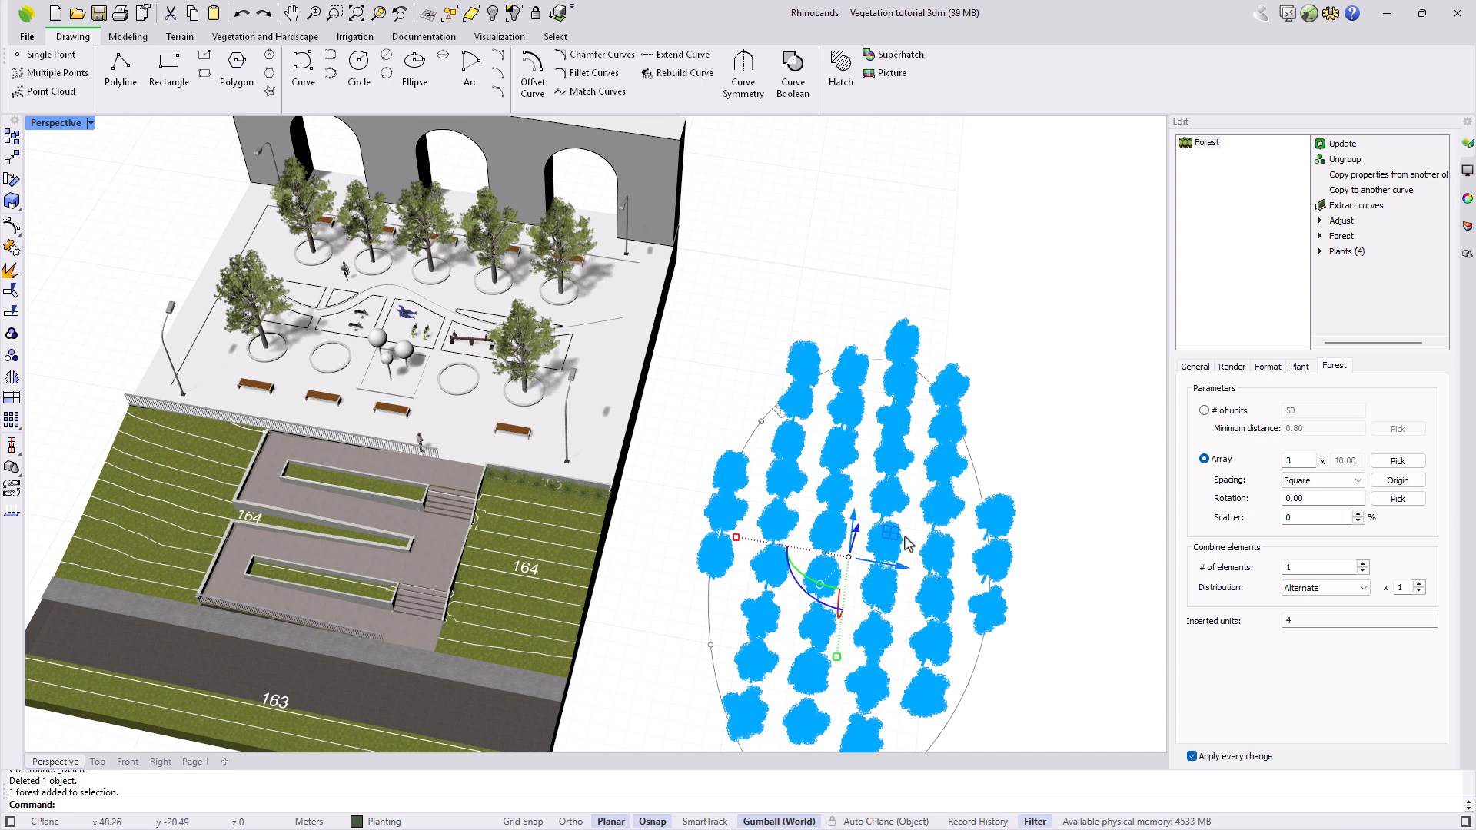
left_click(1329, 483)
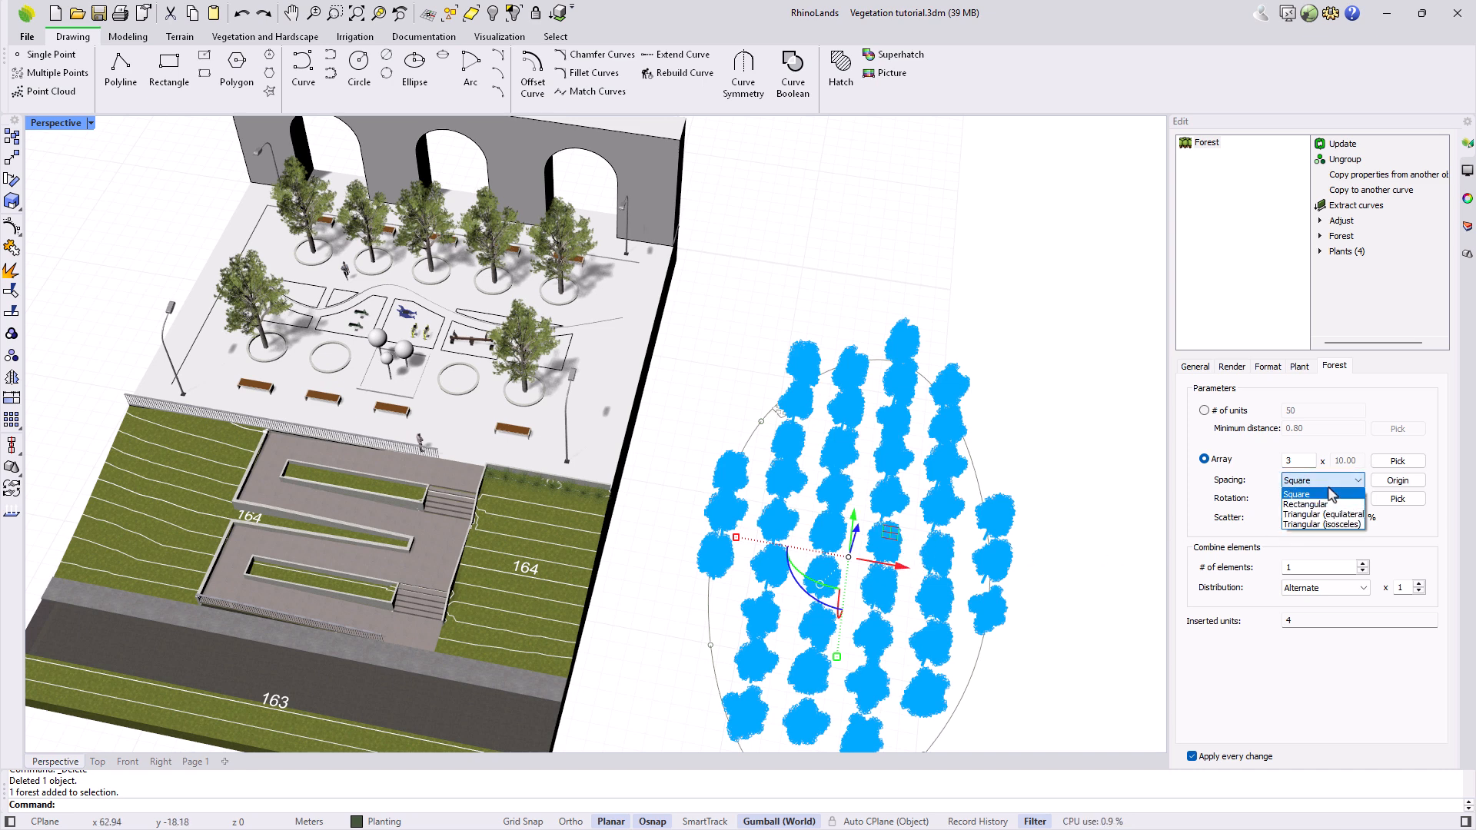
left_click(1322, 504)
left_click_drag(1356, 460, 1327, 464)
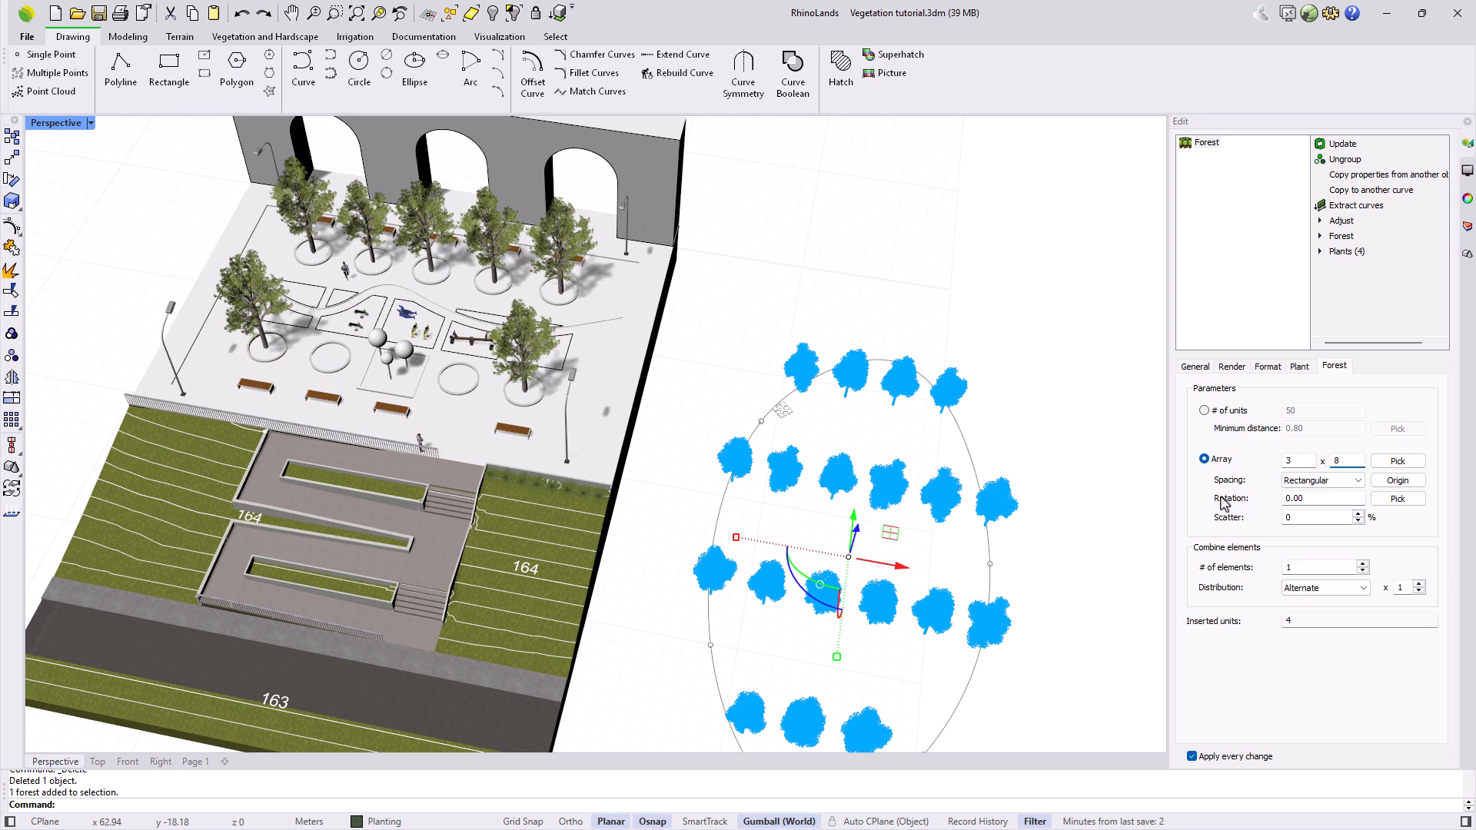
Try Triangular (equilateral) spacing for the forest array, then set the spacing back to Square
left_click(1337, 481)
left_click(1338, 517)
left_click(1343, 480)
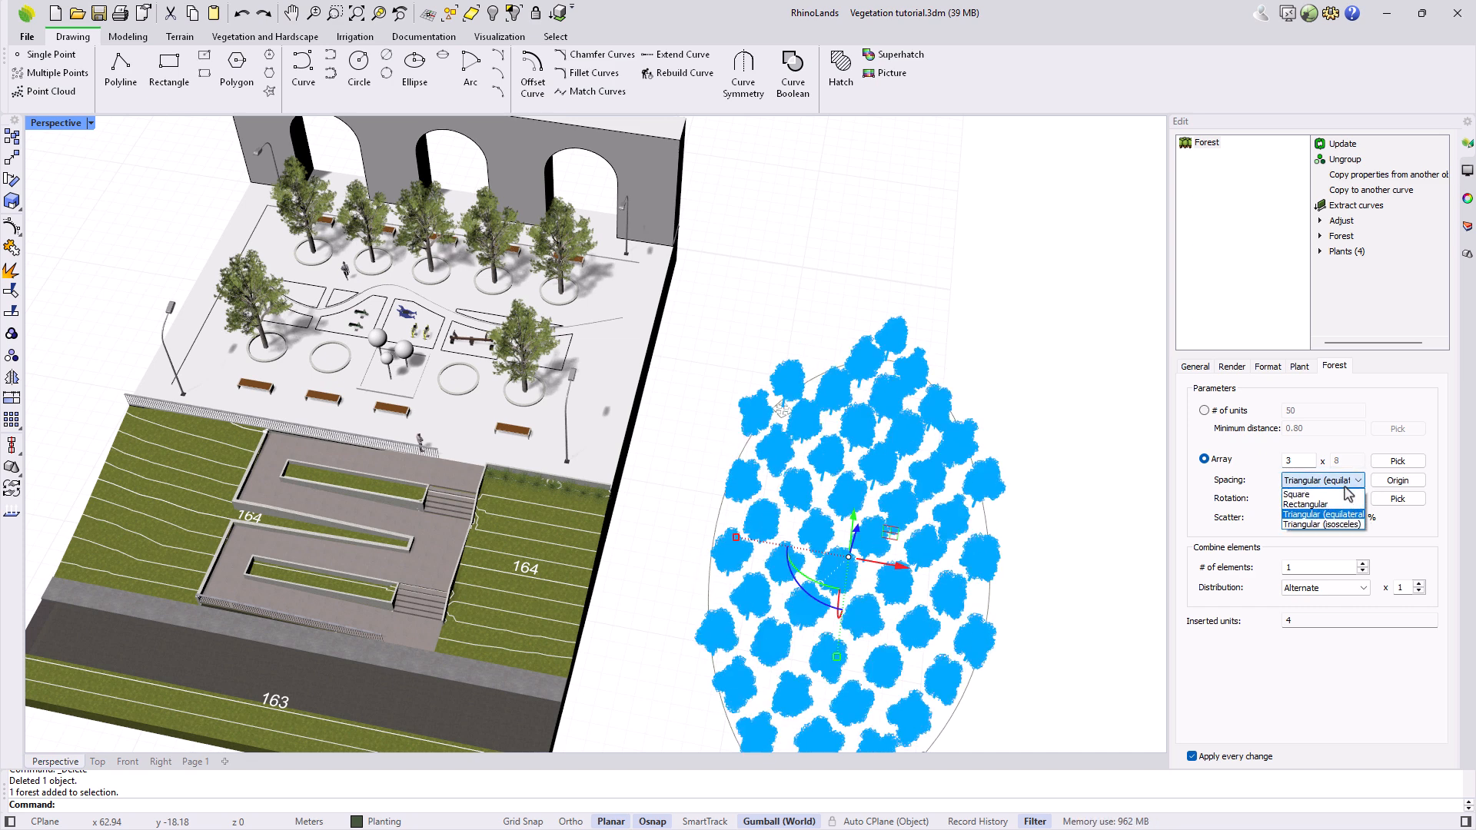
left_click(1336, 494)
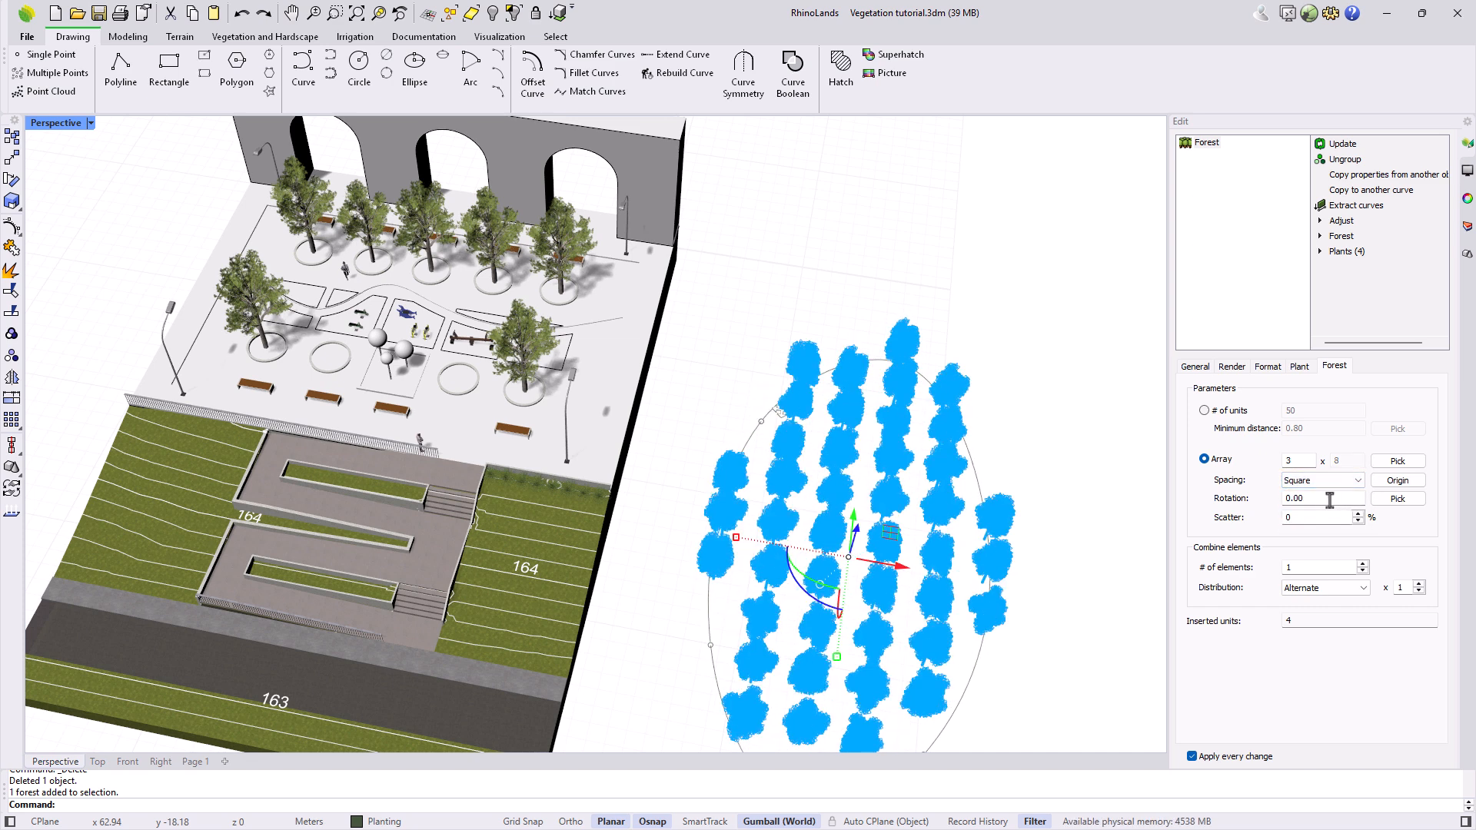
Set the forest array's rotation to 45 and its scatter to 13%
left_click_drag(1320, 504, 1274, 500)
key("Return")
left_click(1298, 520)
left_click(1356, 515)
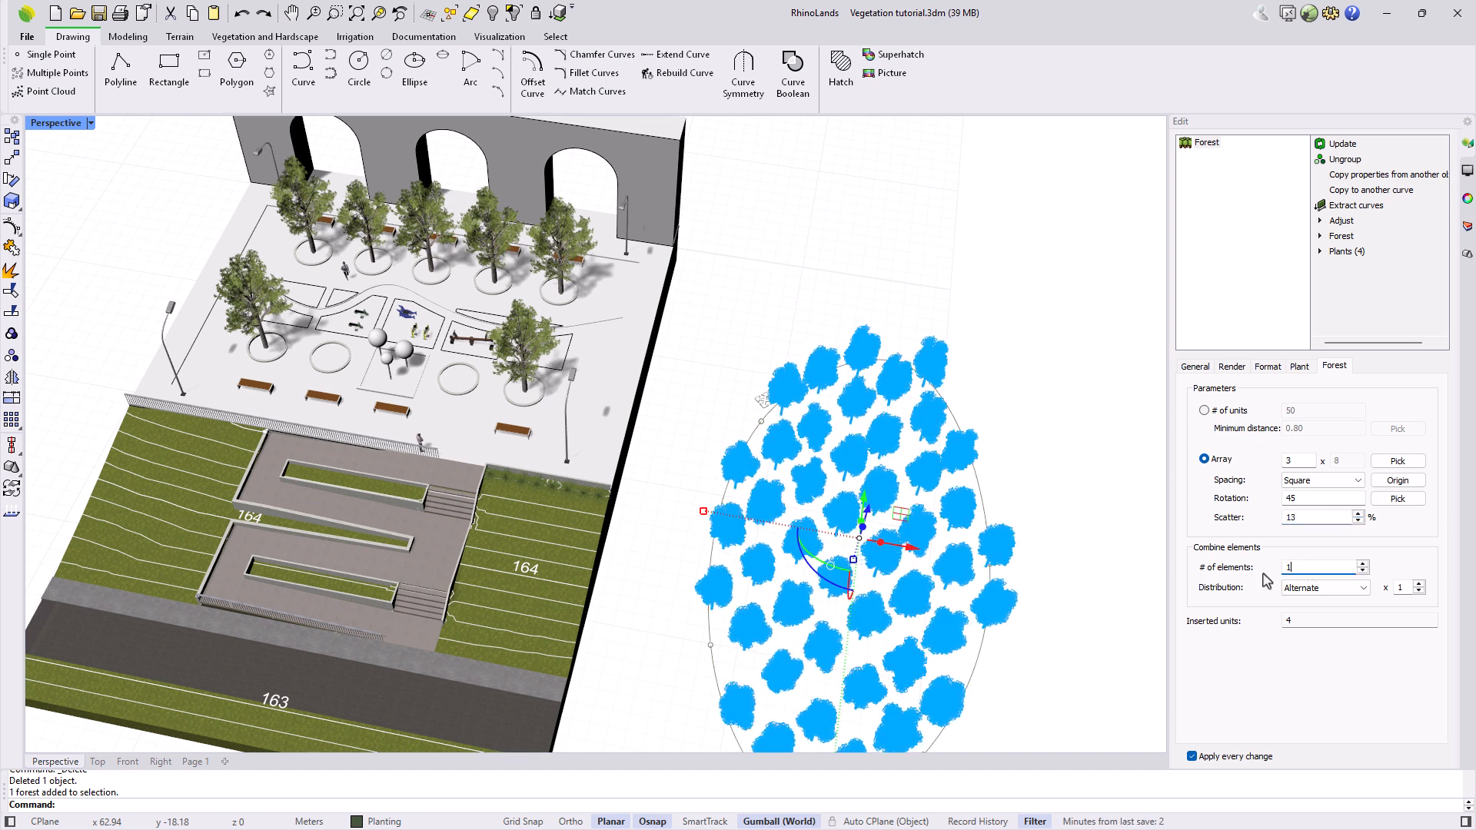
right_click_drag(1067, 631, 1033, 574)
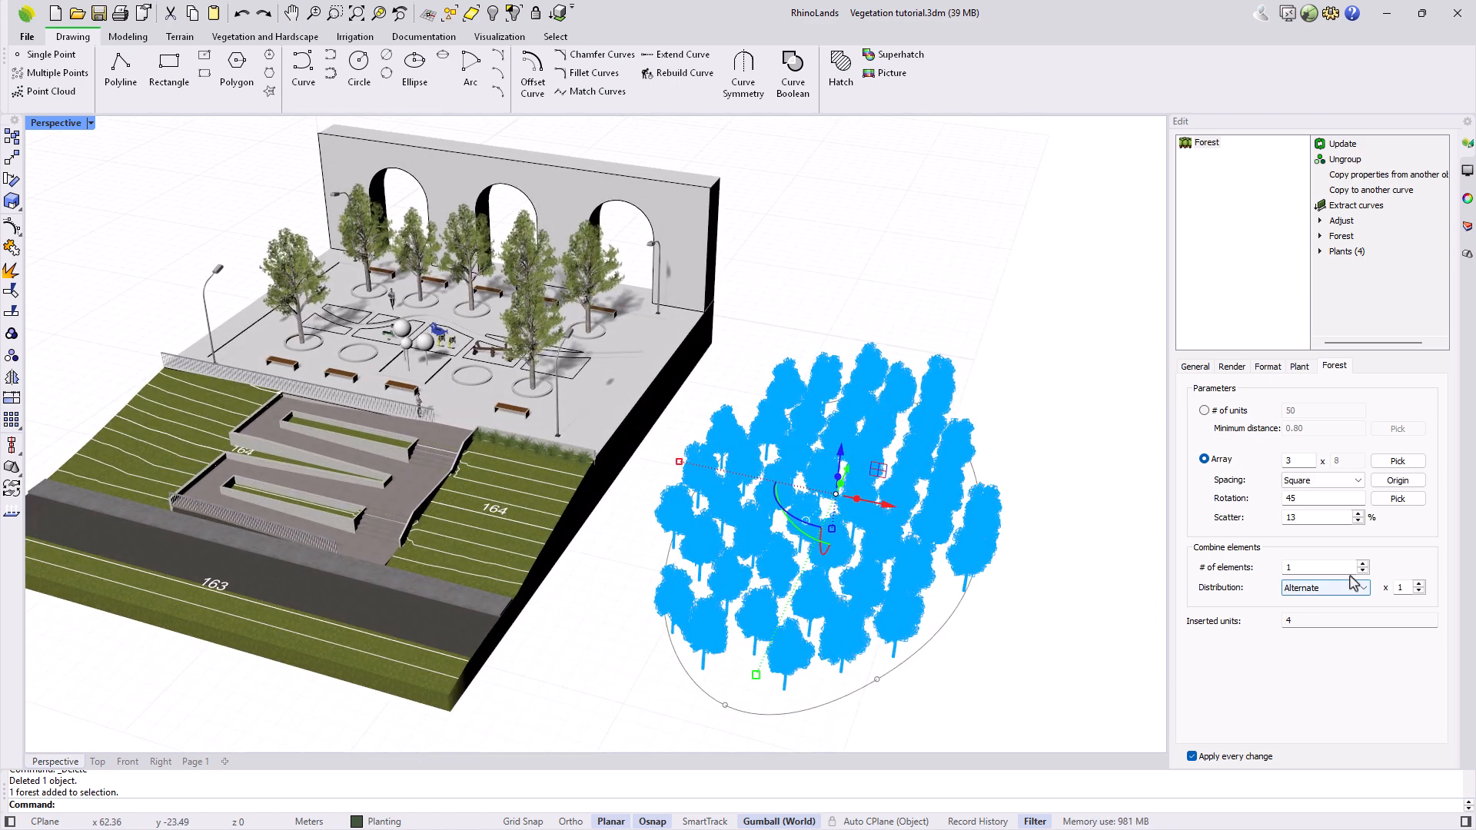
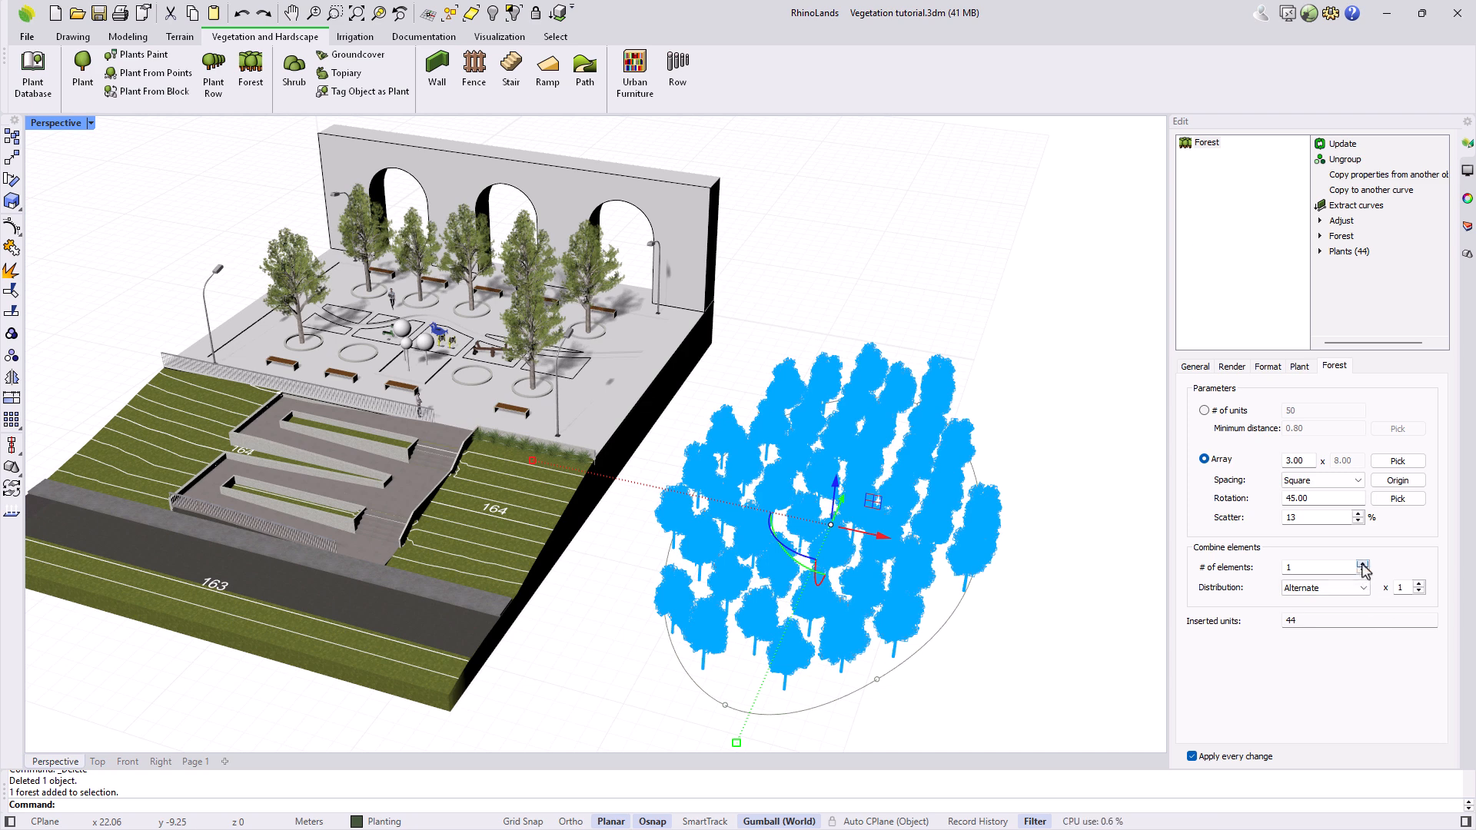
Delete the forest beside the plaza
left_click(1060, 596)
left_click(901, 563)
key("Delete")
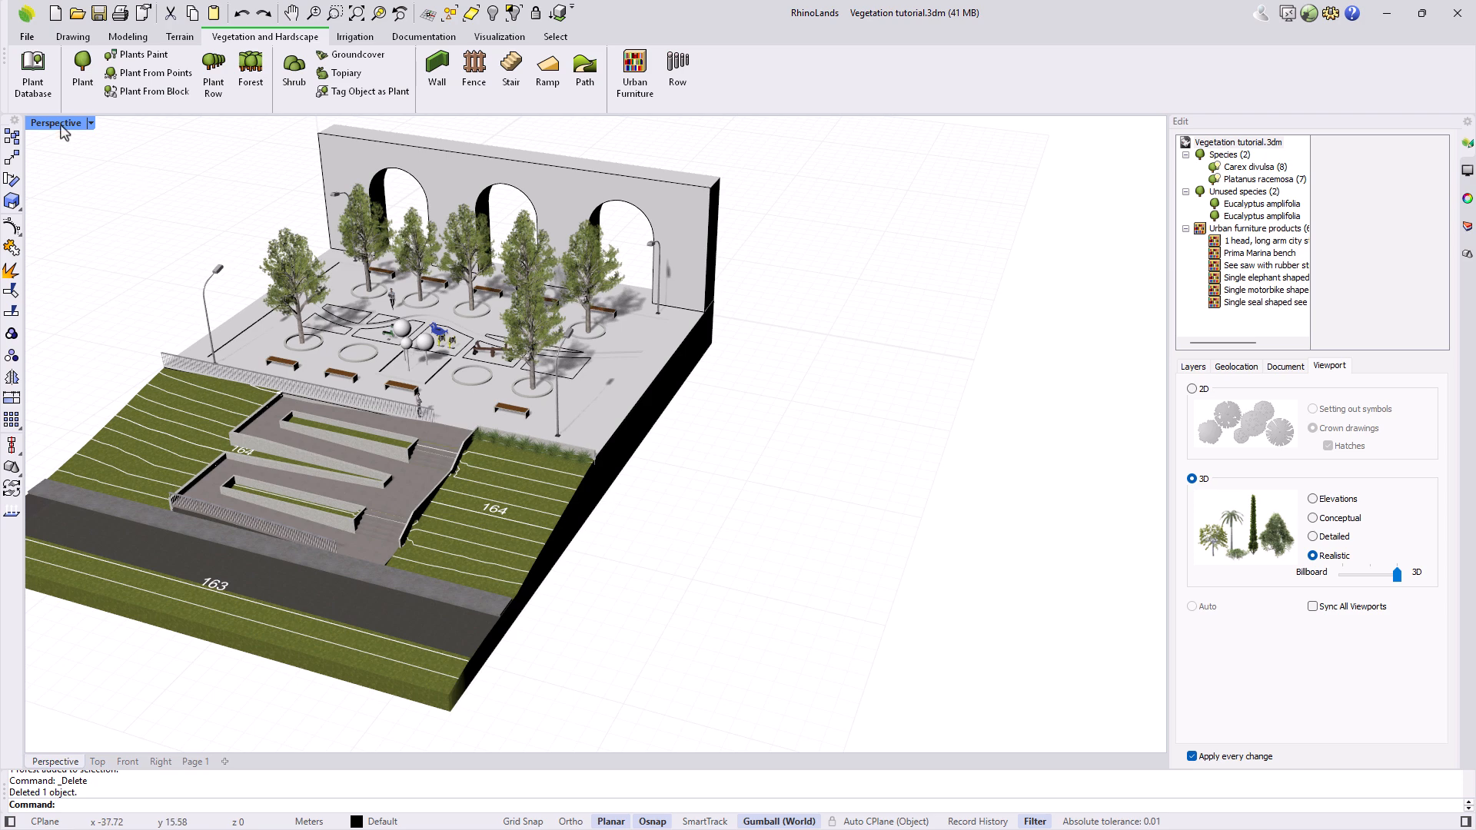
Start a new forest in the Top view with Salvia clevelandii from the plant database as its species
double_click(56, 124)
double_click(47, 126)
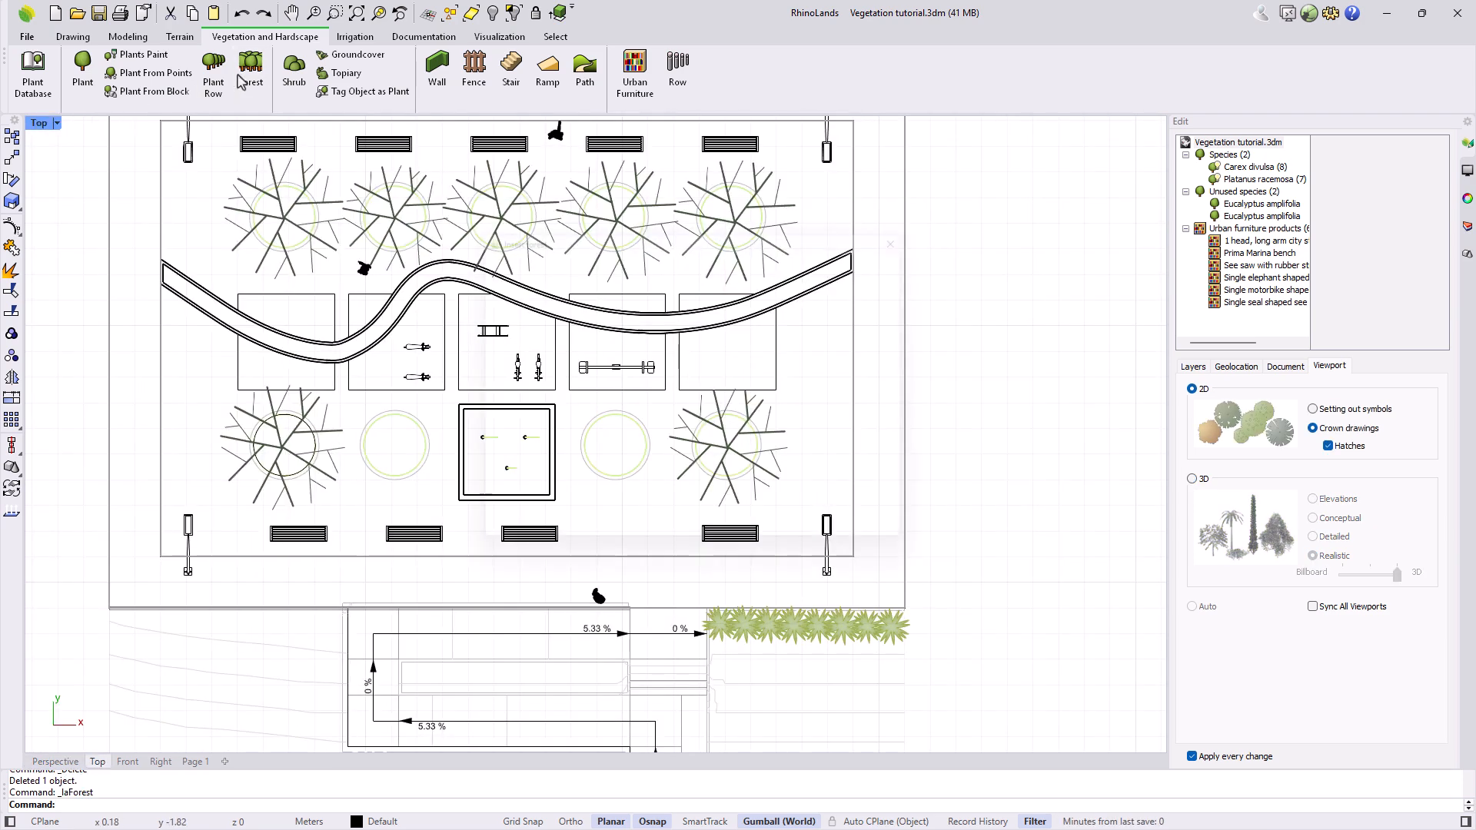
left_click(256, 92)
left_click(853, 297)
left_click(512, 187)
type("salvia deve")
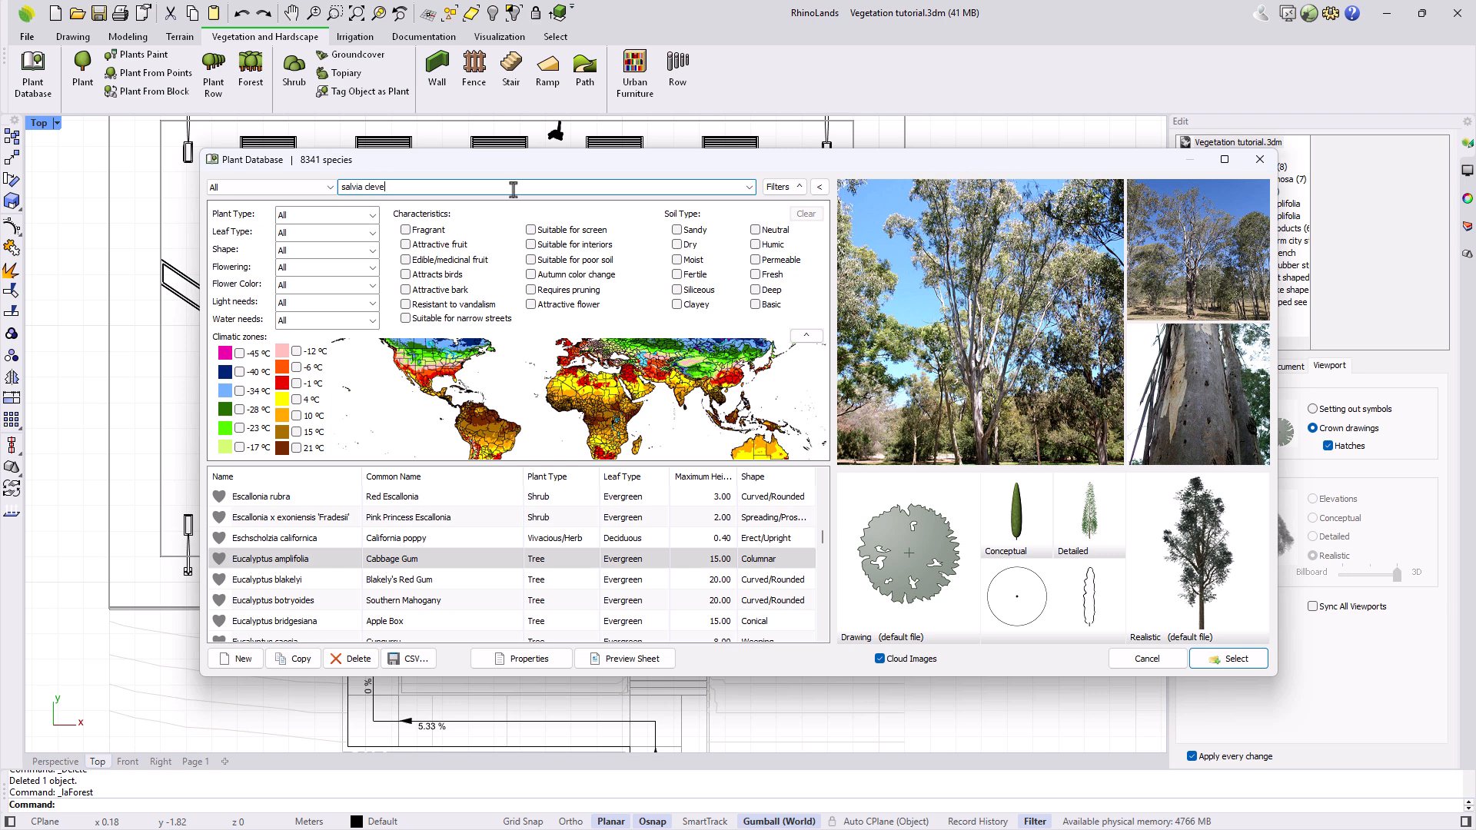
left_click(1218, 661)
left_click(842, 549)
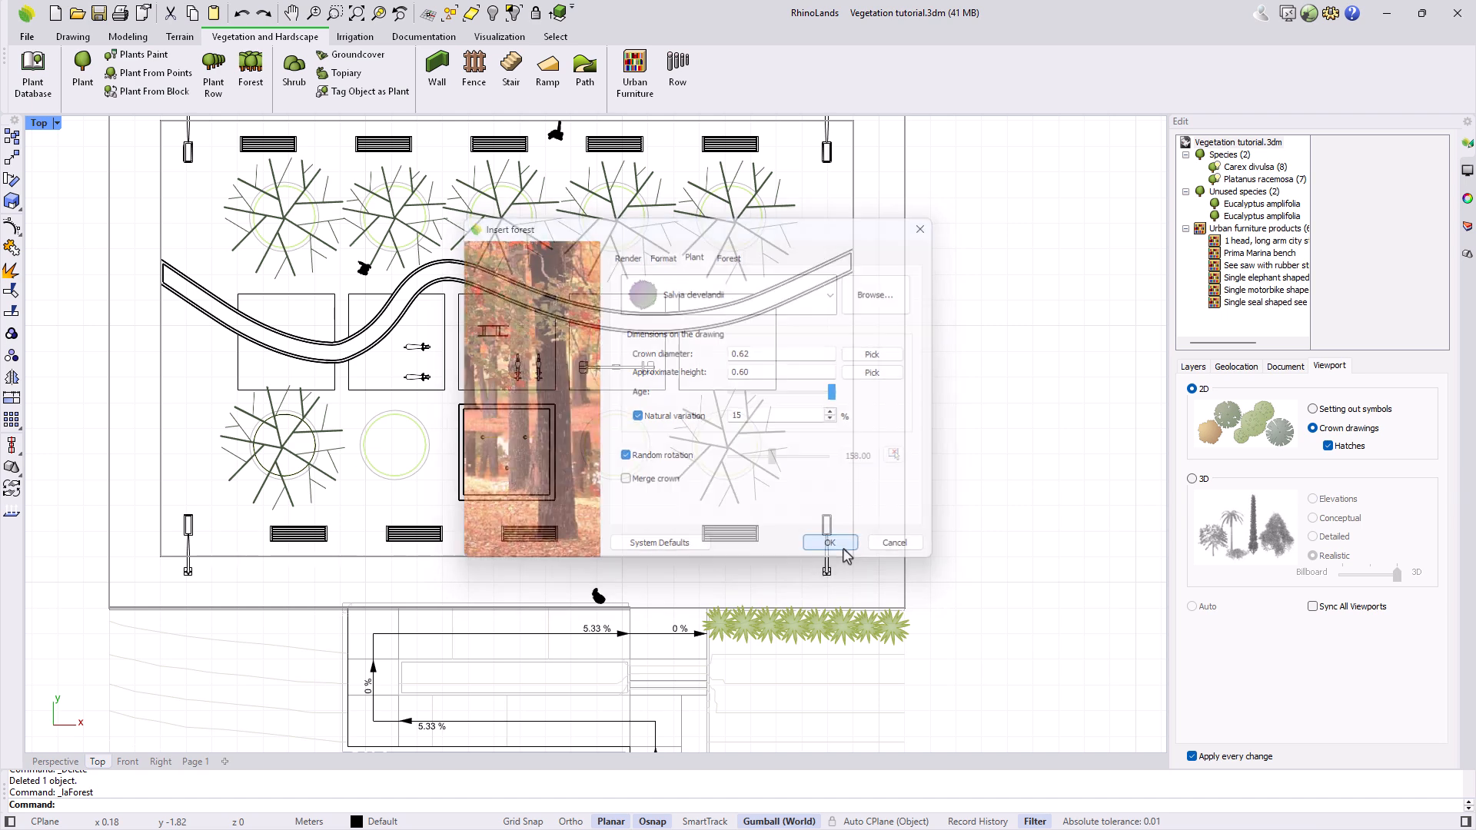
Draw the forest's rectangular boundary over the upper planter strip between the ramps
scroll(588, 530, "up", 5)
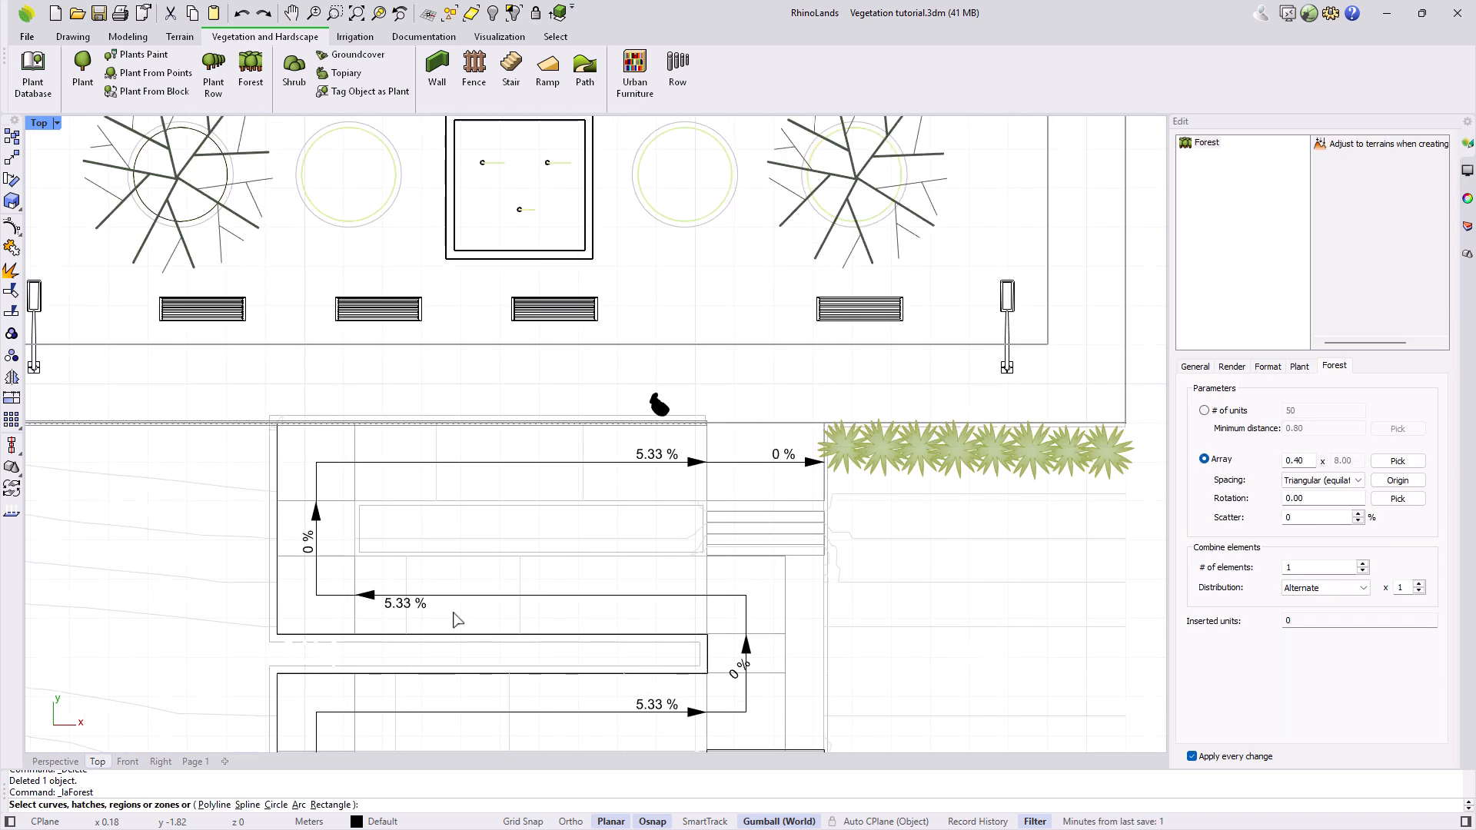
left_click(329, 805)
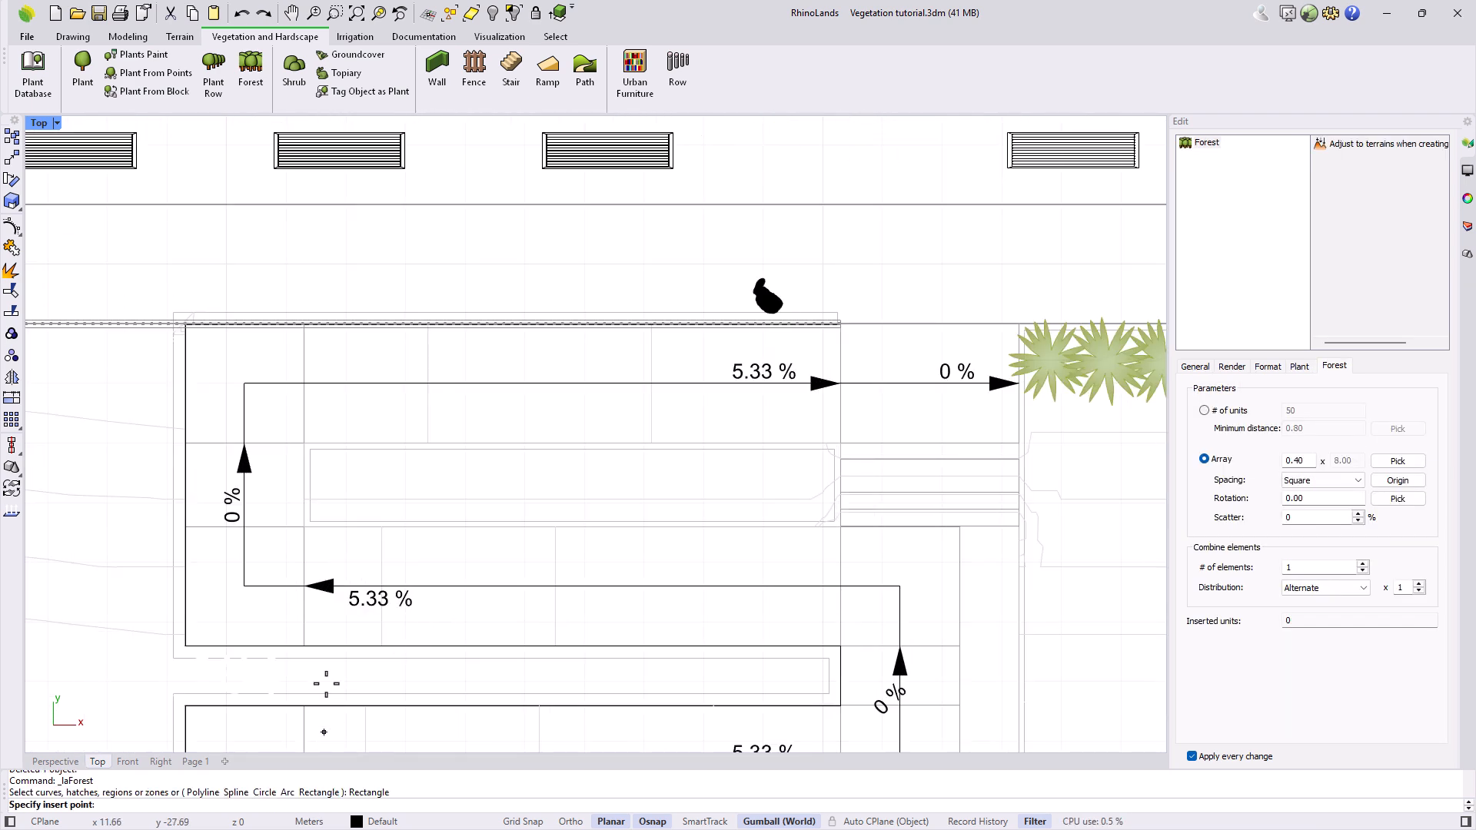
left_click(320, 459)
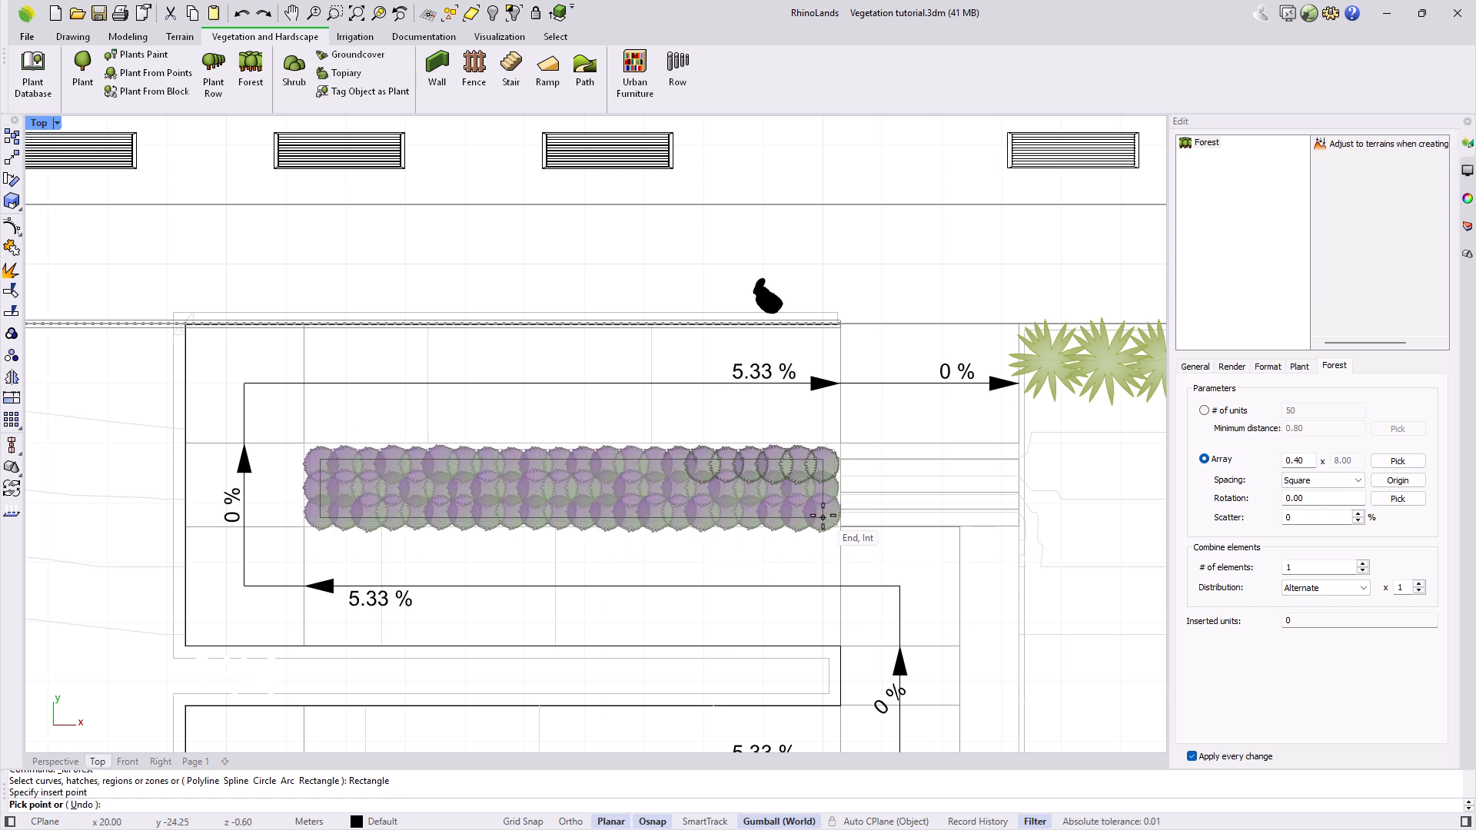
scroll(823, 516, "up", 3)
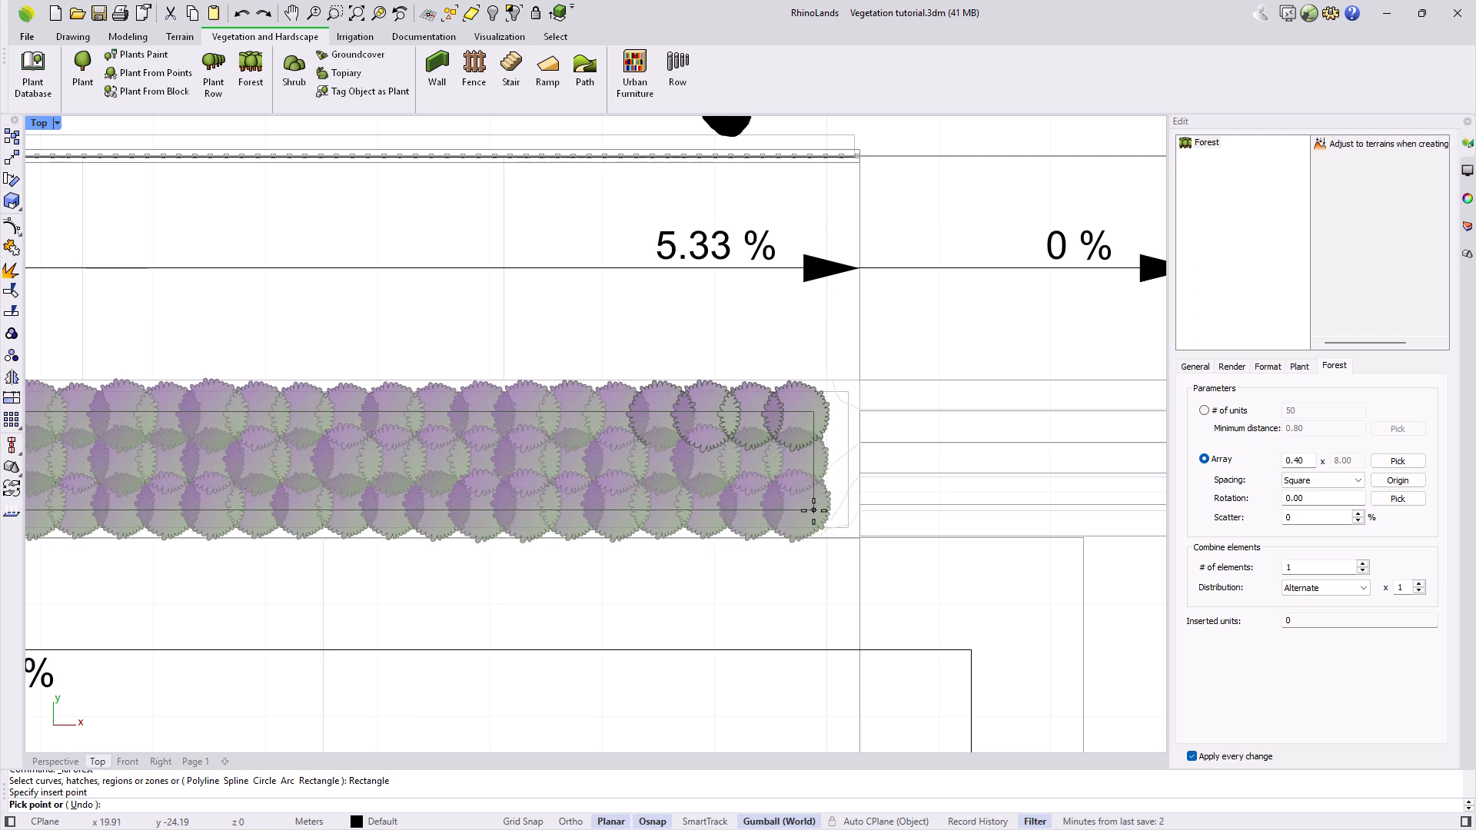
left_click(817, 512)
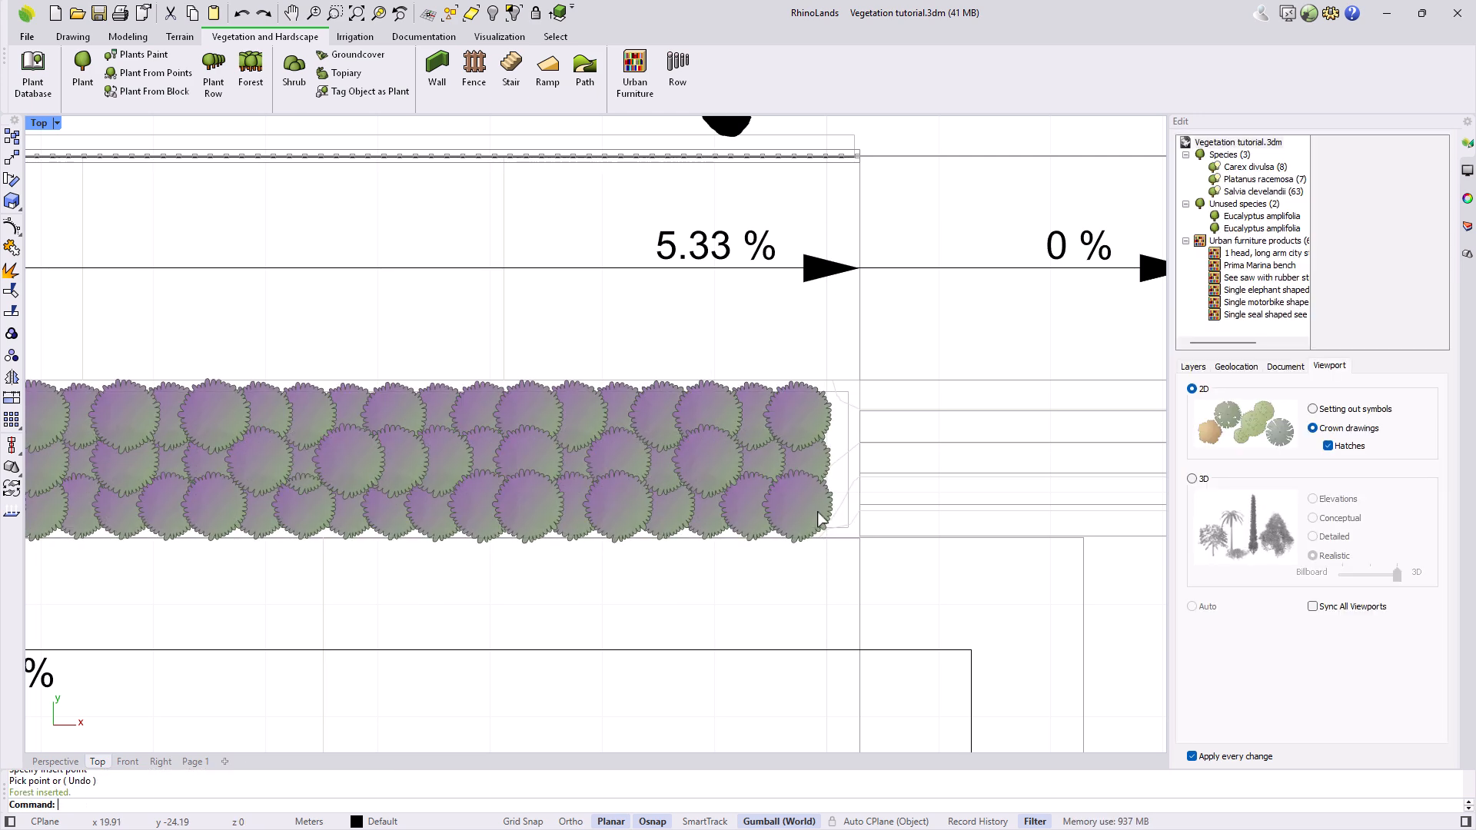
Change the planter forest to Triangular (equilateral) spacing and combine 2 elements with Random distribution
left_click(788, 499)
left_click(1327, 482)
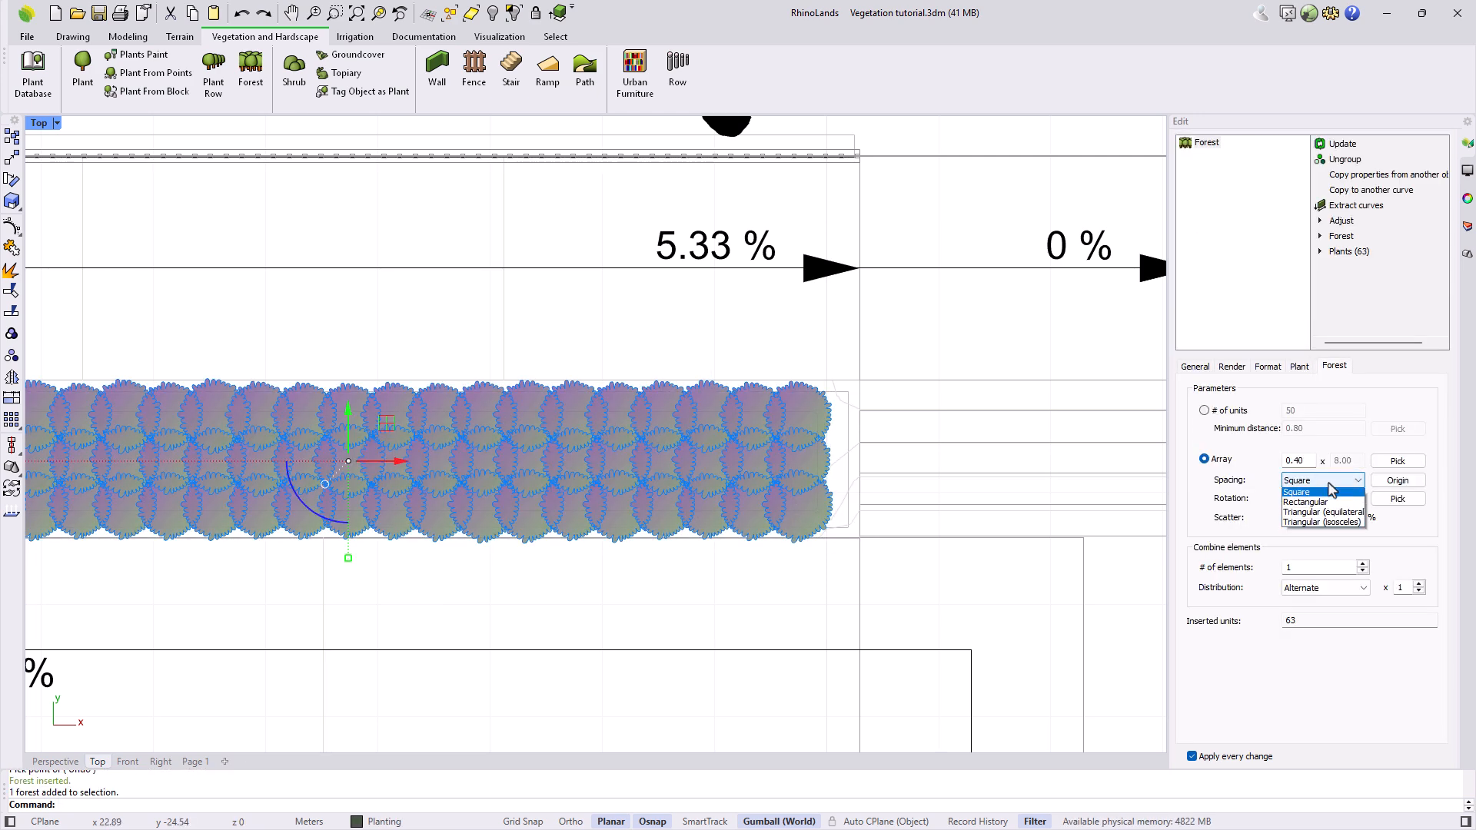
left_click(1330, 514)
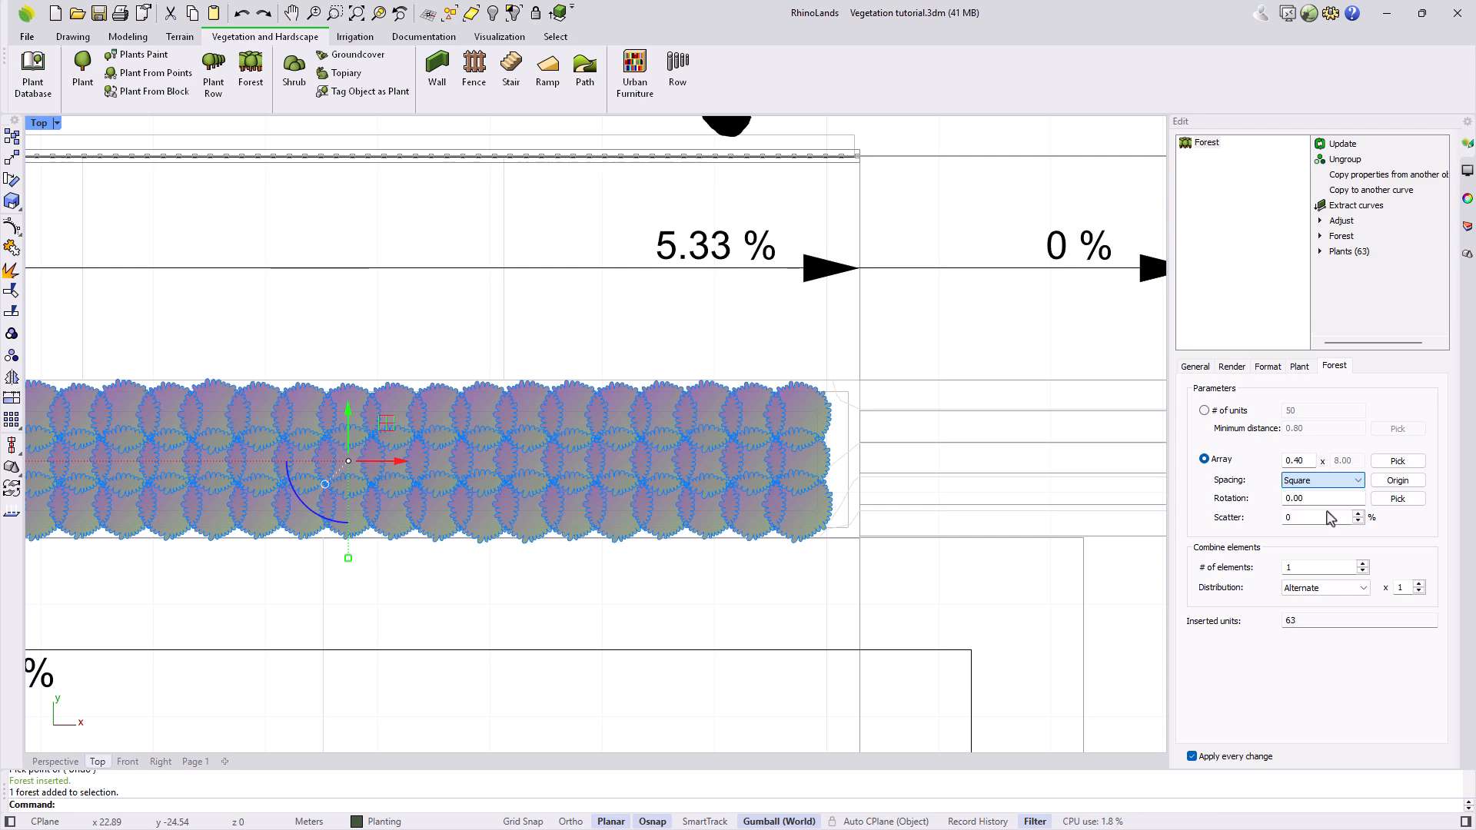
left_click(1345, 583)
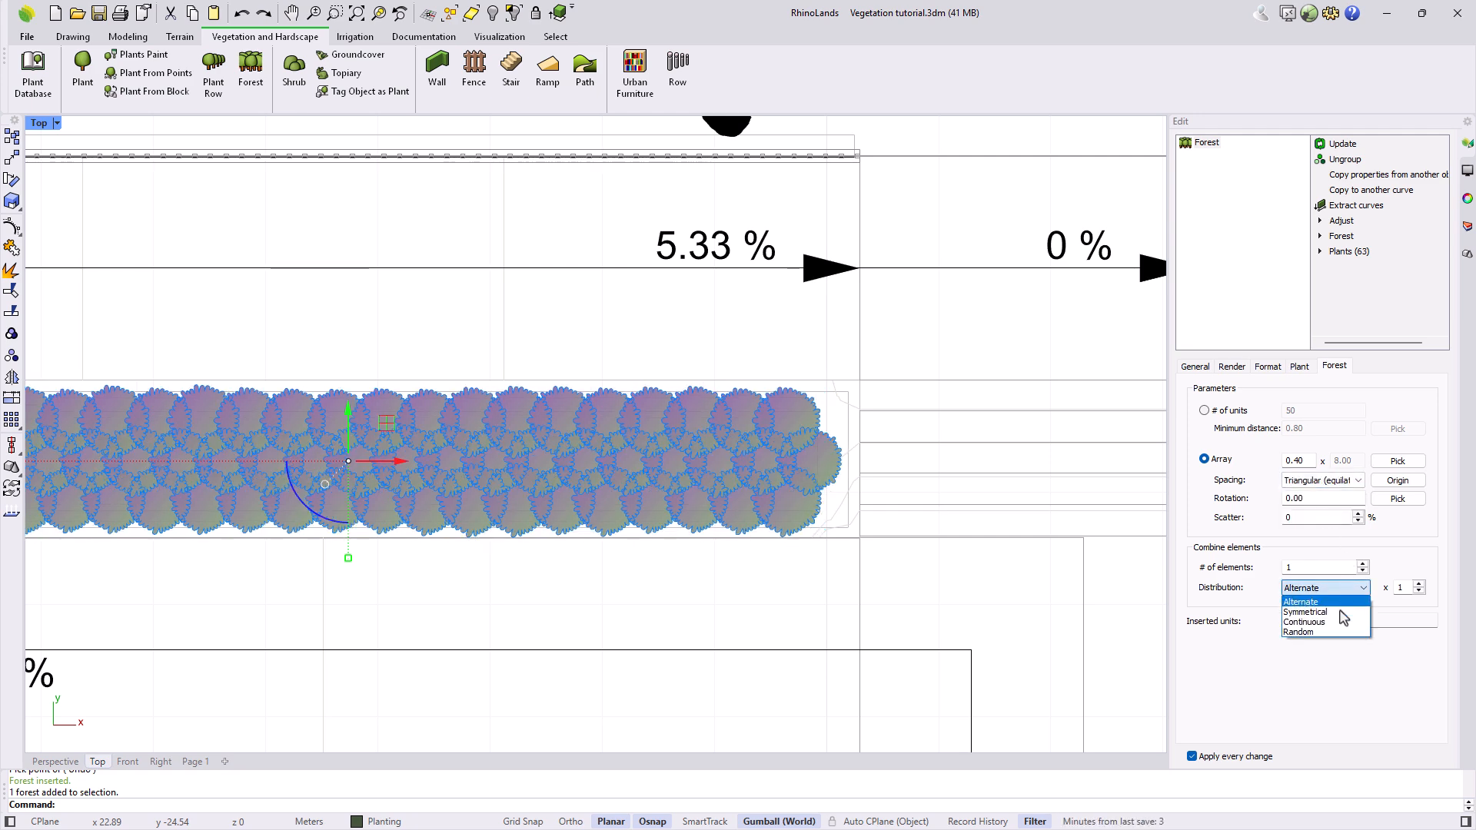
left_click(1330, 627)
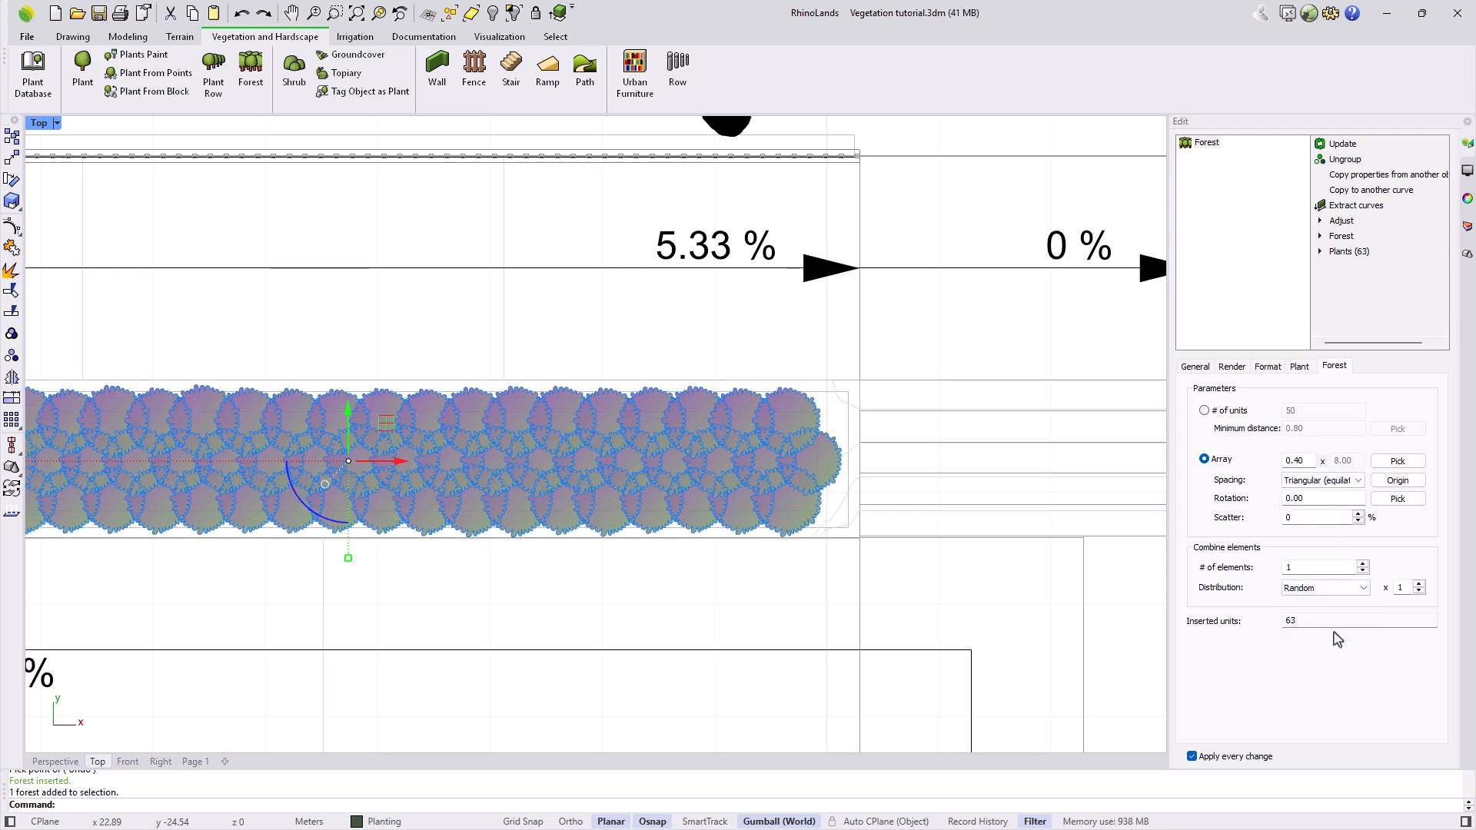
left_click(1363, 565)
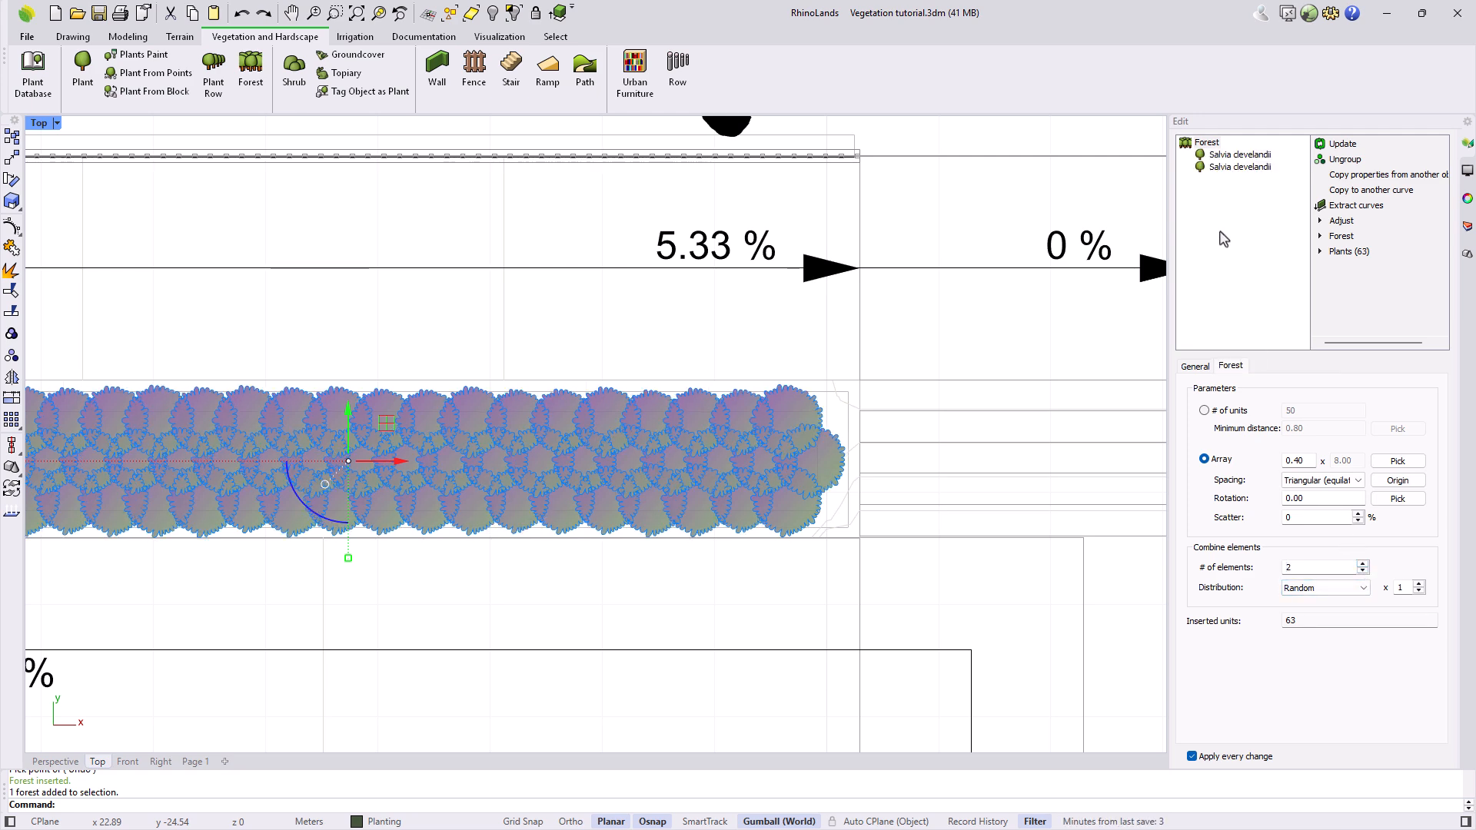
Replace the forest's second element with Gaura lindheimeri, using the white-flowered Gaura lindheimeri.ArTree realistic display
left_click(1222, 168)
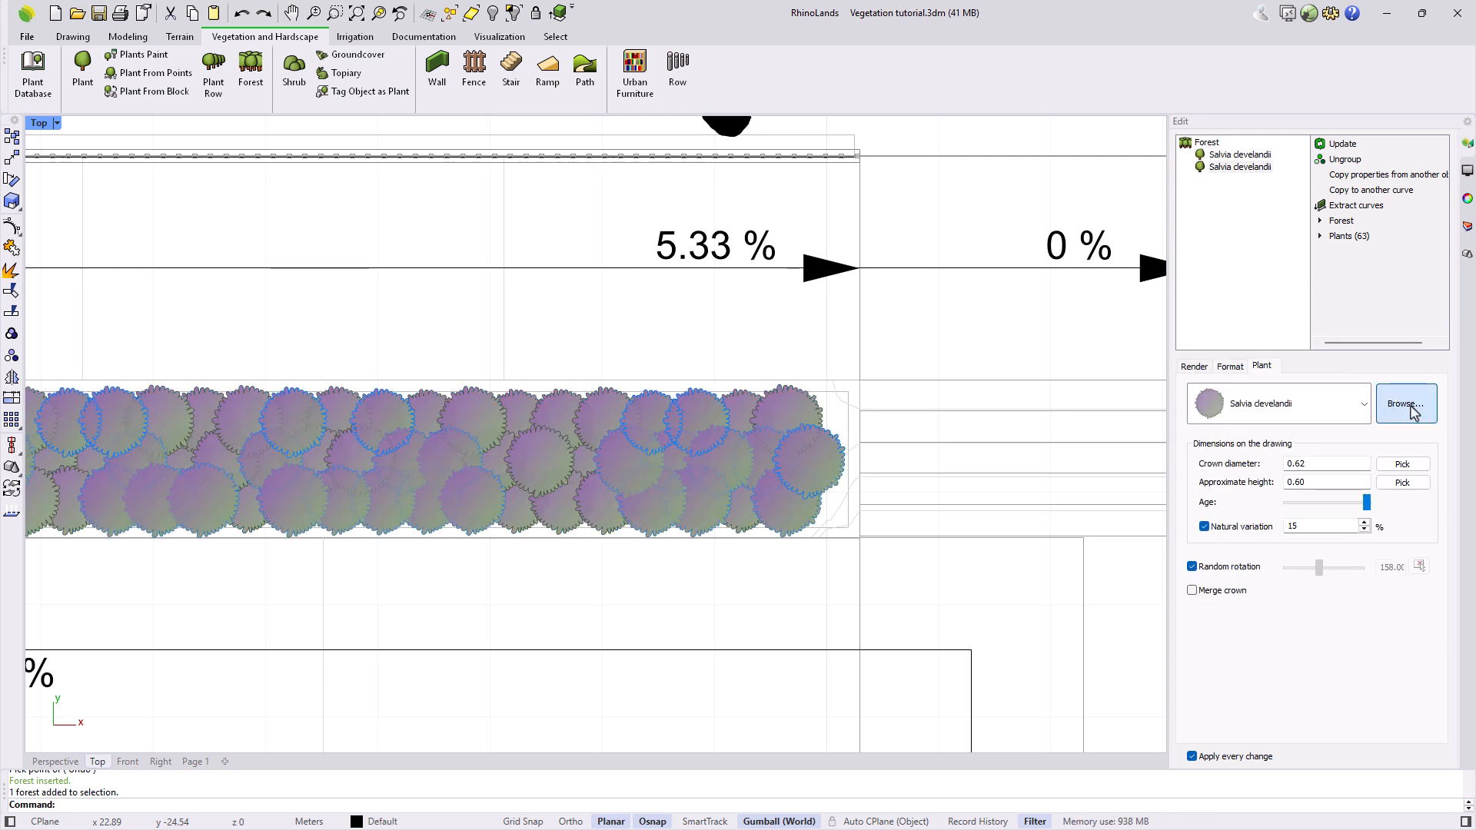
left_click(1405, 403)
left_click_drag(387, 187, 342, 187)
type("gaura")
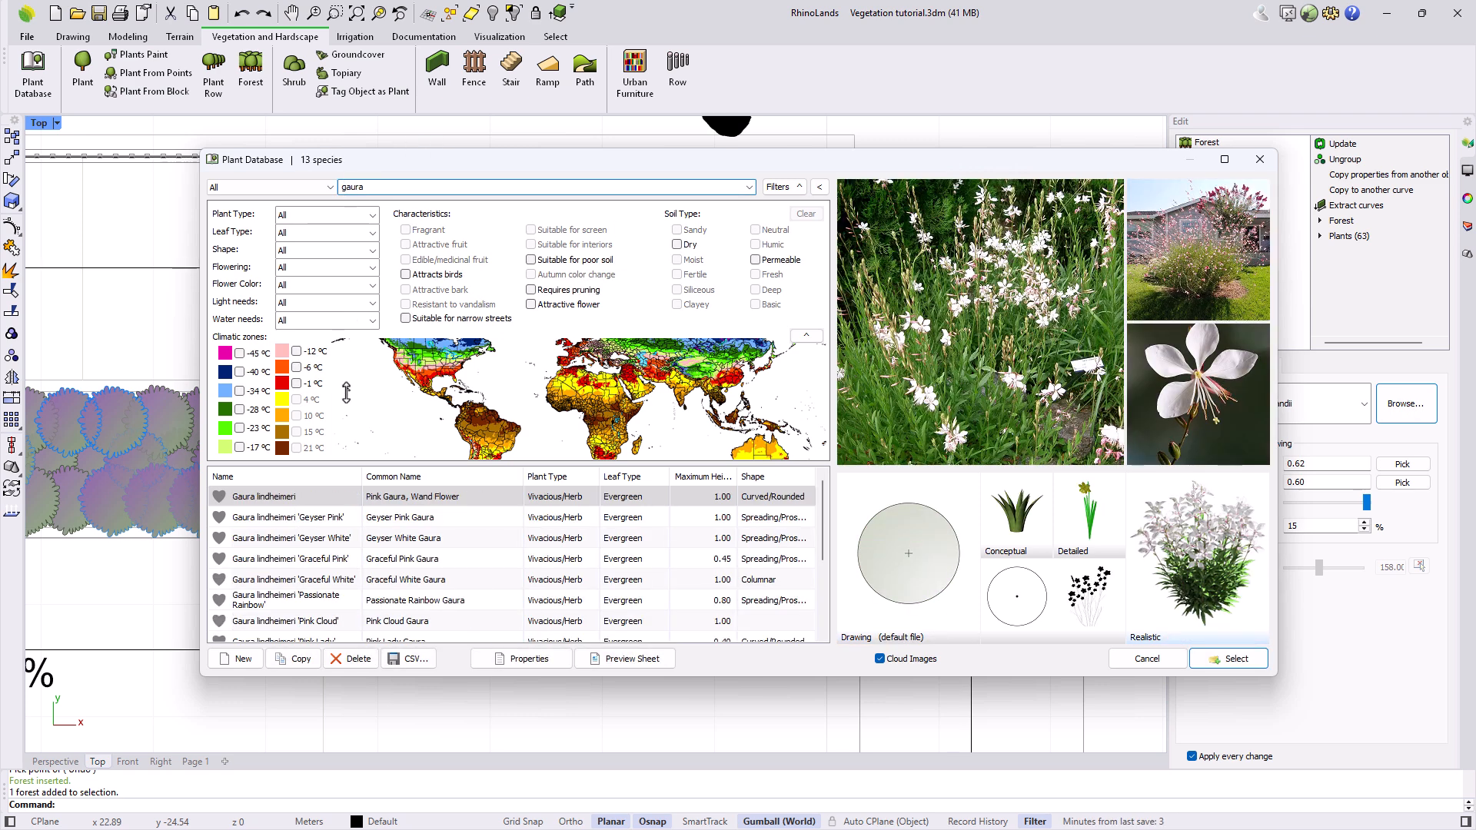
left_click(1230, 661)
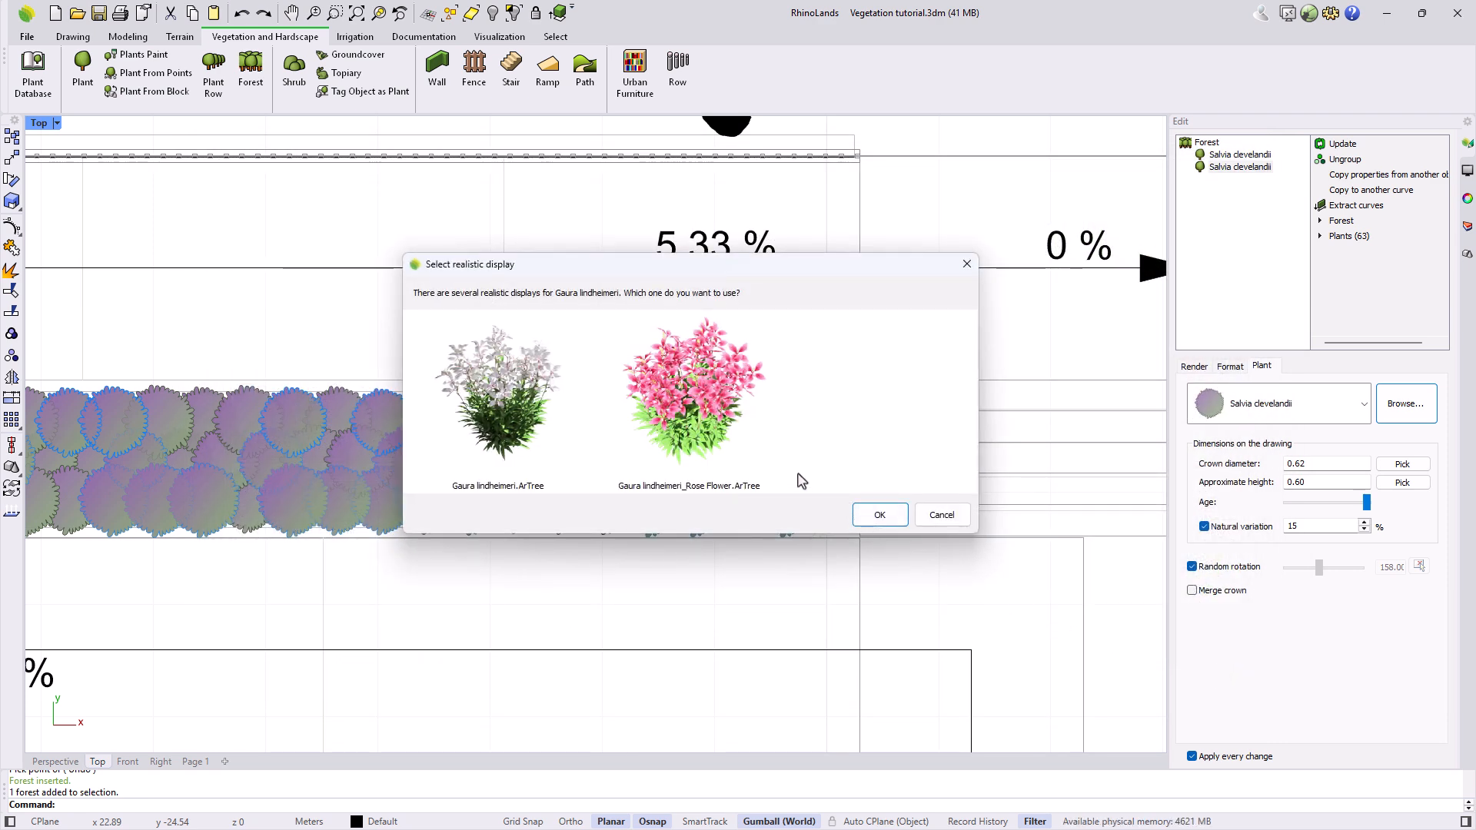
left_click(524, 445)
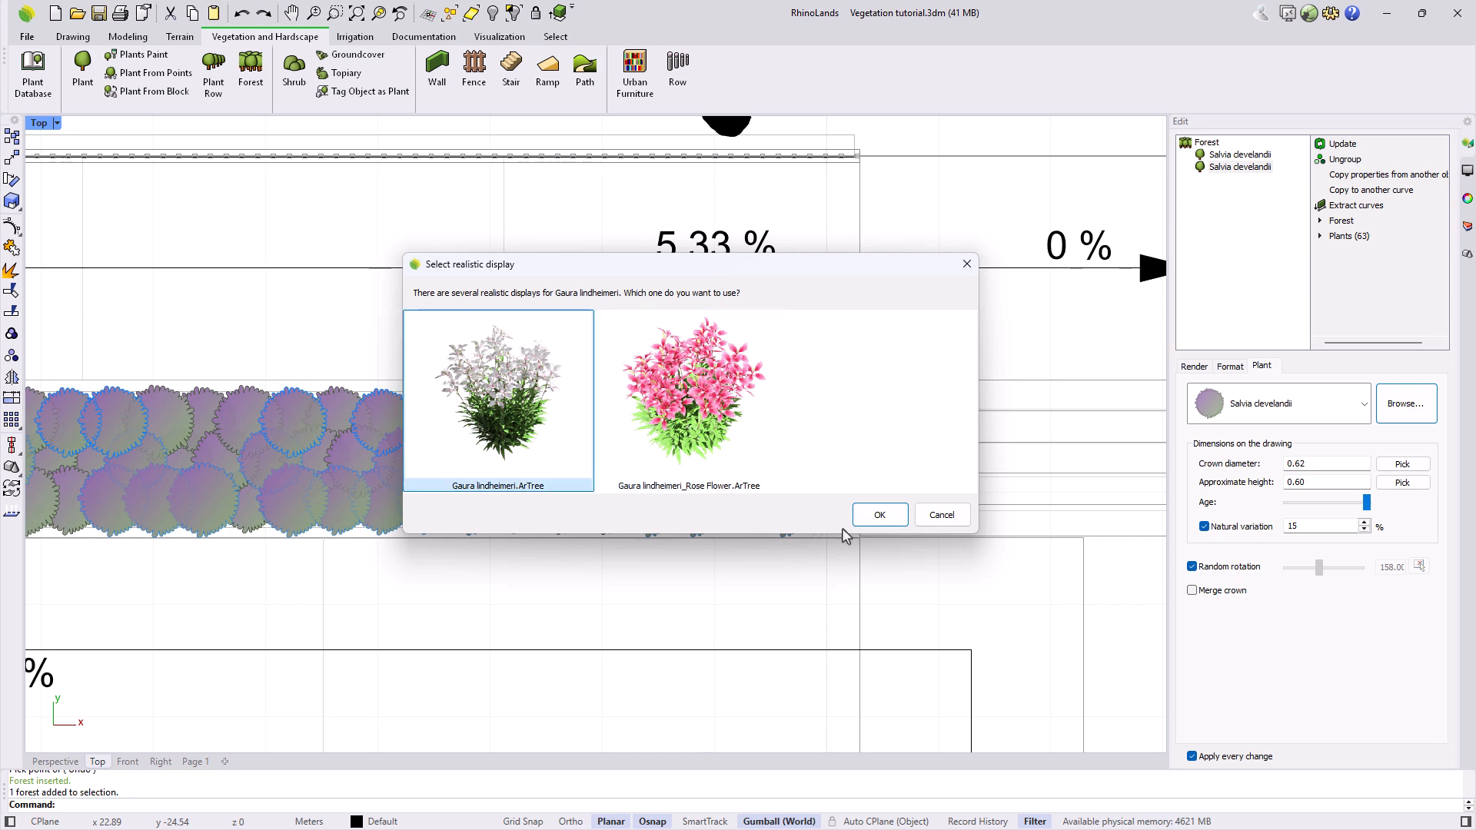
left_click(865, 523)
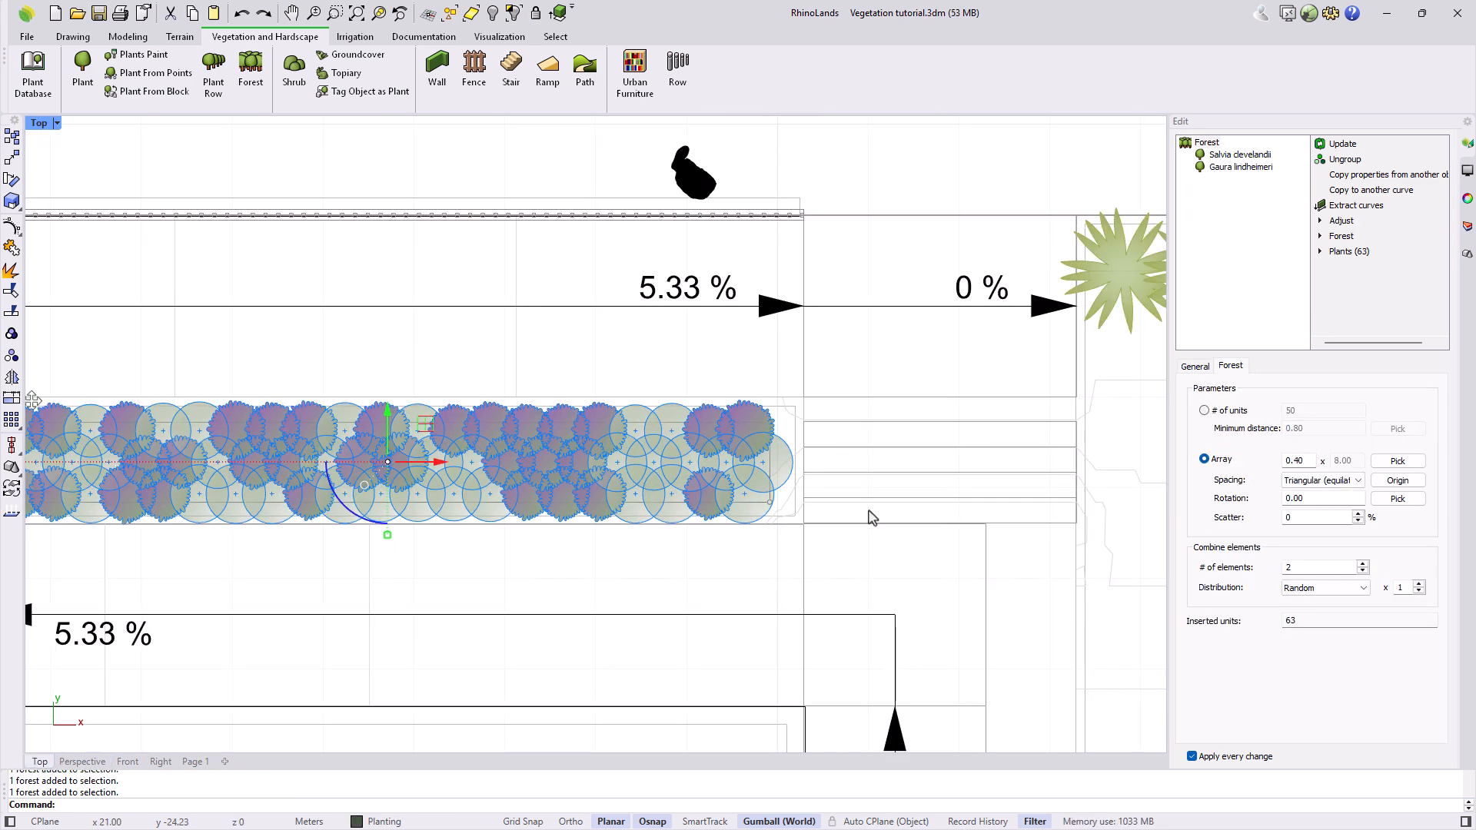
Set the planter forest's array spacing to 0.45 and deselect it
left_click(1303, 463)
key("BackSpace")
type("5")
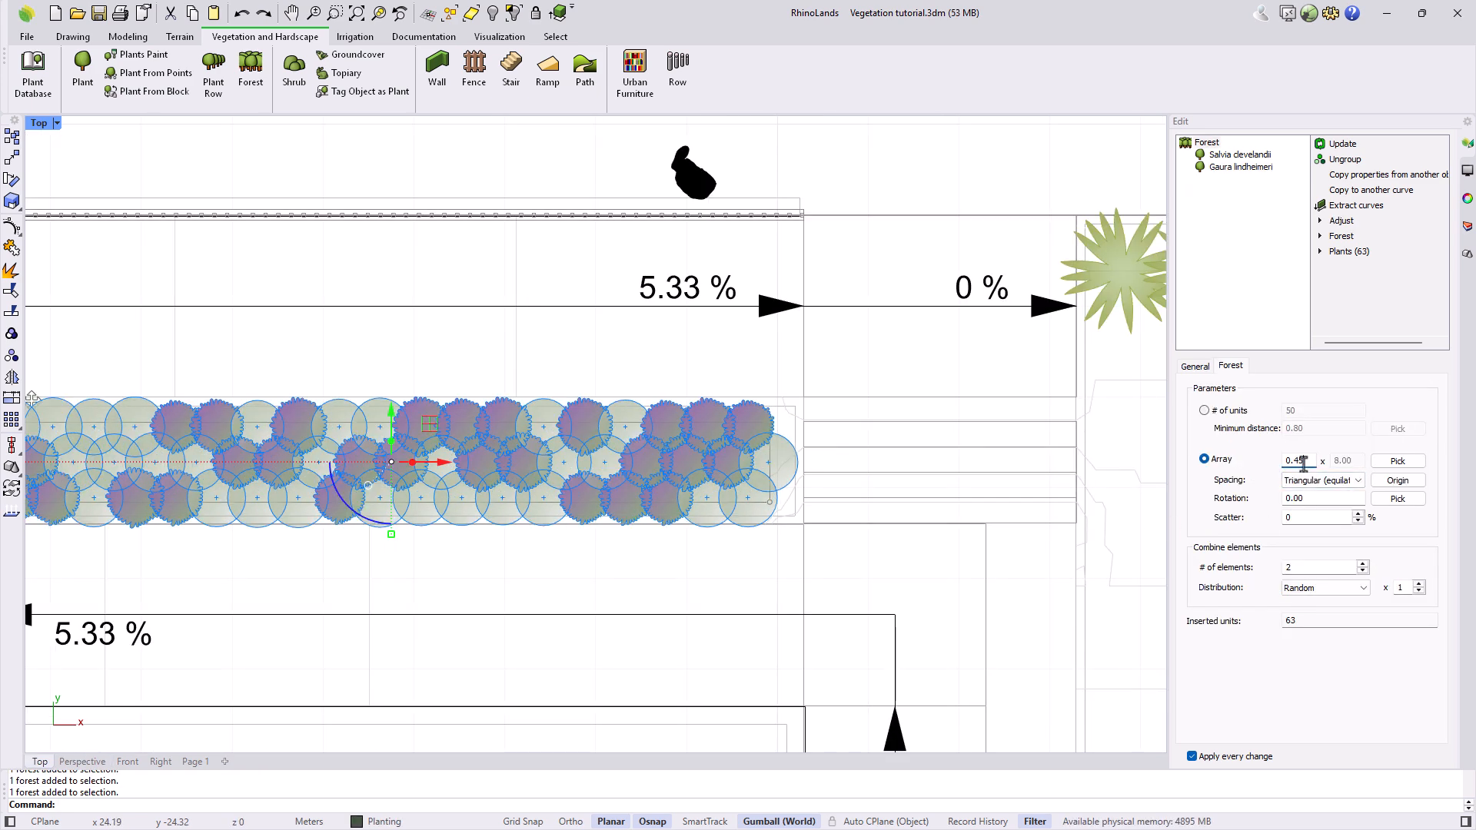
left_click(748, 573)
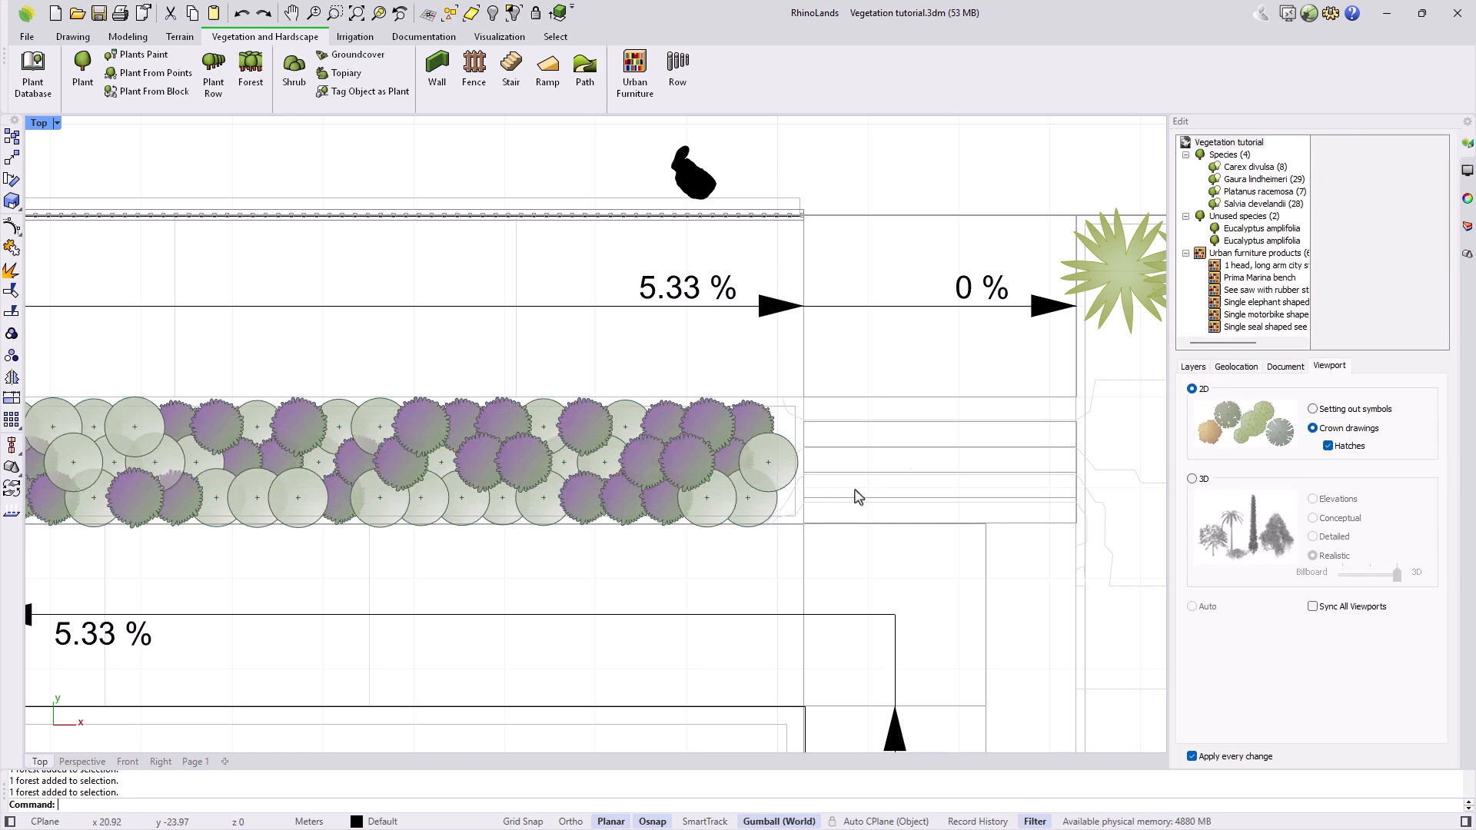
Change the Salvia clevelandii species' 2D drawing to the Brunnera macrophylla crown
left_click(1240, 204)
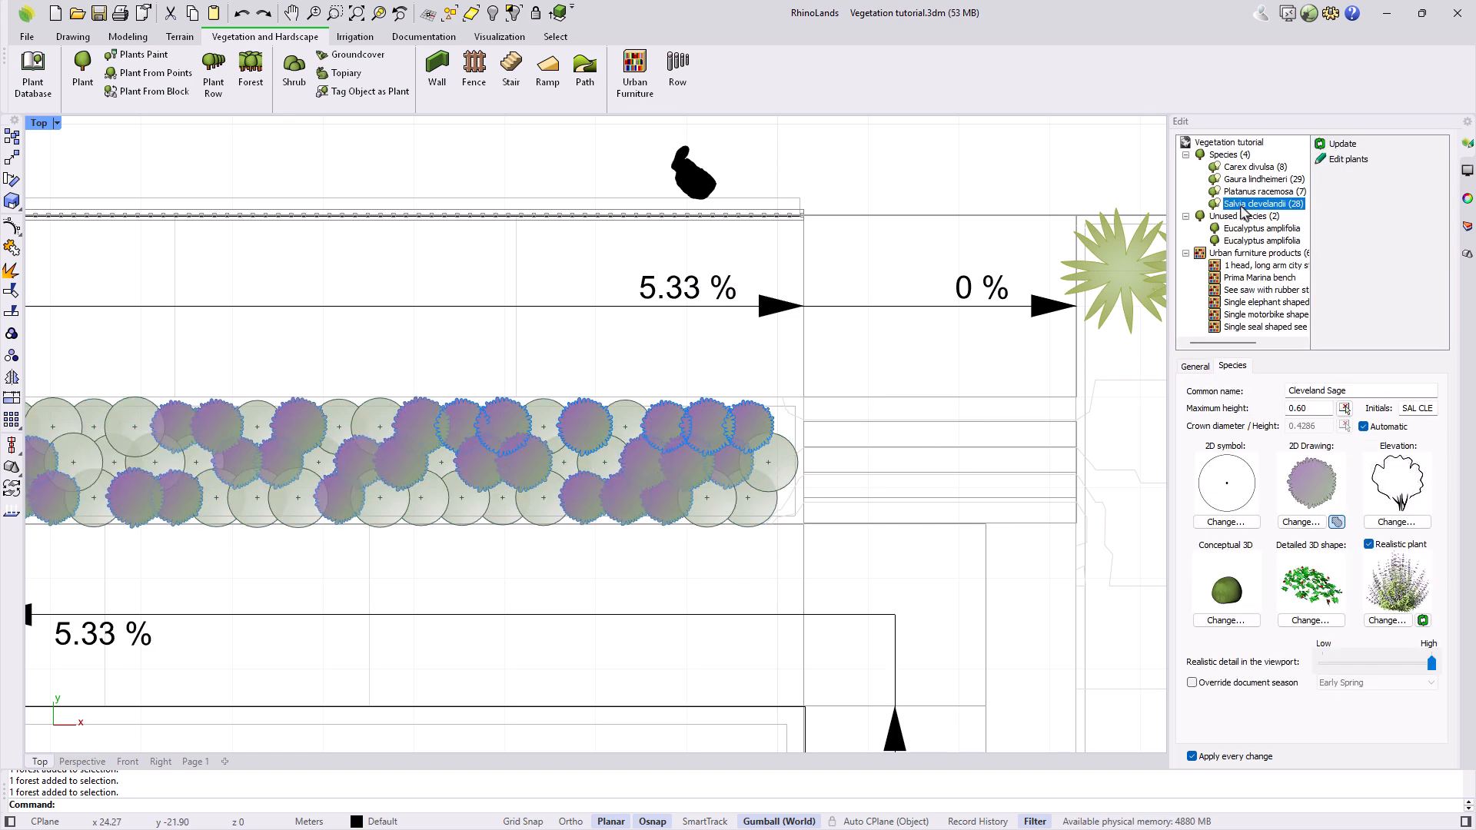
left_click(1299, 522)
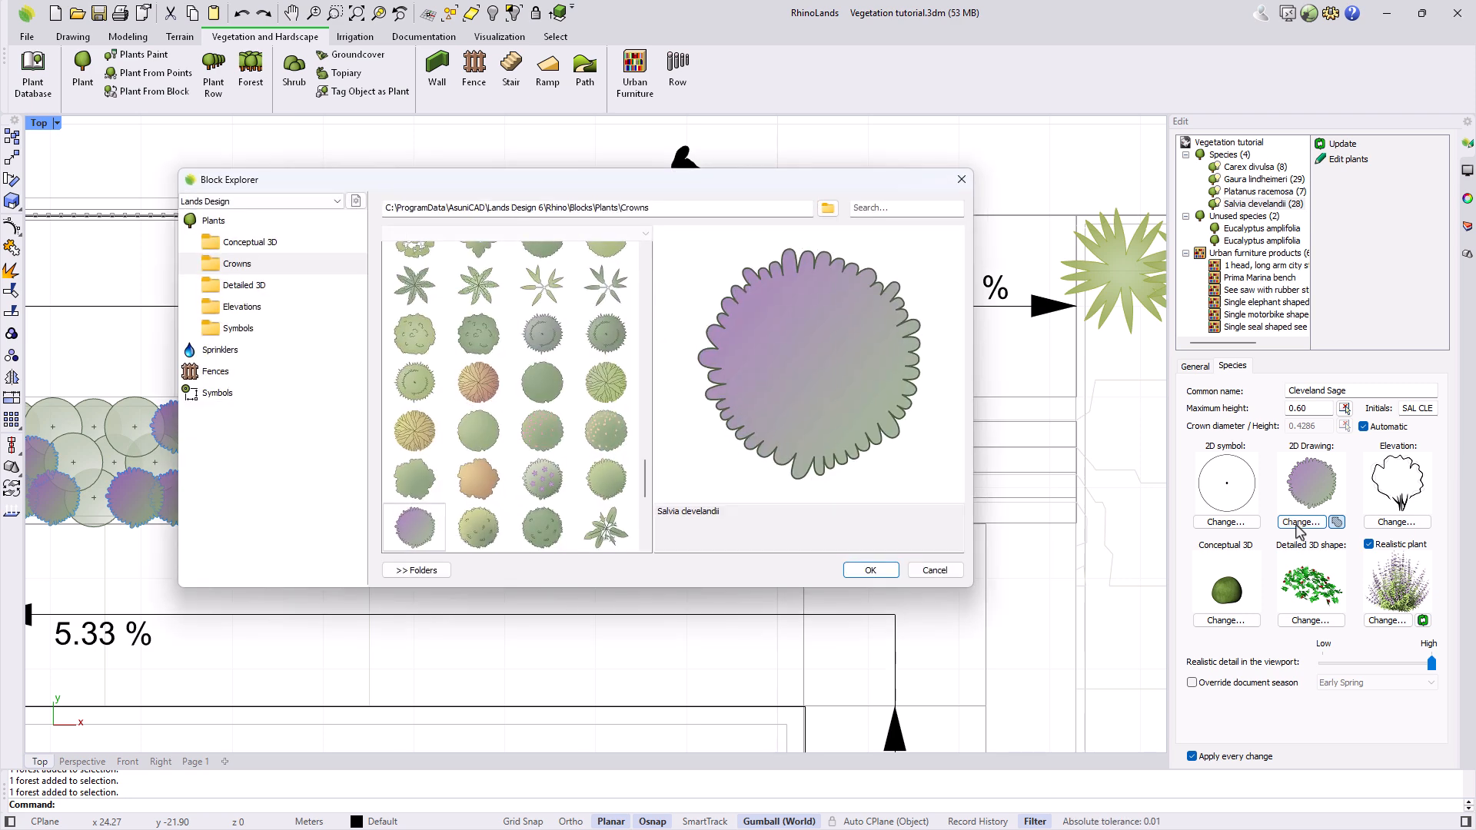
scroll(425, 461, "up", 5)
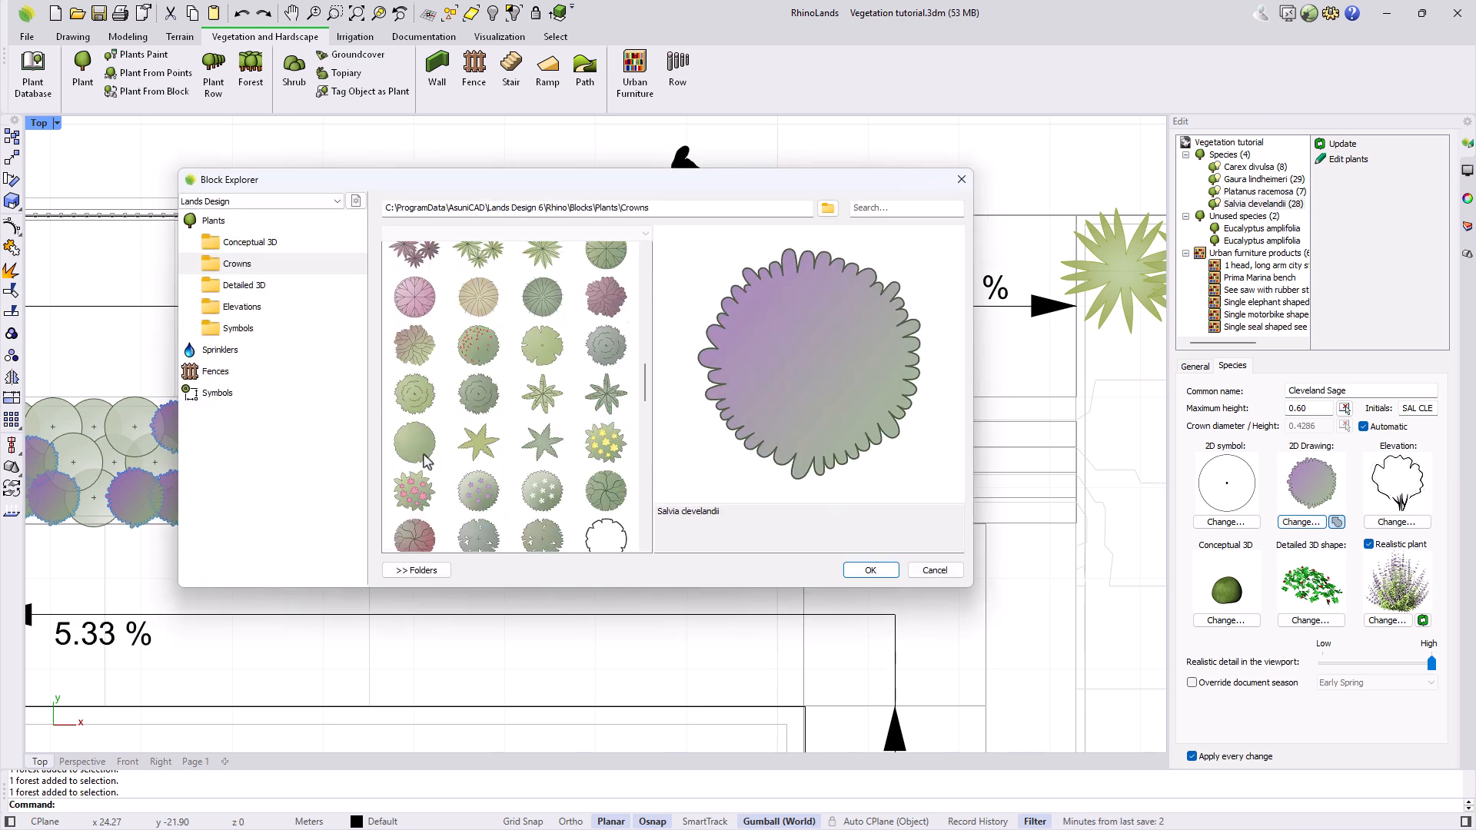
left_click(421, 322)
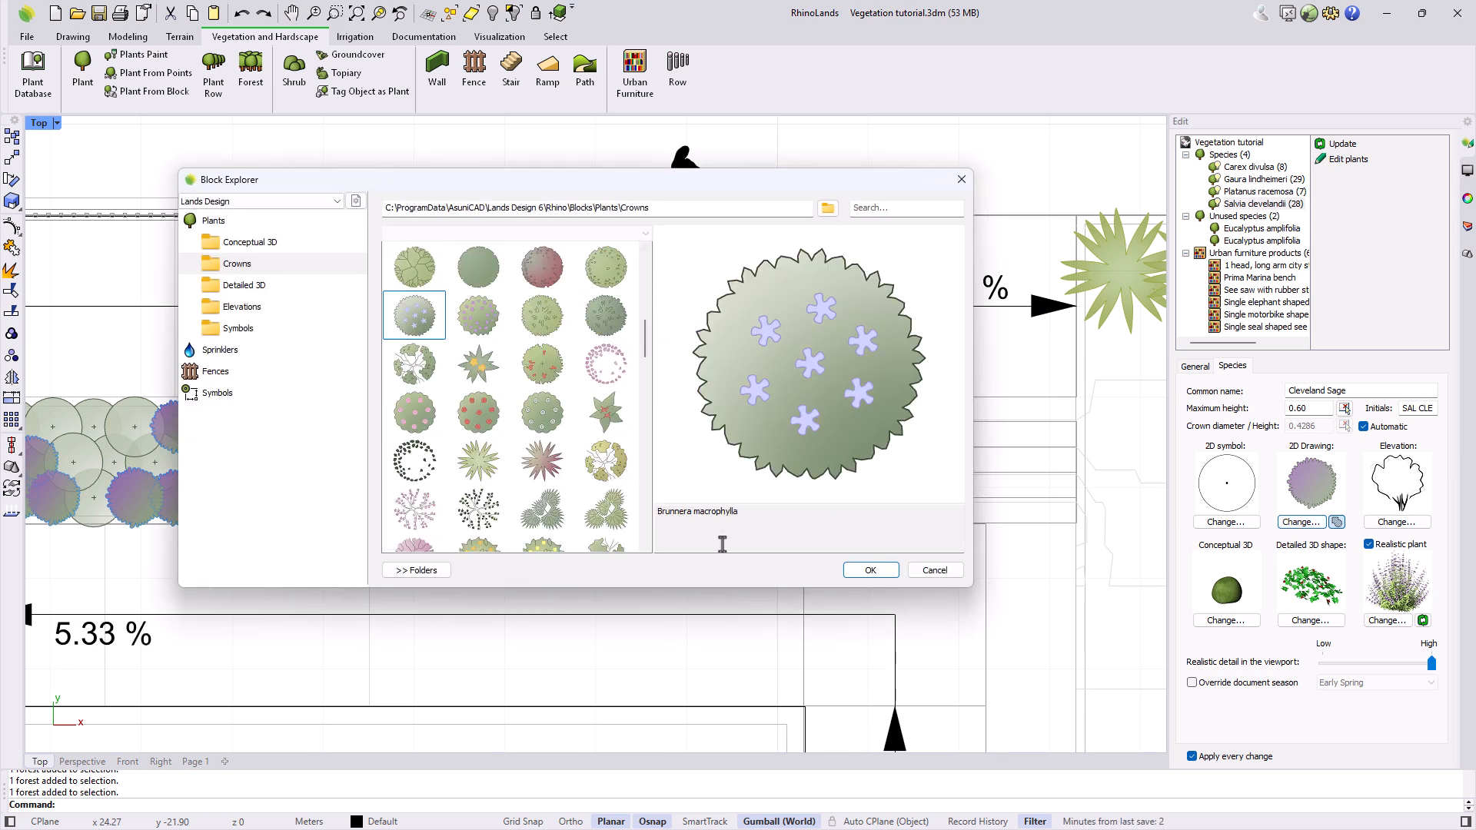
left_click(877, 571)
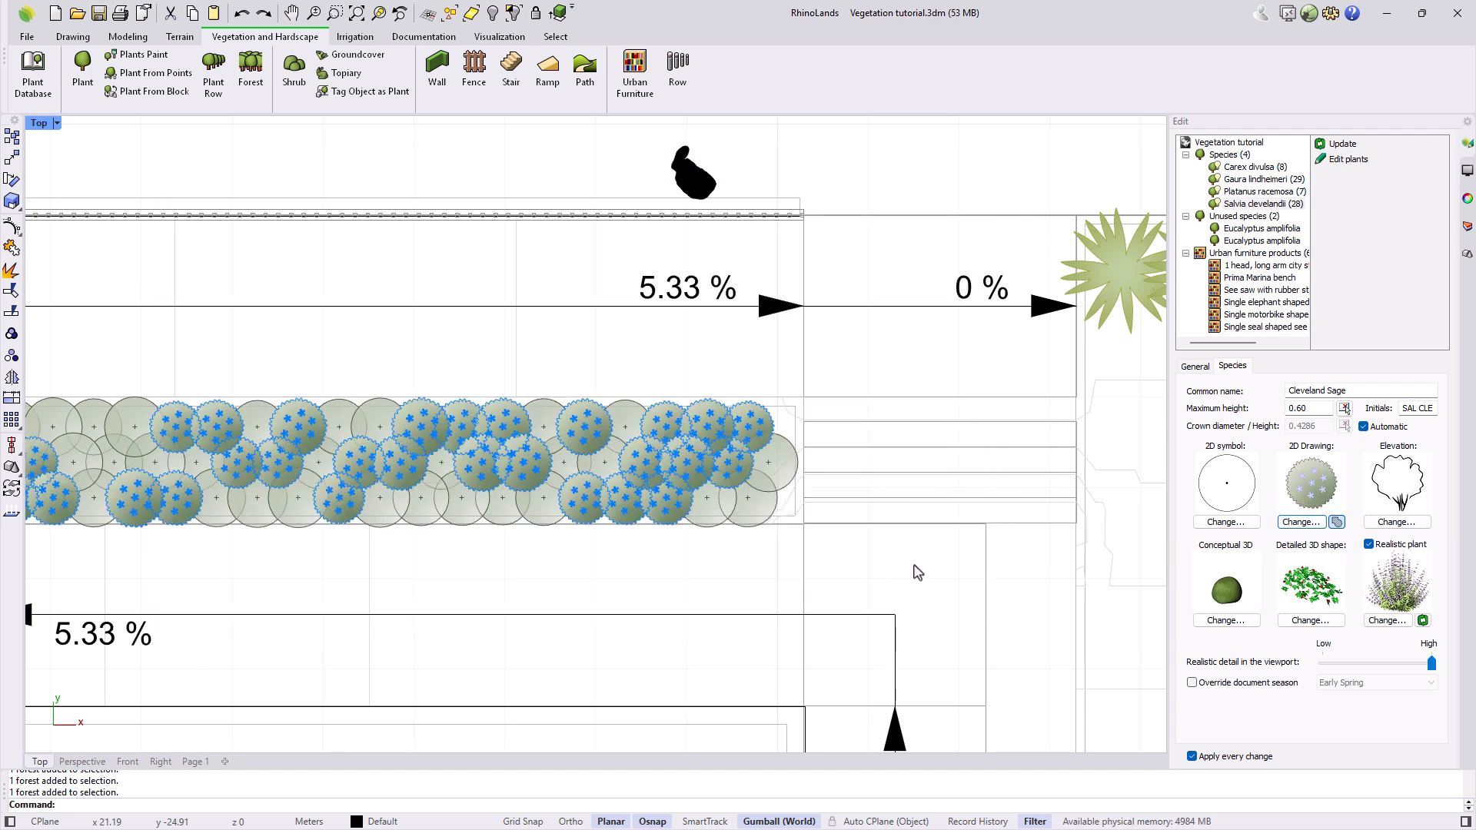
Give the Salvia clevelandii species a custom violet color
left_click(1184, 369)
left_click(1301, 413)
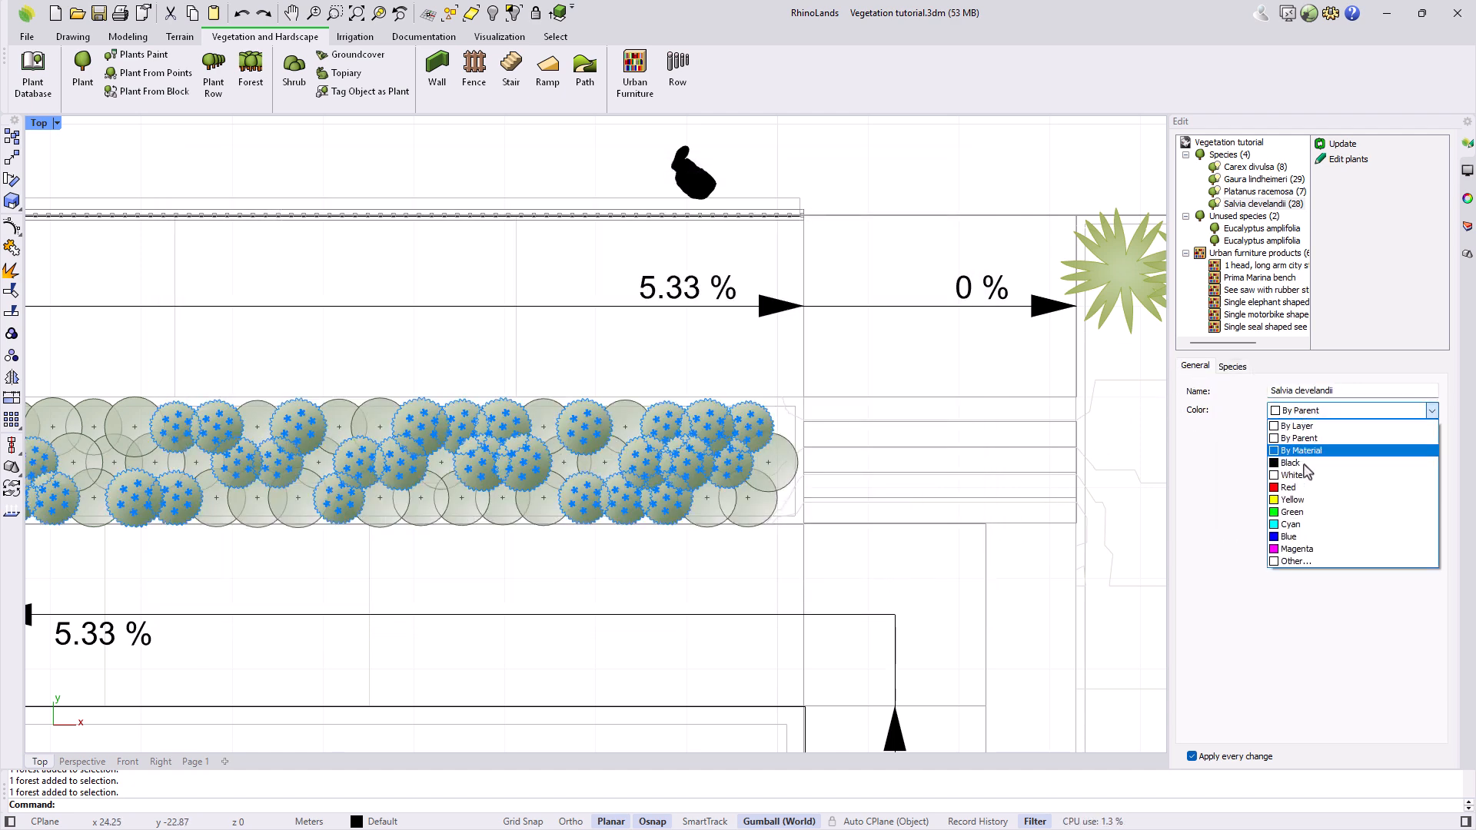
left_click(1299, 564)
left_click(1049, 552)
left_click(1165, 596)
left_click(918, 577)
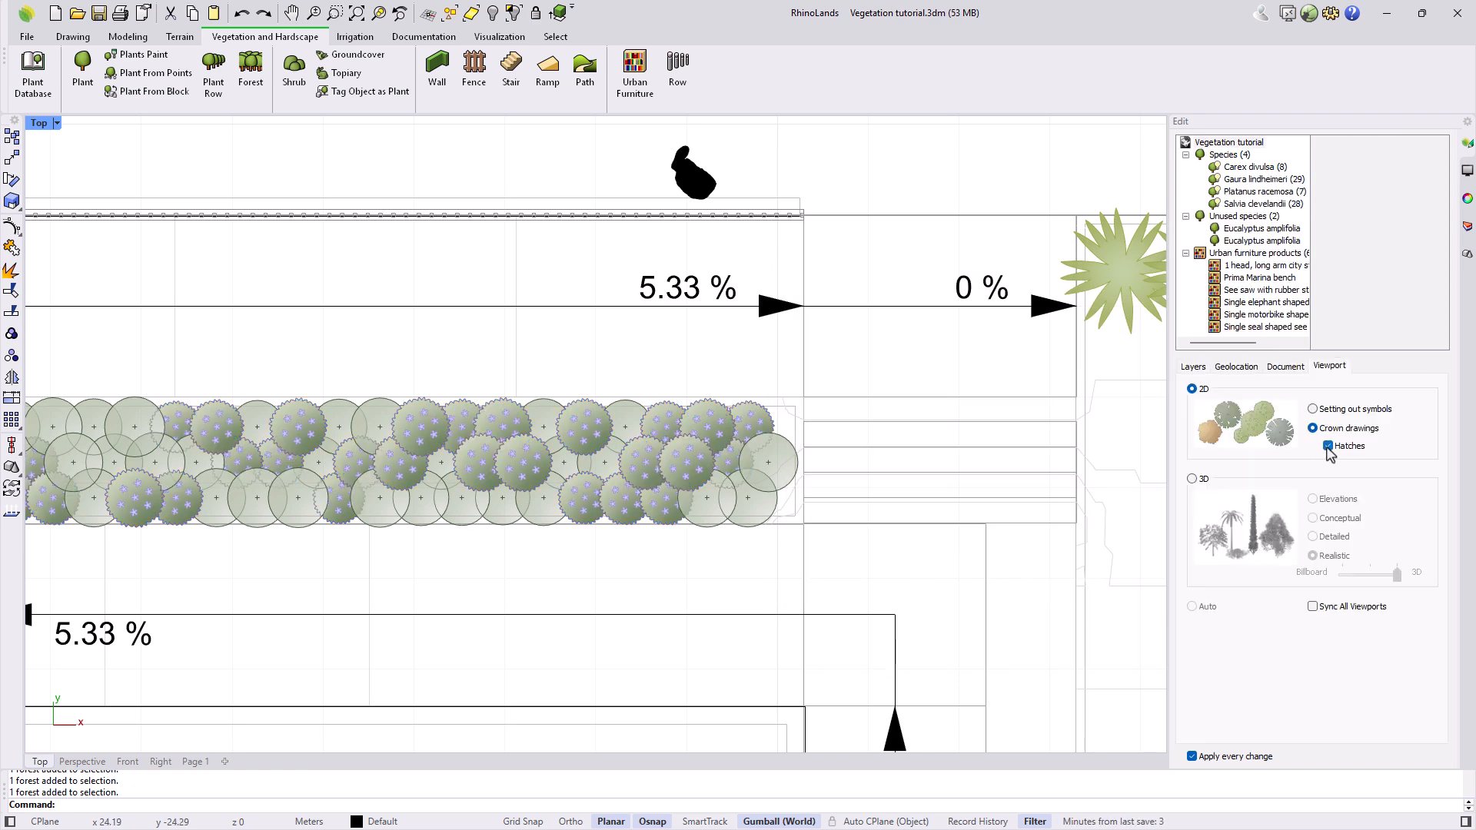
Turn off the crown hatches in the Top view and merge the crowns of the forest's Salvia clevelandii and Gaura lindheimeri plants
left_click(1327, 447)
scroll(934, 548, "down", 3)
left_click(759, 503)
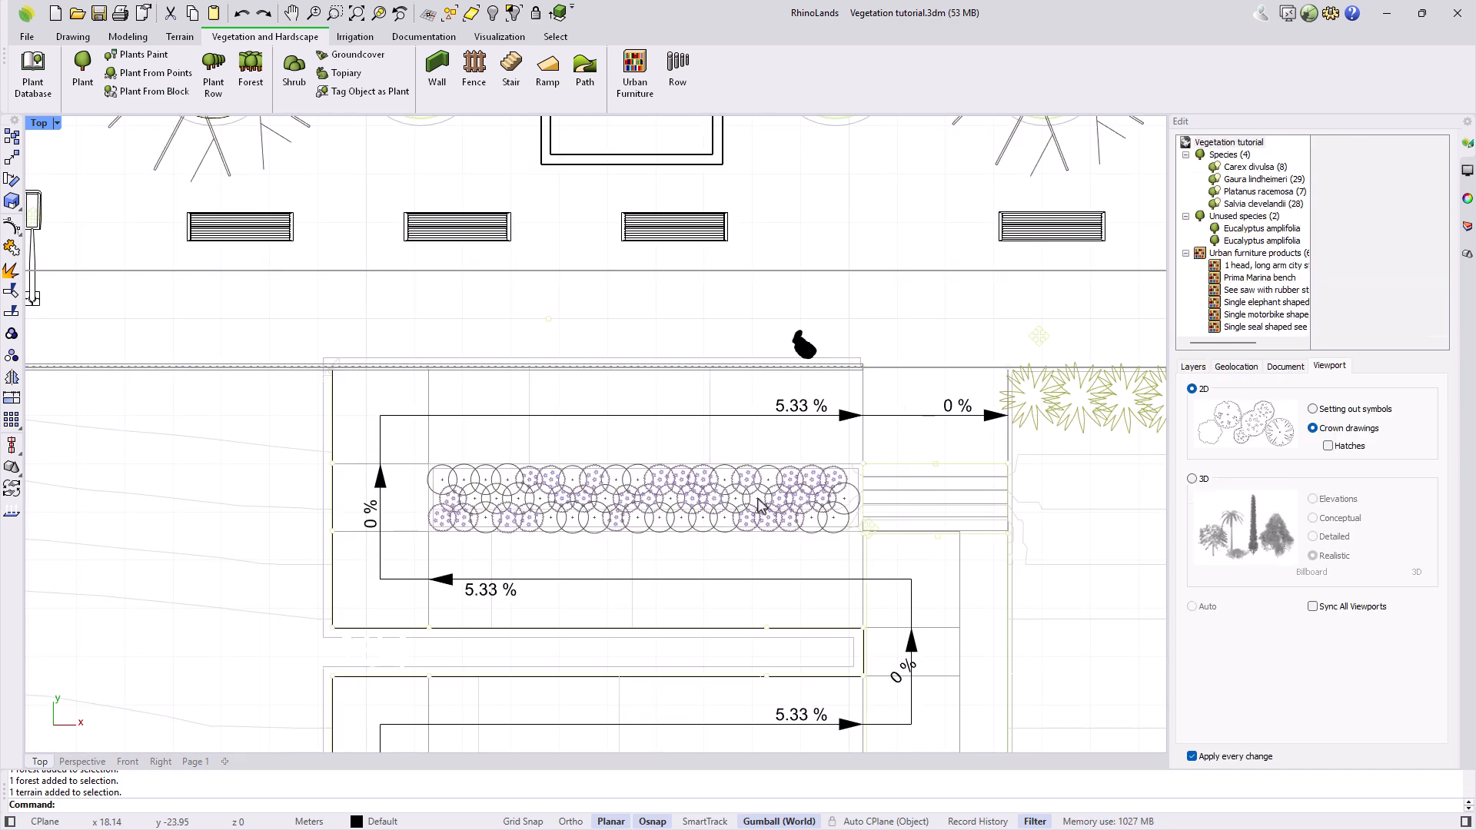
left_click(759, 504)
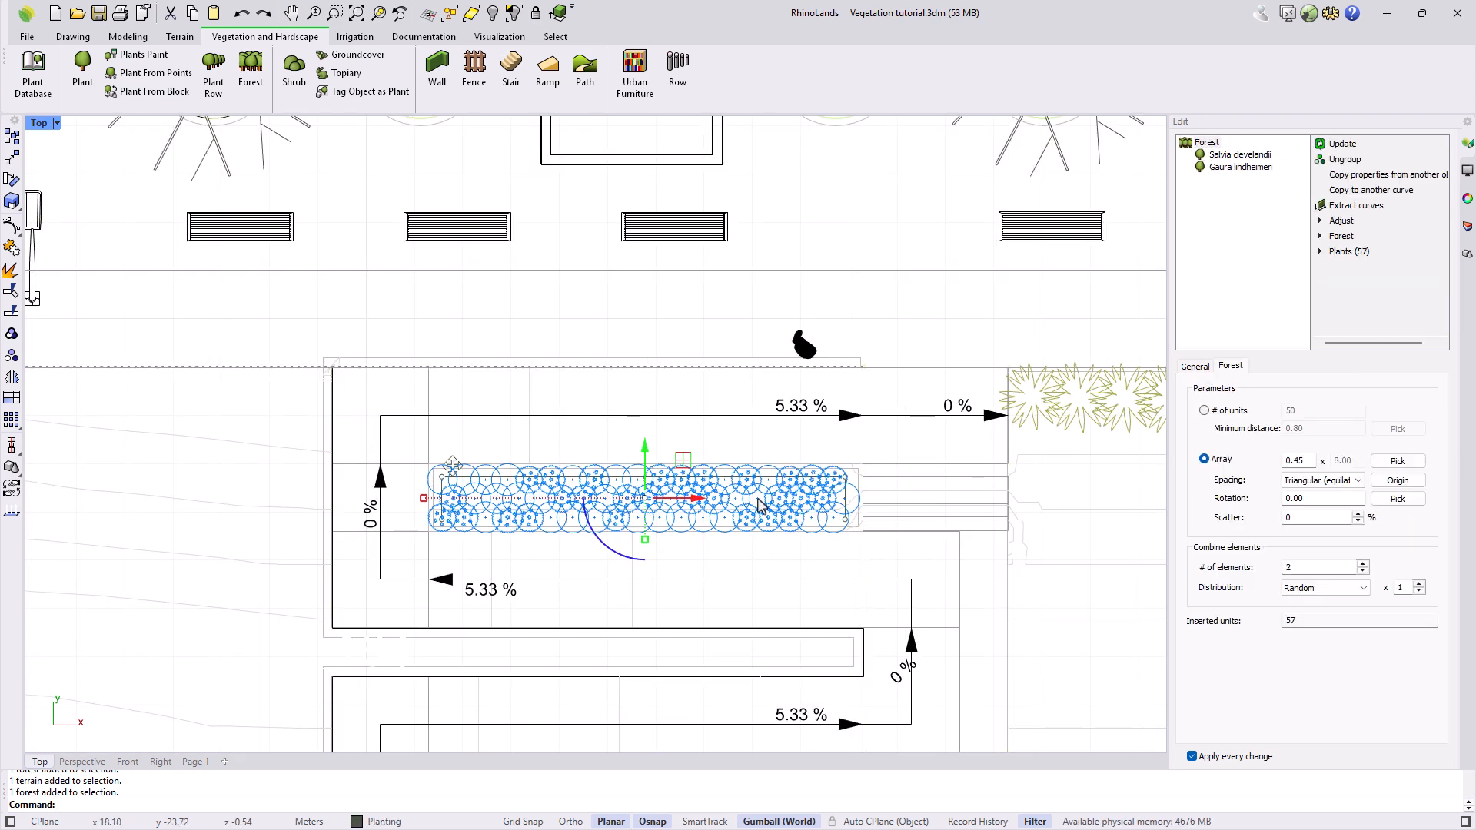
left_click(1240, 155)
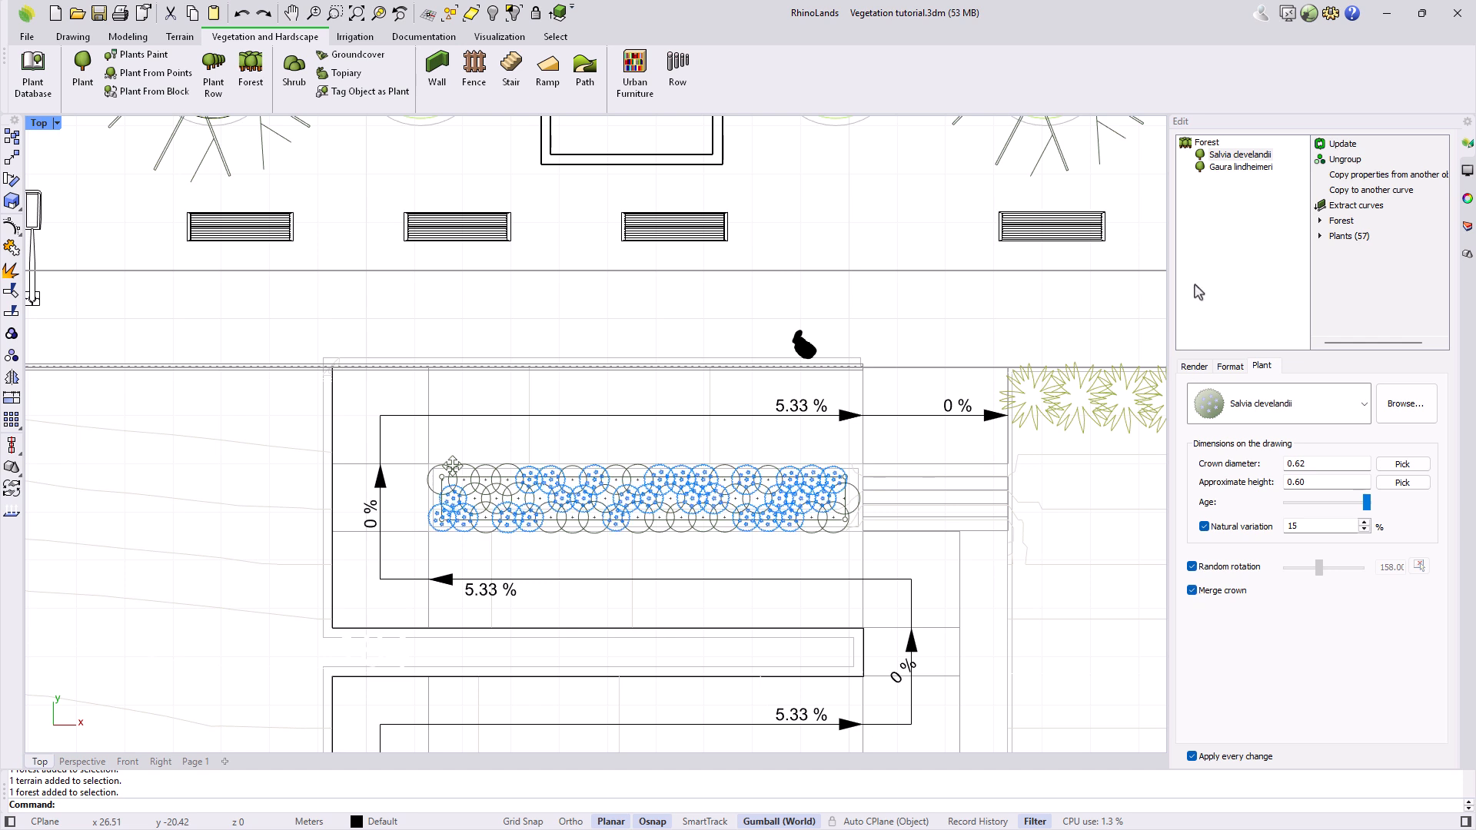
left_click(1239, 167)
left_click(1193, 591)
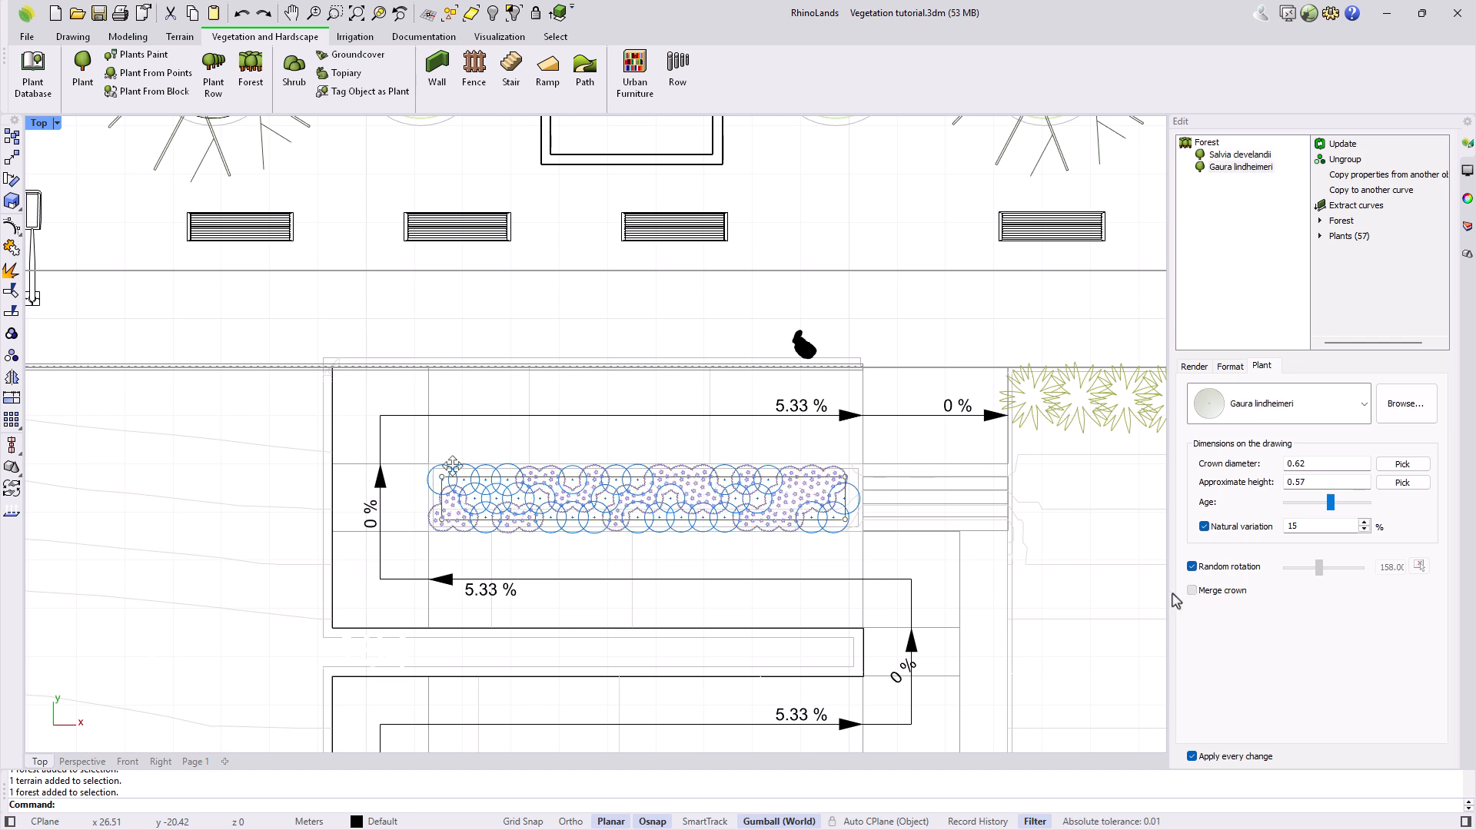
Deselect the planter forest and save the model
left_click(805, 570)
key("ctrl+s")
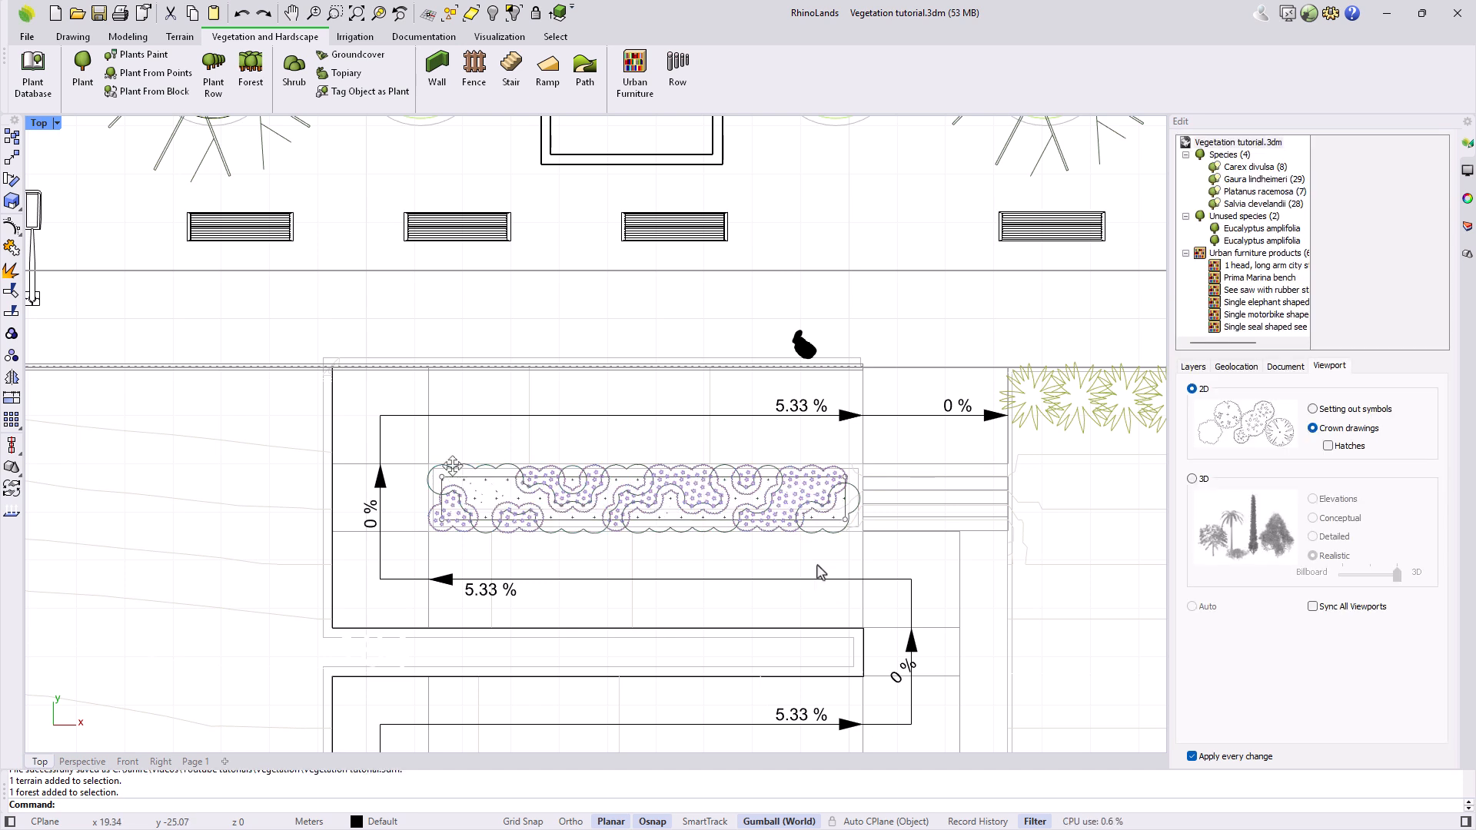
Draw a rectangle about 8.65 by 1.1 m just inside the edges of the lower ramp planter
left_click(73, 36)
left_click(168, 65)
scroll(372, 288, "down", 3)
scroll(419, 566, "up", 2)
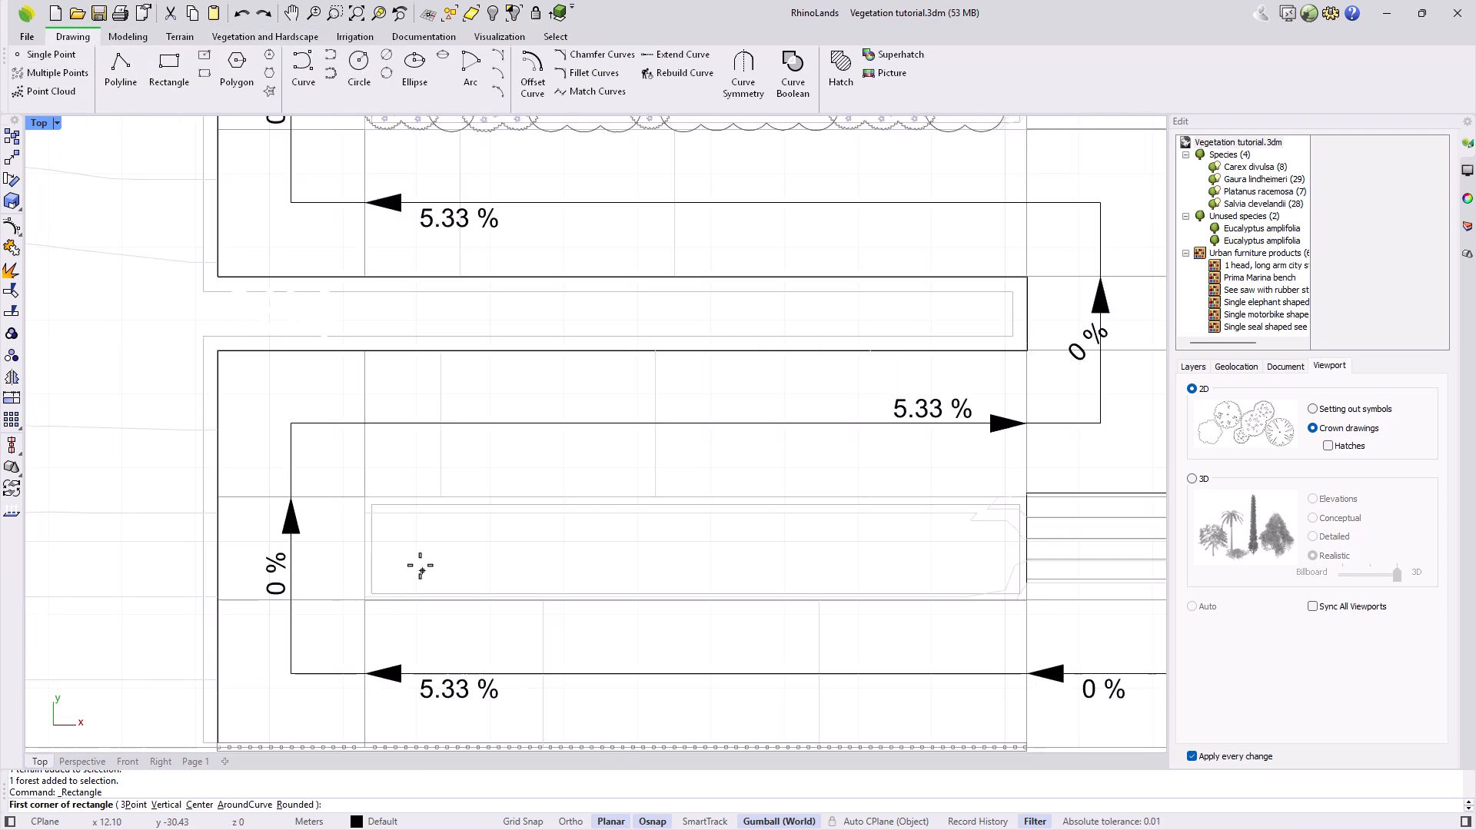
scroll(406, 543, "up", 3)
left_click(343, 464)
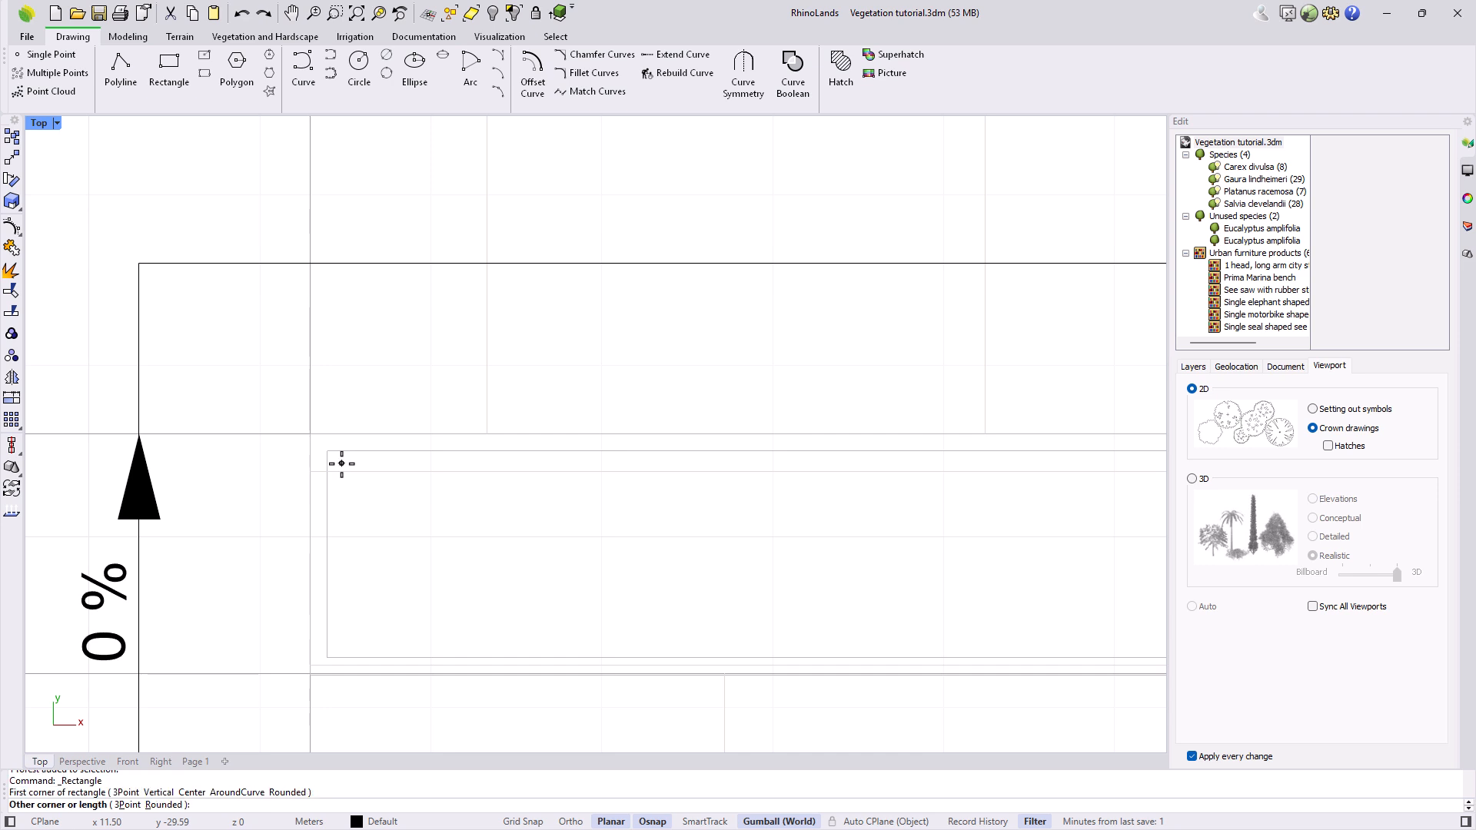
scroll(521, 527, "down", 3)
scroll(838, 526, "up", 3)
scroll(863, 525, "down", 2)
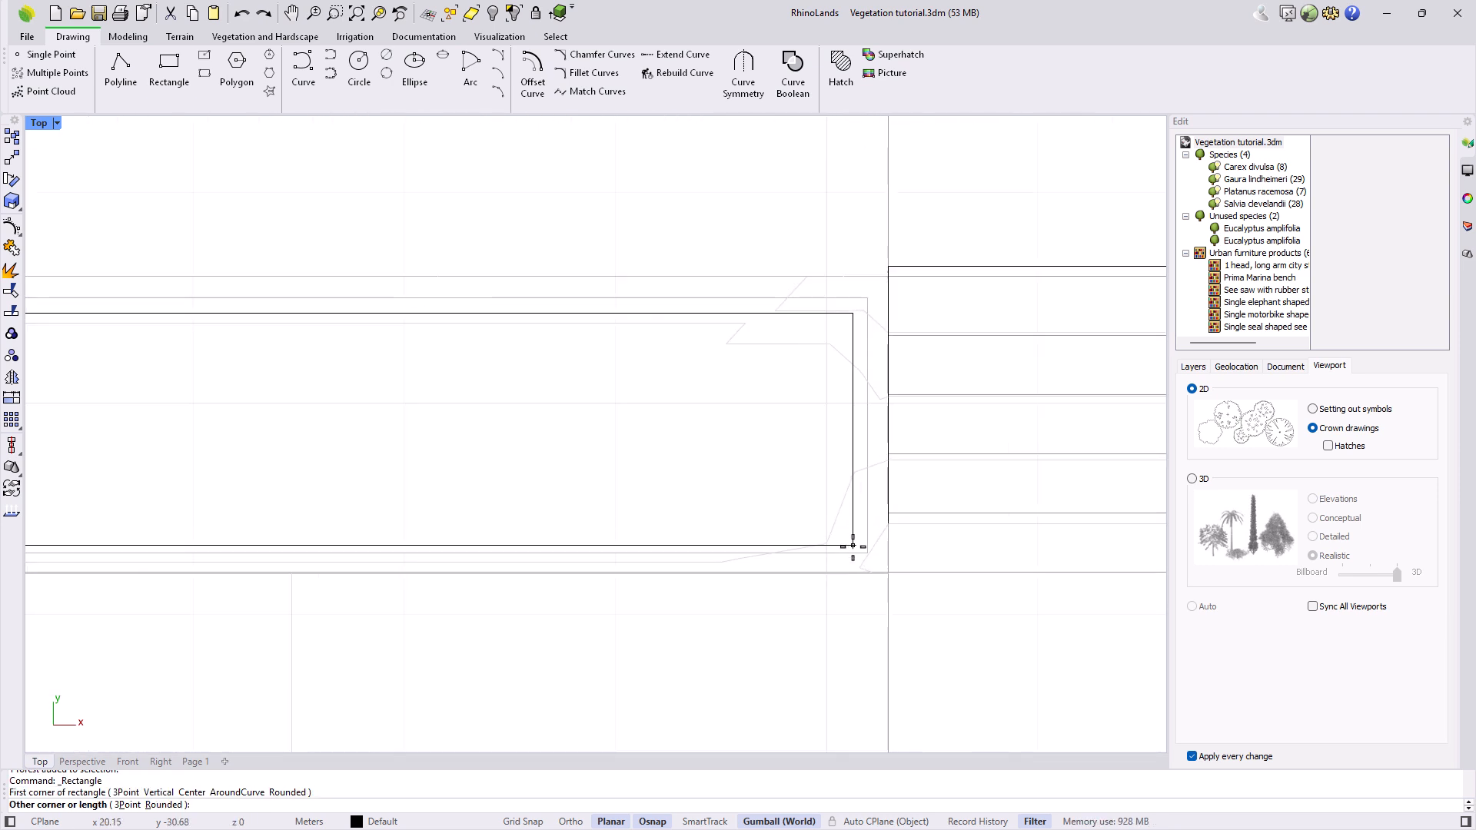
left_click(854, 542)
scroll(857, 549, "down", 2)
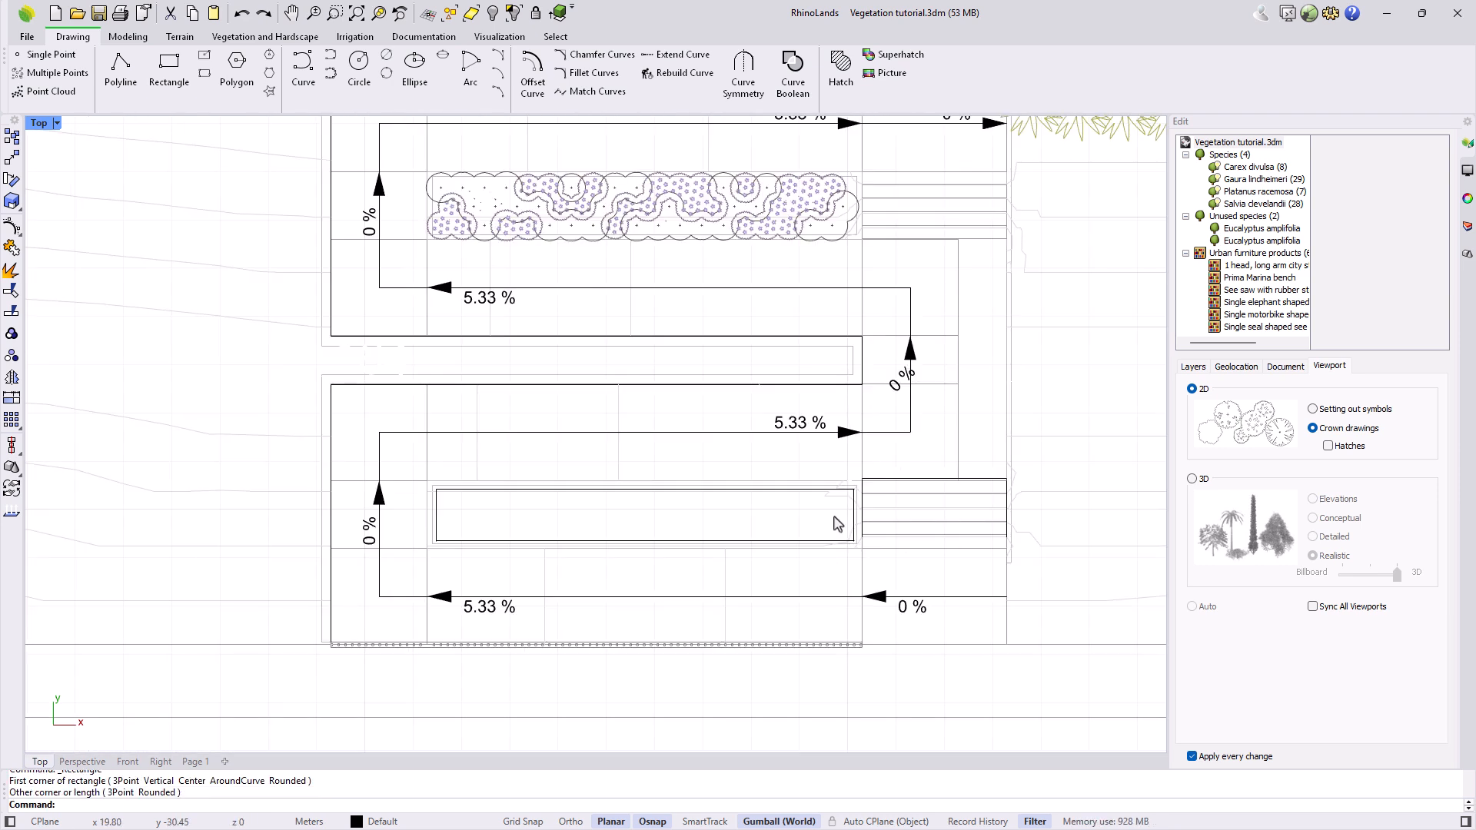
Copy the upper planter's forest onto the rectangle in the lower planter
left_click(764, 223)
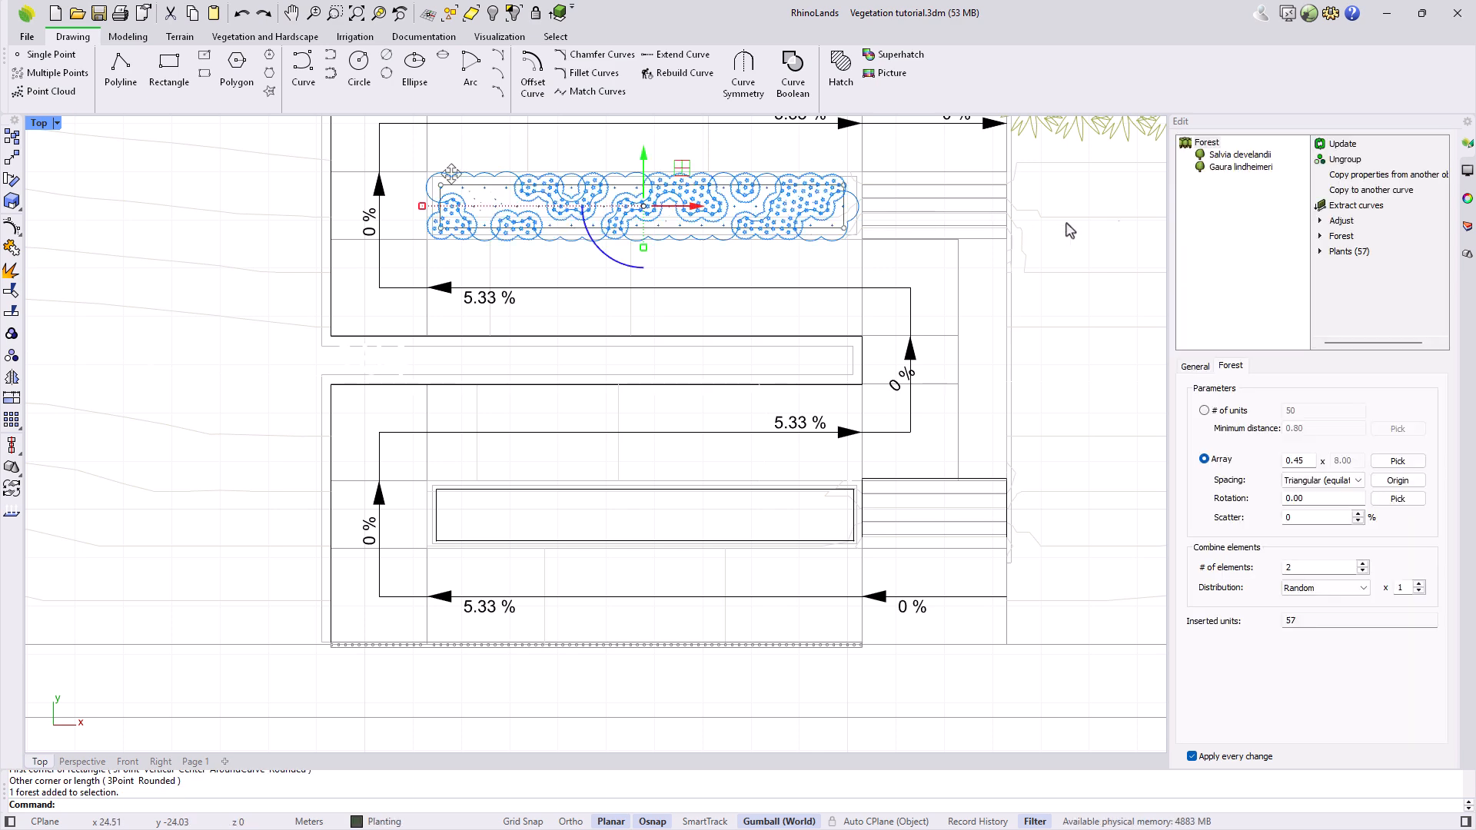
left_click(1371, 190)
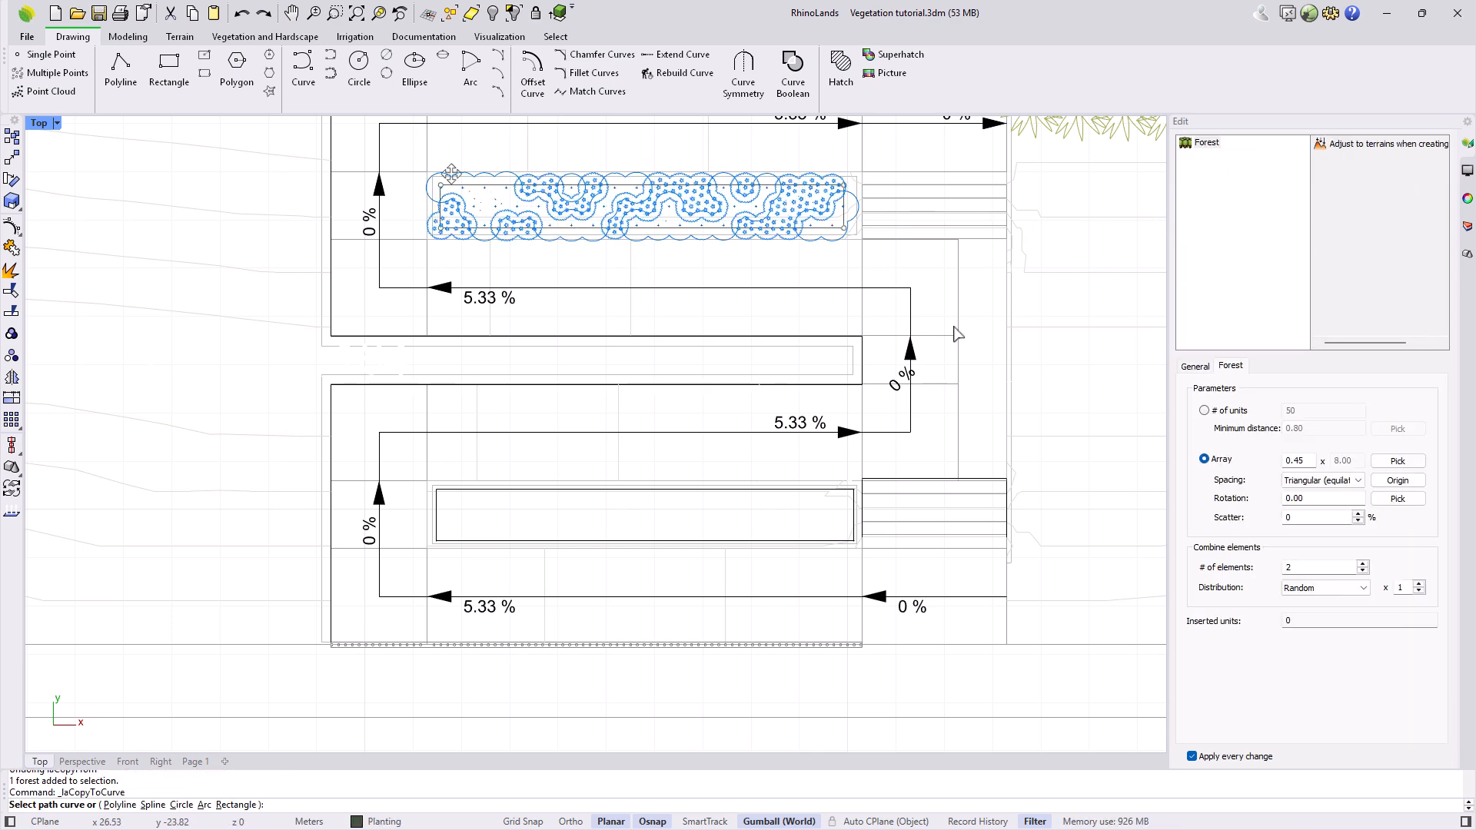
left_click(782, 491)
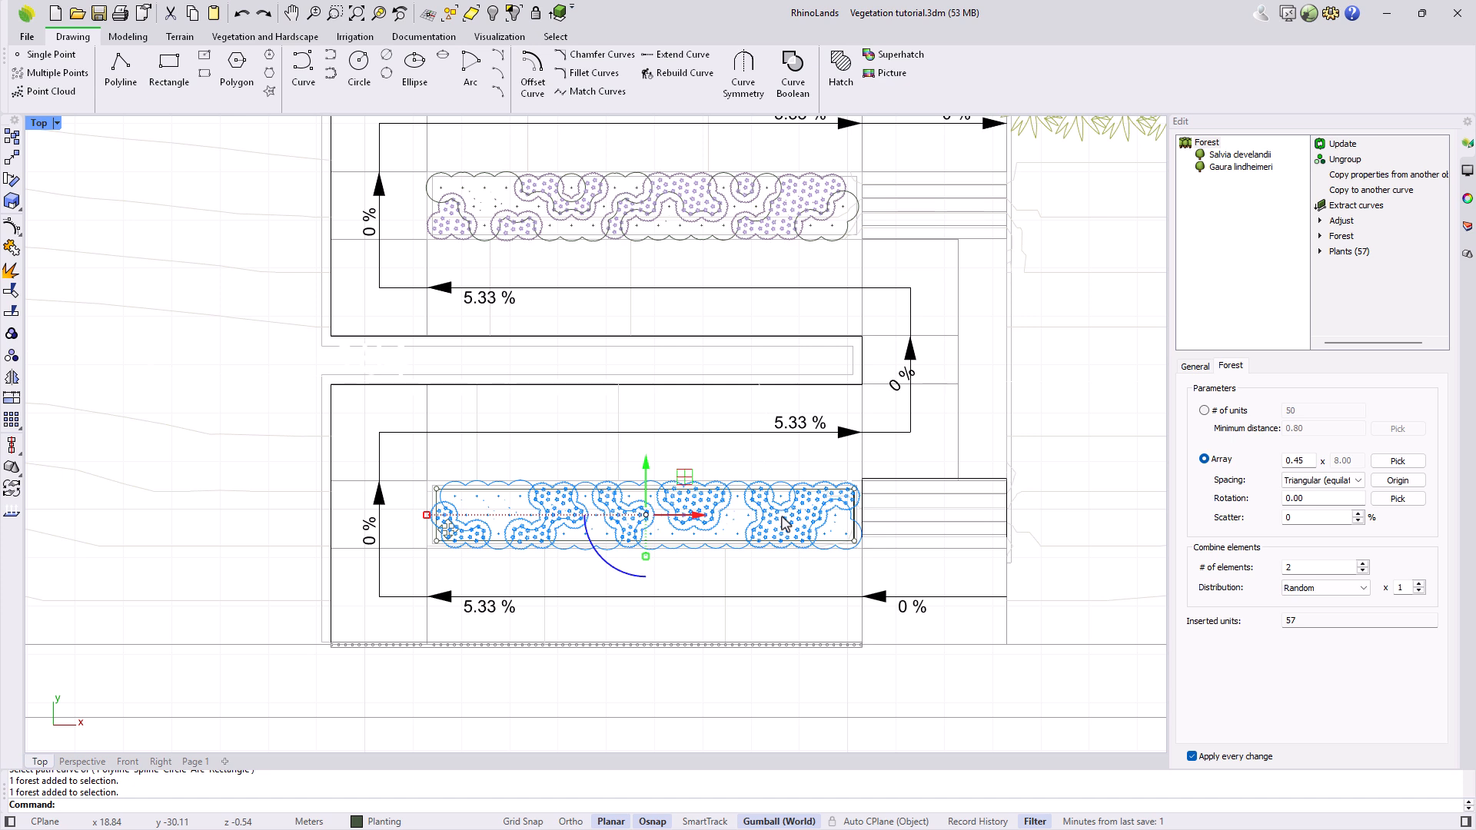
Set the copied forest's array rotation to 180 and delete the leftover rectangle in the lower planter
left_click_drag(1310, 499, 1256, 503)
type("180")
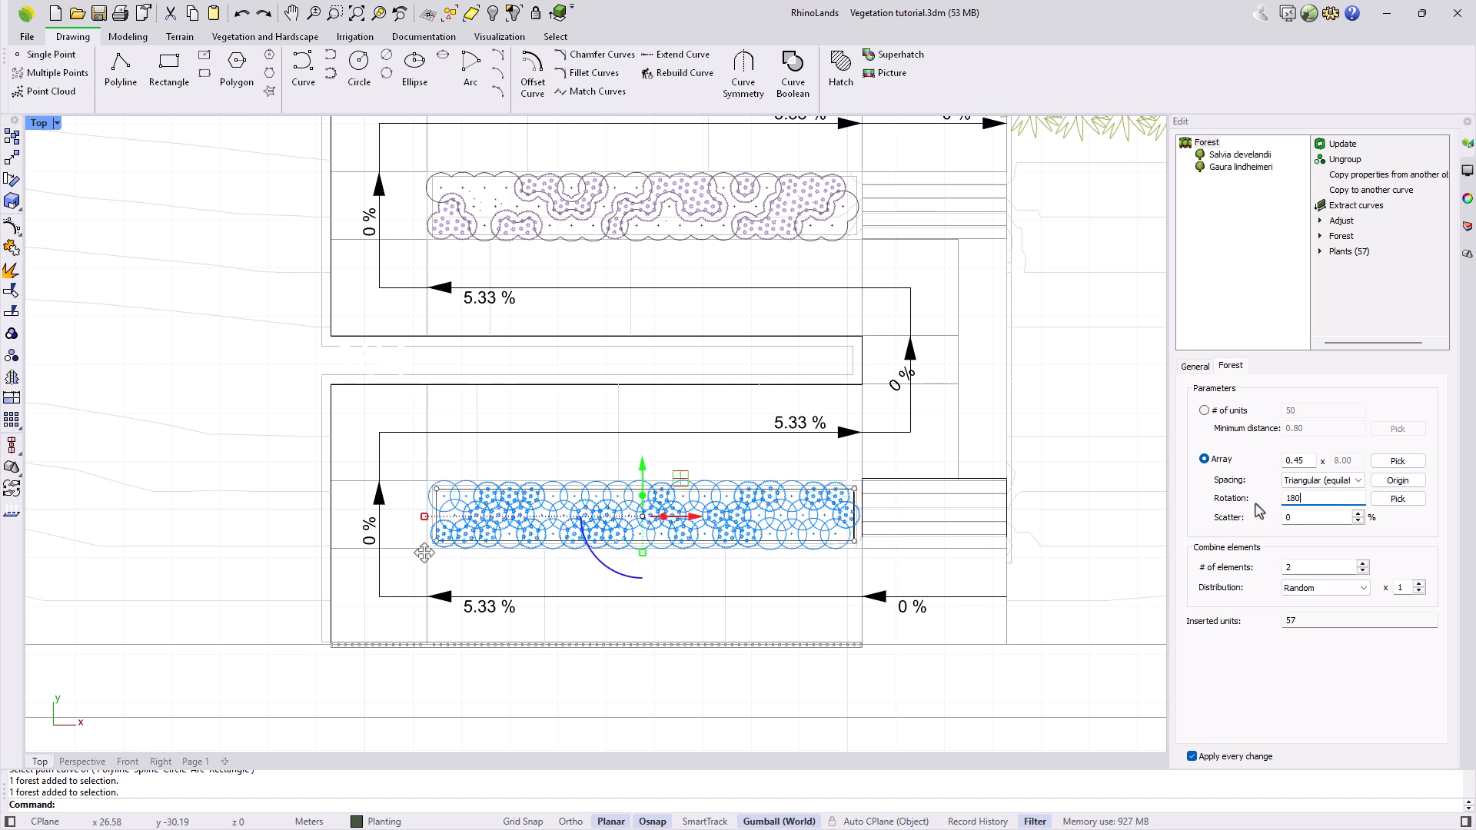
left_click(1144, 516)
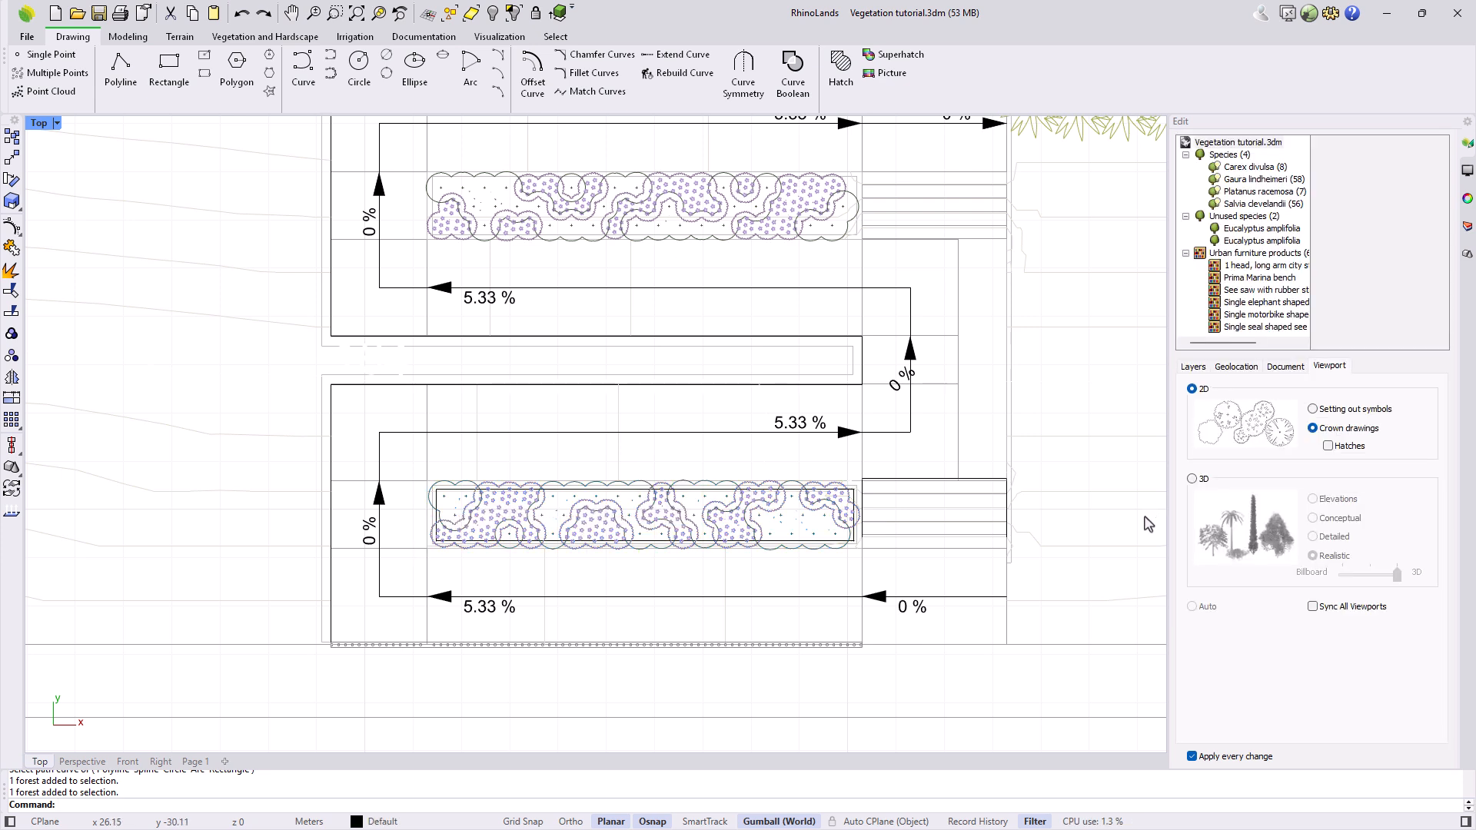
left_click(857, 540)
key("Escape")
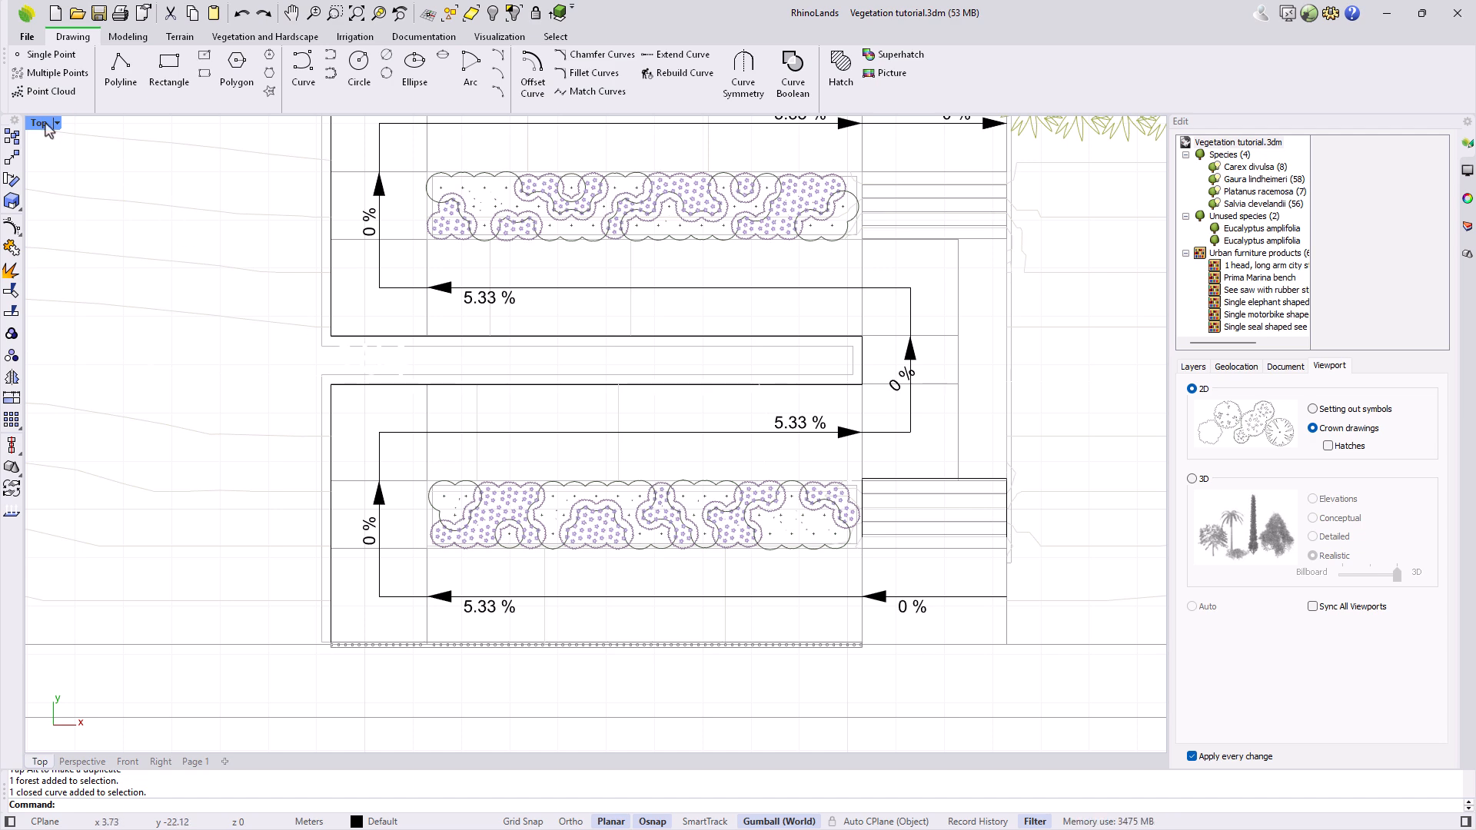
Maximize the Perspective view and set the document's realistic vegetation season to Spring
double_click(40, 123)
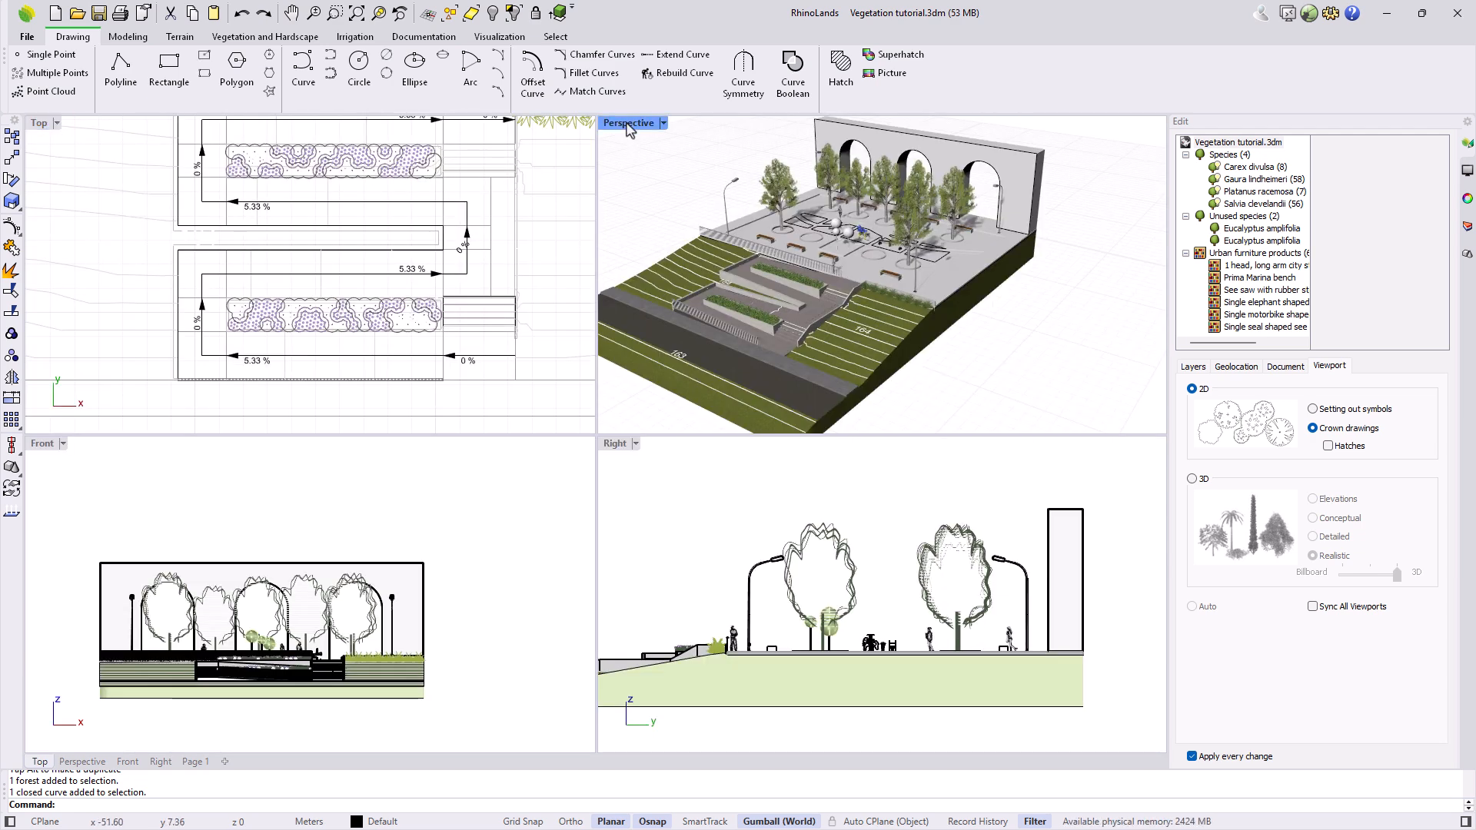
double_click(624, 123)
scroll(379, 530, "up", 3)
left_click(1285, 366)
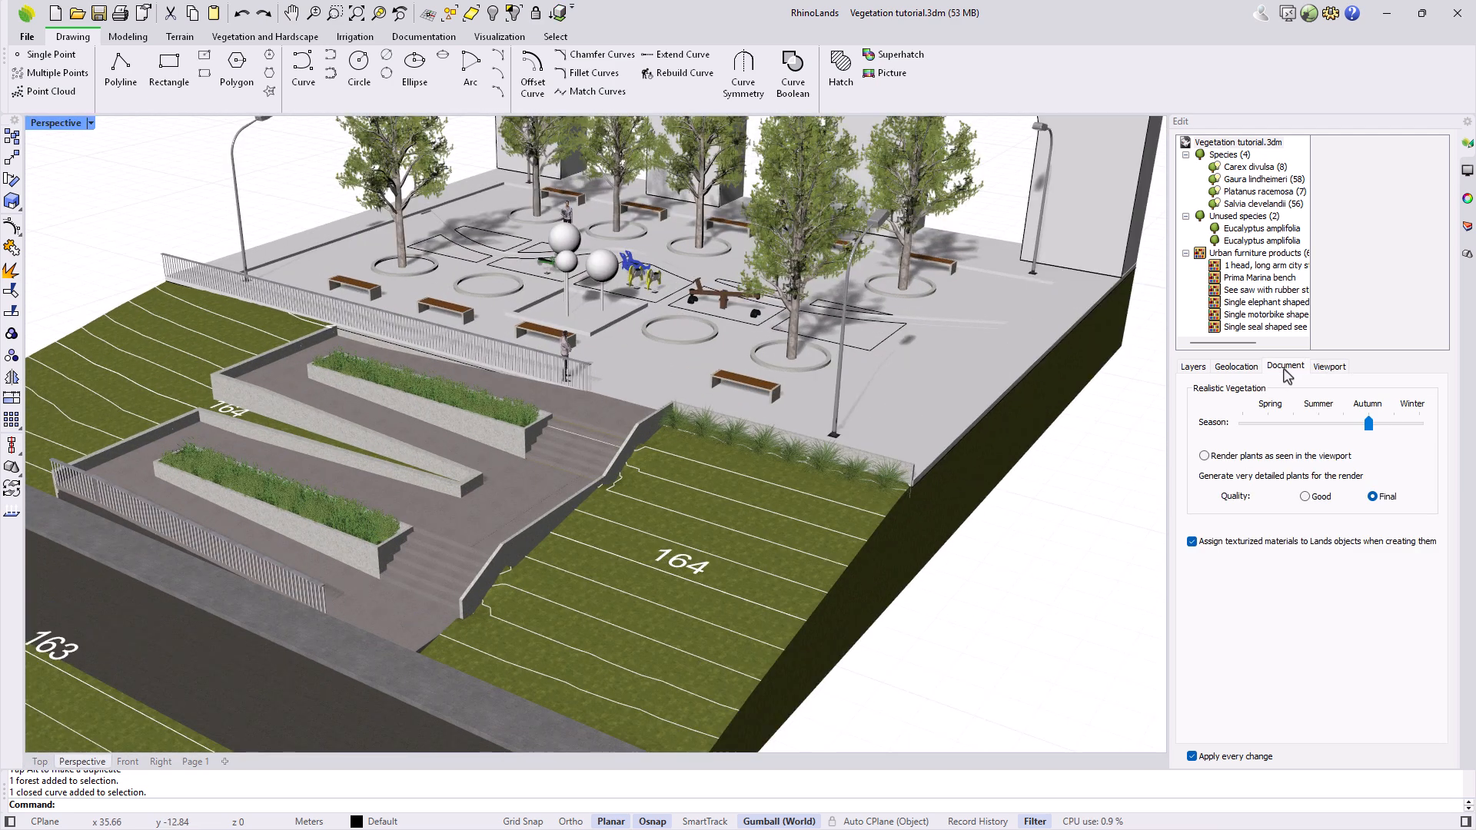
left_click(1269, 426)
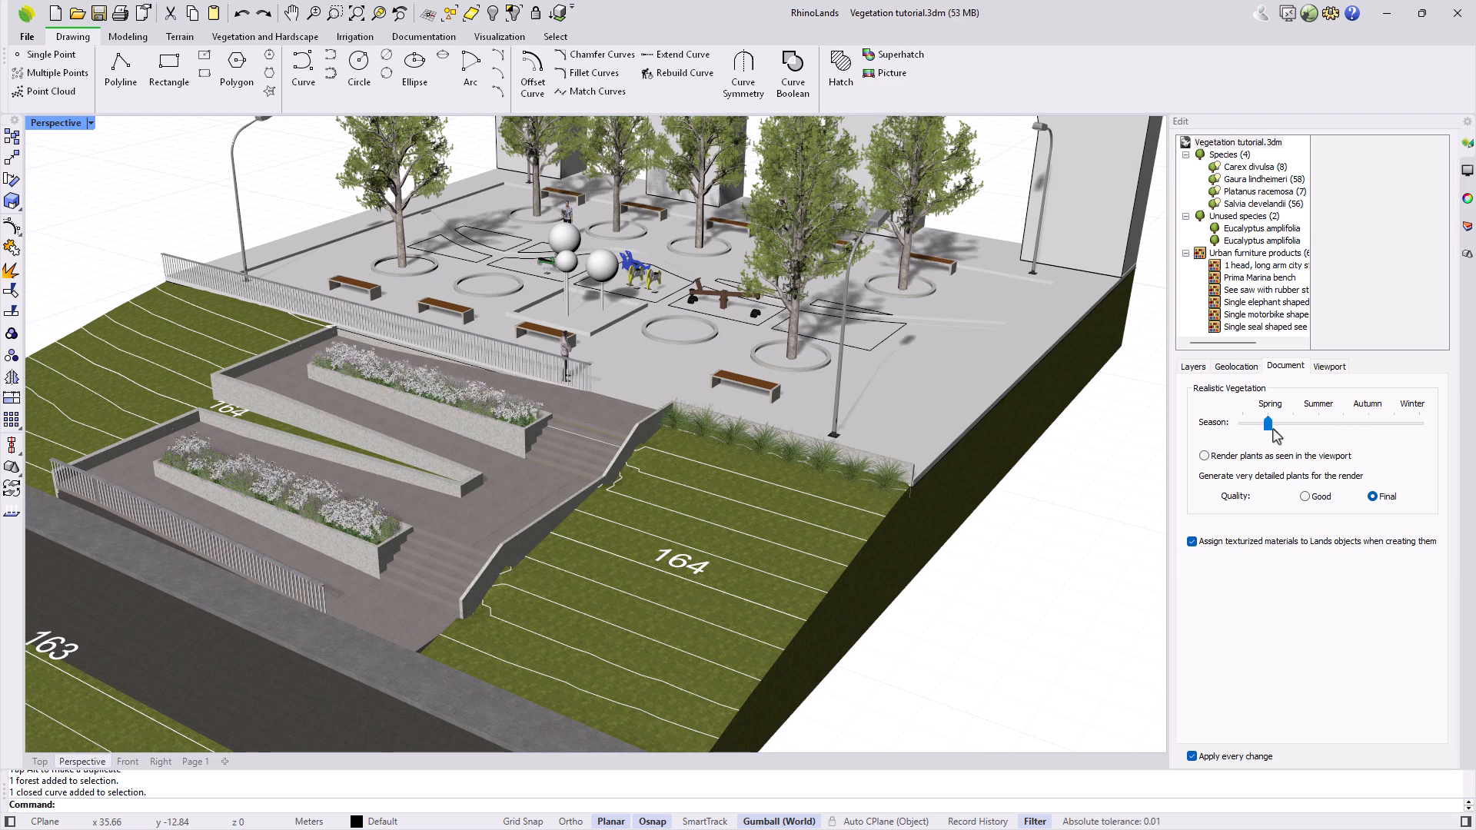
Start a new shrub and choose Teucrium chamaedrys from the plant database by searching for "teuc"
scroll(420, 486, "up", 4)
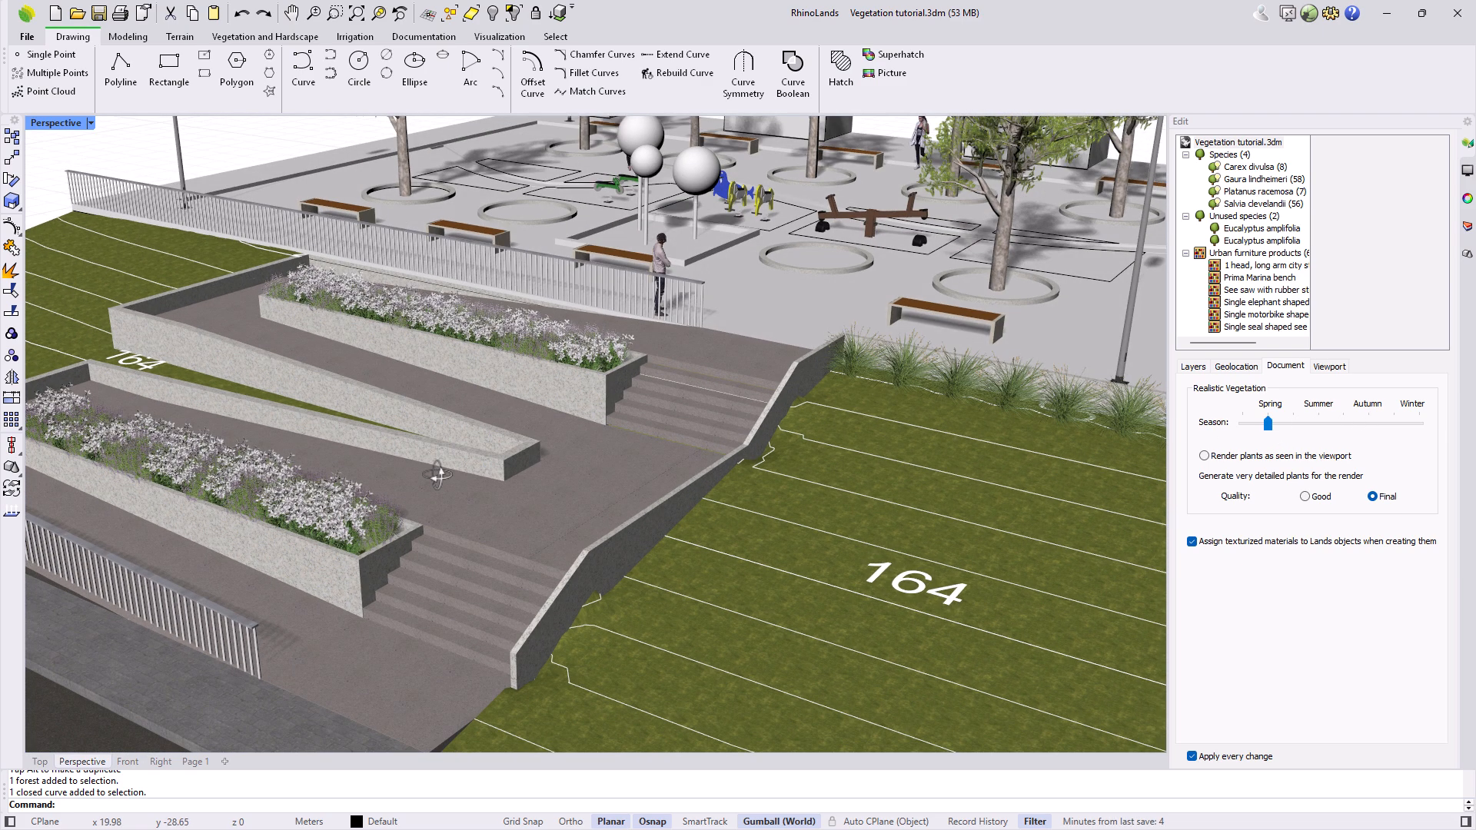
right_click_drag(708, 320, 434, 515, "shift")
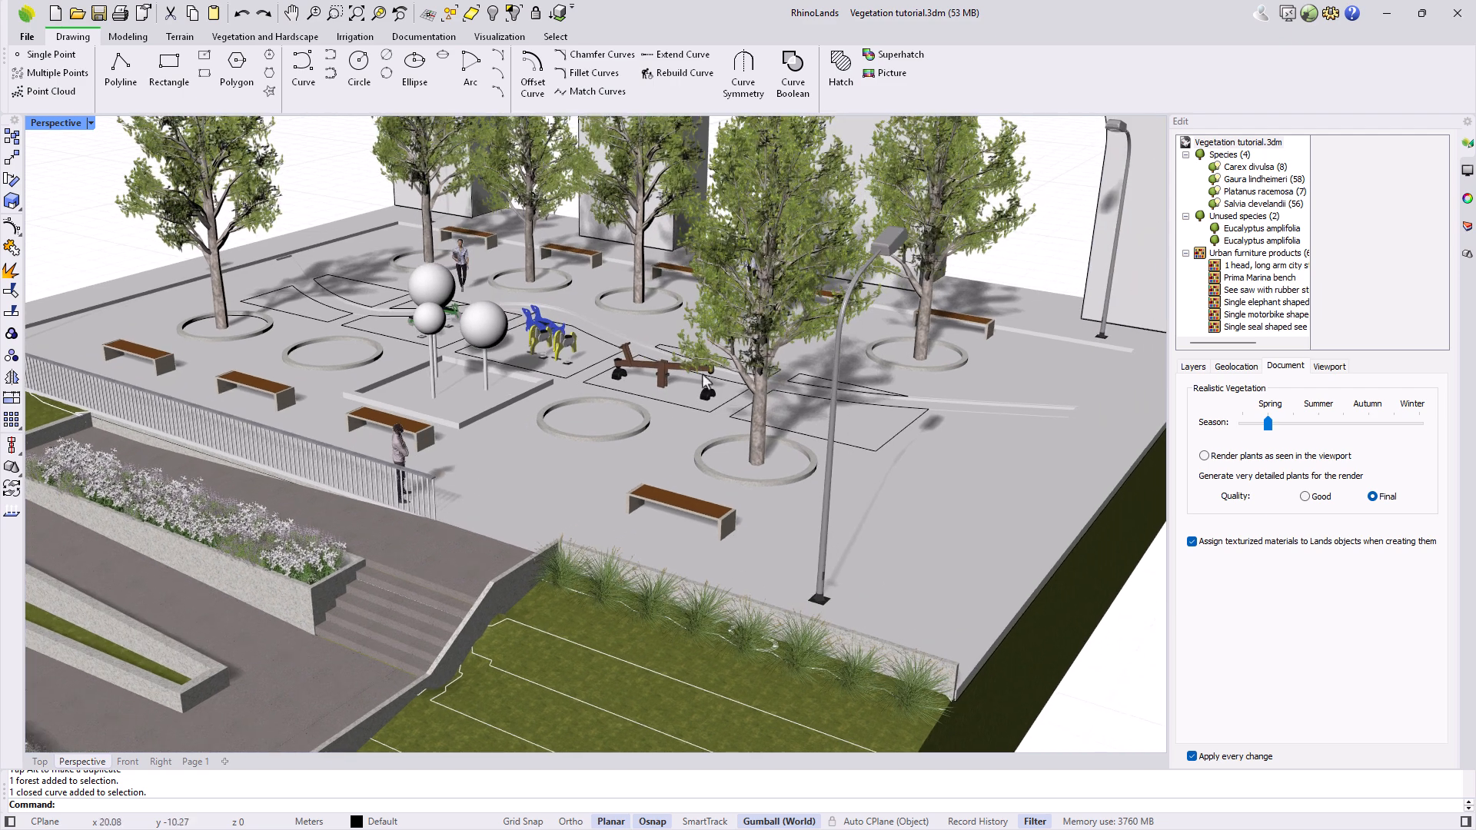
scroll(676, 373, "up", 3)
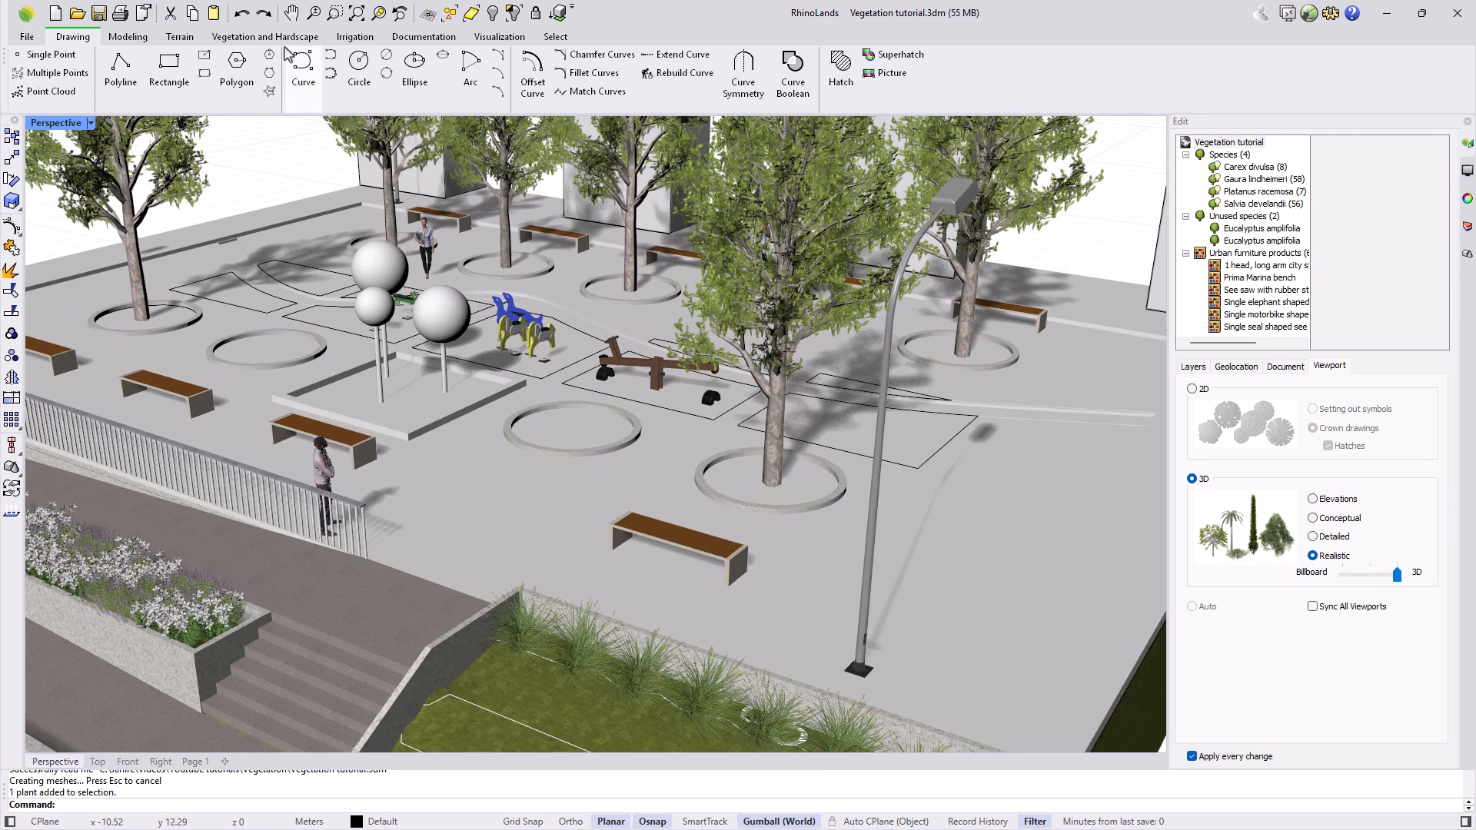
left_click(278, 39)
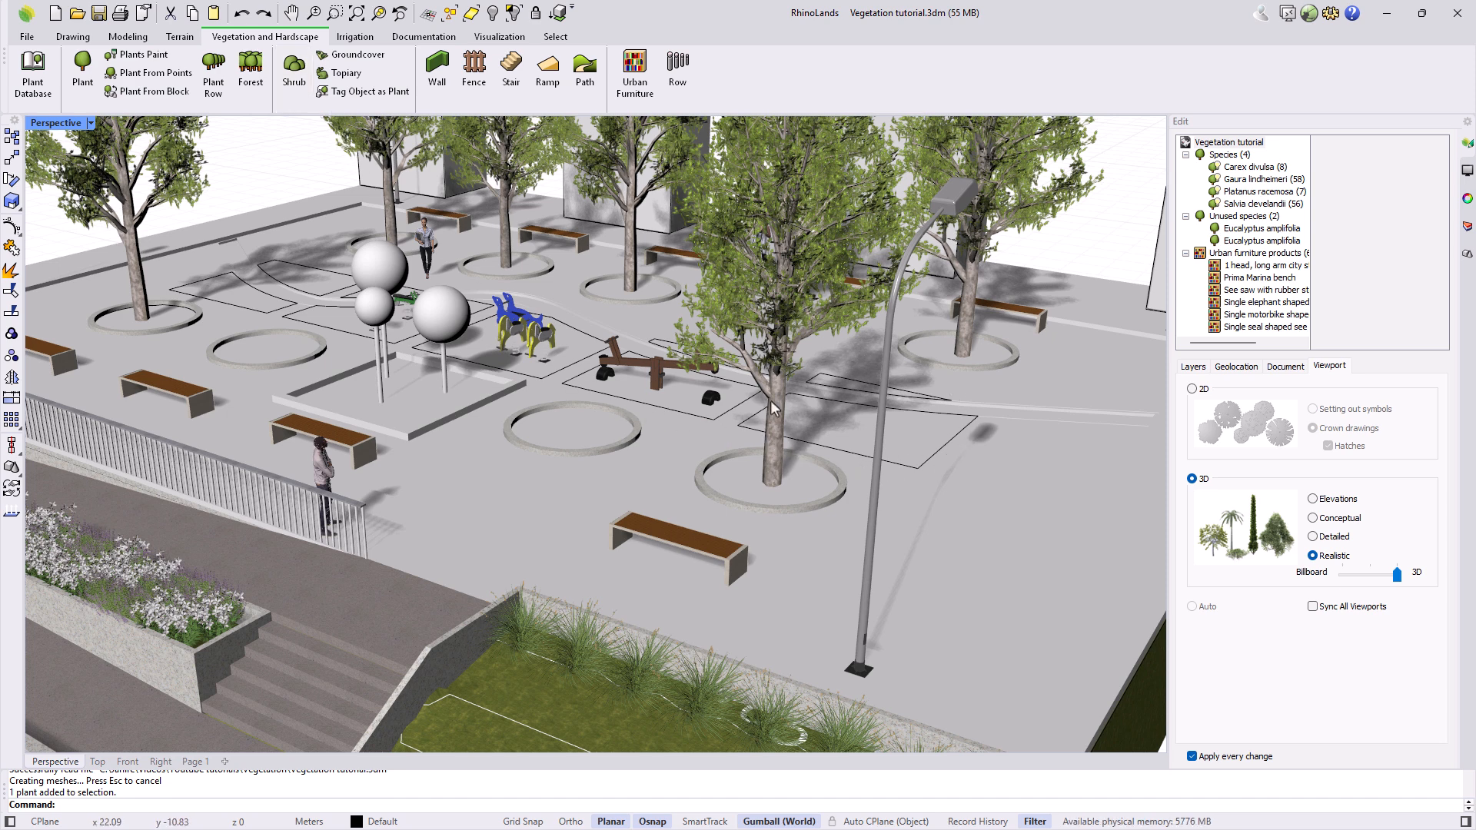
left_click(302, 86)
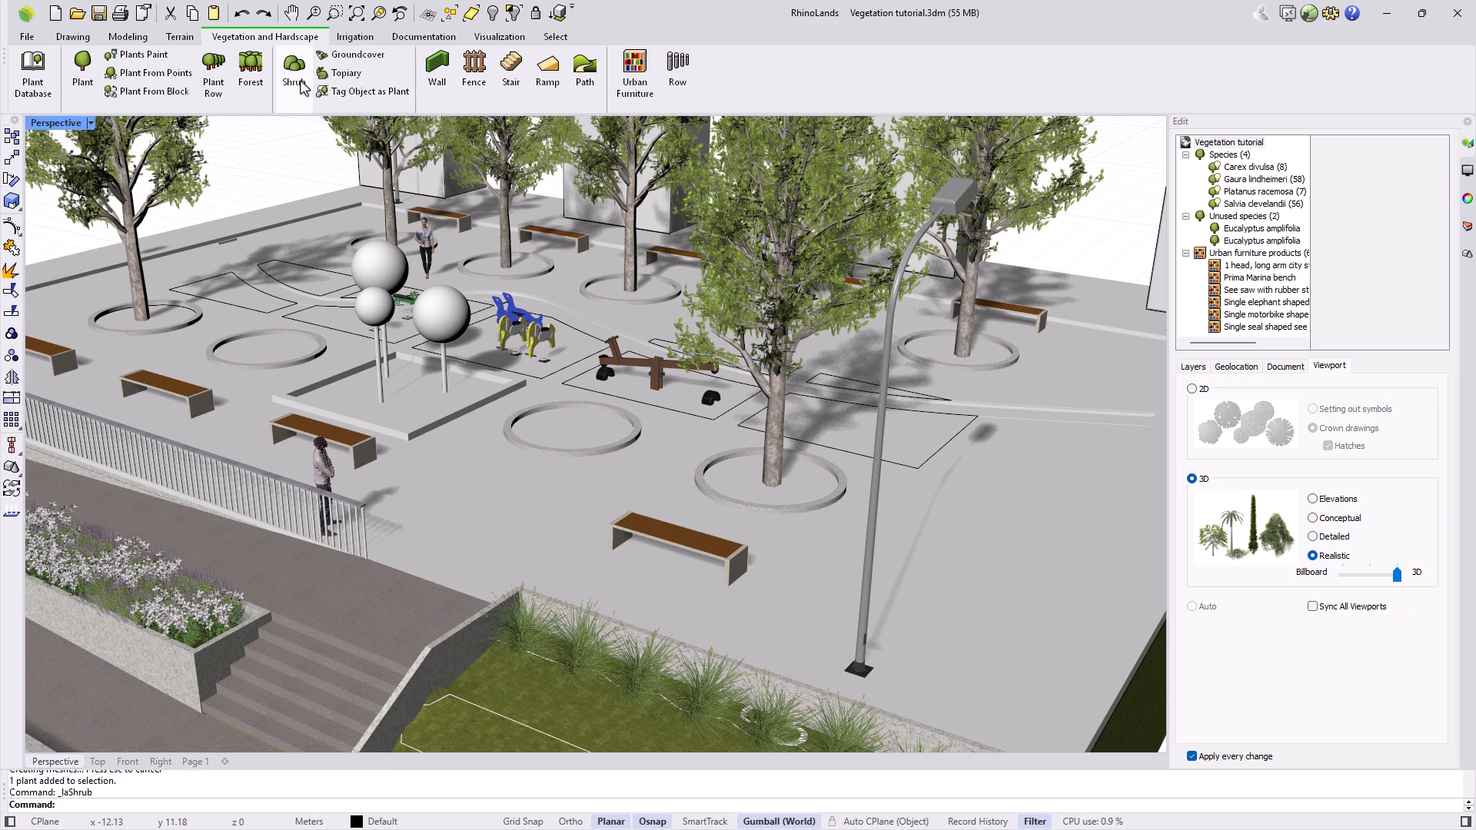
left_click(867, 293)
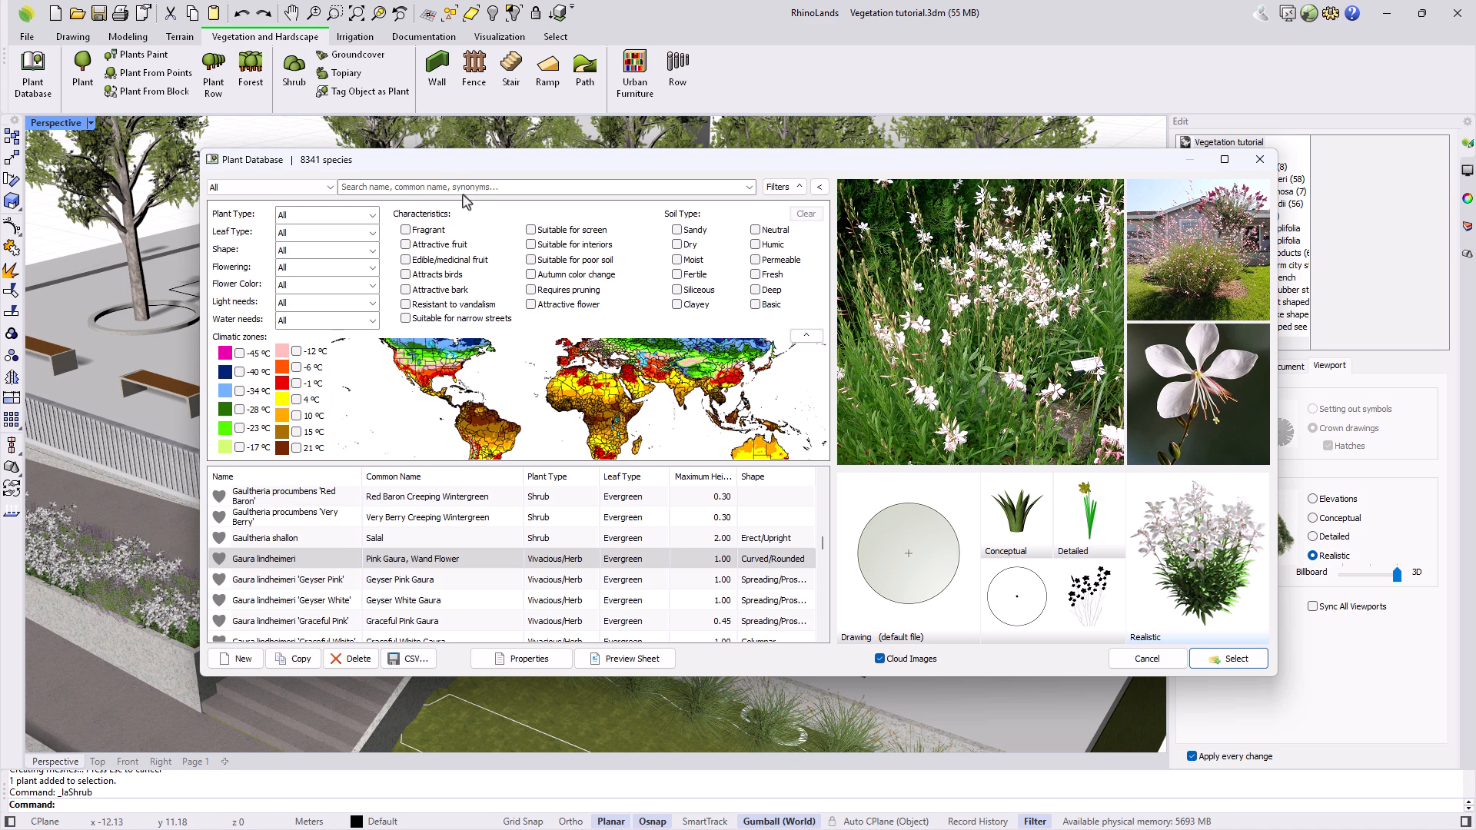
left_click(471, 189)
type("teuc")
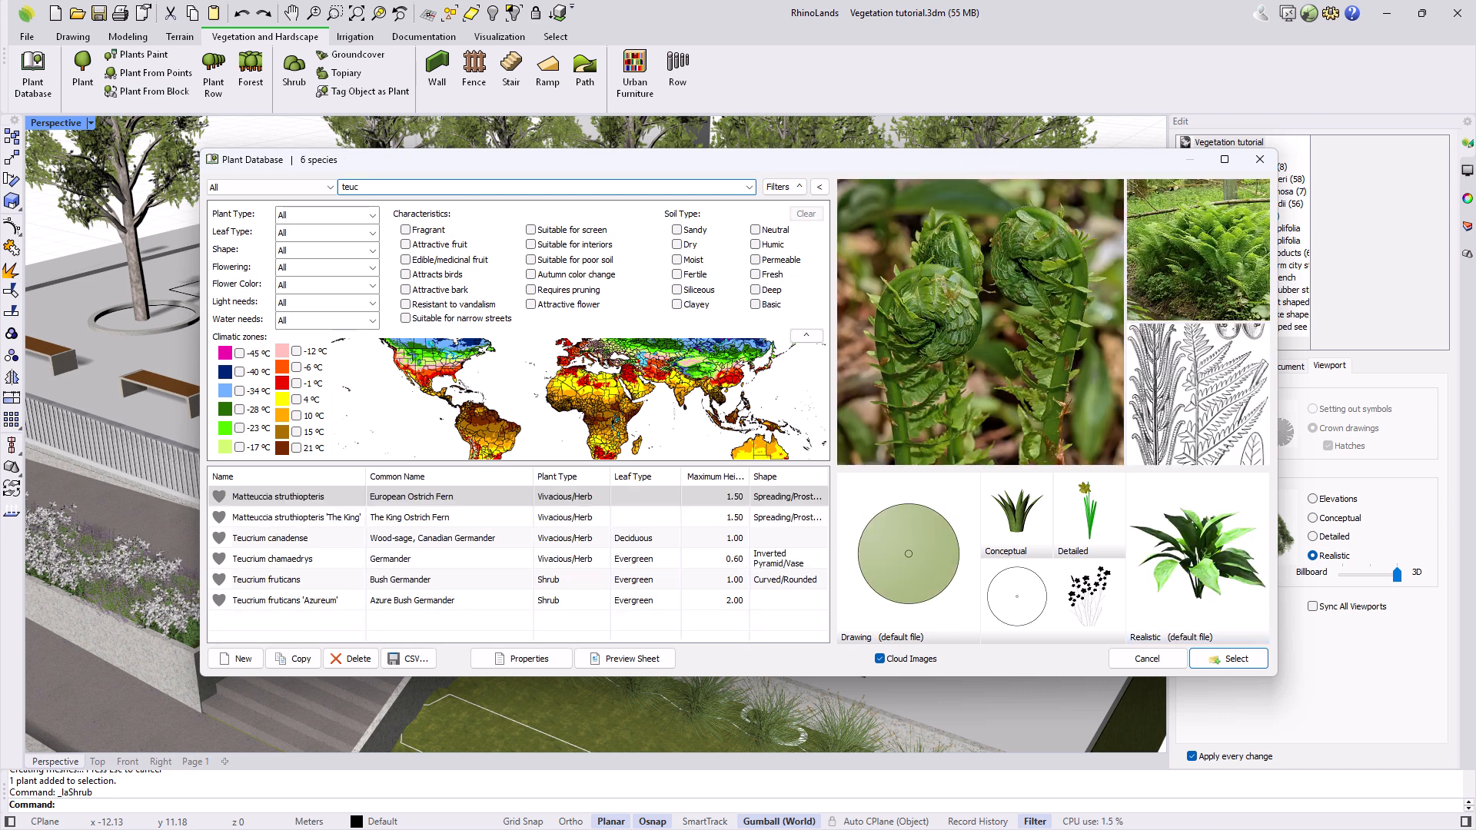
left_click(381, 559)
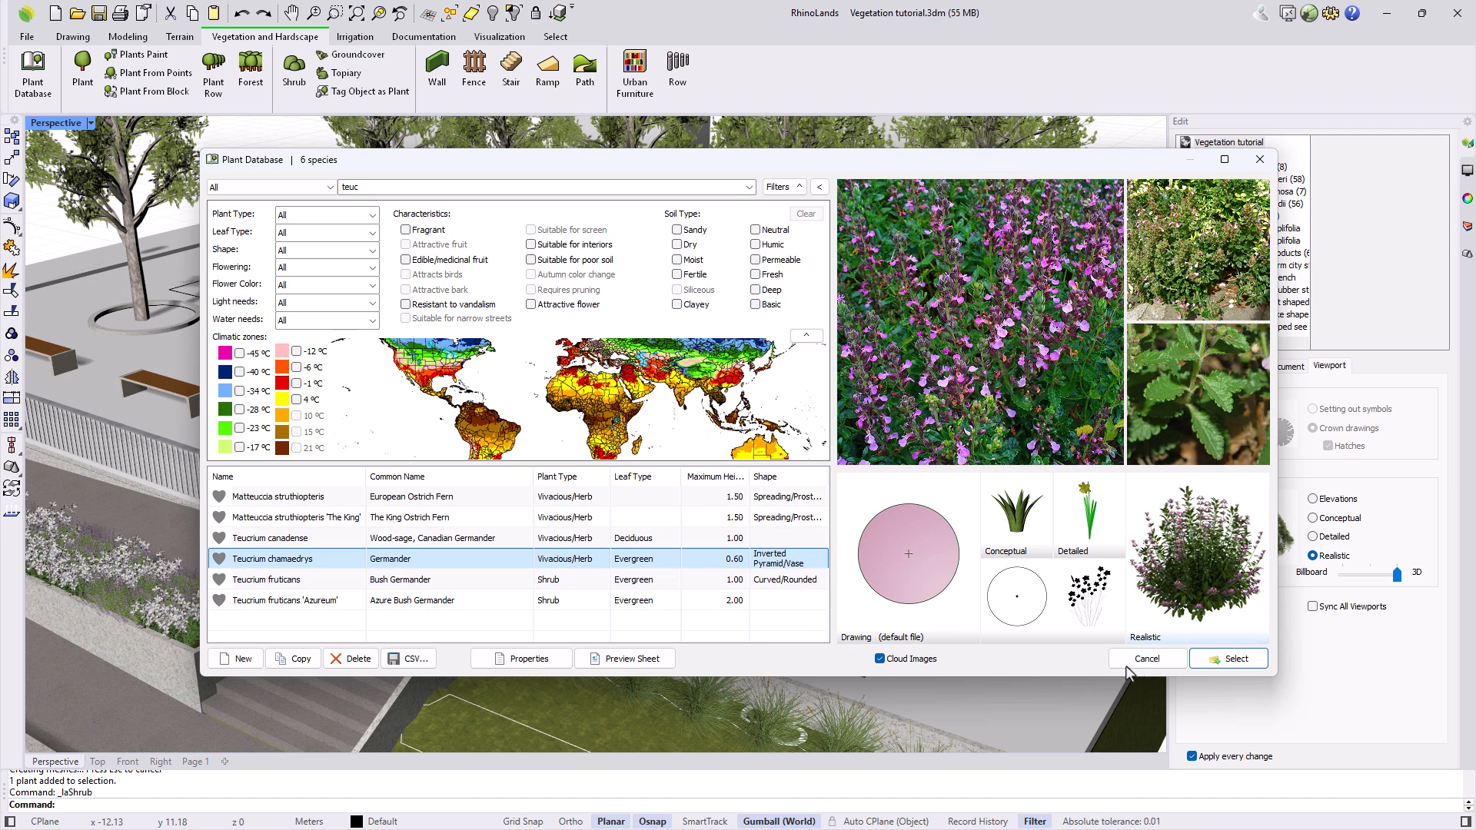
left_click(1229, 660)
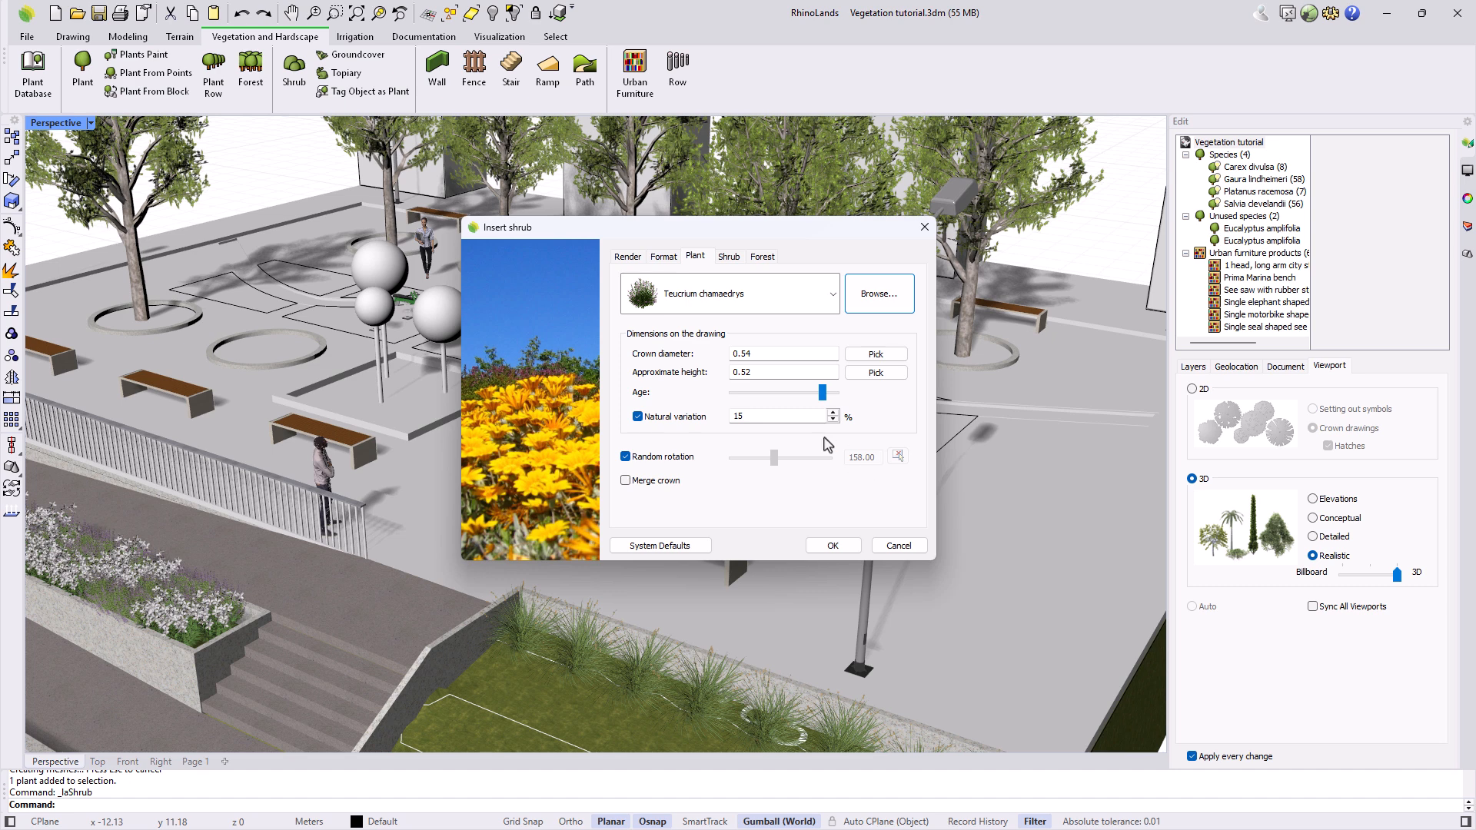
Go through the shrub distribution options and choose Per square meter
left_click(728, 257)
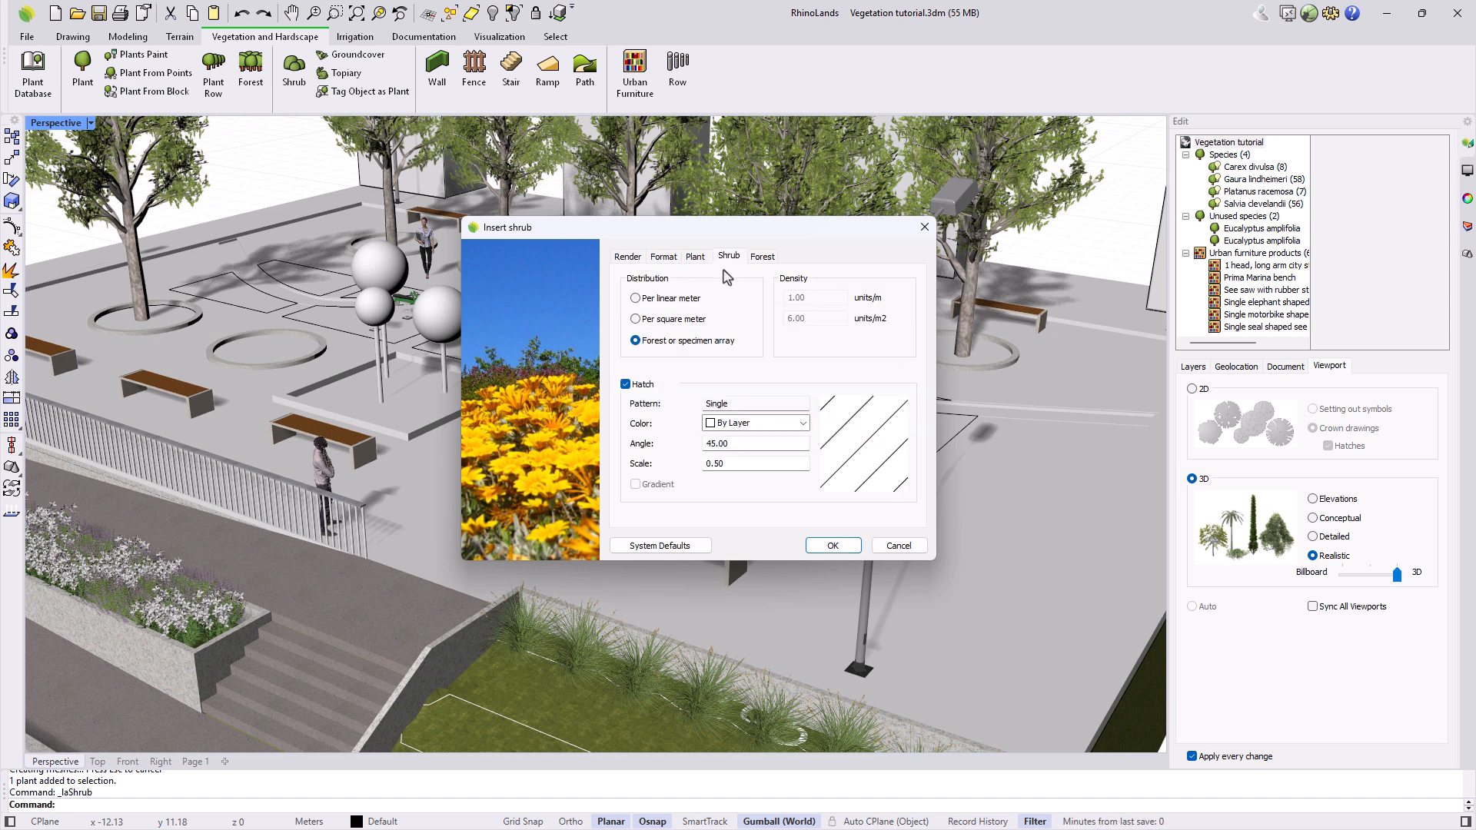
left_click(635, 299)
left_click(636, 319)
left_click(635, 340)
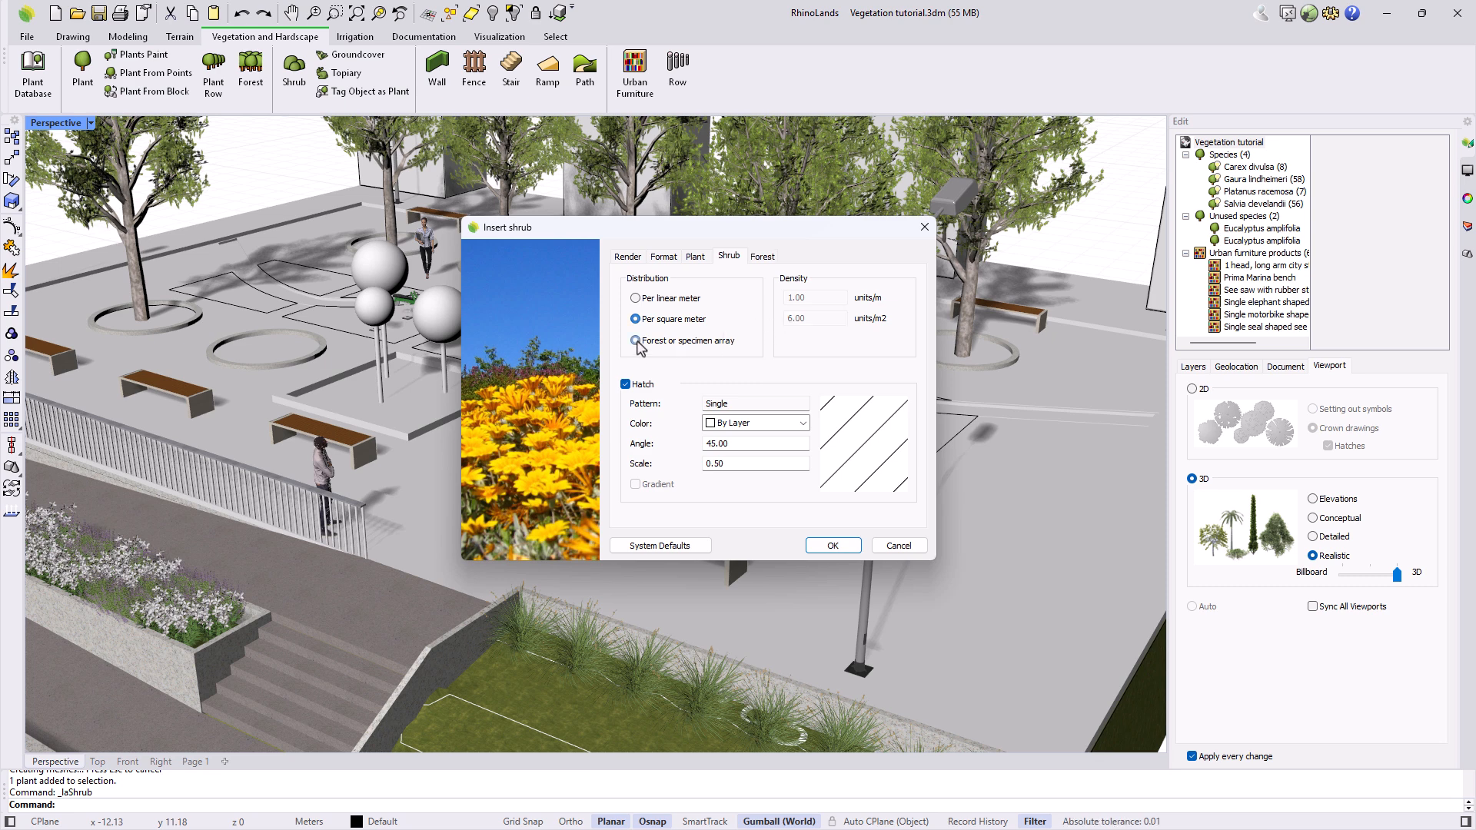
left_click(762, 259)
left_click(729, 257)
left_click(635, 318)
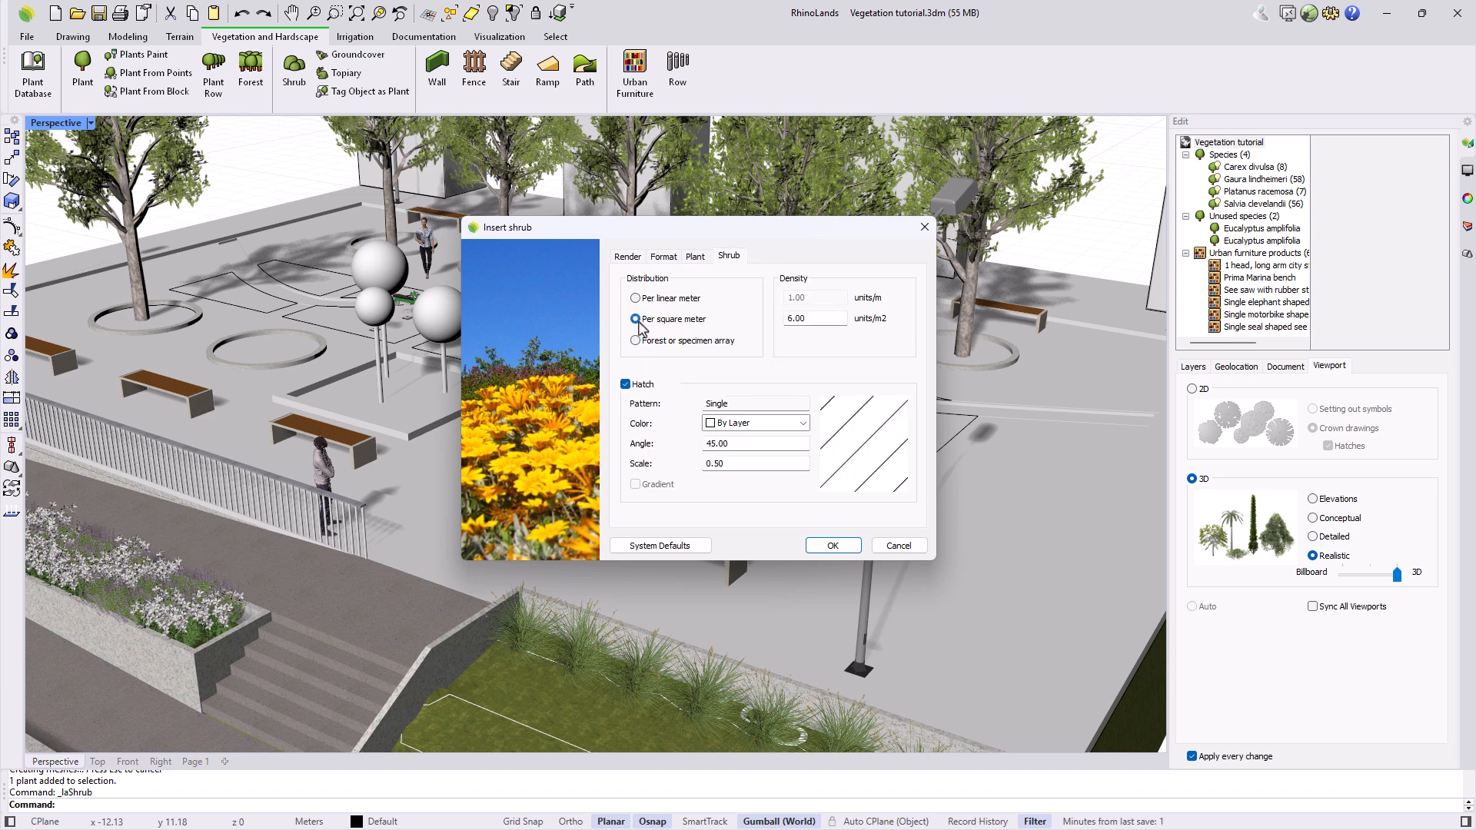
Keep the shrub's hatch enabled and change its pattern to Squares
left_click(626, 385)
left_click(625, 384)
left_click(823, 403)
left_click(761, 285)
left_click(760, 300)
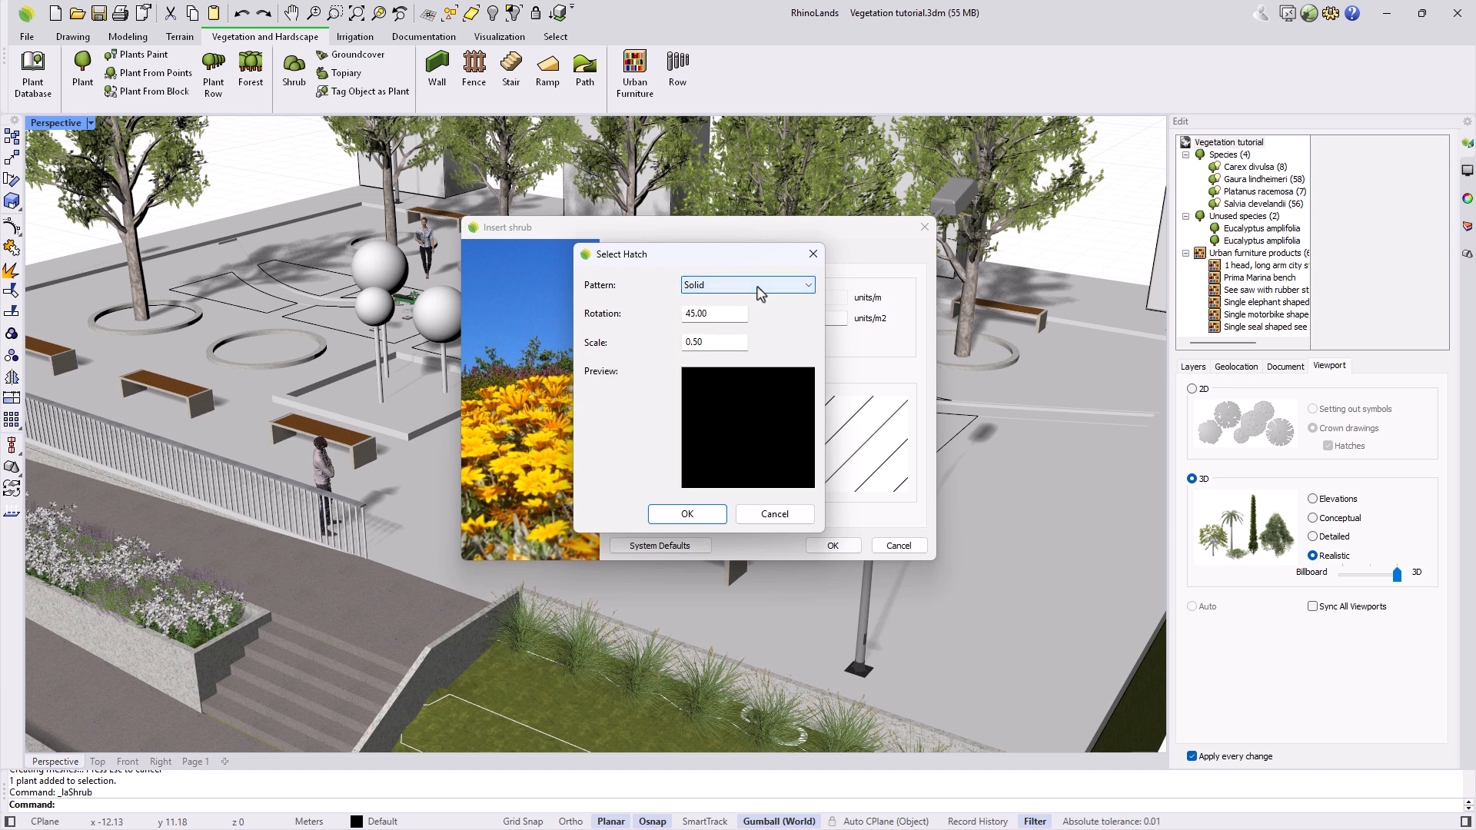
scroll(761, 293, "down", 1)
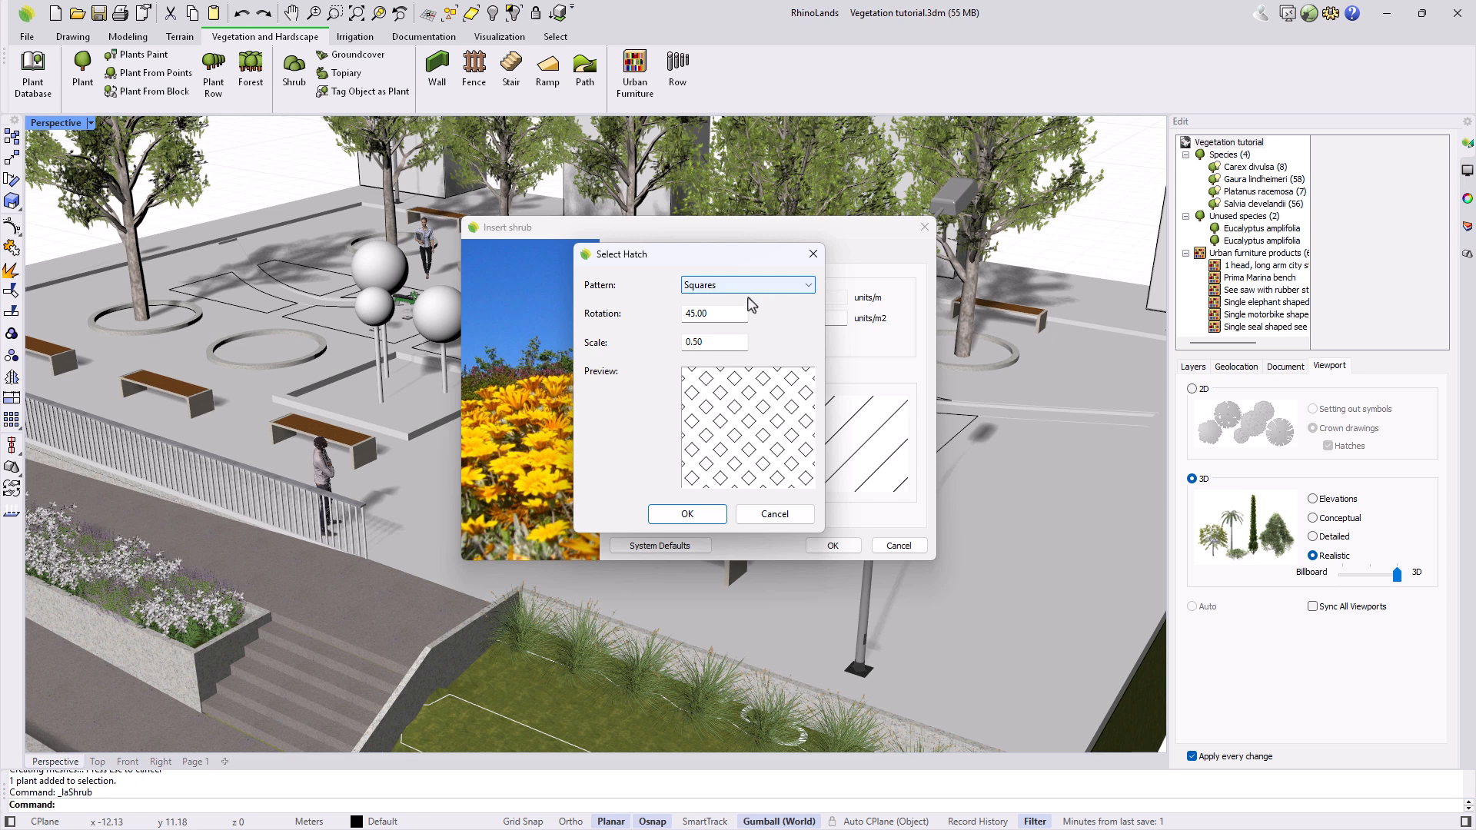
left_click(688, 513)
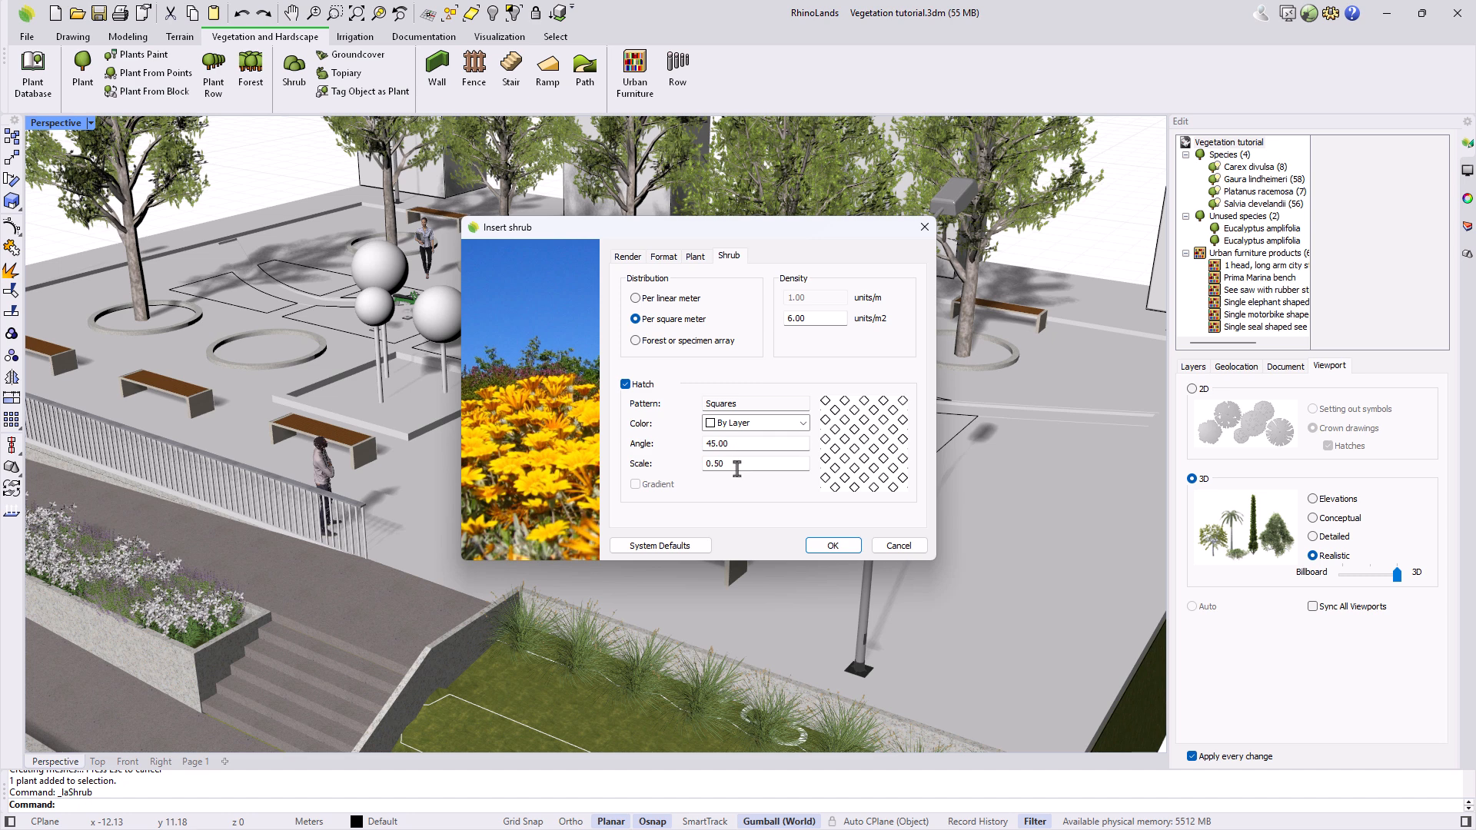
Insert the shrub bed on the plot outline beside the seesaw plot and show it in the maximized Top view
left_click(833, 545)
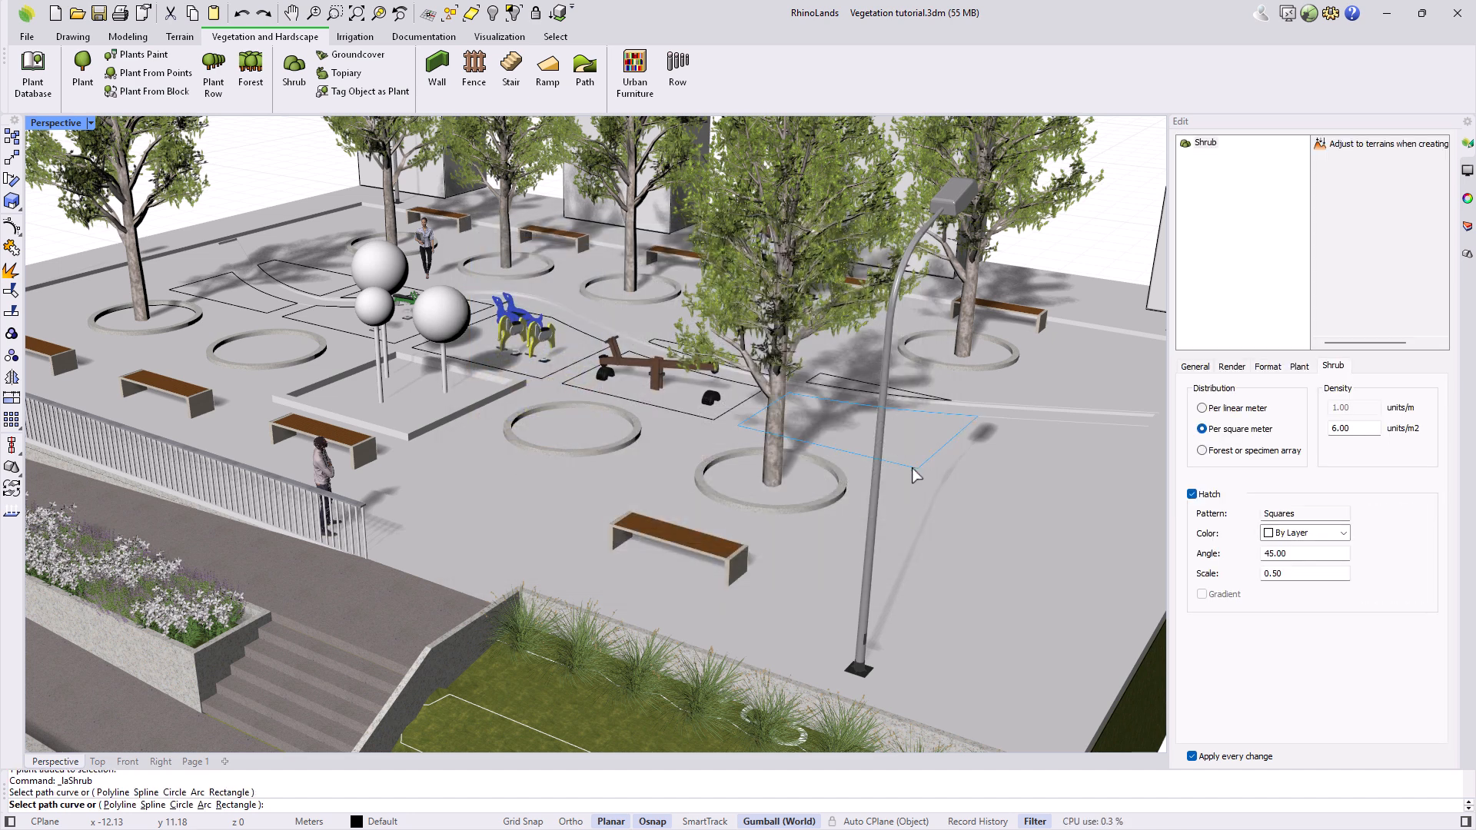
left_click(912, 468)
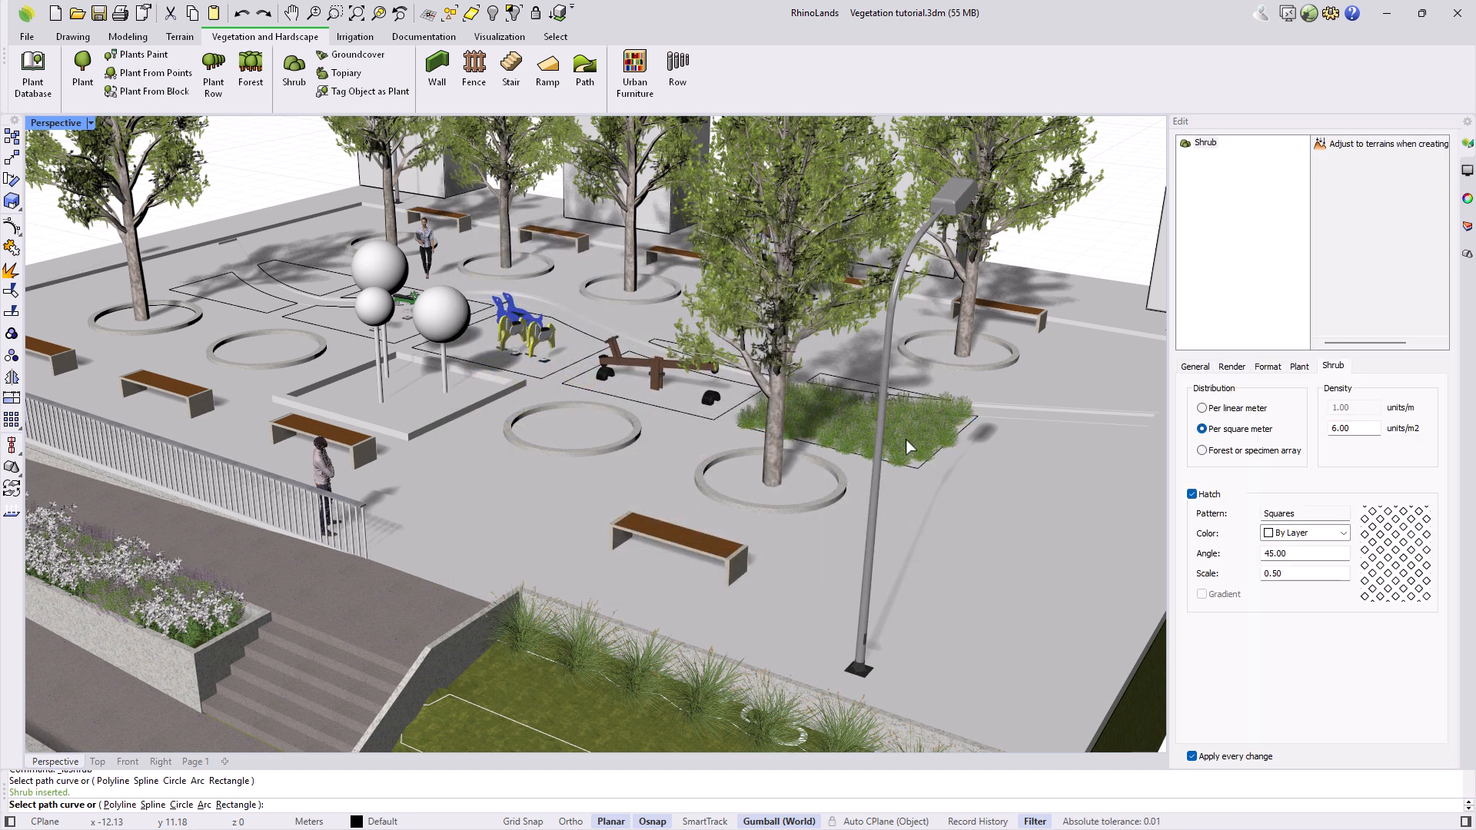
double_click(66, 124)
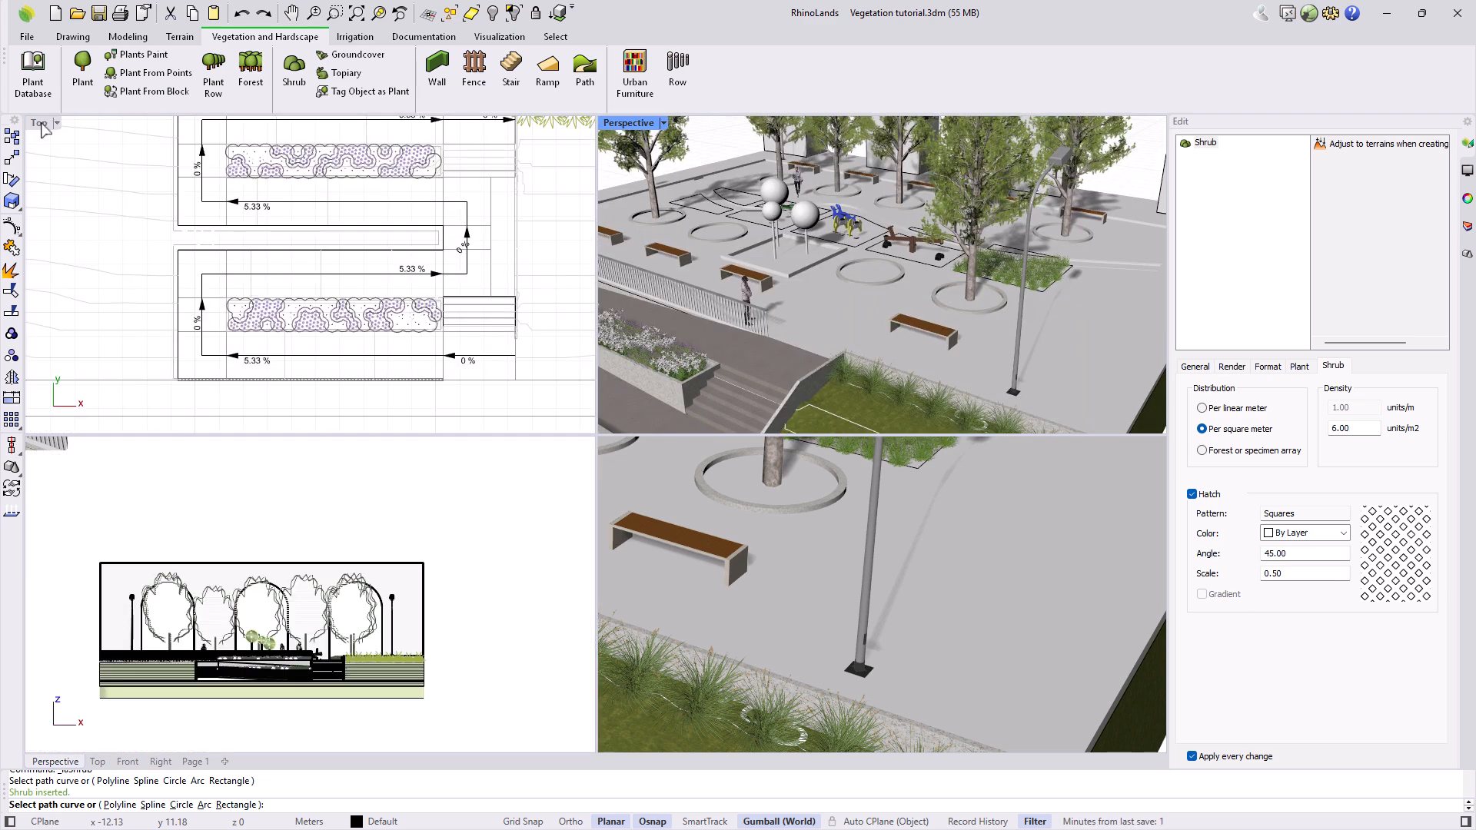
double_click(40, 125)
scroll(462, 263, "down", 5)
scroll(514, 186, "up", 8)
scroll(514, 185, "up", 2)
Try the Per linear meter distribution on the shrub bed and switch it back to Per square meter
left_click(518, 228)
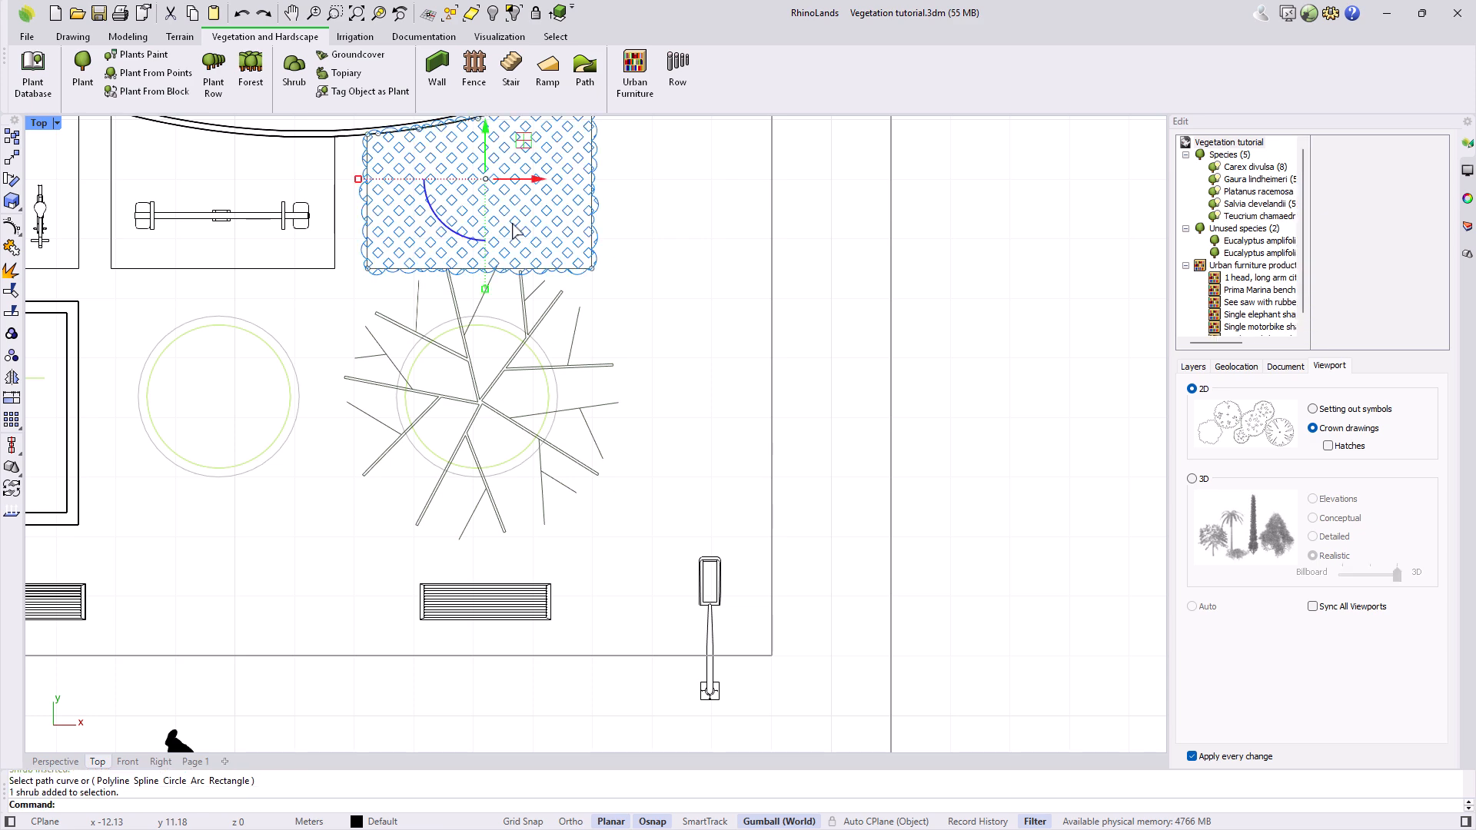
left_click(1201, 409)
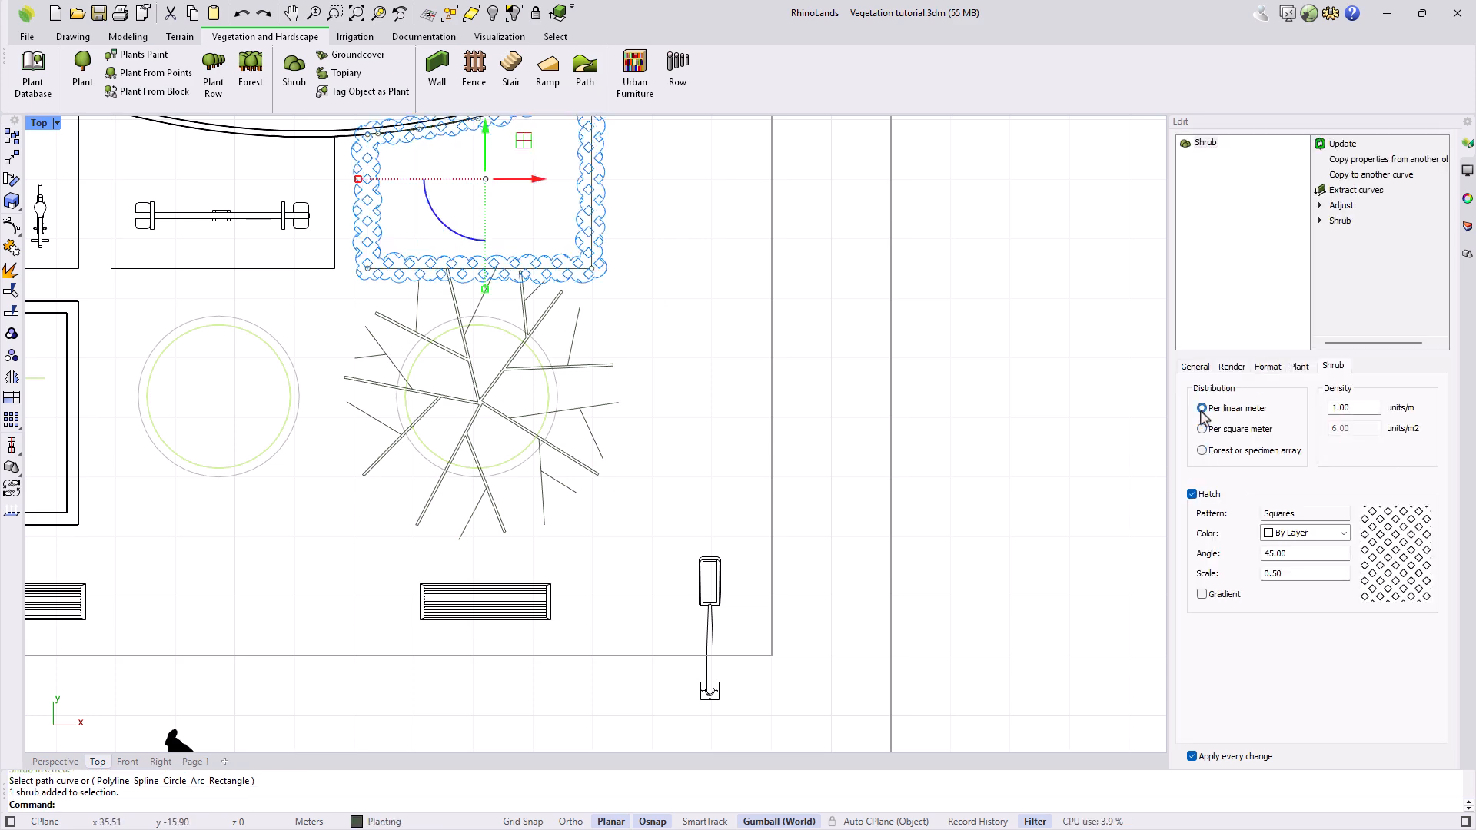
left_click(1202, 429)
scroll(800, 446, "down", 4)
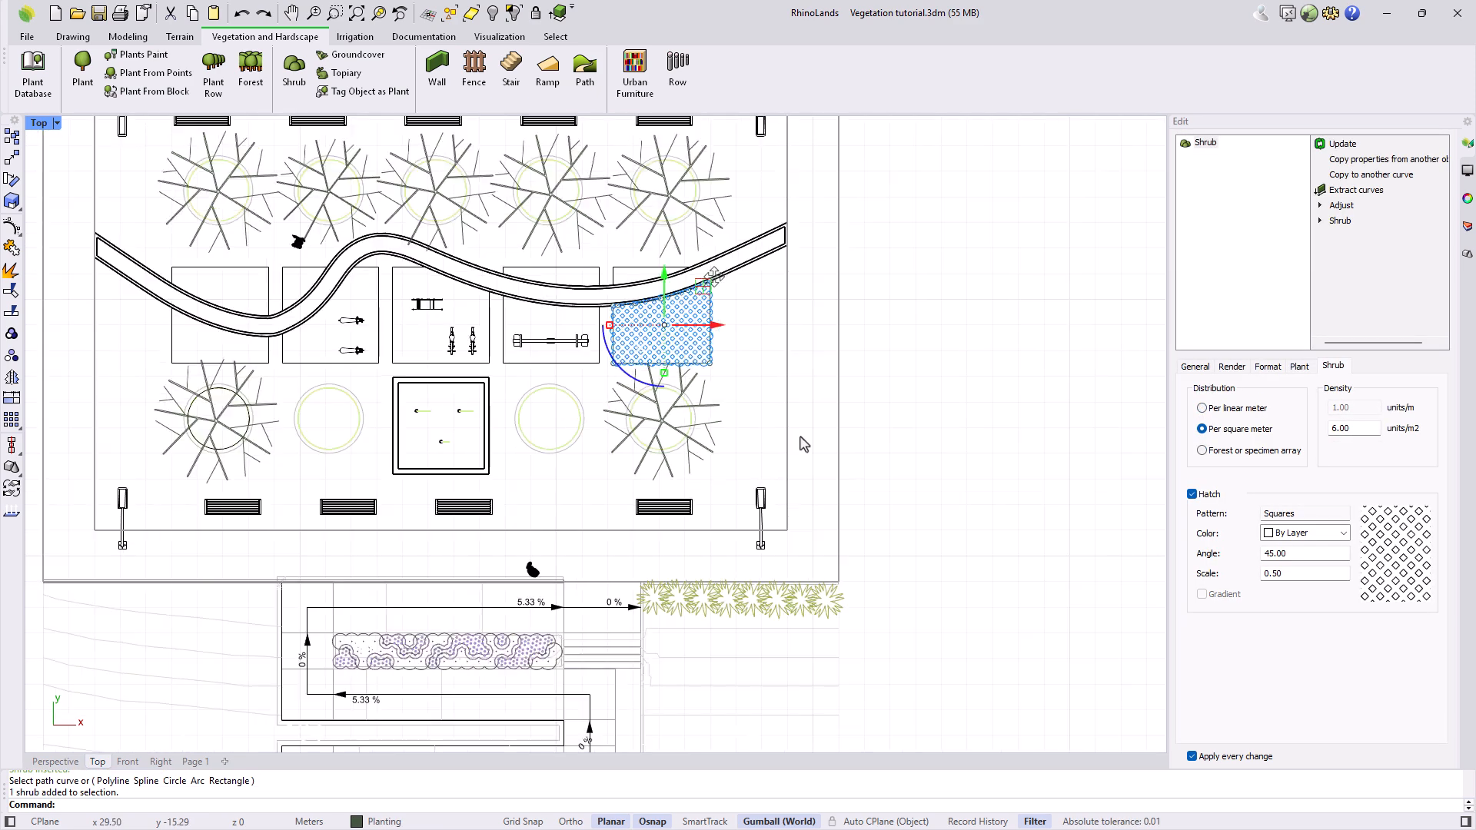
Copy the shrub bed to the matching plot outline at the opposite end of the row of play plots
left_click(1370, 174)
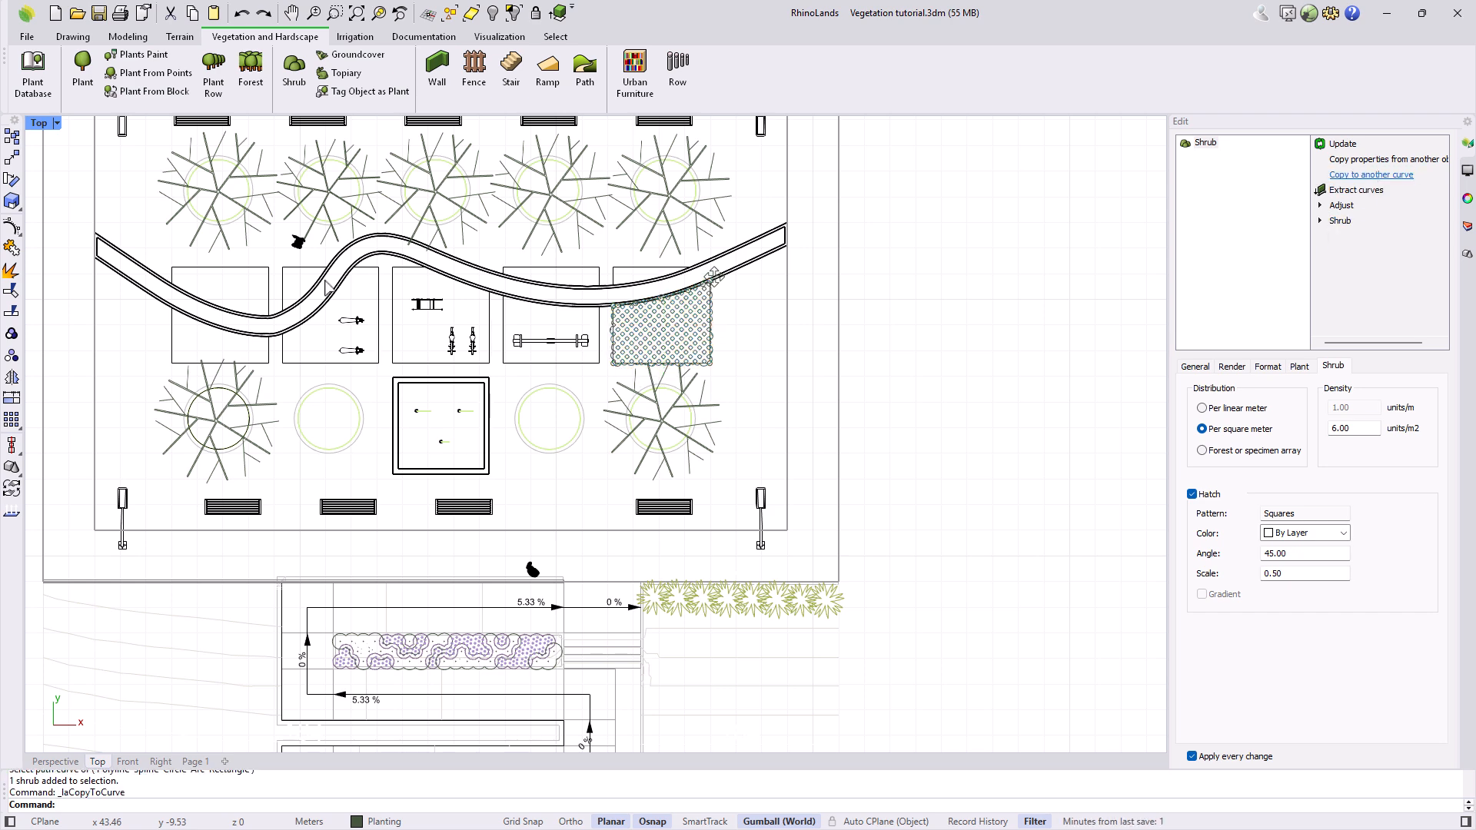
left_click(174, 350)
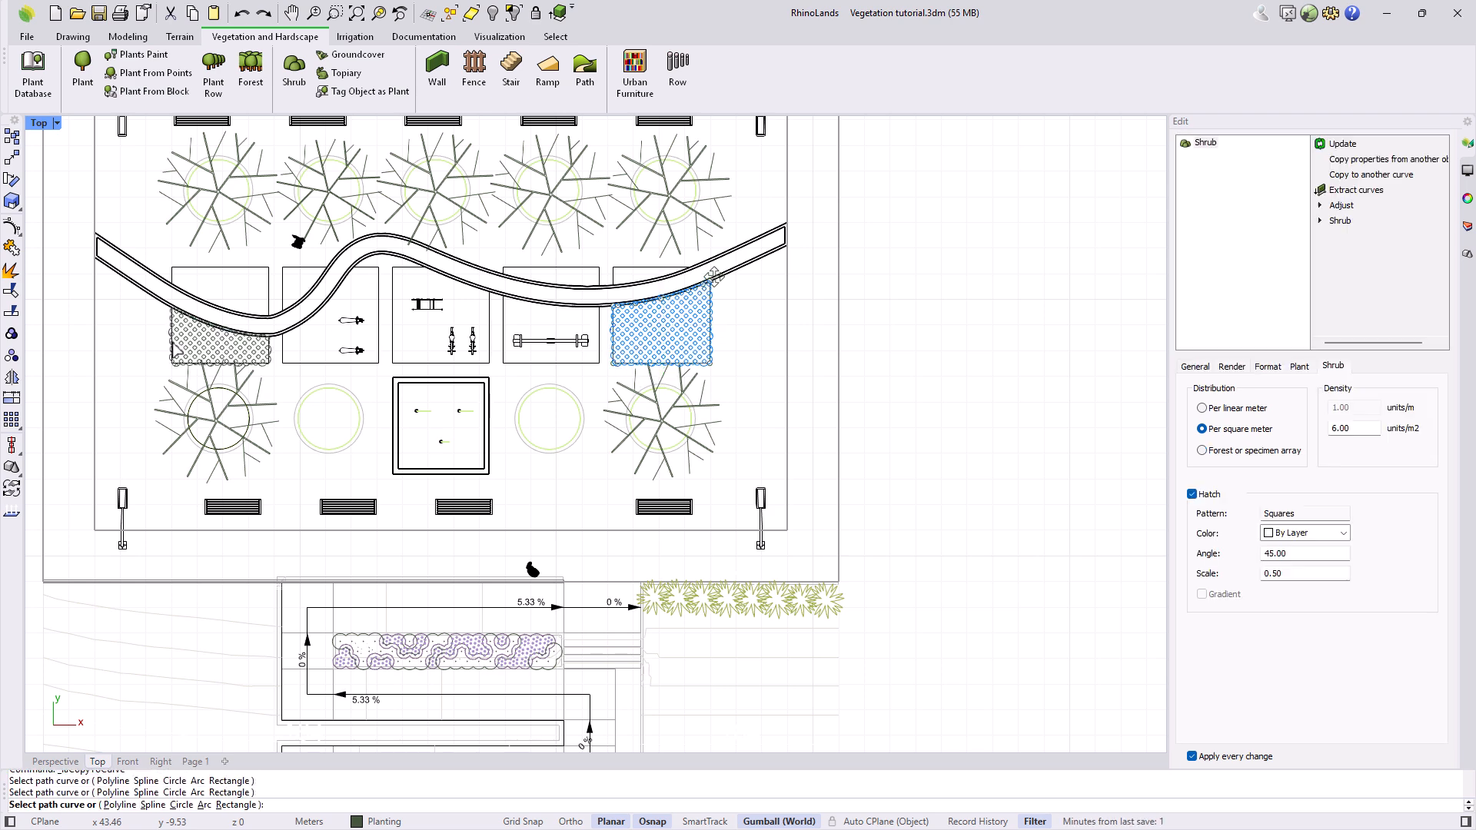
key("Return")
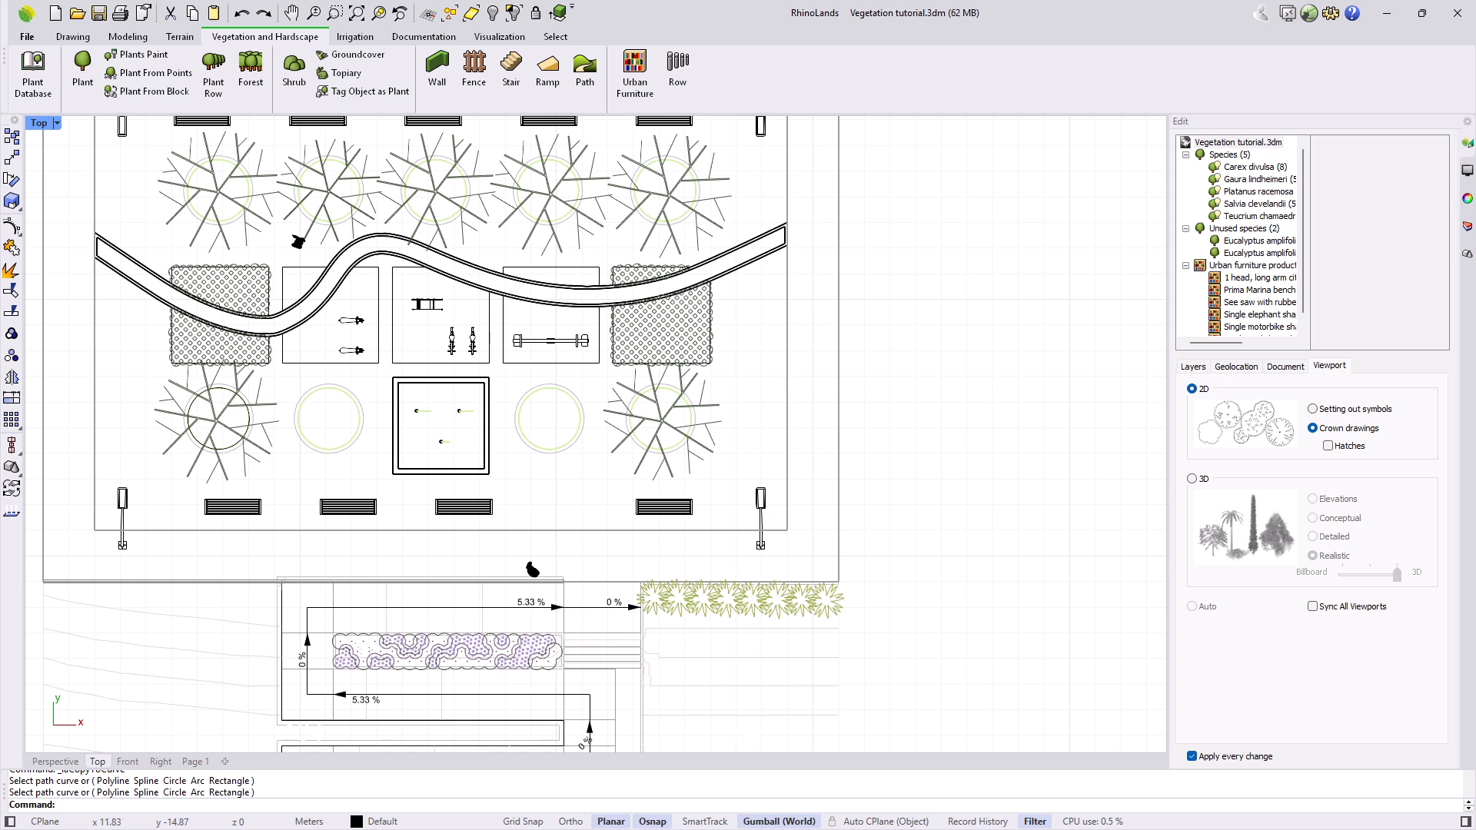
Start a groundcover and search the plant database for "clem" to assign the species Clematis macropetala 'Maidwell Hall'
left_click(344, 57)
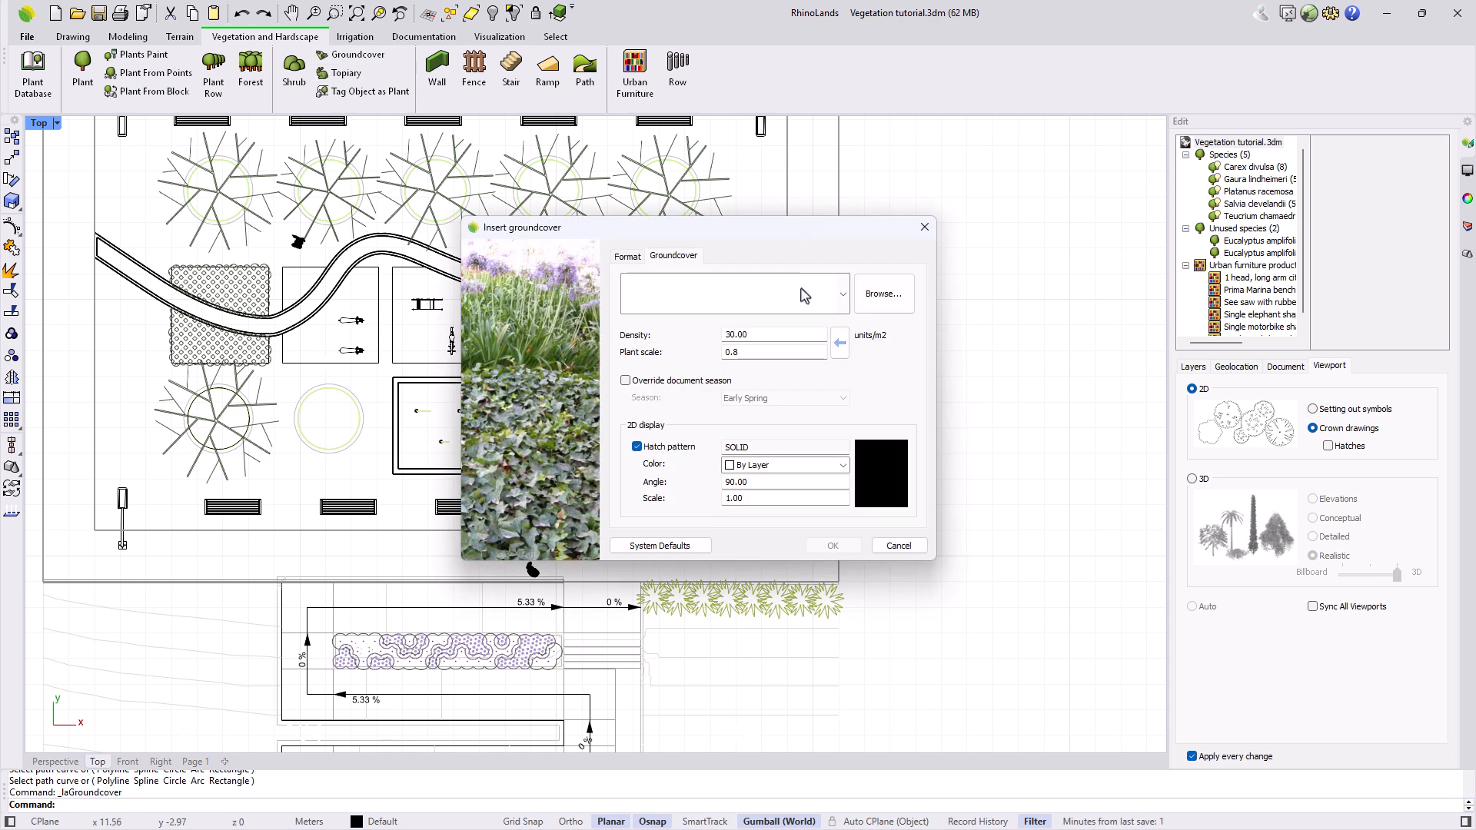
left_click(861, 305)
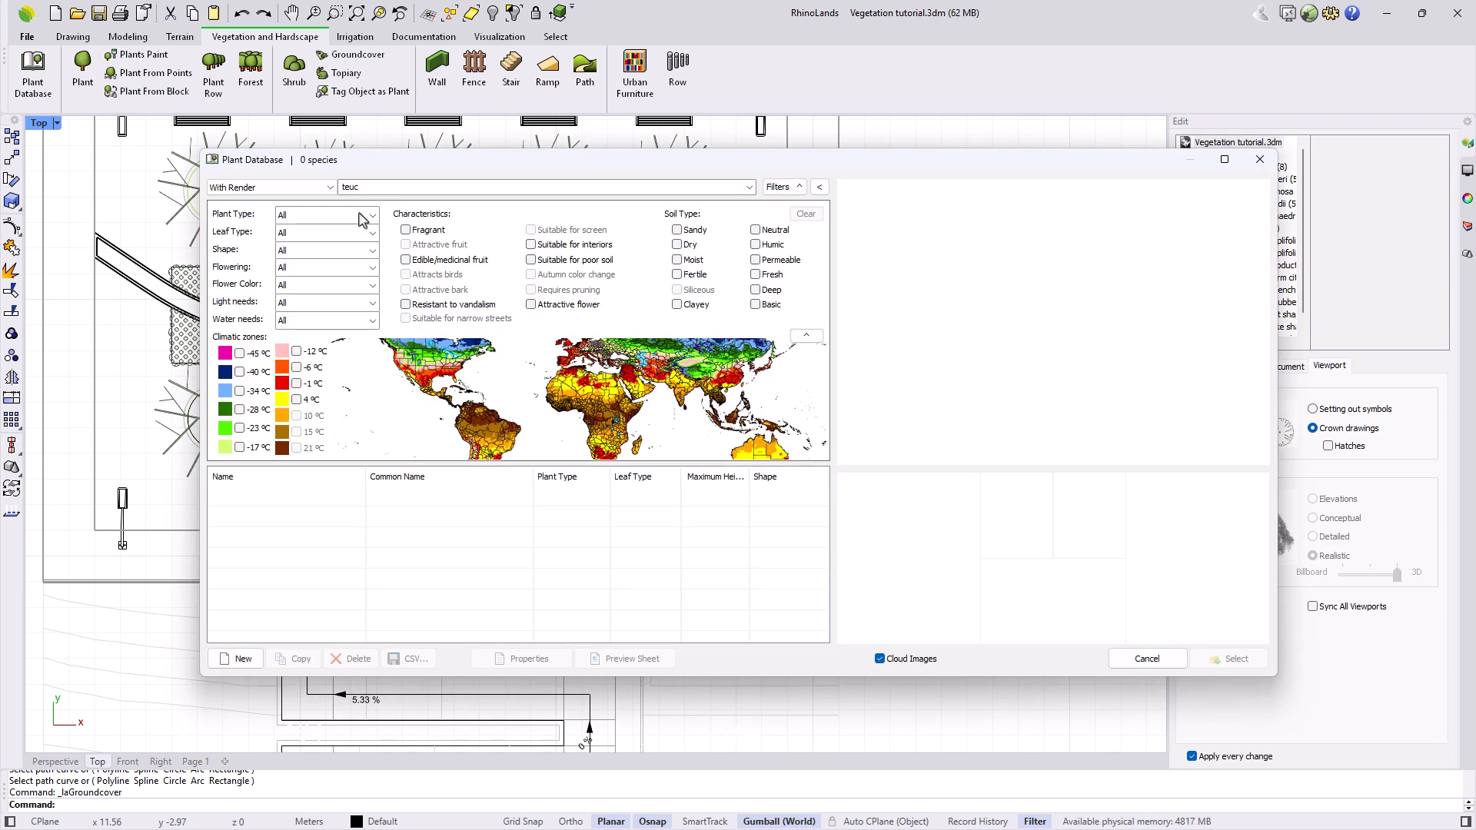
left_click_drag(358, 187, 342, 186)
key("BackSpace")
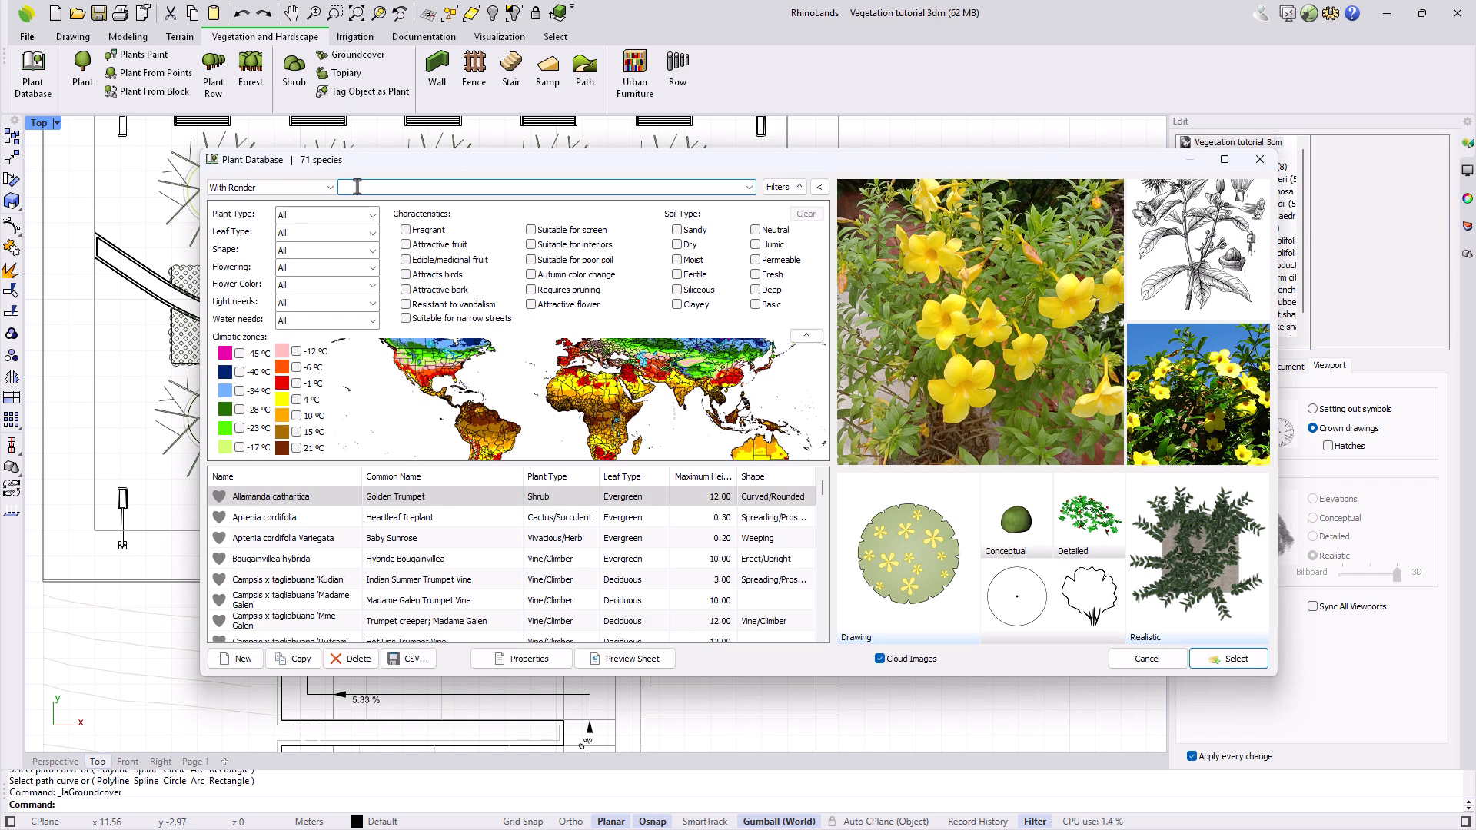
type("clem")
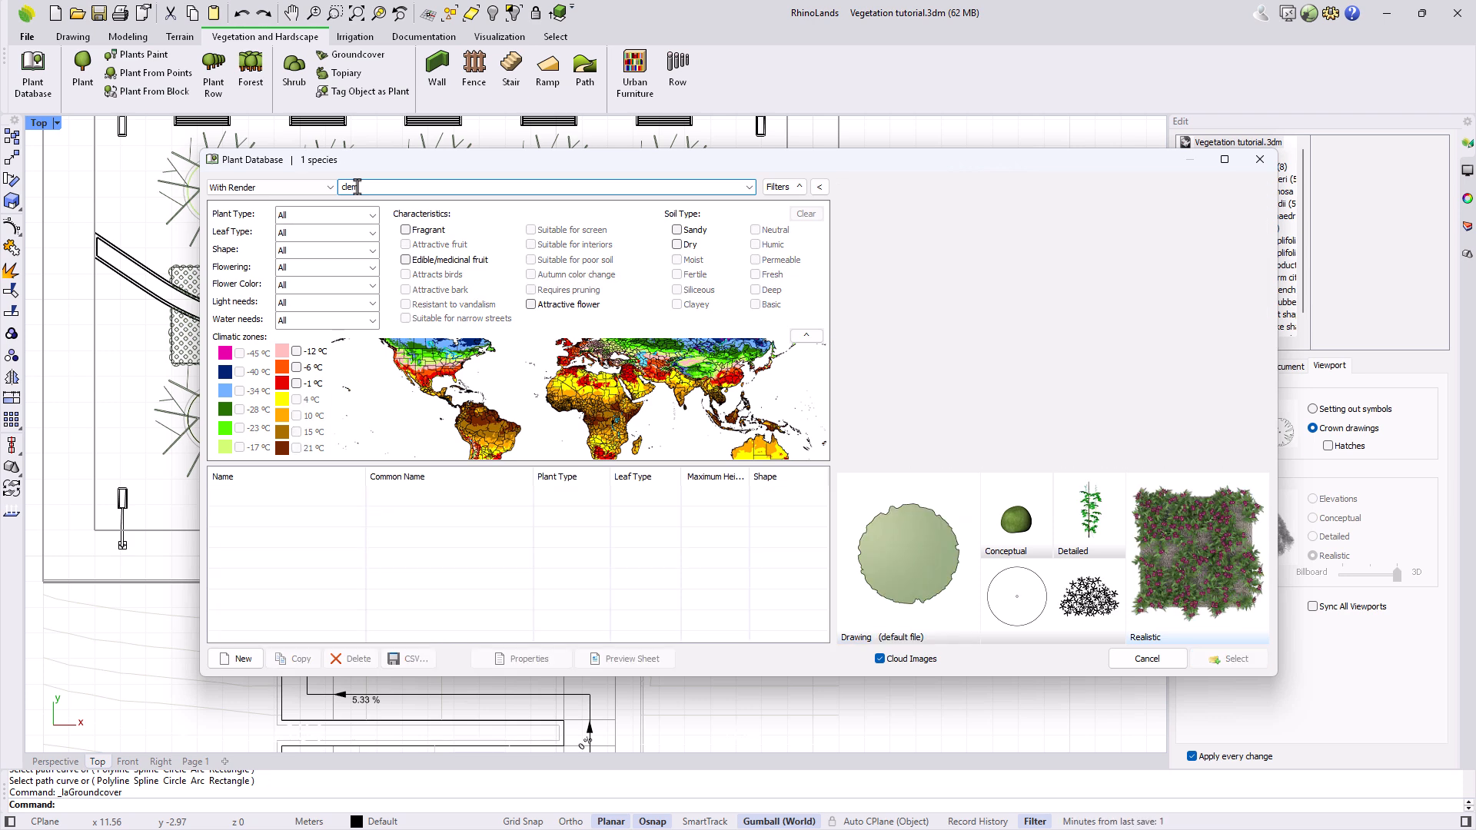
left_click(331, 497)
left_click(1228, 659)
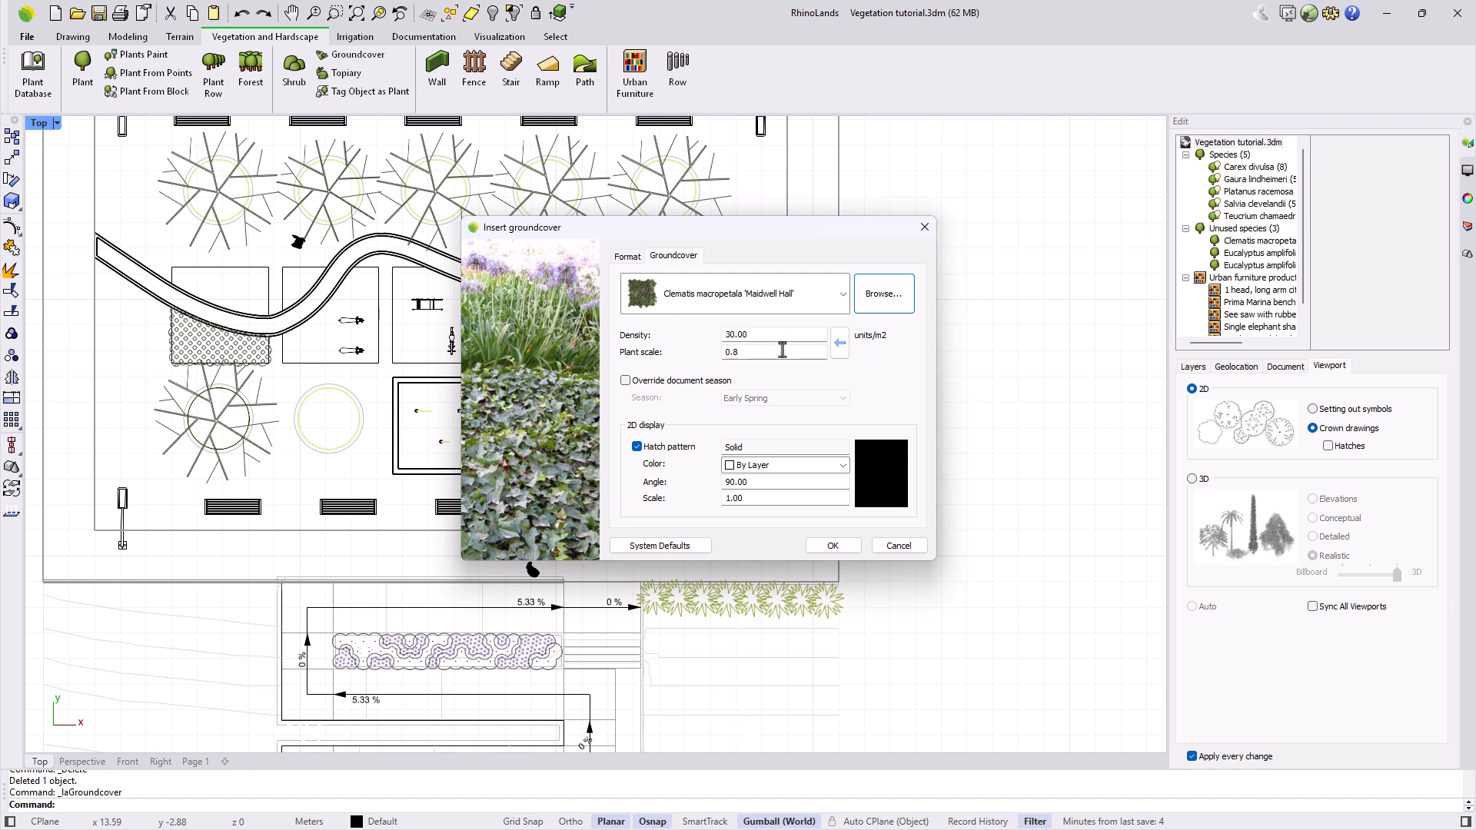
Set the groundcover's hatch pattern to Plus with an angle of 45 and a scale of 0.2
left_click(881, 477)
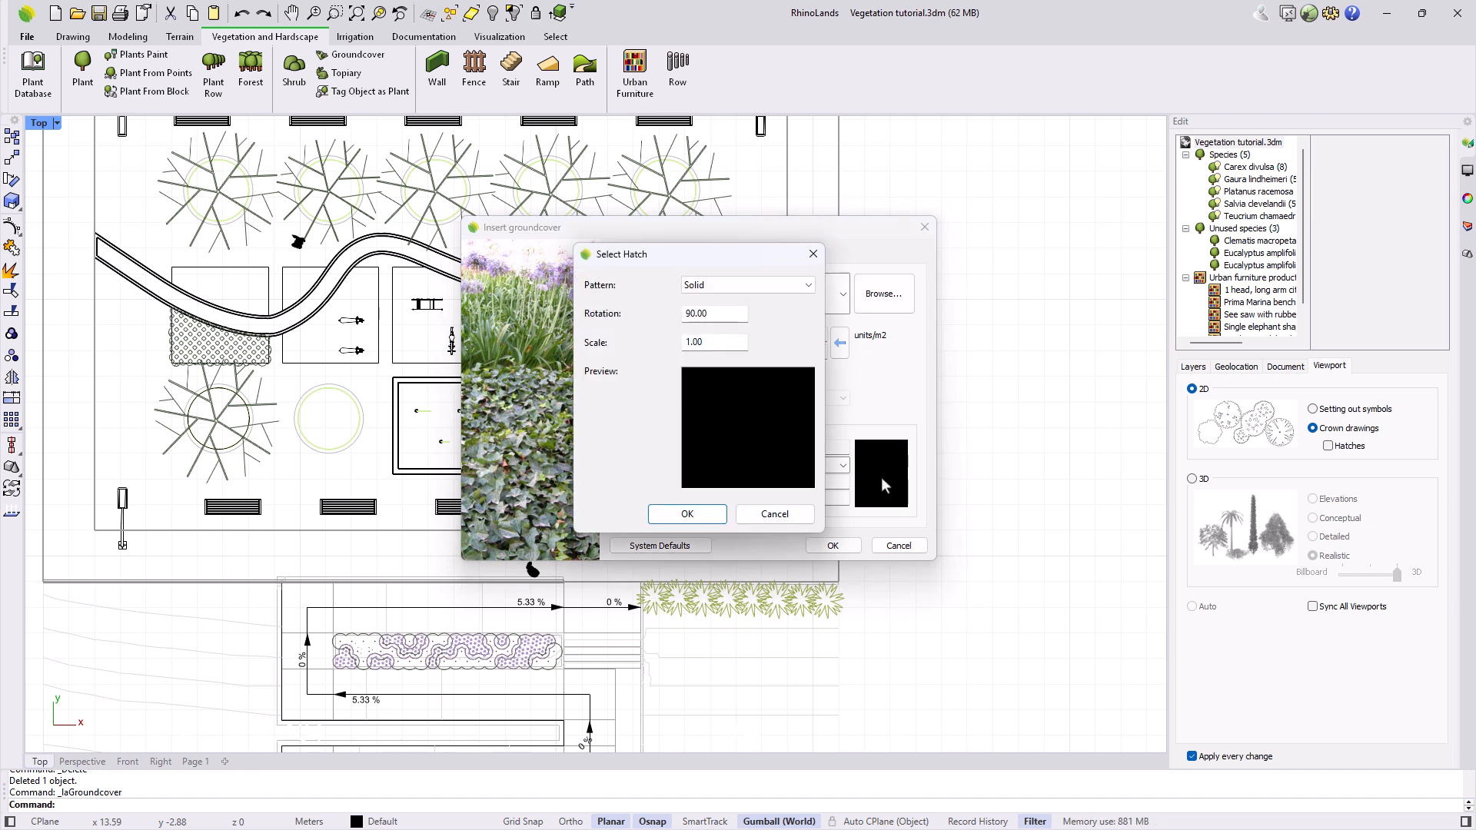
left_click(776, 295)
left_click(775, 297)
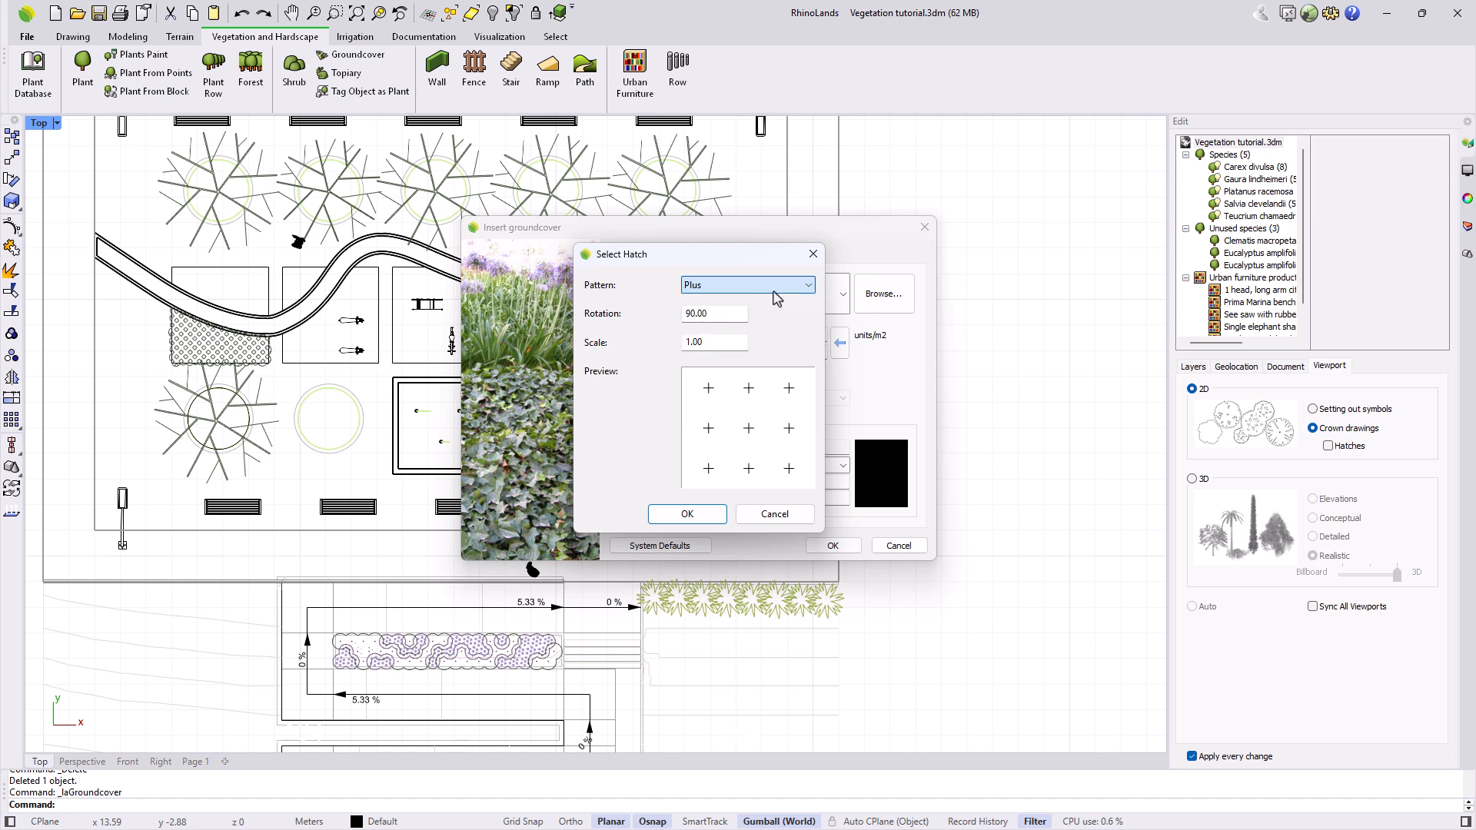
left_click(688, 514)
double_click(757, 482)
type("45")
left_click(766, 500)
double_click(766, 501)
type("0.2")
left_click(816, 545)
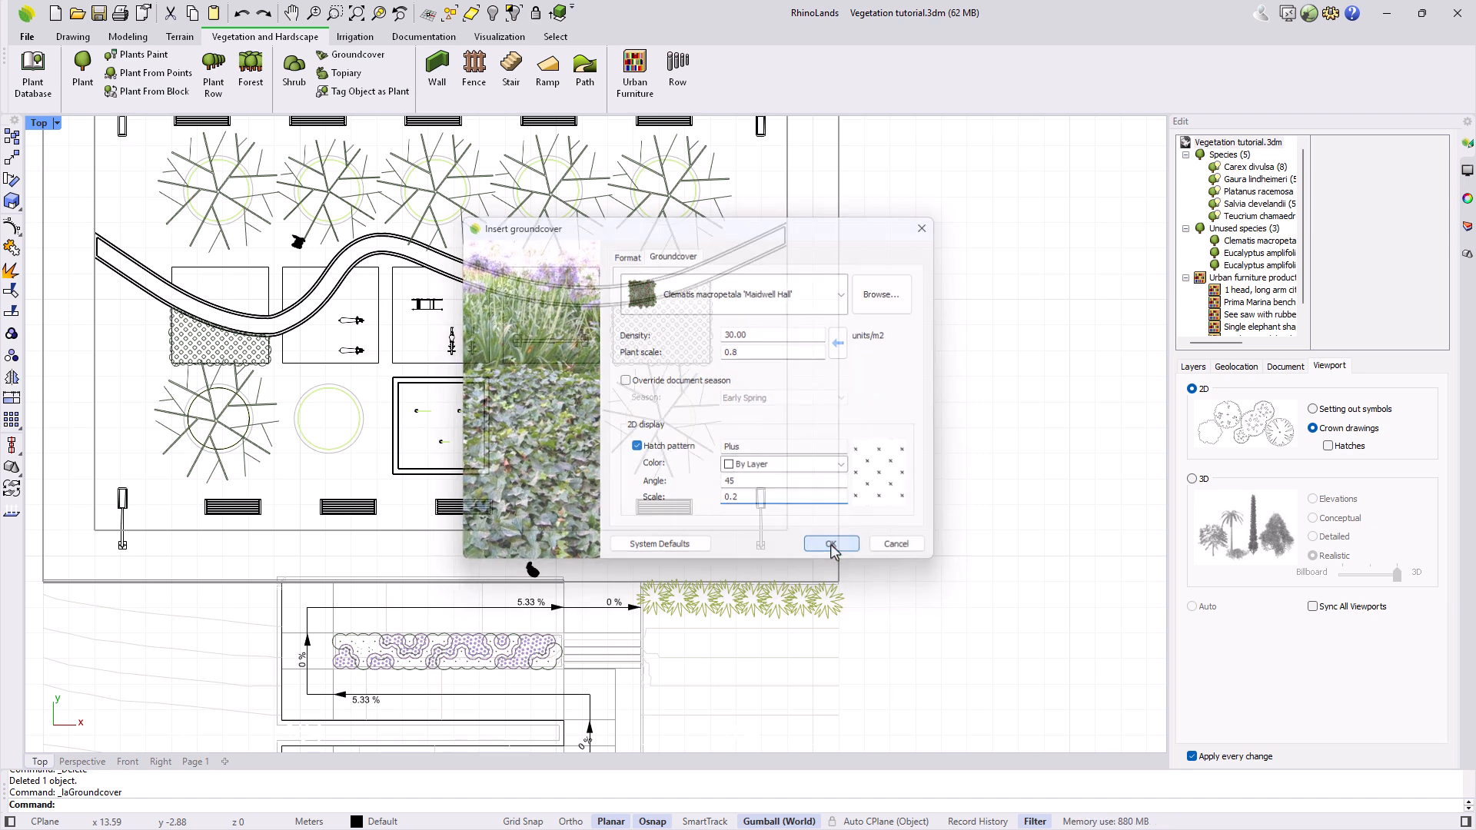
Insert the groundcover inside the square planter with the sphere posts and show it in the maximized Perspective view
left_click(453, 471)
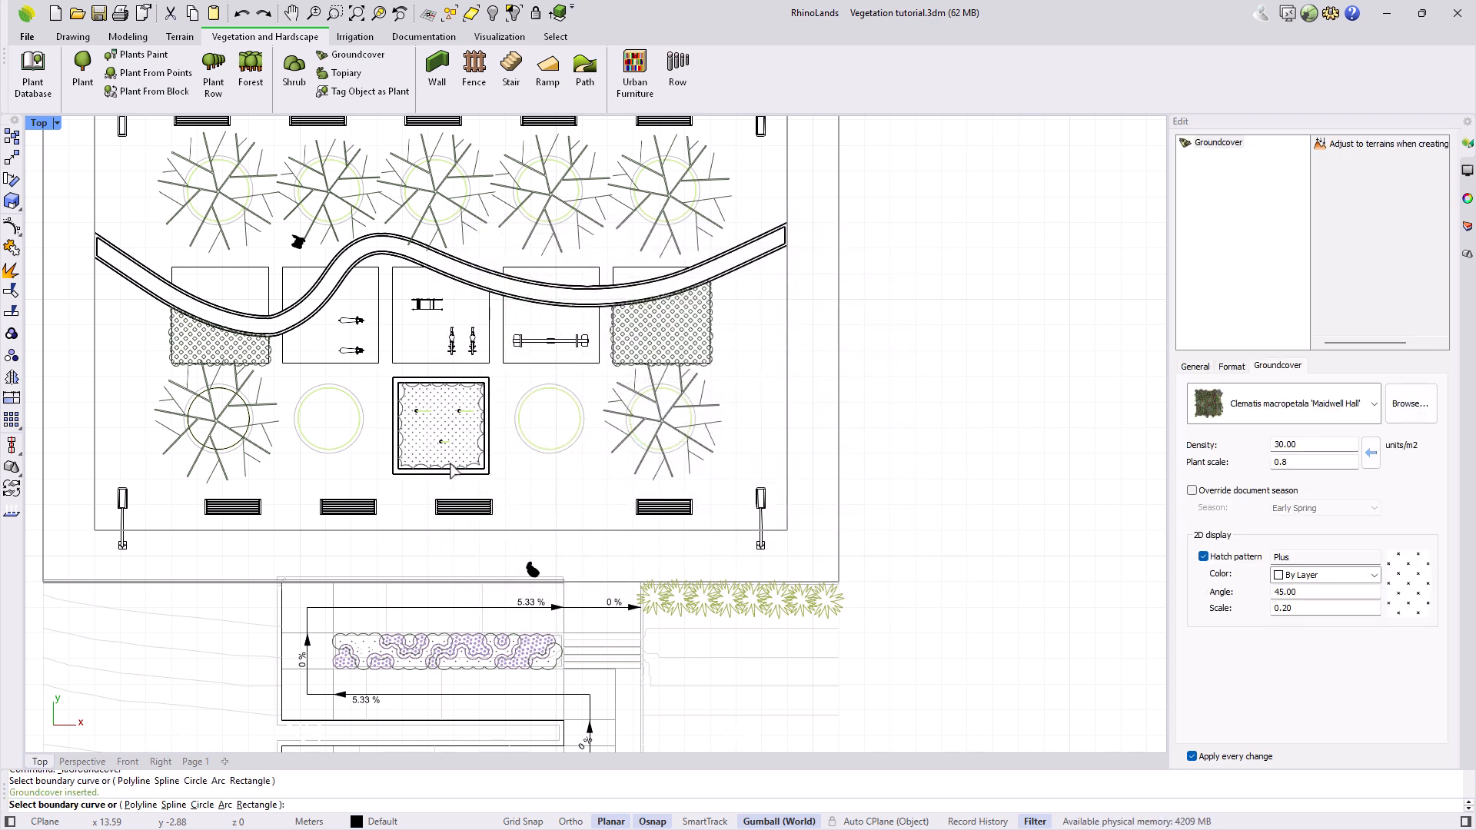
scroll(432, 408, "up", 3)
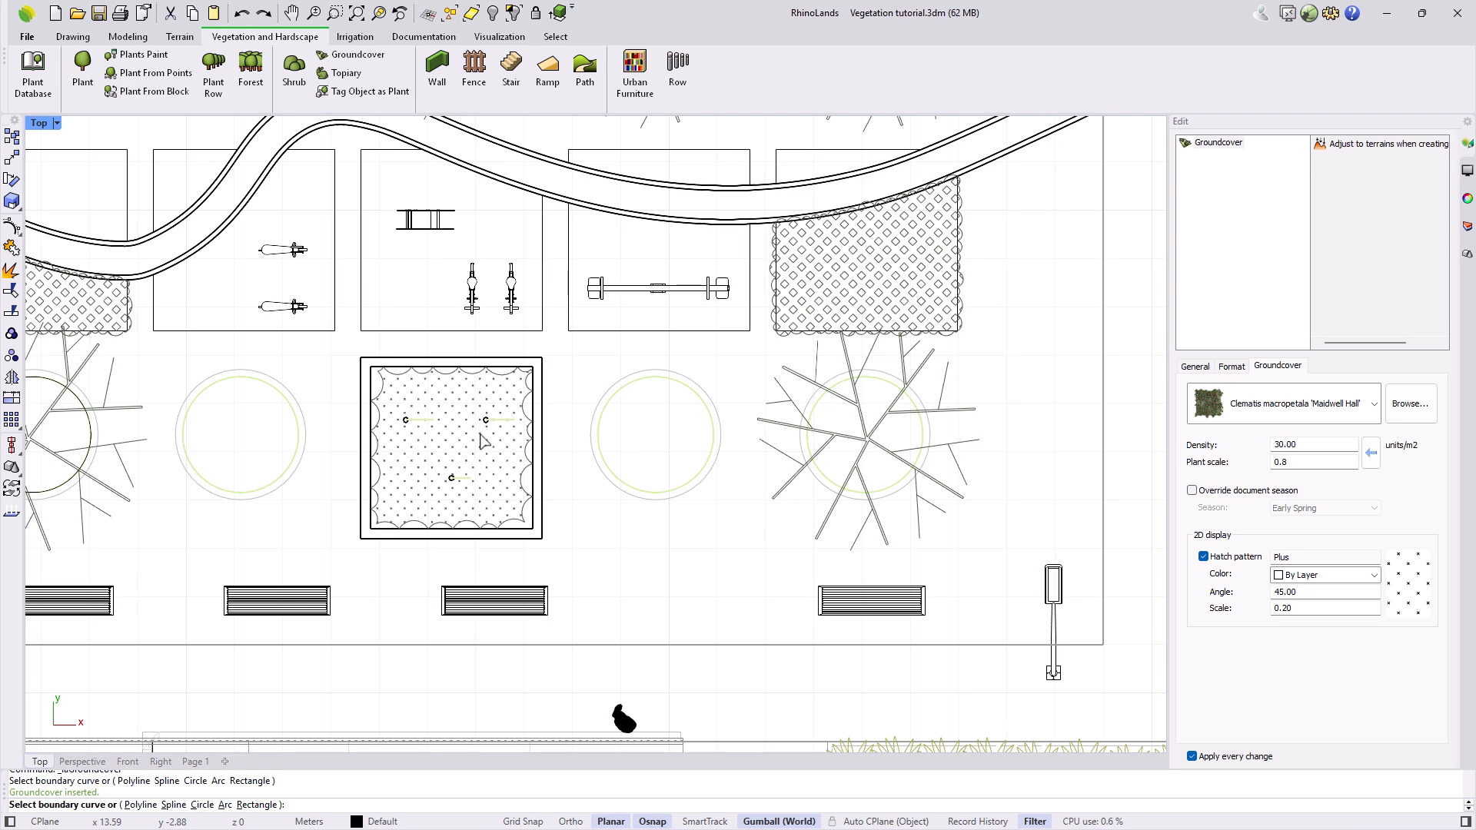
scroll(542, 470, "up", 3)
left_click(514, 470)
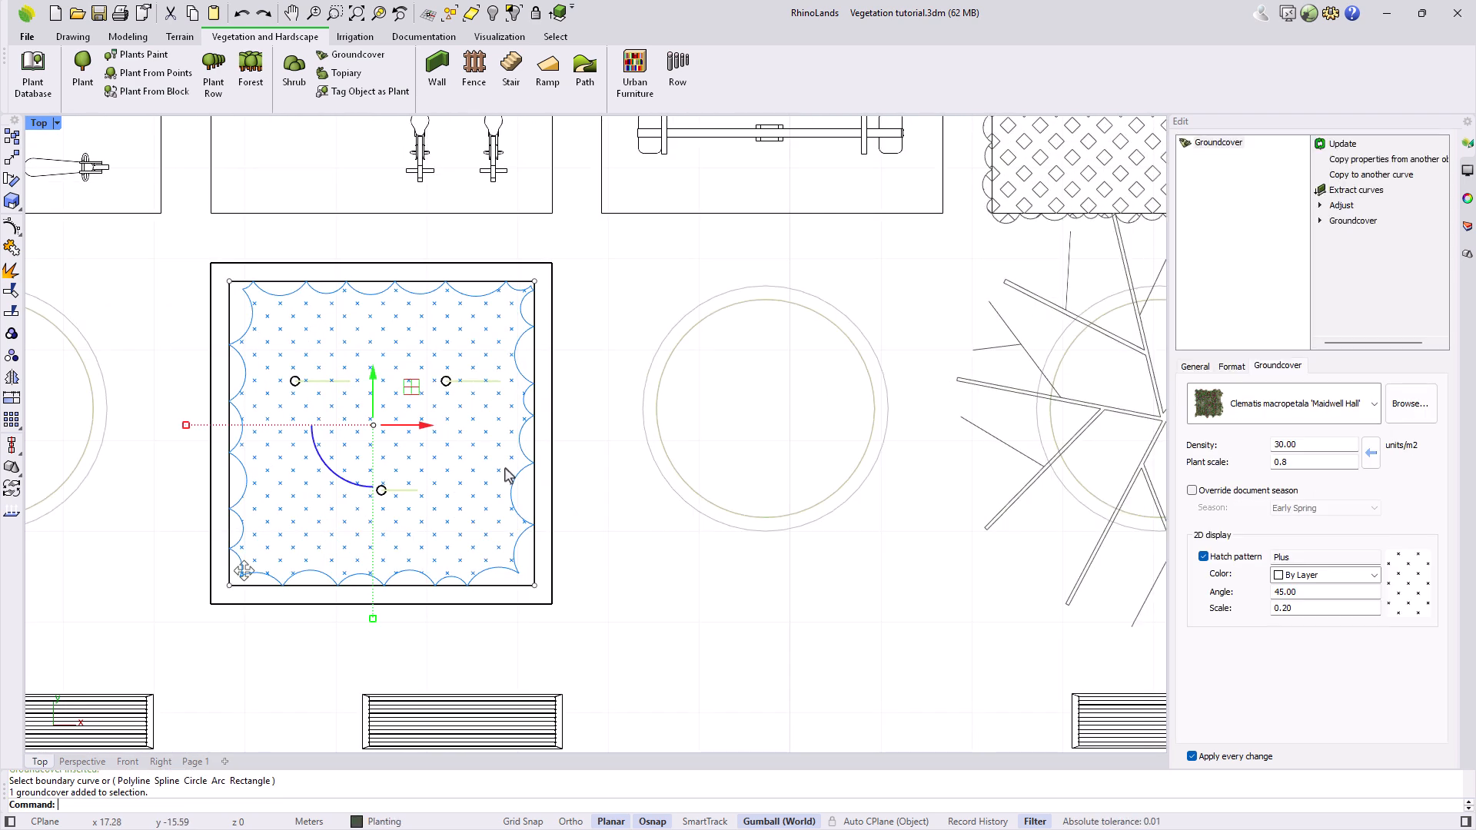
left_click(1292, 464)
left_click(644, 538)
double_click(38, 125)
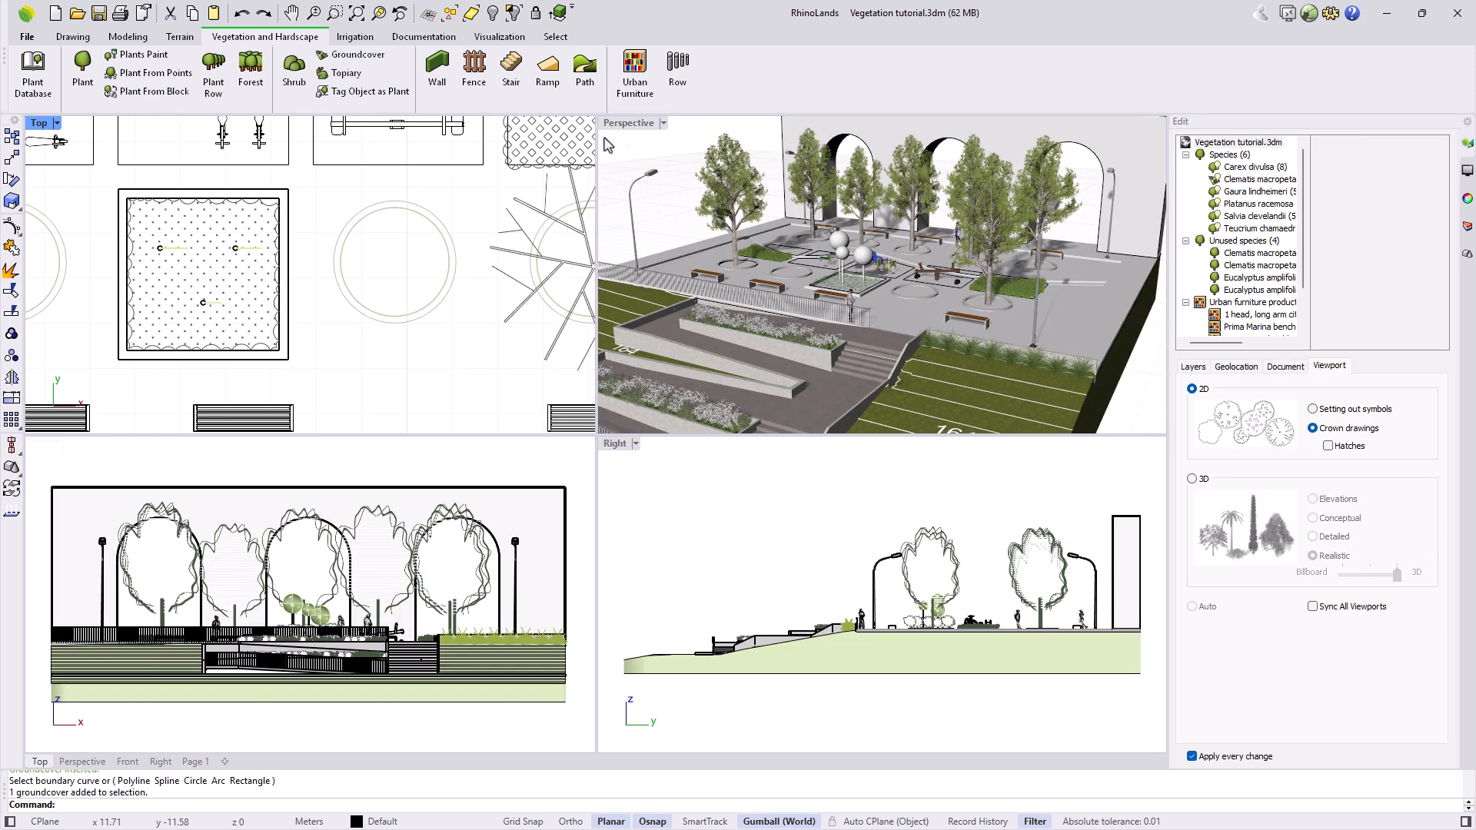
double_click(636, 127)
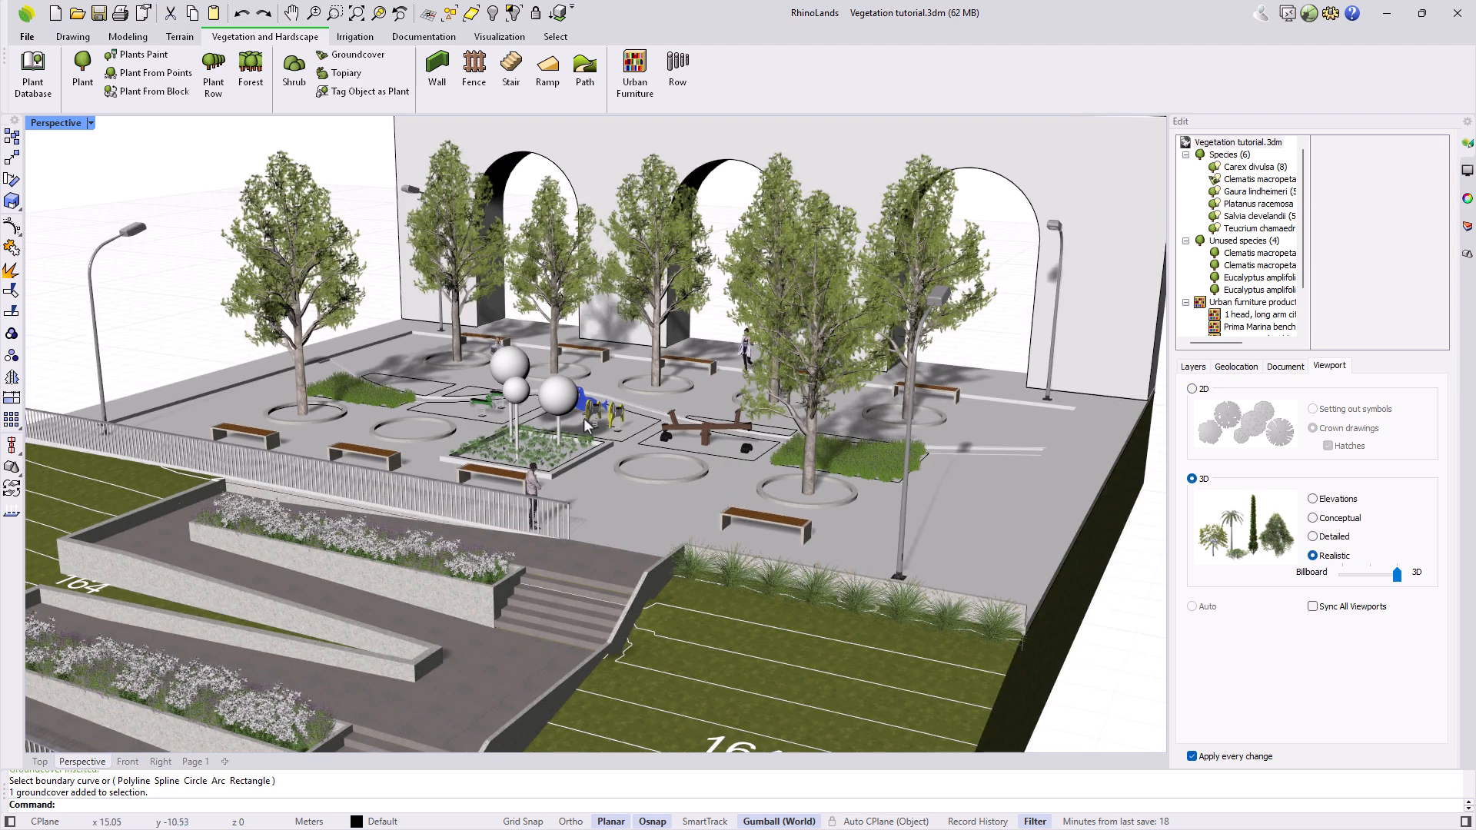
scroll(584, 418, "up", 6)
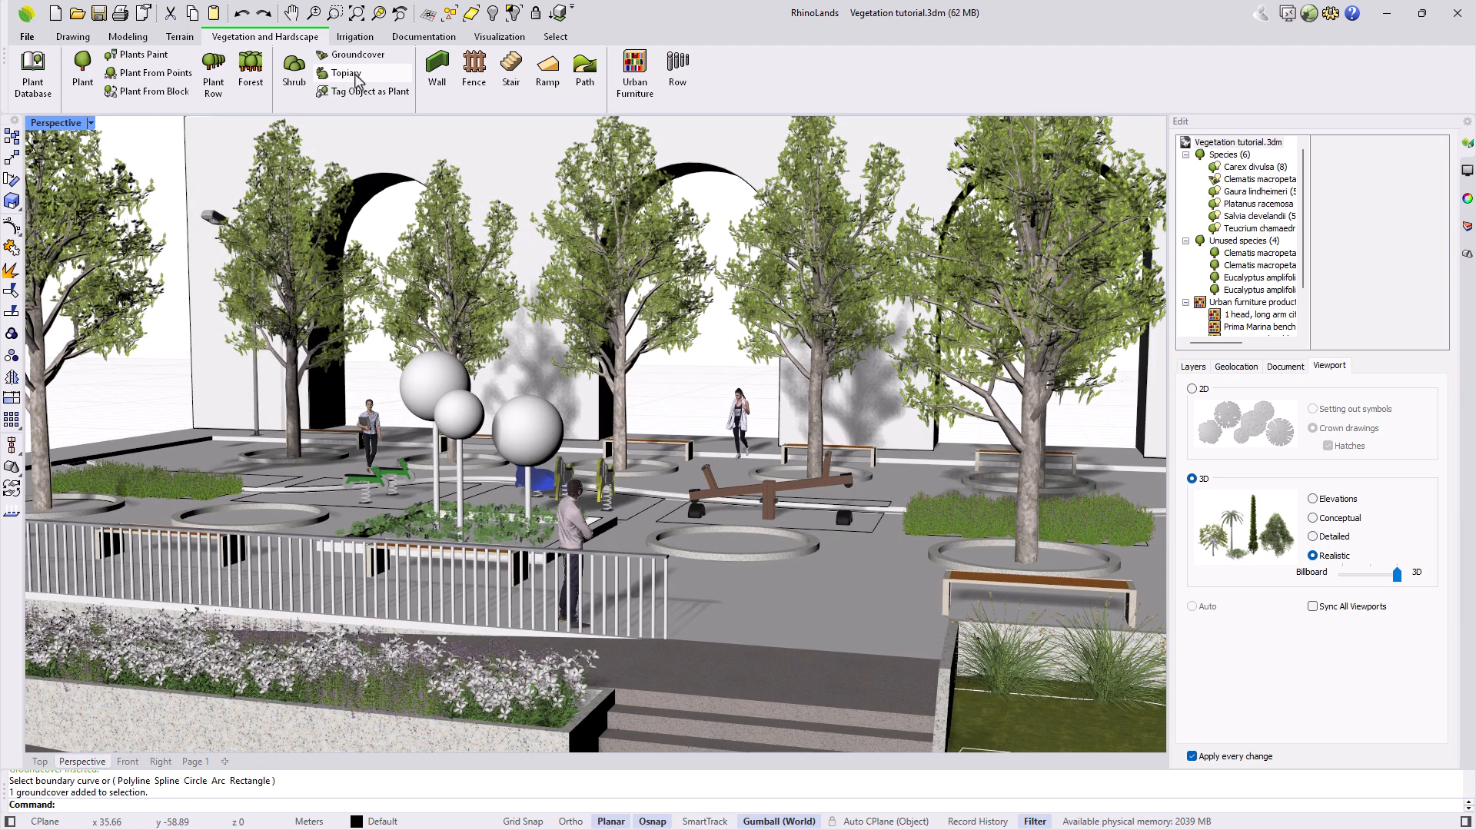
Start a topiary, check the render shapes of Buxus sempervirens in the plant database, and choose that species
left_click(355, 77)
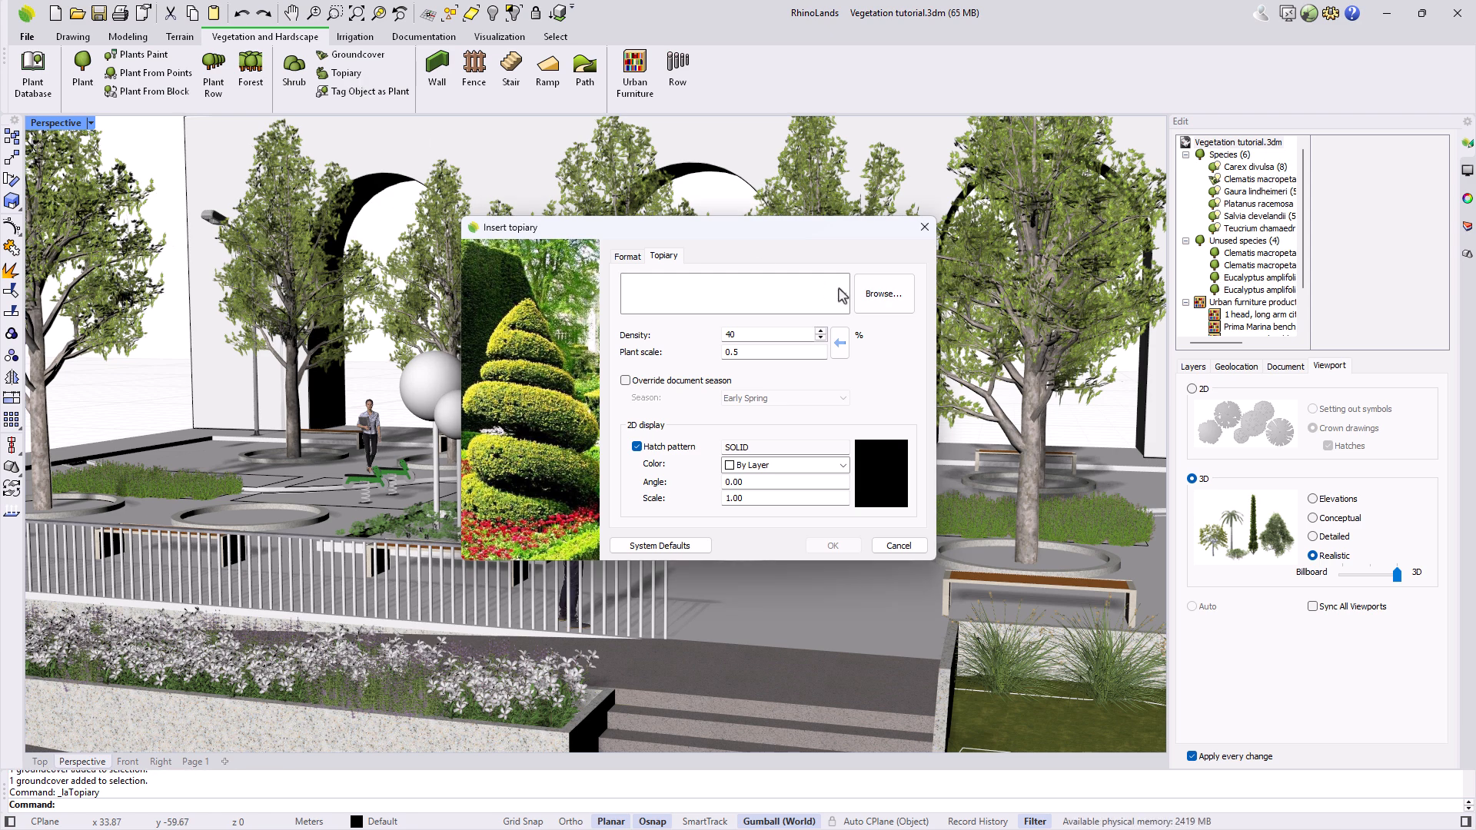
left_click(874, 299)
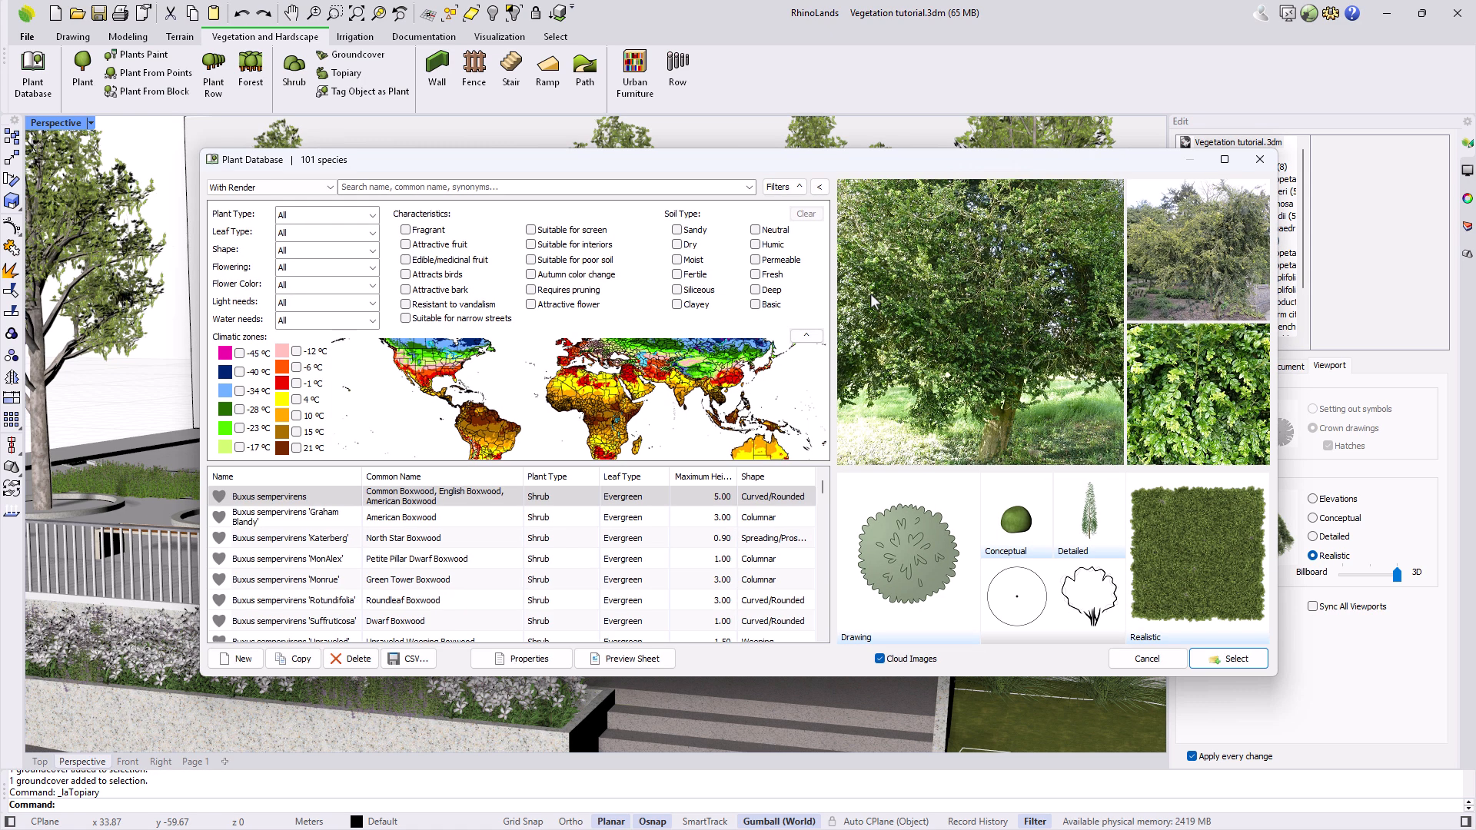
left_click(322, 500)
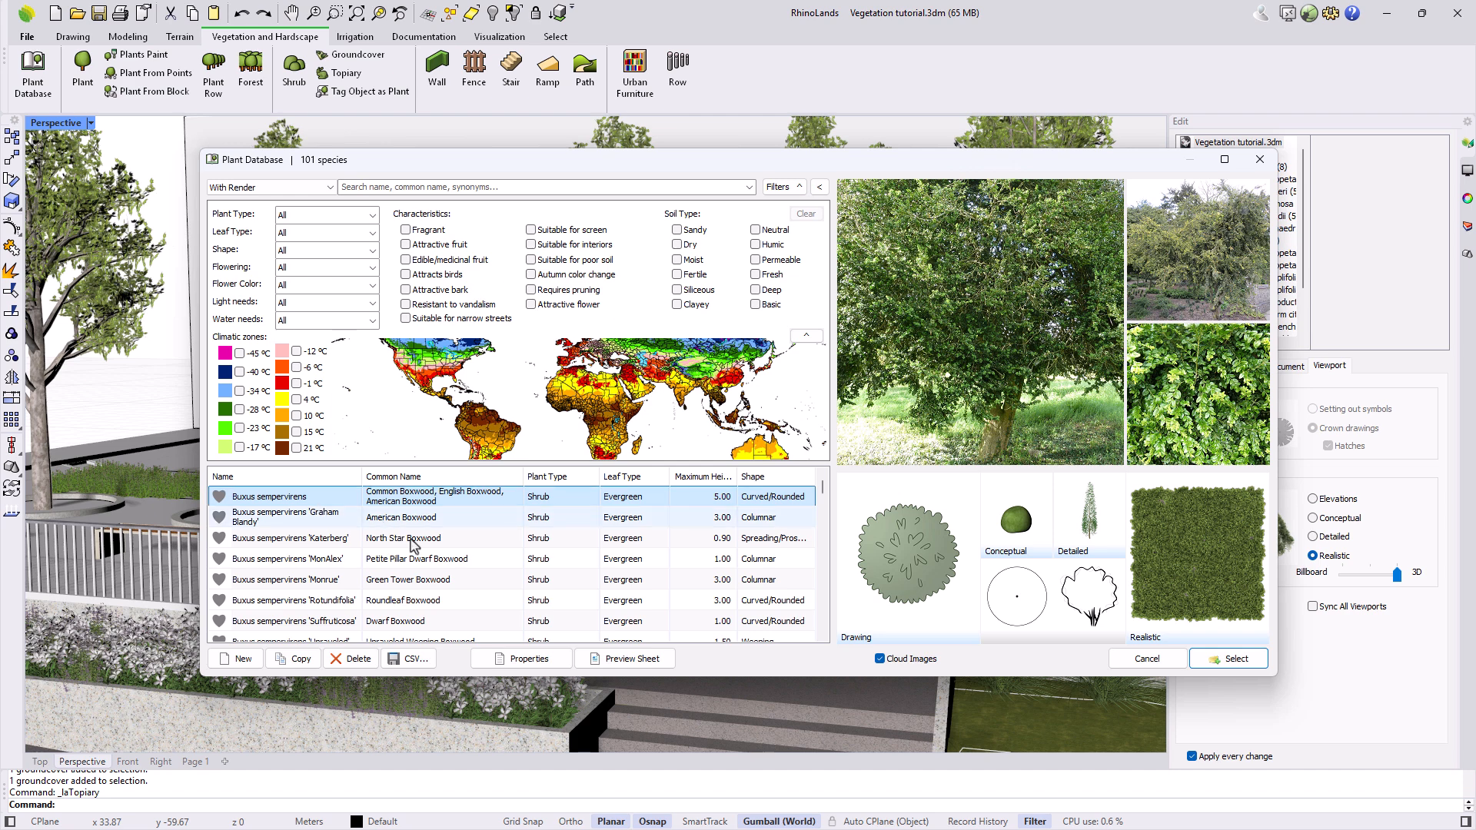
left_click(531, 661)
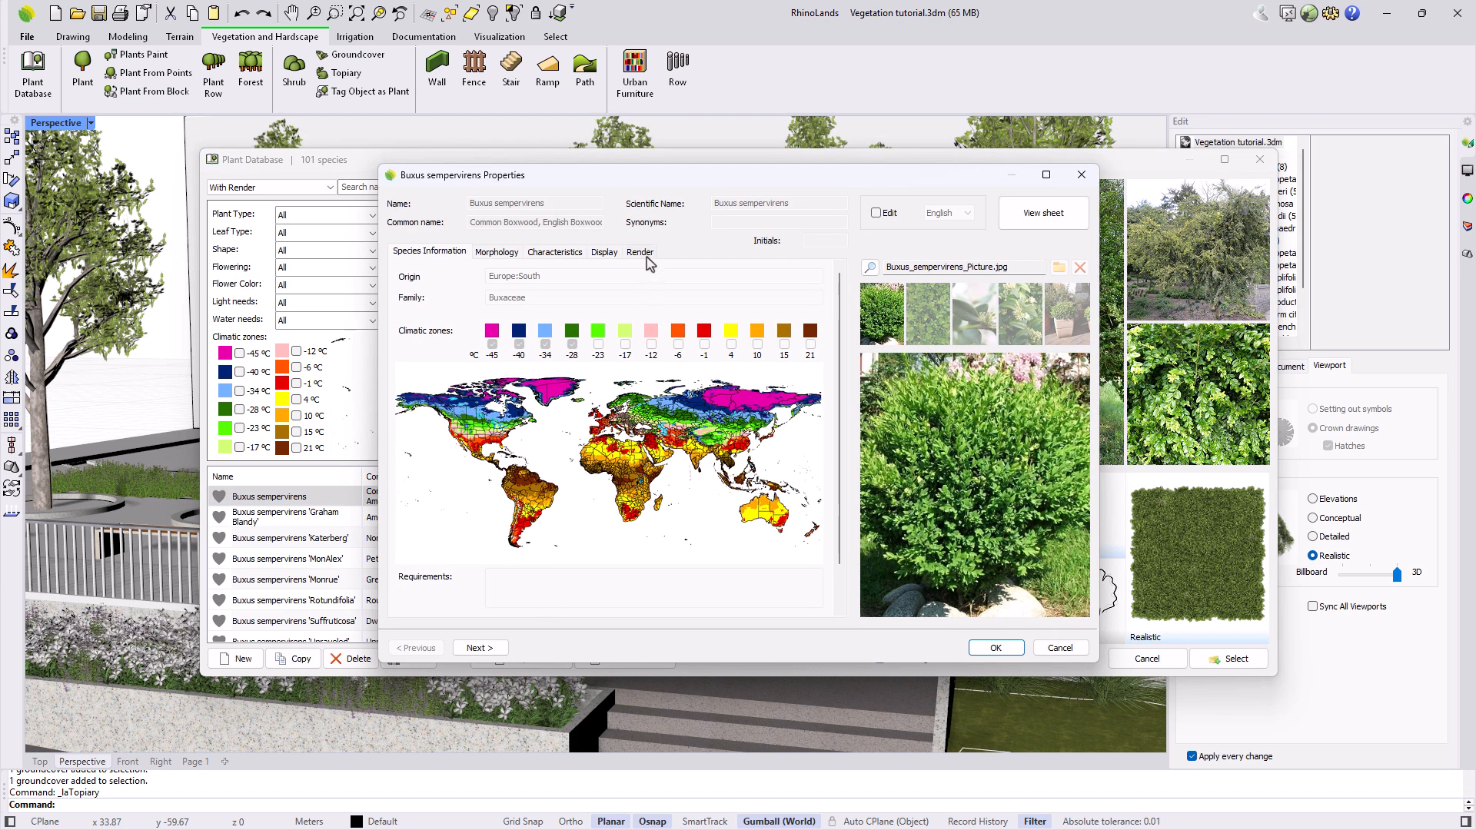
left_click(640, 252)
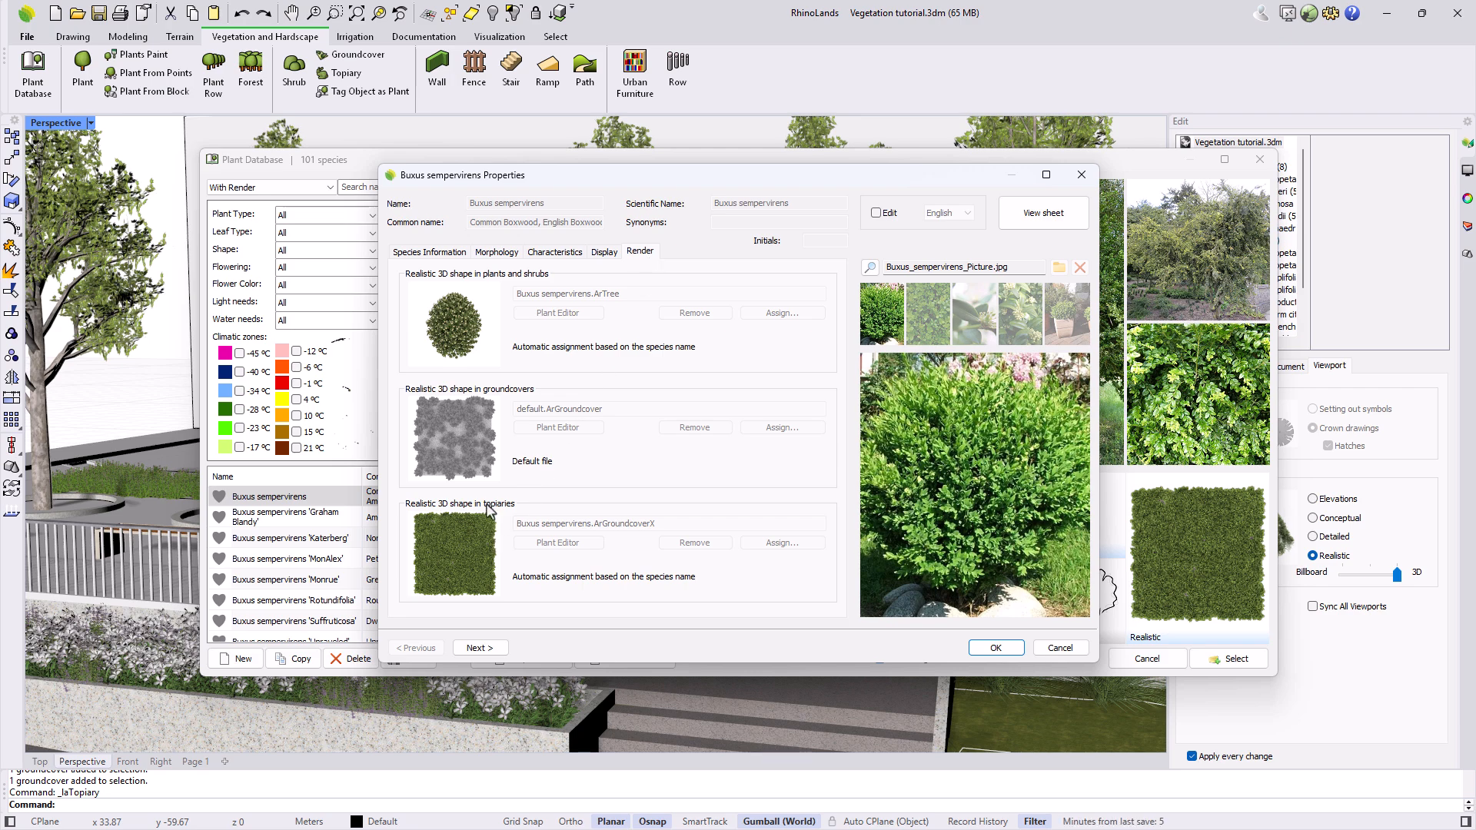
left_click(995, 648)
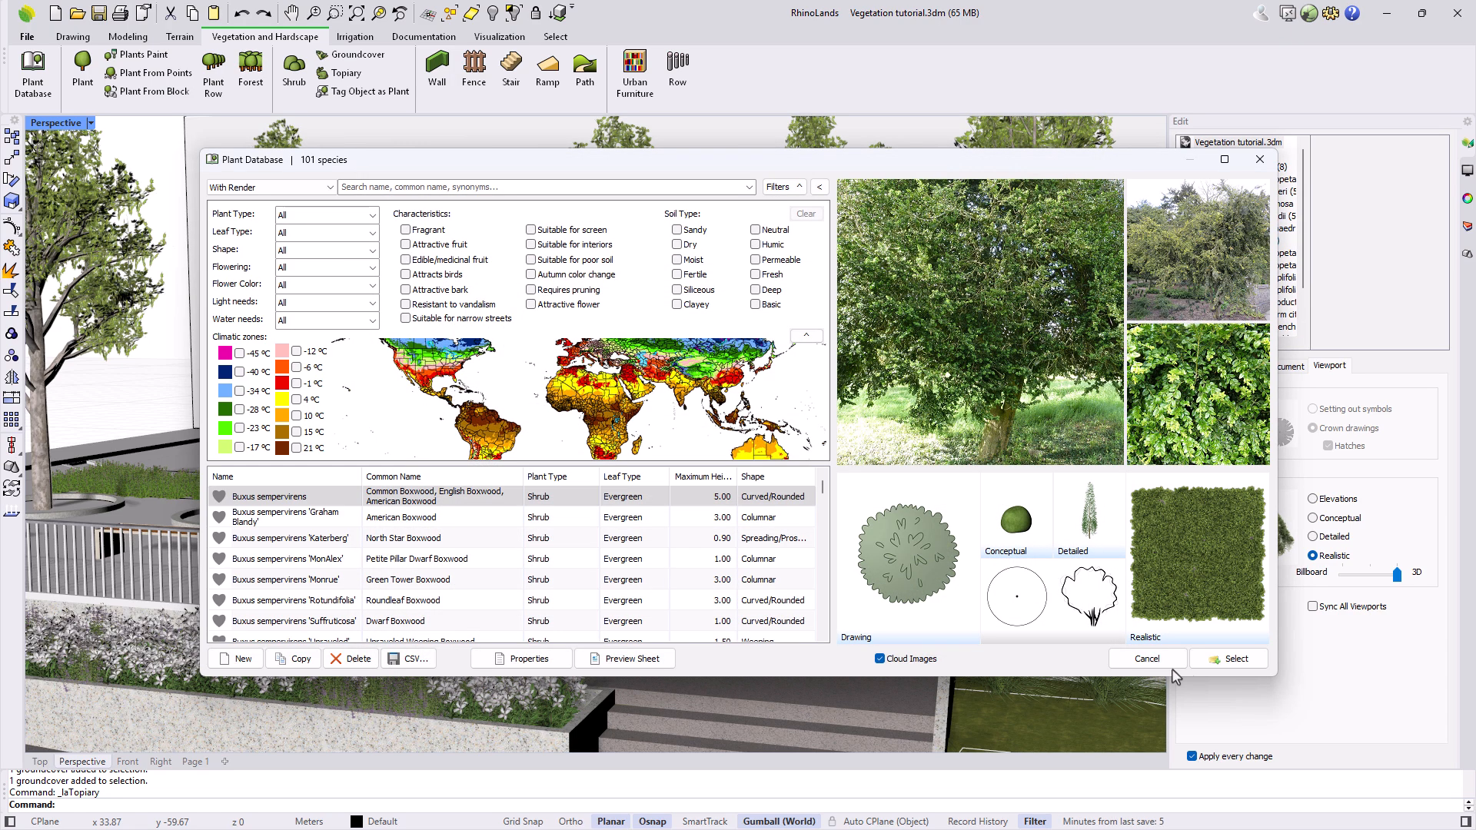
left_click(1201, 666)
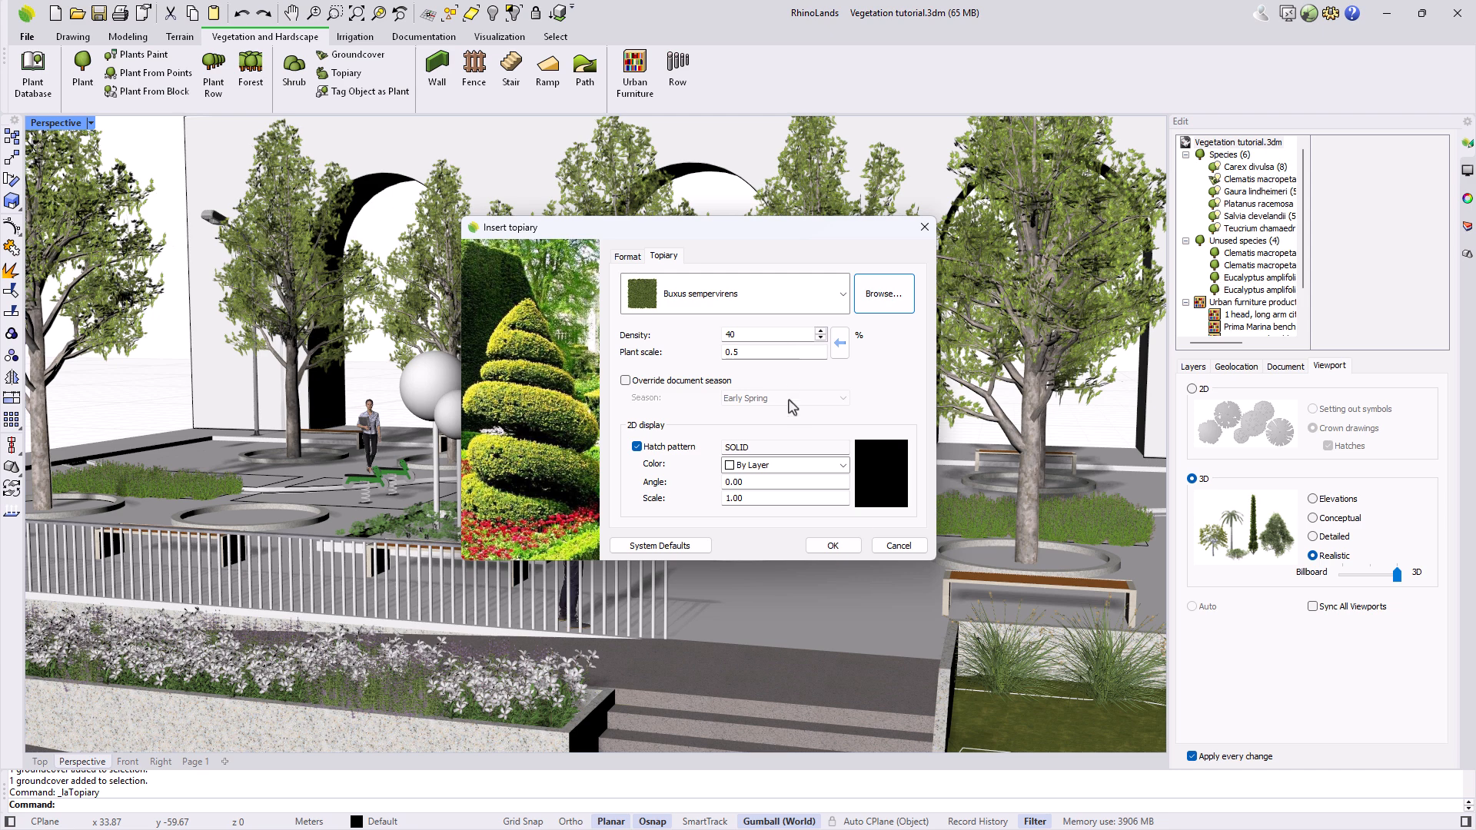
Insert the topiary on the three white spheres above the square planter, keeping 40% density and 0.5 plant scale
left_click(840, 547)
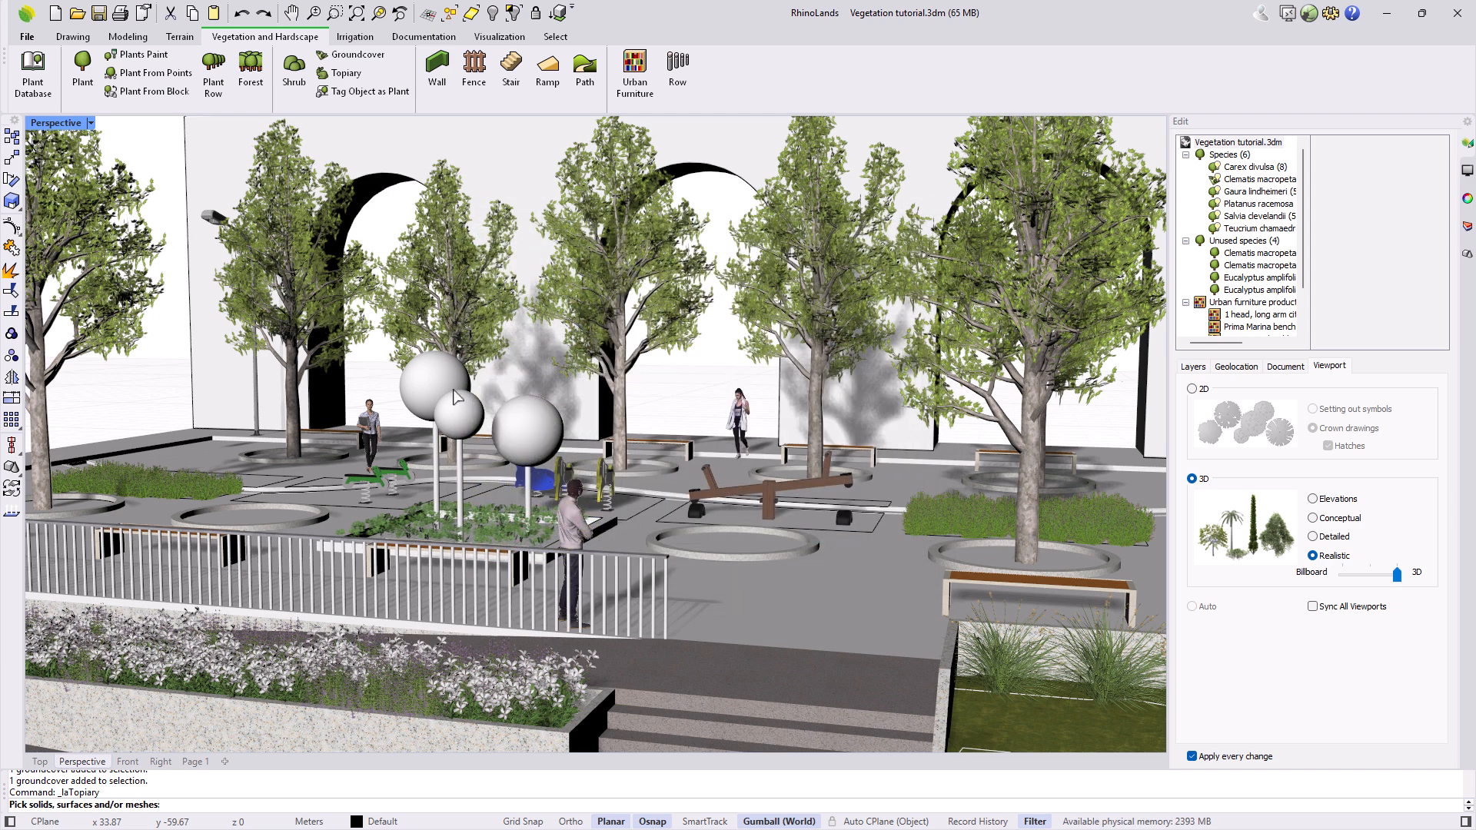
left_click(444, 387)
left_click(465, 415)
left_click(521, 435)
key("Return")
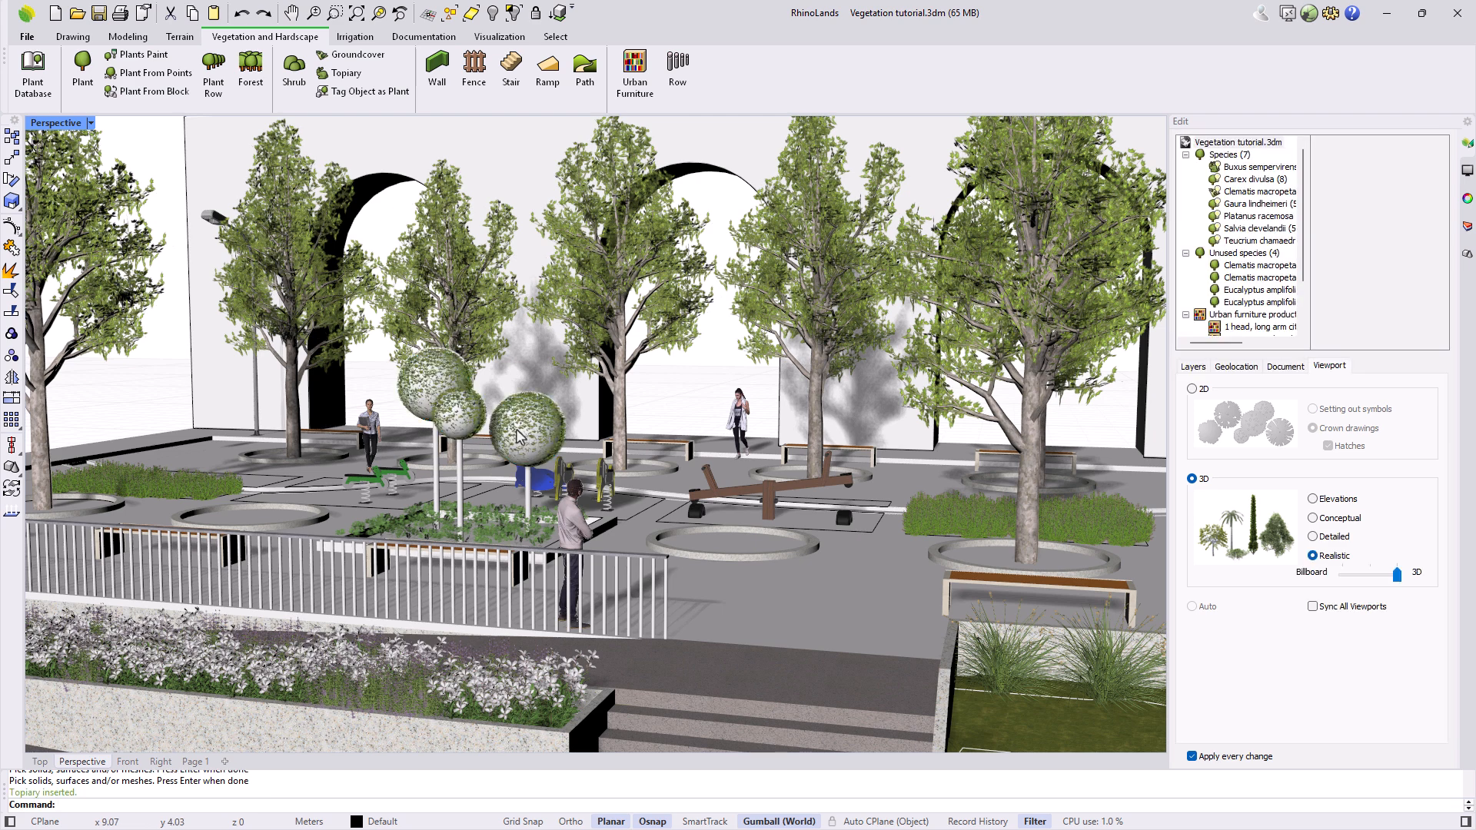
Hide the three base spheres inside the topiary foliage
scroll(520, 435, "up", 5)
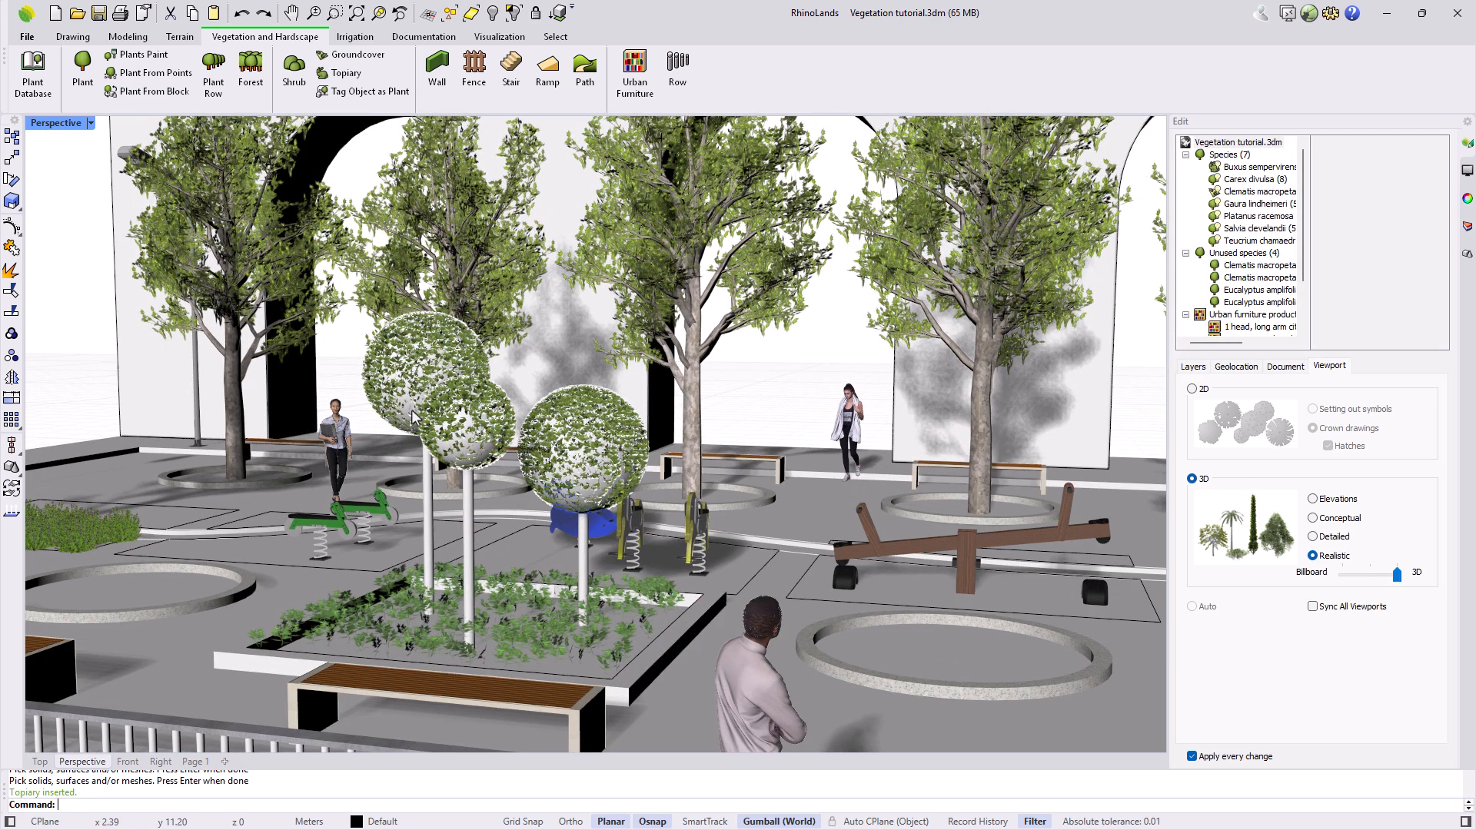
left_click(413, 415)
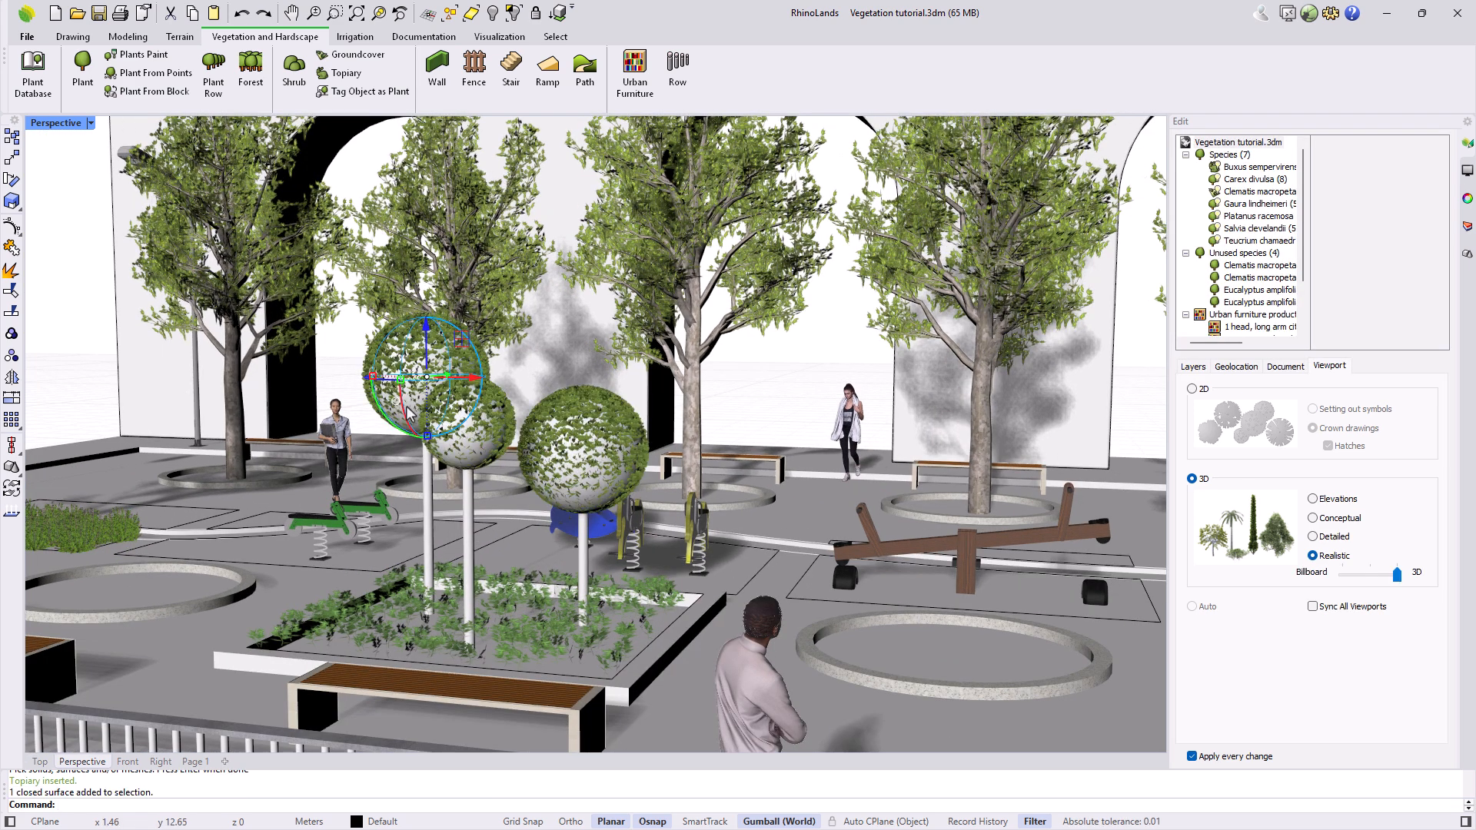
left_click(465, 457, "shift")
left_click(577, 498, "shift")
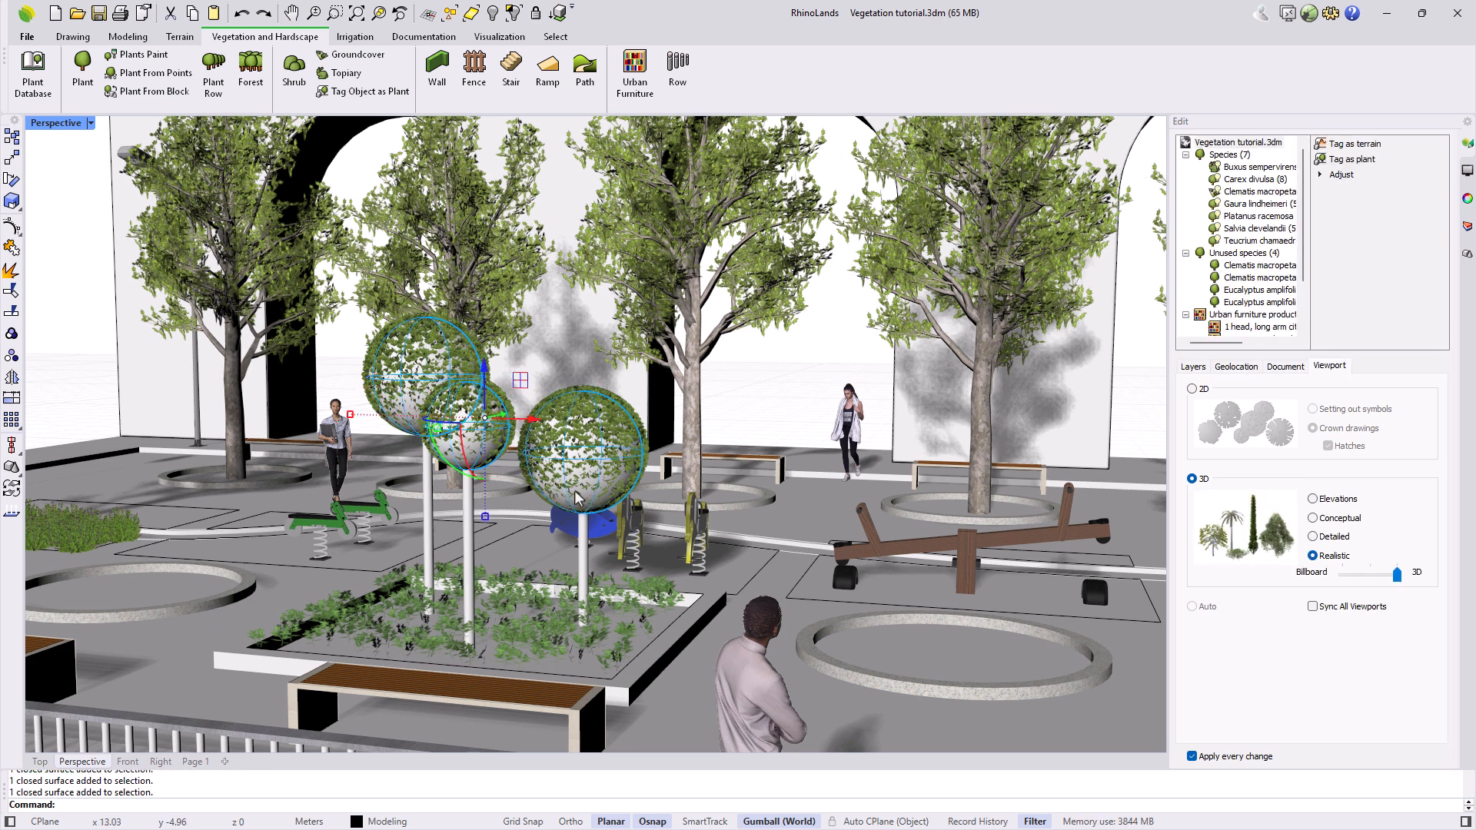
left_click(492, 13)
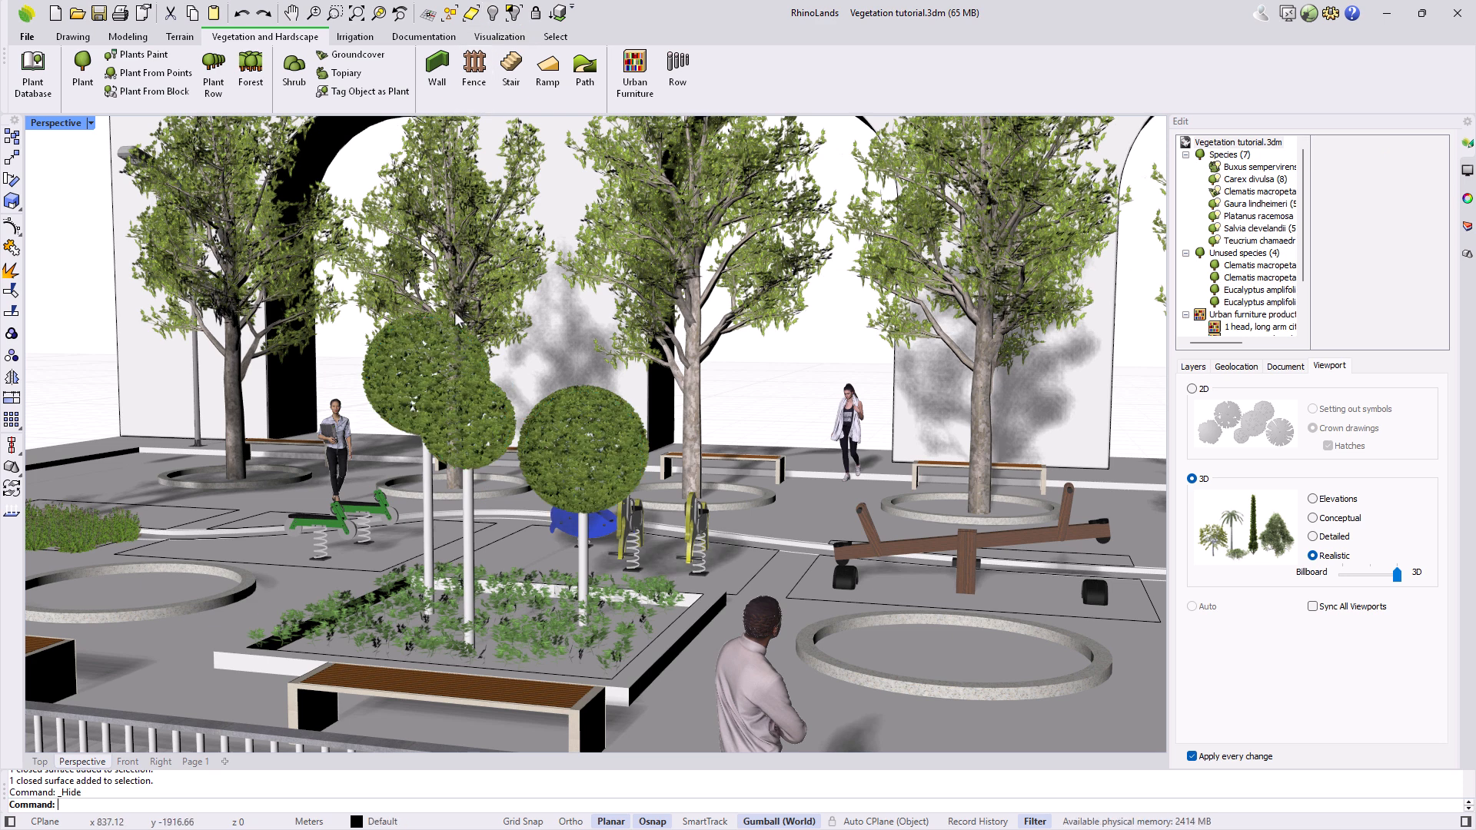
Set the topiary's density to 25%
left_click(431, 358)
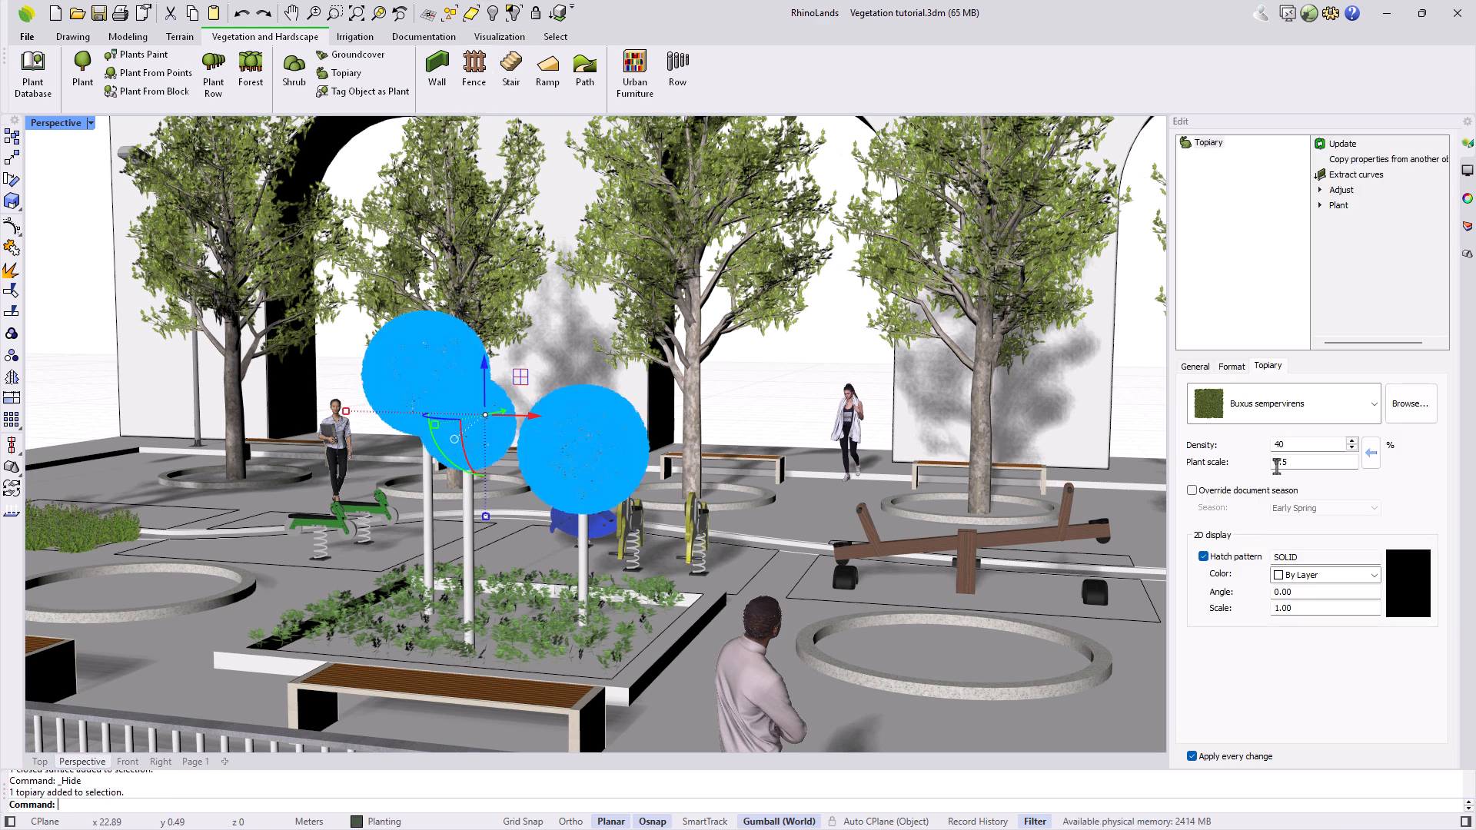
left_click_drag(1299, 444, 1253, 446)
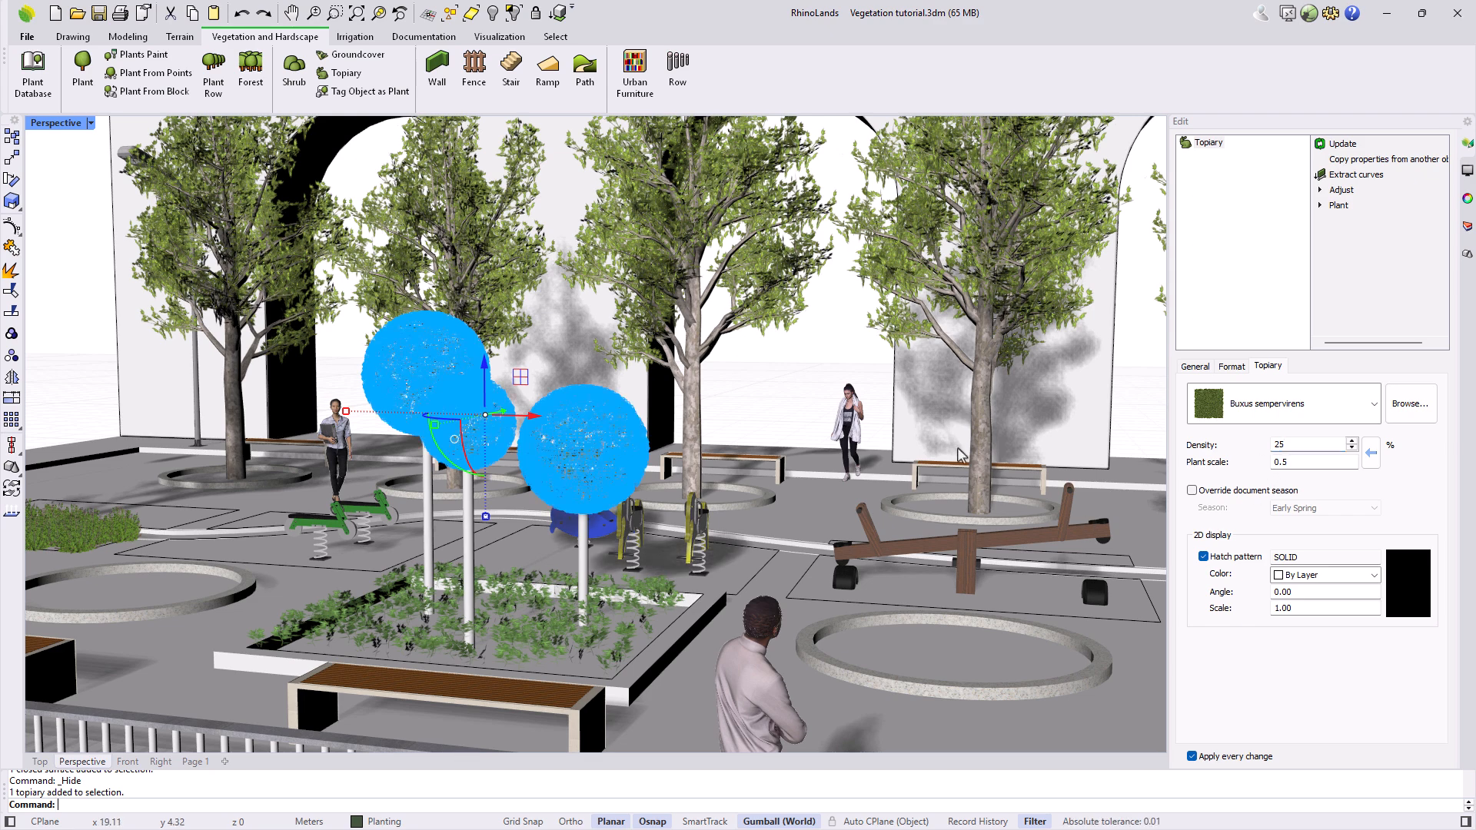
left_click(828, 401)
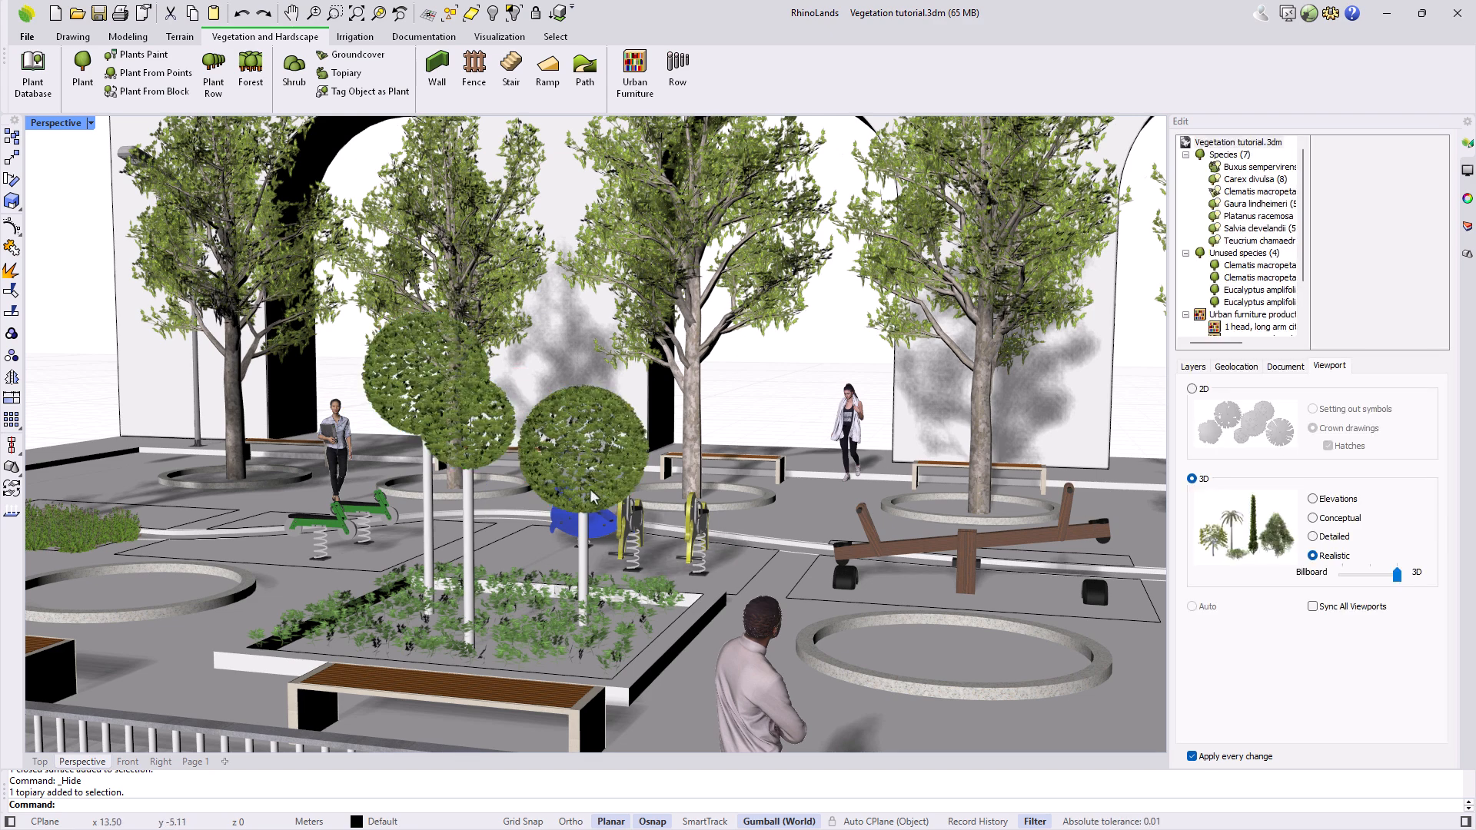
Save the model and bring the unused species into view in the document's element list
scroll(595, 499, "down", 6)
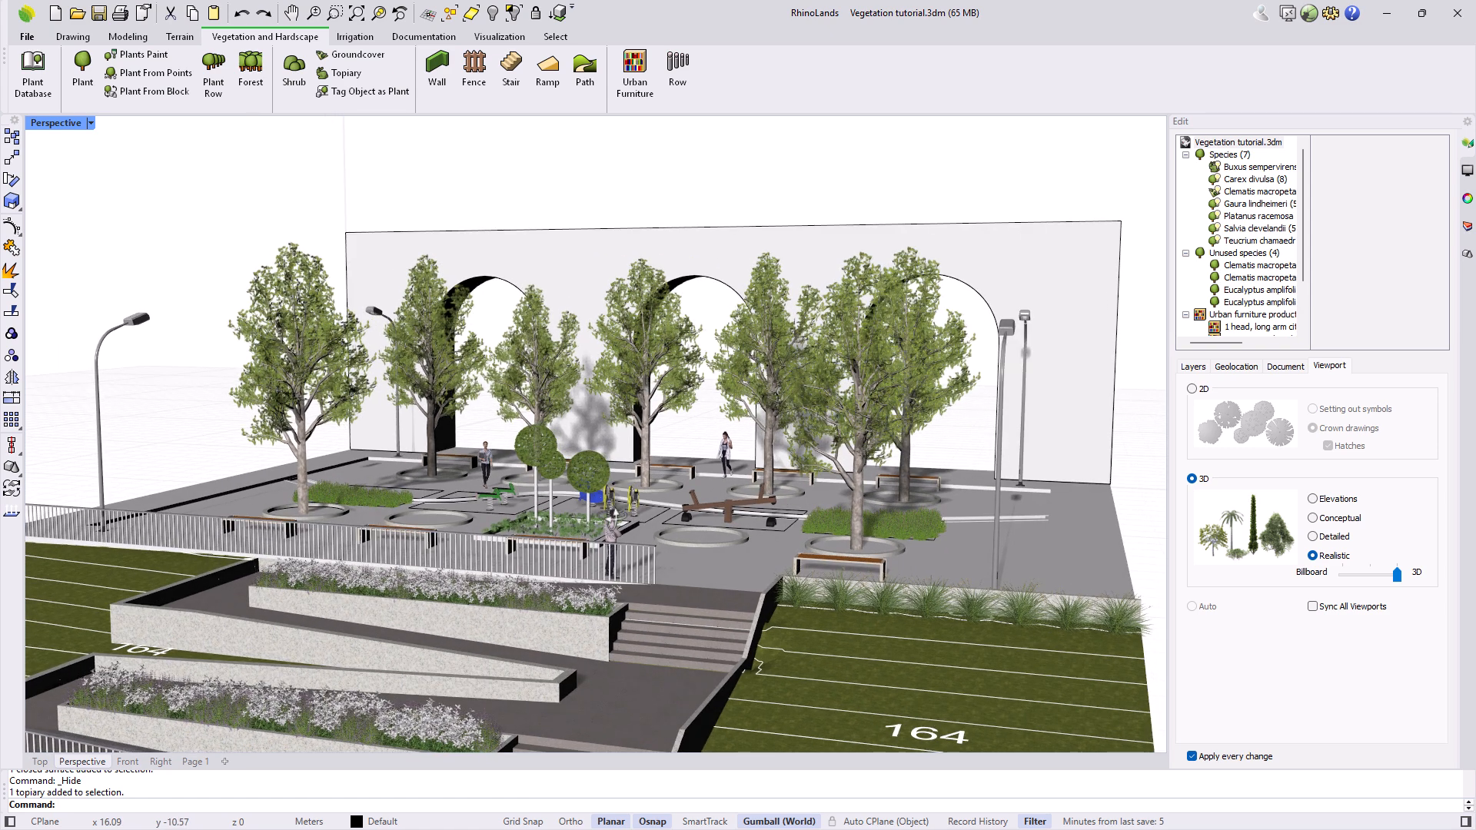
key("ctrl+s")
scroll(1280, 202, "down", 2)
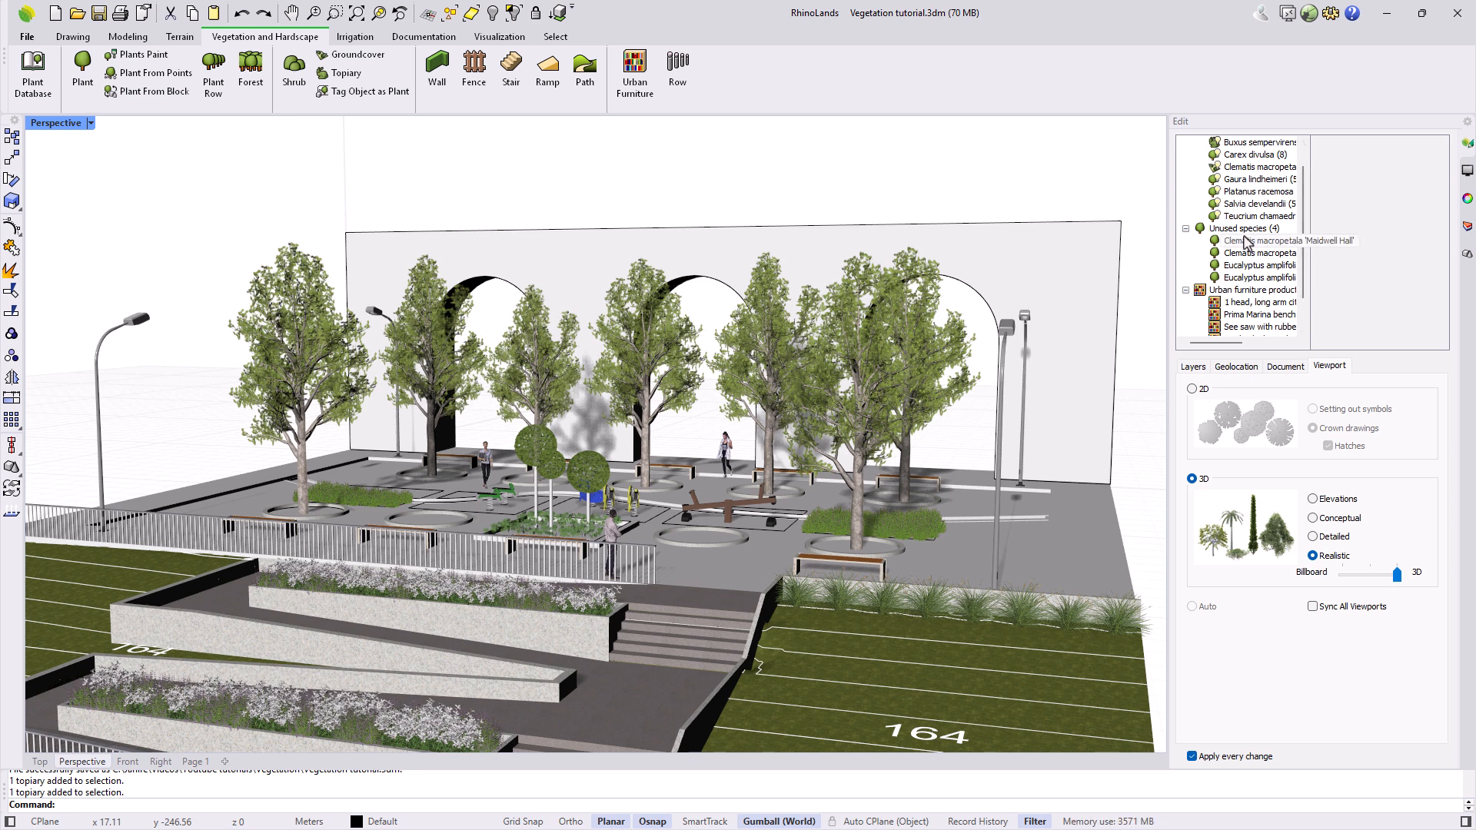
Purge the unused species Clematis macropetala 'Maidwell Hall' and all the other unused species from the document
left_click(1245, 243)
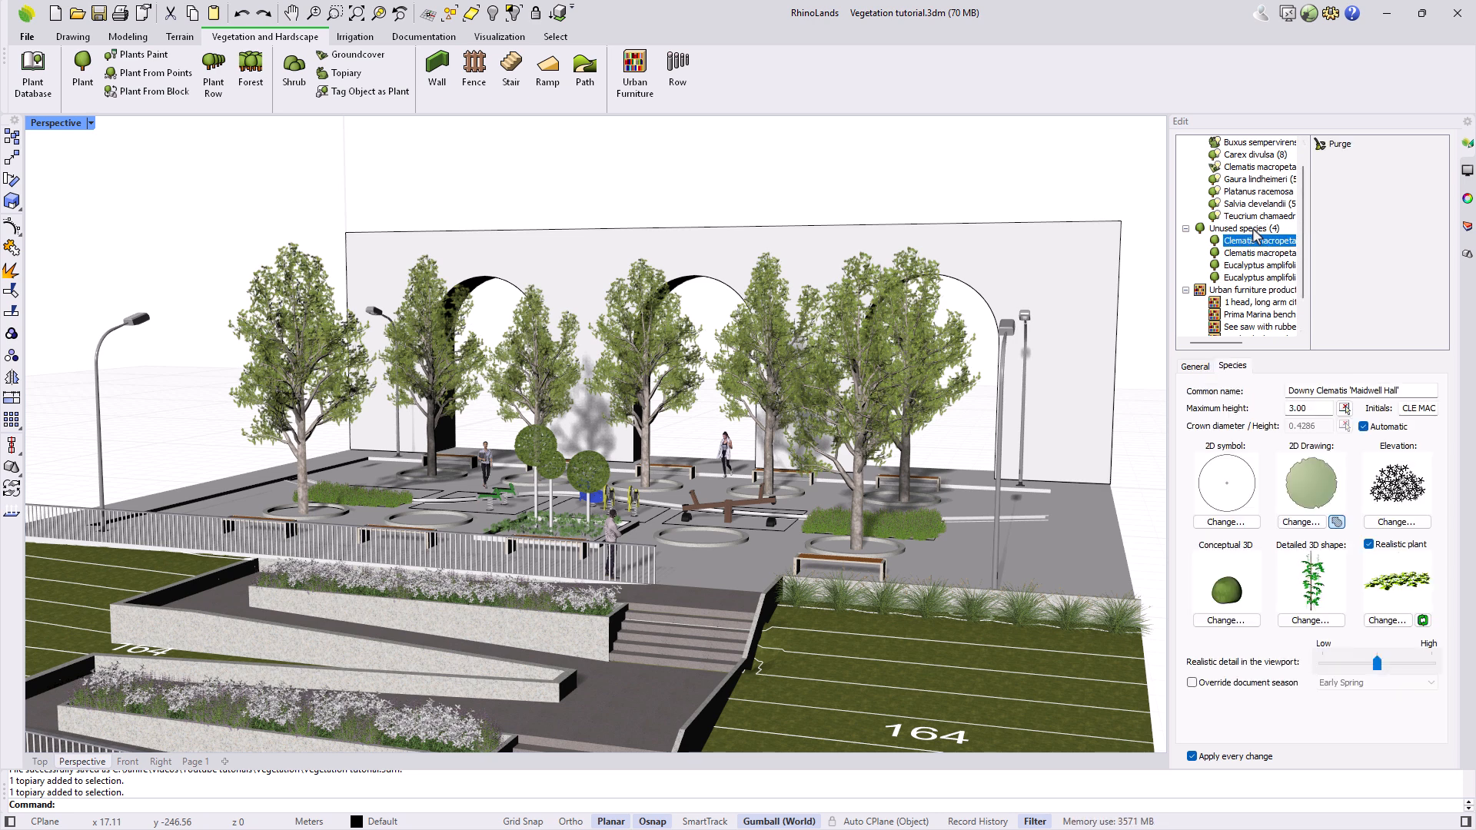
left_click(1341, 146)
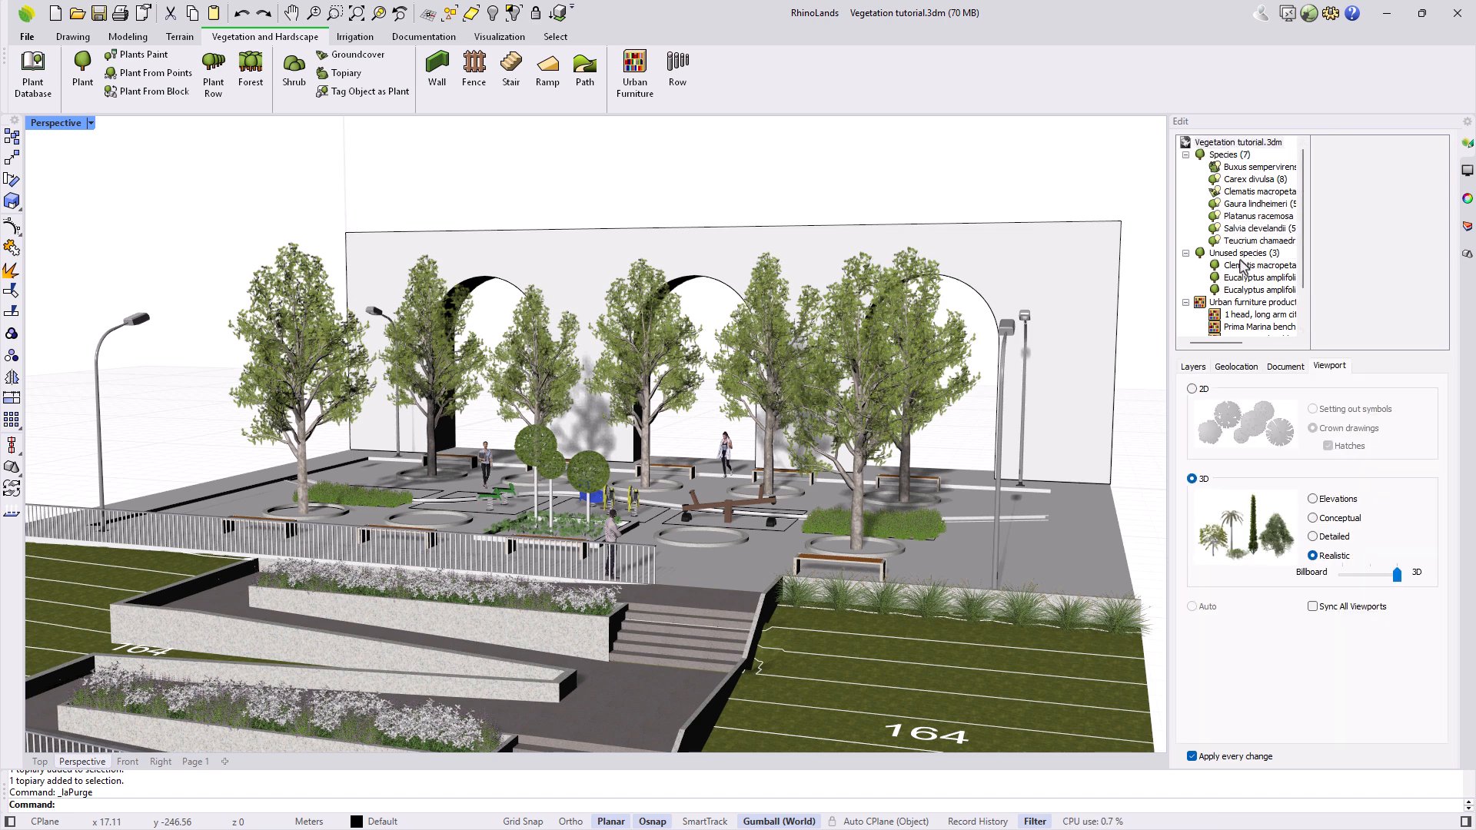
left_click(1243, 253)
left_click(1339, 148)
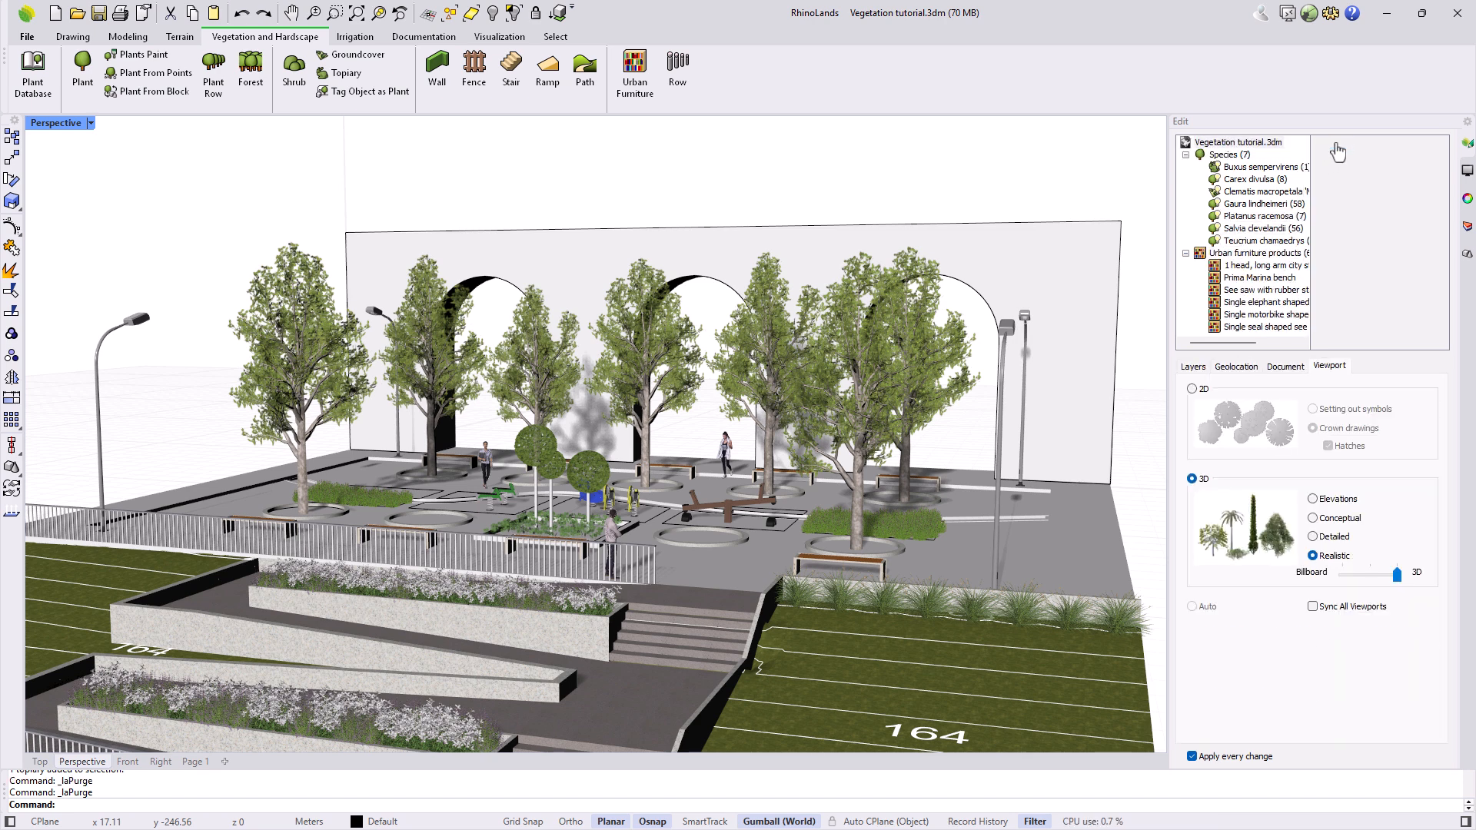
Start inserting a single plant and choose Tilia tomentosa from the plant database
left_click(82, 67)
left_click(835, 295)
left_click(835, 297)
left_click(858, 296)
left_click(563, 189)
type("tilia t")
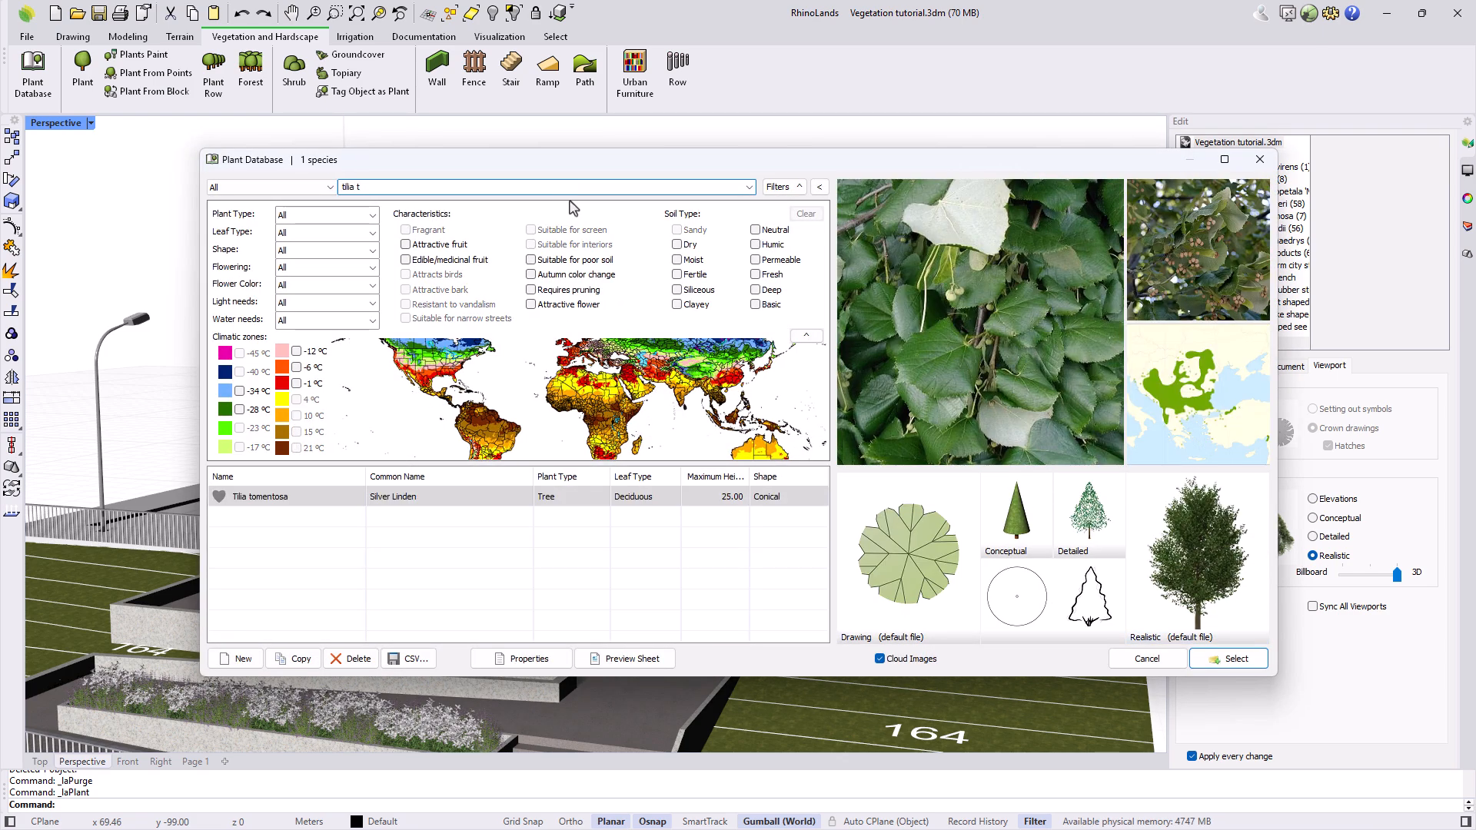
left_click(1206, 665)
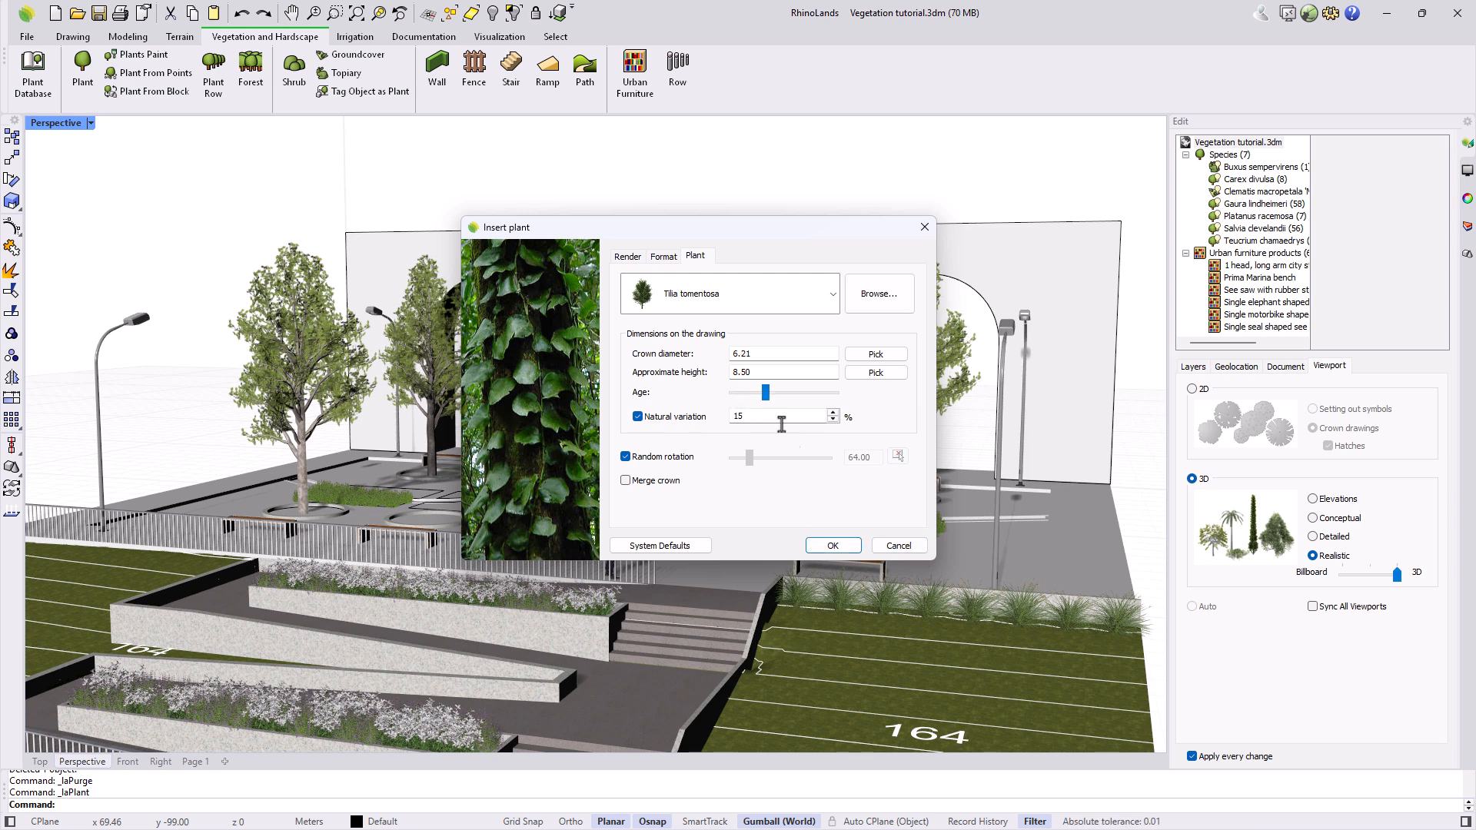
Insert the tree on the grass slope beside the ramp planters, keeping 6.21 crown diameter, 8.50 height and 15% natural variation
left_click(844, 548)
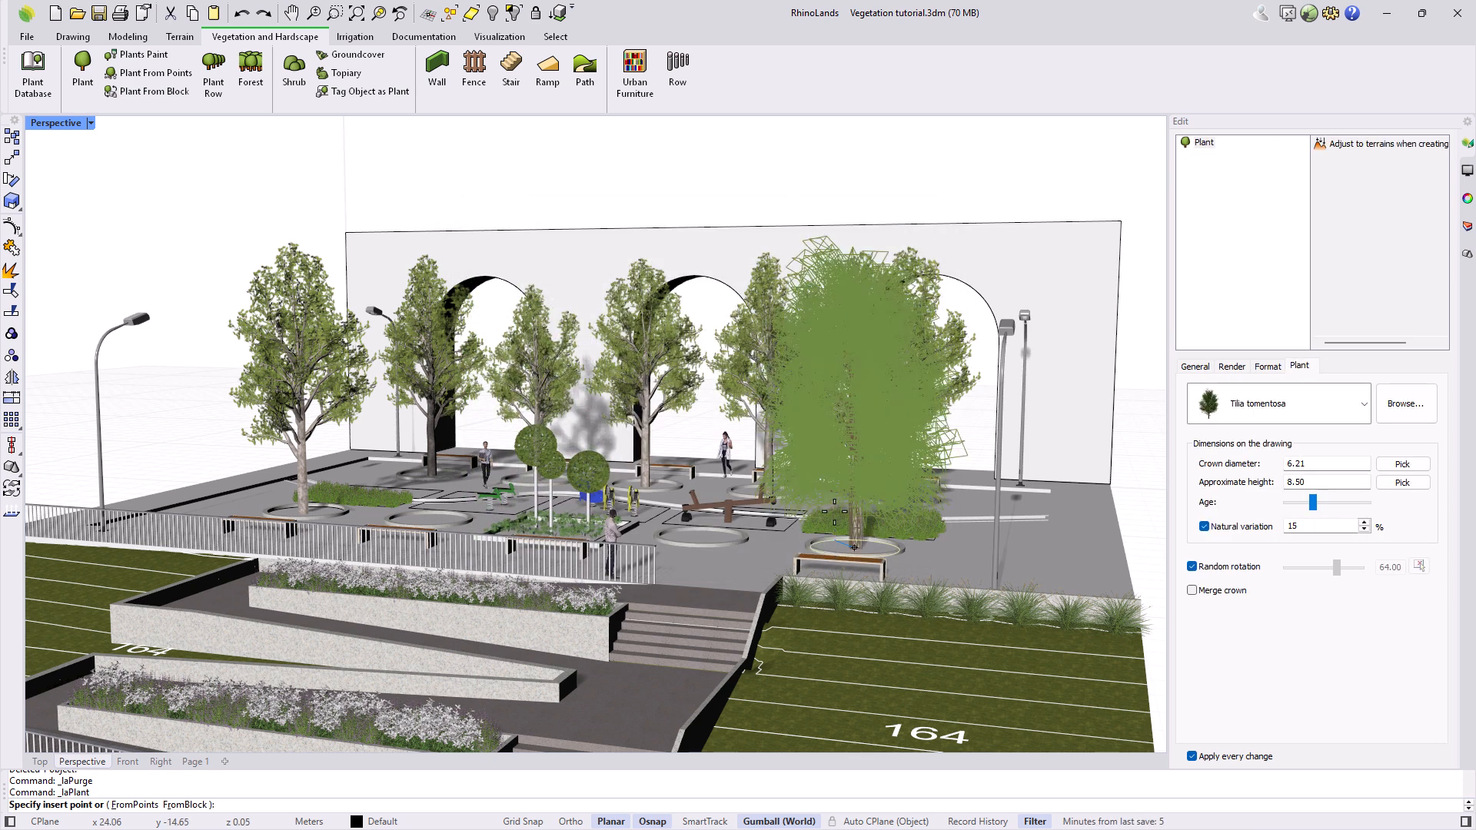
scroll(854, 548, "down", 2)
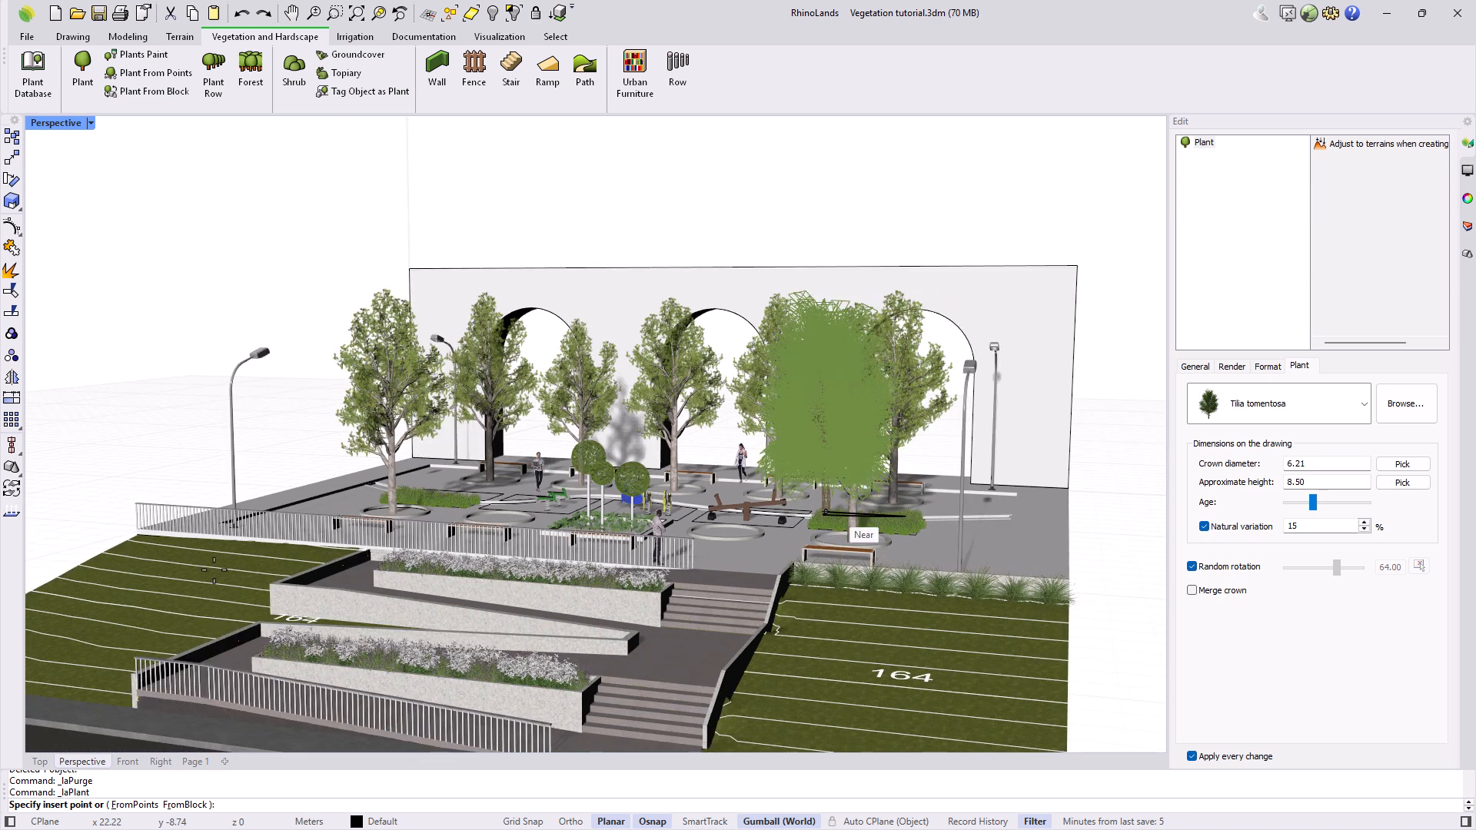
left_click(191, 578)
Adjust the new Tilia tomentosa on the grass slope to the terrain
left_click(177, 433)
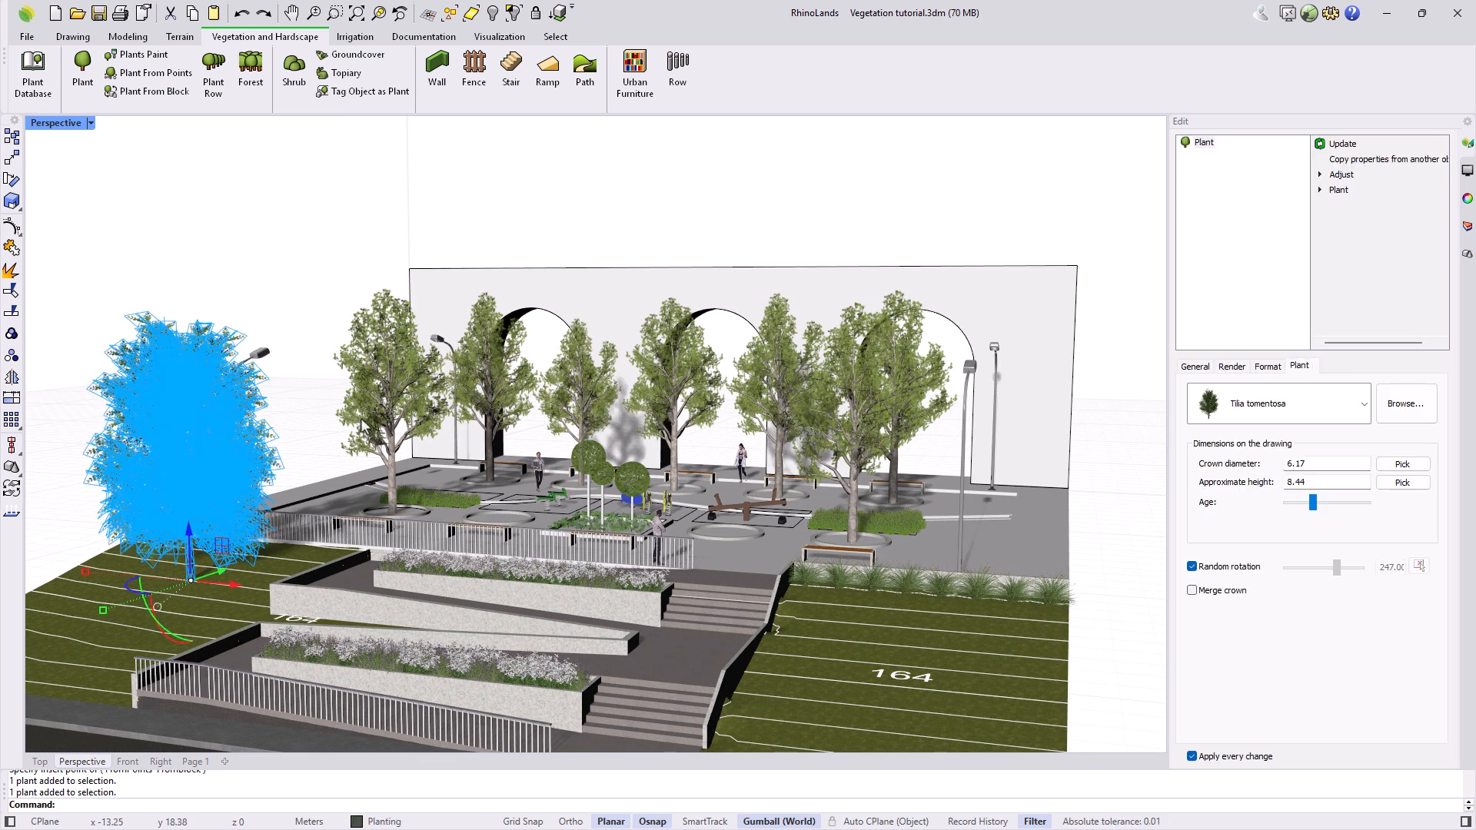
left_click(1341, 175)
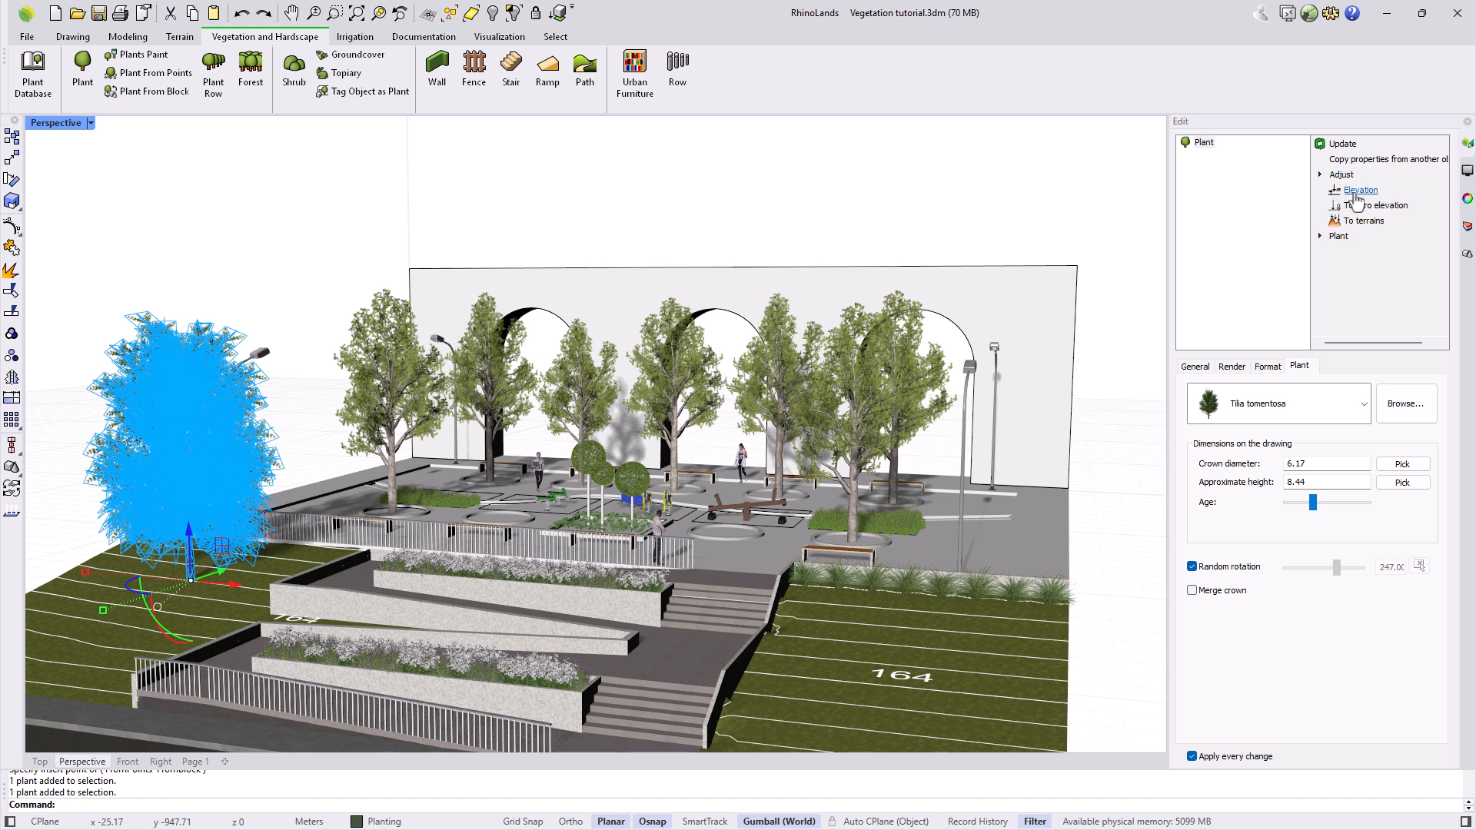
left_click(1364, 221)
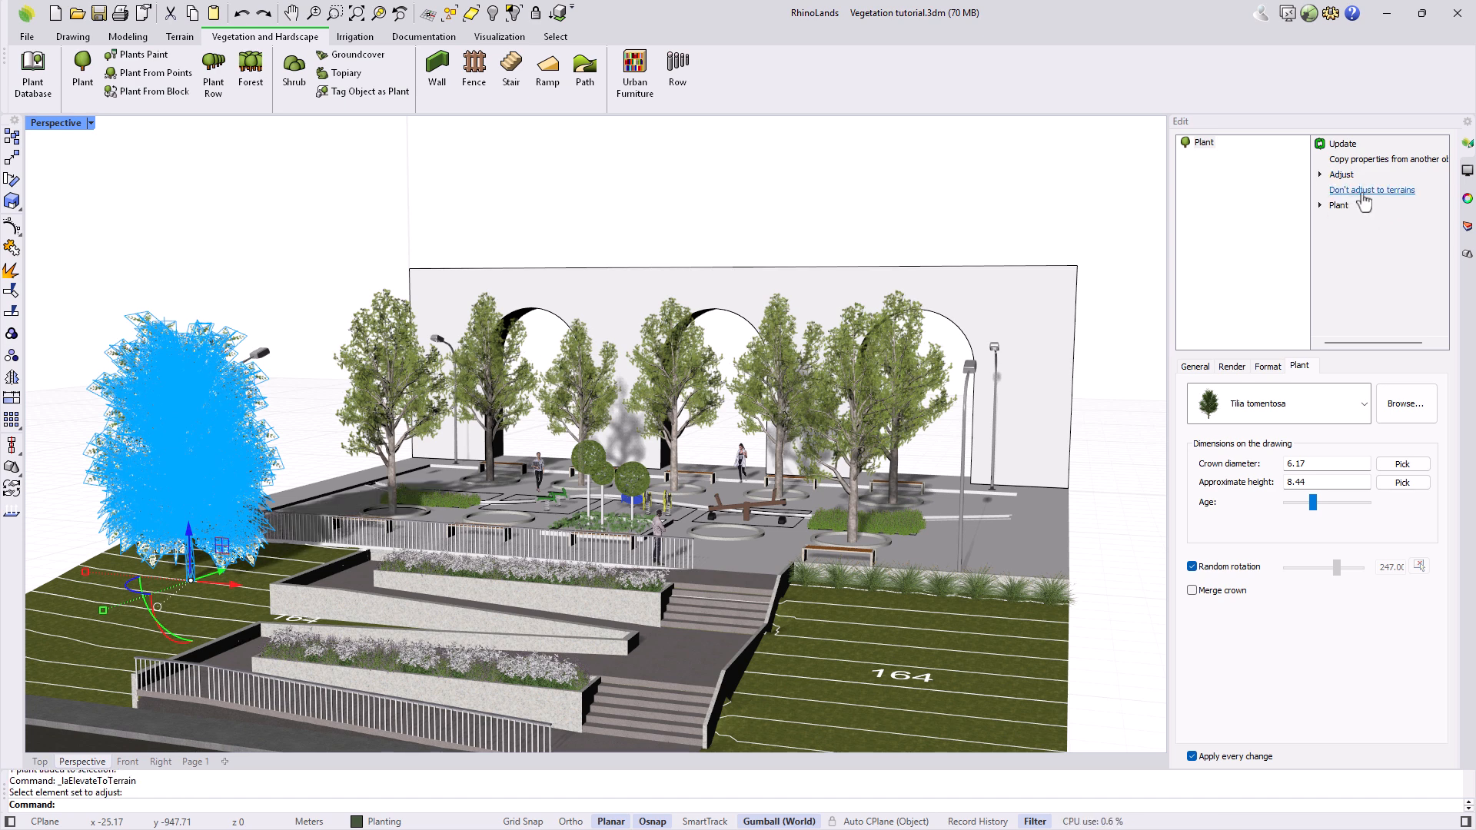
key("Escape")
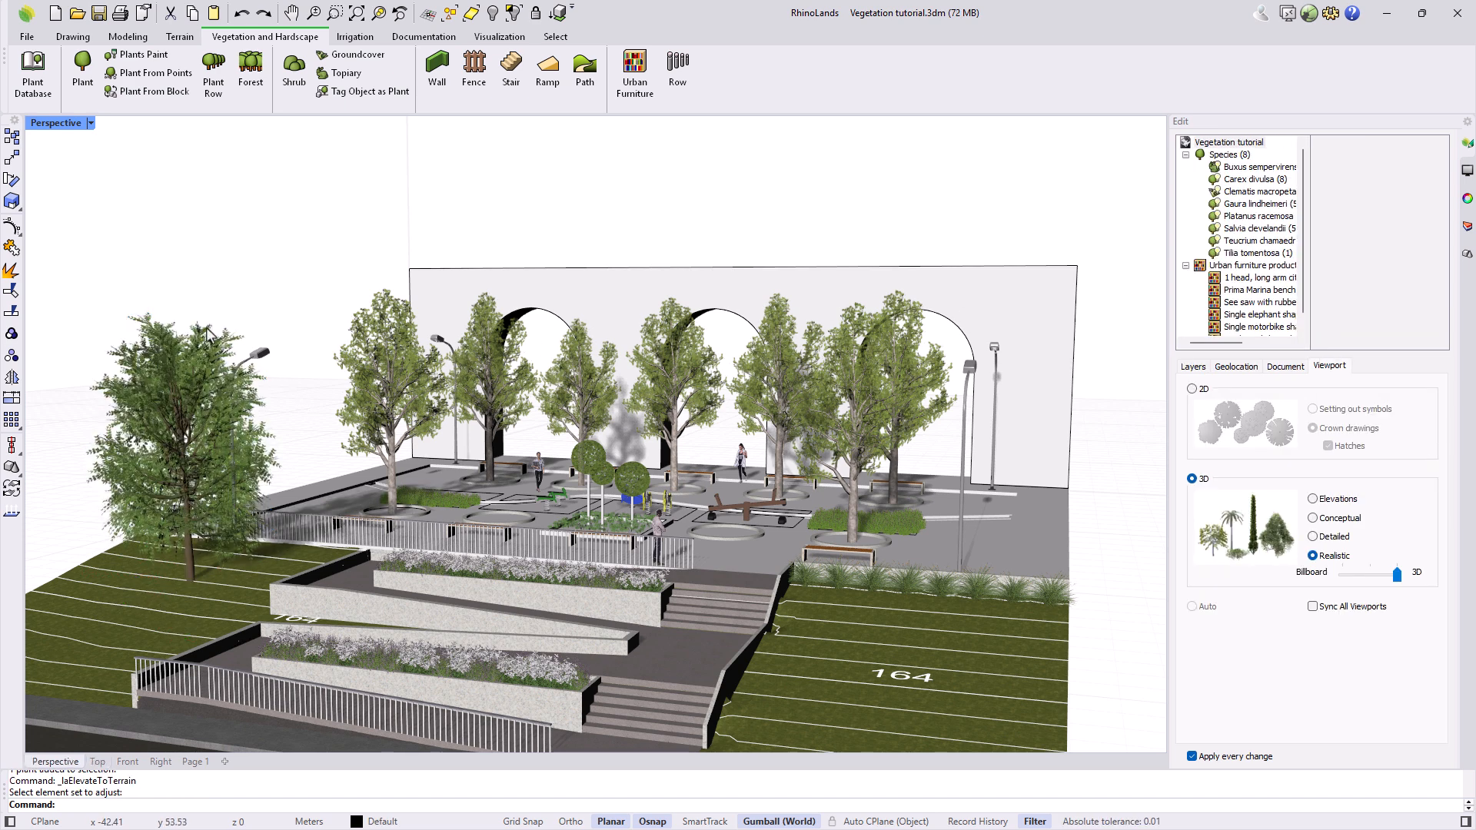
Set the Perspective viewport to Shaded display and draw a solid box on the empty ground beside the terrain
left_click(91, 123)
left_click(91, 198)
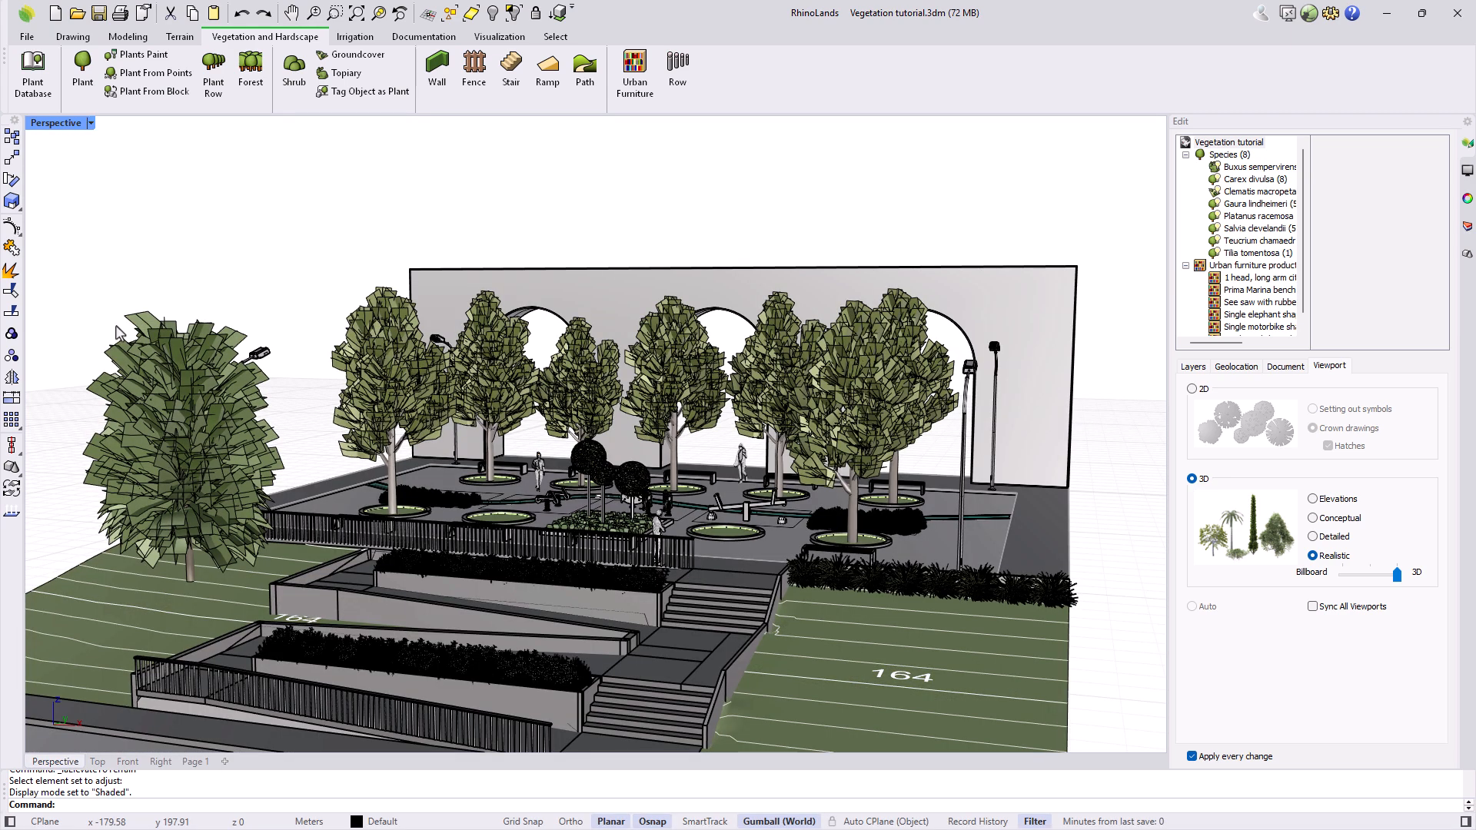
scroll(300, 323, "down", 4)
mouse_move(557, 565)
right_mouse_down()
mouse_move(591, 566)
mouse_move(565, 548)
right_mouse_up()
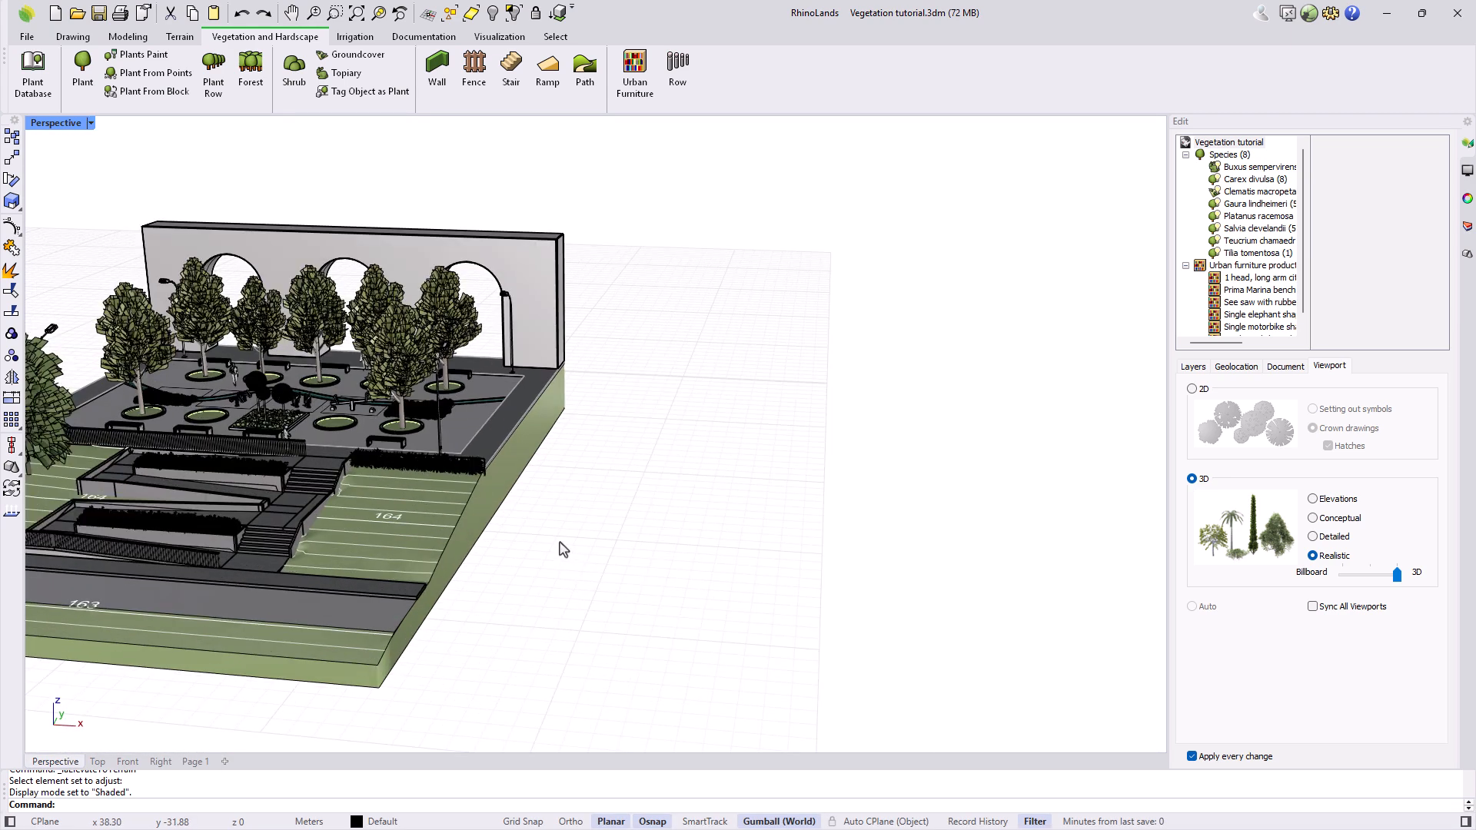
left_click(127, 36)
left_click(203, 69)
left_click(547, 565)
left_click(593, 561)
left_click(575, 512)
Tag the box as a plant of species Tetrapanax papyrifer, keeping the 10 to 40 mm caliber, naked root and quantity 1
left_click(271, 38)
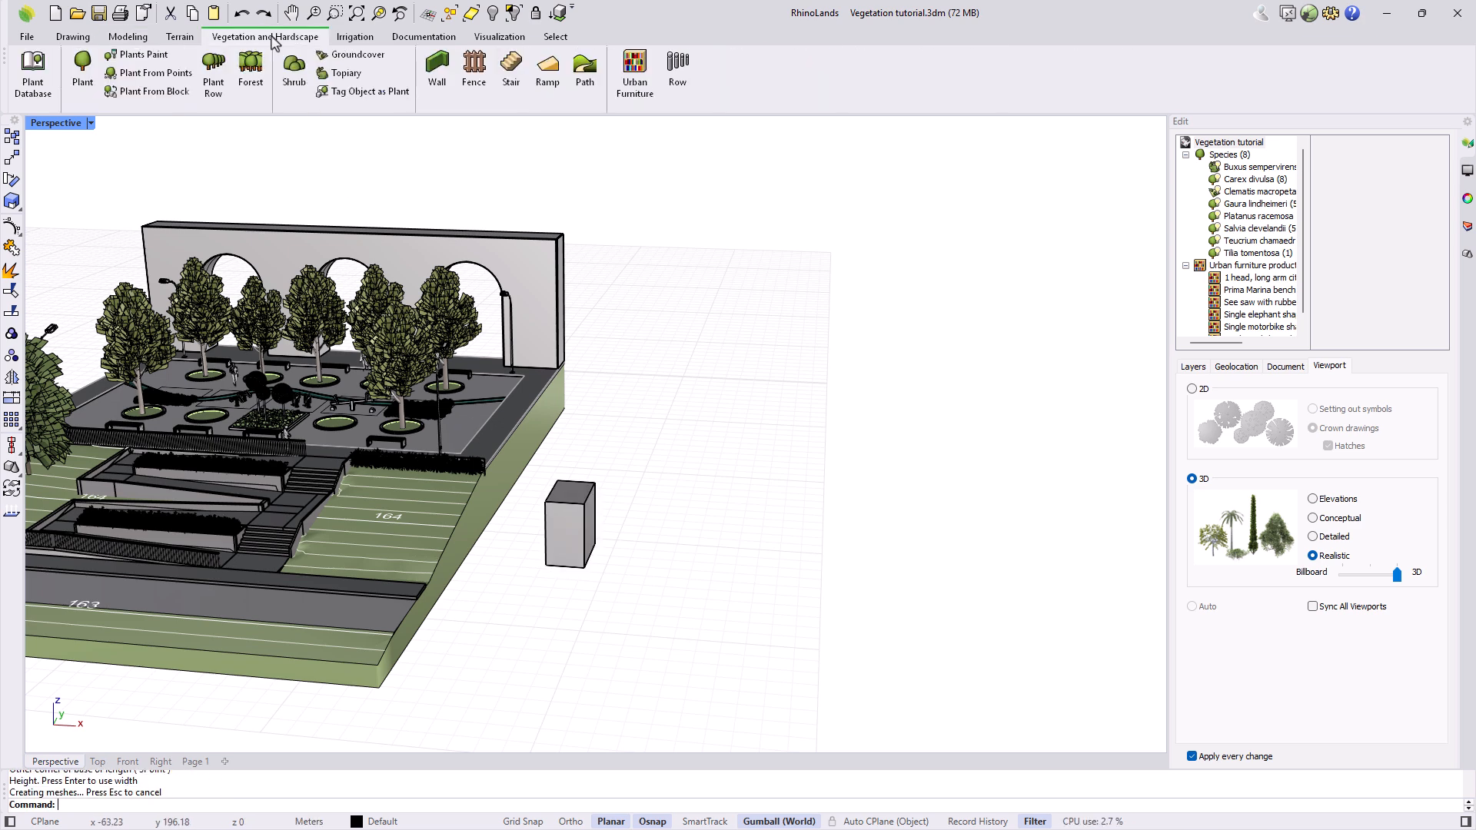
left_click(355, 97)
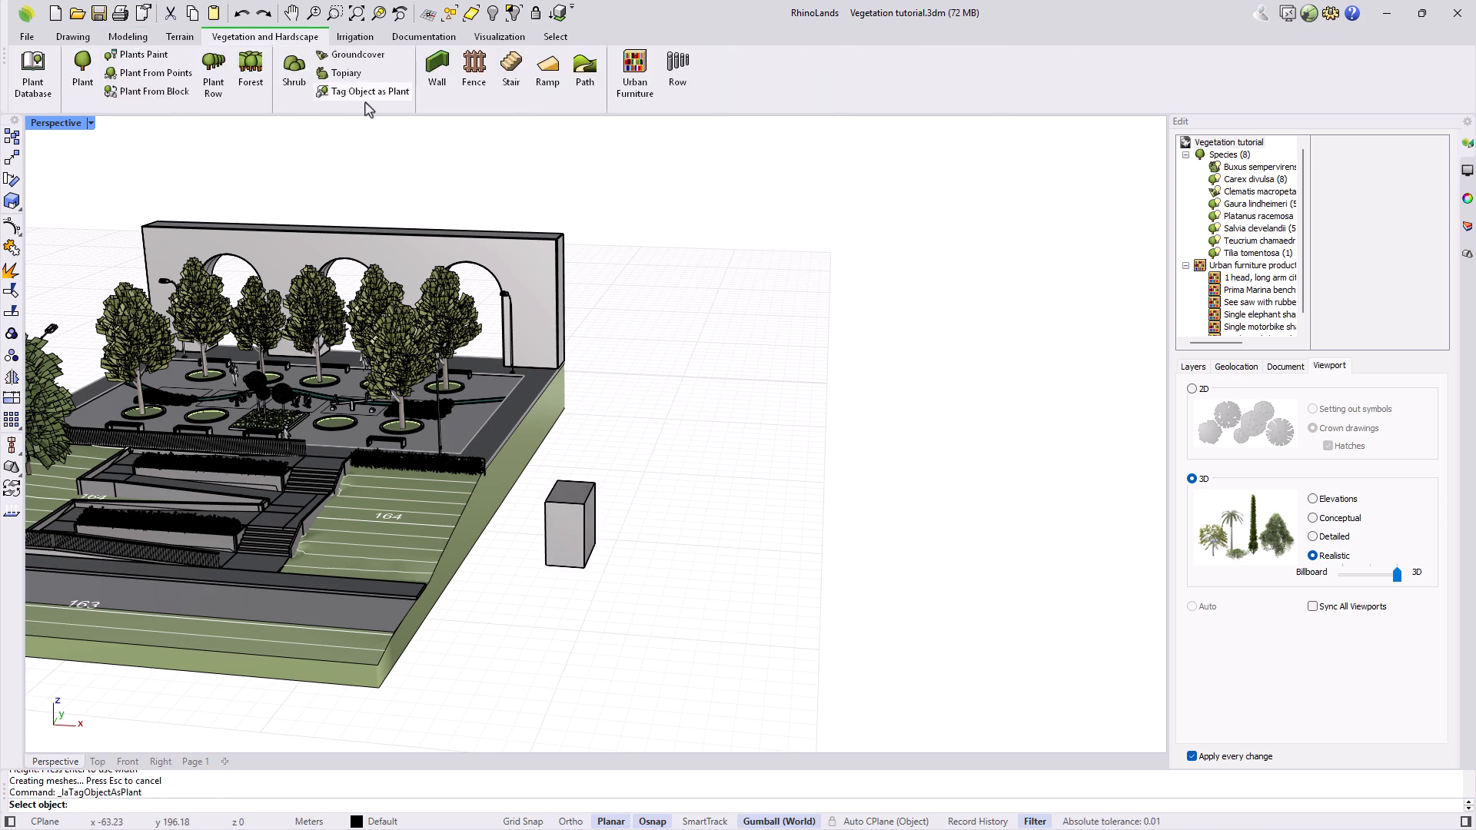
left_click(568, 509)
key("Return")
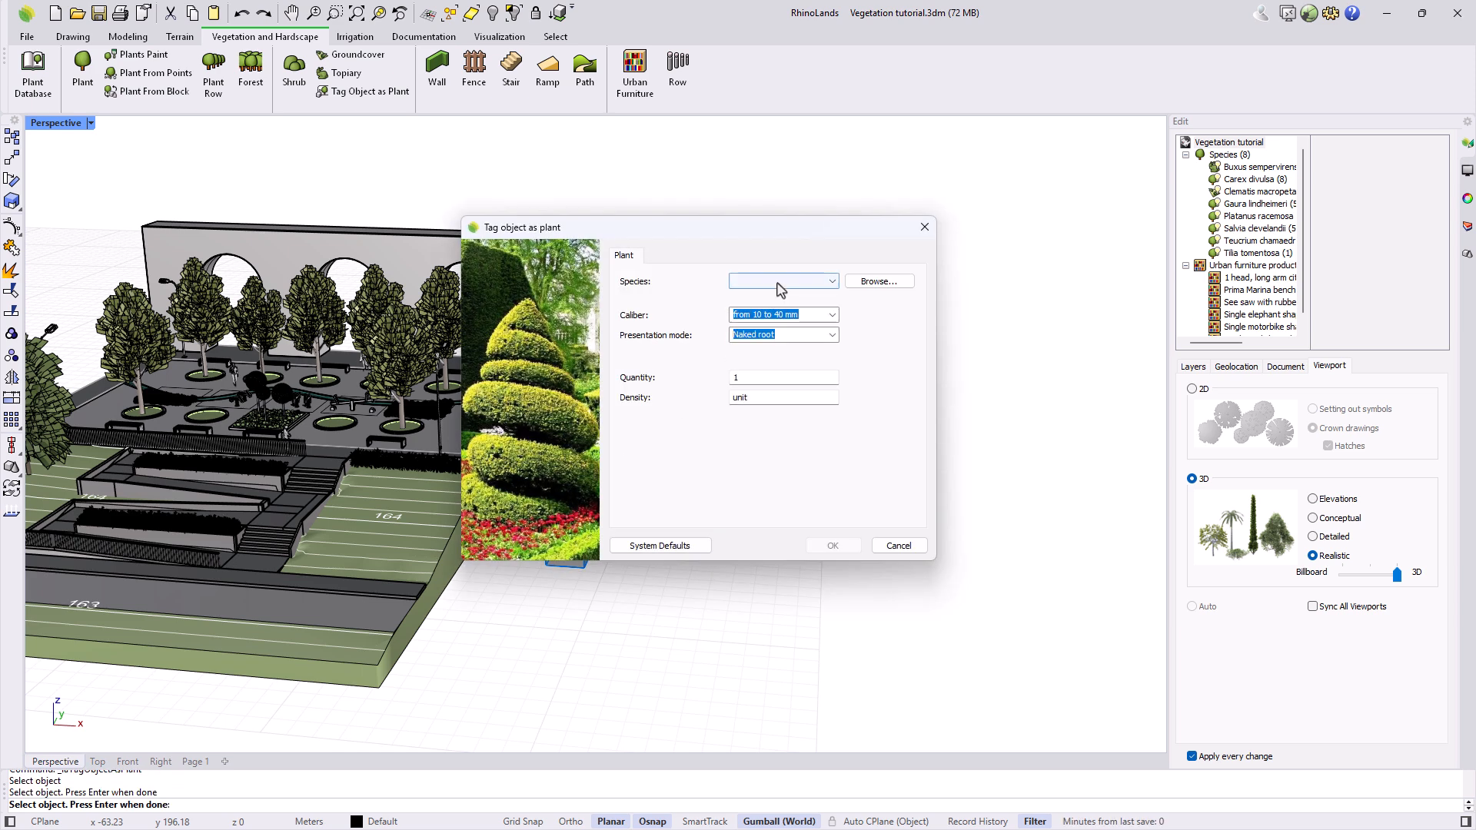
left_click(876, 282)
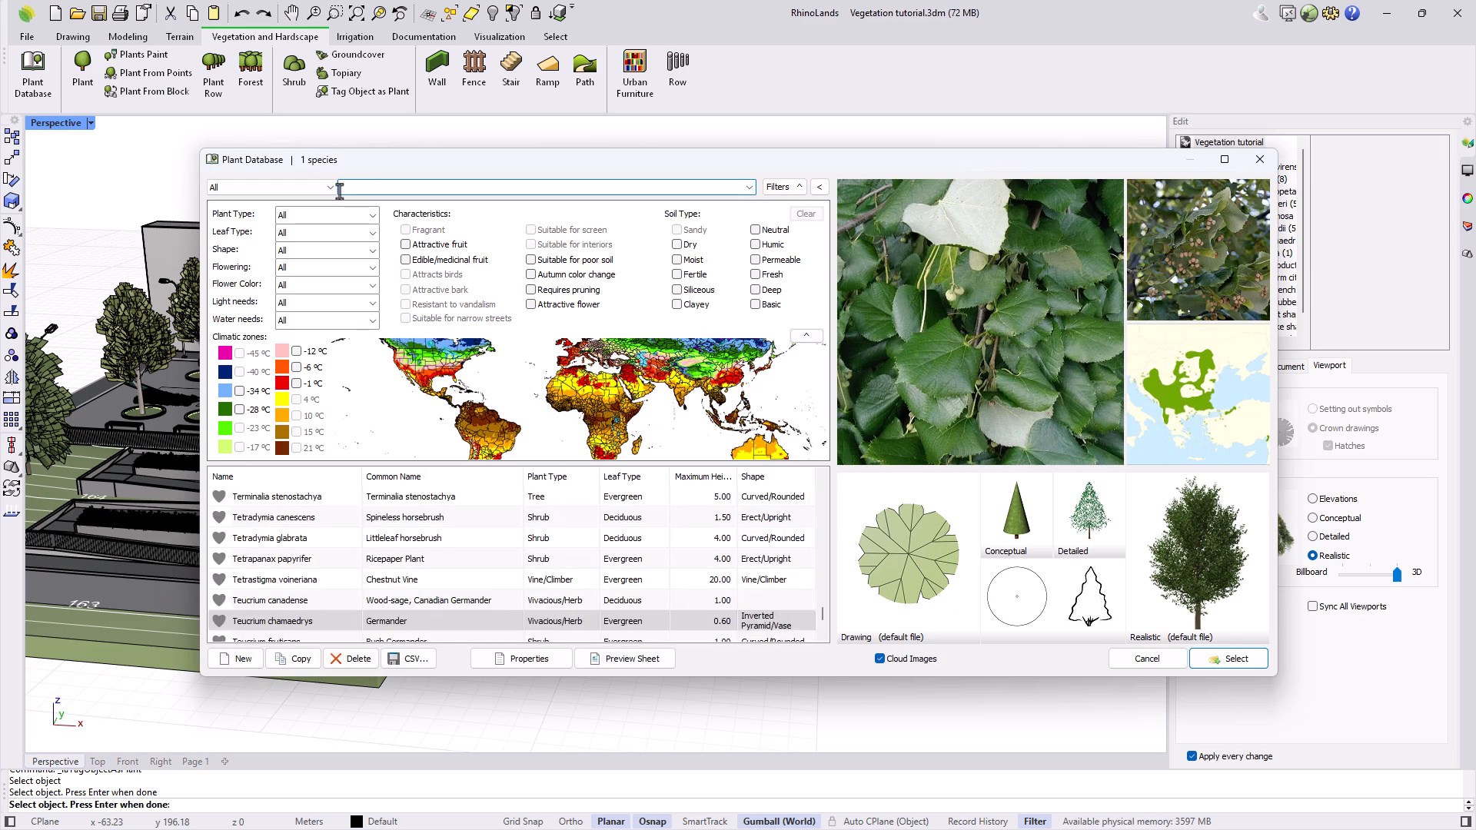
left_click(322, 559)
left_click(1213, 664)
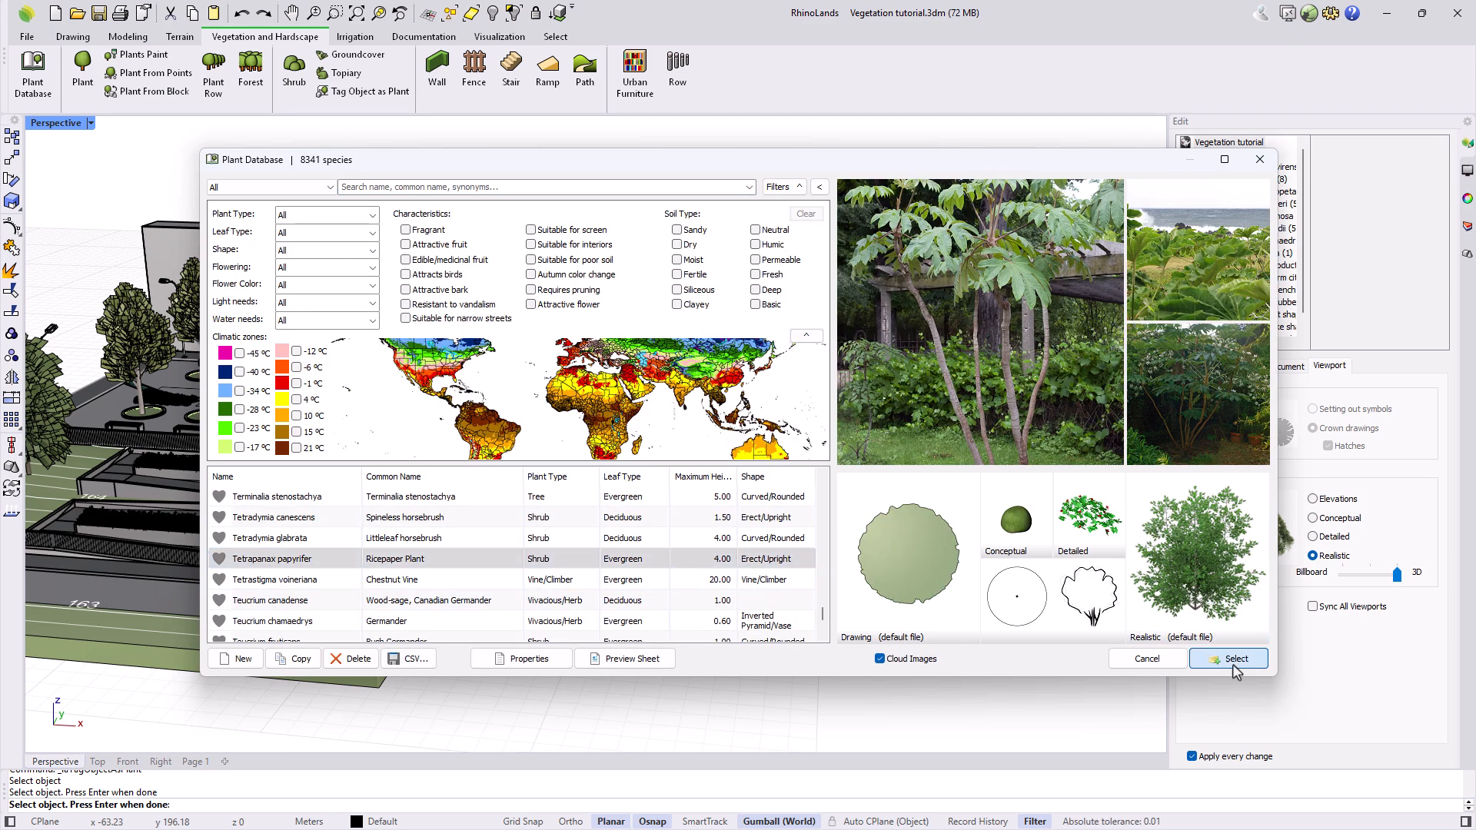
left_click(846, 547)
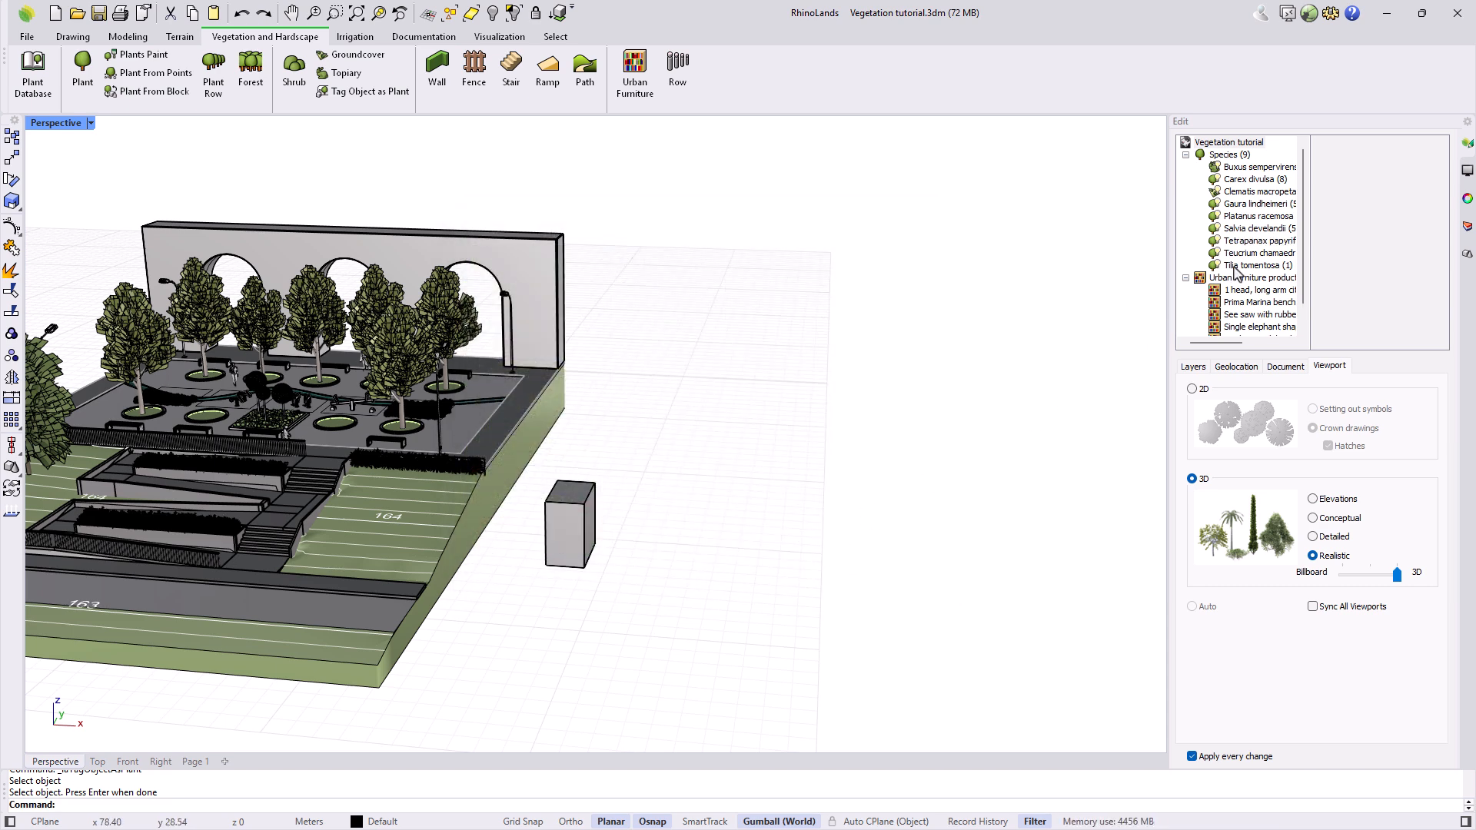
Select the tagged box through its Tetrapanax papyrifer species entry and delete it
left_click(1257, 241)
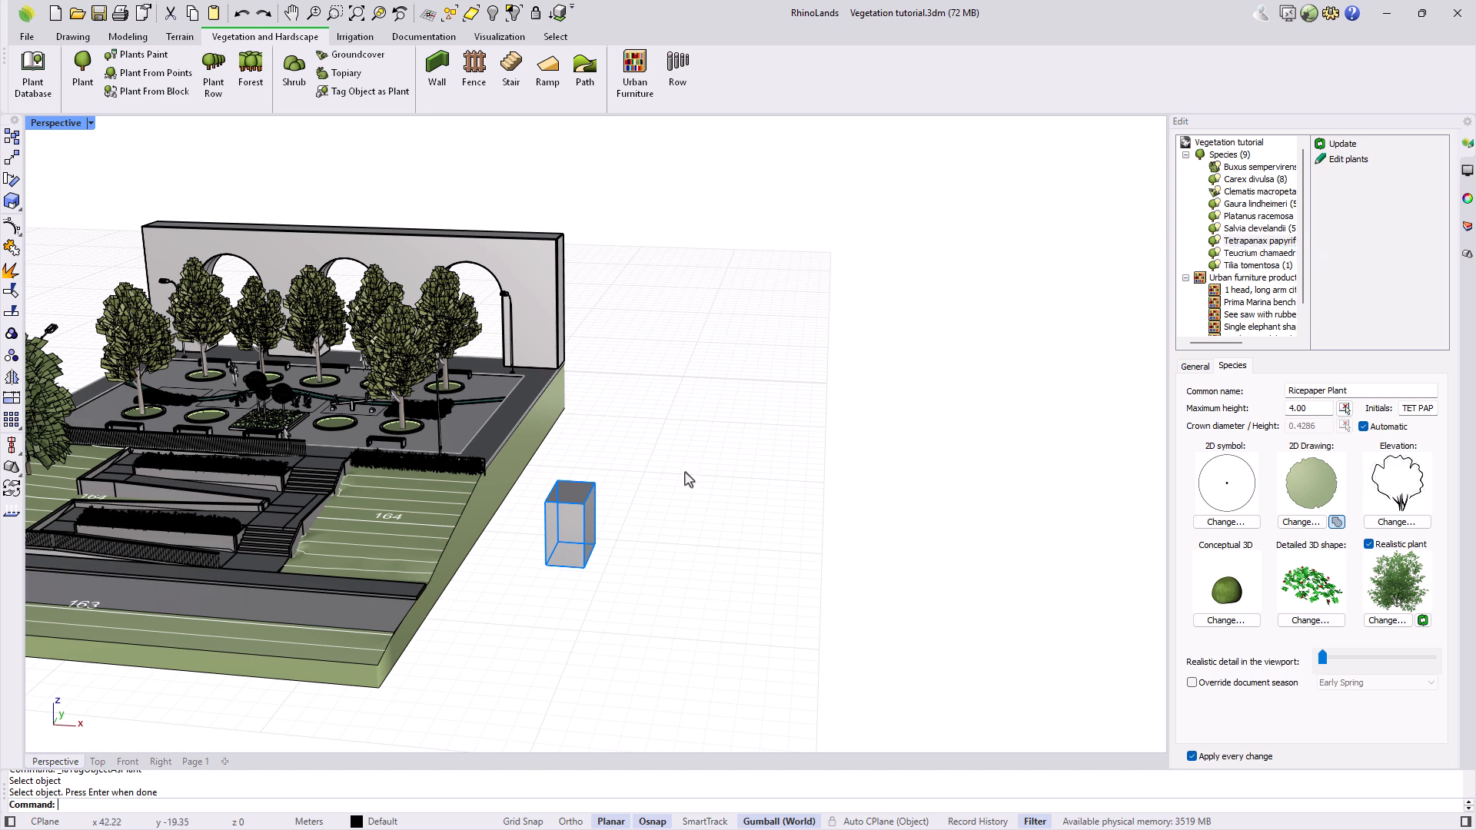
key("Delete")
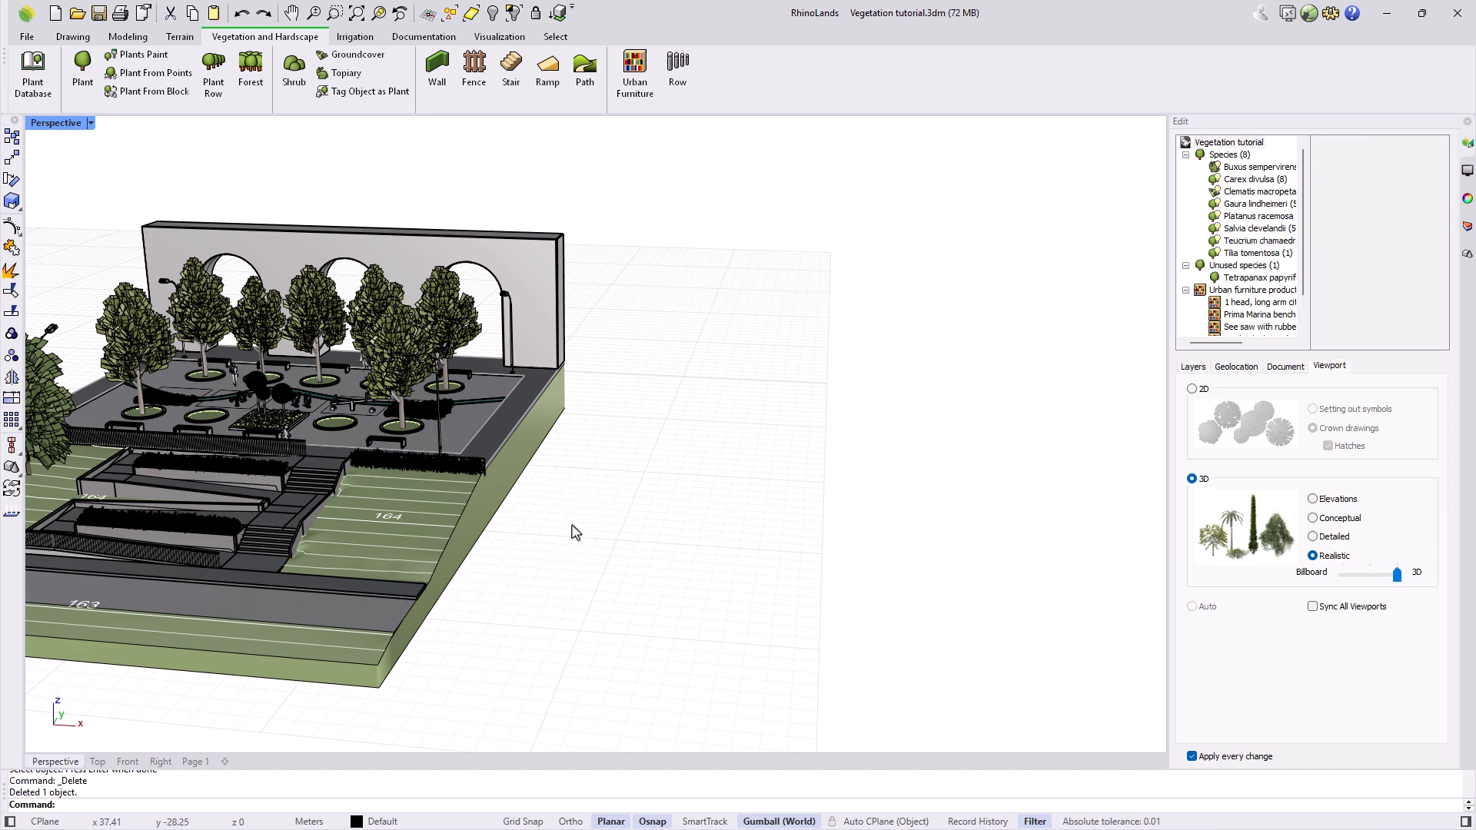
Return the Perspective viewport to Rendered display with the planted plaza framed in view
left_click(357, 13)
left_click(90, 123)
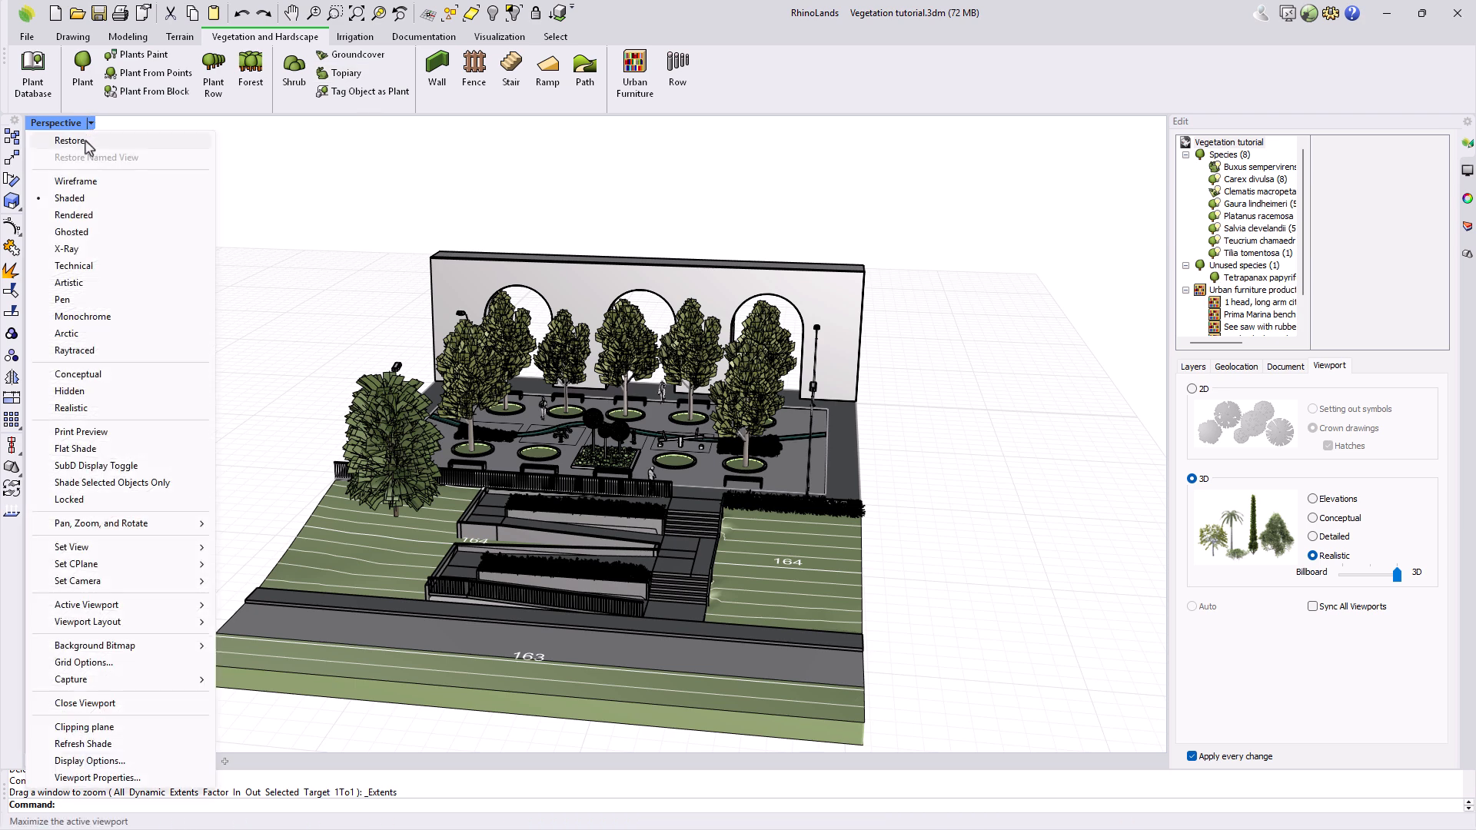
left_click(74, 216)
scroll(884, 657, "up", 5)
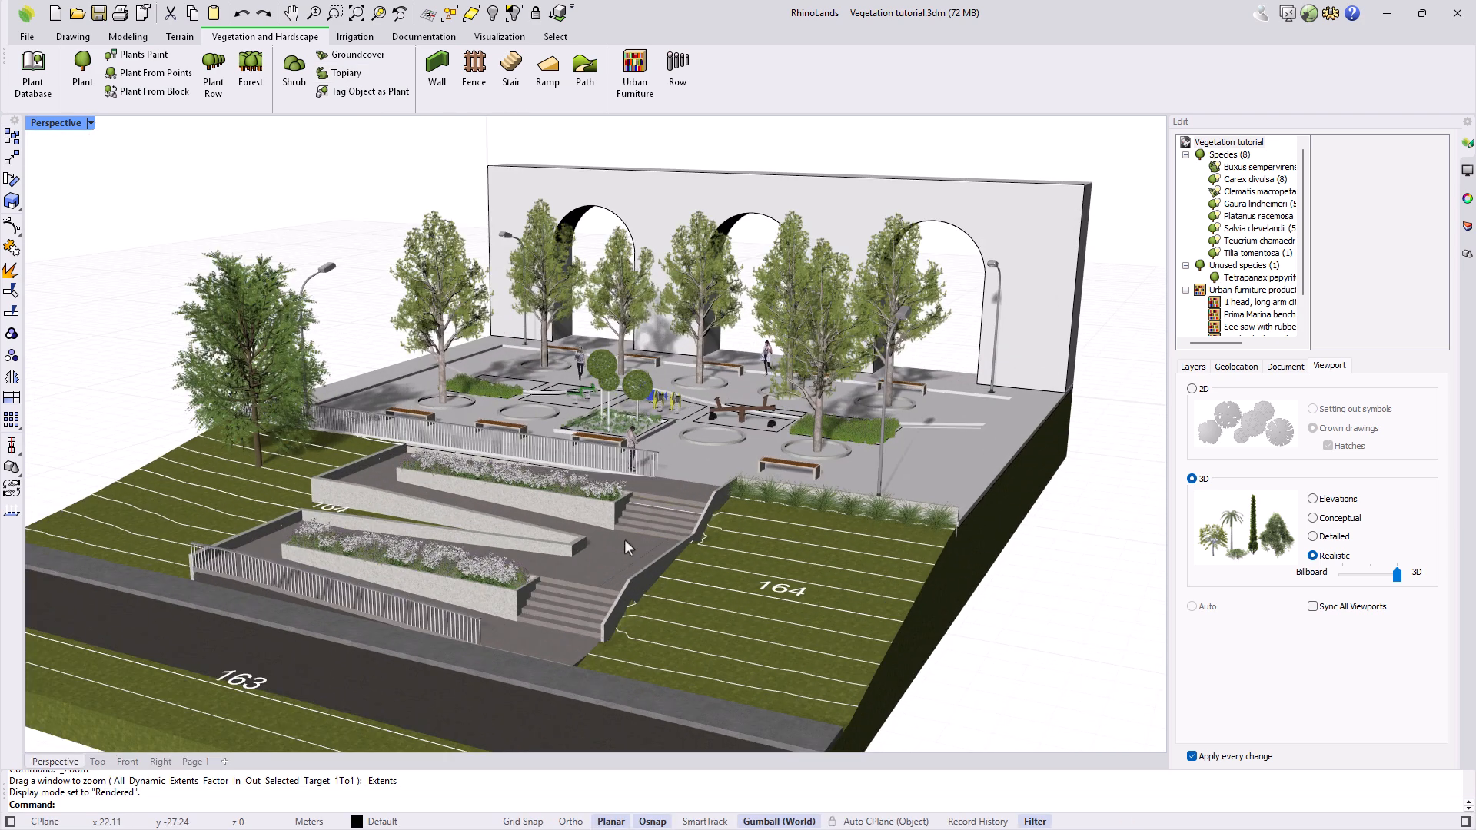